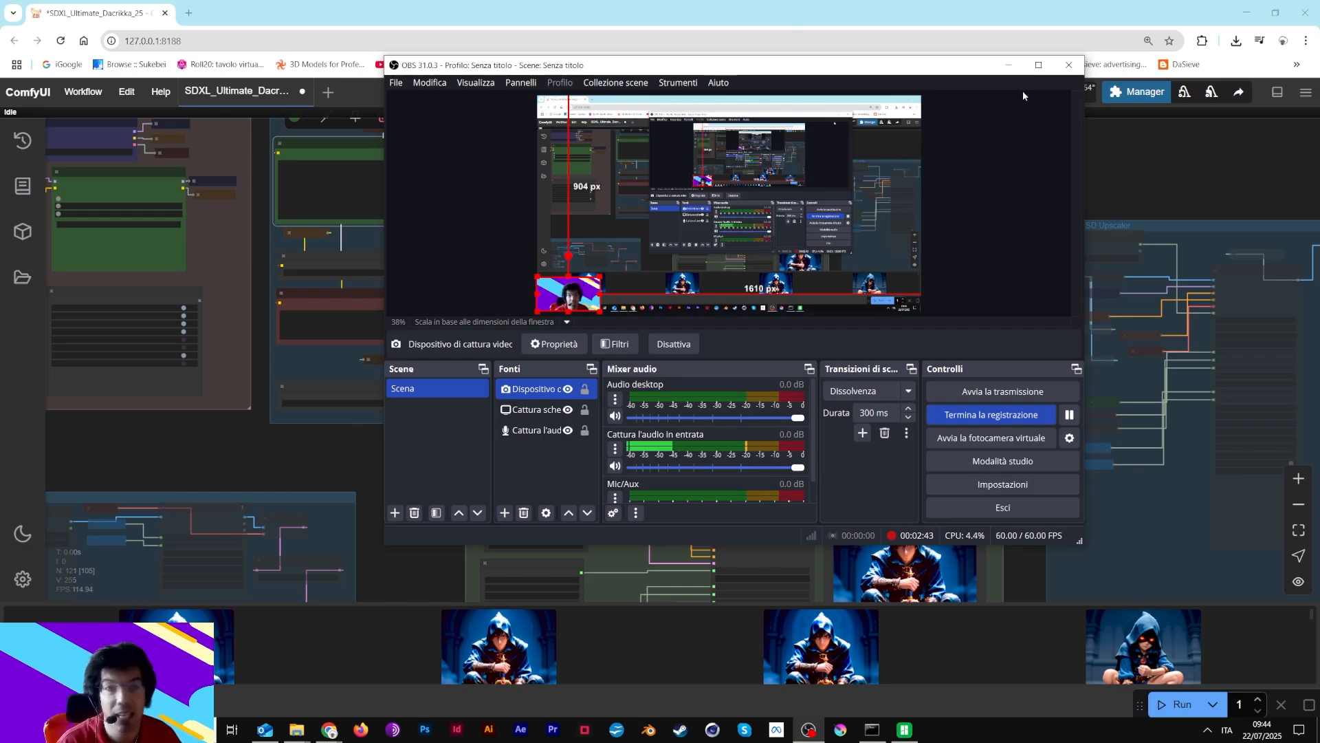
# Minimize the OBS window and survey the overall layout of node groups in the SDXL workflow in ComfyUI
pyautogui.click(1008, 65)
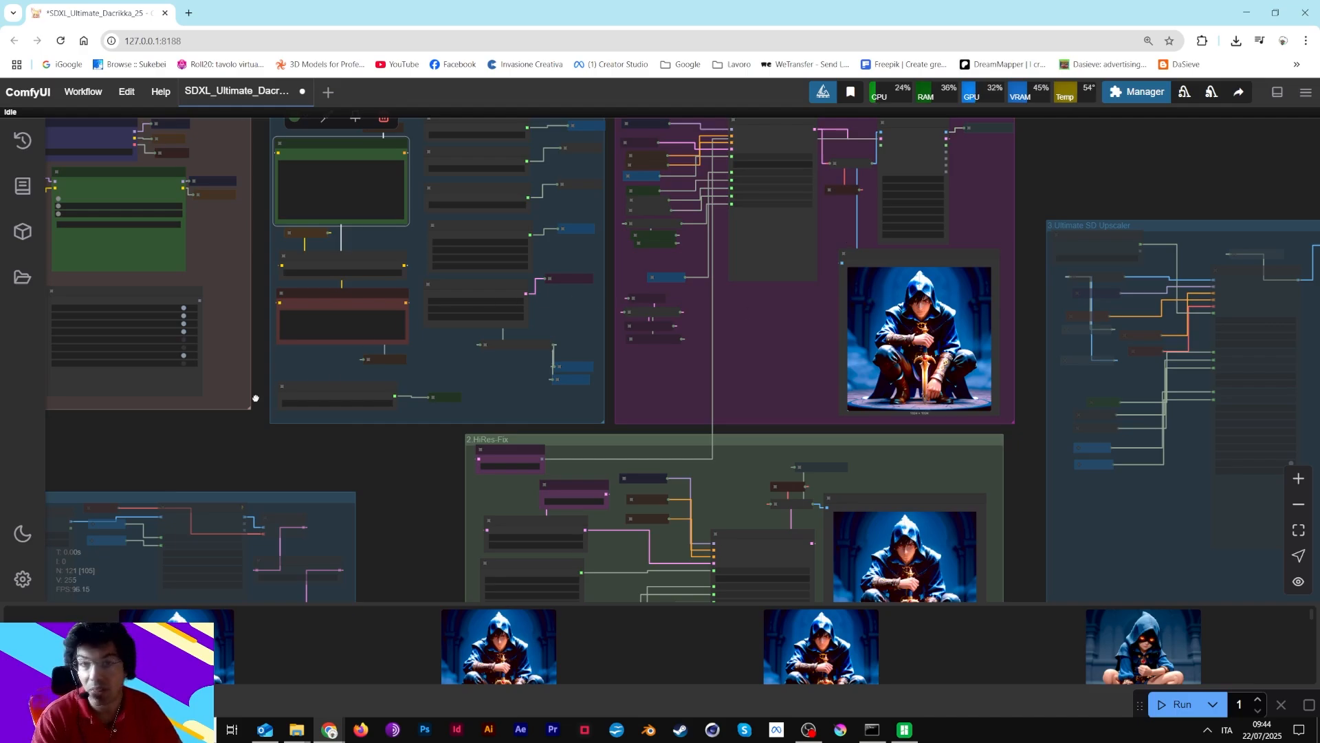
pyautogui.moveTo(255, 397); pyautogui.dragTo(427, 436)
pyautogui.scroll(4, 410, 235)
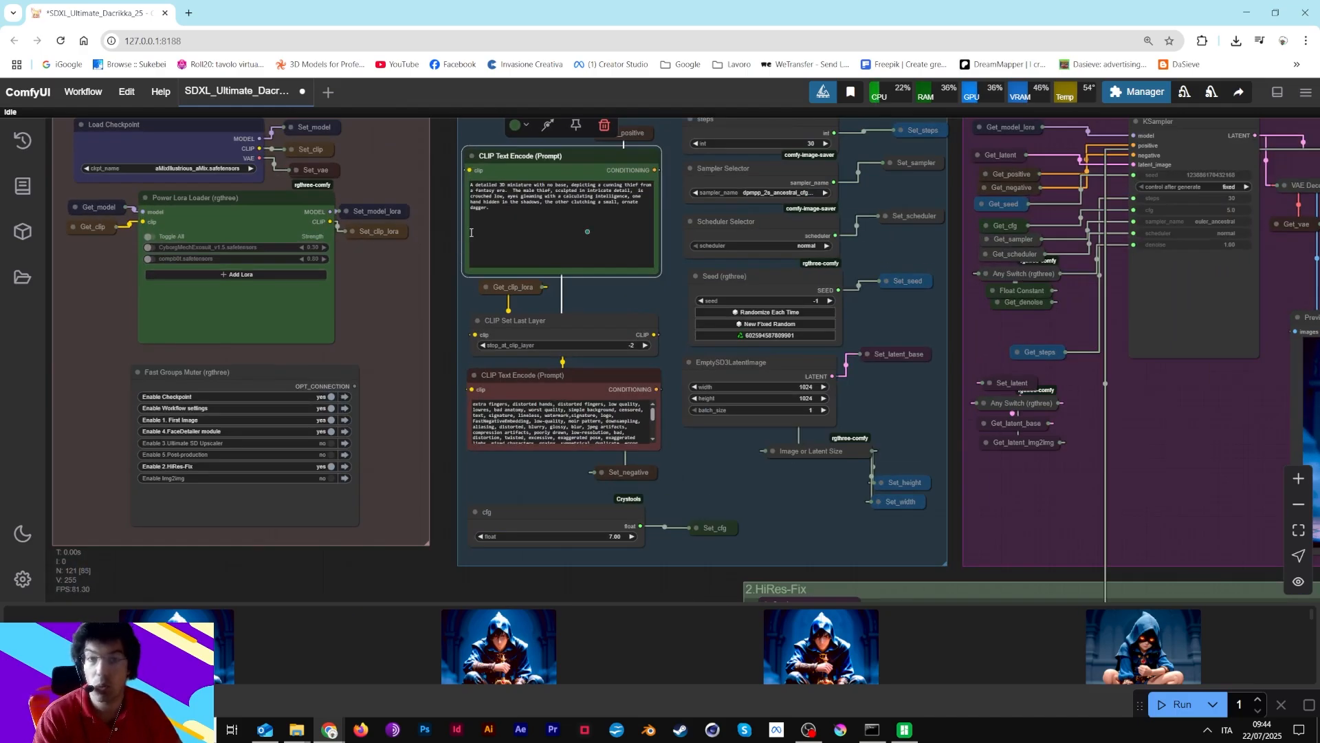
pyautogui.scroll(3, 467, 324)
pyautogui.scroll(-12, 468, 324)
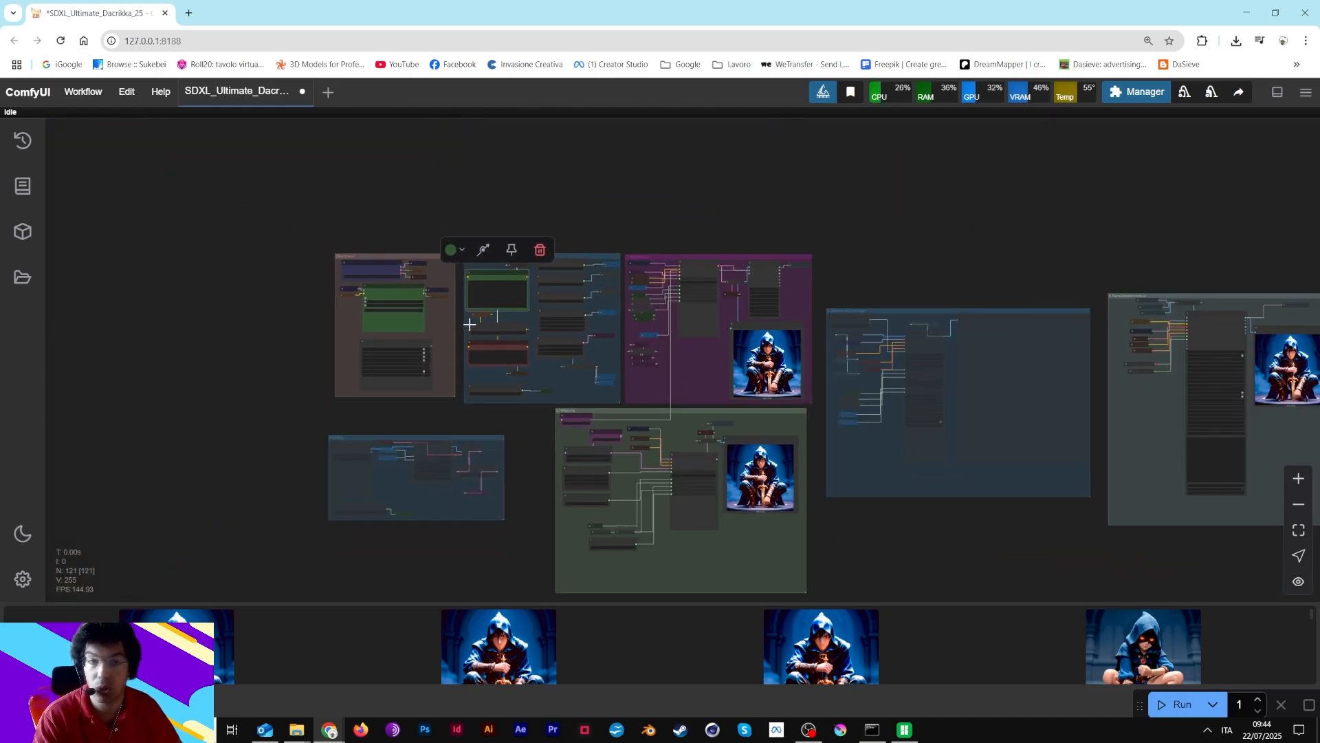
pyautogui.scroll(-4, 470, 324)
pyautogui.moveTo(843, 241); pyautogui.dragTo(799, 237)
pyautogui.scroll(5, 799, 237)
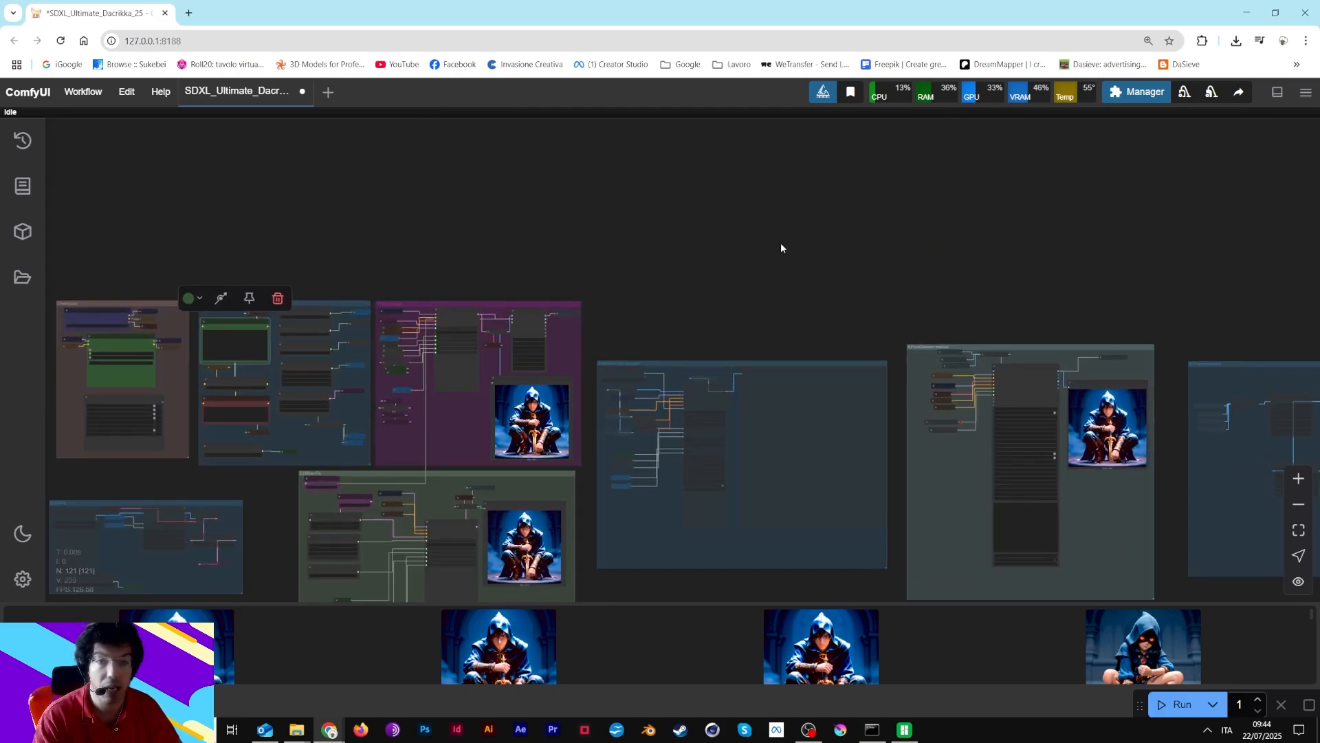
pyautogui.moveTo(717, 291); pyautogui.dragTo(977, 177)
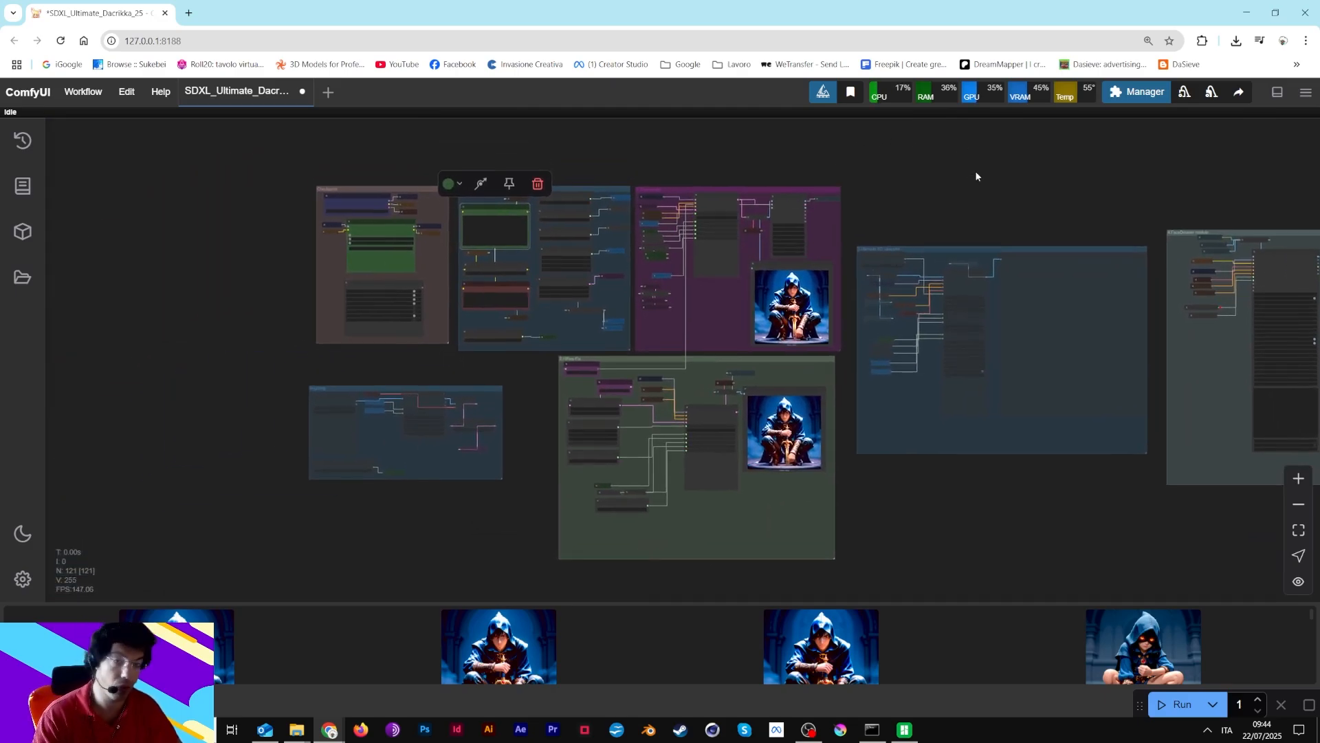
# Examine the Checkpoint group with its Fast Groups Muter switches and the Img2img group
pyautogui.scroll(9, 443, 368)
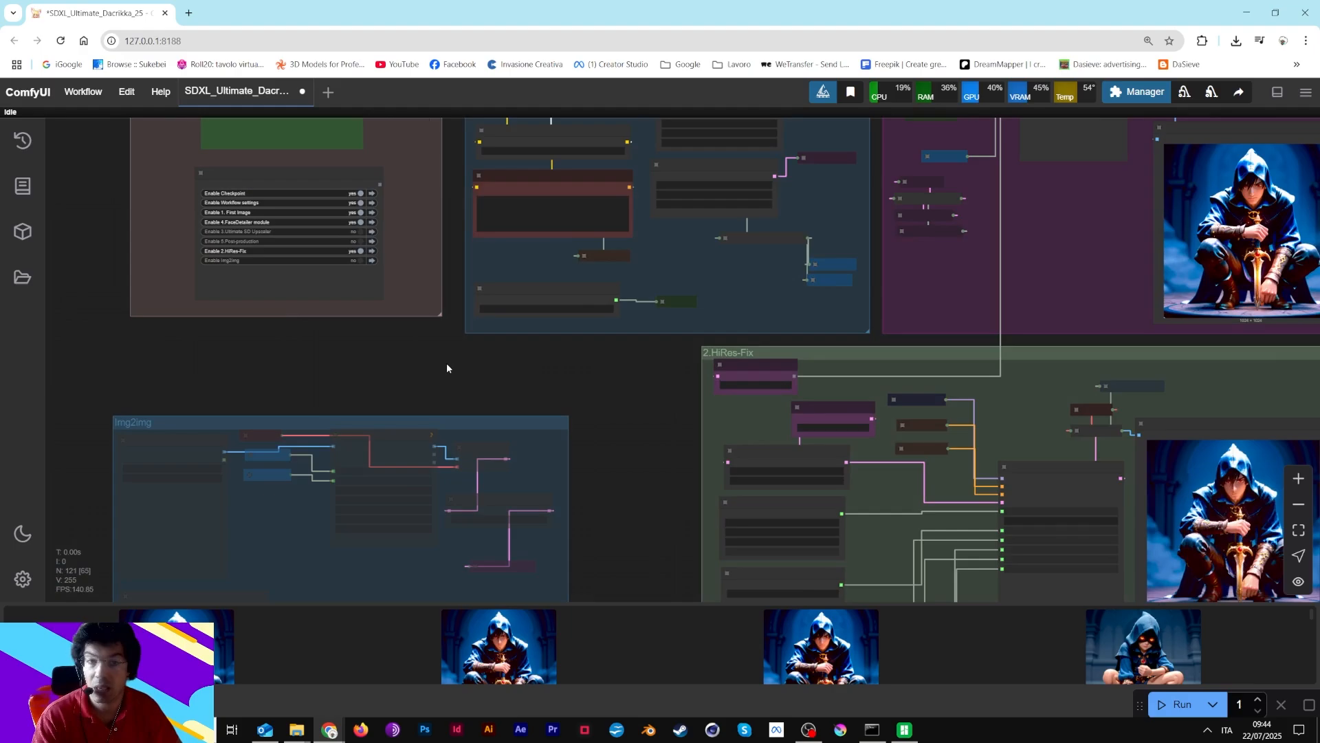
pyautogui.scroll(5, 374, 375)
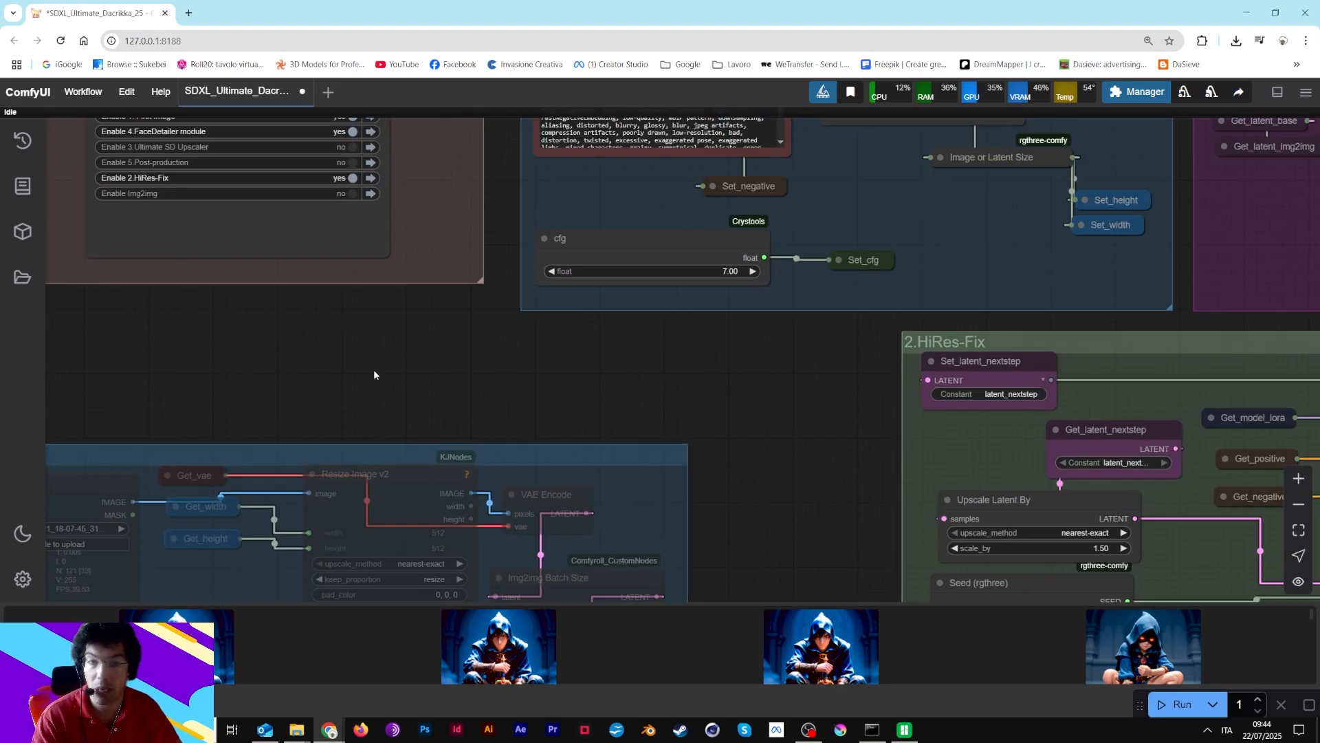
pyautogui.scroll(-10, 374, 369)
pyautogui.scroll(8, 374, 367)
pyautogui.moveTo(373, 368); pyautogui.dragTo(687, 556)
pyautogui.moveTo(334, 224); pyautogui.dragTo(321, 392)
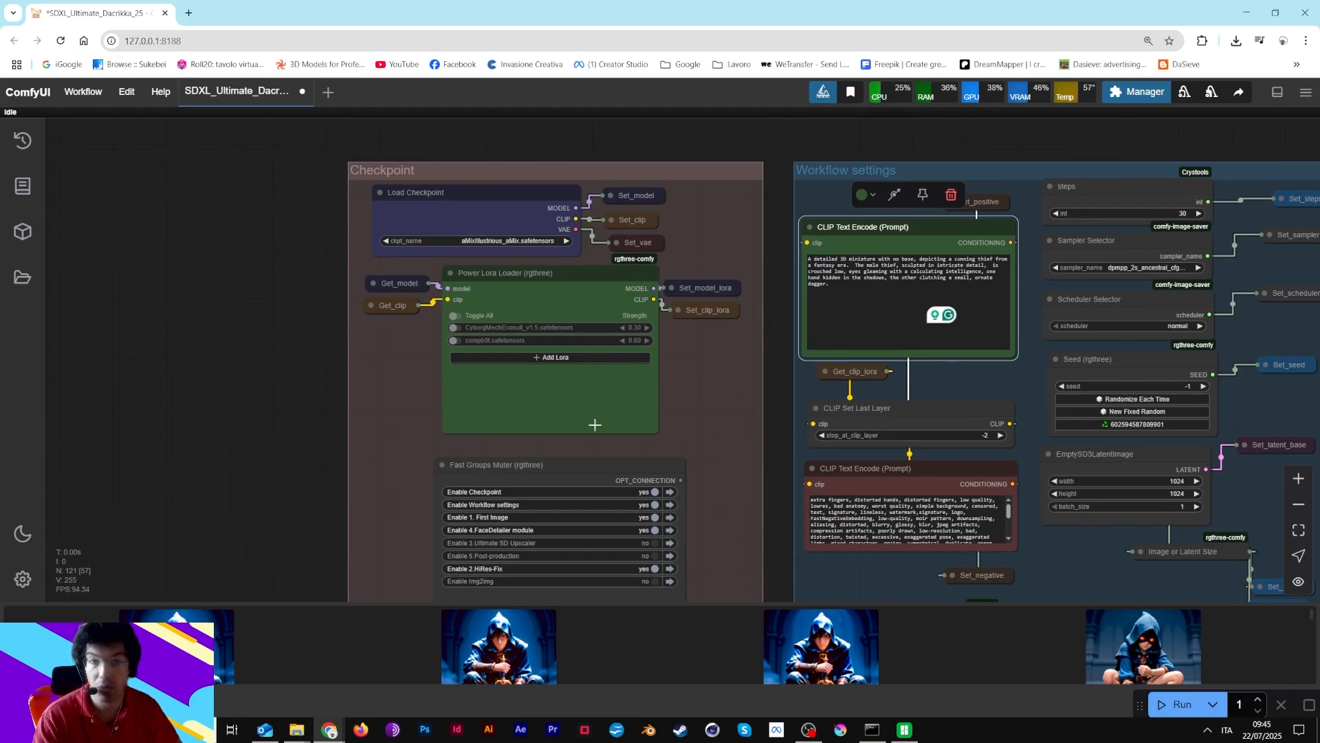
pyautogui.moveTo(391, 476); pyautogui.dragTo(359, 238)
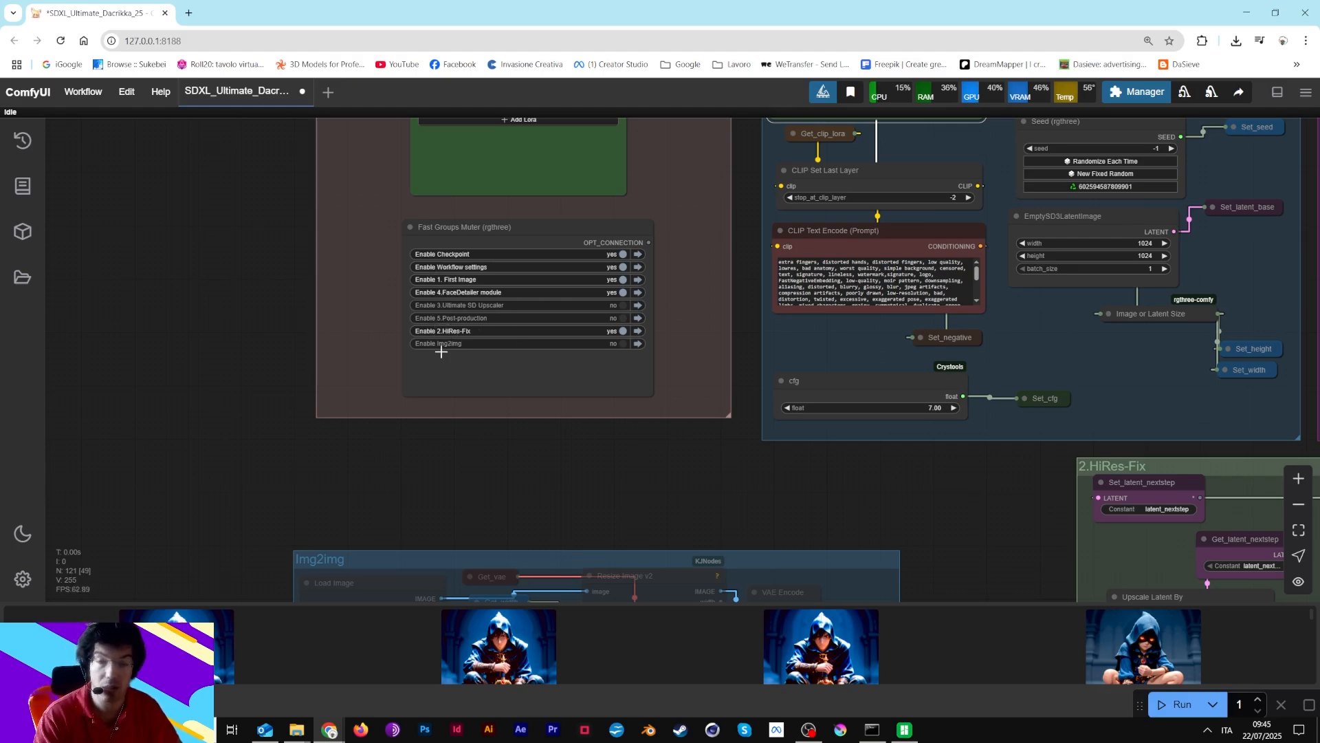
pyautogui.scroll(-5, 608, 436)
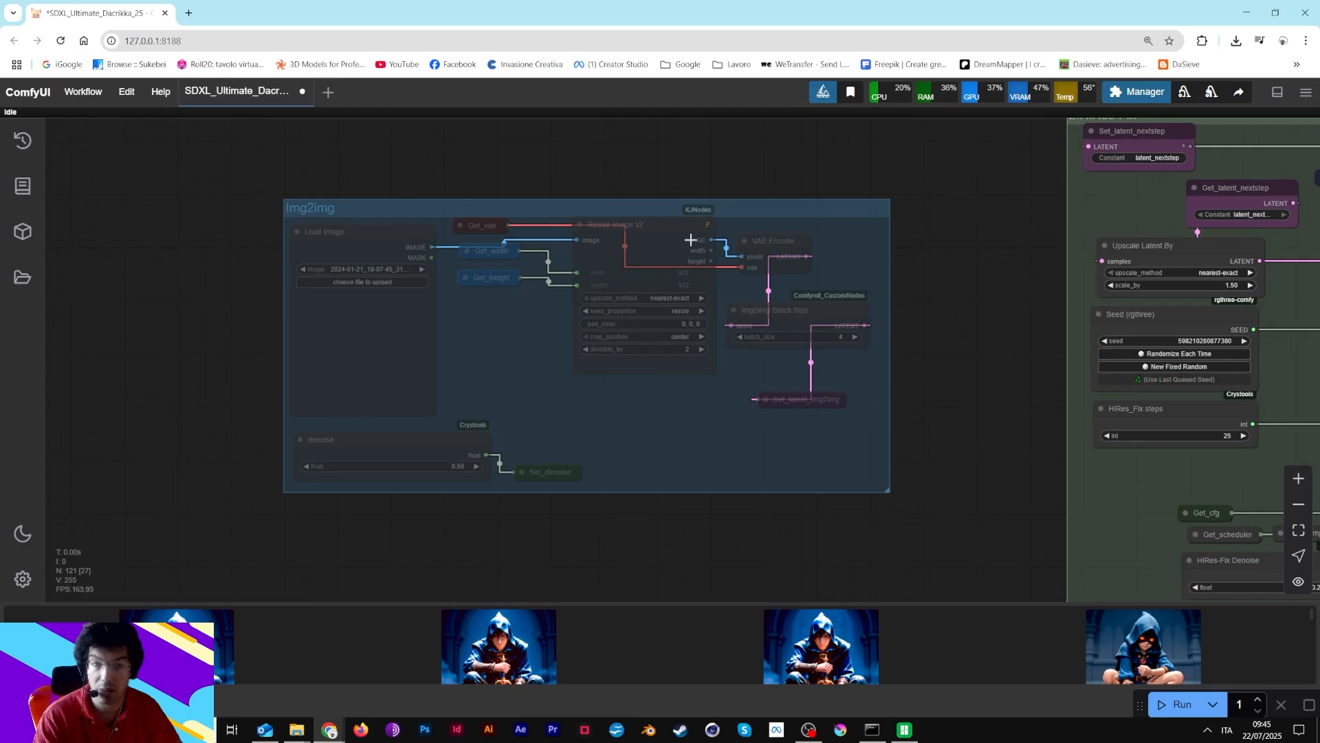
pyautogui.scroll(-4, 831, 201)
pyautogui.moveTo(900, 189); pyautogui.dragTo(649, 537)
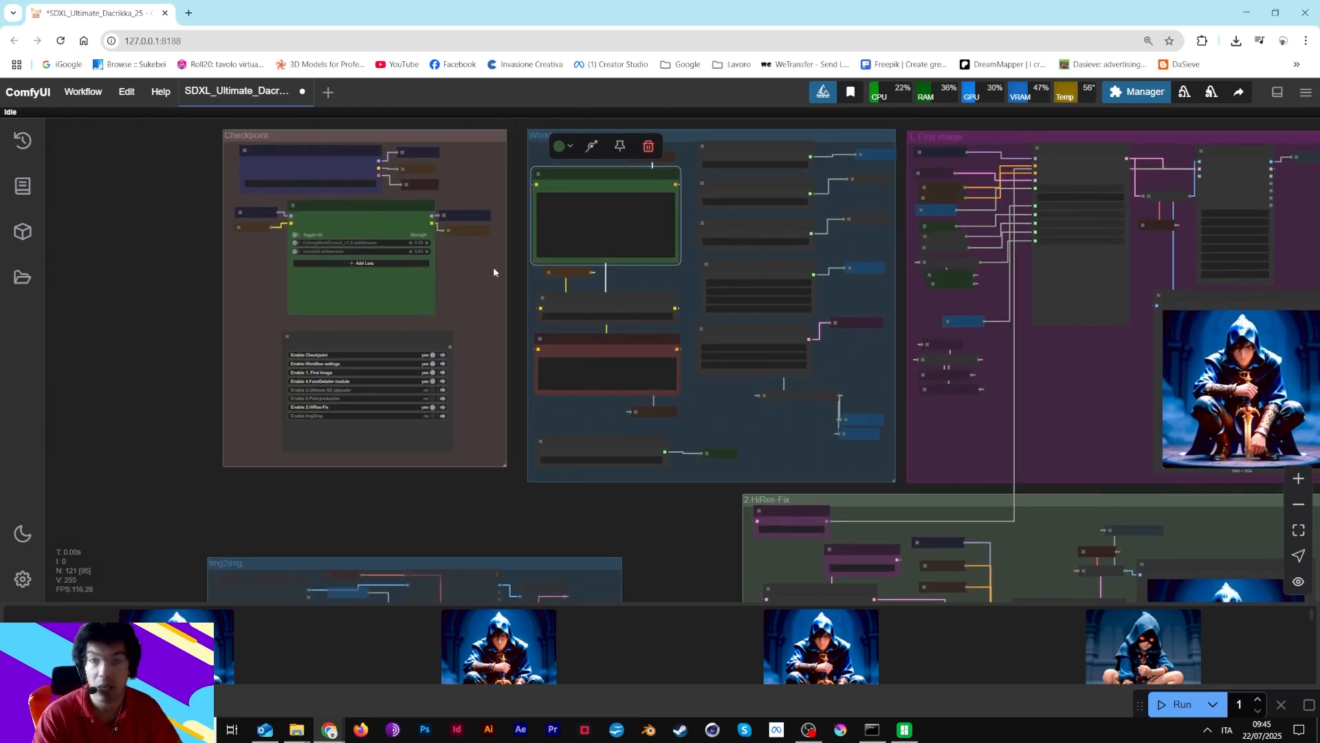
# Review the Workflow settings, First Image, HiRes-Fix, FaceDetailer, Post-production and Ultimate SD Upscaler groups
pyautogui.scroll(3, 490, 259)
pyautogui.moveTo(525, 216); pyautogui.dragTo(457, 325)
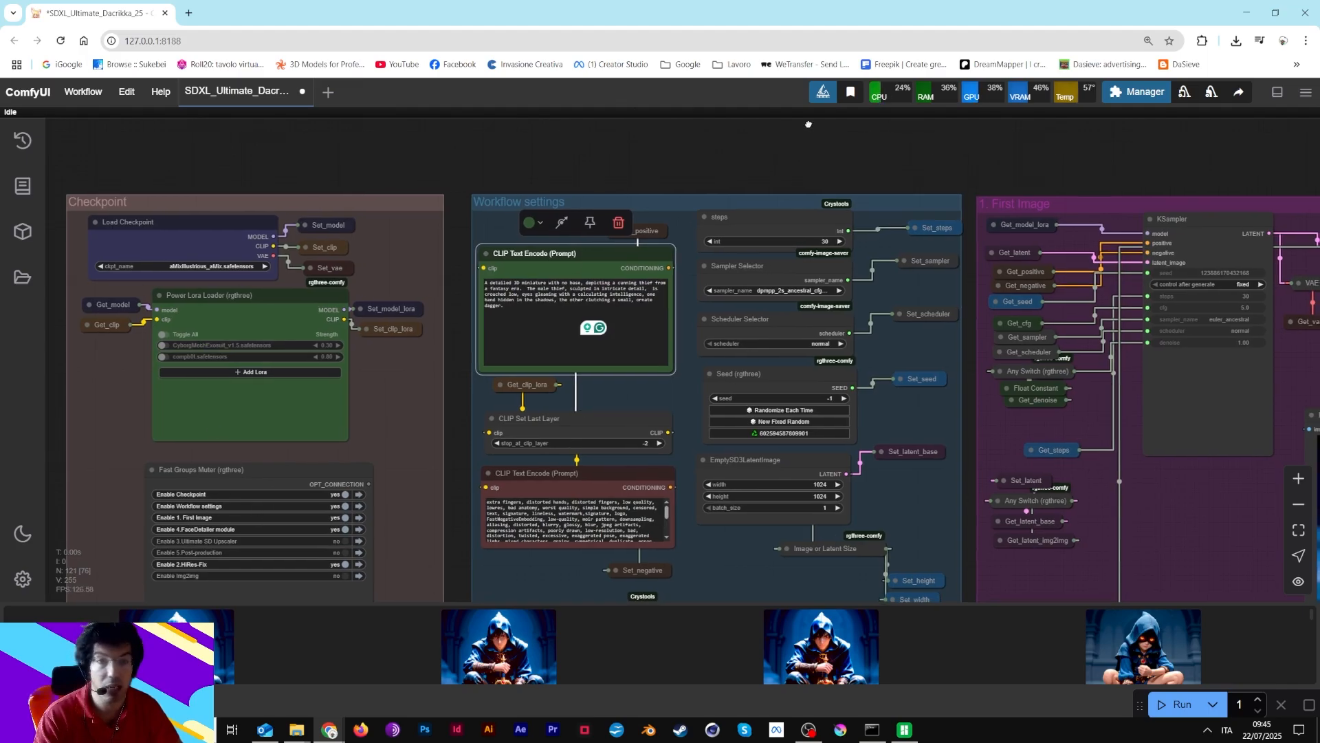
pyautogui.moveTo(808, 124); pyautogui.dragTo(421, 71)
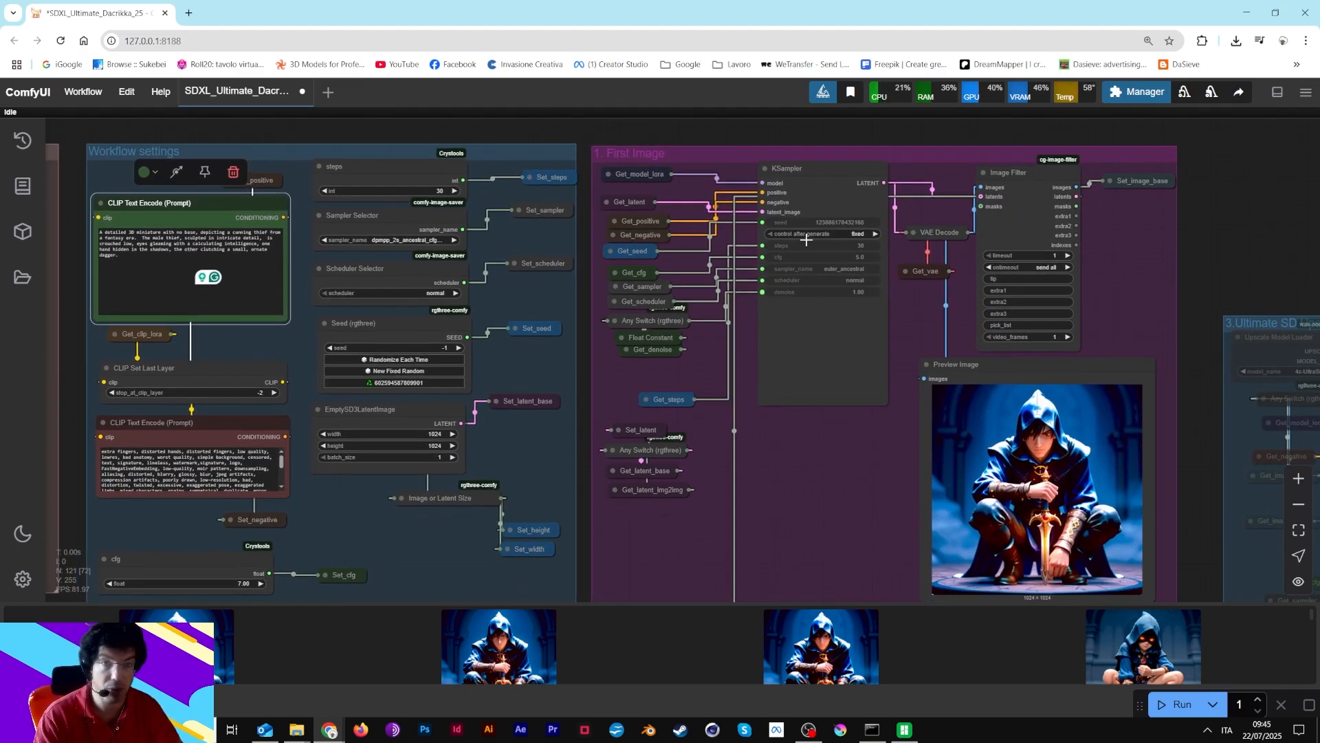
pyautogui.moveTo(1116, 199); pyautogui.dragTo(508, 7)
pyautogui.scroll(-3, 718, 209)
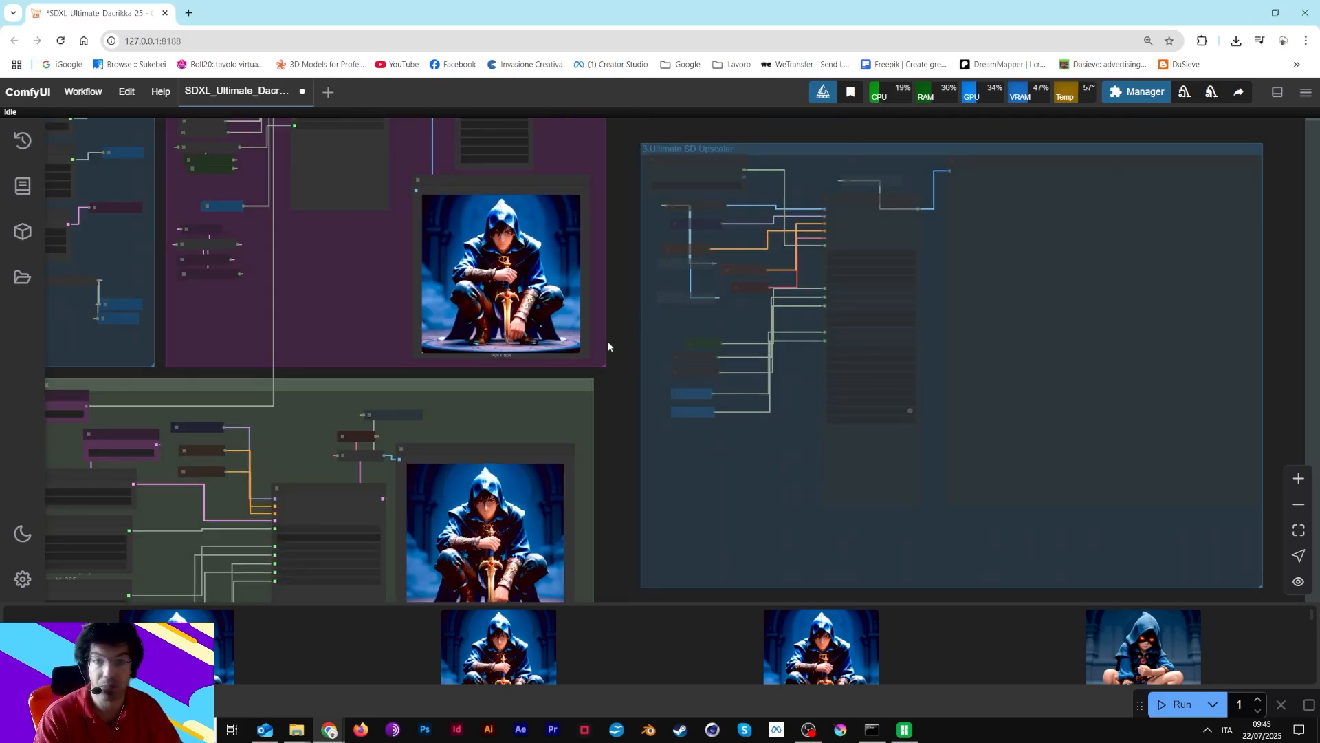
pyautogui.moveTo(608, 343); pyautogui.dragTo(914, 136)
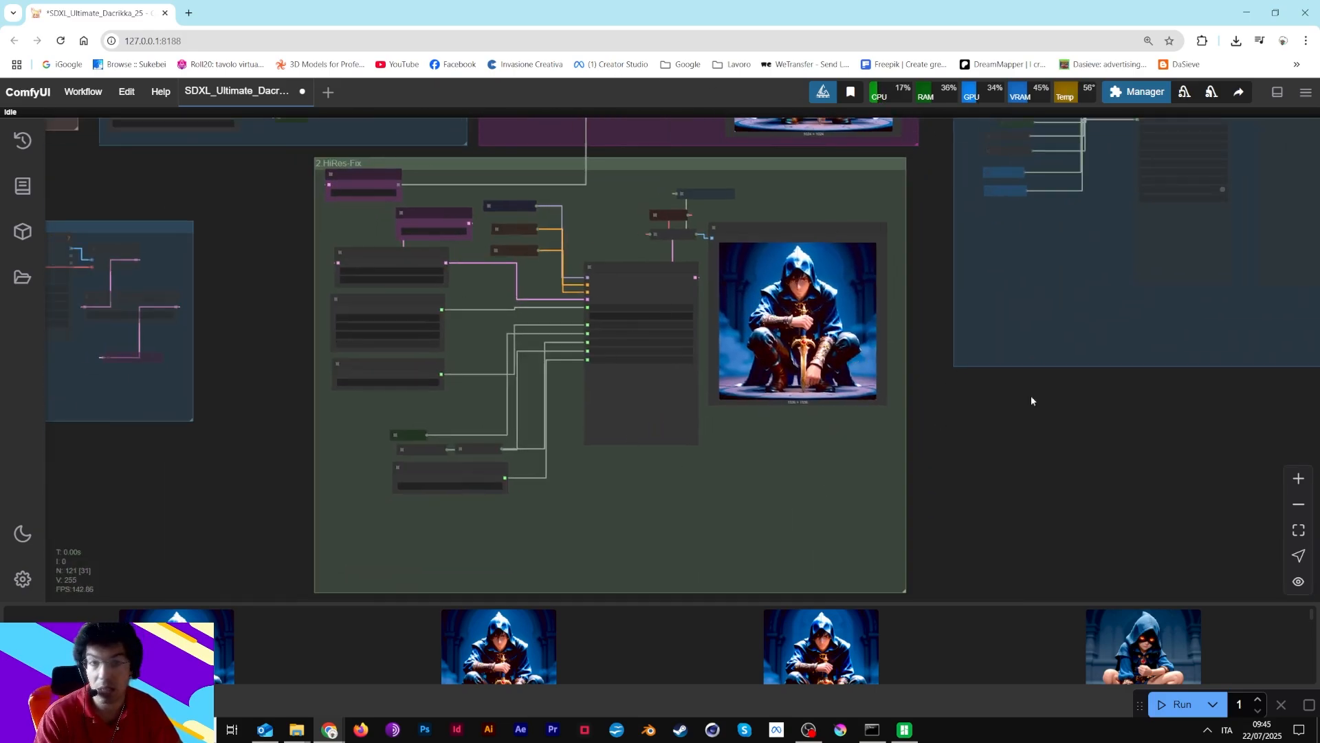
pyautogui.moveTo(1032, 400); pyautogui.dragTo(356, 452)
pyautogui.moveTo(1060, 211); pyautogui.dragTo(1033, 427)
pyautogui.moveTo(1046, 278); pyautogui.dragTo(1016, 340)
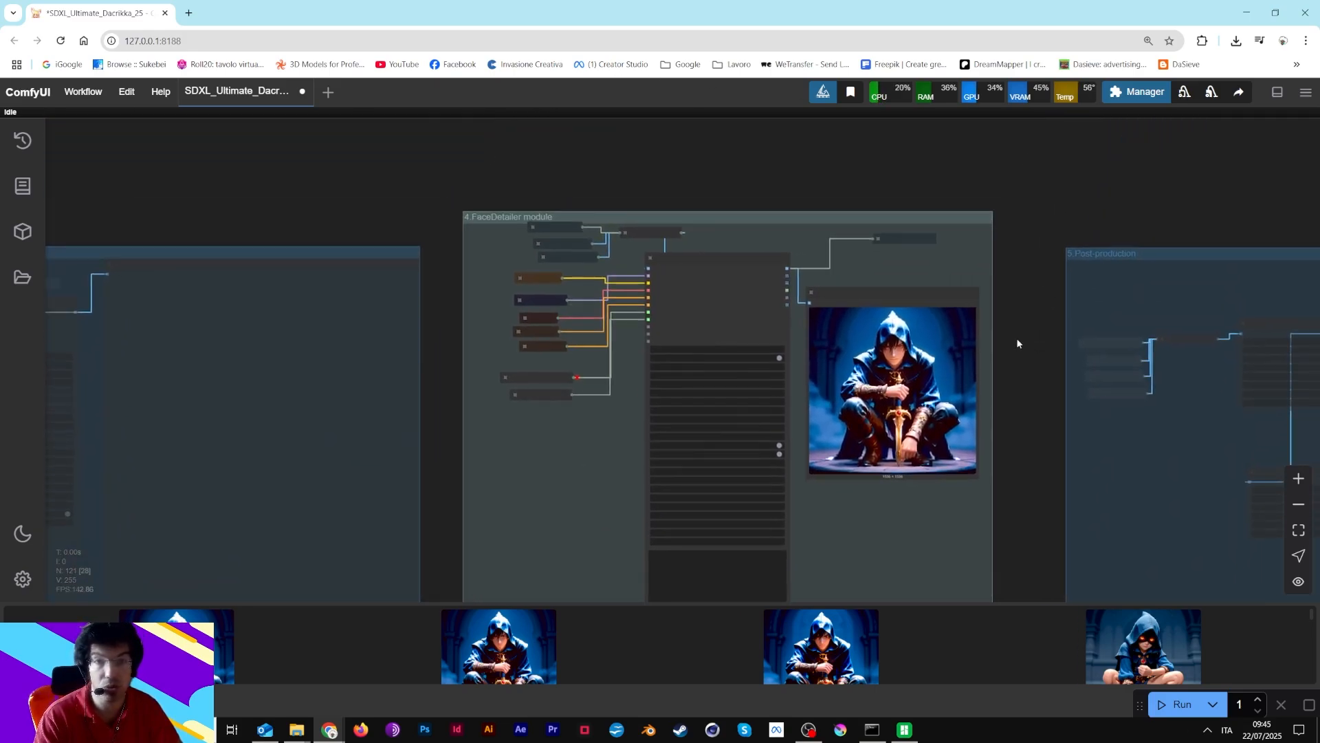
pyautogui.scroll(3, 578, 317)
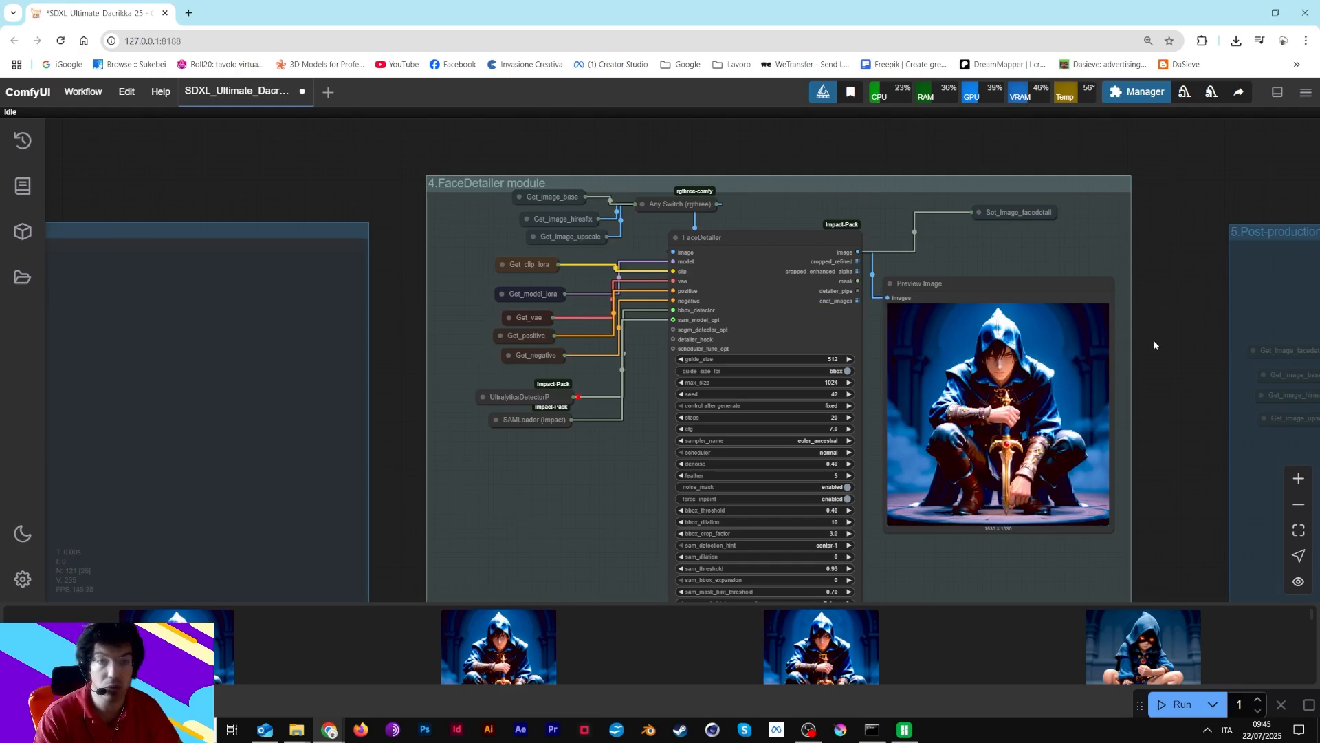
pyautogui.moveTo(1154, 346); pyautogui.dragTo(319, 255)
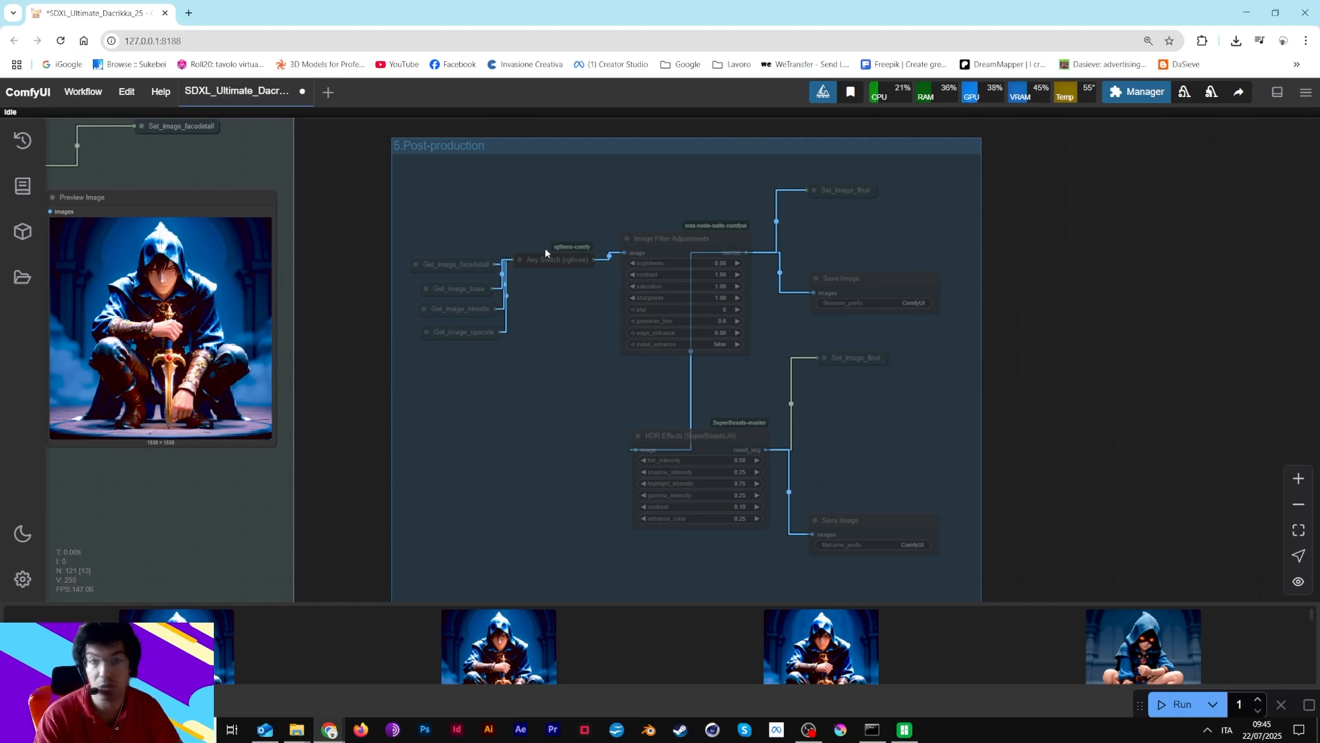
pyautogui.moveTo(342, 250); pyautogui.dragTo(1149, 244)
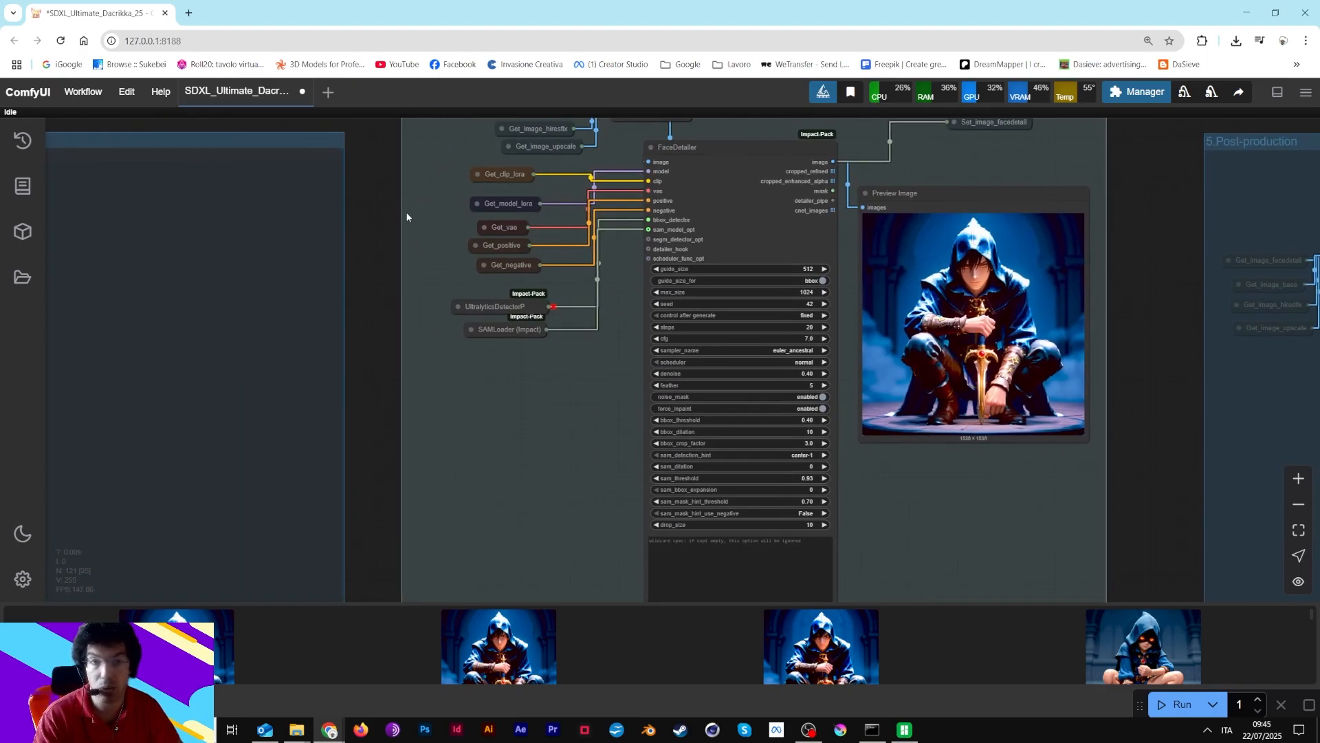
pyautogui.moveTo(381, 214); pyautogui.dragTo(1070, 220)
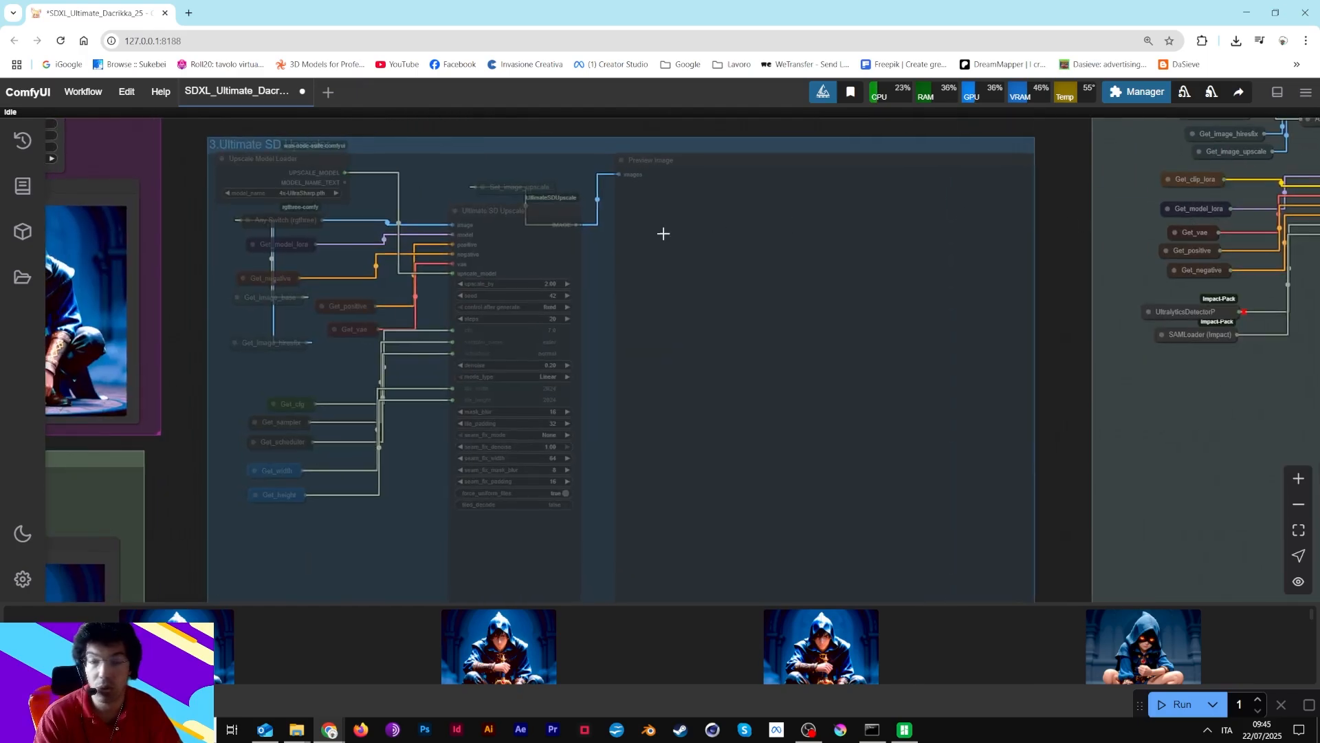
# Inspect the checkpoint and LoRA loader nodes, and compare the Workflow settings nodes with the First Image group
pyautogui.scroll(-3, 617, 239)
pyautogui.scroll(-5, 617, 238)
pyautogui.moveTo(466, 177); pyautogui.dragTo(972, 171)
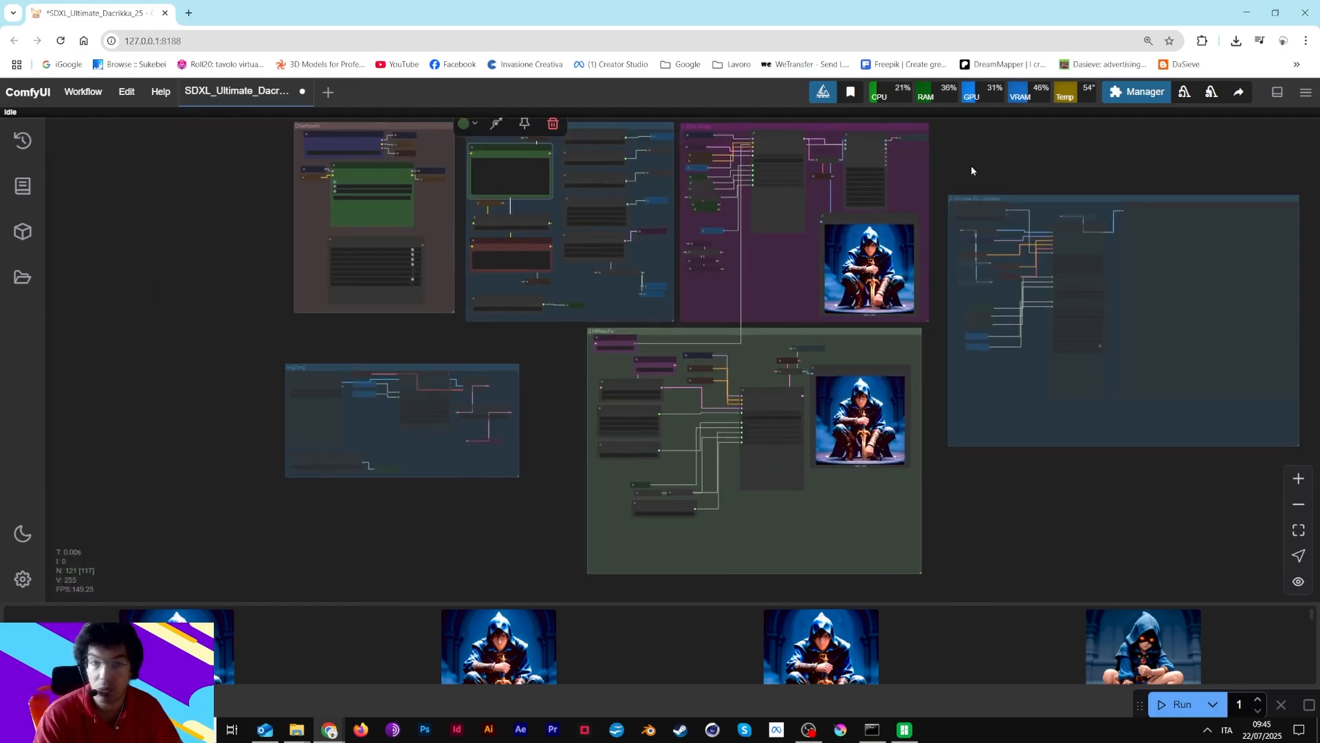
pyautogui.scroll(13, 401, 219)
pyautogui.moveTo(202, 344); pyautogui.dragTo(286, 507)
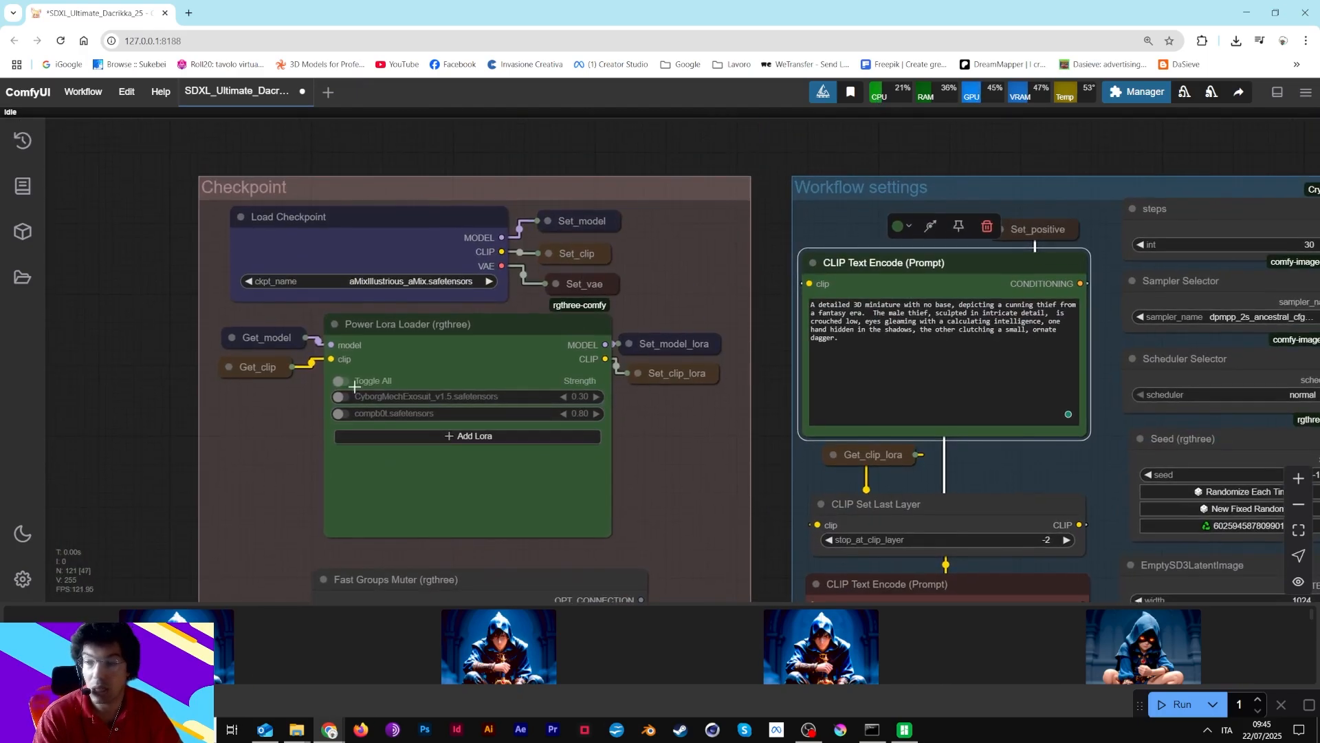
pyautogui.scroll(2, 335, 320)
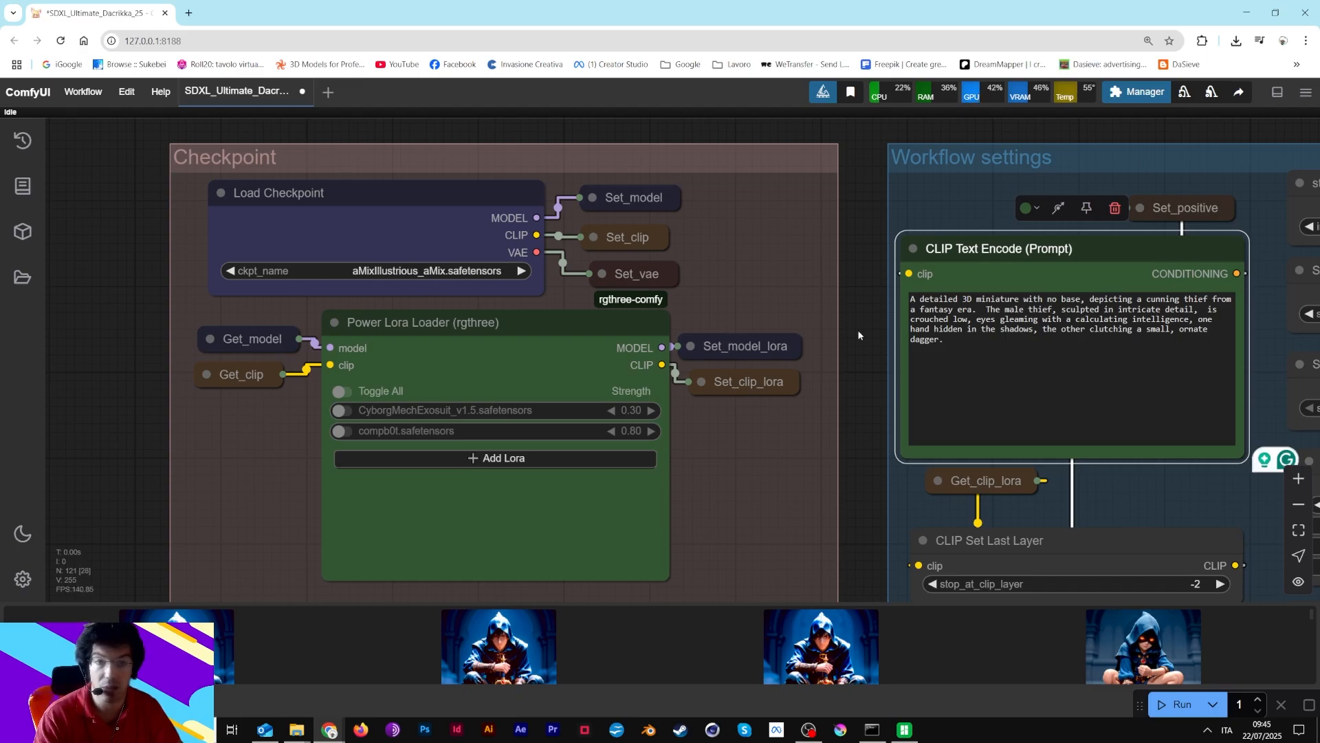
pyautogui.scroll(-3, 853, 356)
pyautogui.scroll(-3, 851, 356)
pyautogui.moveTo(851, 363); pyautogui.dragTo(311, 304)
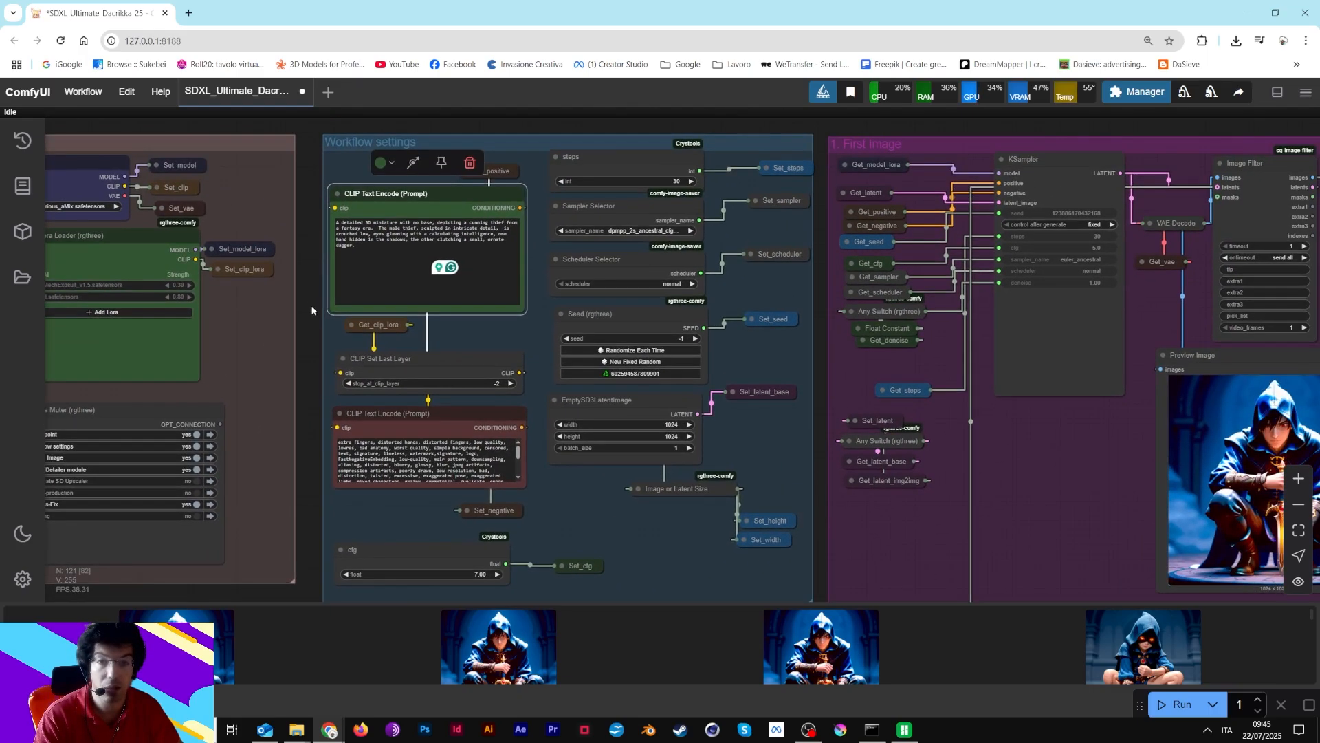
pyautogui.moveTo(885, 131); pyautogui.dragTo(556, 150)
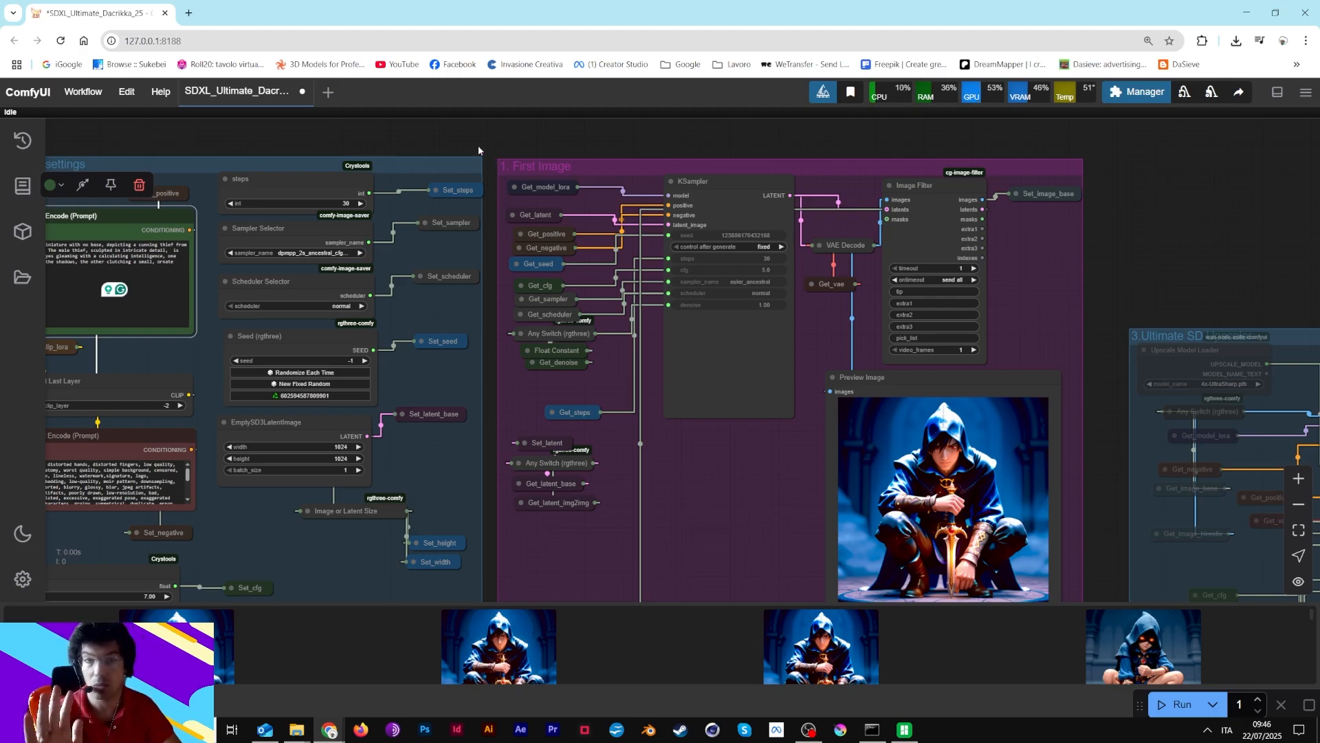
pyautogui.moveTo(227, 144); pyautogui.dragTo(573, 130)
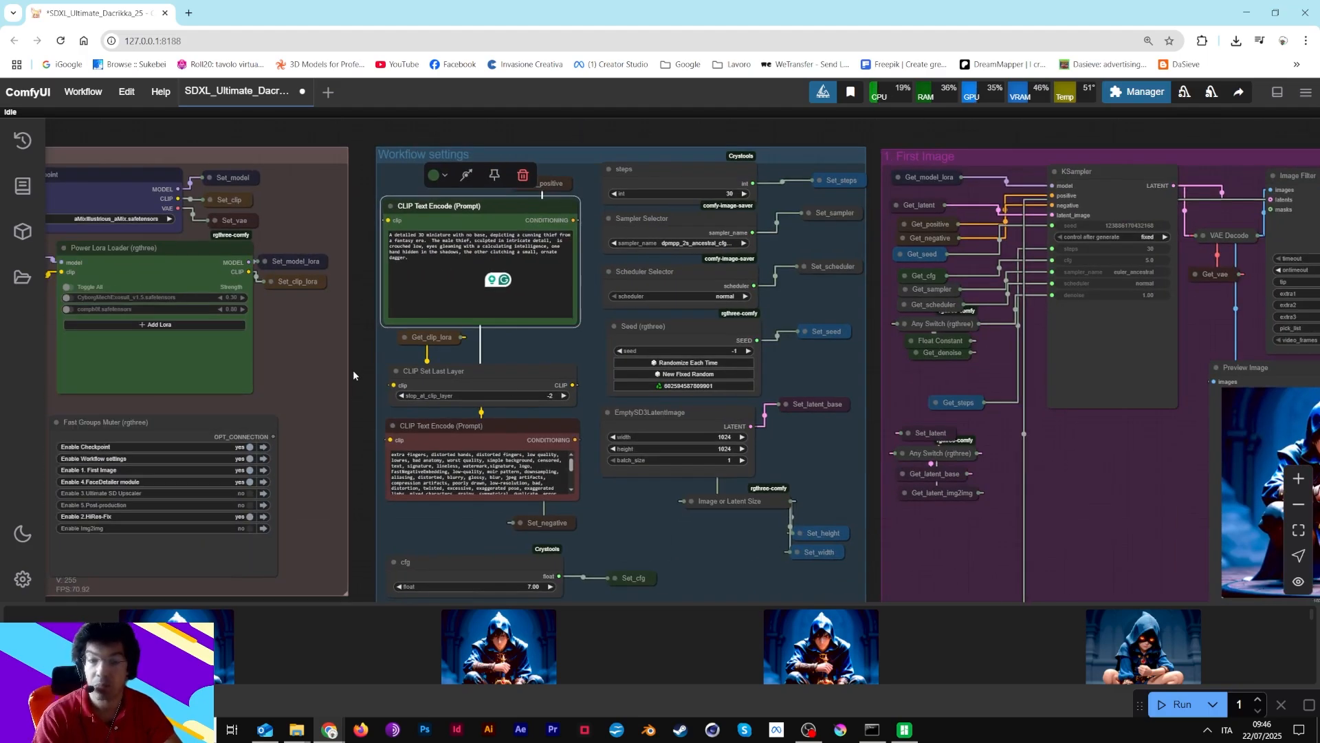
# Remove the extra spaces before "The male thief" and before "is crouched low" in the positive CLIP Text Encode prompt
pyautogui.moveTo(358, 351); pyautogui.dragTo(504, 346)
pyautogui.scroll(12, 548, 279)
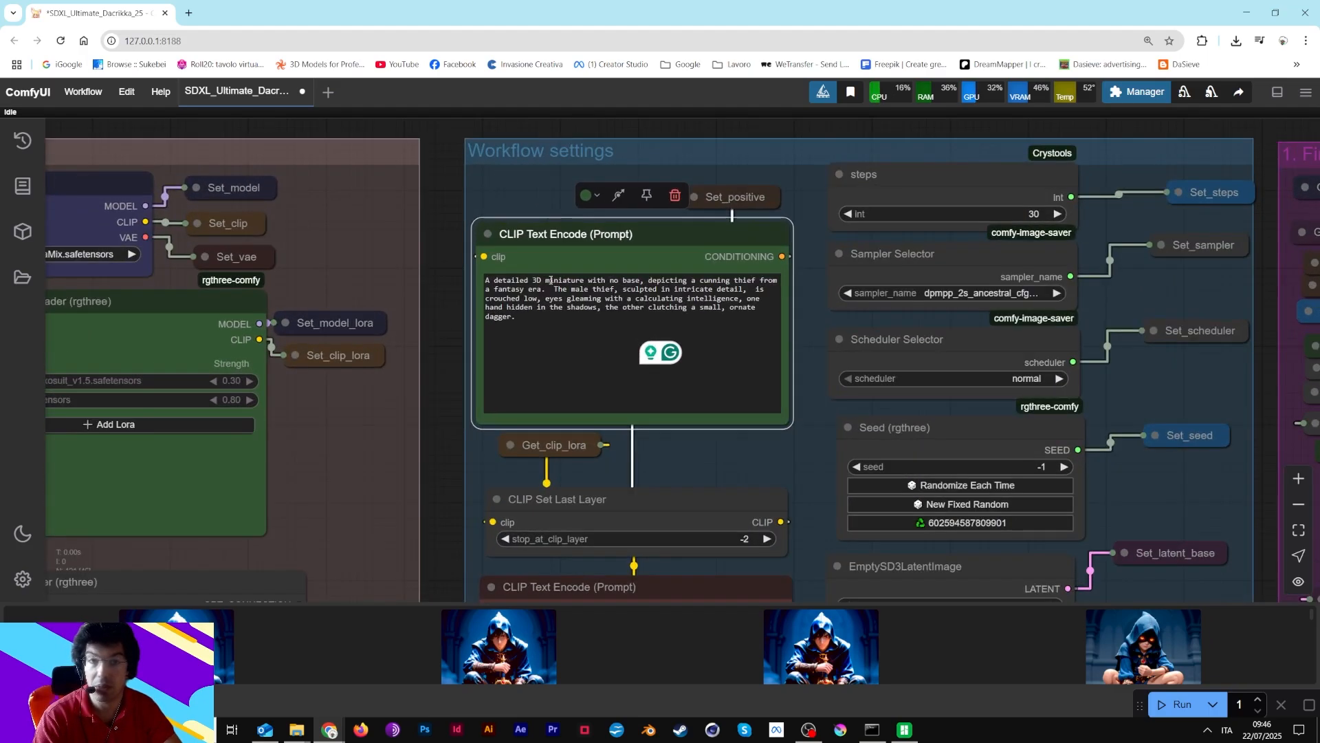
pyautogui.moveTo(366, 315); pyautogui.dragTo(235, 307)
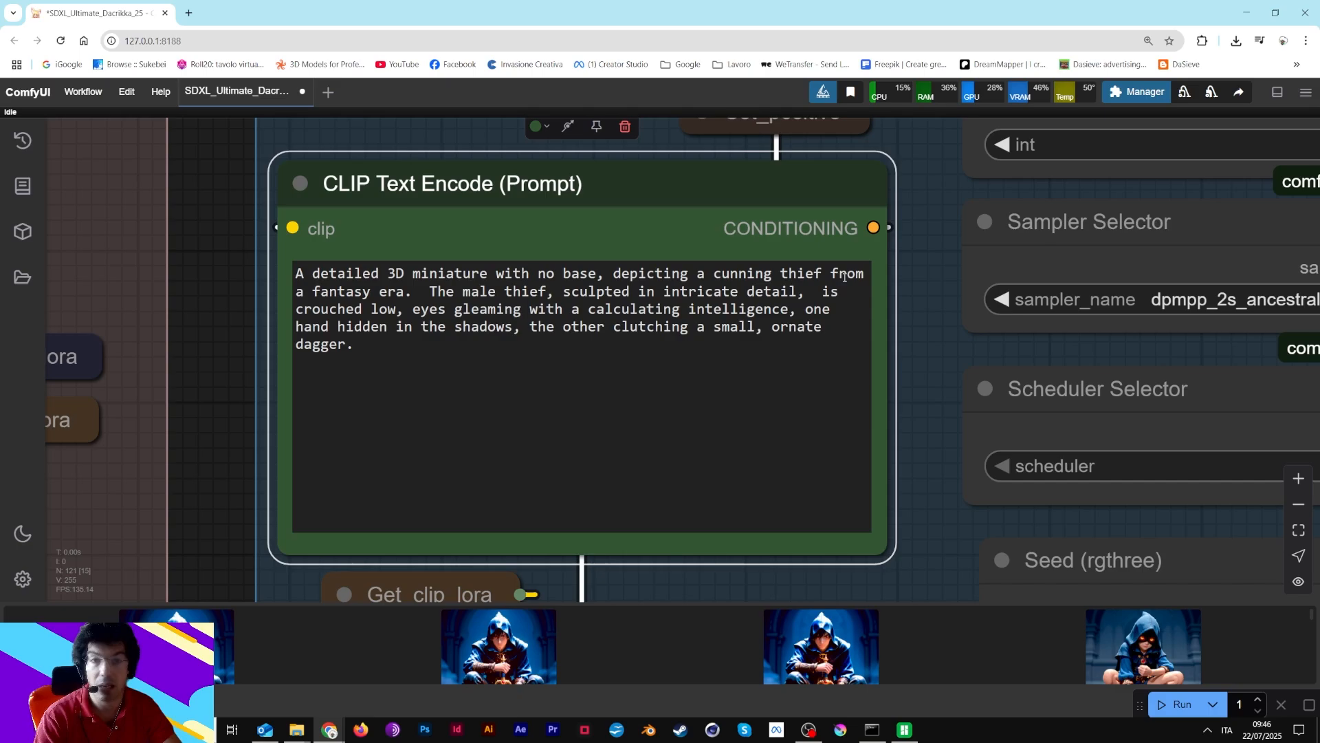
pyautogui.click(427, 290)
pyautogui.press('BackSpace')
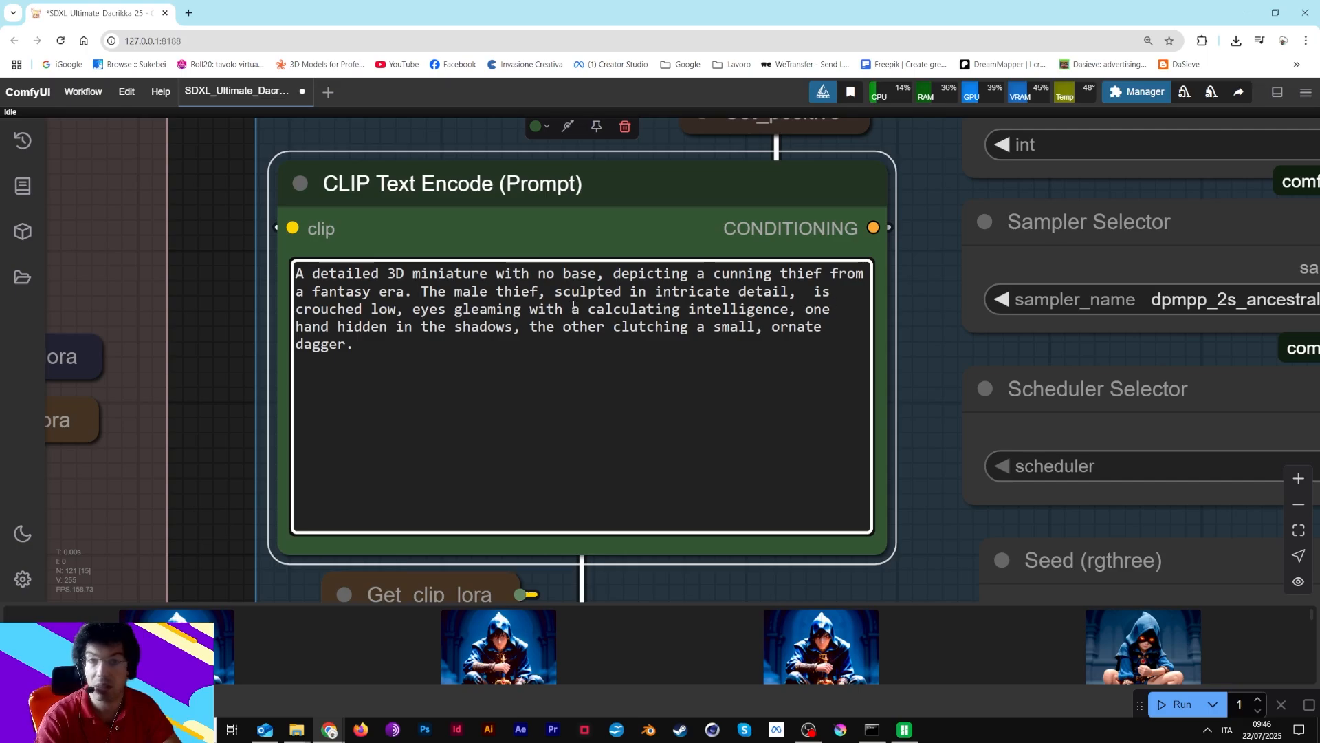
pyautogui.click(808, 298)
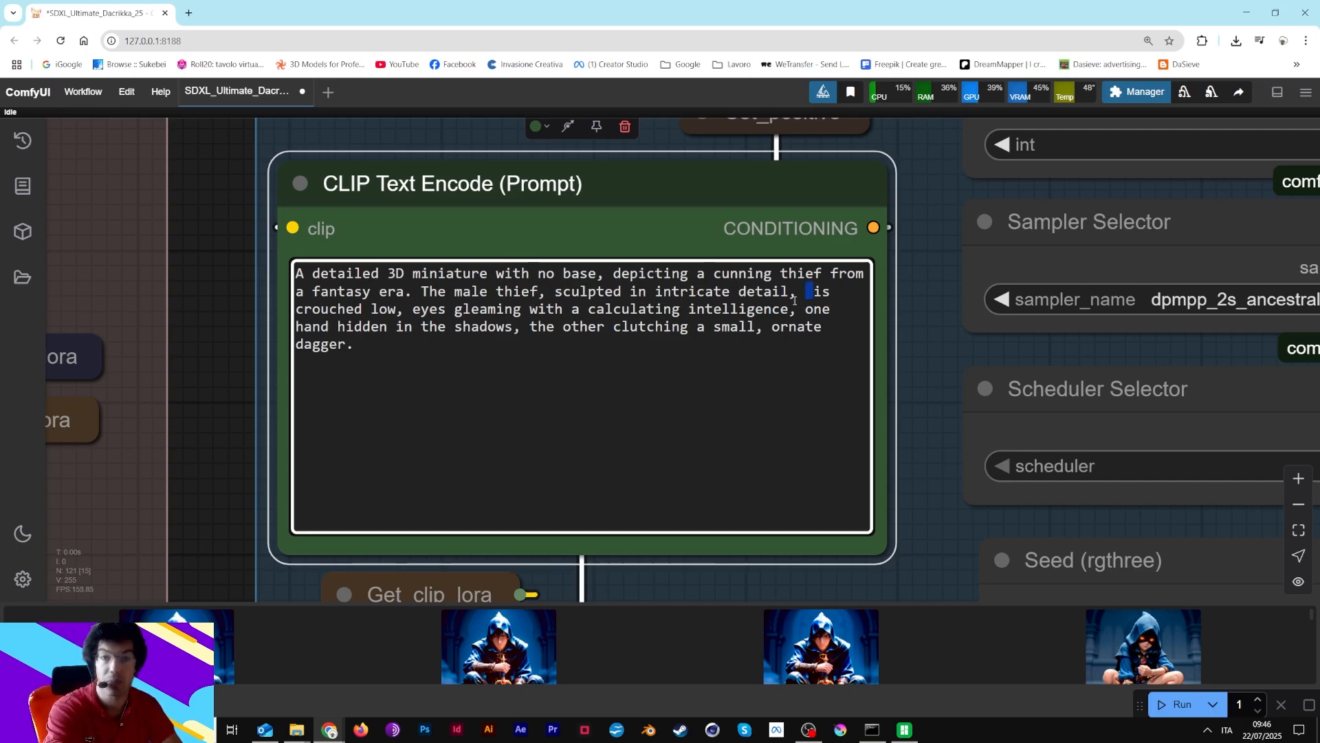
pyautogui.press('Delete')
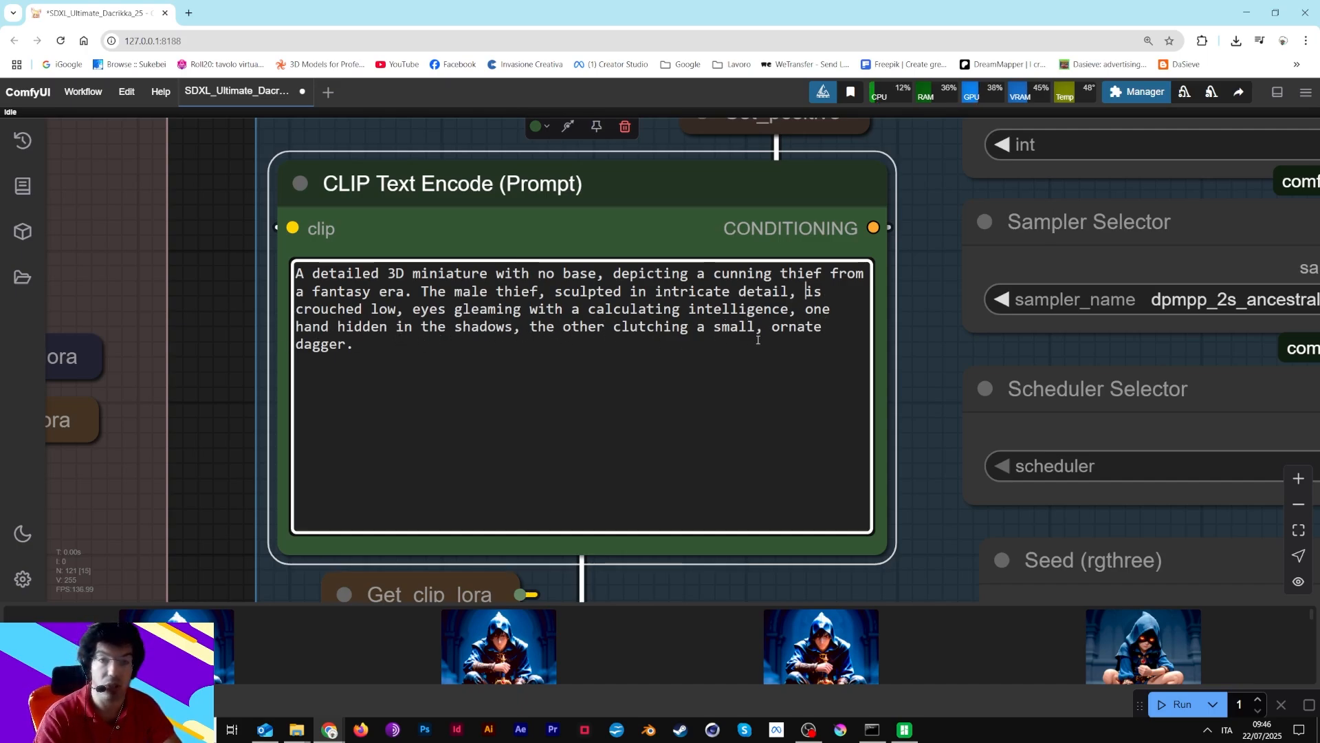
# Check the First Image preview, the negative CLIP Text Encode prompt and the cfg node in Workflow settings
pyautogui.scroll(-5, 265, 348)
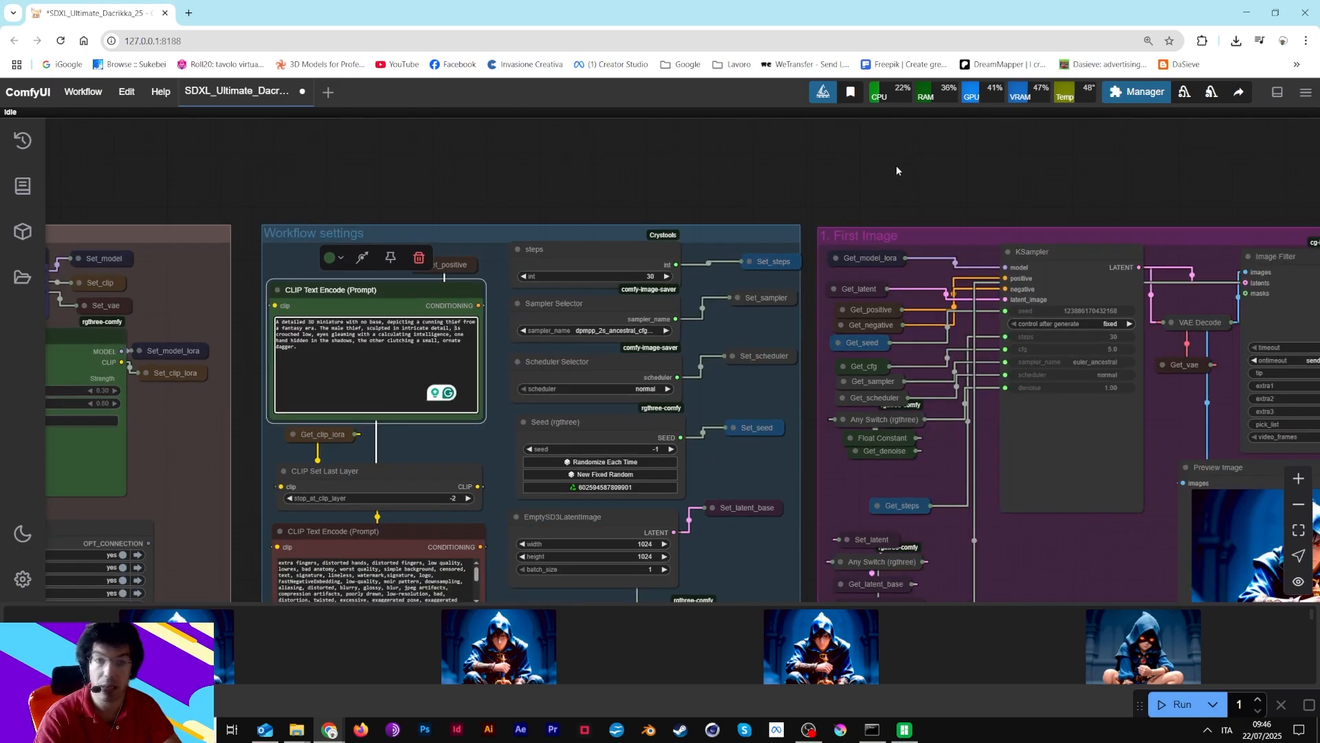
pyautogui.moveTo(820, 183); pyautogui.dragTo(176, 130)
pyautogui.moveTo(817, 296); pyautogui.dragTo(988, 154)
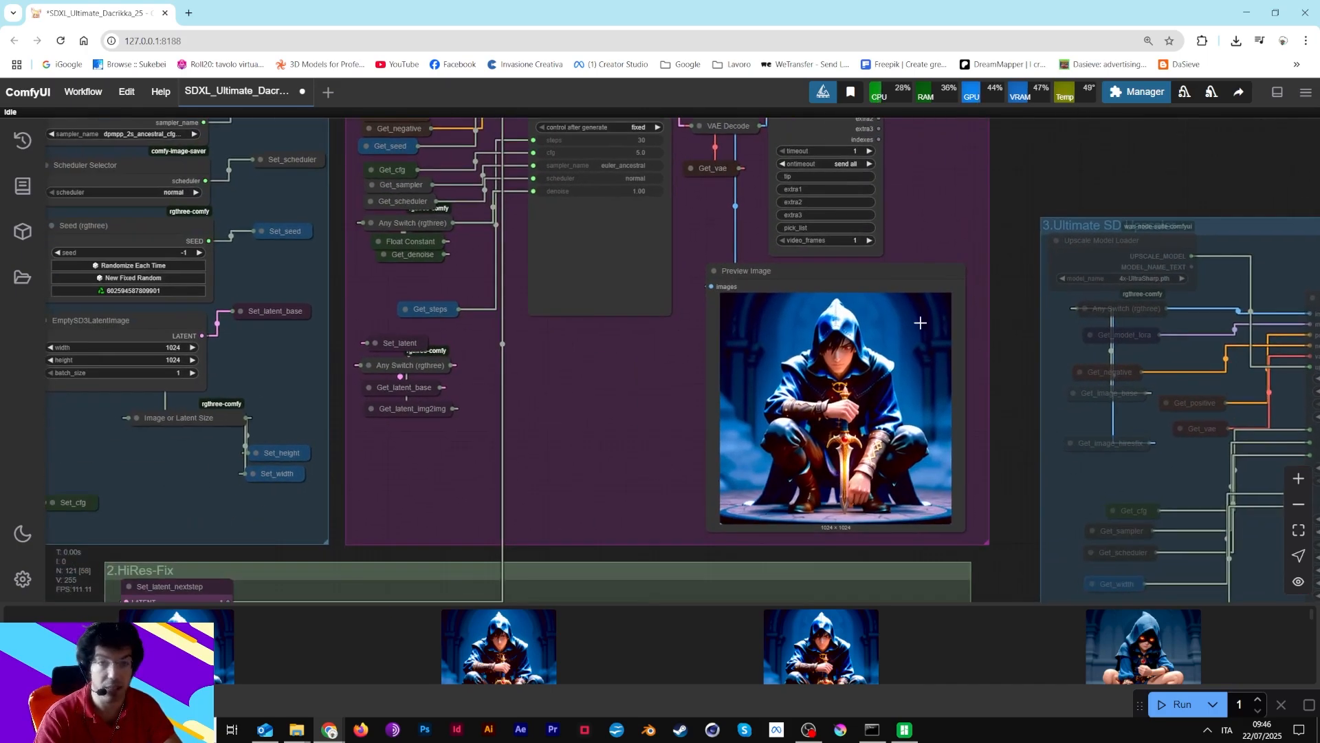
pyautogui.moveTo(333, 266); pyautogui.dragTo(852, 307)
pyautogui.scroll(5, 370, 411)
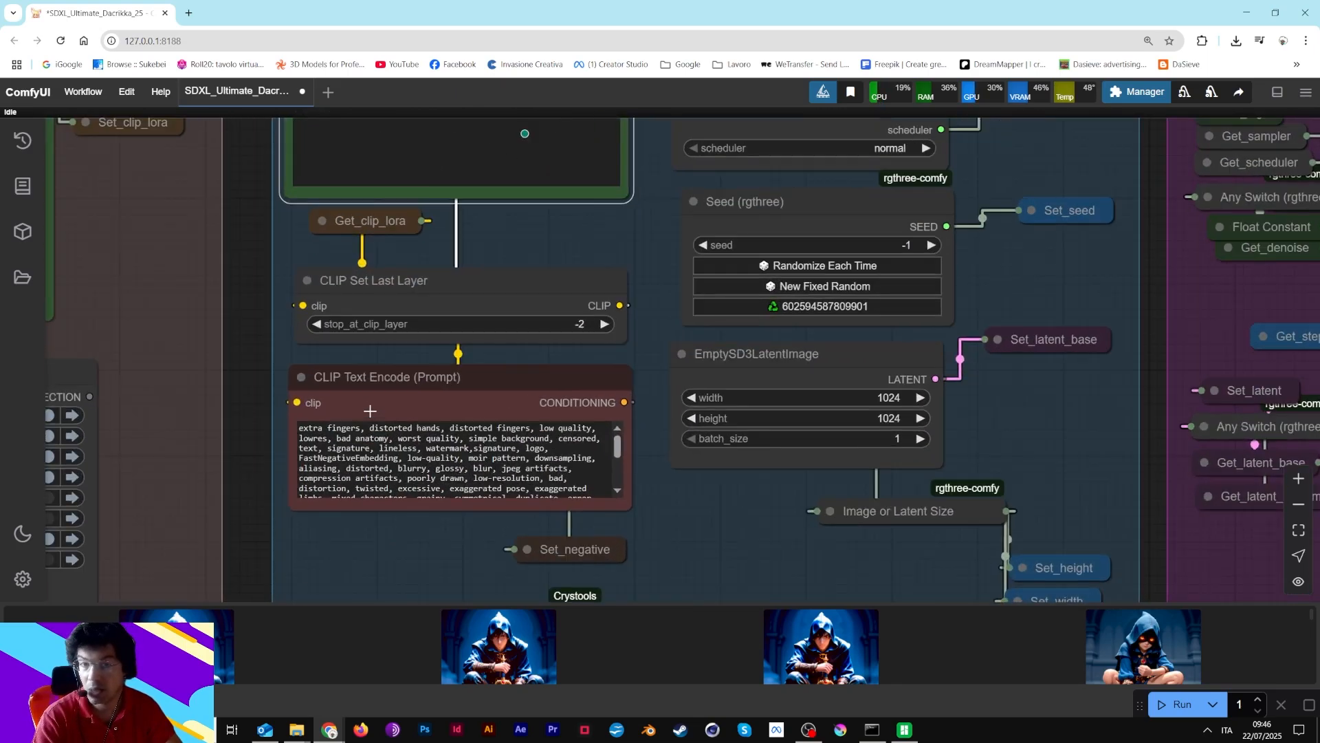
pyautogui.moveTo(263, 378); pyautogui.dragTo(286, 244)
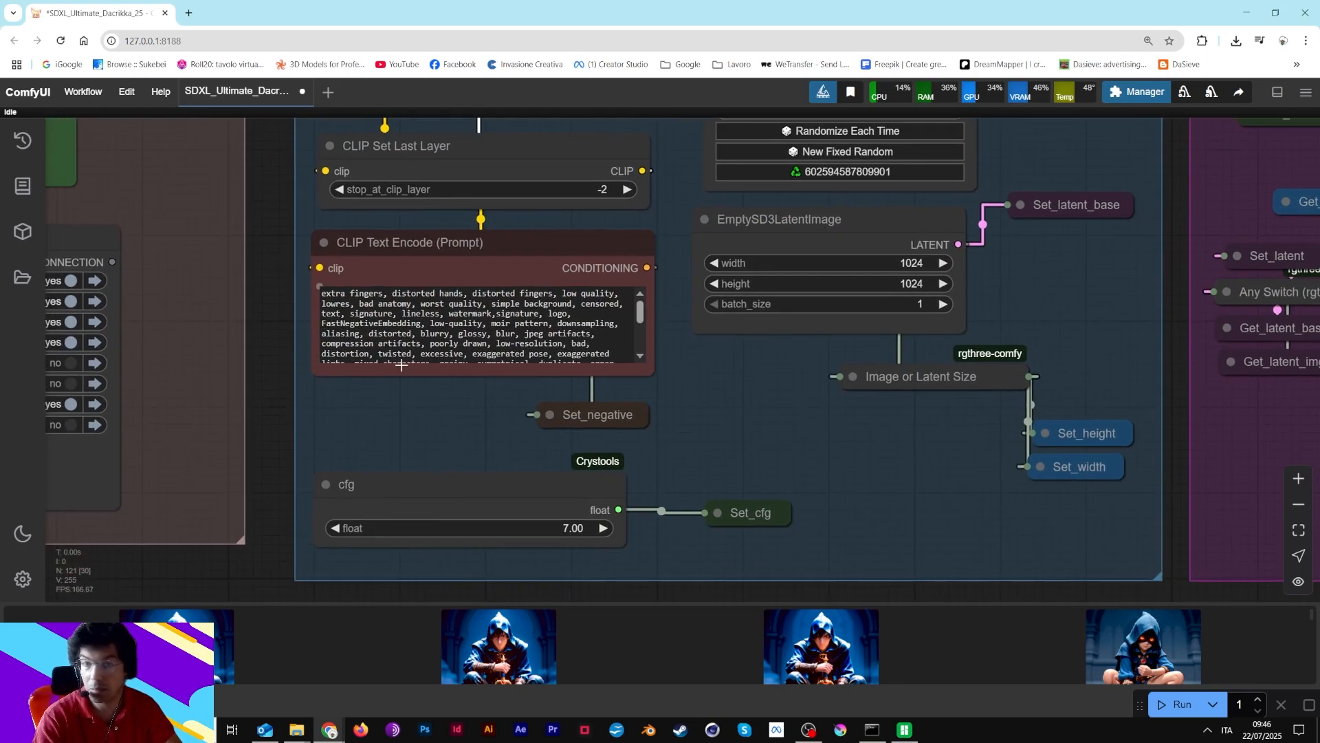
# Read through the full negative CLIP Text Encode prompt and check the Seed and EmptySD3LatentImage nodes
pyautogui.scroll(-5, 511, 316)
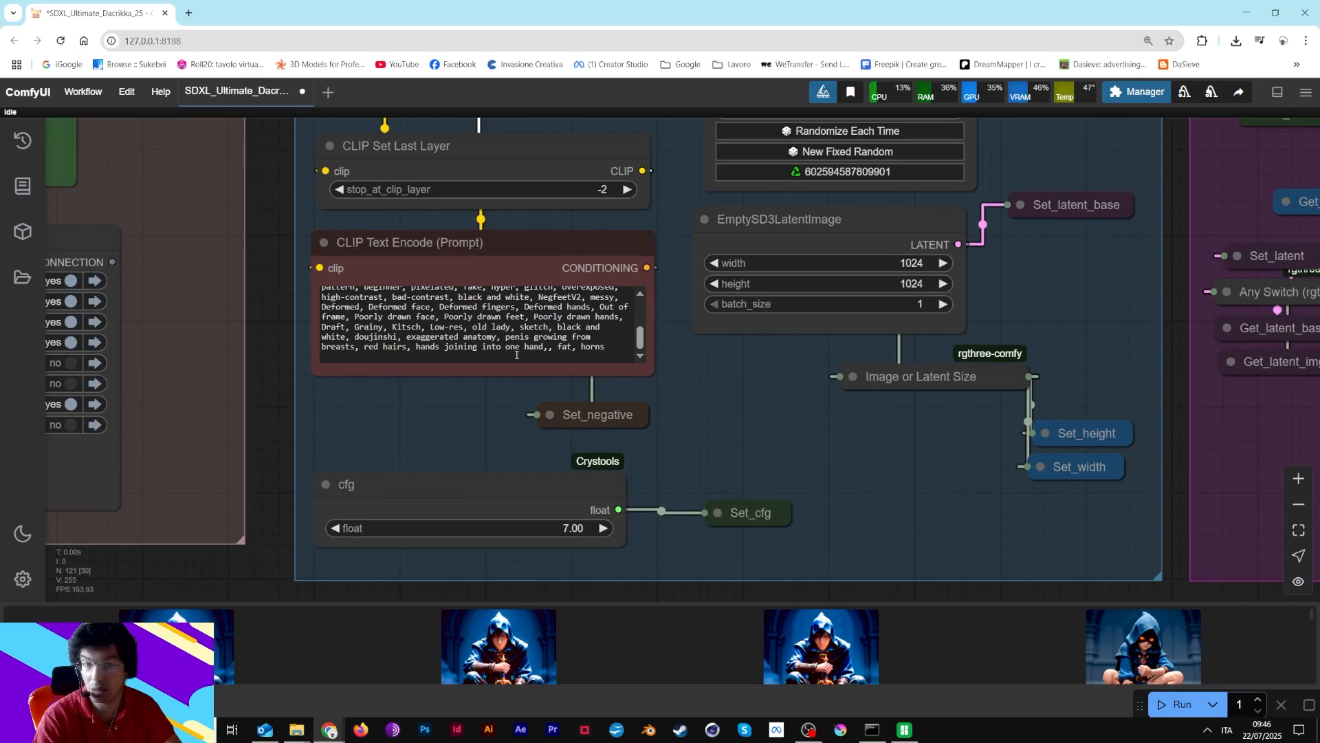
pyautogui.scroll(4, 436, 337)
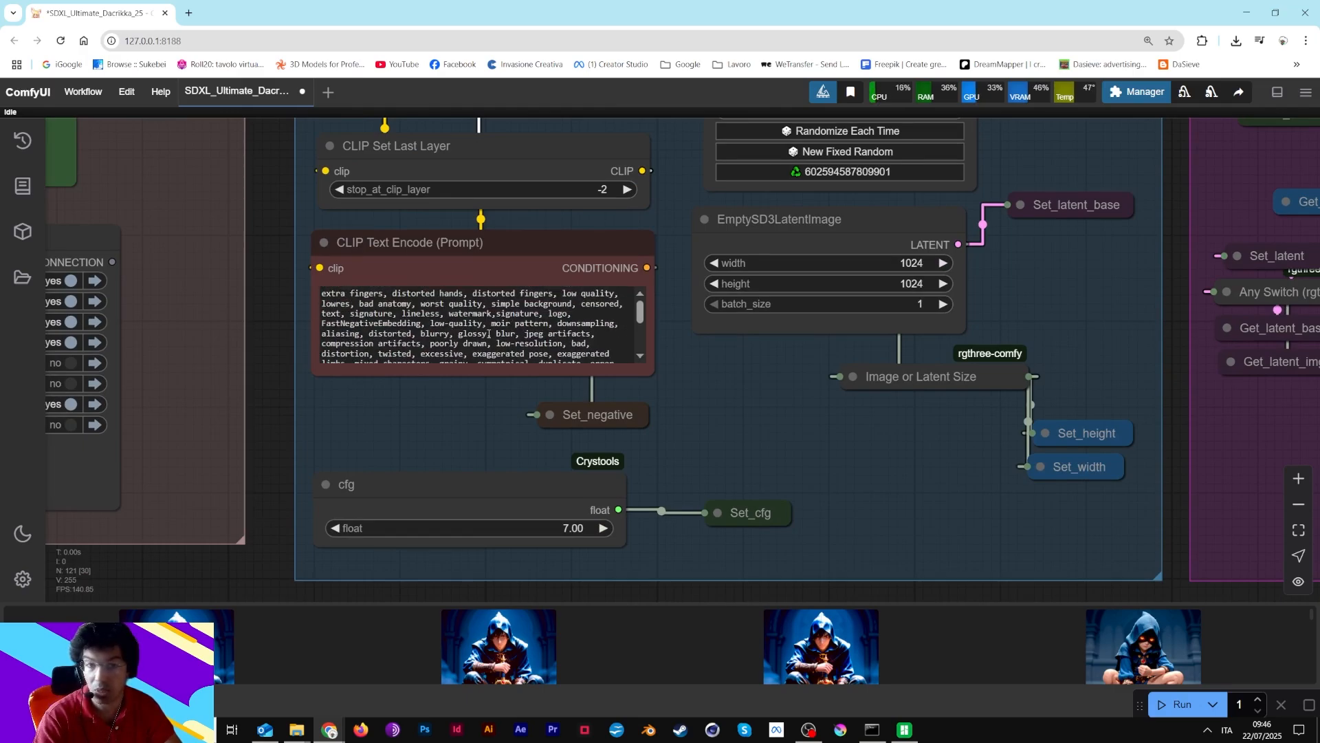
pyautogui.moveTo(1030, 282); pyautogui.dragTo(788, 440)
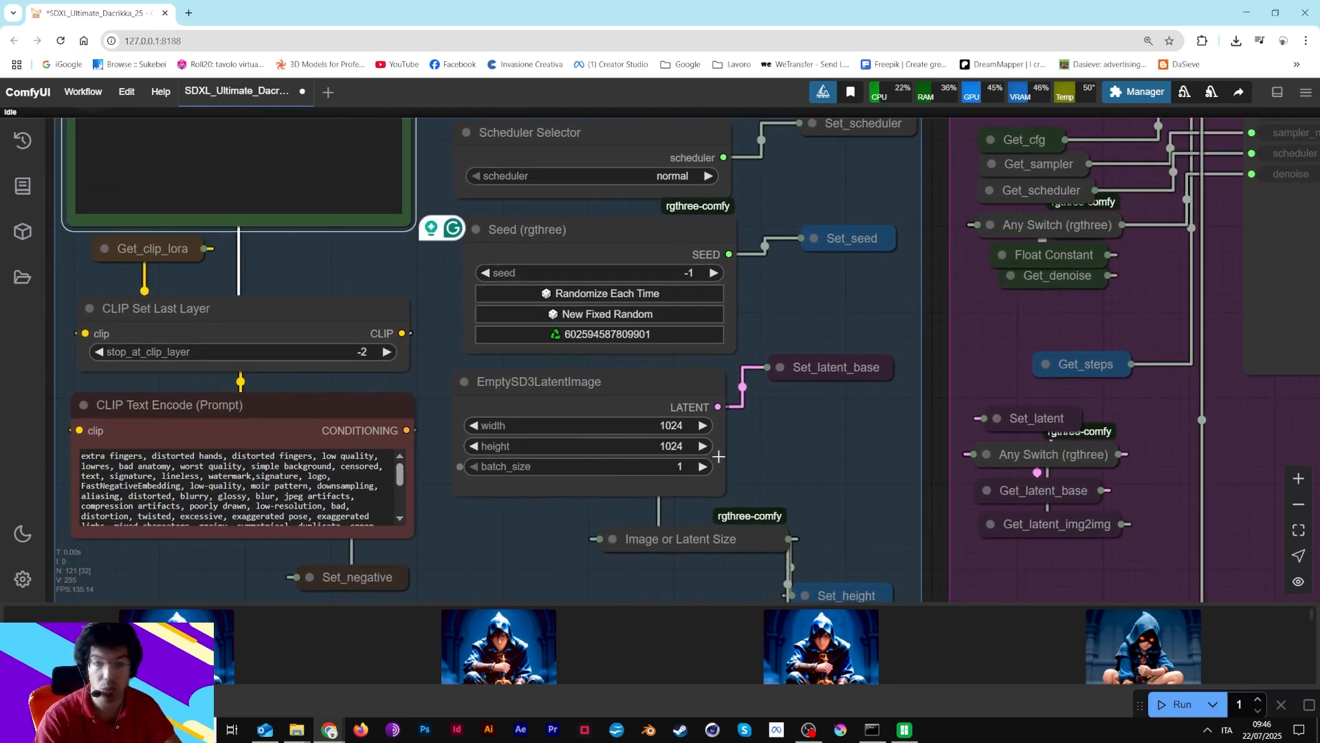
# Check the Scheduler Selector's available options without changing it, and set the Sampler Selector's sampler_name to euler_ancestral
pyautogui.moveTo(769, 279); pyautogui.dragTo(775, 476)
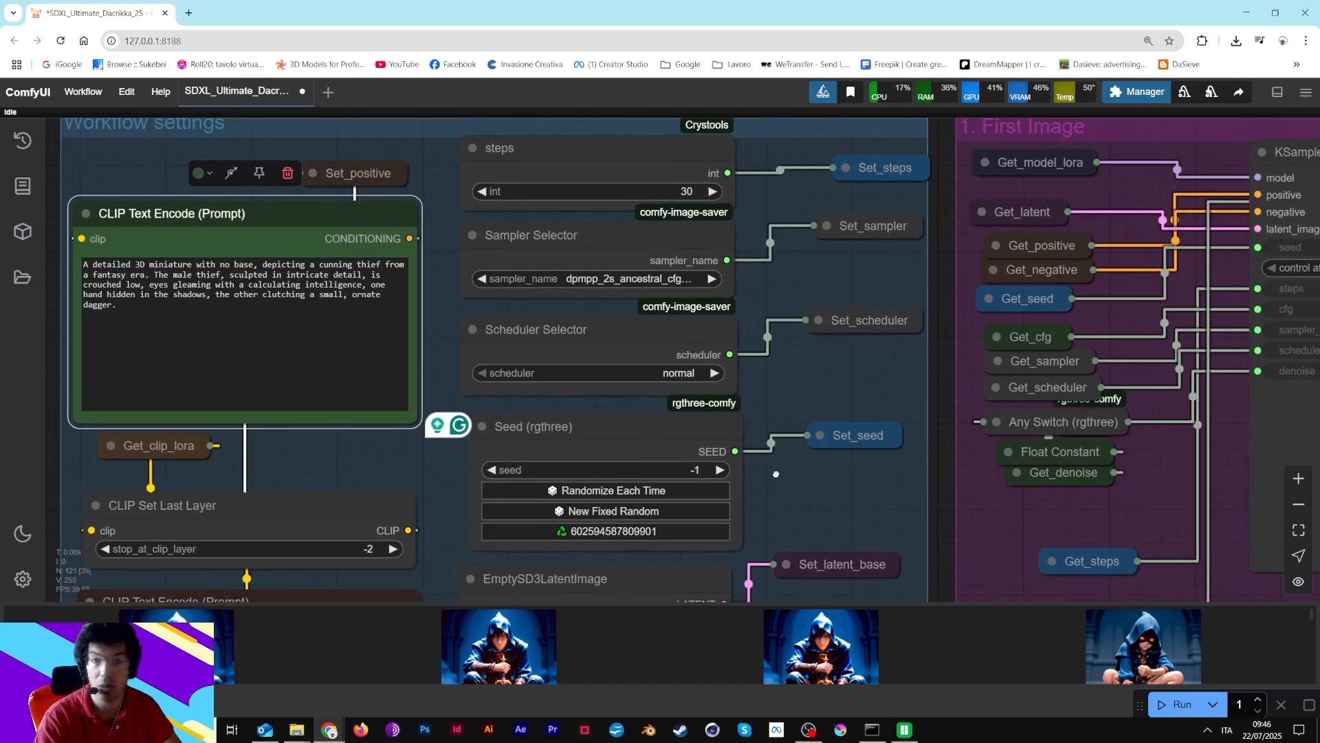
pyautogui.click(684, 373)
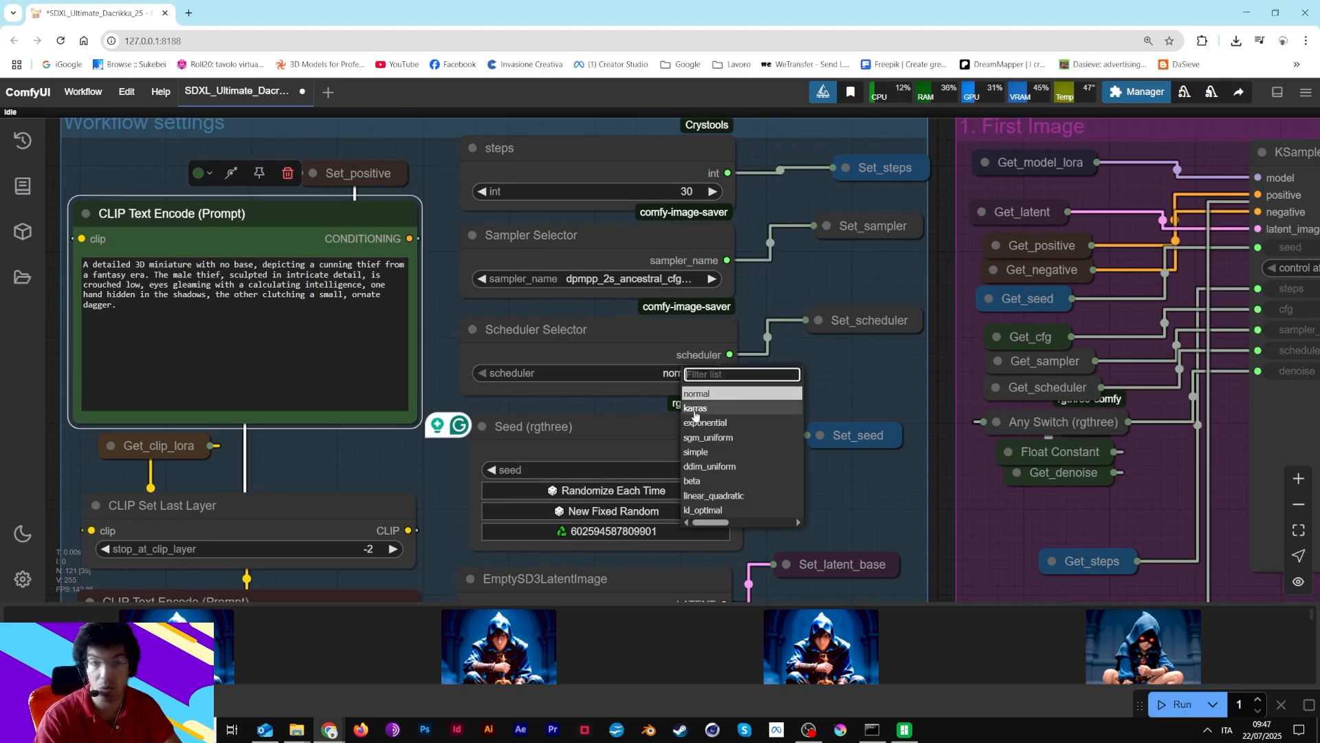
pyautogui.click(789, 288)
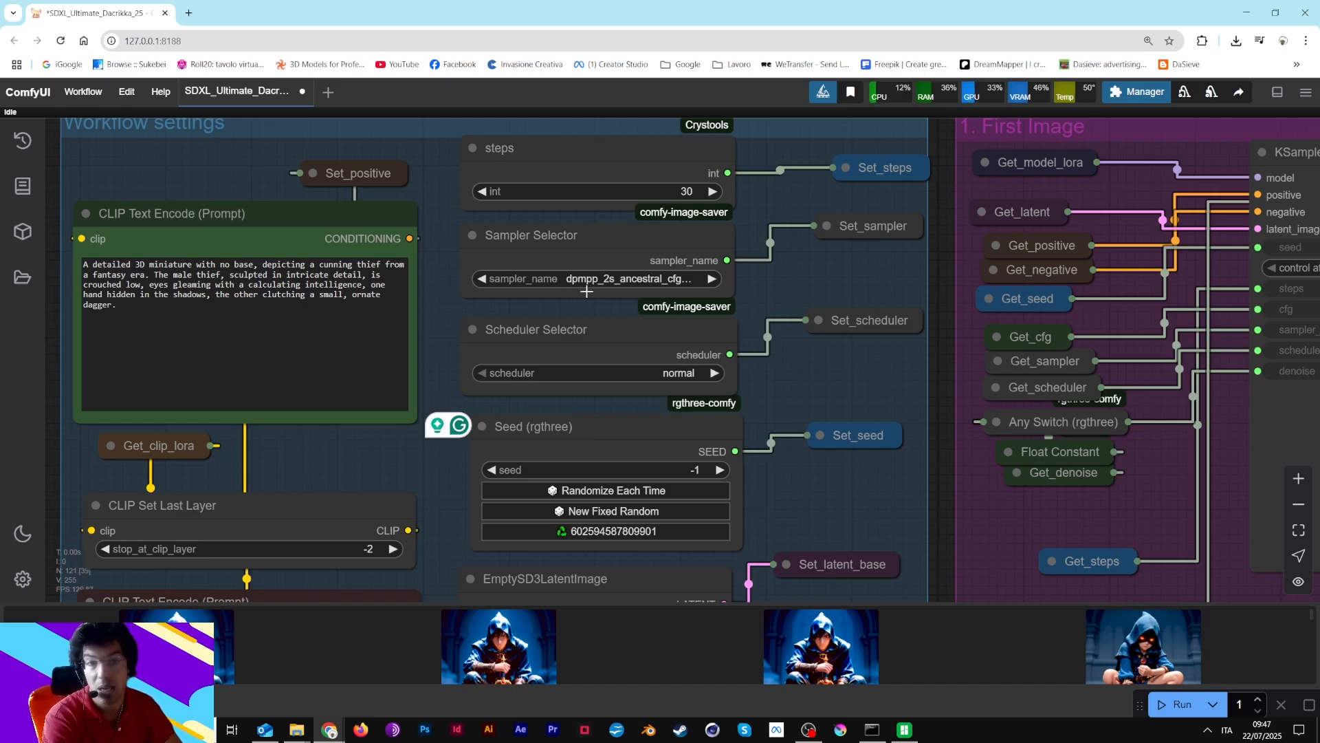
pyautogui.click(628, 281)
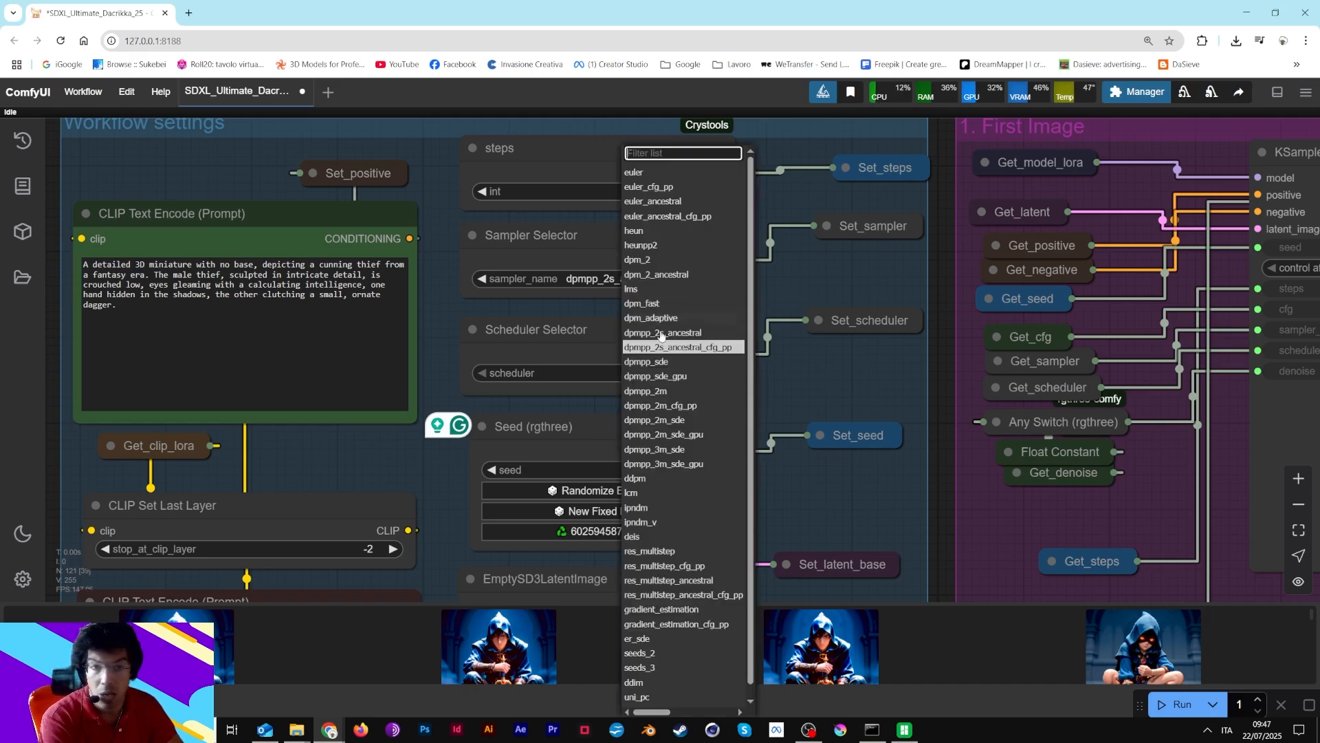
pyautogui.click(692, 201)
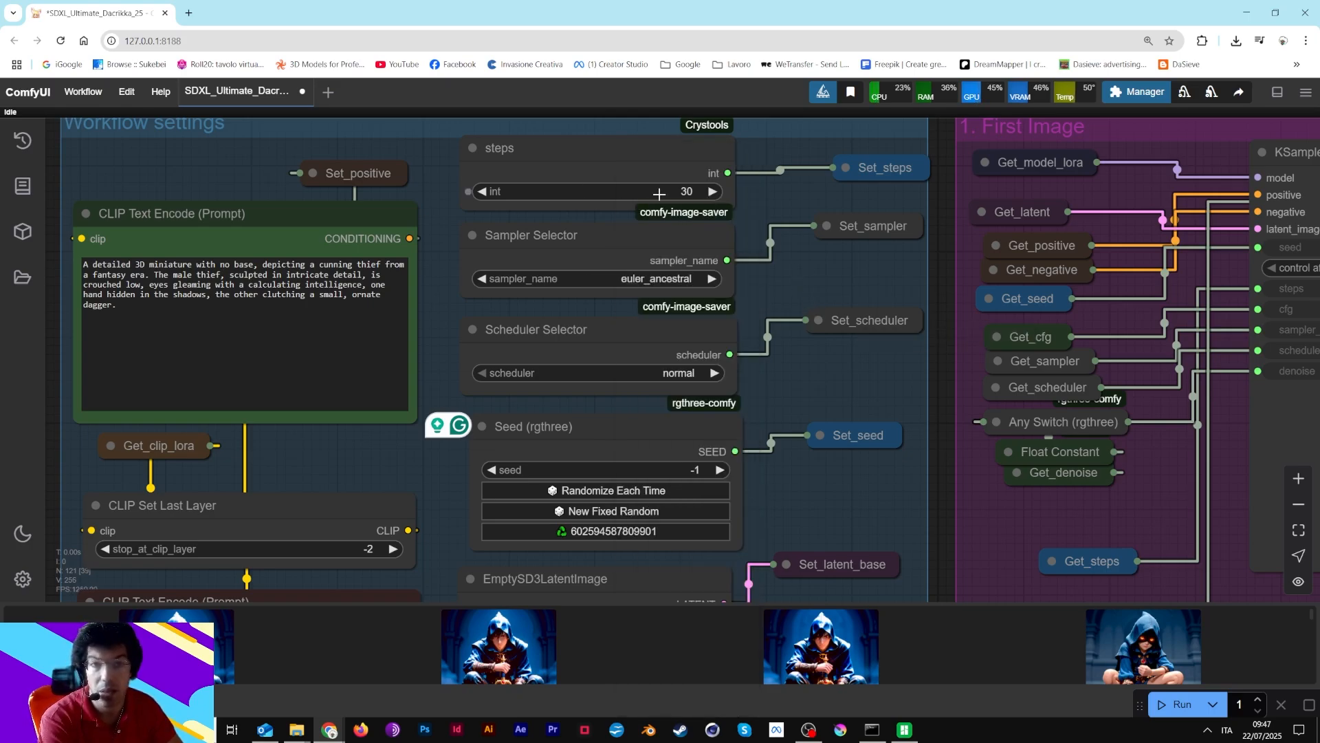
# Examine how the Workflow settings values feed the KSampler, Image Filter and Preview Image nodes in the First Image group
pyautogui.moveTo(835, 192); pyautogui.dragTo(495, 223)
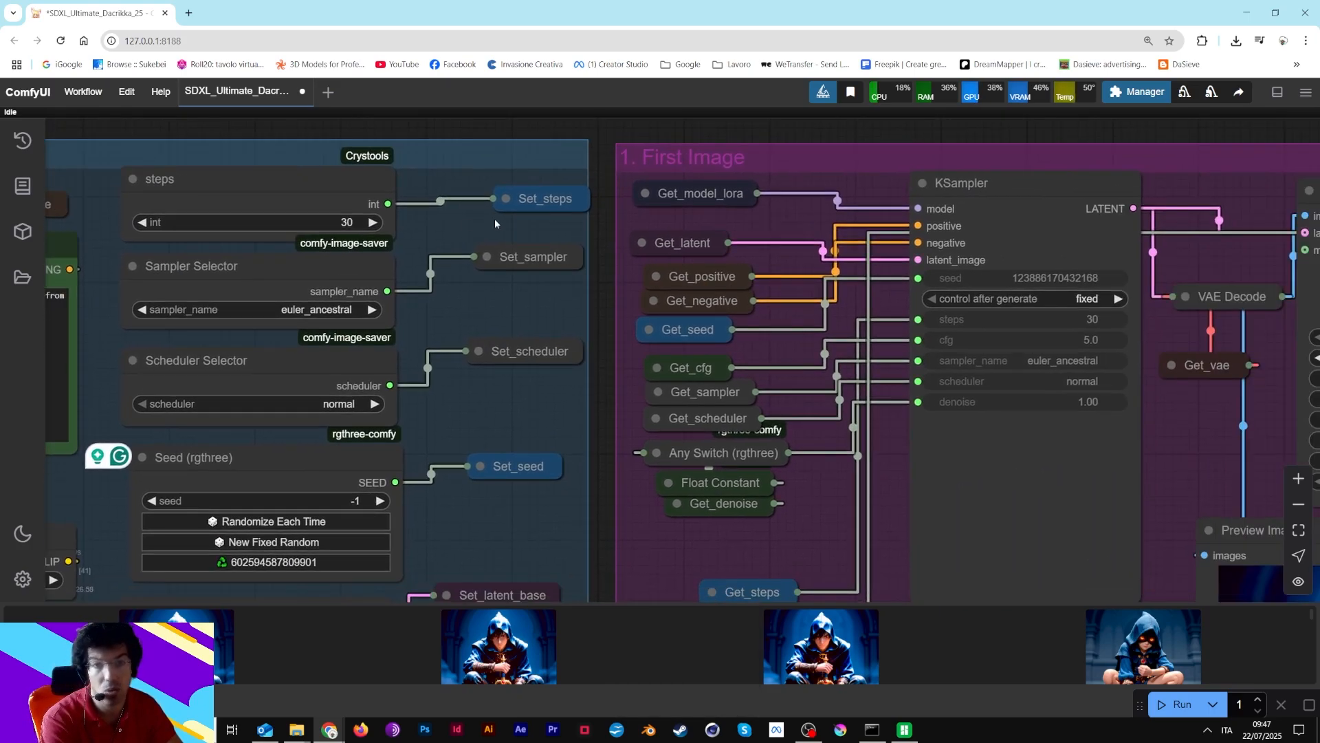
pyautogui.scroll(-5, 570, 301)
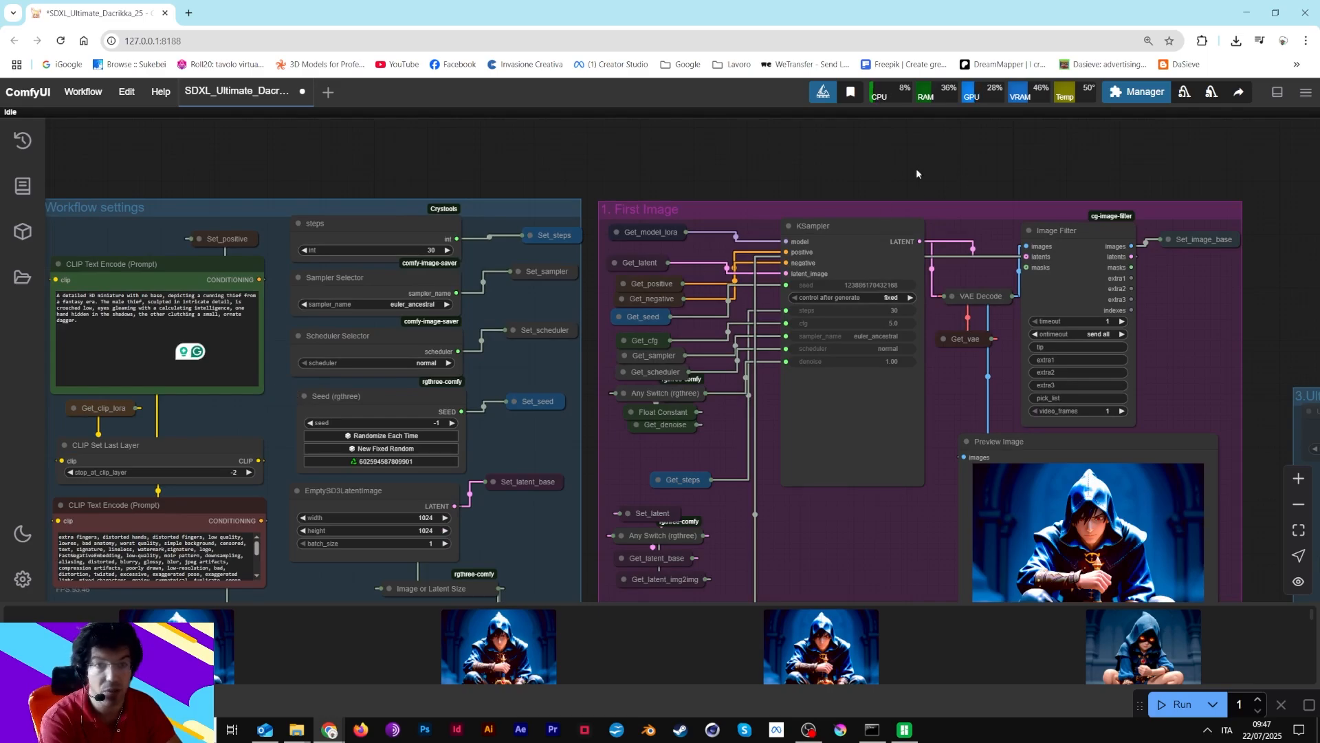
pyautogui.moveTo(881, 183); pyautogui.dragTo(681, 169)
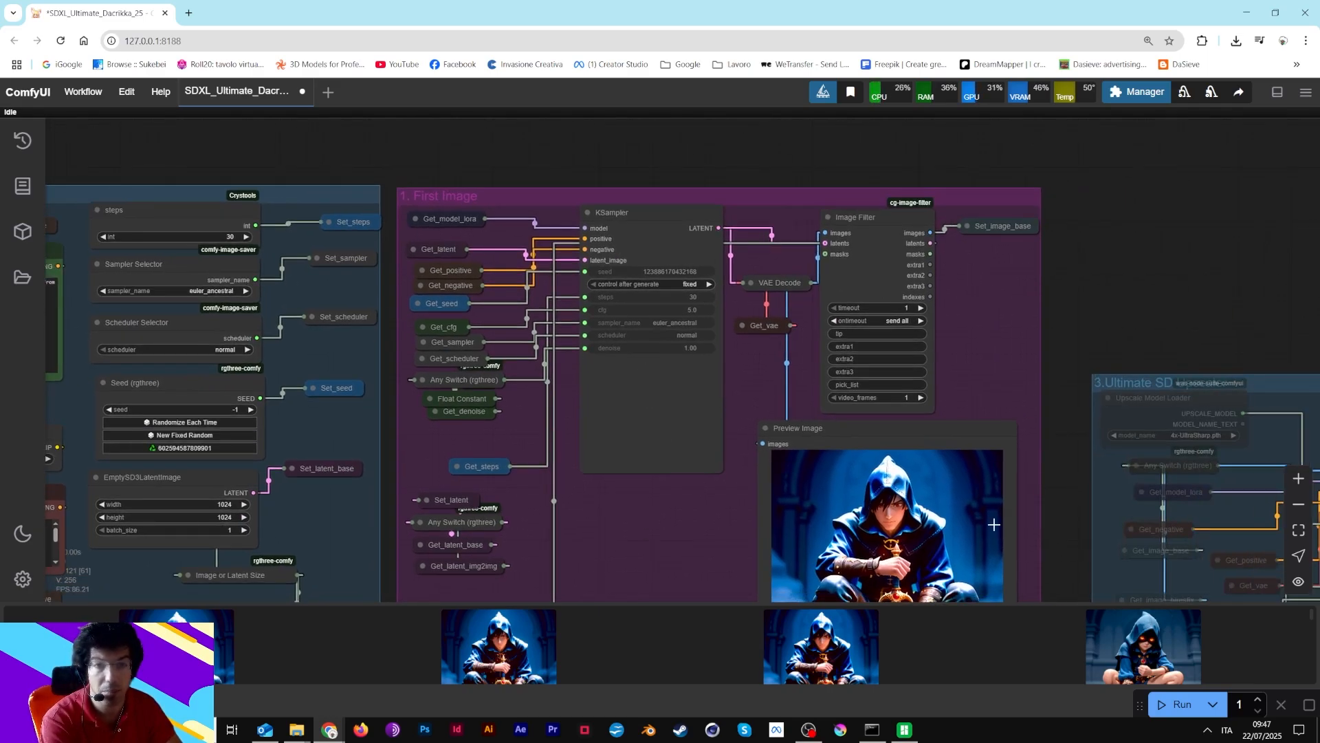
pyautogui.moveTo(575, 183); pyautogui.dragTo(910, 131)
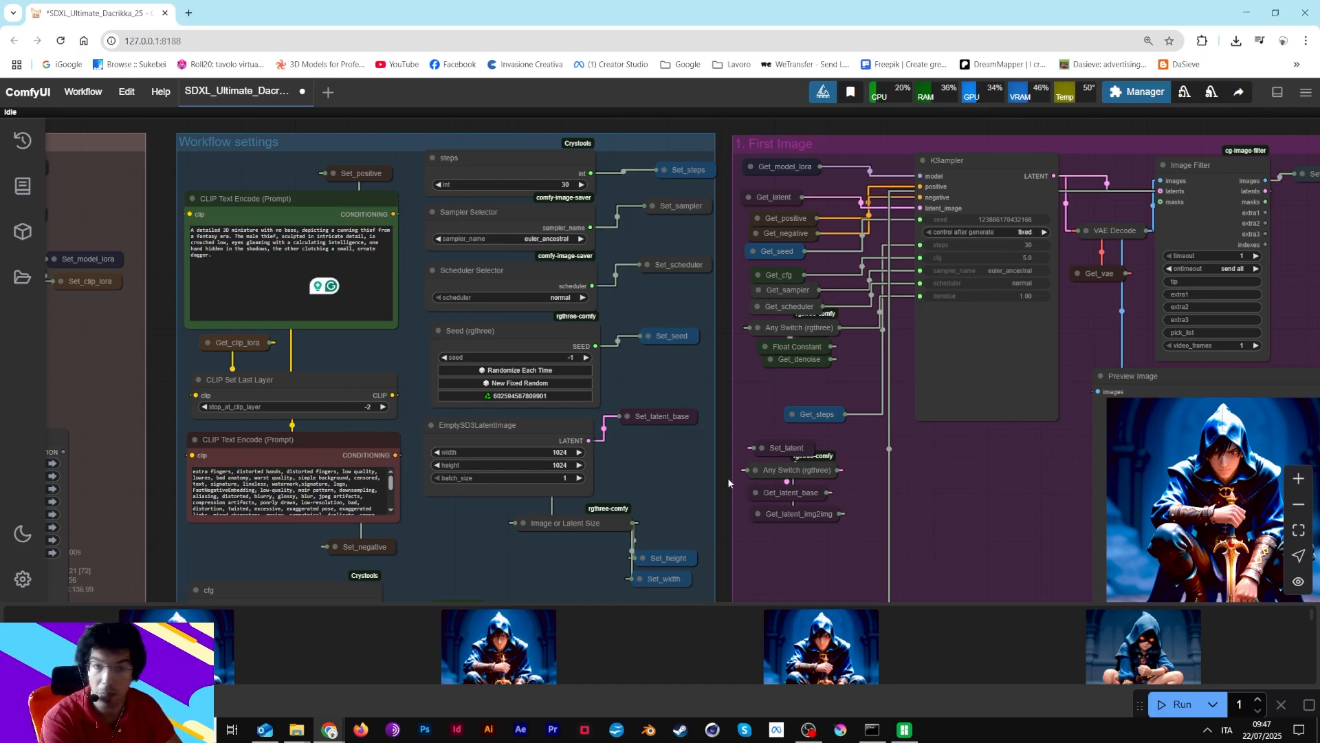
pyautogui.moveTo(728, 478); pyautogui.dragTo(545, 439)
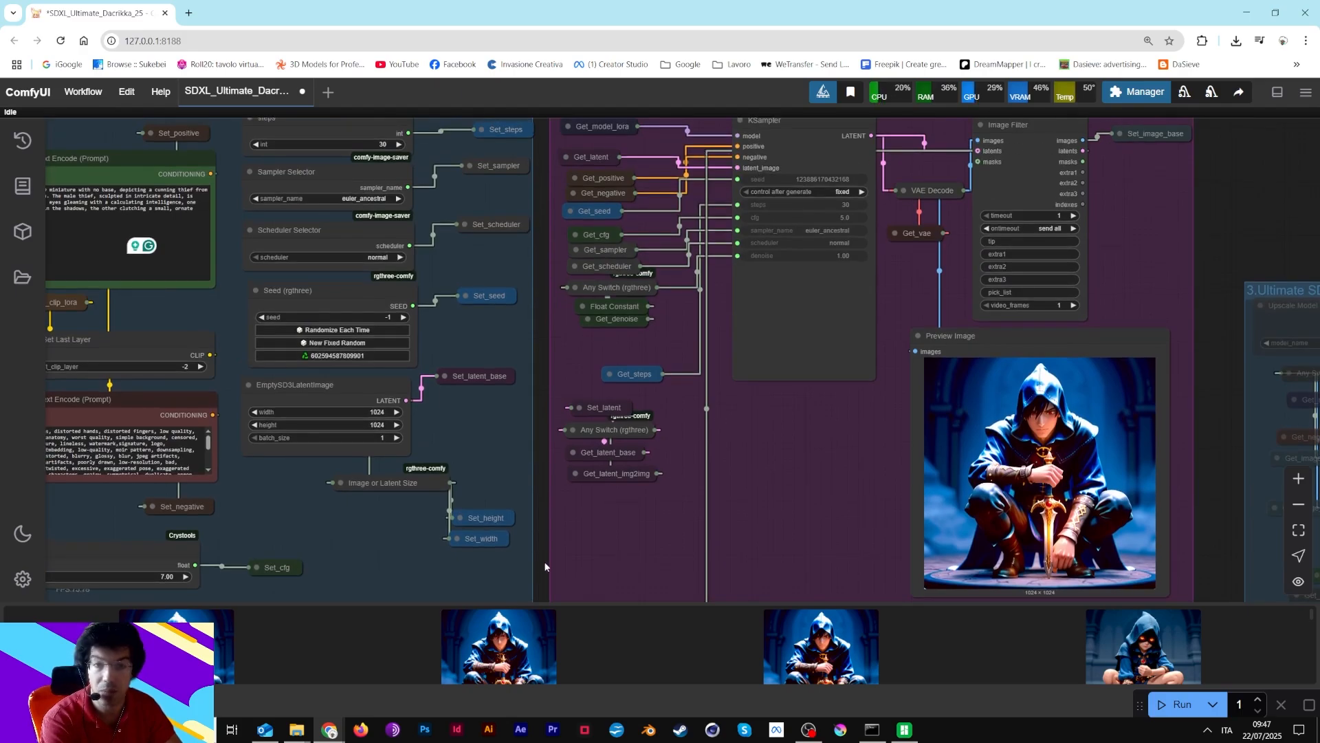
# Examine the HiRes-Fix group's Upscale Latent By, Seed, HiRes_Fix steps, denoise and KSampler nodes and its preview
pyautogui.moveTo(545, 560); pyautogui.dragTo(595, 177)
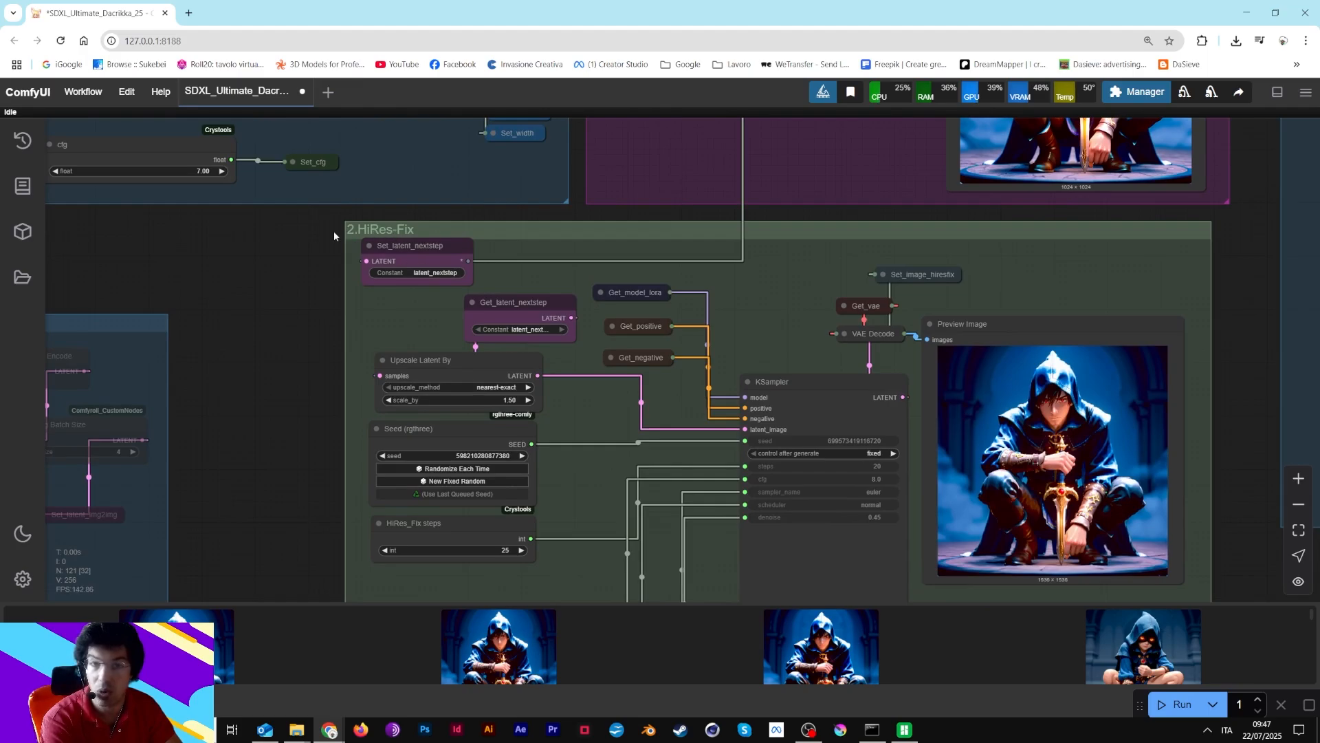
pyautogui.moveTo(331, 379); pyautogui.dragTo(304, 268)
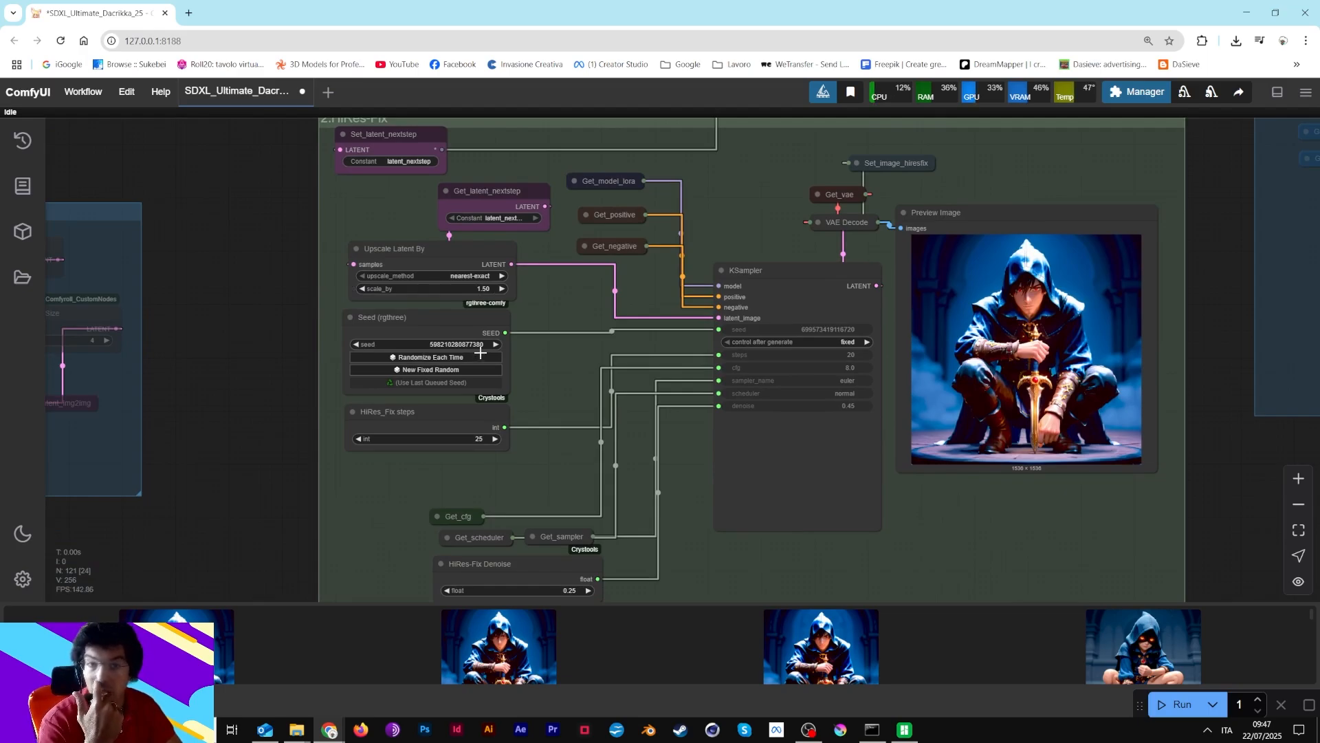
pyautogui.moveTo(309, 434); pyautogui.dragTo(334, 329)
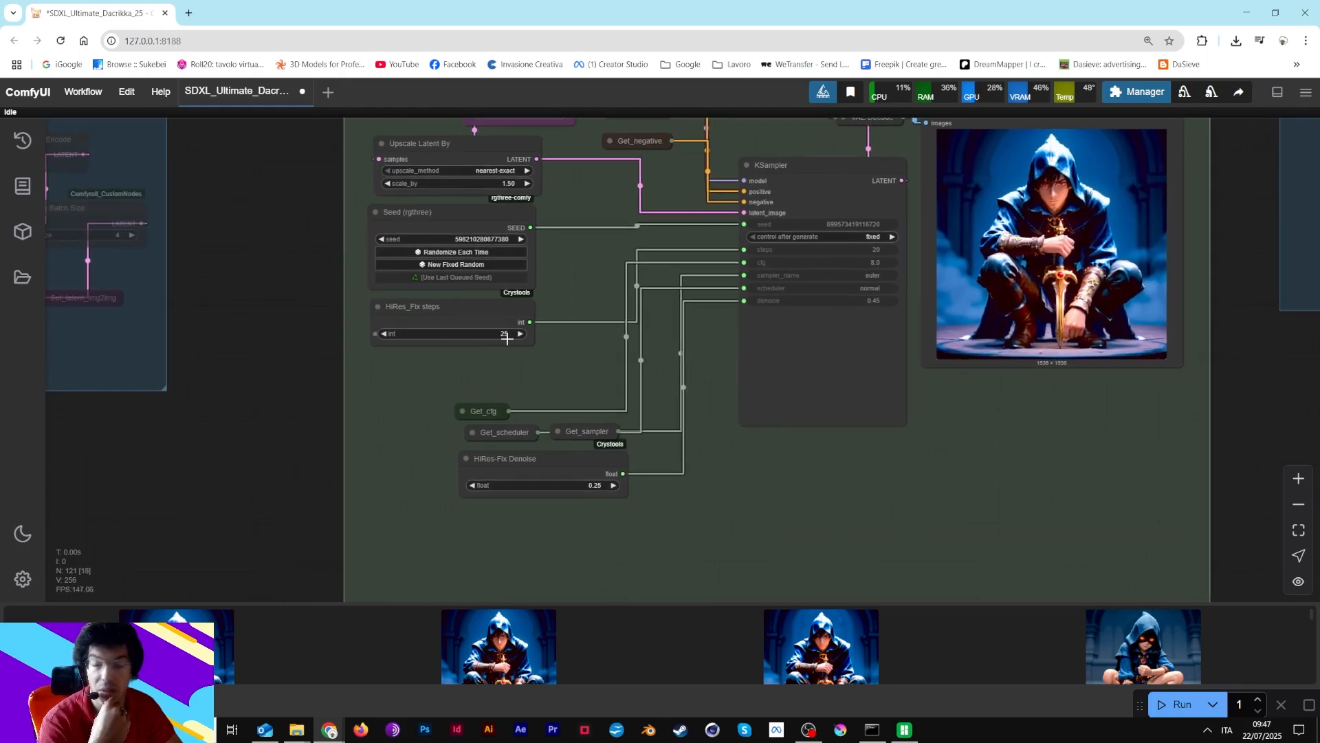
pyautogui.moveTo(708, 265); pyautogui.dragTo(594, 387)
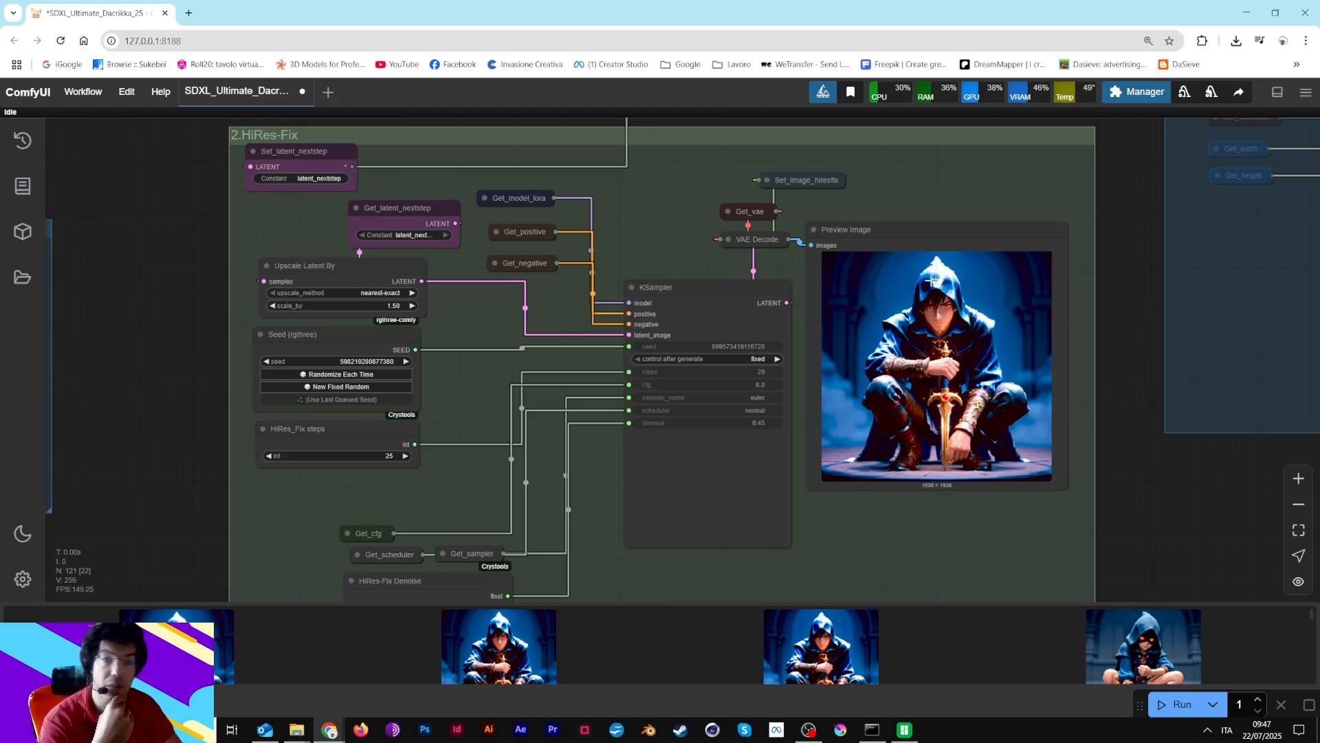
# Examine the bypassed Img2img group with its Load Image, Resize Image v2, VAE Encode and denoise nodes
pyautogui.scroll(-1, 913, 390)
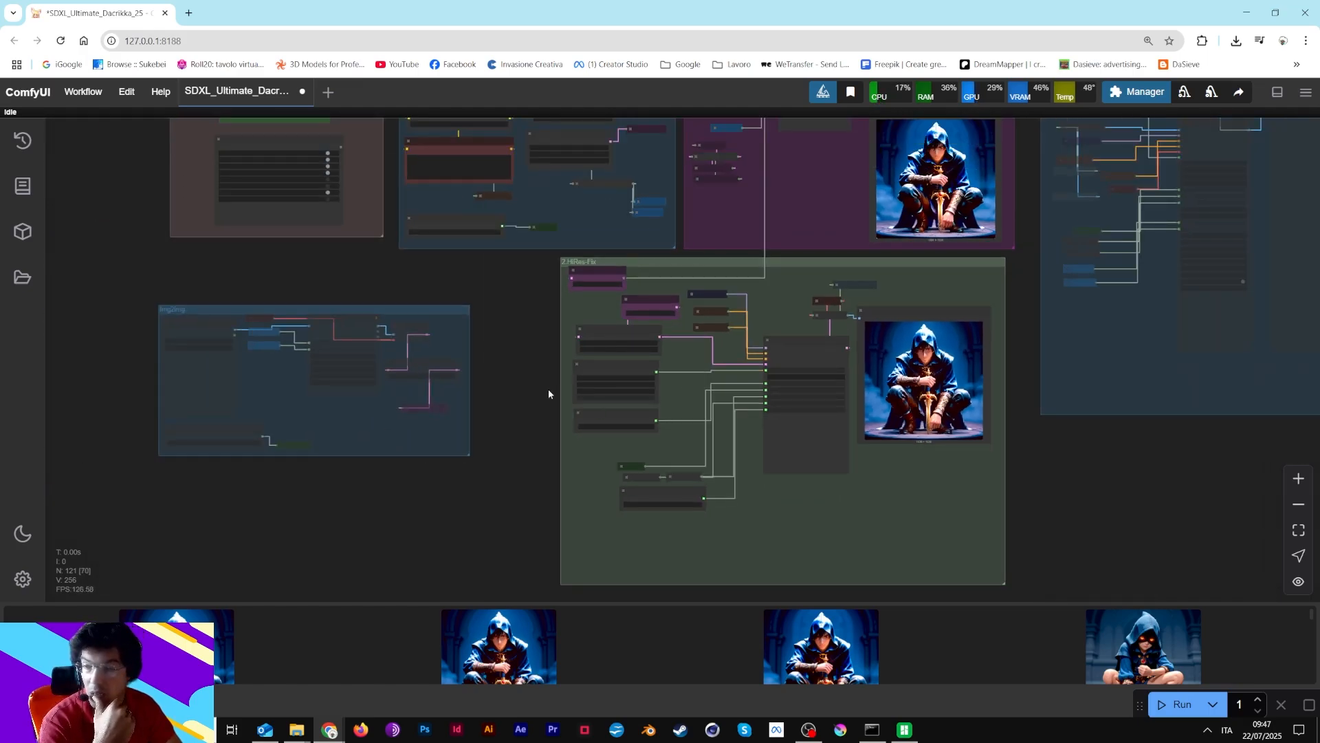
pyautogui.scroll(1, 548, 391)
pyautogui.moveTo(728, 282); pyautogui.dragTo(1256, 328)
pyautogui.scroll(7, 623, 468)
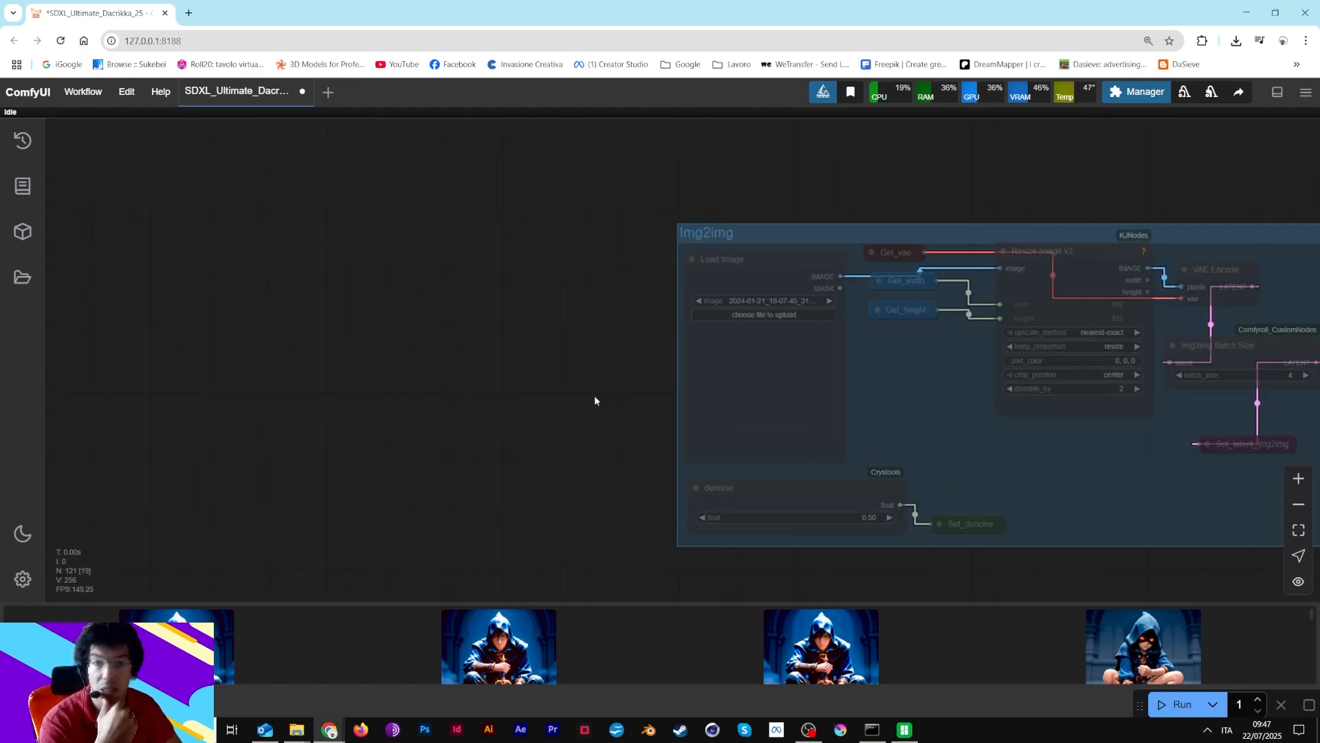
pyautogui.moveTo(596, 400); pyautogui.dragTo(319, 395)
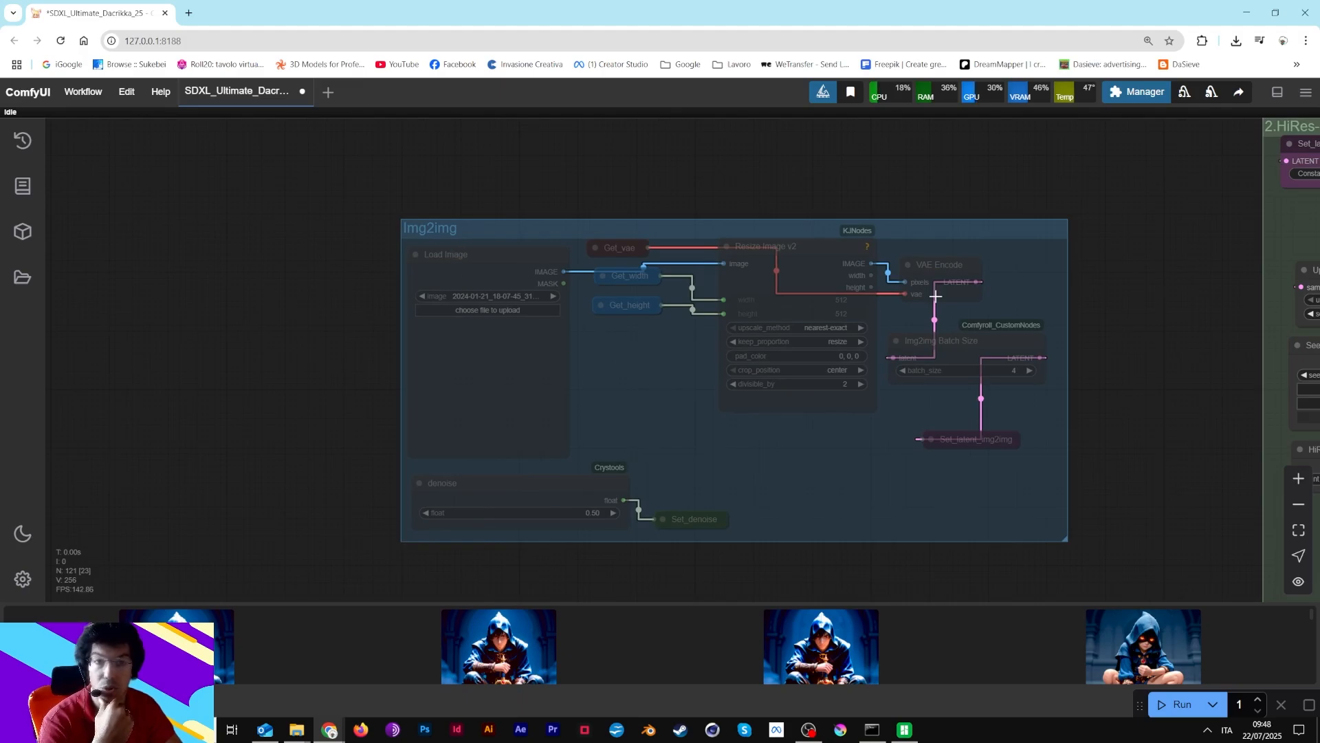
# Examine the bypassed Ultimate SD Upscaler group, including its Upscale Model Loader and upscale settings
pyautogui.moveTo(1158, 247); pyautogui.dragTo(154, 301)
pyautogui.moveTo(1158, 211); pyautogui.dragTo(177, 416)
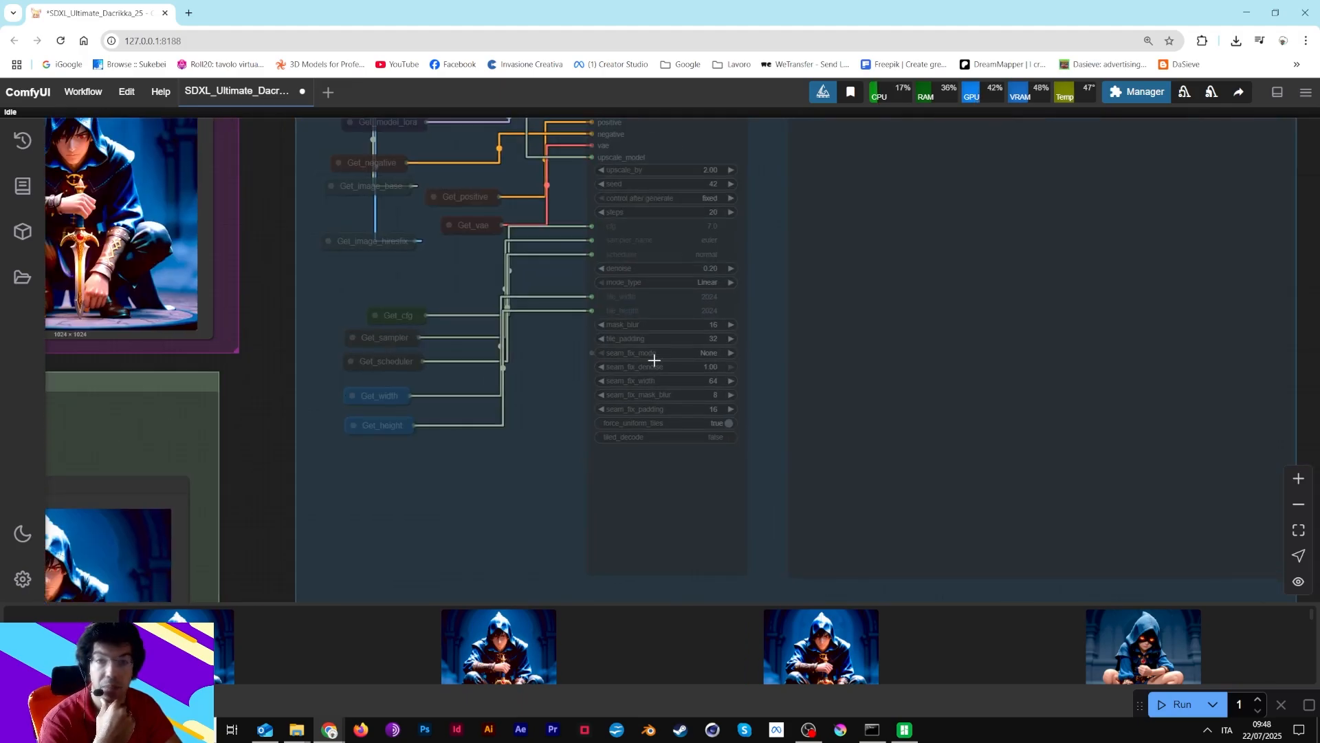
pyautogui.scroll(-5, 521, 486)
pyautogui.scroll(3, 569, 154)
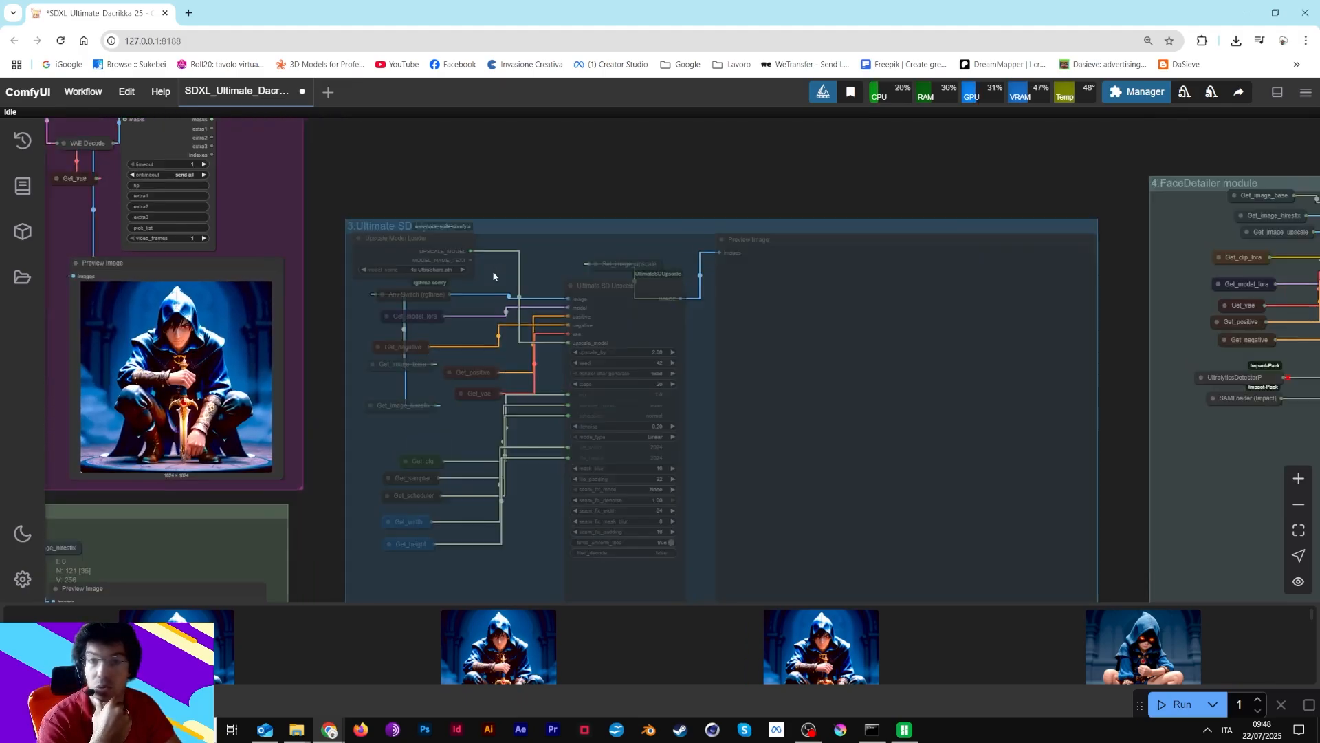
pyautogui.scroll(1, 491, 218)
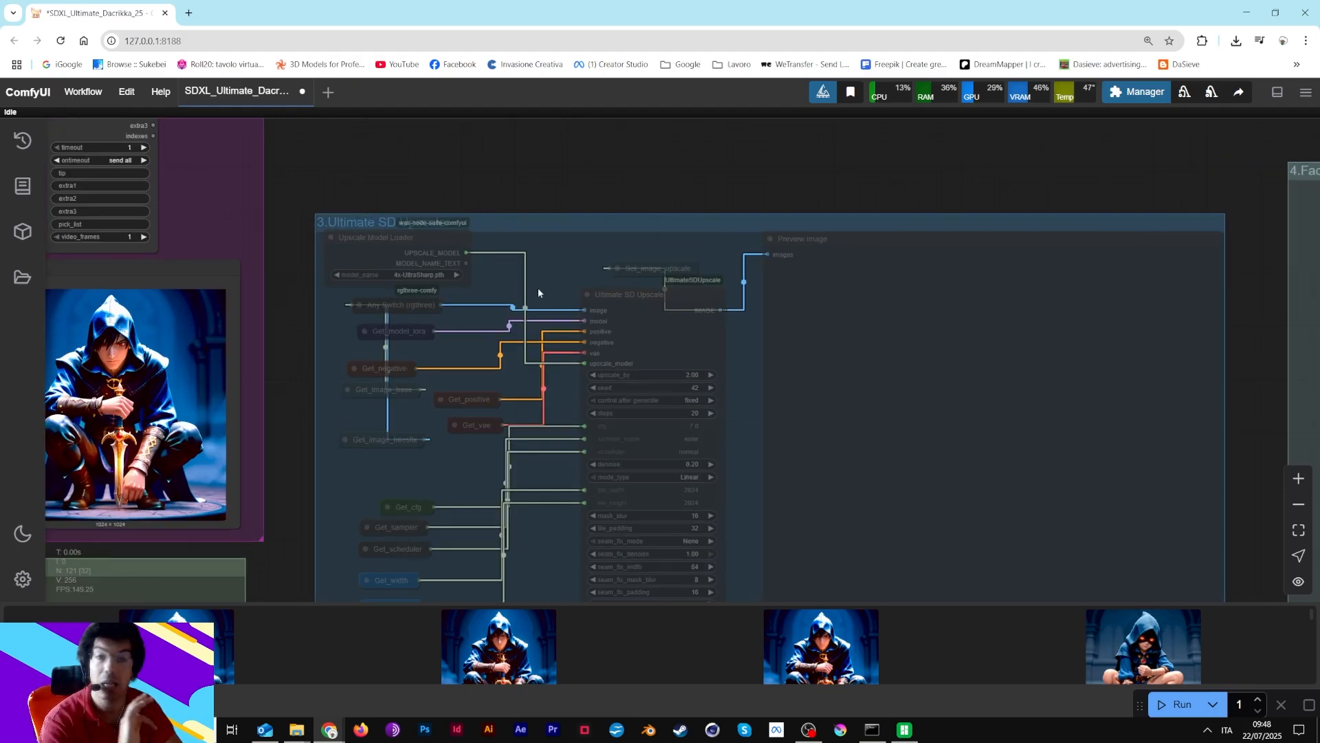
# Examine the FaceDetailer module's inputs and settings, and inspect the face in its Preview Image up close
pyautogui.moveTo(1239, 424); pyautogui.dragTo(296, 409)
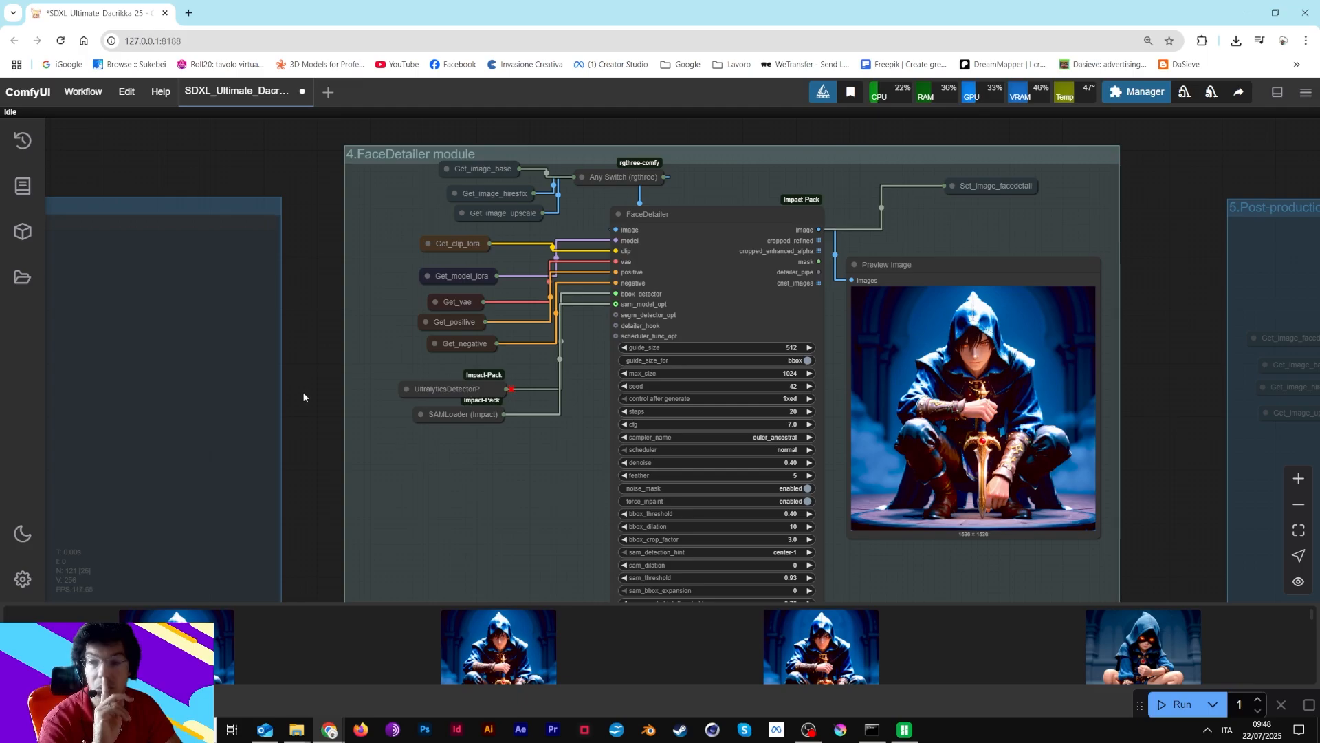
pyautogui.moveTo(303, 396); pyautogui.dragTo(304, 342)
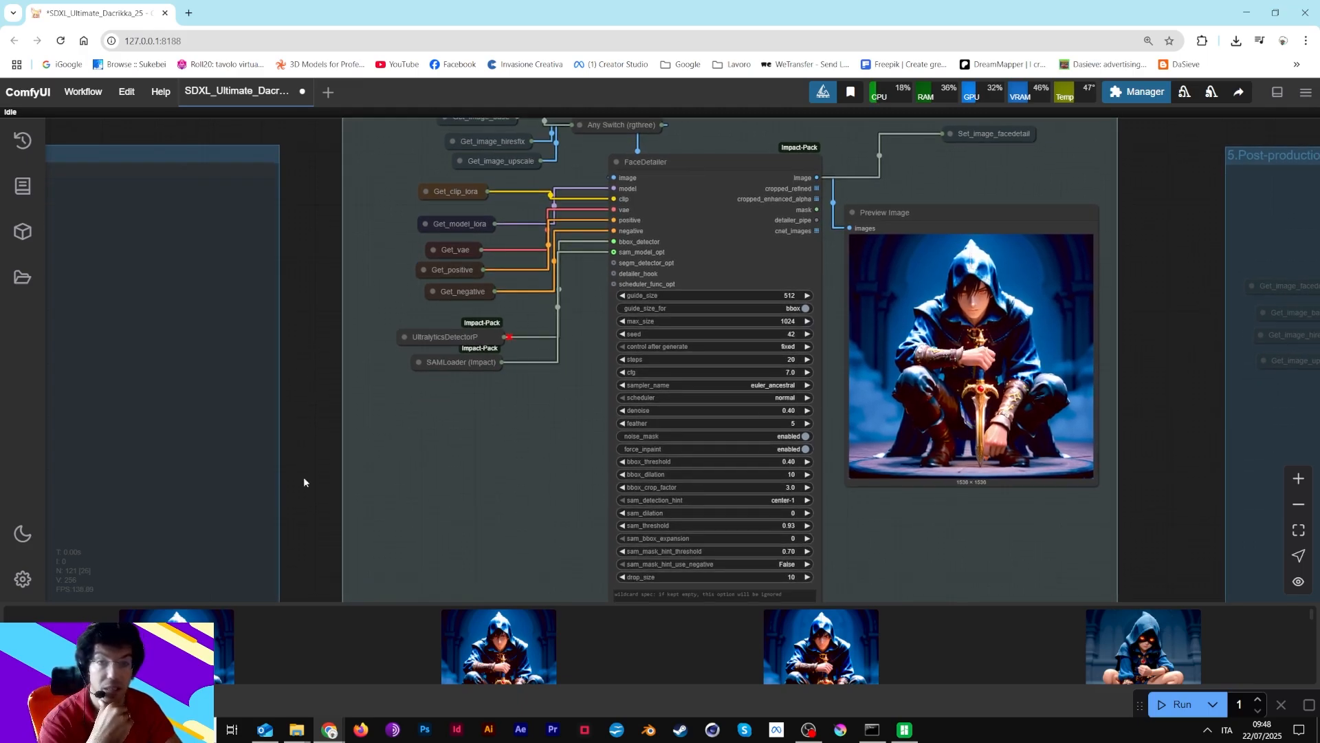
pyautogui.moveTo(225, 497); pyautogui.dragTo(302, 437)
pyautogui.scroll(-1, 467, 449)
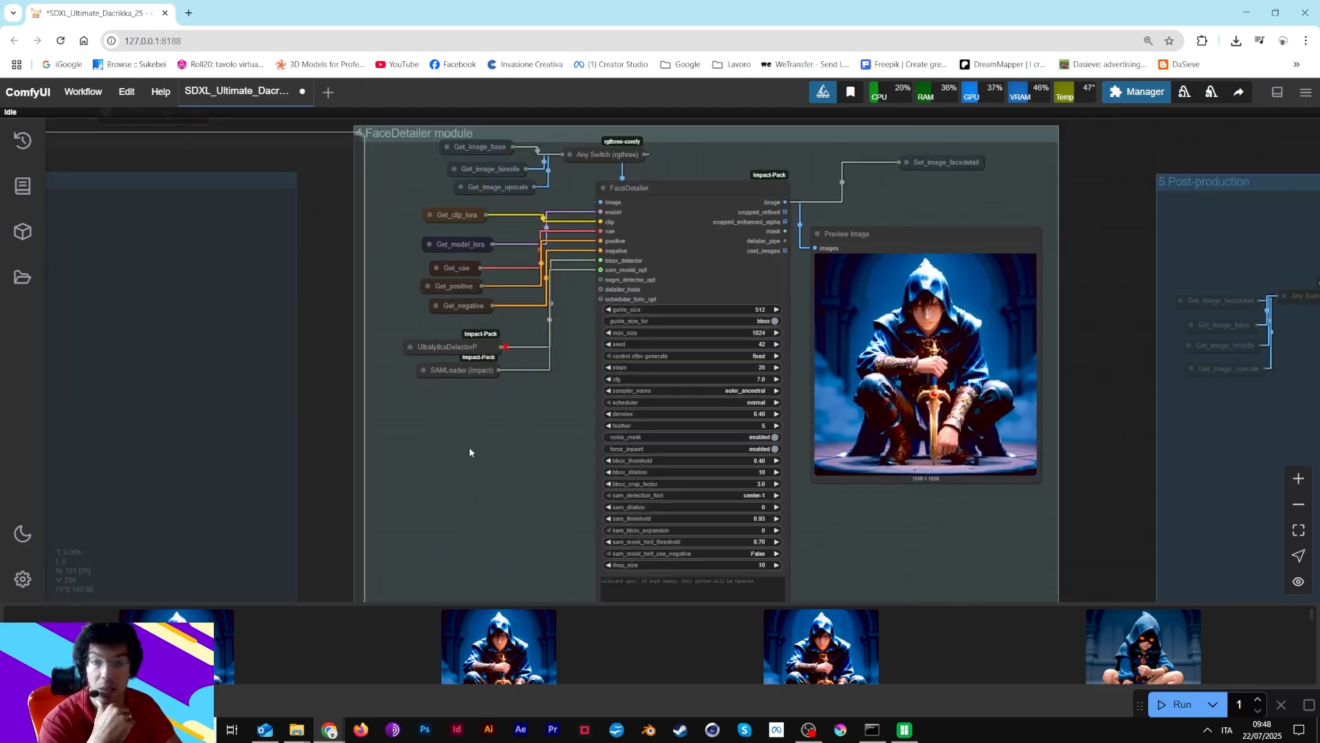
pyautogui.scroll(-3, 468, 447)
pyautogui.moveTo(301, 295); pyautogui.dragTo(256, 328)
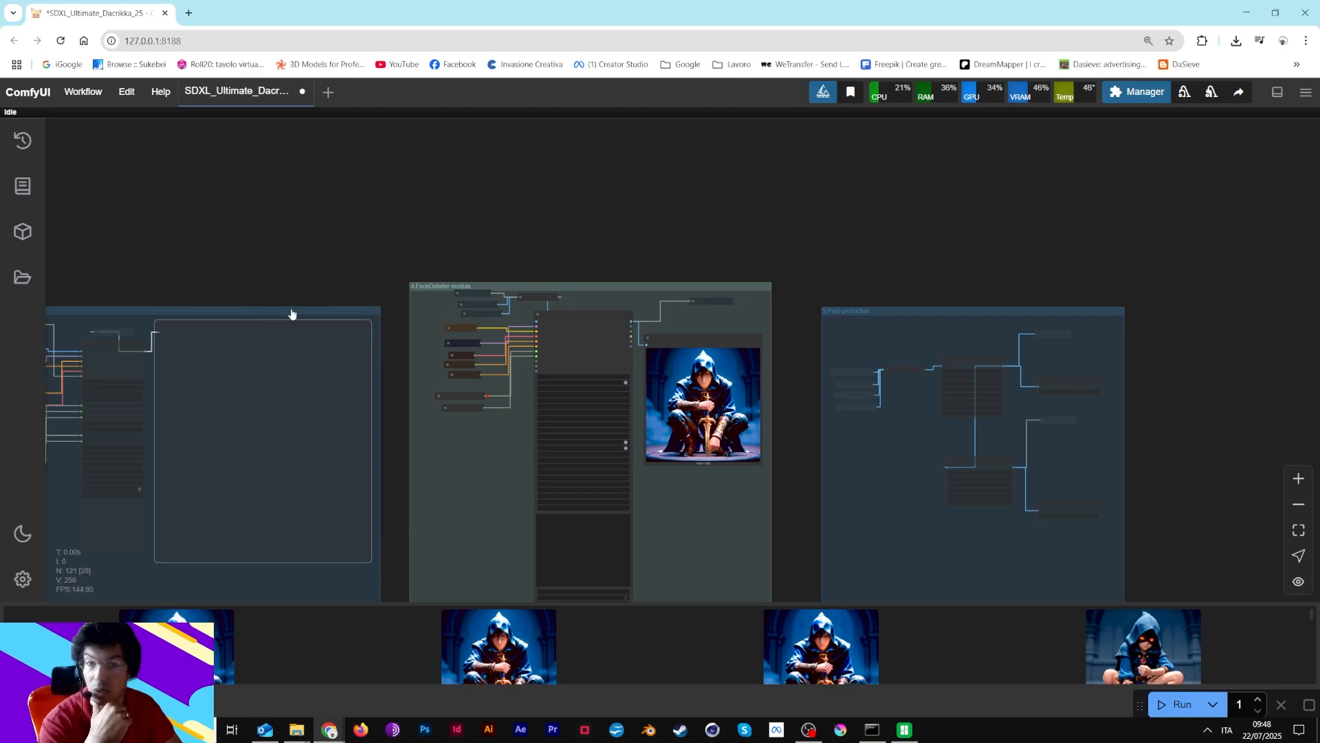
pyautogui.scroll(10, 678, 432)
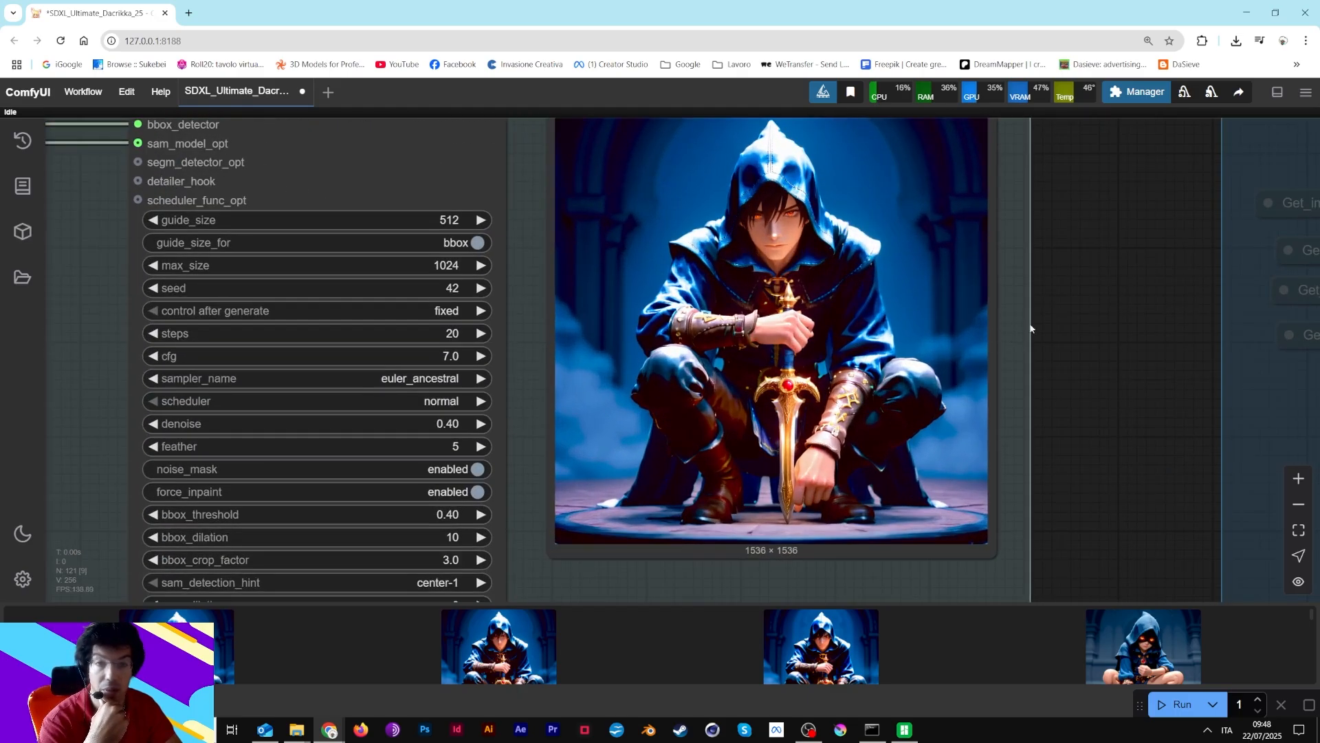
pyautogui.moveTo(1031, 329); pyautogui.dragTo(1048, 424)
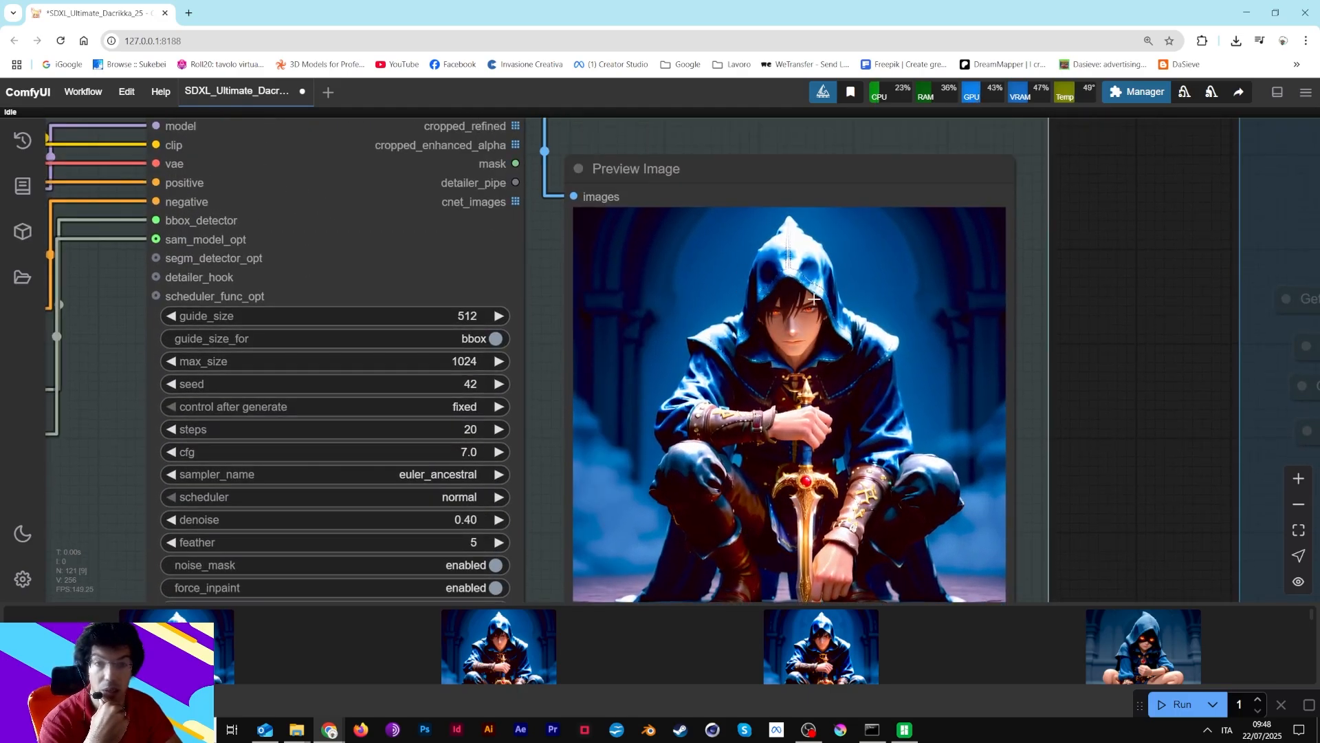
pyautogui.scroll(-10, 791, 361)
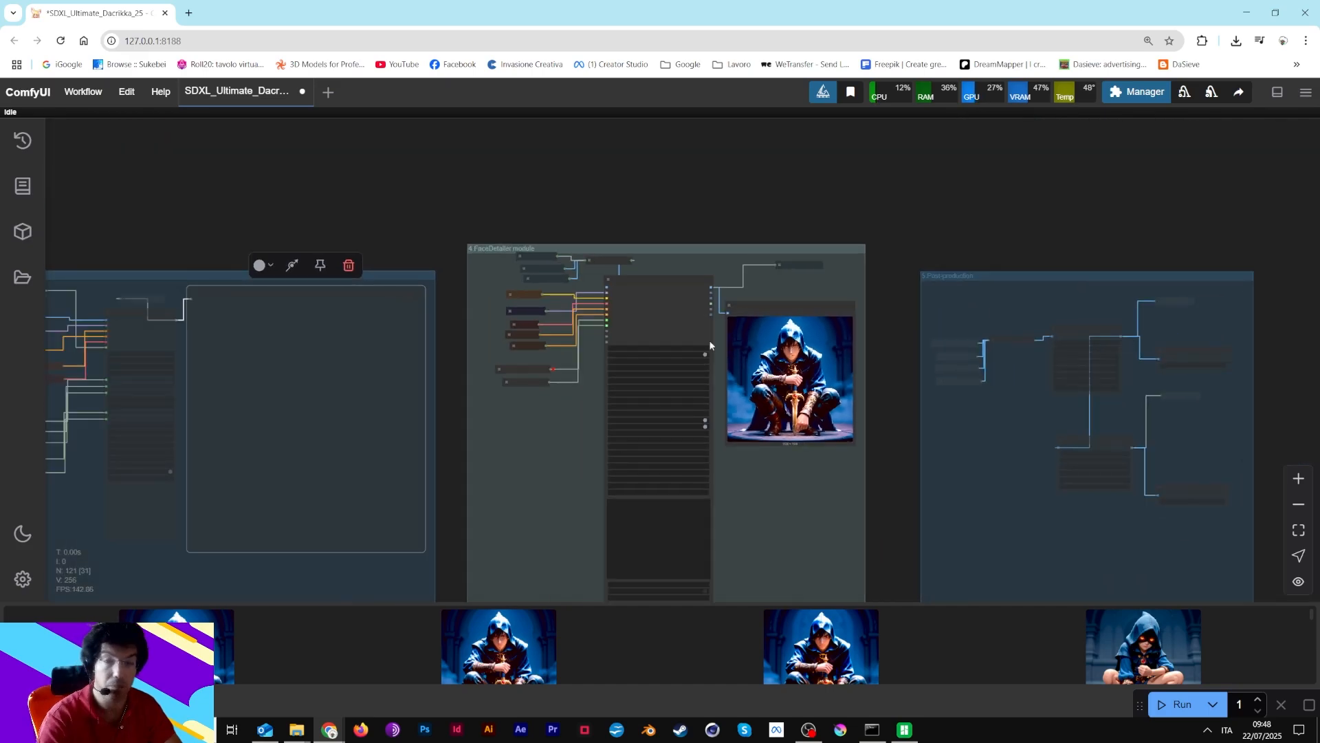
# Return to the overview of the first workflow groups and run the workflow once
pyautogui.scroll(2, 708, 340)
pyautogui.moveTo(731, 183); pyautogui.dragTo(1131, 114)
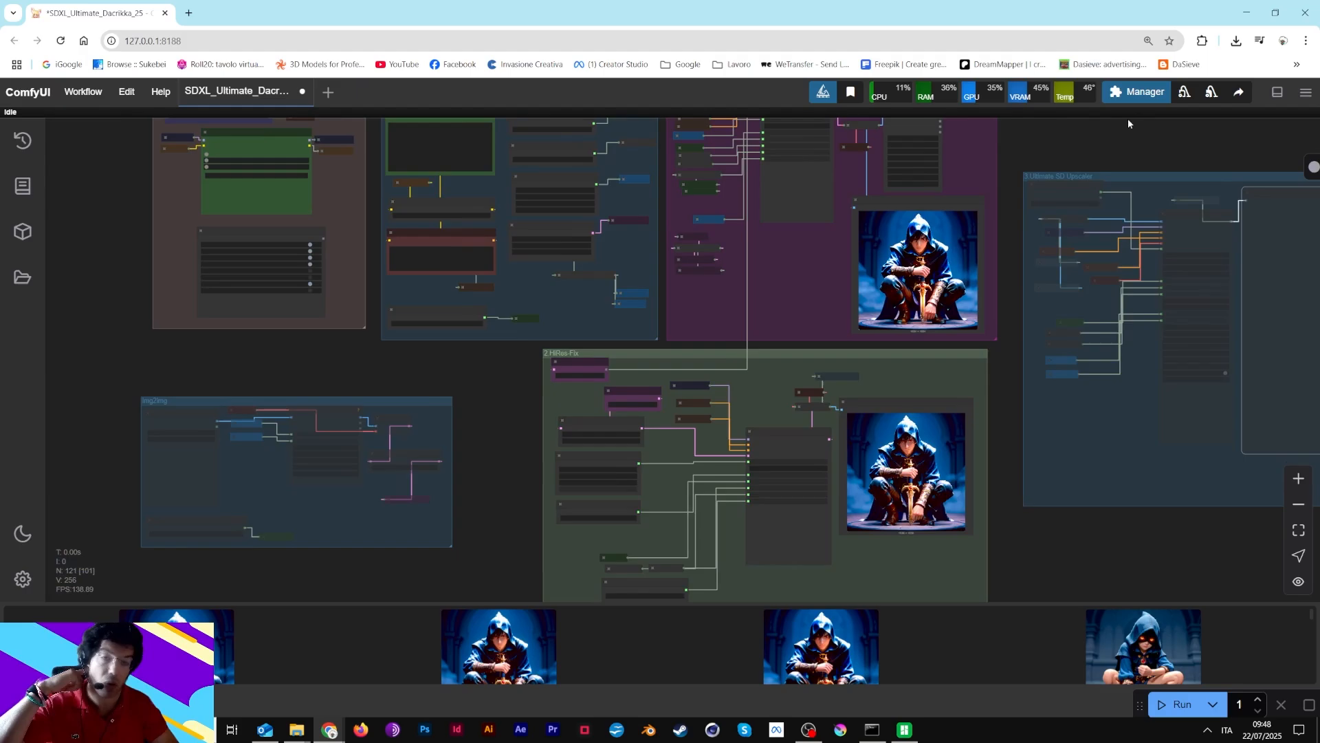
pyautogui.click(1179, 704)
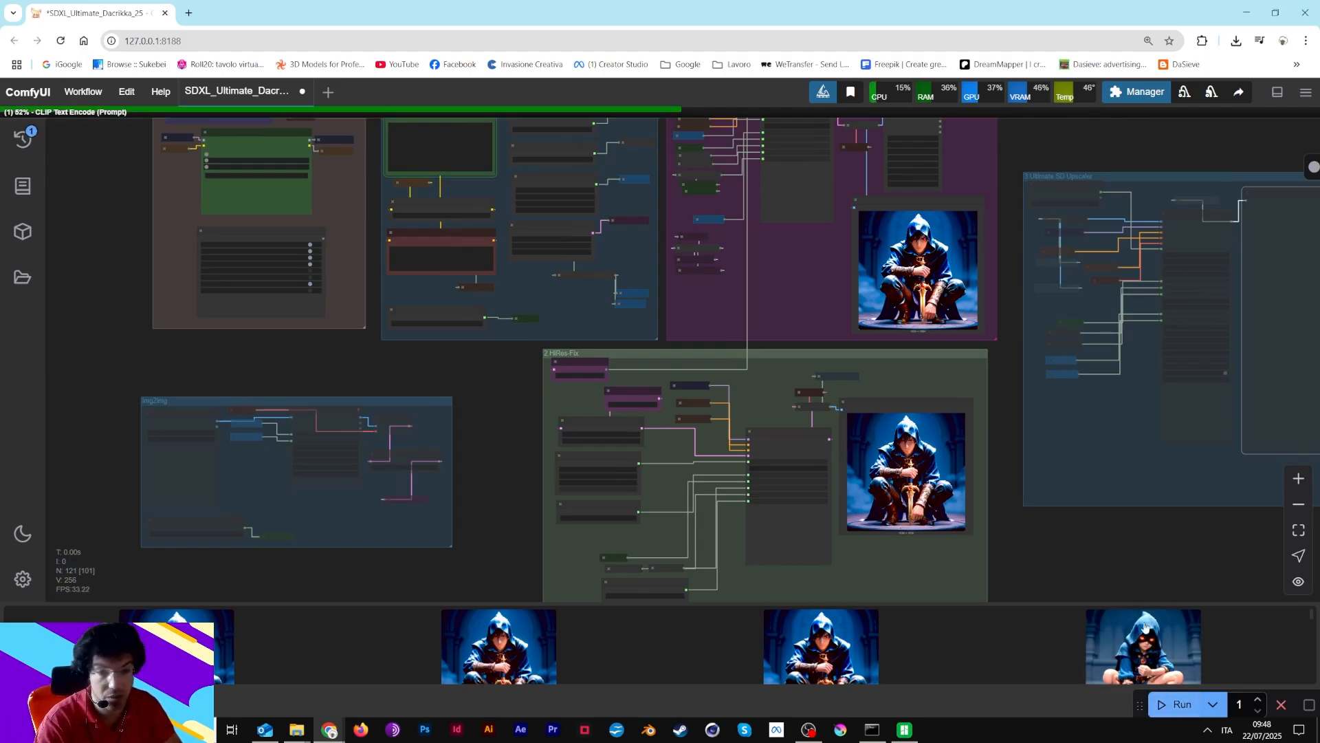
# Follow the running generation at the First Image KSampler, and switch to the command prompt window to check its progress
pyautogui.moveTo(422, 356); pyautogui.dragTo(504, 176)
pyautogui.scroll(7, 296, 260)
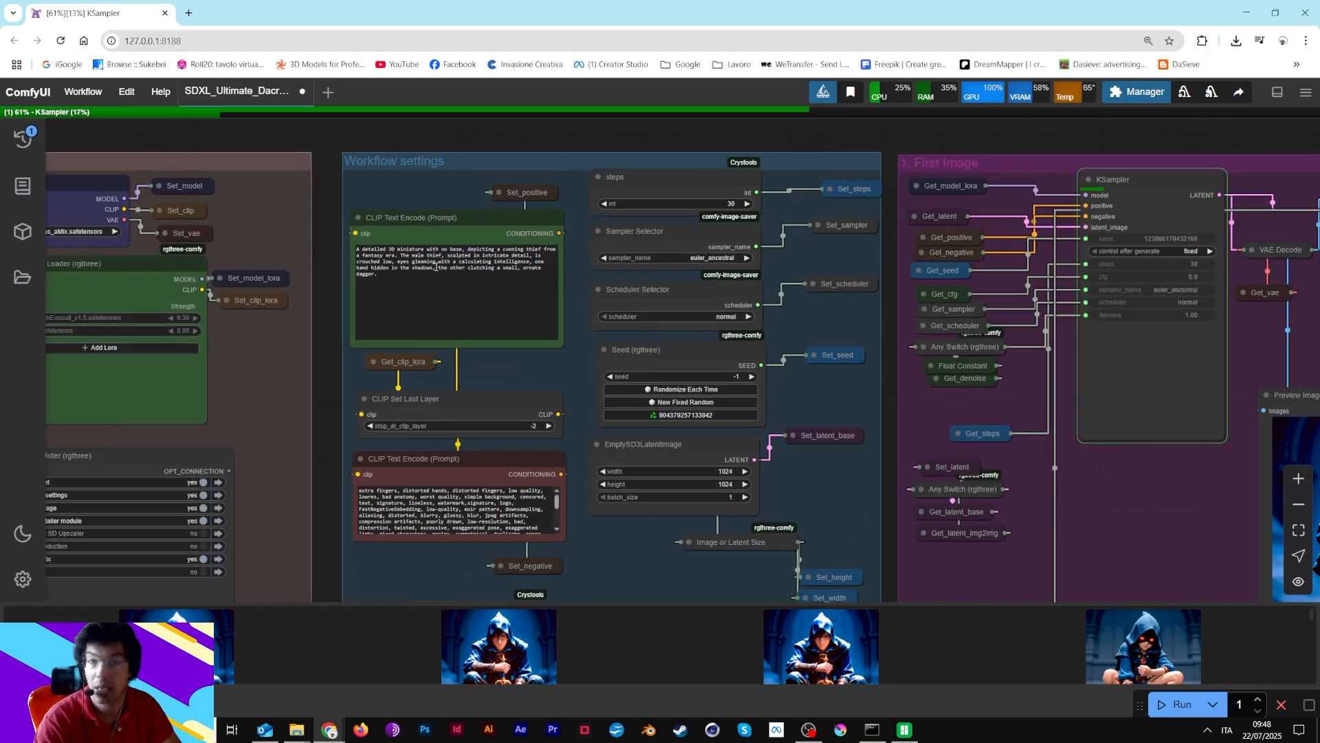
pyautogui.moveTo(970, 127); pyautogui.dragTo(648, 148)
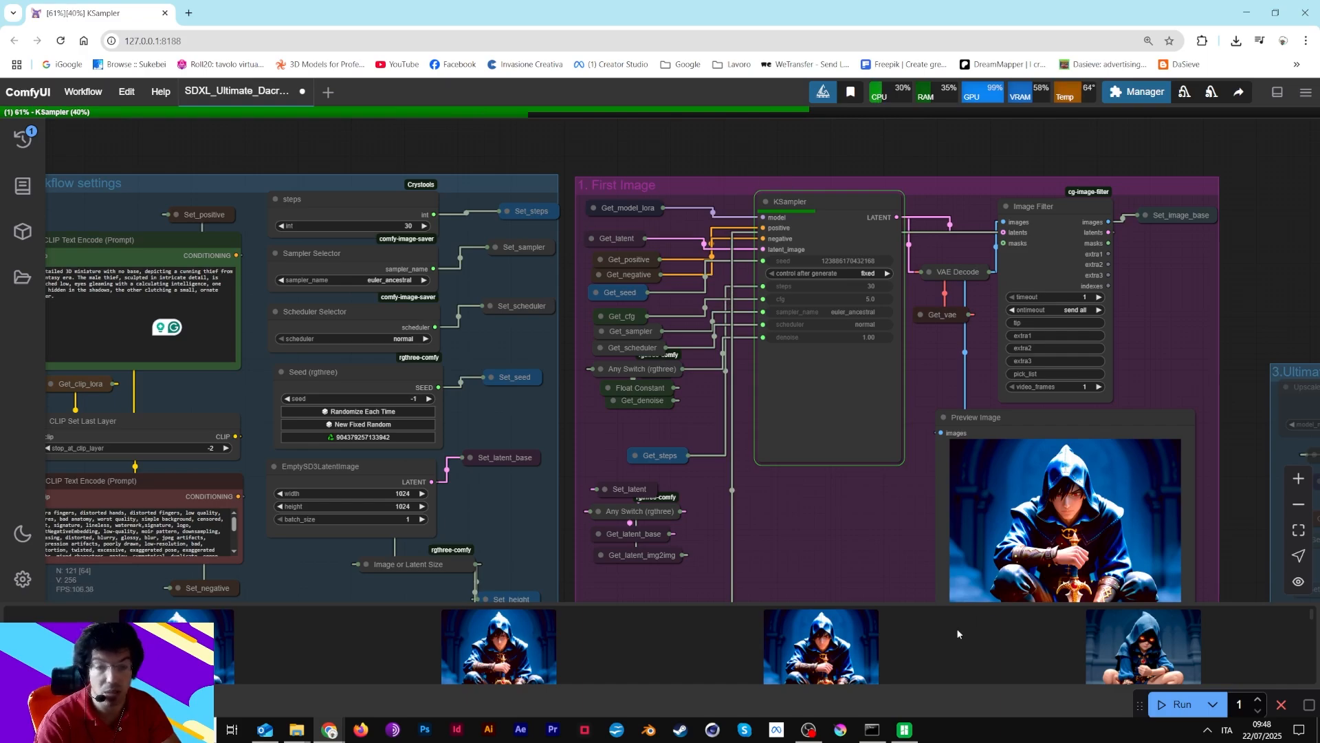
pyautogui.click(872, 729)
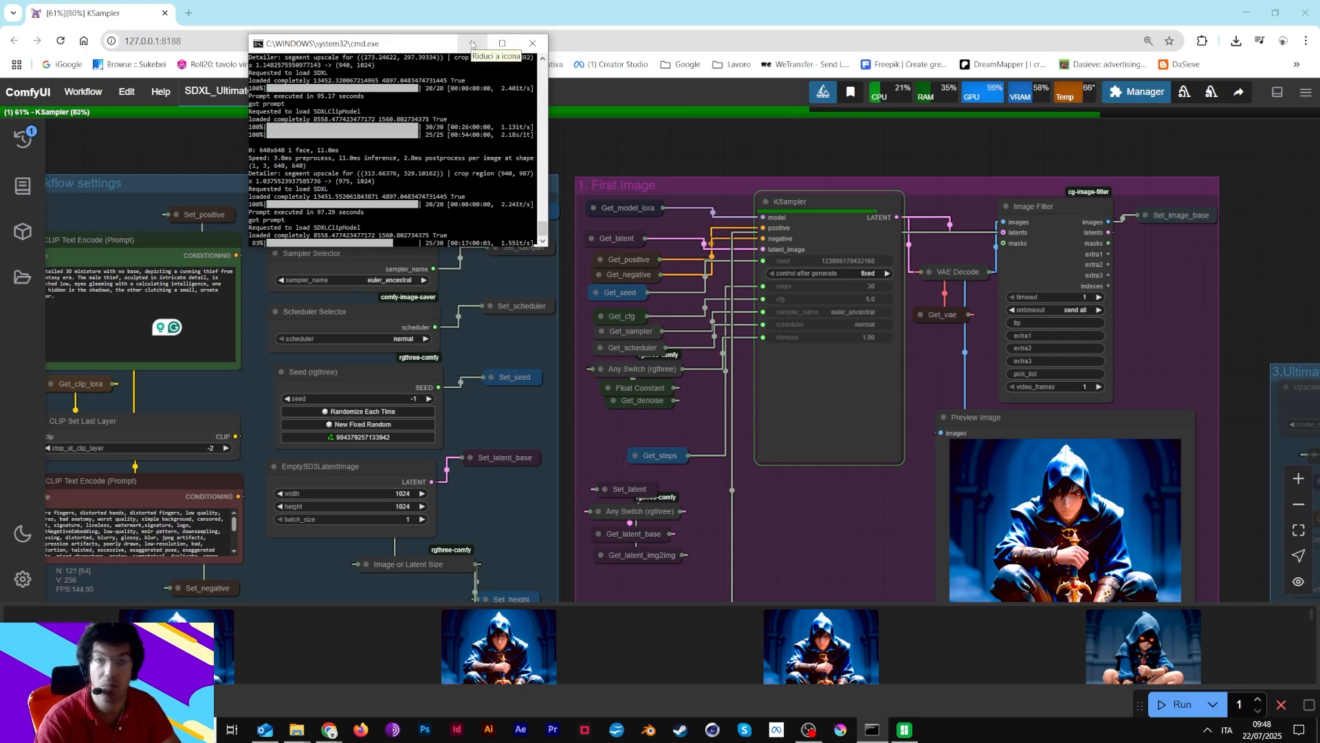
# Minimise the command prompt window and nudge the First Image group slightly upward on the canvas
pyautogui.click(471, 44)
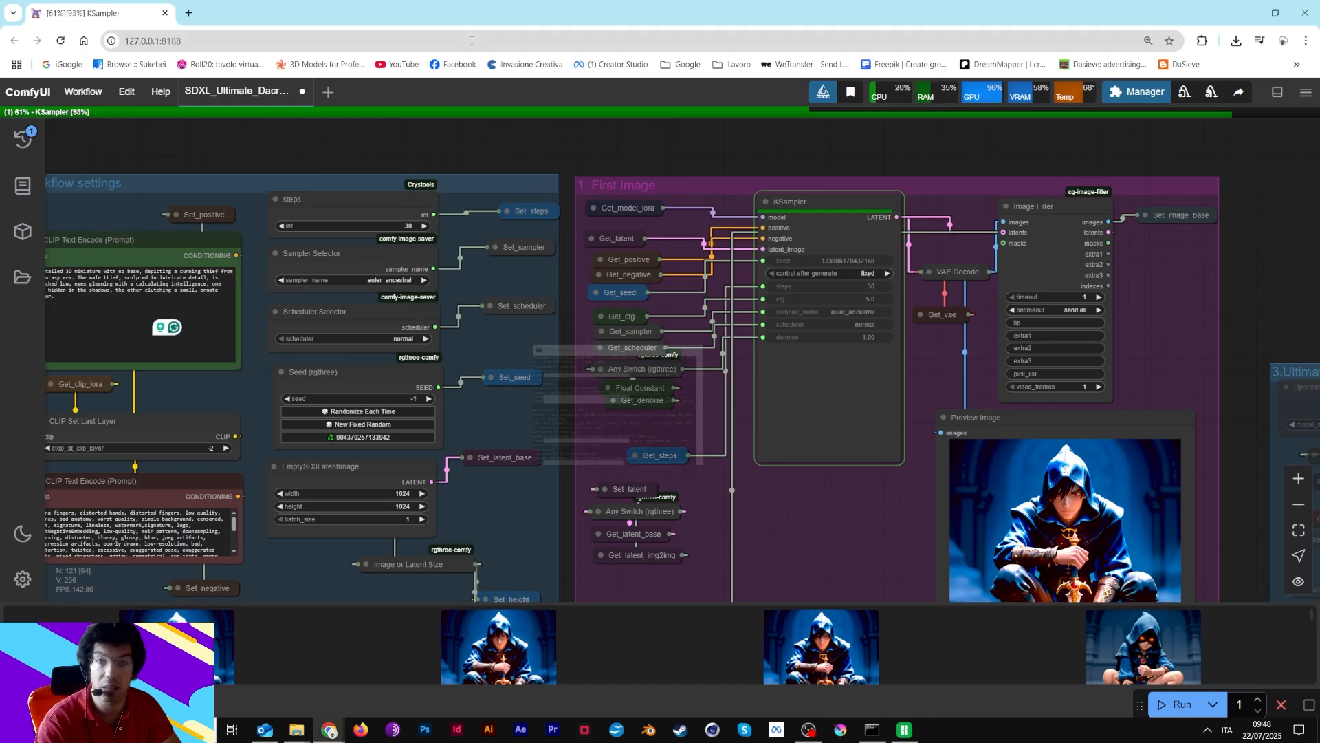
pyautogui.moveTo(879, 164); pyautogui.dragTo(985, 145)
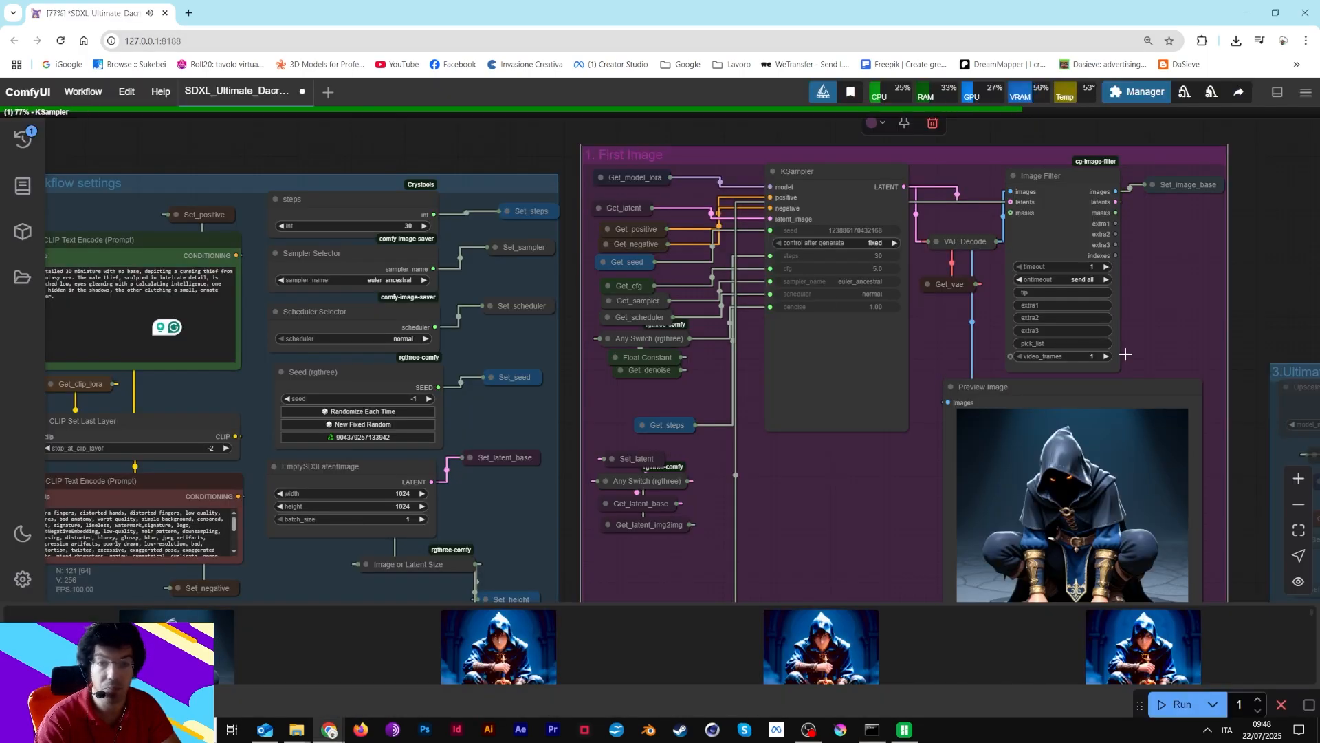
# Check the running HiRes-Fix group and inspect the newly generated picture in the First Image preview up close
pyautogui.moveTo(1272, 312); pyautogui.dragTo(1018, 158)
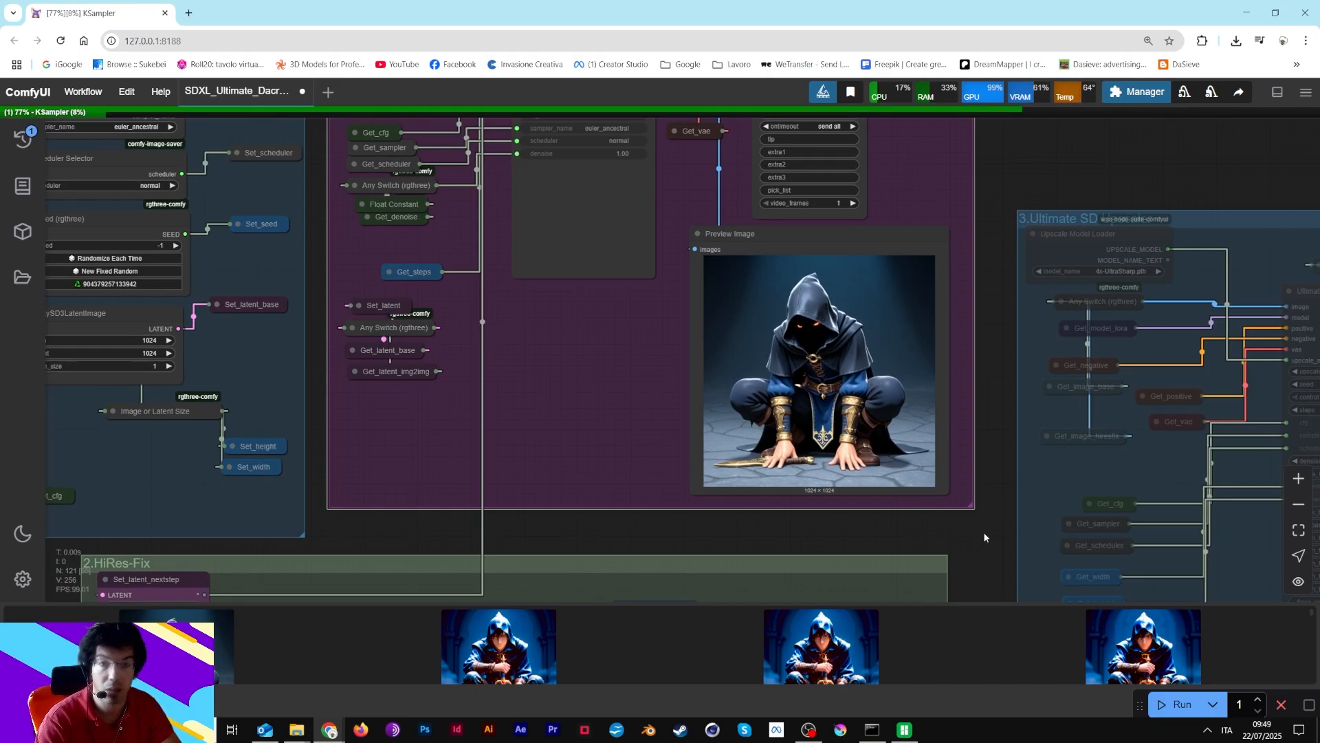
pyautogui.moveTo(992, 537); pyautogui.dragTo(1018, 222)
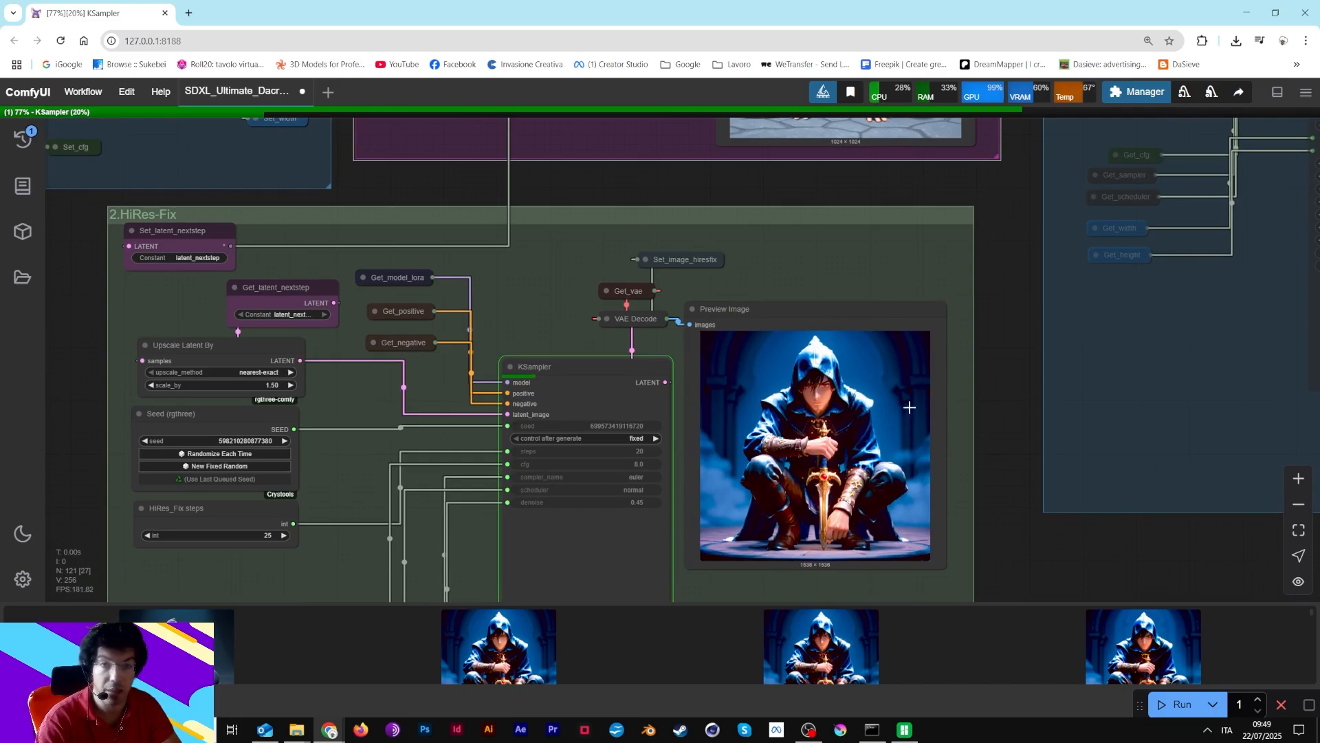
pyautogui.scroll(5, 935, 349)
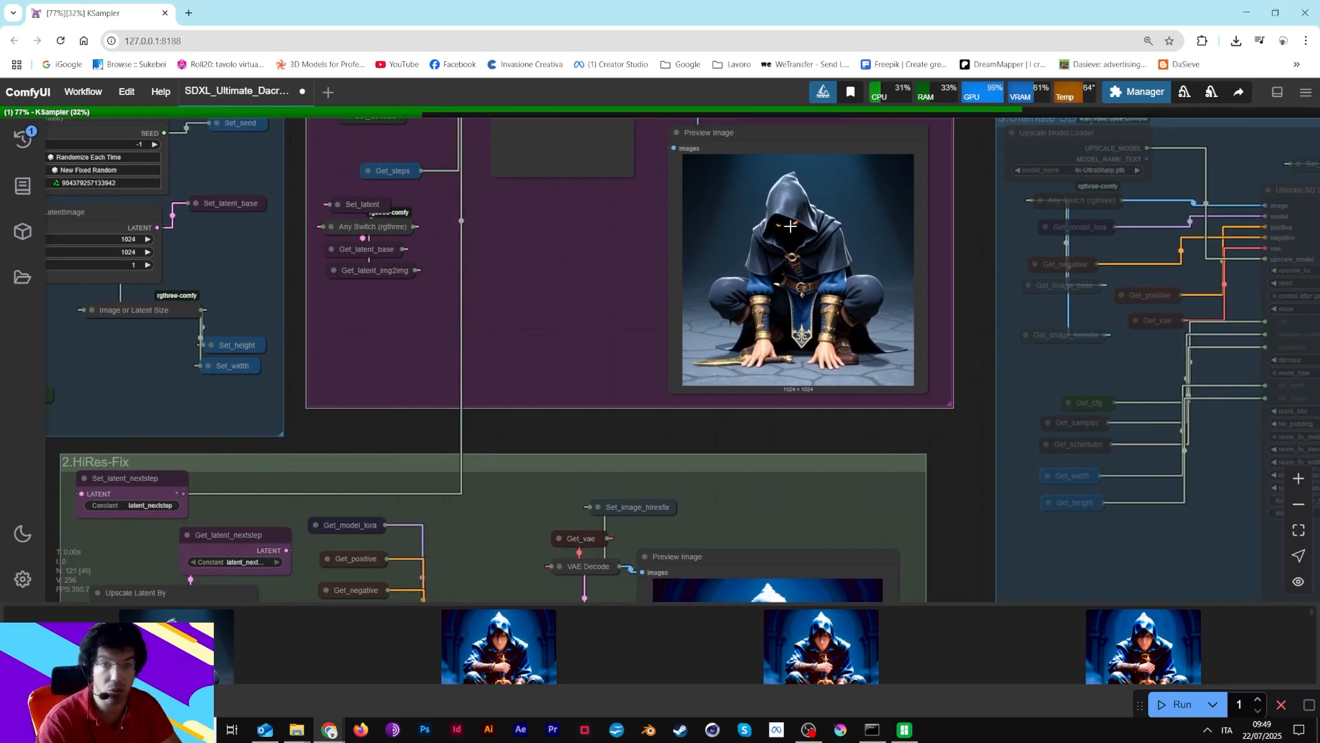
pyautogui.scroll(7, 791, 214)
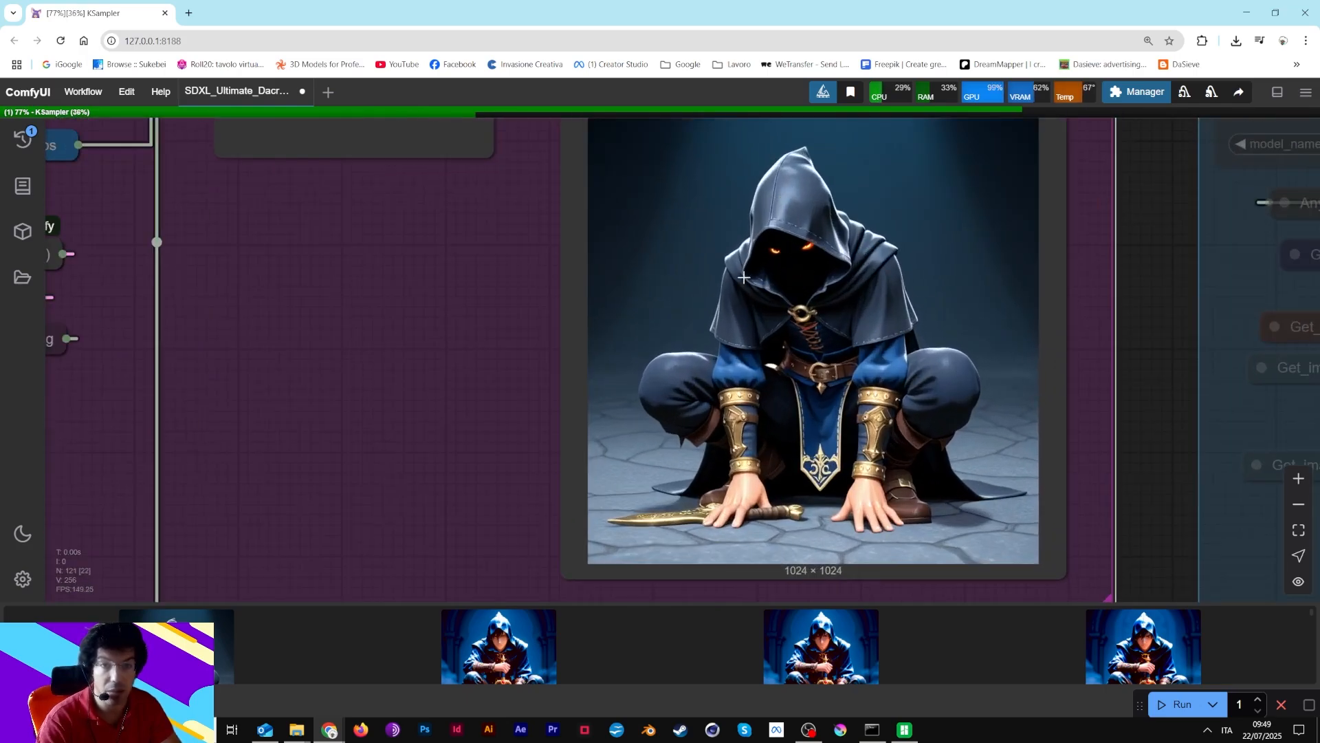
pyautogui.scroll(-7, 775, 400)
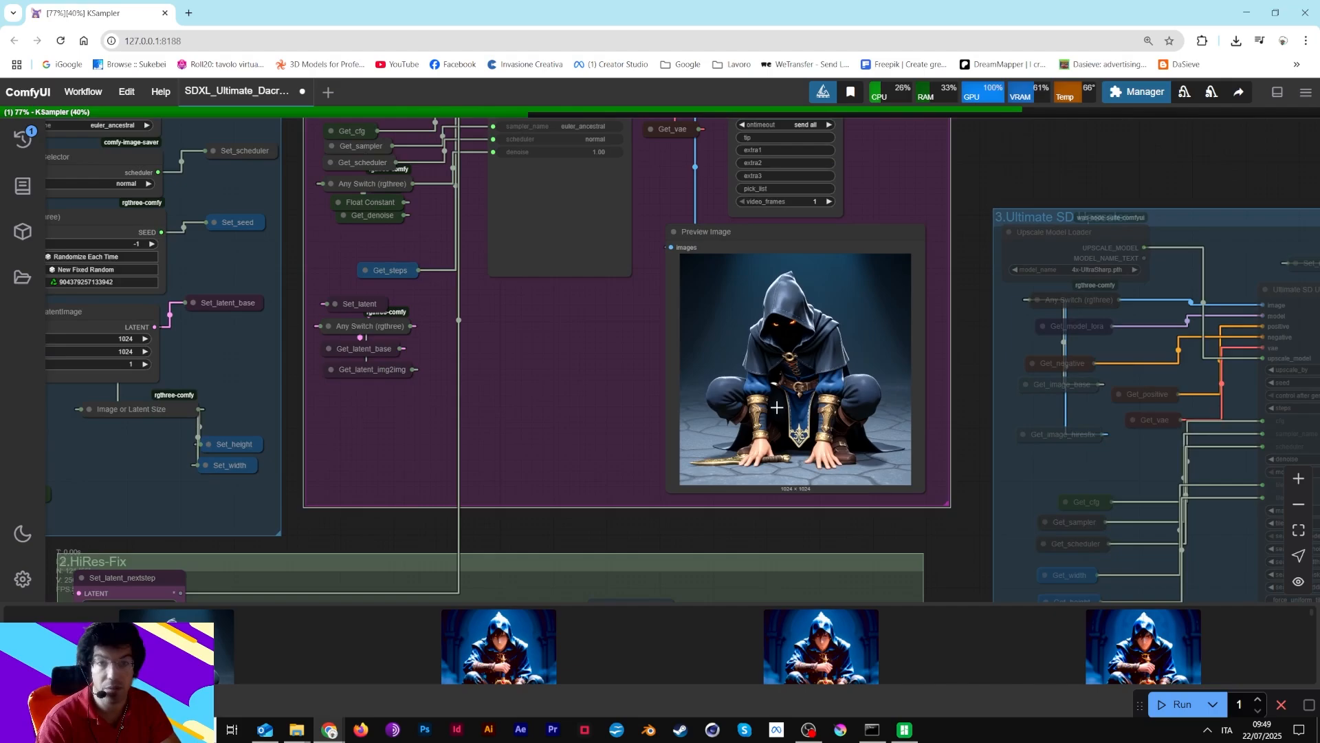
# Follow the HiRes-Fix KSampler until generation ends and inspect the picture in its Preview Image node up close
pyautogui.moveTo(936, 543); pyautogui.dragTo(933, 503)
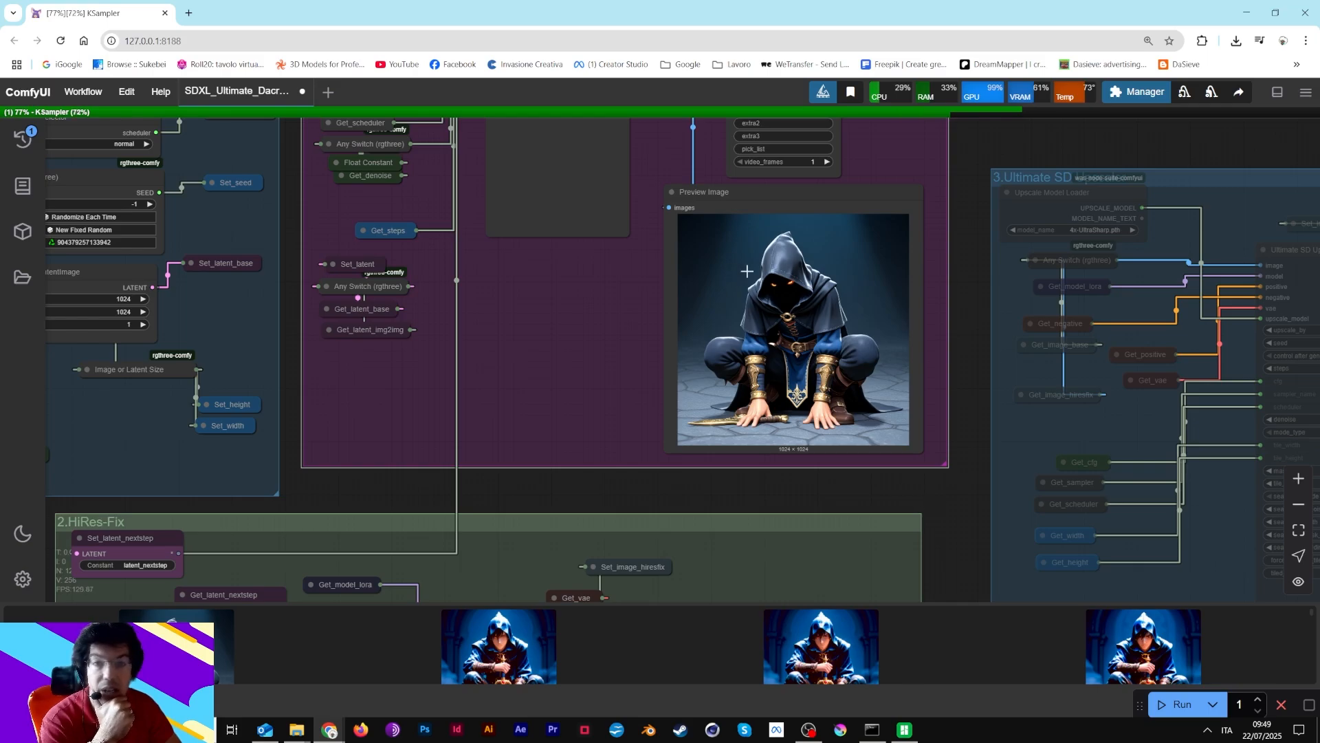
pyautogui.moveTo(952, 518); pyautogui.dragTo(869, 231)
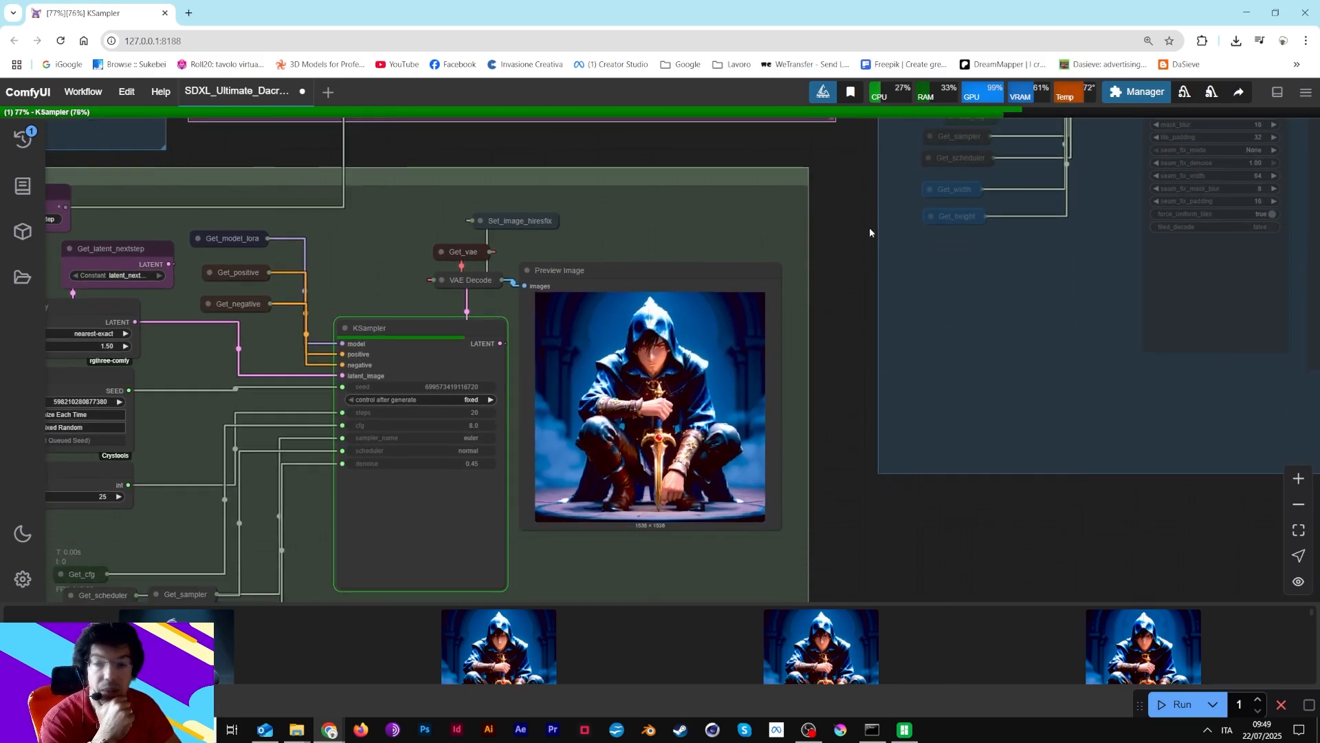
pyautogui.moveTo(845, 181); pyautogui.dragTo(869, 468)
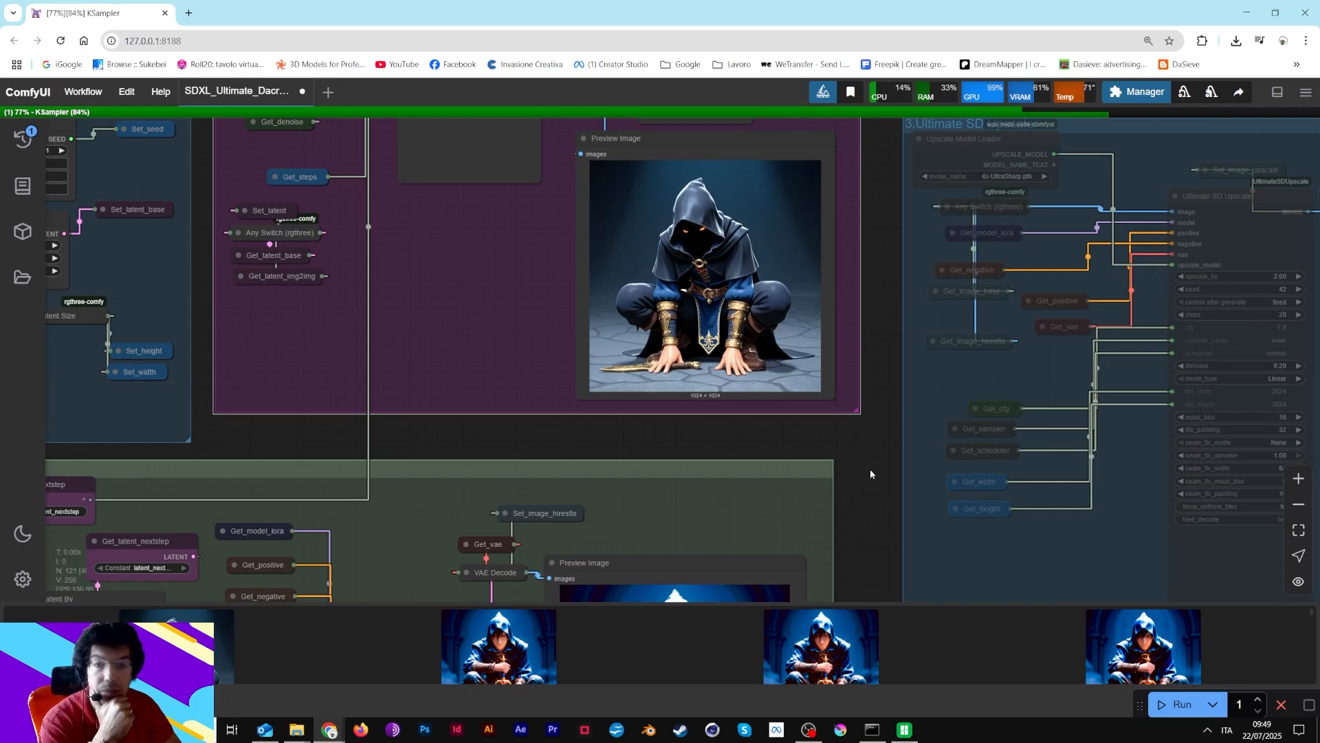
pyautogui.moveTo(881, 464); pyautogui.dragTo(881, 213)
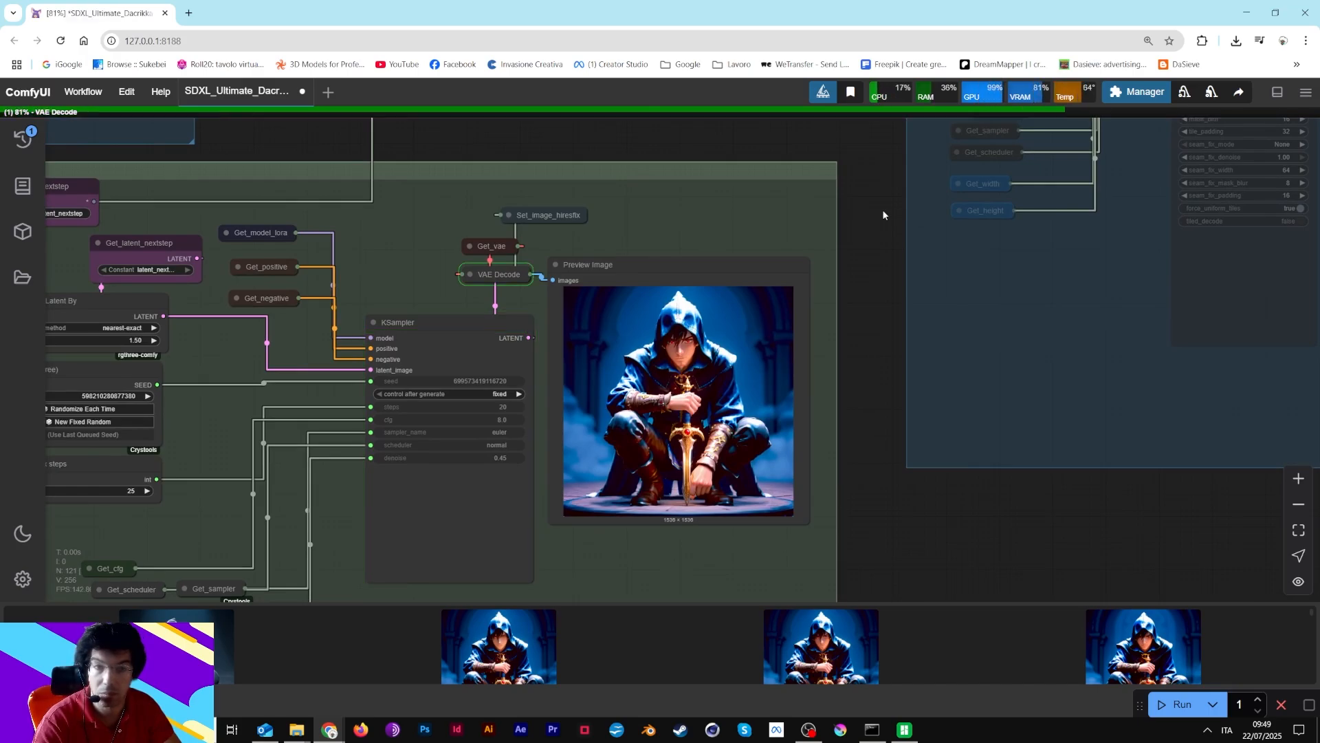
pyautogui.scroll(5, 742, 417)
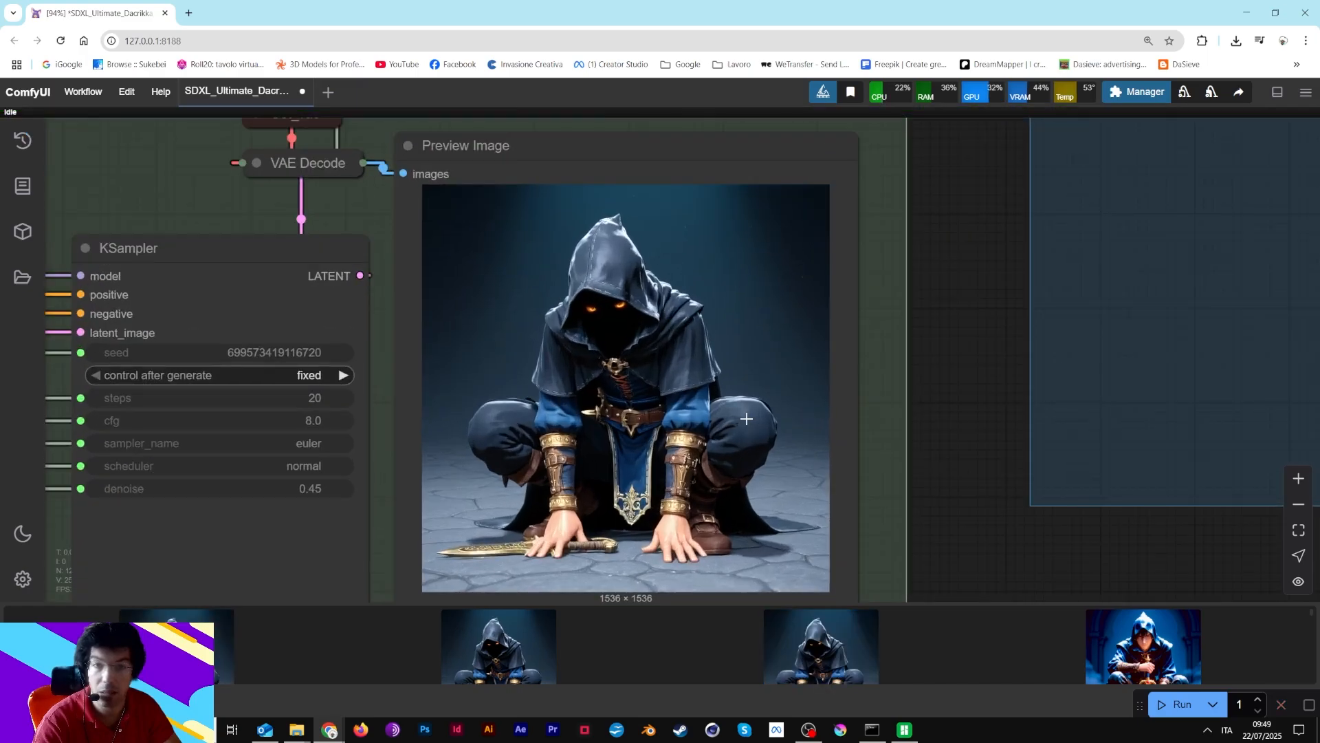
pyautogui.moveTo(922, 392); pyautogui.dragTo(989, 346)
pyautogui.scroll(4, 671, 339)
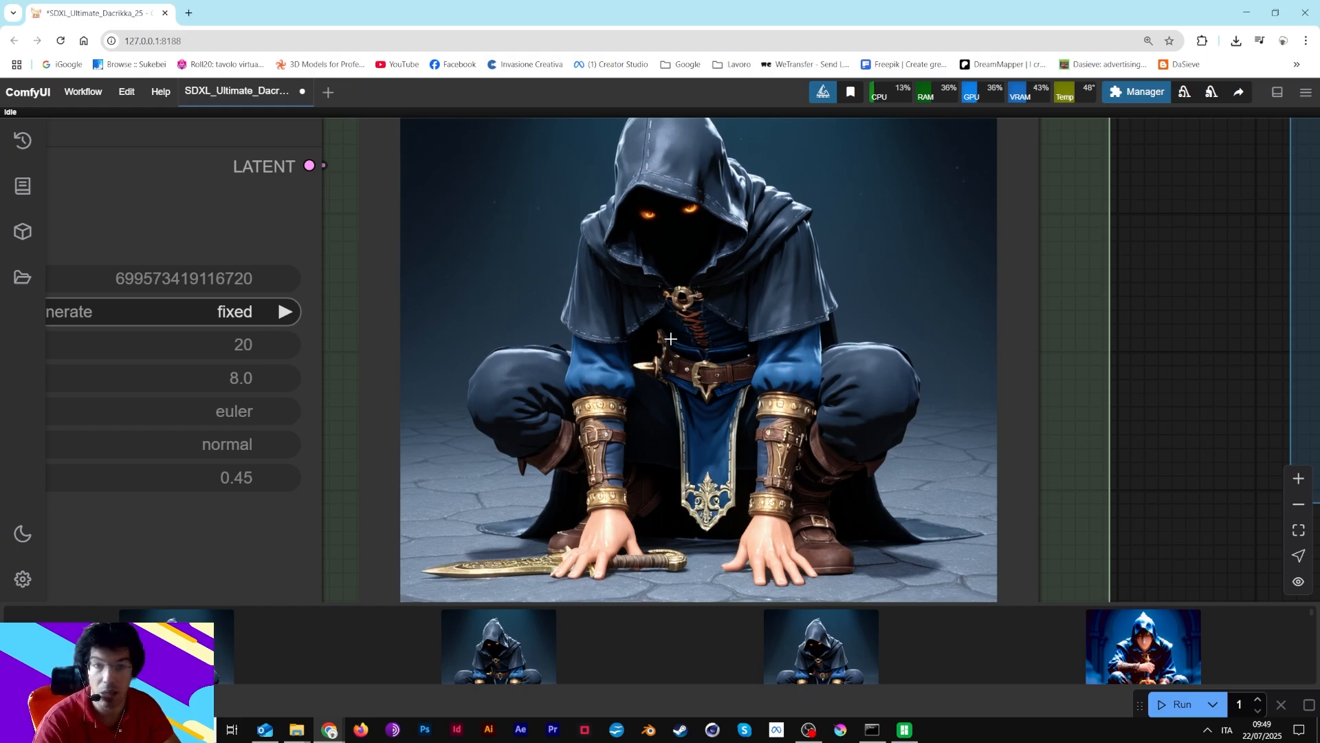
pyautogui.scroll(-10, 670, 339)
# Place the HiRes-Fix Preview Image node beside the First Image preview and compare the details of both pictures up close
pyautogui.moveTo(859, 204); pyautogui.dragTo(905, 479)
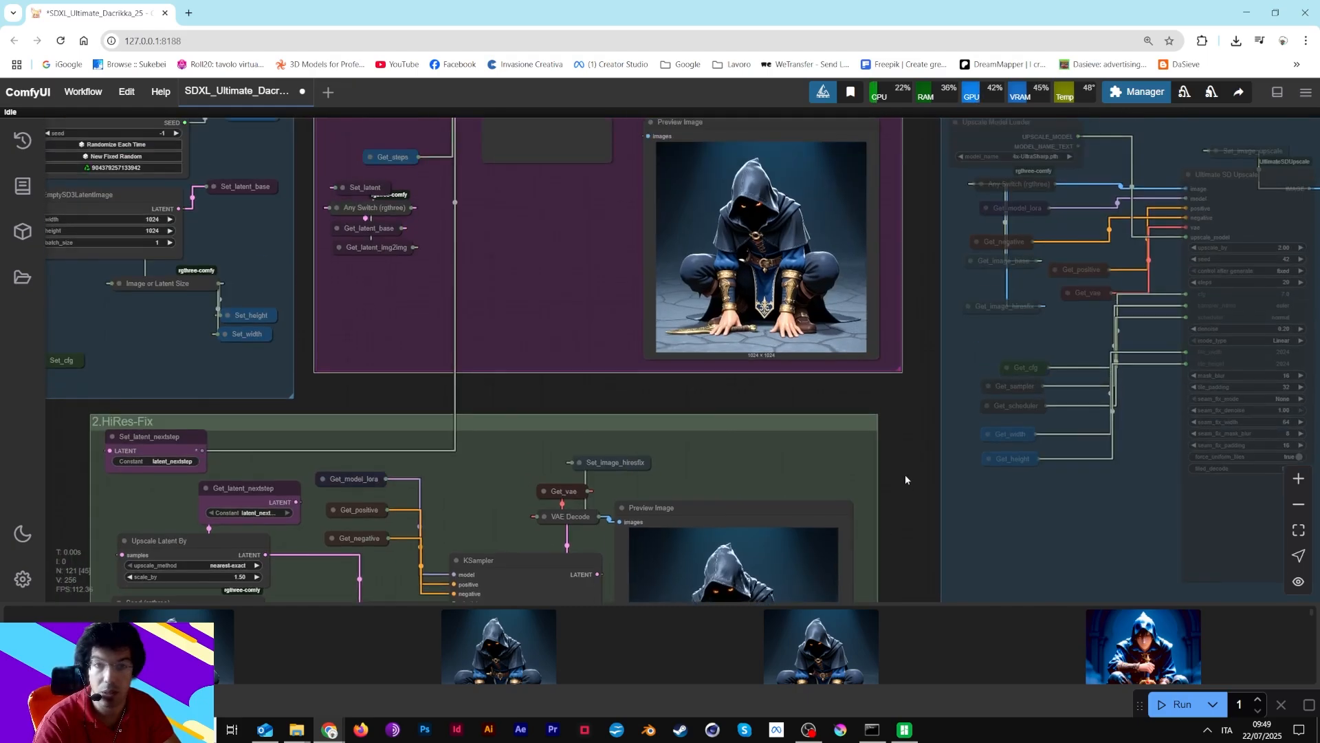
pyautogui.moveTo(747, 517); pyautogui.dragTo(550, 133)
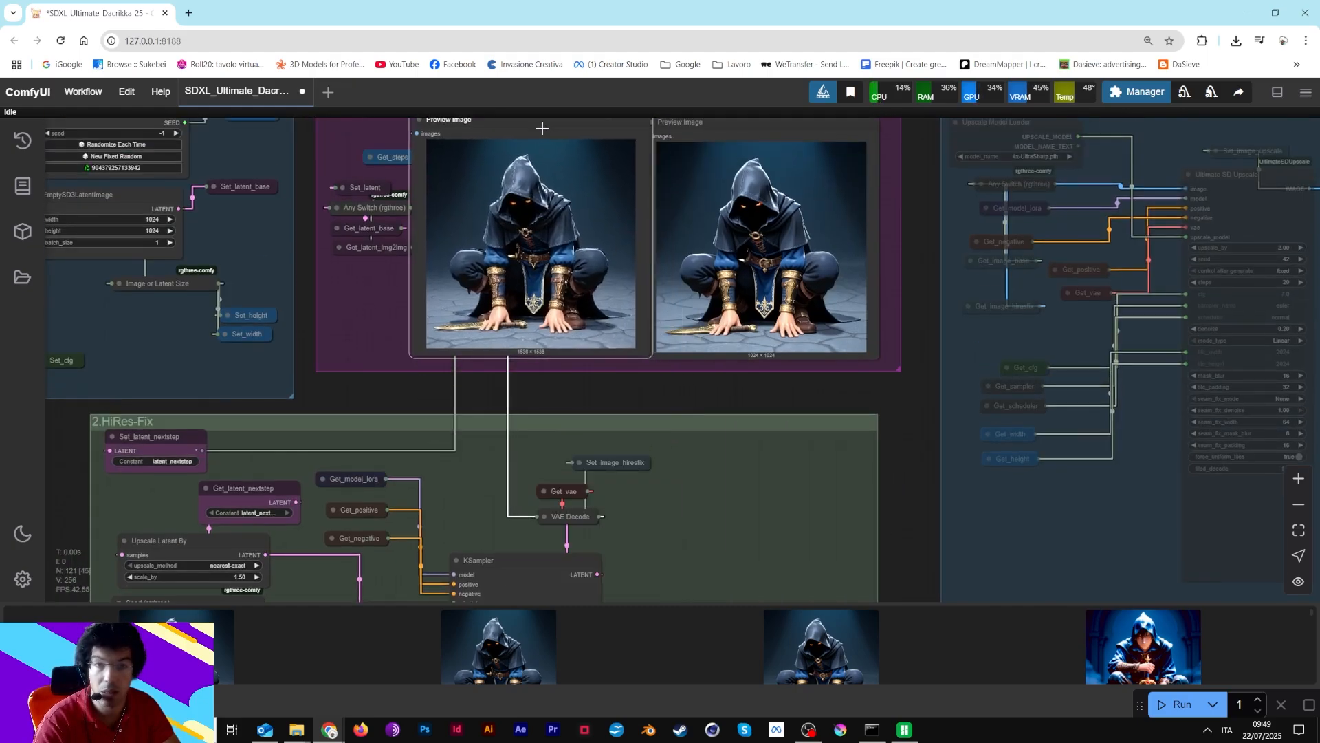
pyautogui.scroll(4, 550, 133)
pyautogui.scroll(3, 550, 133)
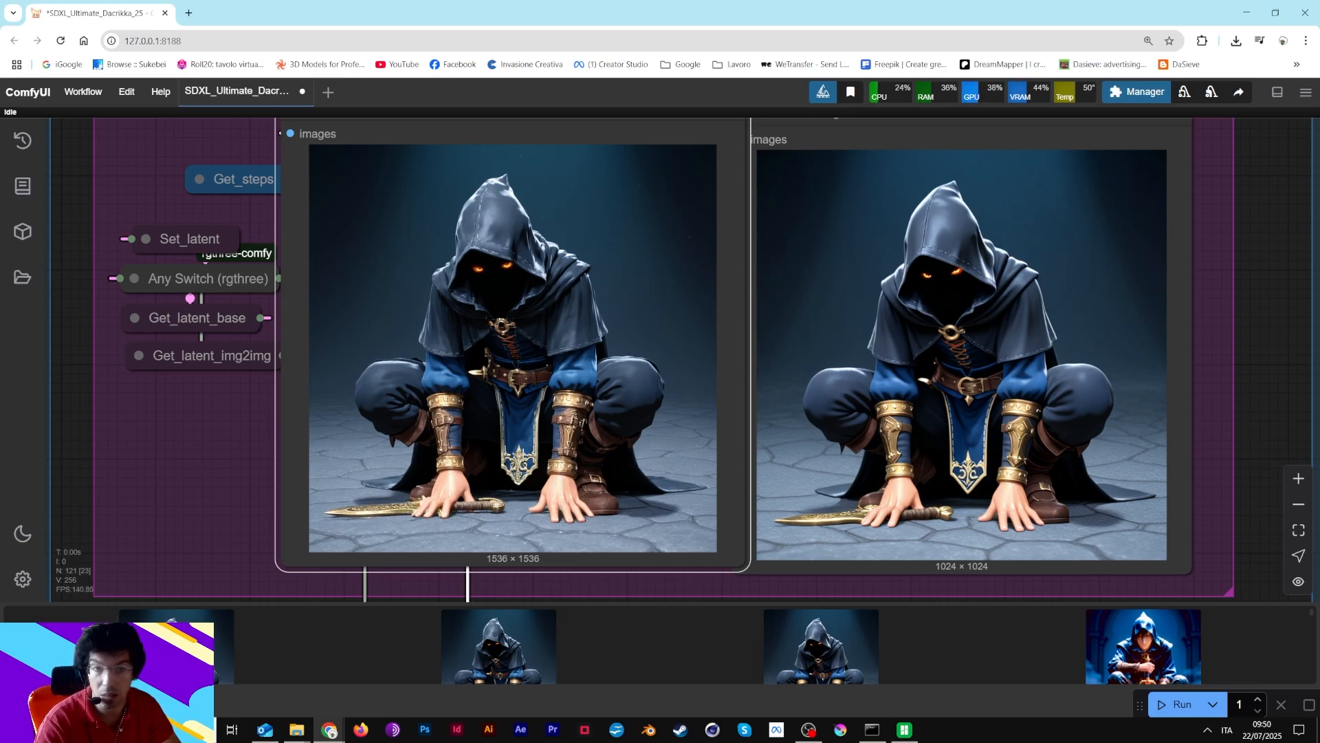
pyautogui.scroll(-8, 993, 486)
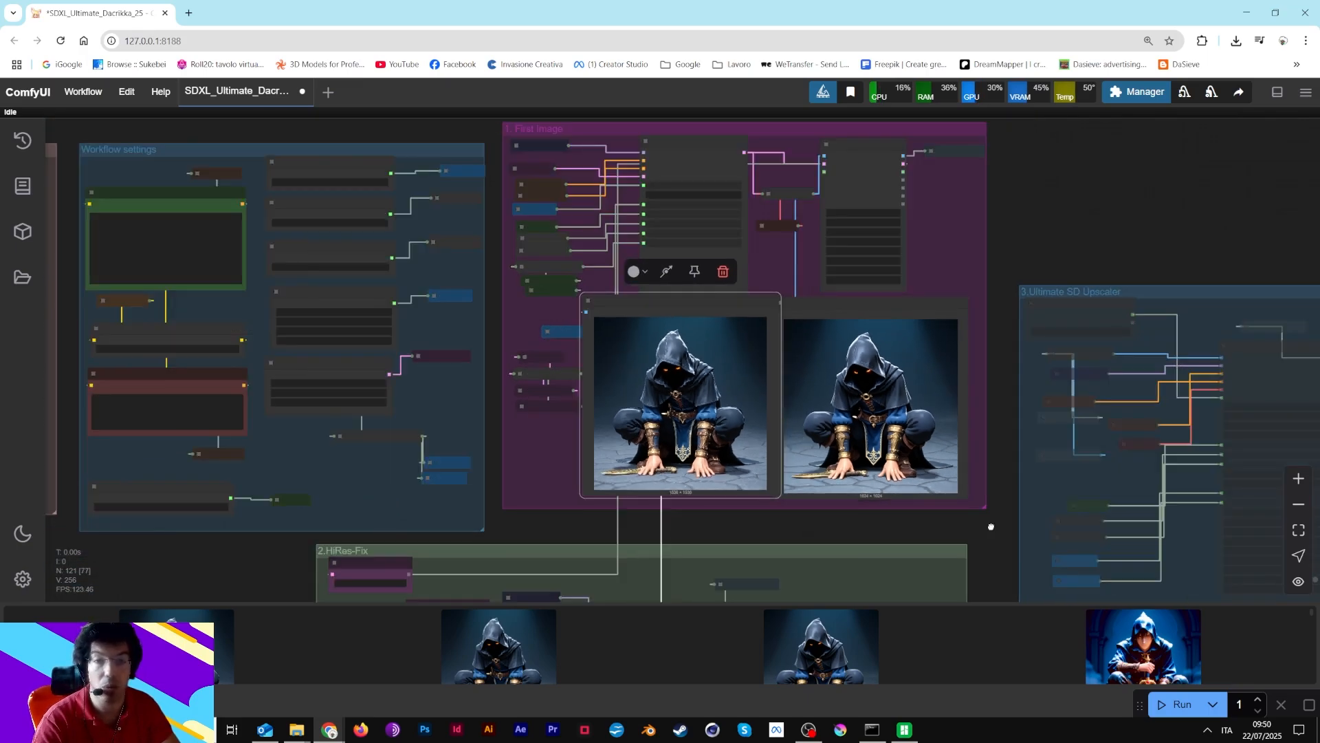
# Move the HiRes-Fix Preview Image node back into its own group beside the KSampler
pyautogui.moveTo(991, 527); pyautogui.dragTo(870, 362)
pyautogui.scroll(-1, 853, 300)
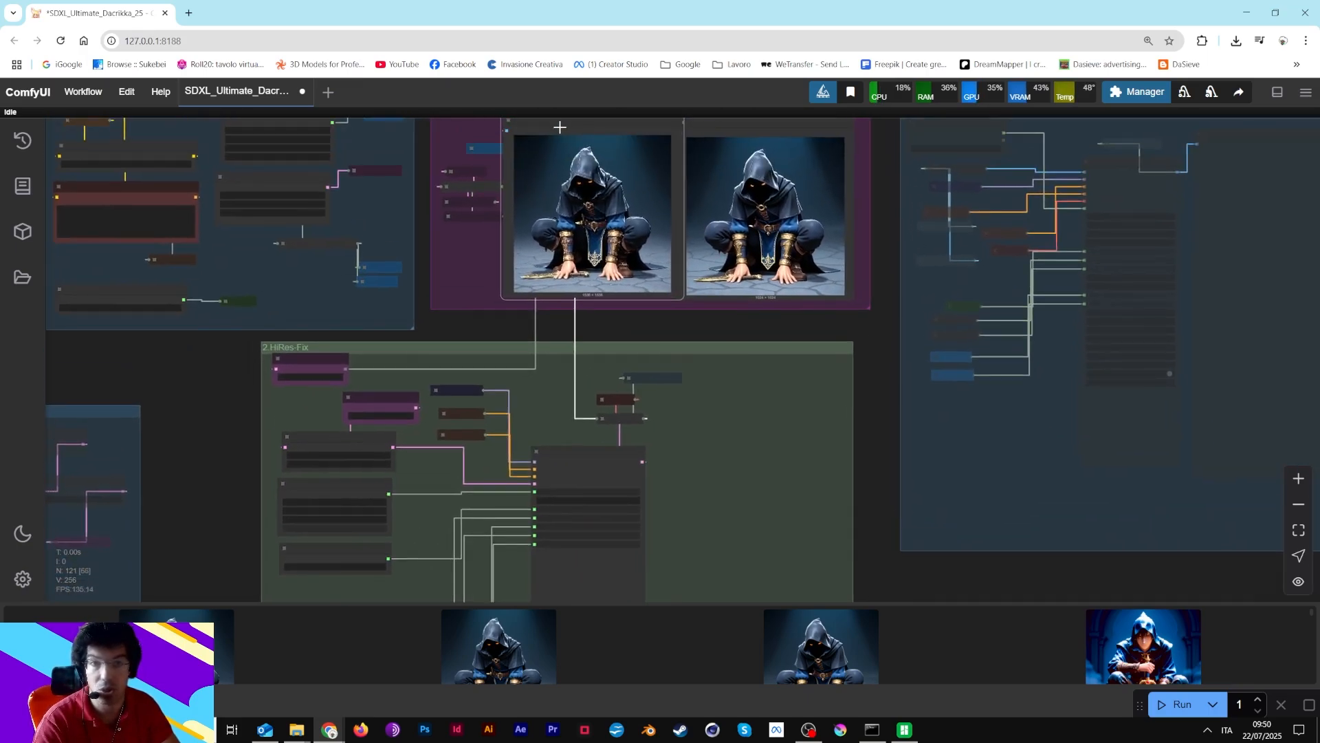
pyautogui.moveTo(560, 126); pyautogui.dragTo(733, 466)
pyautogui.moveTo(863, 312); pyautogui.dragTo(860, 438)
# Follow the workflow from the First Image preview past the Ultimate SD Upscaler and examine the FaceDetailer module's Preview Image
pyautogui.scroll(5, 734, 264)
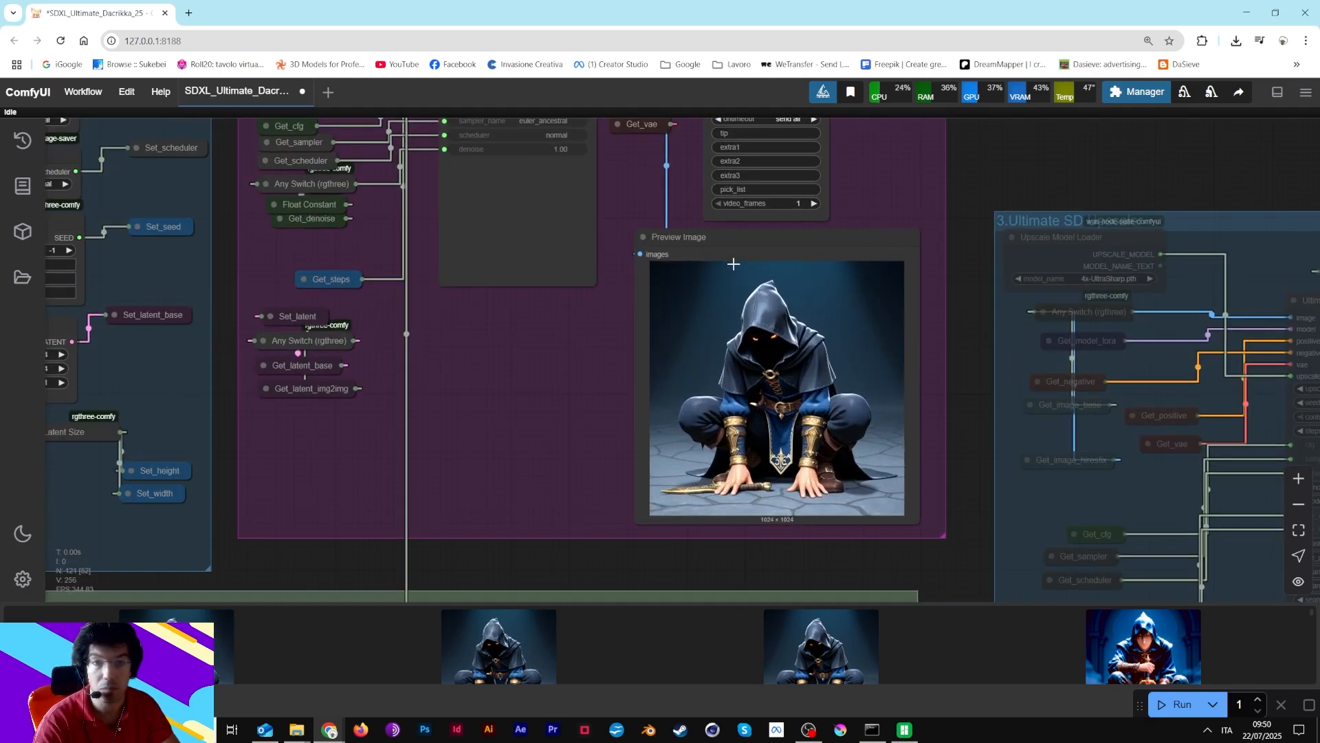
pyautogui.moveTo(911, 180); pyautogui.dragTo(803, 218)
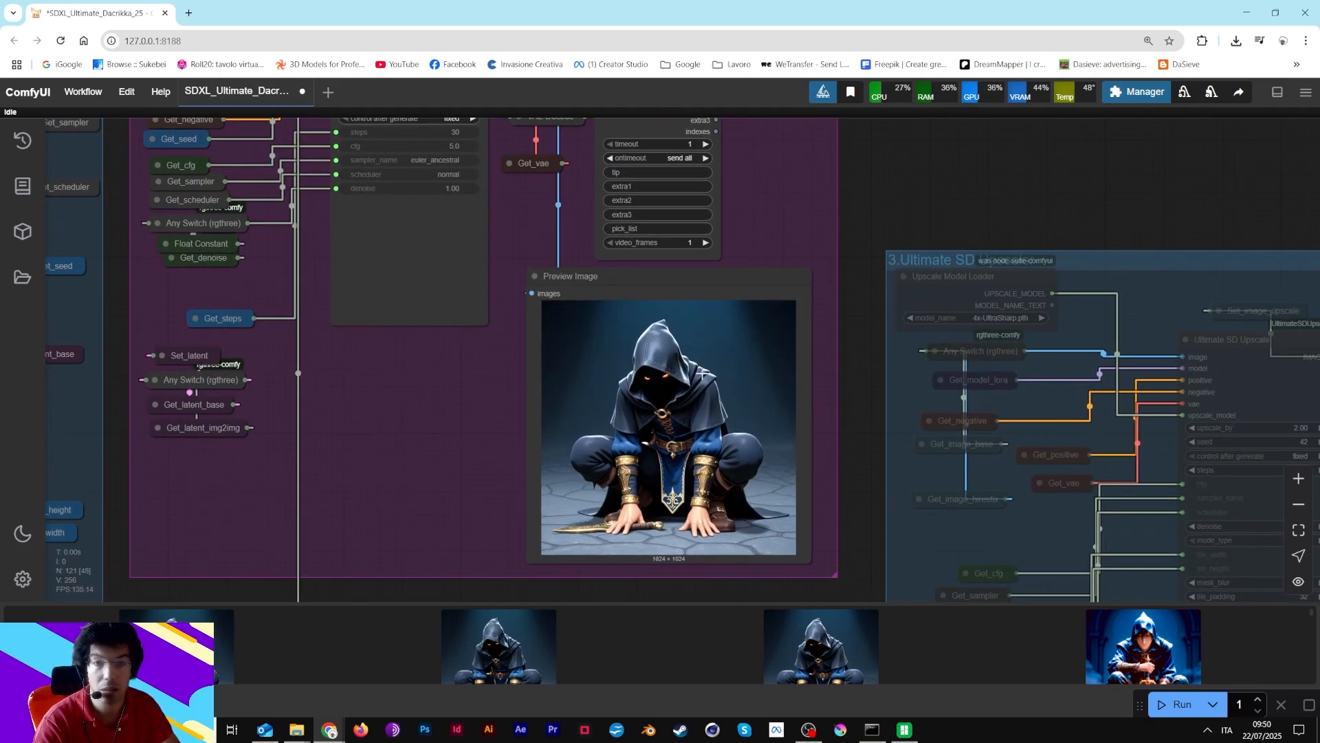
pyautogui.moveTo(954, 218); pyautogui.dragTo(477, 199)
pyautogui.moveTo(1224, 330); pyautogui.dragTo(853, 334)
pyautogui.moveTo(832, 249); pyautogui.dragTo(1234, 254)
pyautogui.moveTo(1174, 169); pyautogui.dragTo(576, 223)
pyautogui.scroll(-7, 927, 237)
pyautogui.moveTo(1037, 178); pyautogui.dragTo(520, 200)
pyautogui.scroll(4, 750, 391)
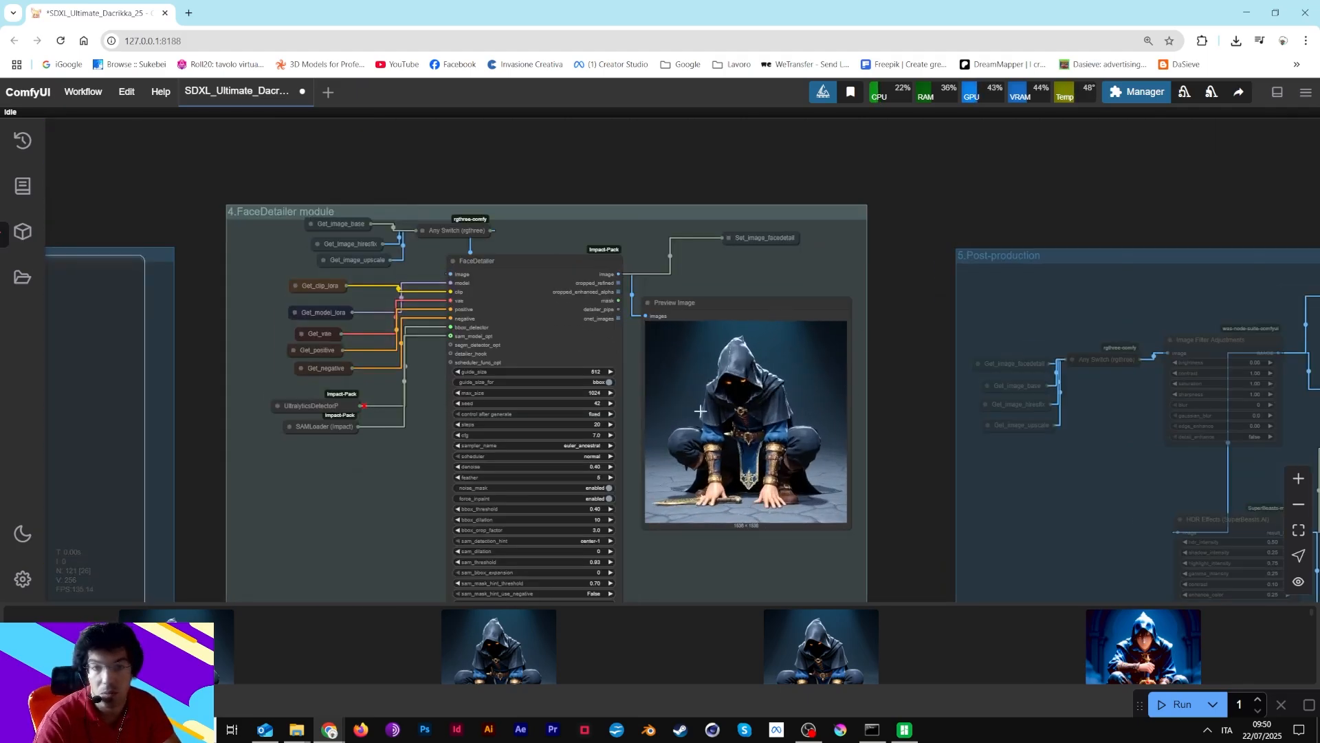
pyautogui.scroll(4, 754, 442)
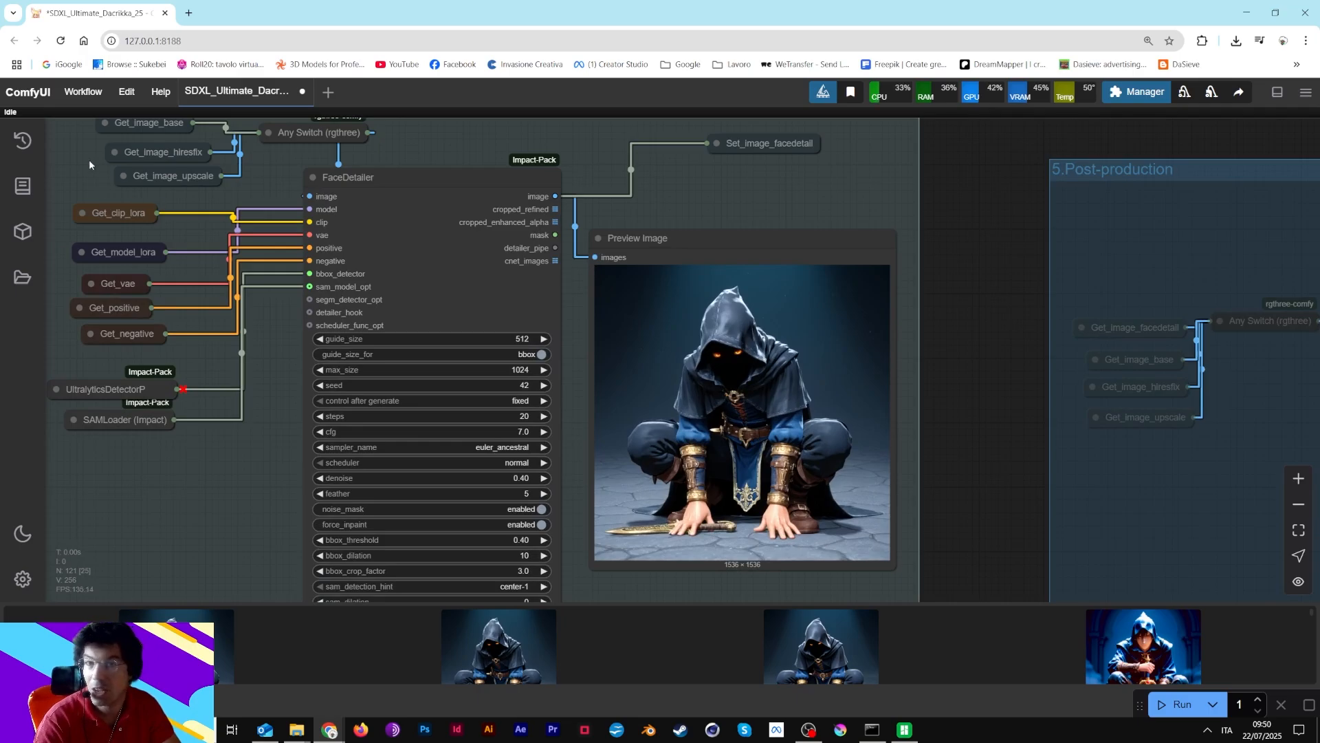
pyautogui.scroll(-5, 858, 362)
# Return to the First Image group and move its Preview Image node aside to check the link from VAE Decode
pyautogui.moveTo(284, 175); pyautogui.dragTo(1138, 213)
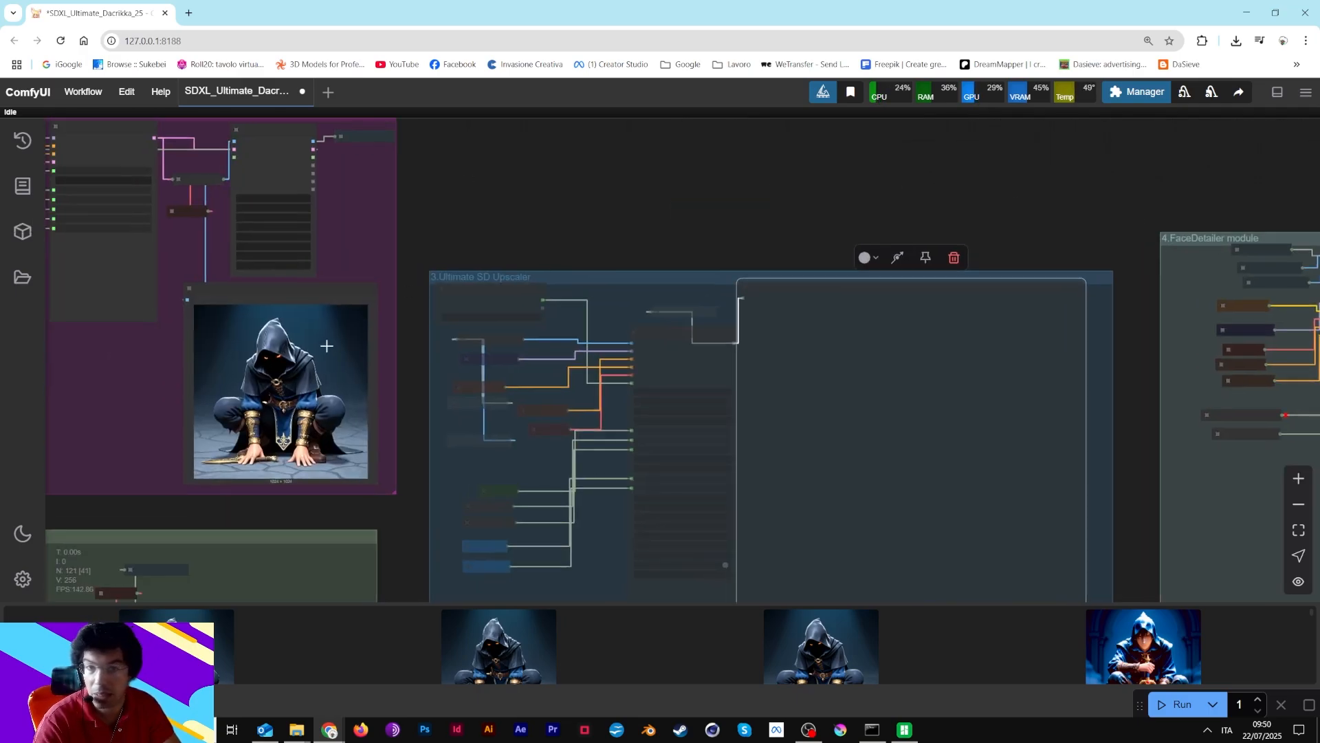
pyautogui.moveTo(444, 212); pyautogui.dragTo(781, 305)
pyautogui.scroll(4, 781, 305)
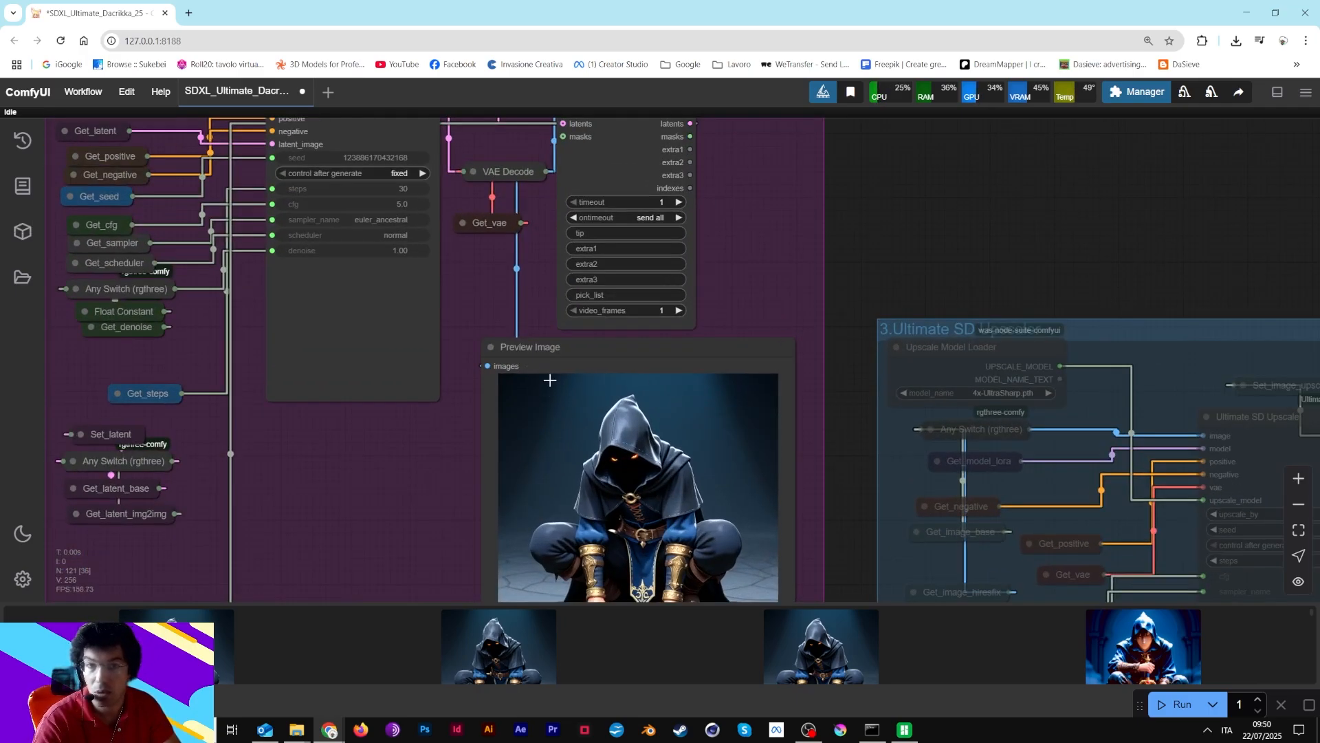
pyautogui.moveTo(564, 353); pyautogui.dragTo(582, 348)
pyautogui.moveTo(917, 187); pyautogui.dragTo(973, 225)
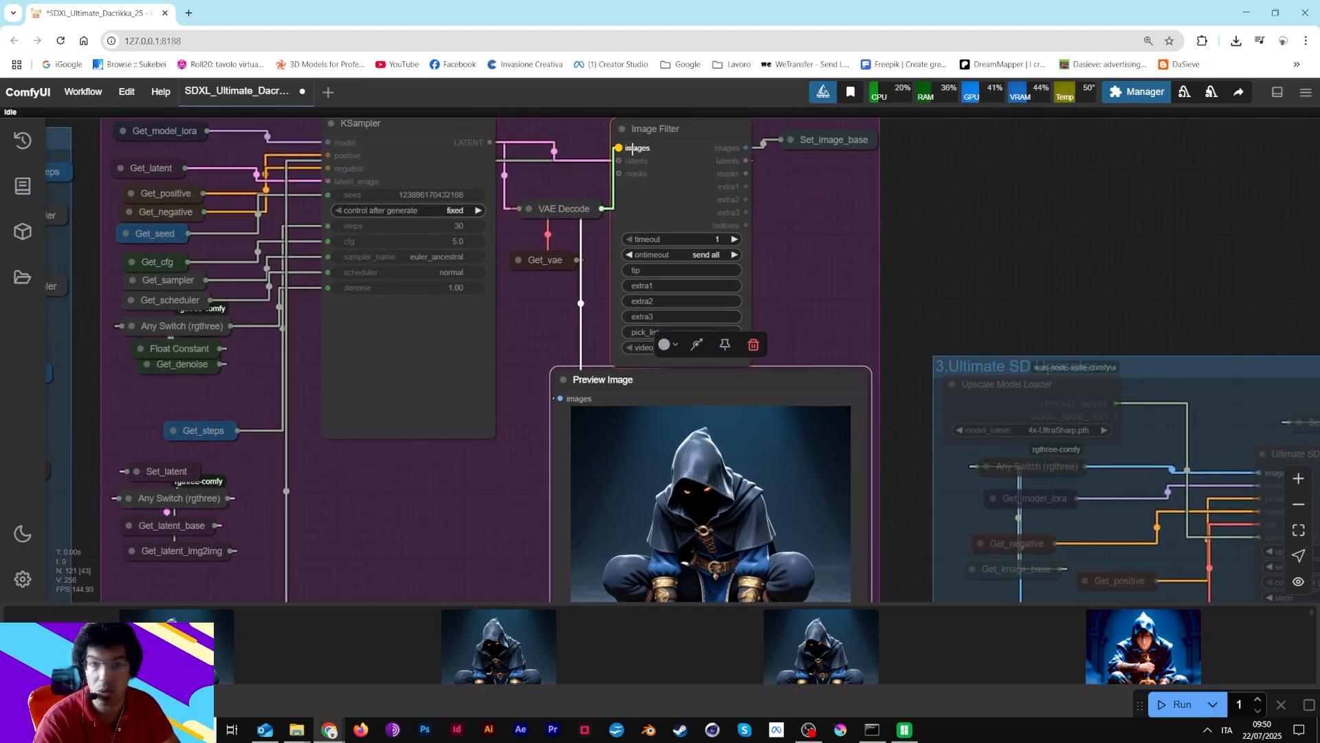
pyautogui.moveTo(595, 378); pyautogui.dragTo(741, 471)
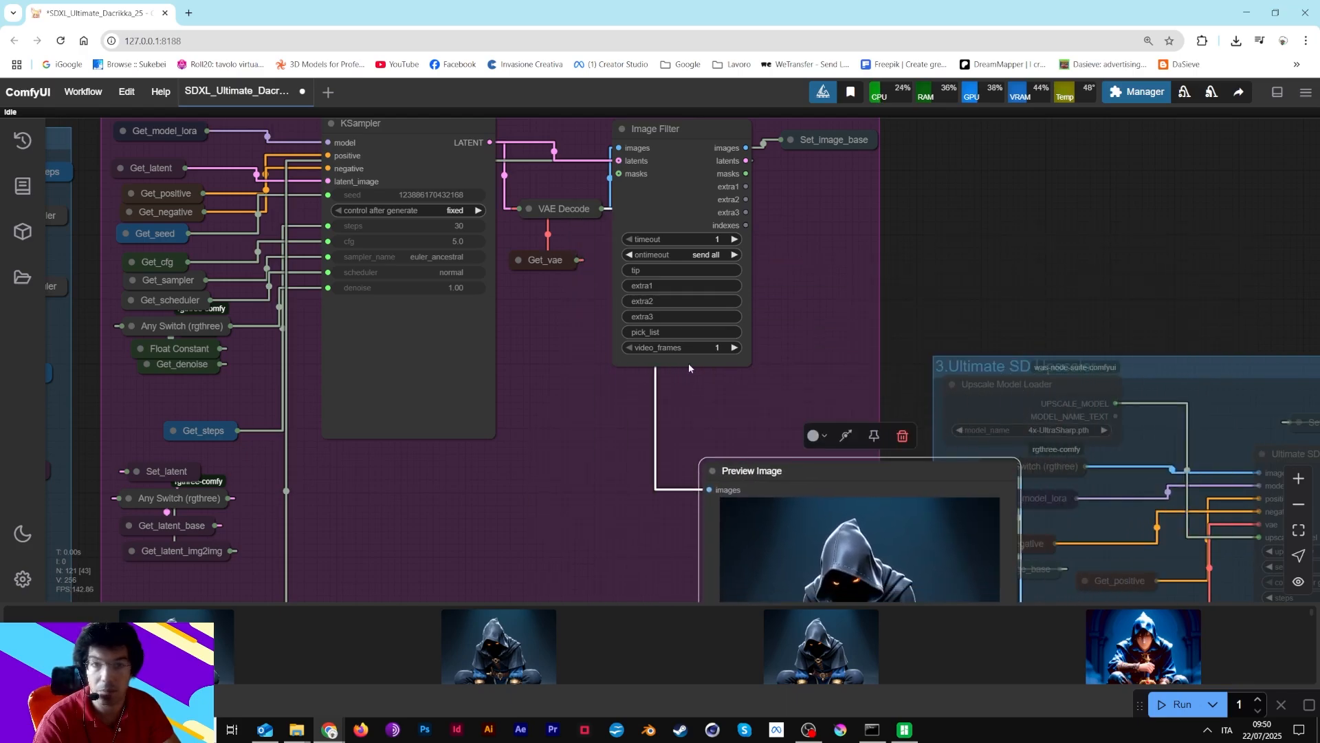
pyautogui.moveTo(600, 213); pyautogui.dragTo(530, 242)
# Add a Save Image node beside the First Image group, link it to the VAE Decode output, and reposition Preview Image below VAE Decode
pyautogui.doubleClick(915, 267)
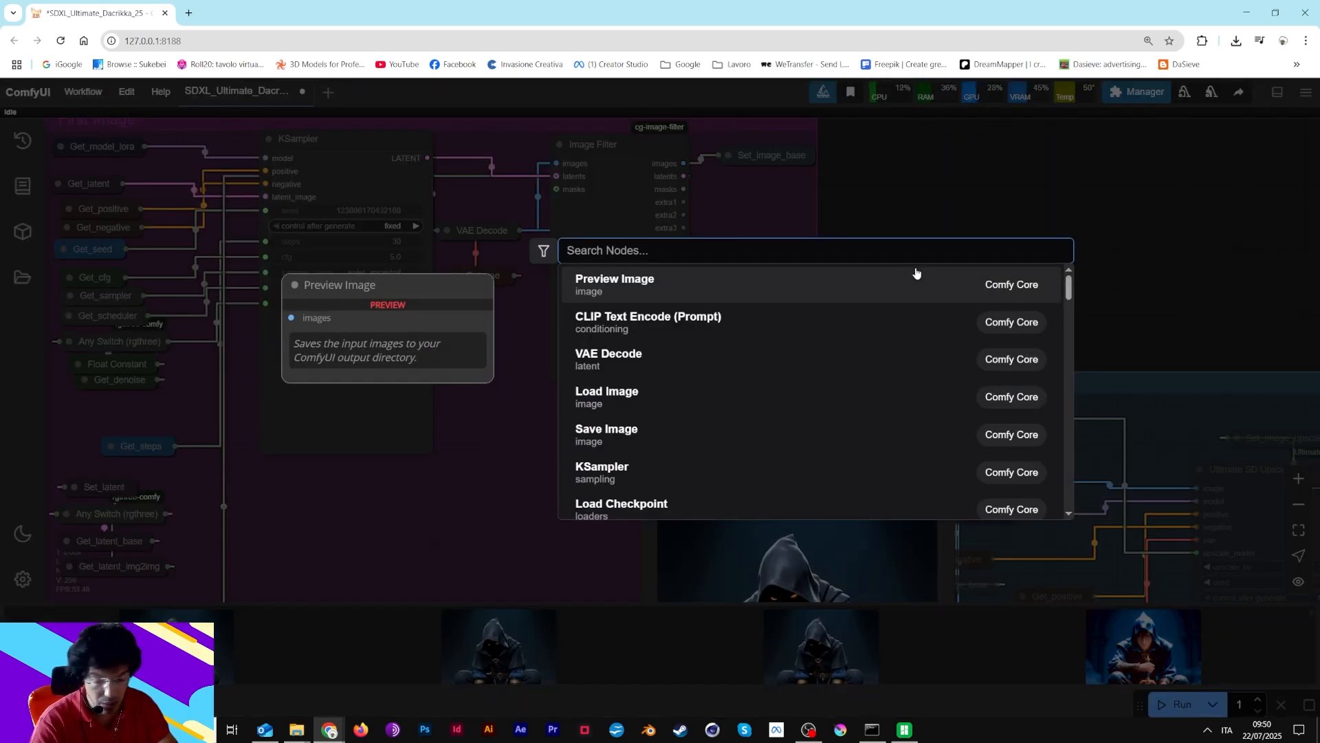
pyautogui.write('save')
pyautogui.press('Return')
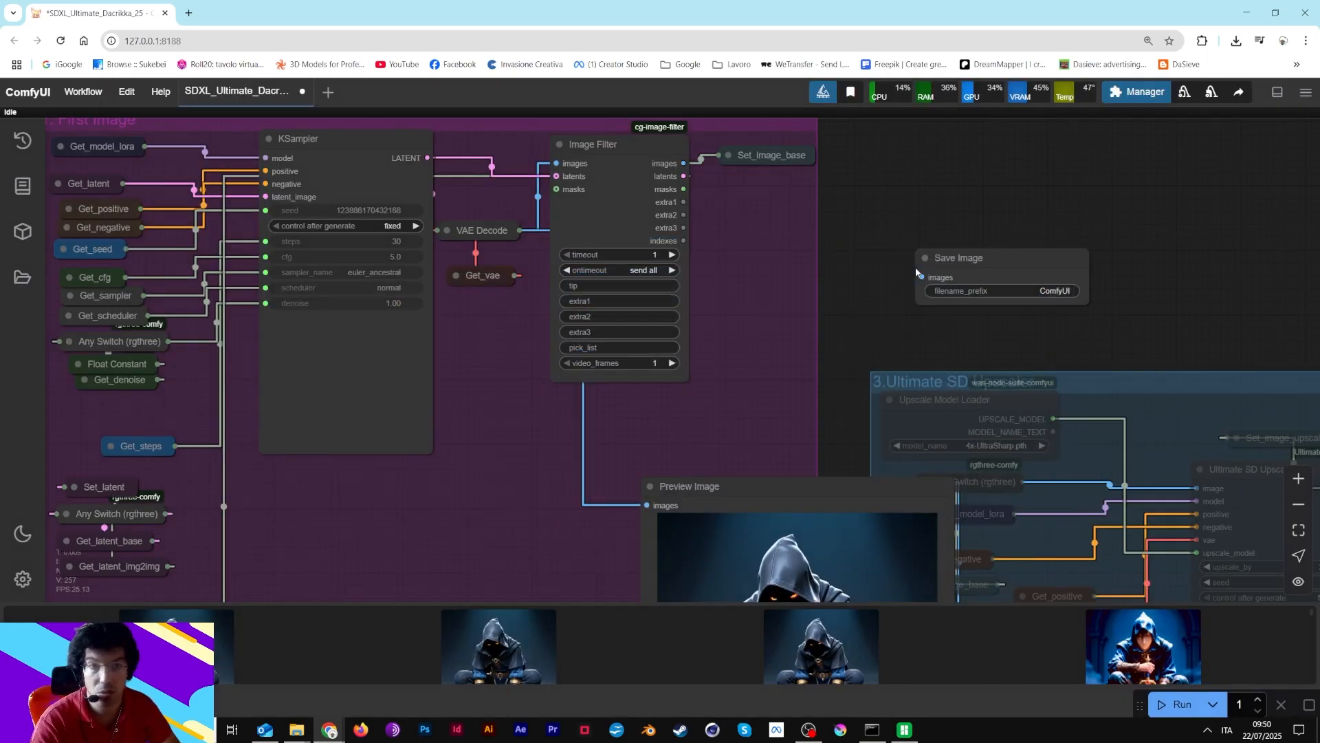
pyautogui.moveTo(957, 262); pyautogui.dragTo(519, 231)
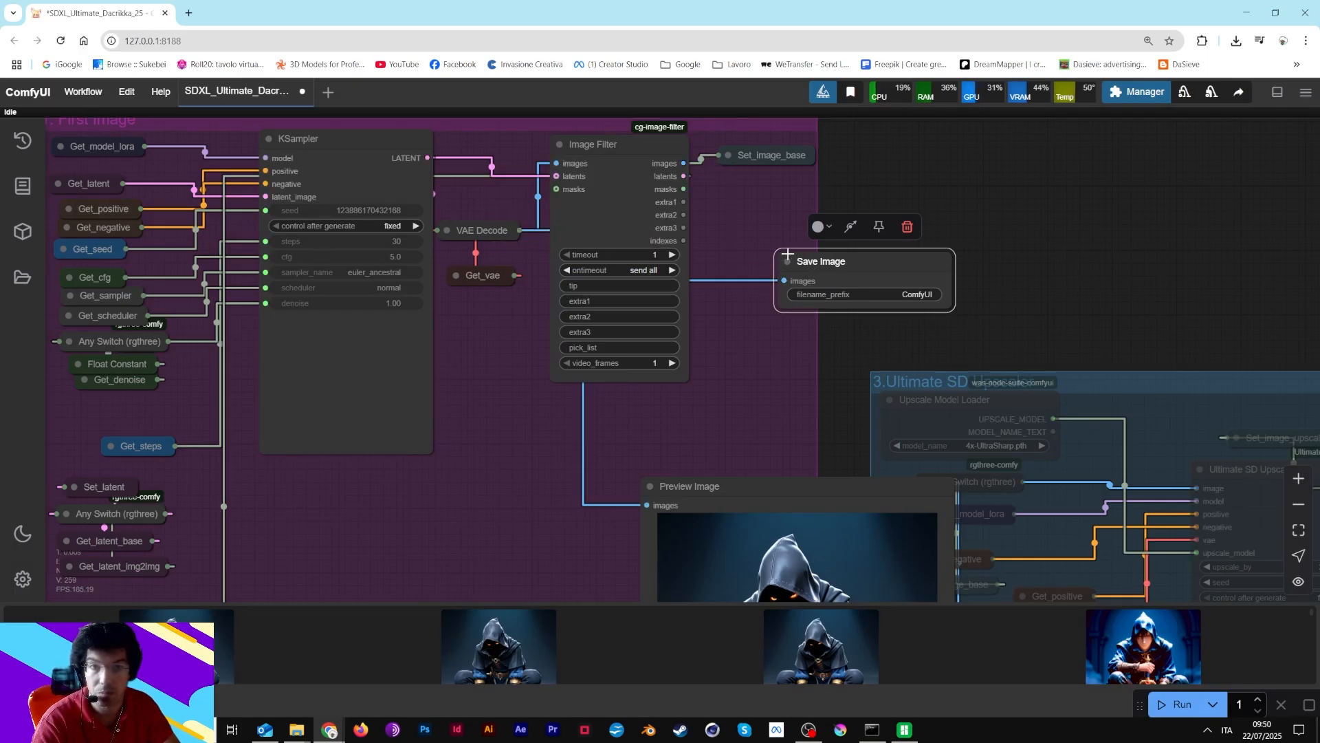
pyautogui.moveTo(787, 254); pyautogui.dragTo(869, 196)
pyautogui.moveTo(701, 478); pyautogui.dragTo(507, 400)
pyautogui.moveTo(930, 208); pyautogui.dragTo(865, 197)
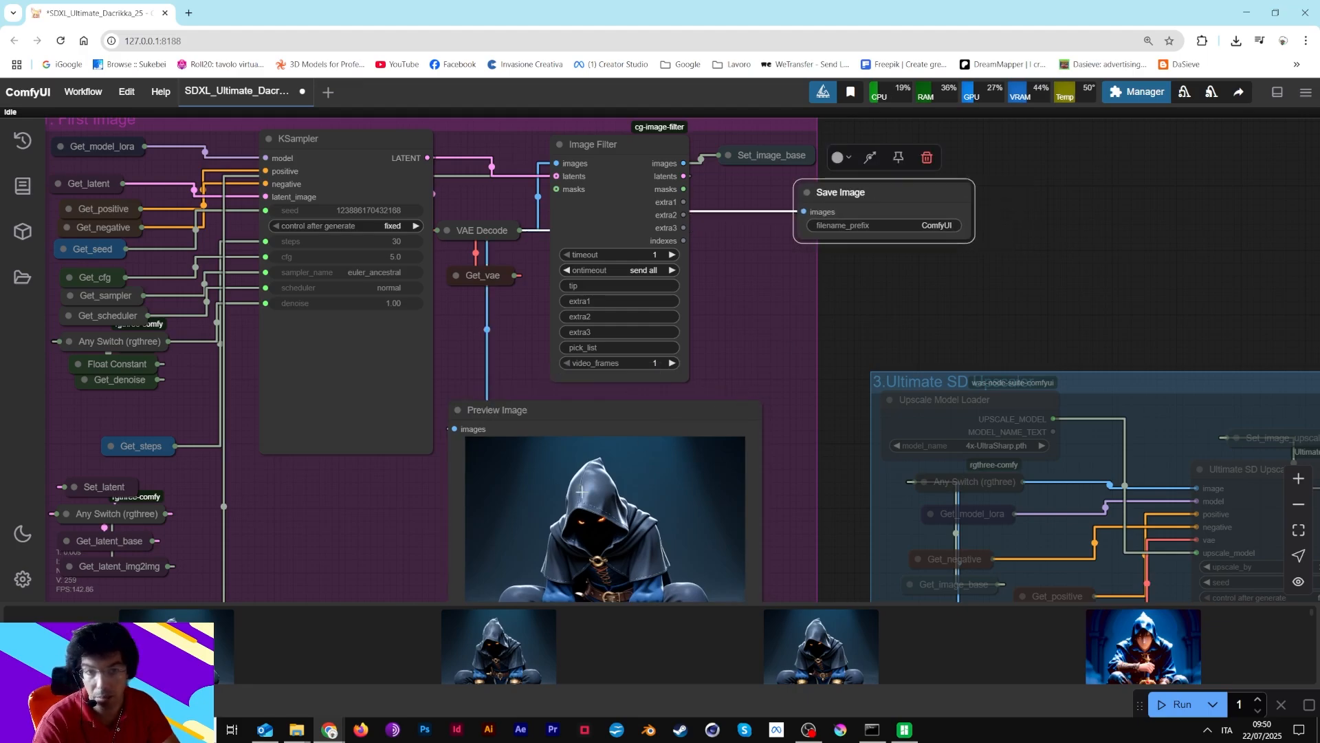
# Save the picture from the First Image group's Preview Image node to disk
pyautogui.rightClick(581, 492)
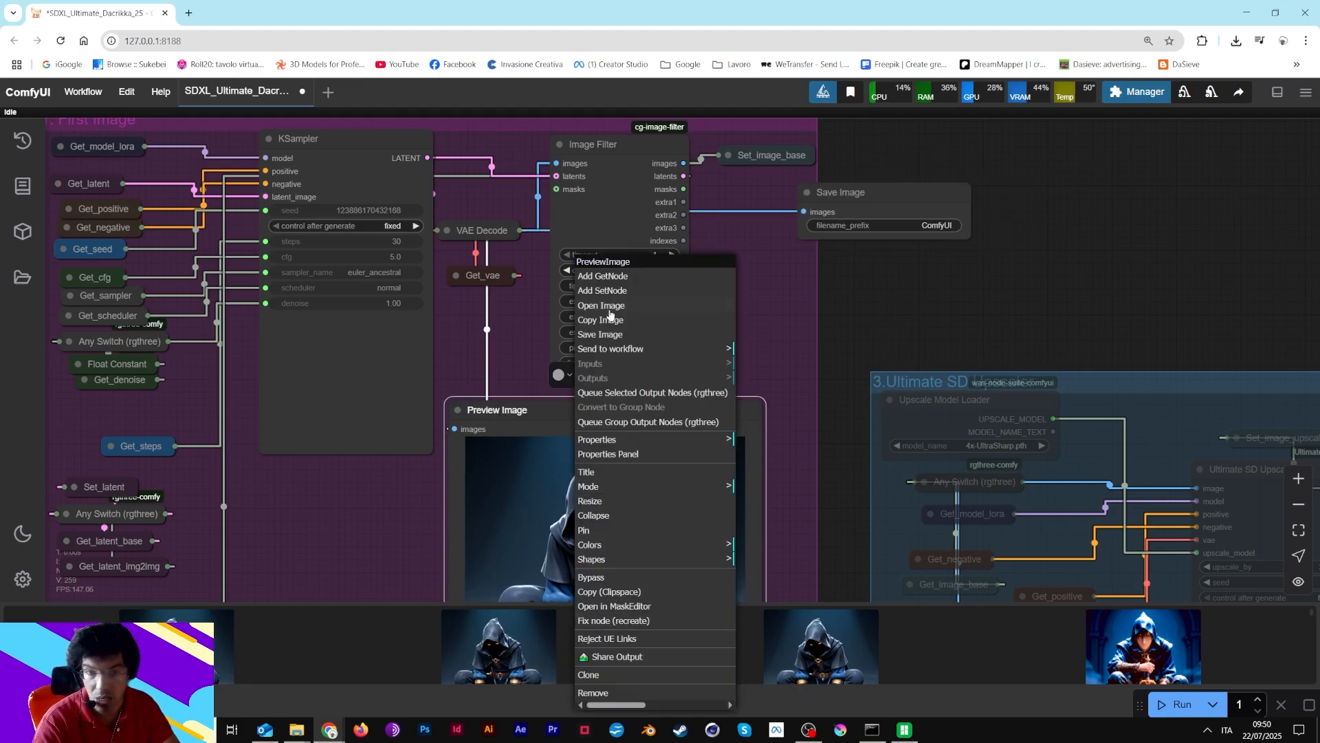
pyautogui.click(599, 334)
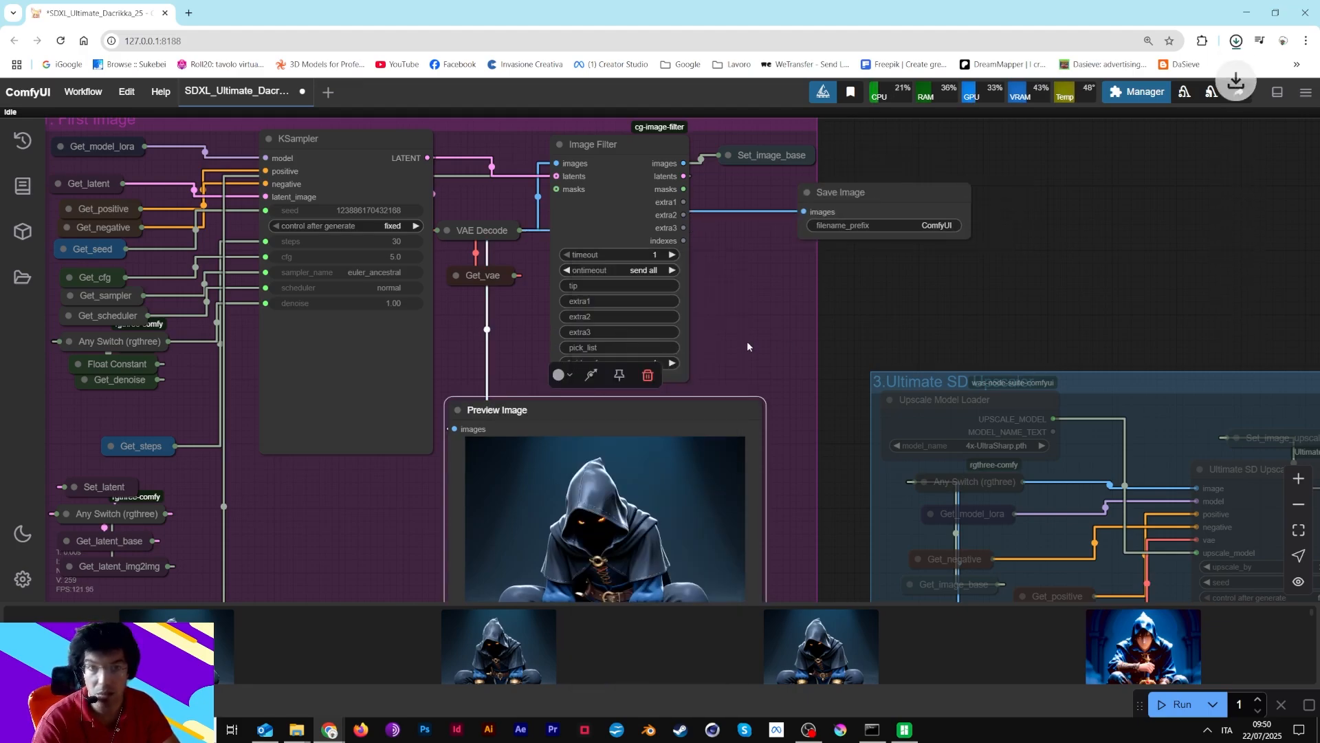
# Run the workflow again, and view the saved preview picture in the image viewer before closing it
pyautogui.click(1156, 700)
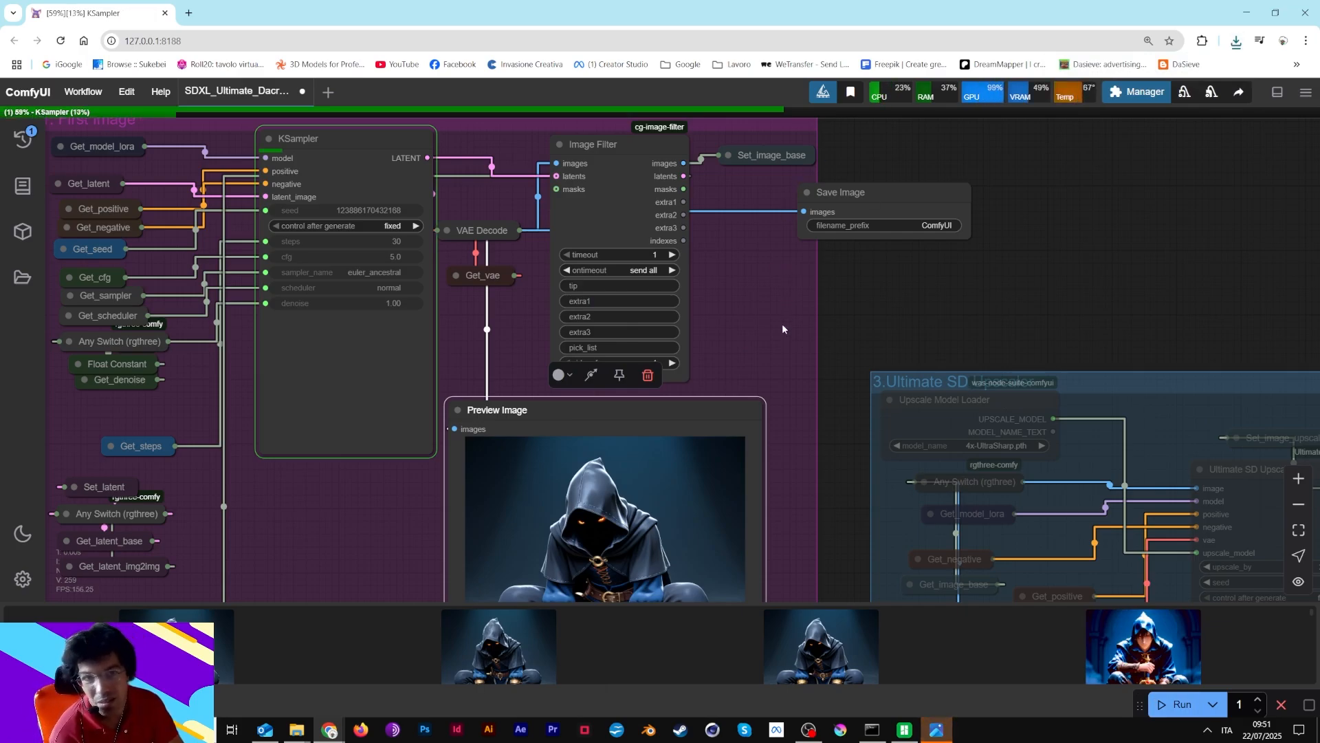
pyautogui.scroll(-4, 782, 323)
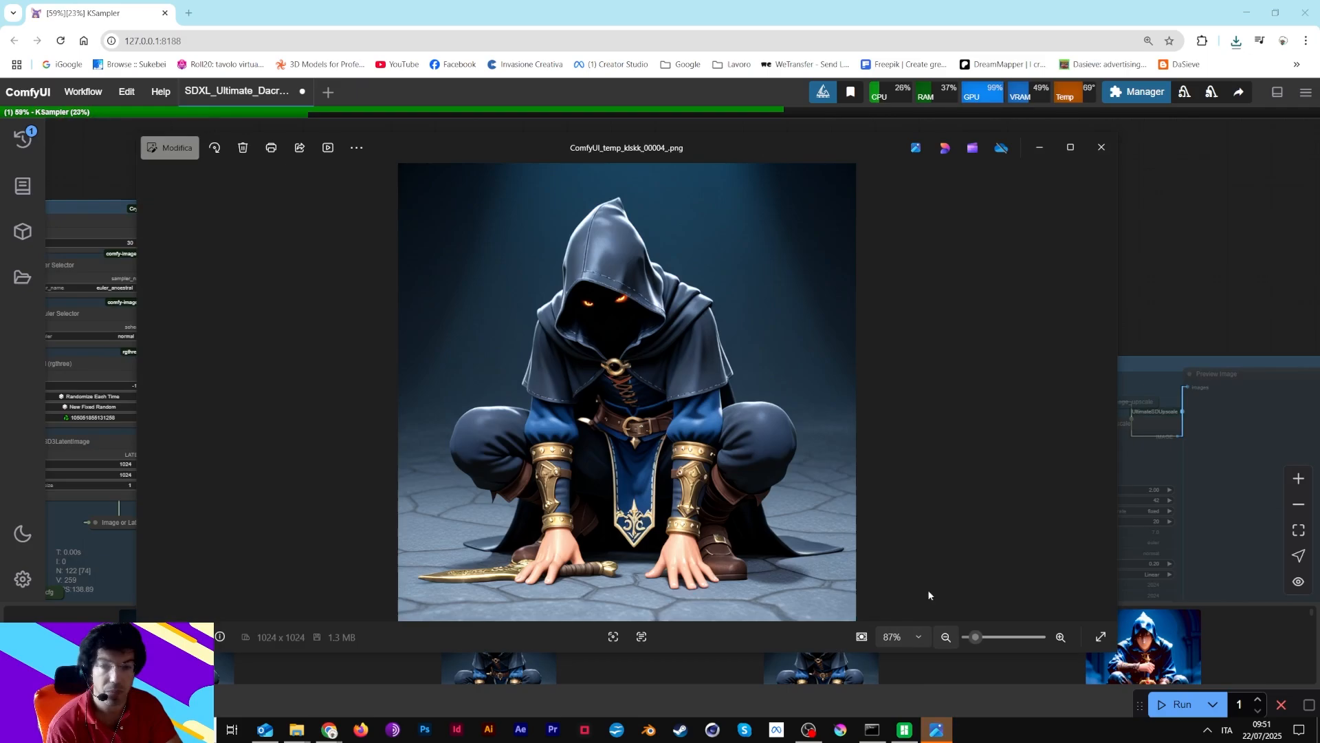
pyautogui.click(1101, 147)
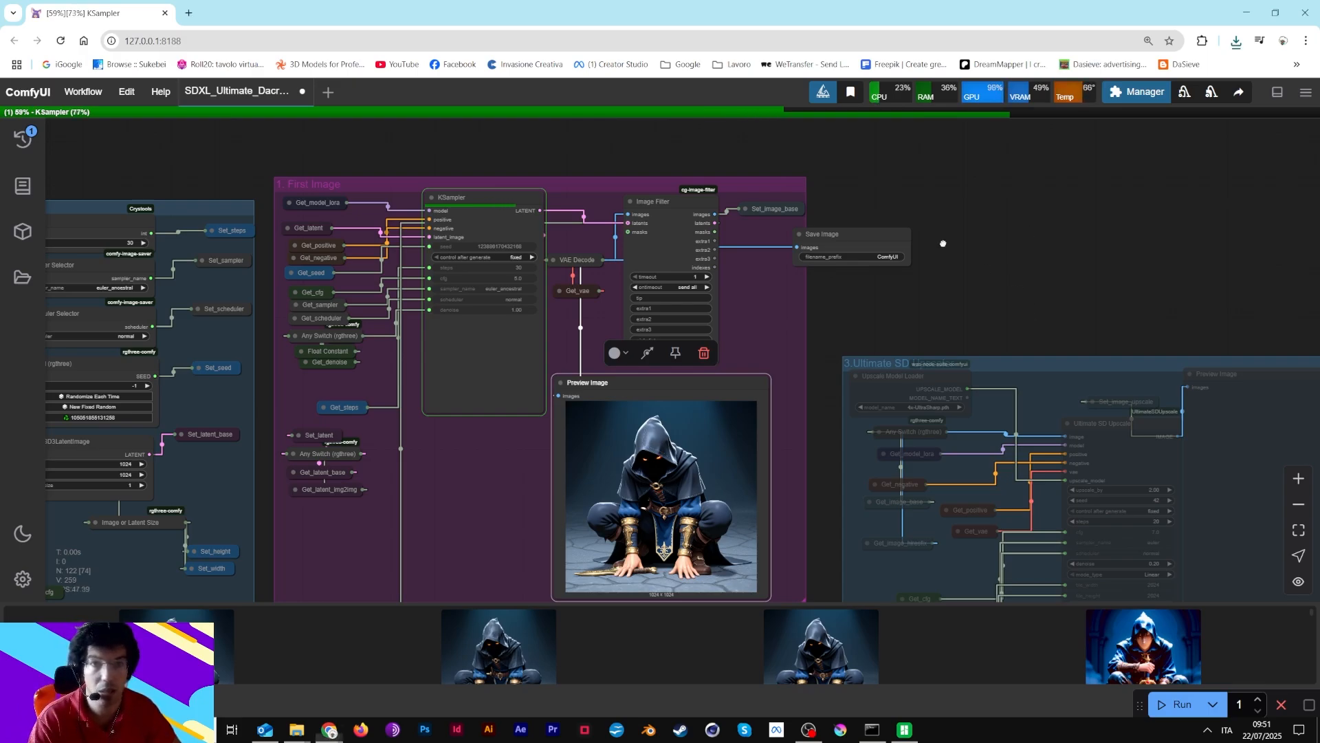
# Examine the newly generated thief picture in the First Image group's Preview Image and Save Image nodes
pyautogui.moveTo(941, 242); pyautogui.dragTo(1105, 241)
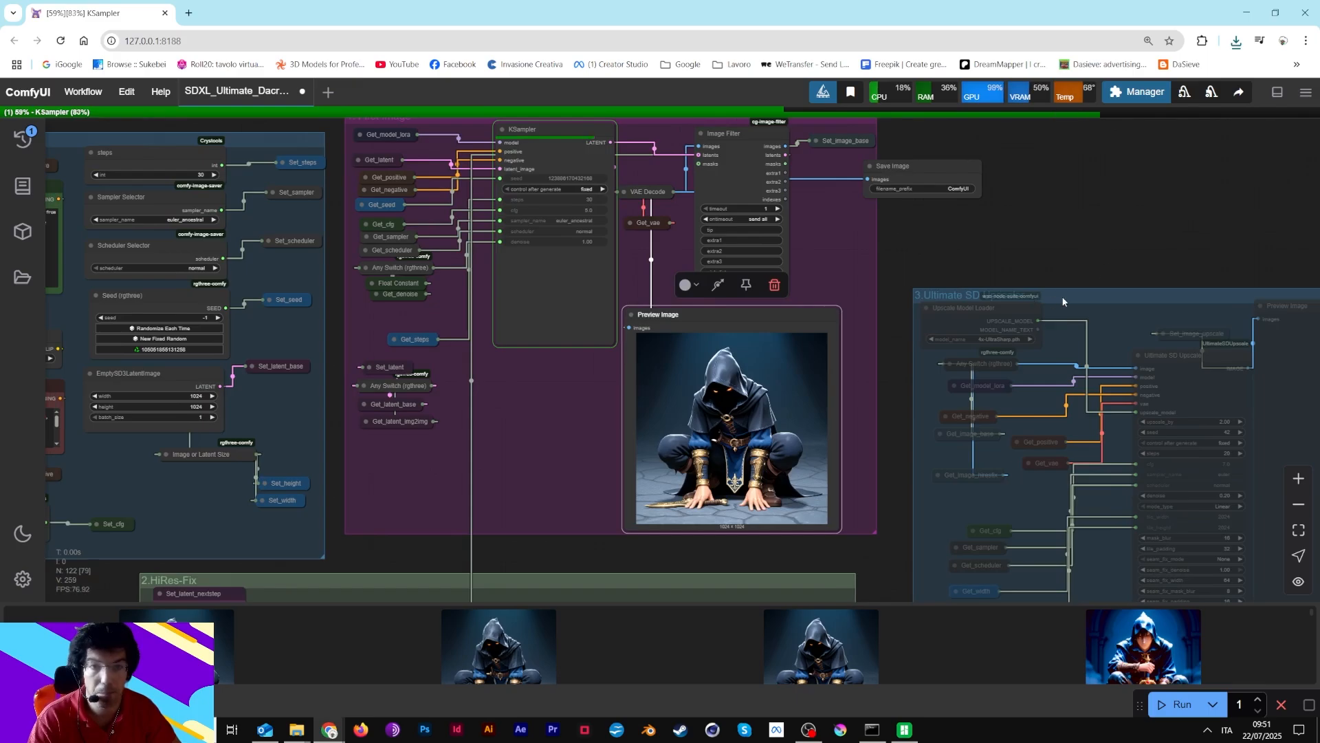
pyautogui.moveTo(1062, 296); pyautogui.dragTo(1062, 267)
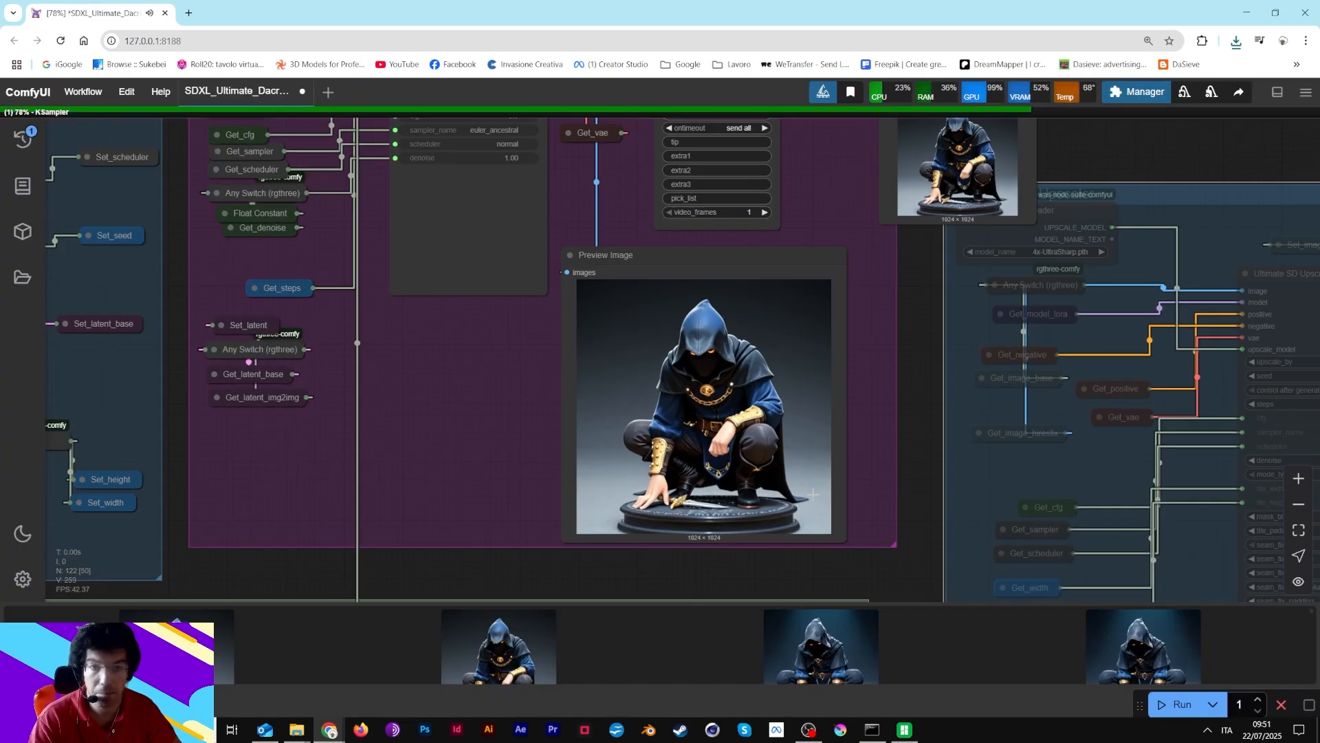
pyautogui.scroll(5, 813, 494)
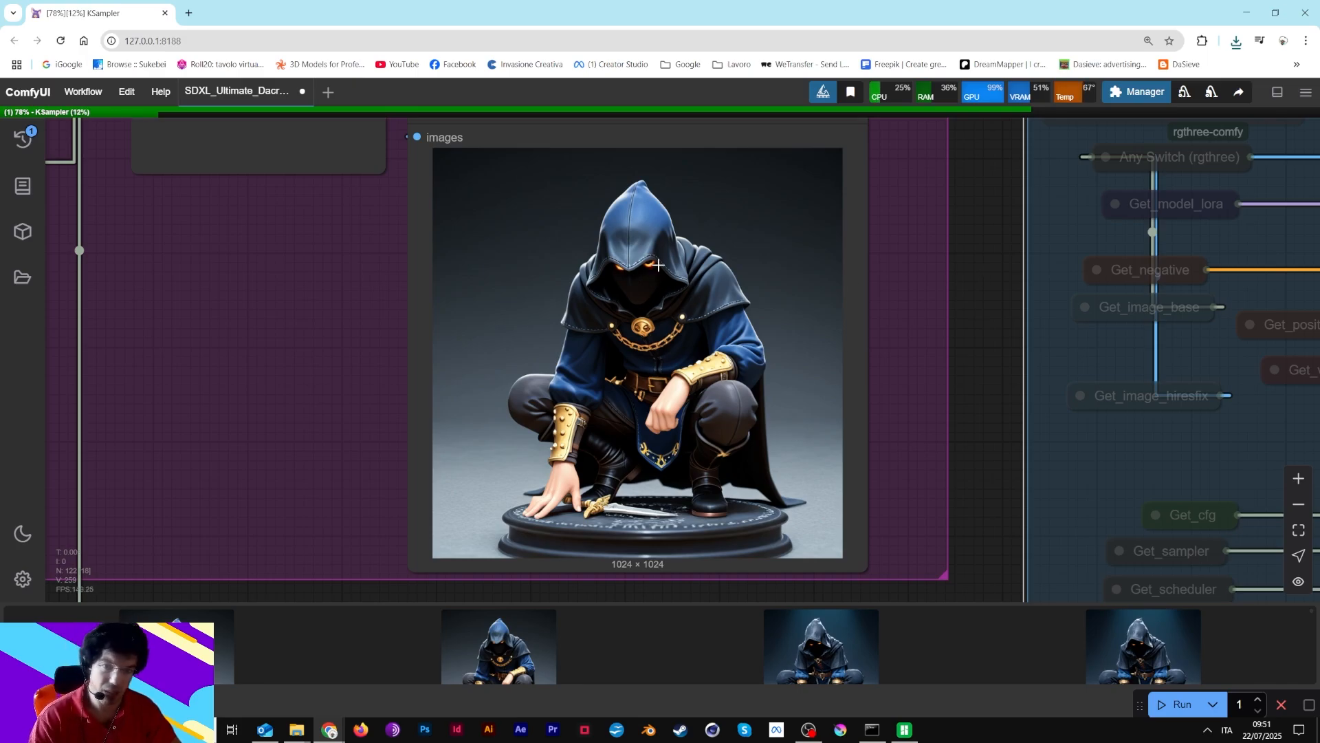
pyautogui.moveTo(989, 209); pyautogui.dragTo(991, 579)
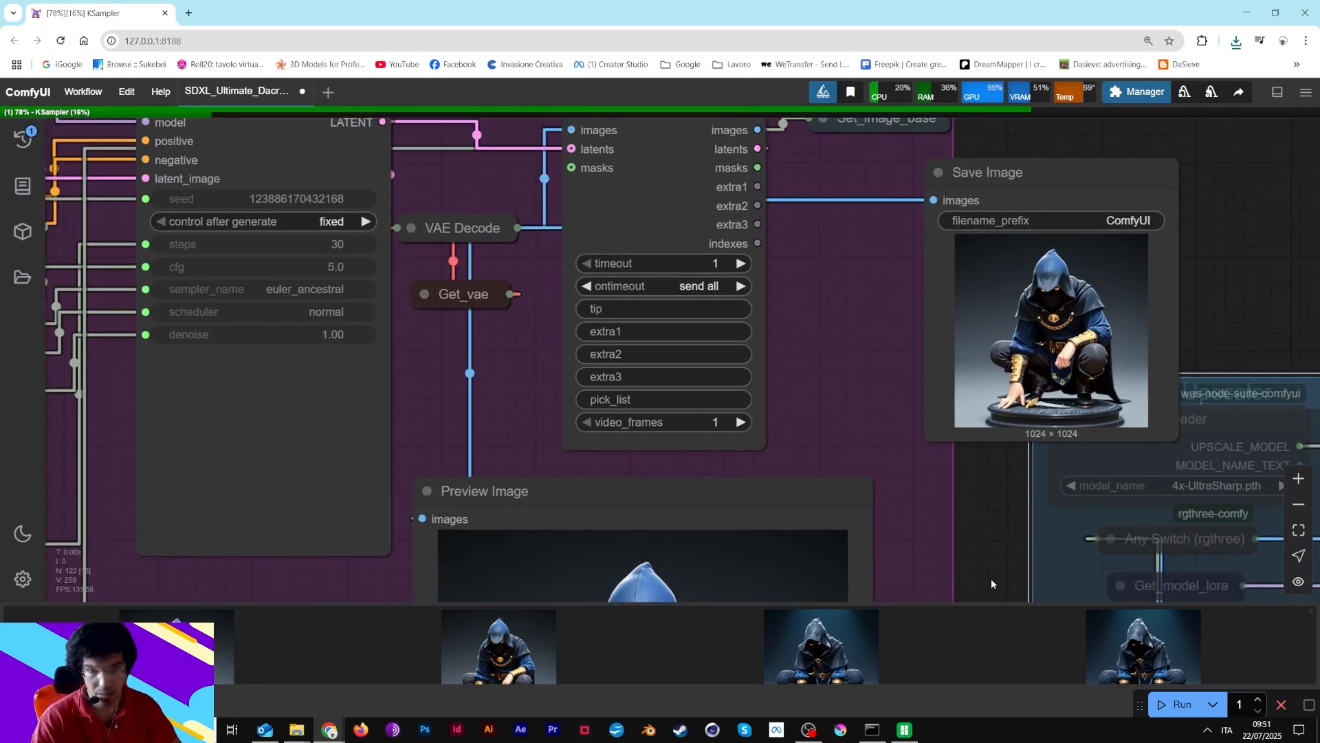
pyautogui.moveTo(996, 526); pyautogui.dragTo(867, 398)
pyautogui.scroll(-4, 889, 556)
pyautogui.scroll(-4, 888, 558)
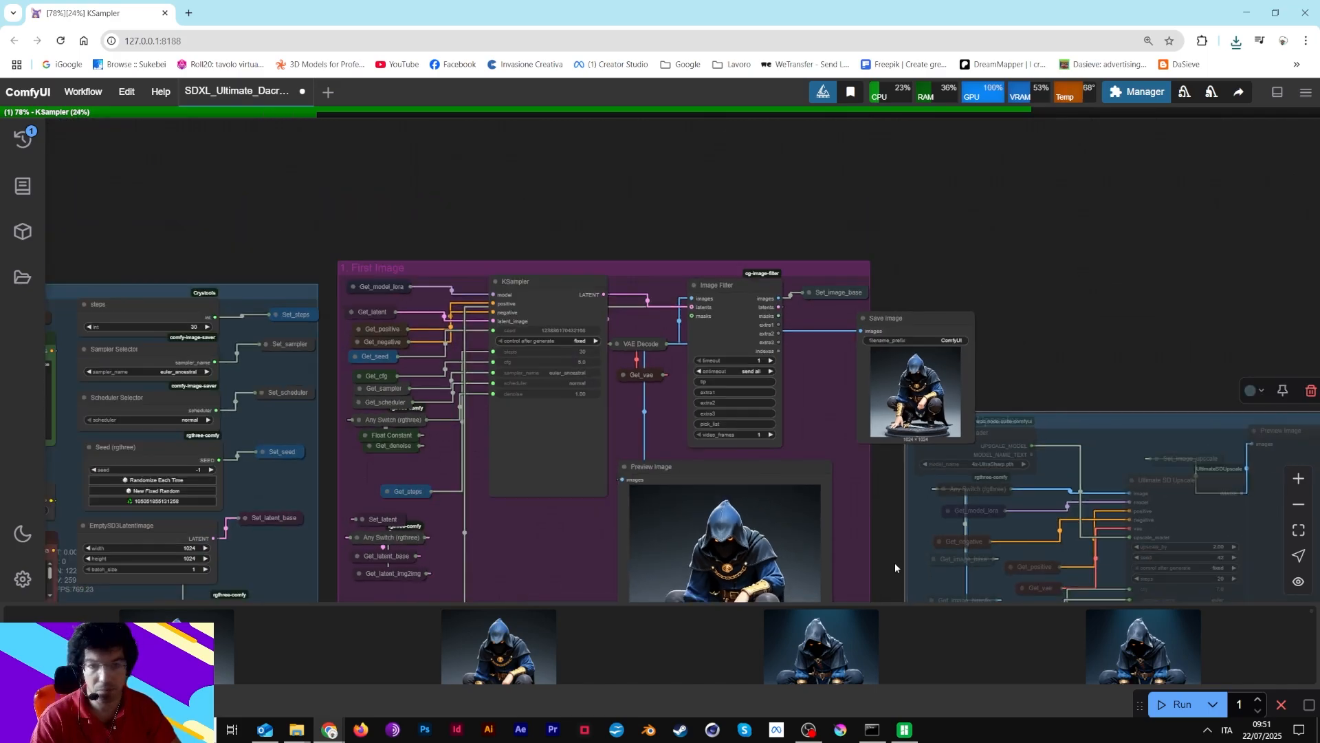
# Check the HiRes-Fix group during sampling and inspect the details of the First Image preview up close
pyautogui.moveTo(895, 564); pyautogui.dragTo(942, 166)
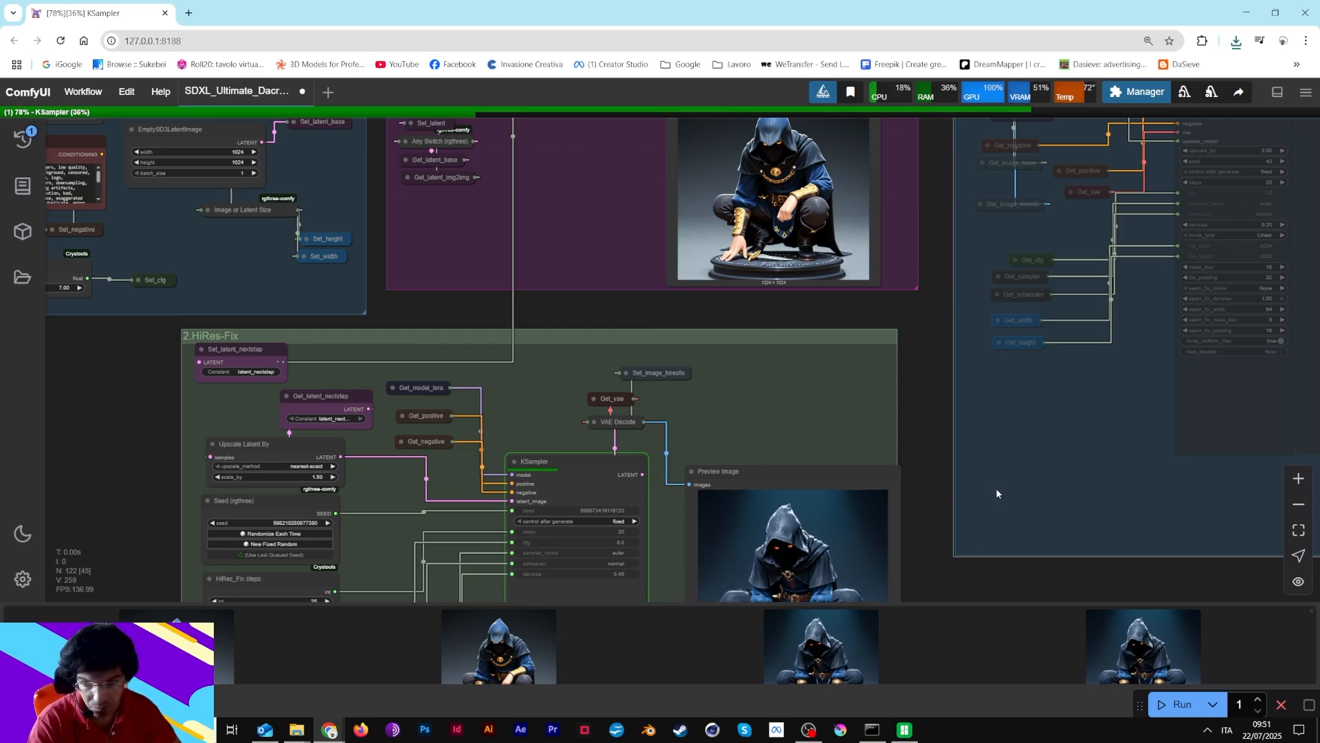
pyautogui.scroll(6, 914, 336)
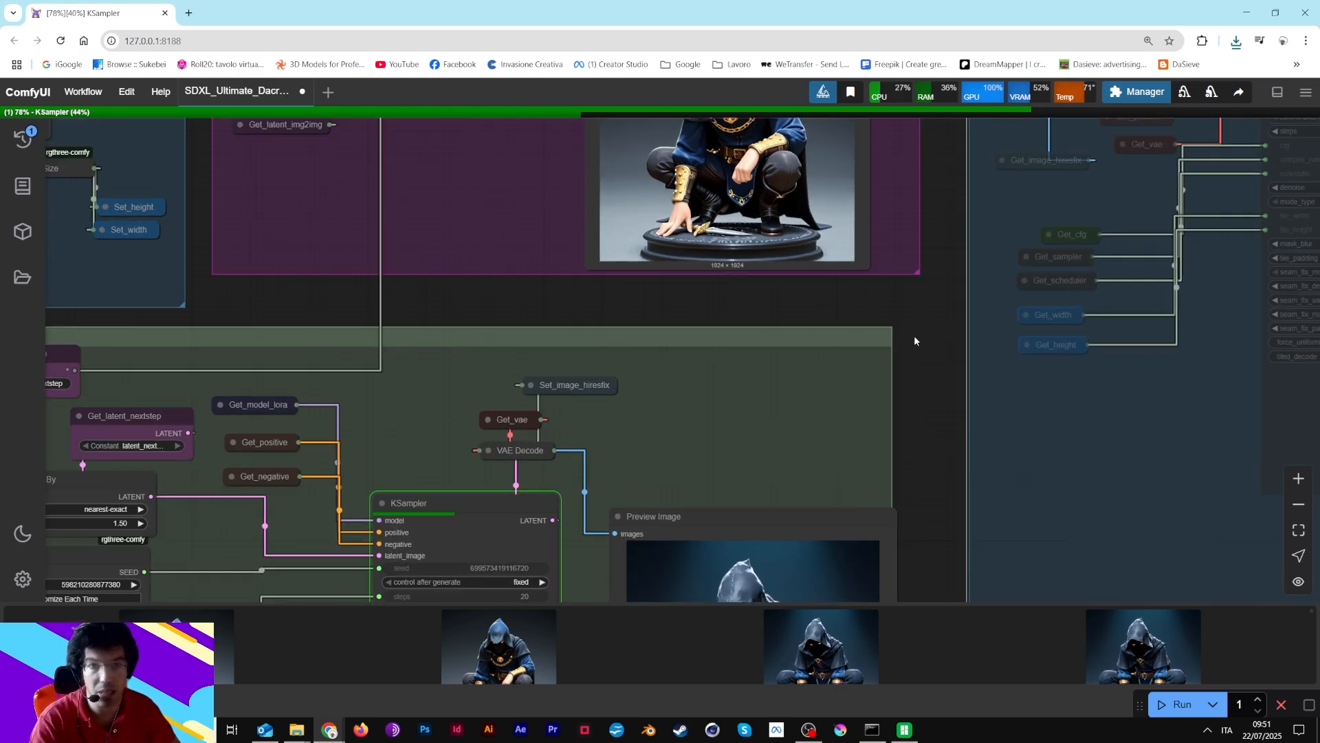
pyautogui.moveTo(844, 277); pyautogui.dragTo(889, 451)
pyautogui.scroll(4, 743, 265)
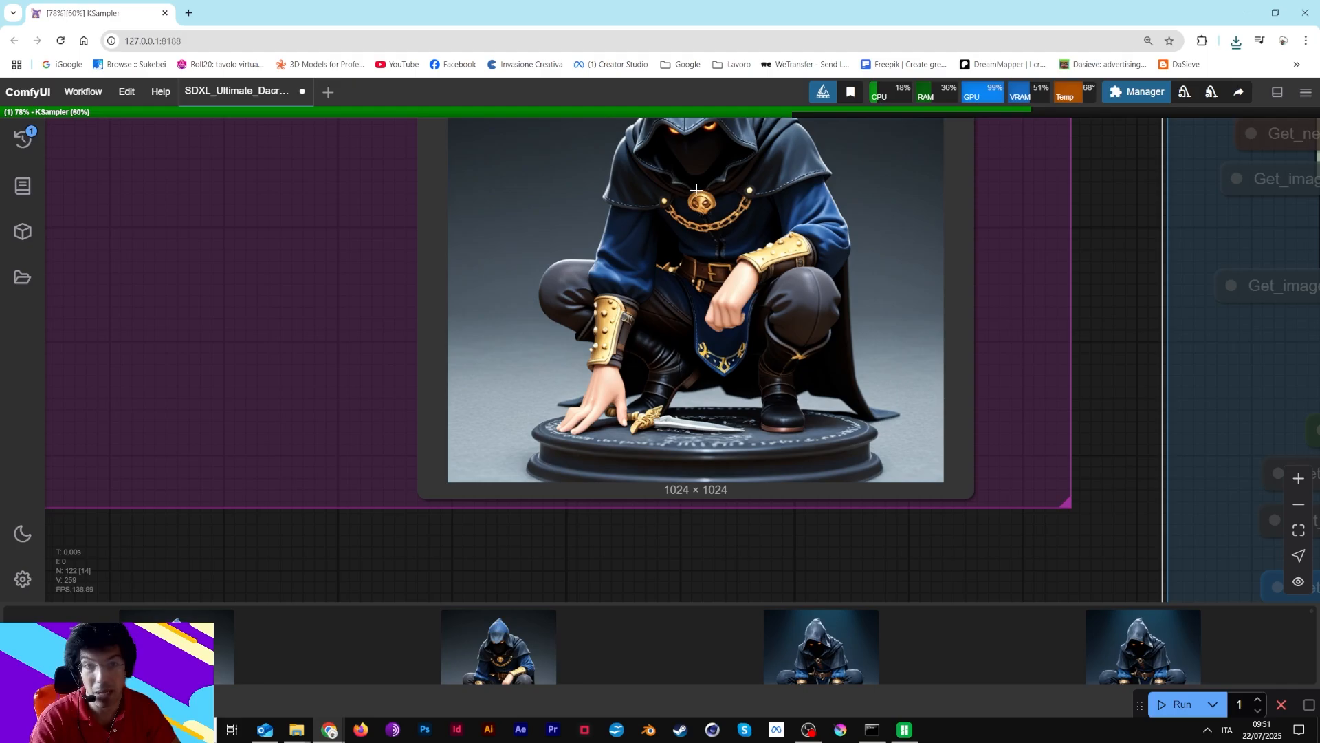
pyautogui.scroll(-7, 1046, 423)
pyautogui.moveTo(1034, 502); pyautogui.dragTo(939, 120)
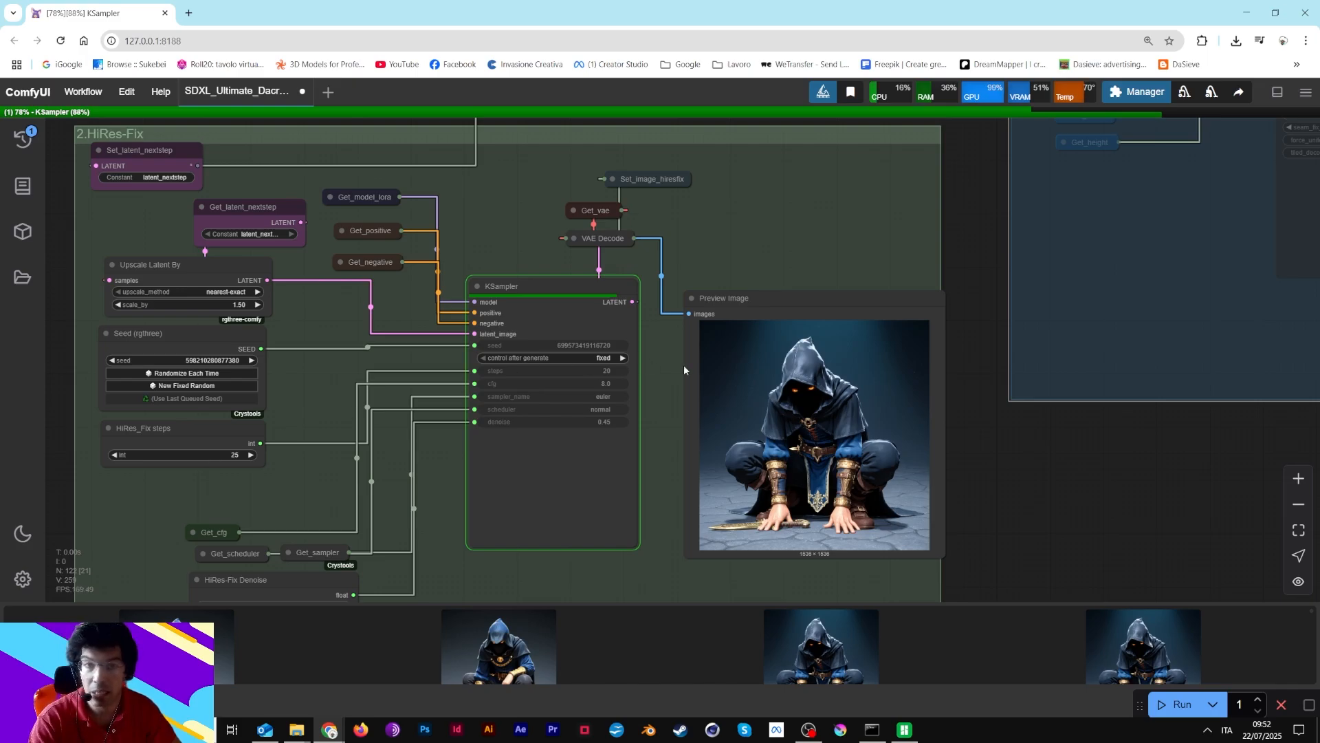
# Inspect the HiRes-Fix group's Preview Image up close and compare it with the First Image preview
pyautogui.scroll(4, 944, 455)
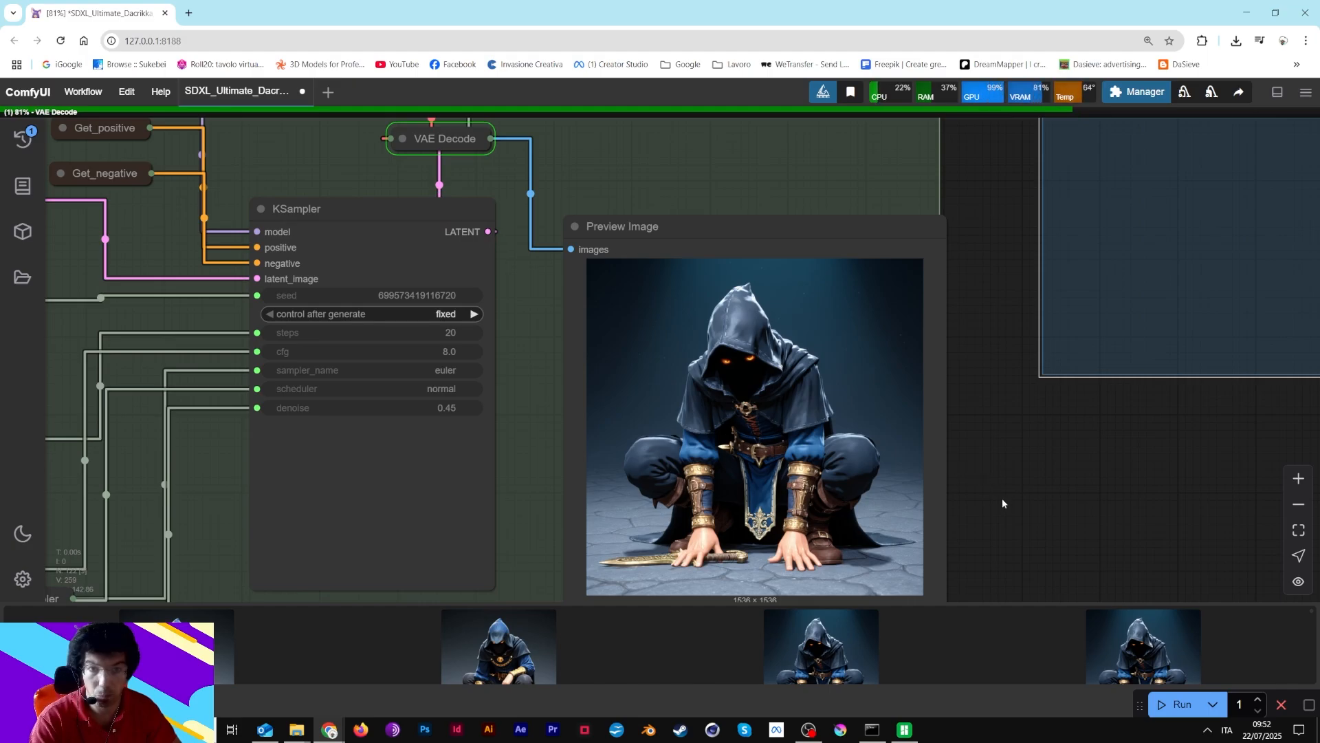
pyautogui.moveTo(1002, 503); pyautogui.dragTo(998, 406)
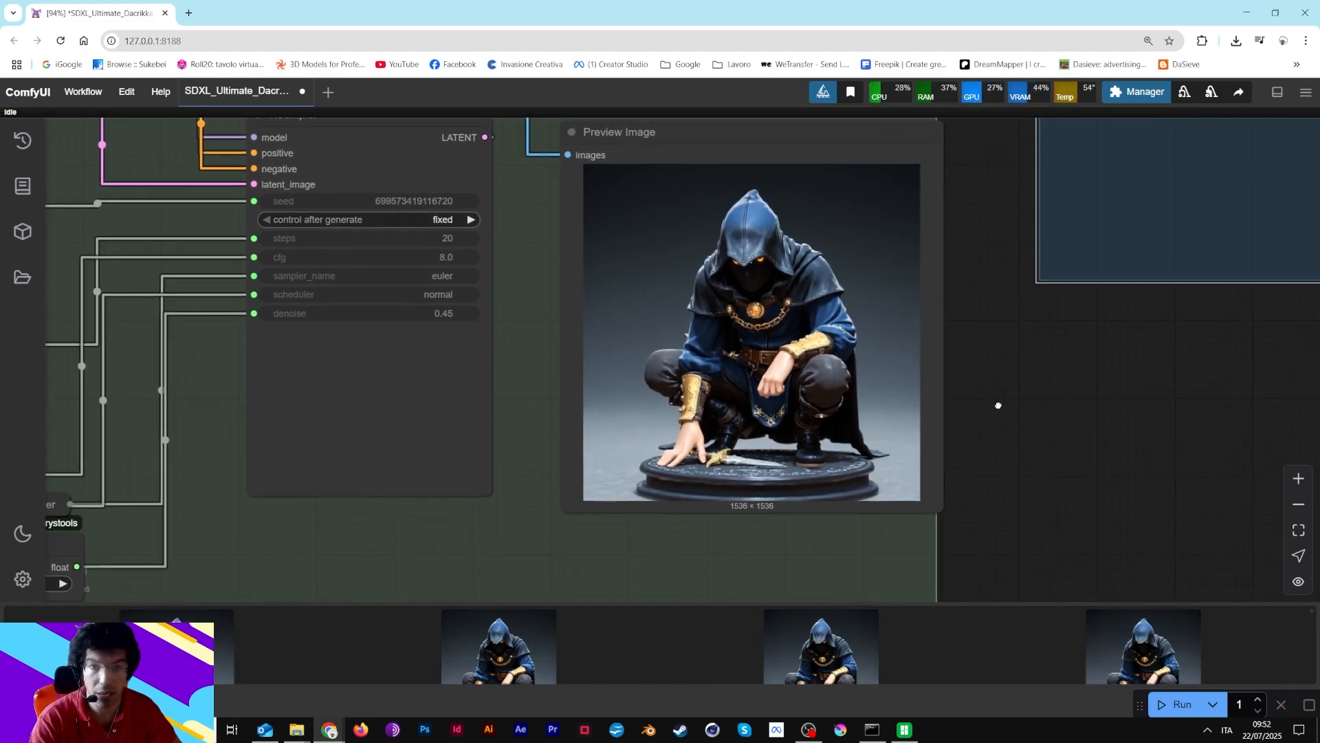
pyautogui.scroll(4, 997, 406)
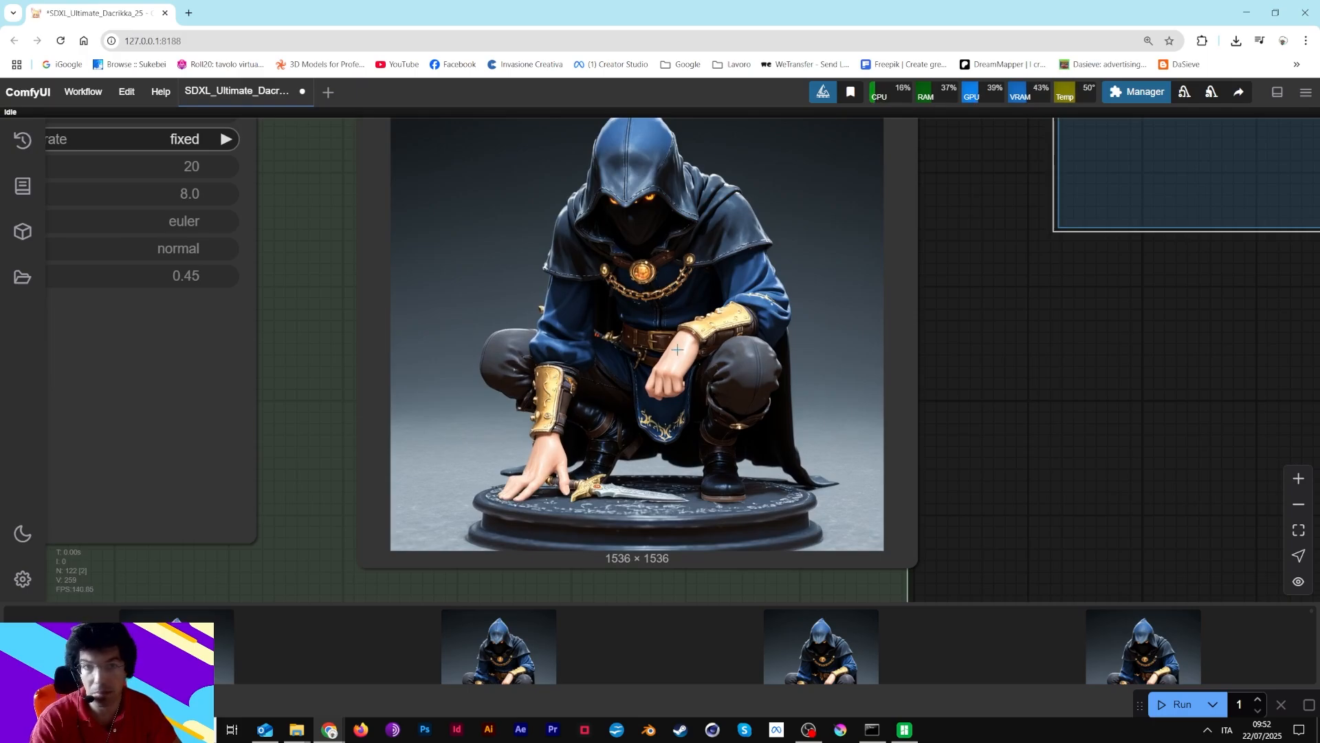
pyautogui.scroll(-4, 672, 348)
pyautogui.scroll(-4, 673, 348)
pyautogui.moveTo(826, 175); pyautogui.dragTo(806, 488)
pyautogui.moveTo(805, 257); pyautogui.dragTo(801, 365)
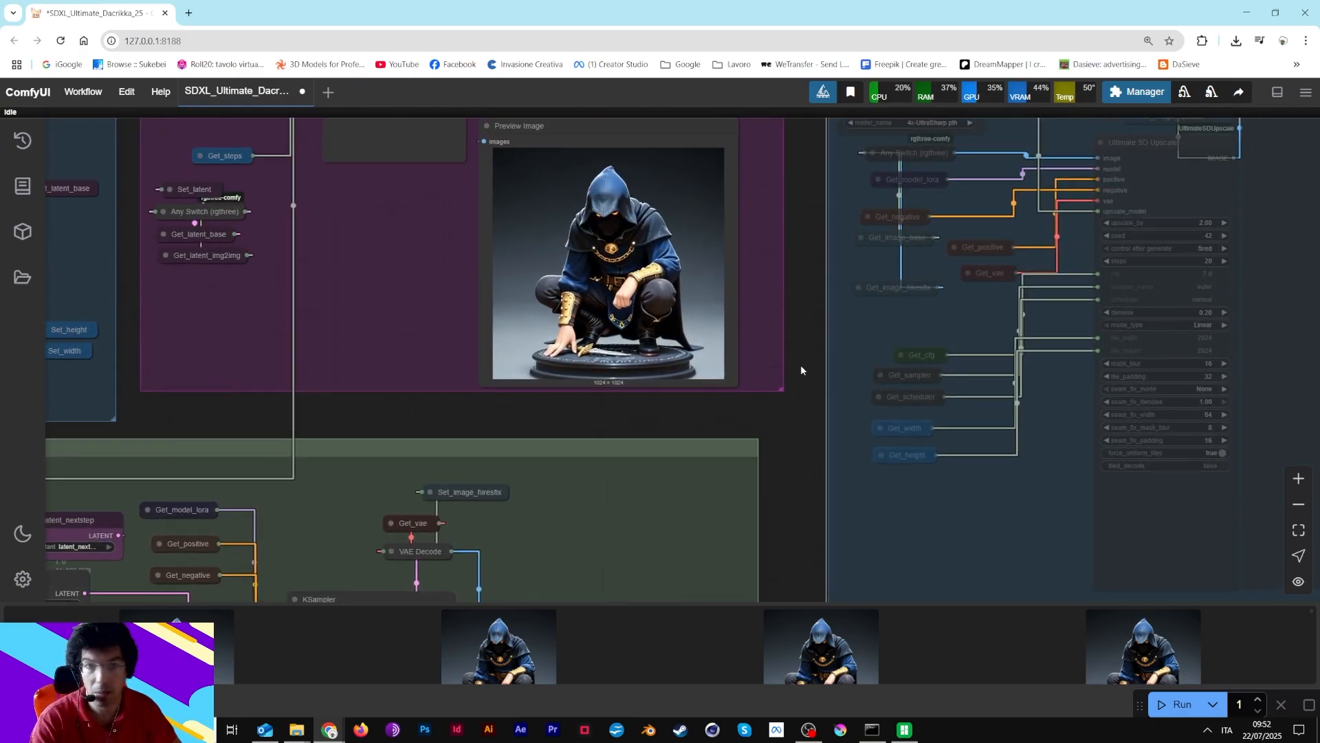
pyautogui.moveTo(798, 504); pyautogui.dragTo(879, 179)
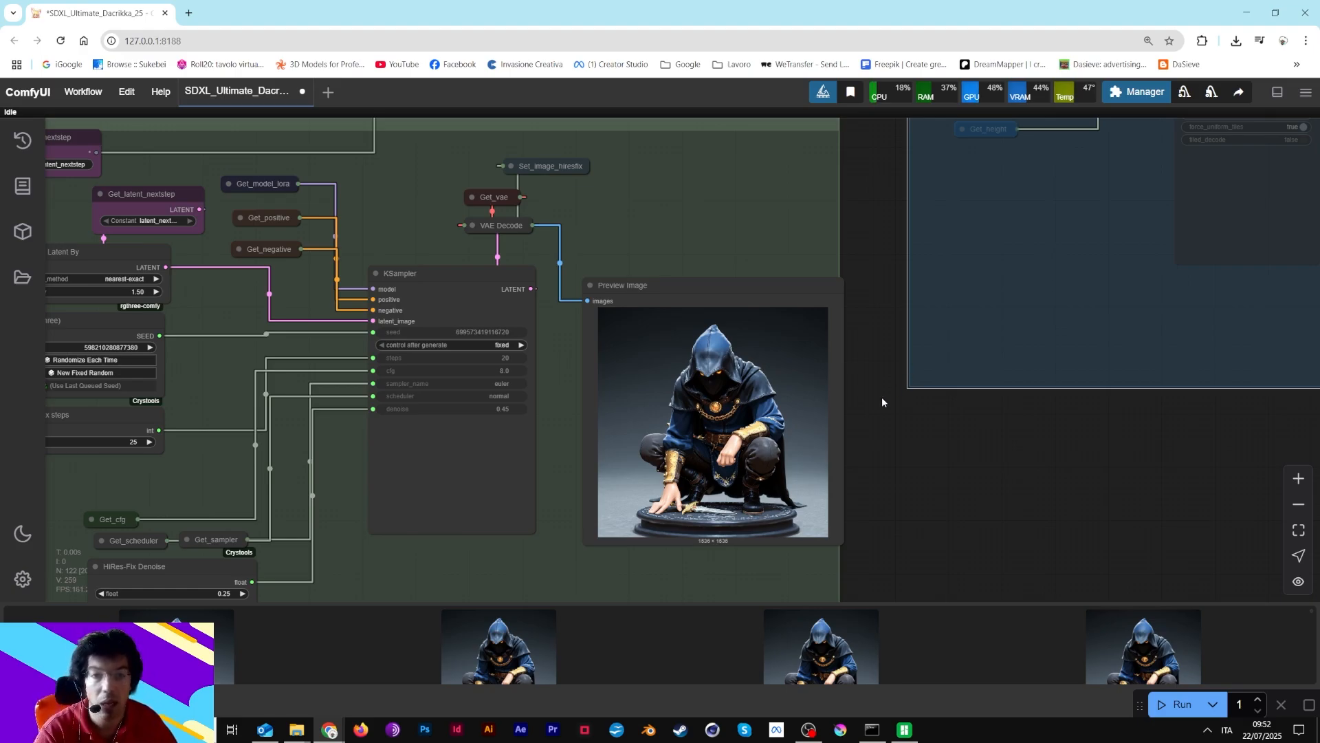
# View the earlier picture of the thief with both hands on the ground from the image feed, and close it
pyautogui.scroll(-3, 1106, 631)
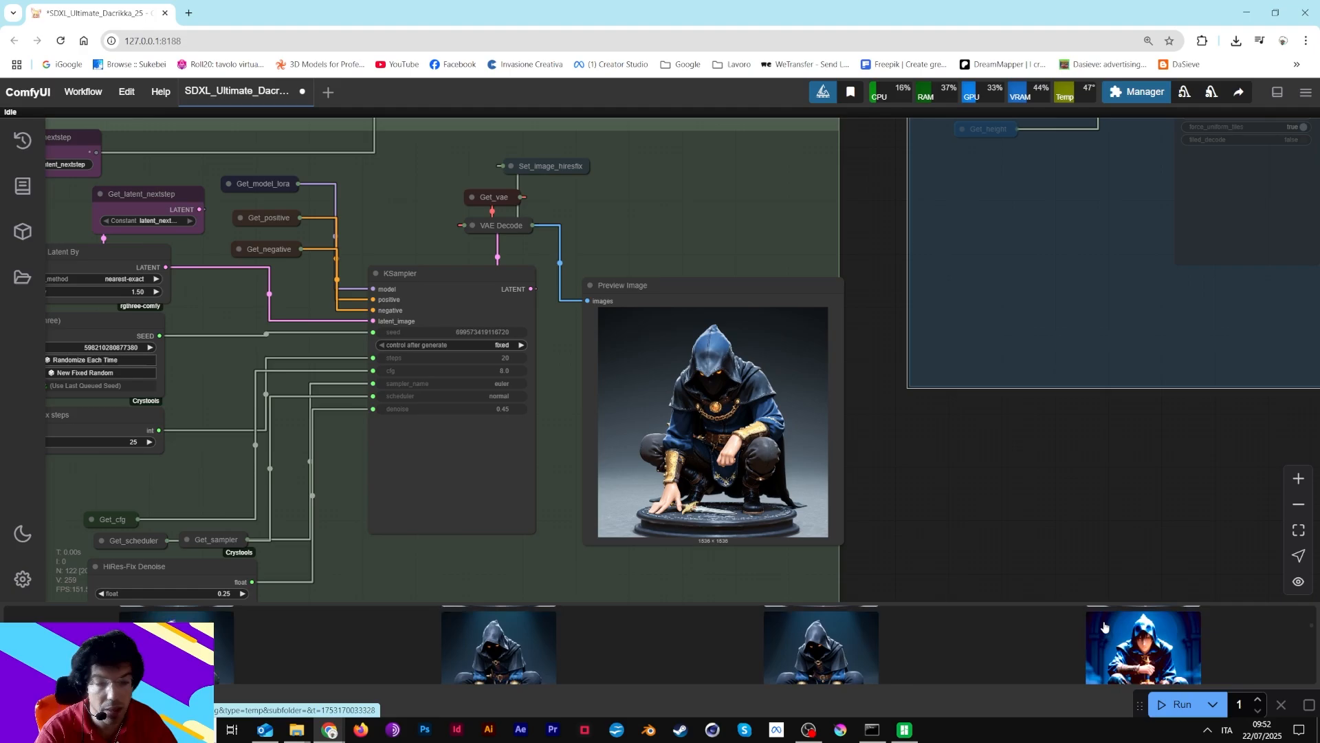
pyautogui.click(513, 657)
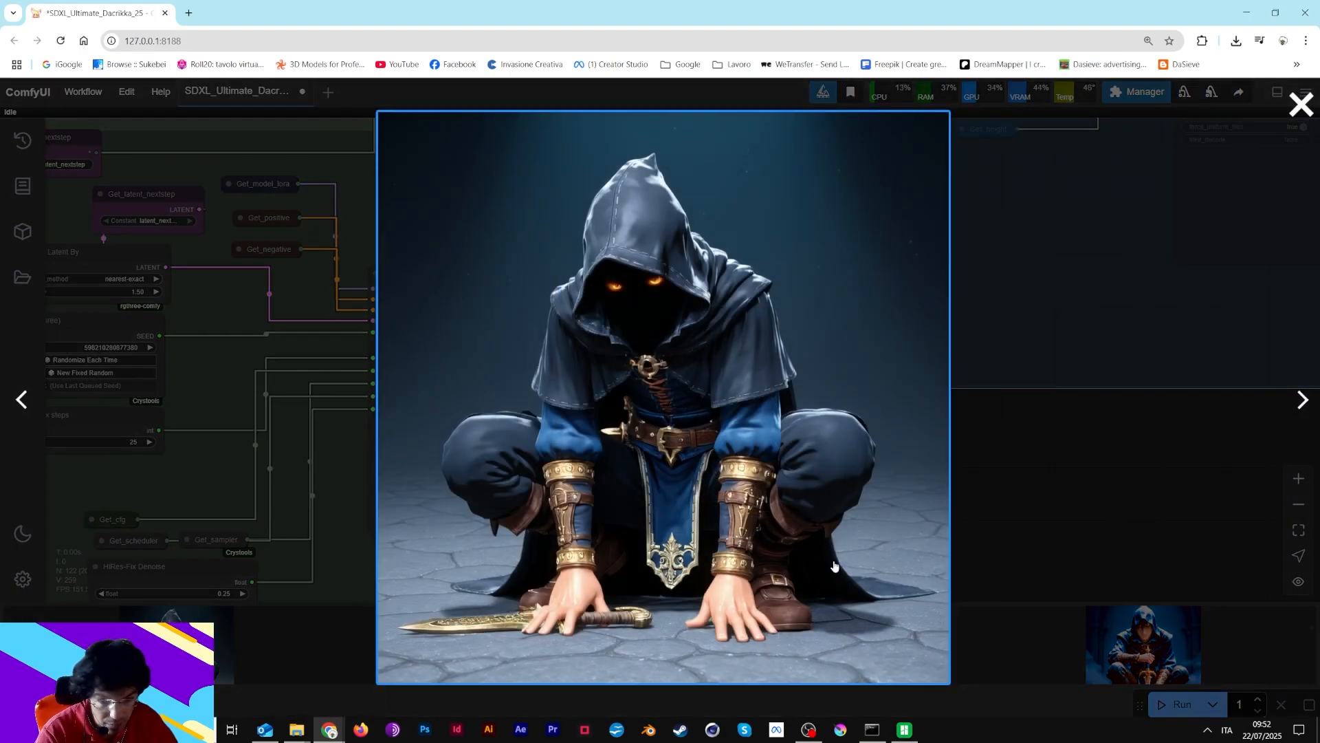
pyautogui.click(1062, 517)
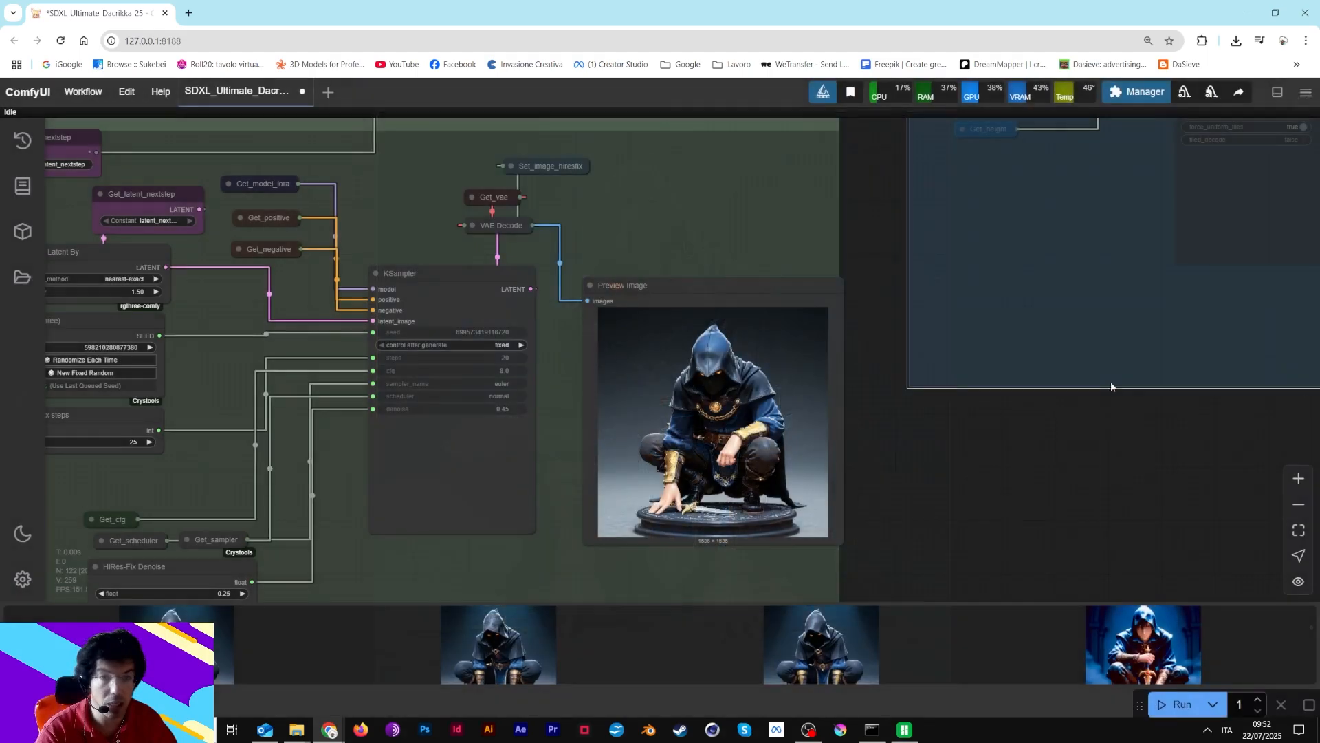
# Switch to Photoshop and open ComfyUI_temp_klskk_00004_.png from the Downloads folder
pyautogui.click(424, 738)
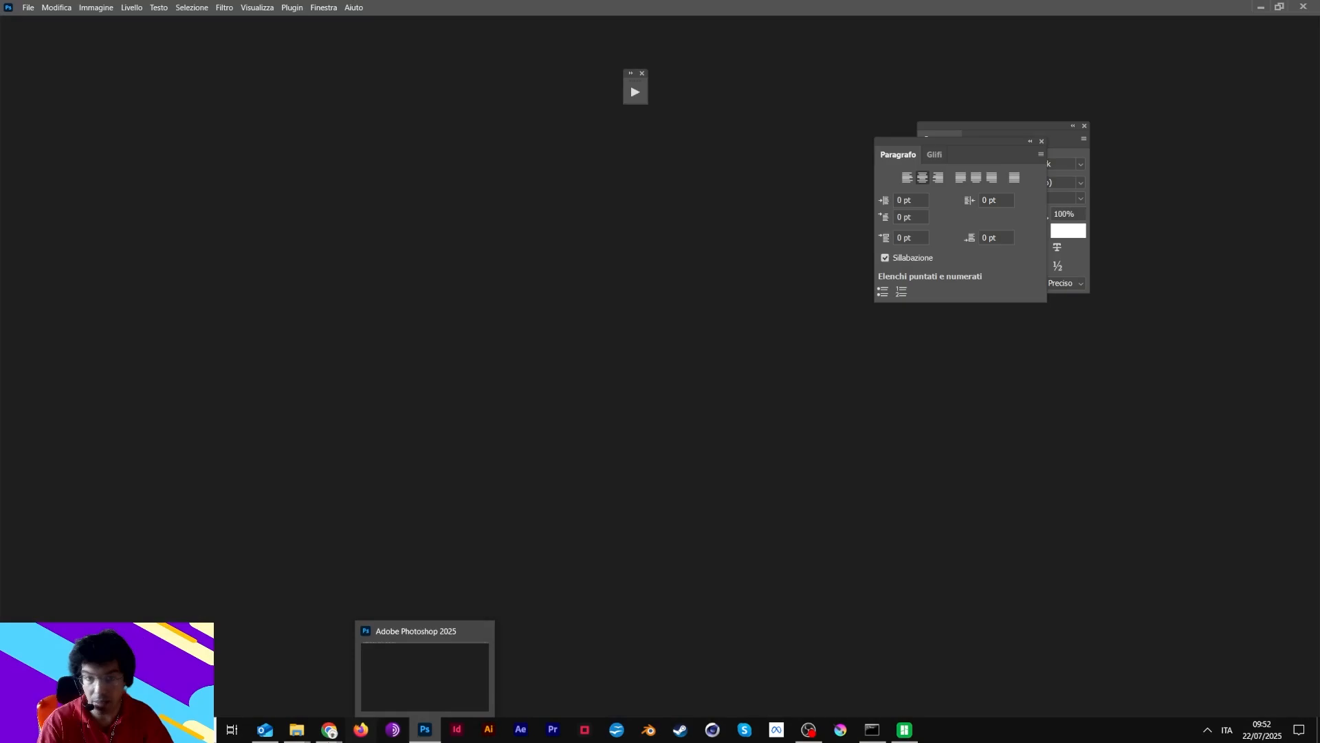
pyautogui.moveTo(289, 732)
pyautogui.click(348, 667)
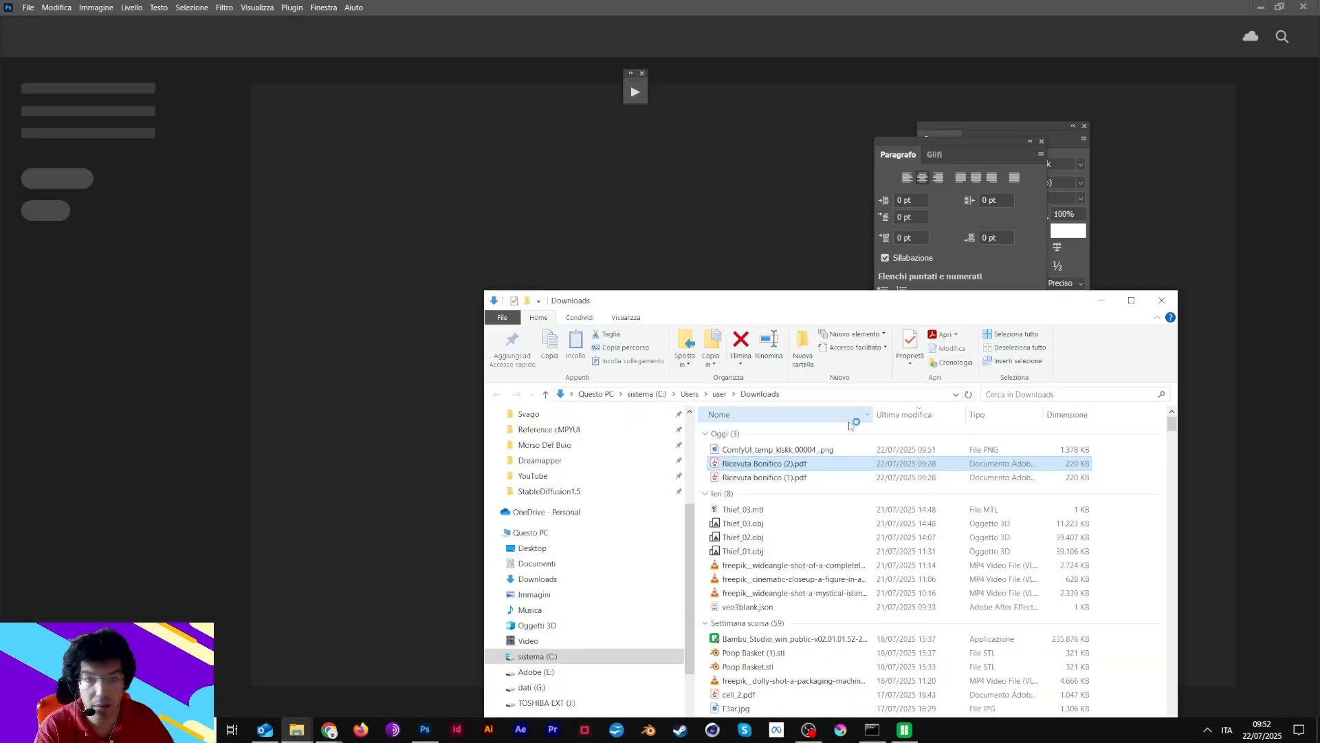
pyautogui.moveTo(777, 449); pyautogui.dragTo(330, 276)
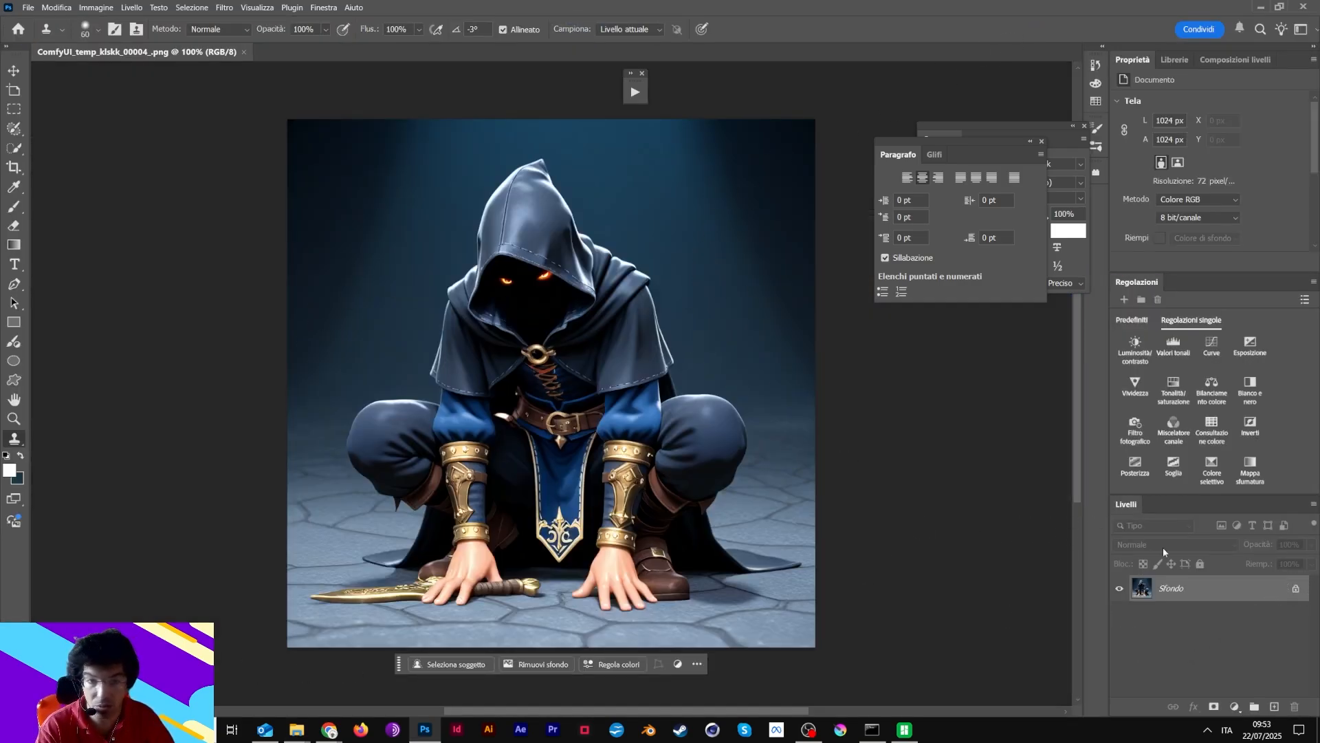
# Unlock the background layer and select the crouching thief with Select Subject
pyautogui.click(1294, 593)
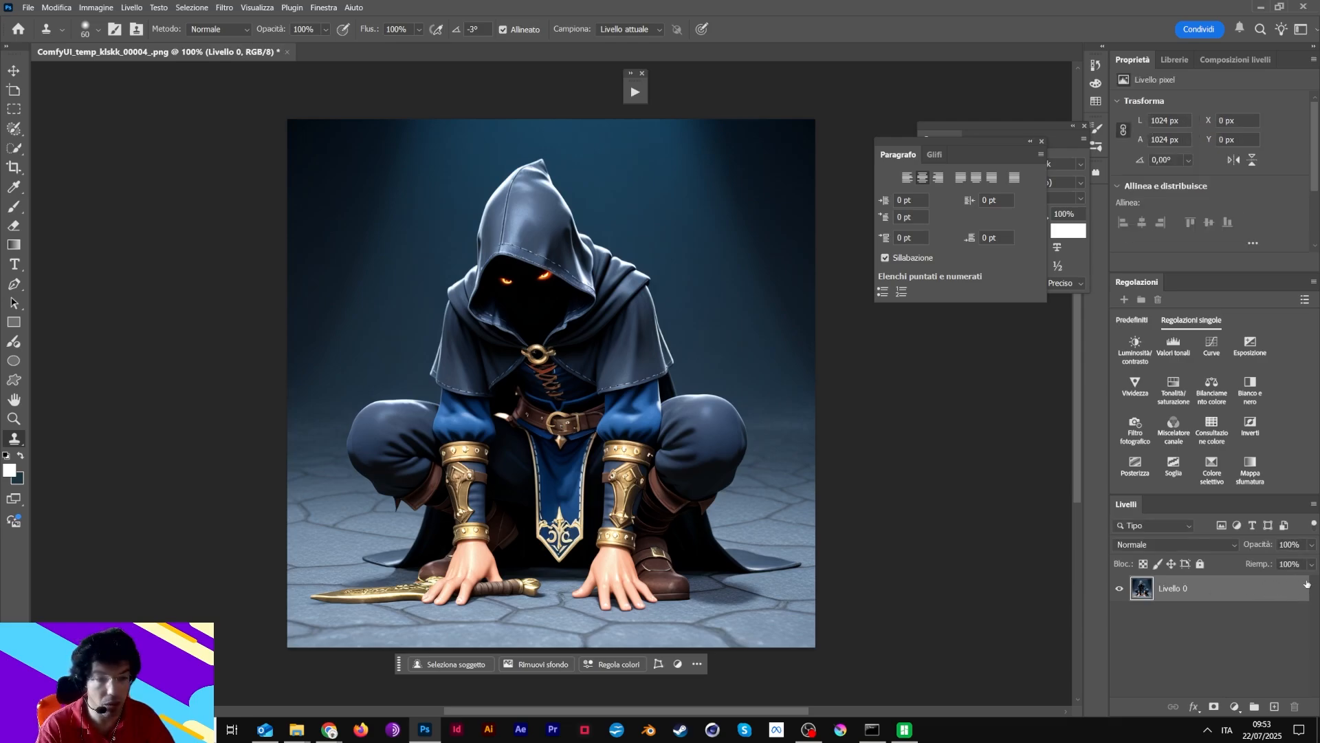
pyautogui.click(479, 669)
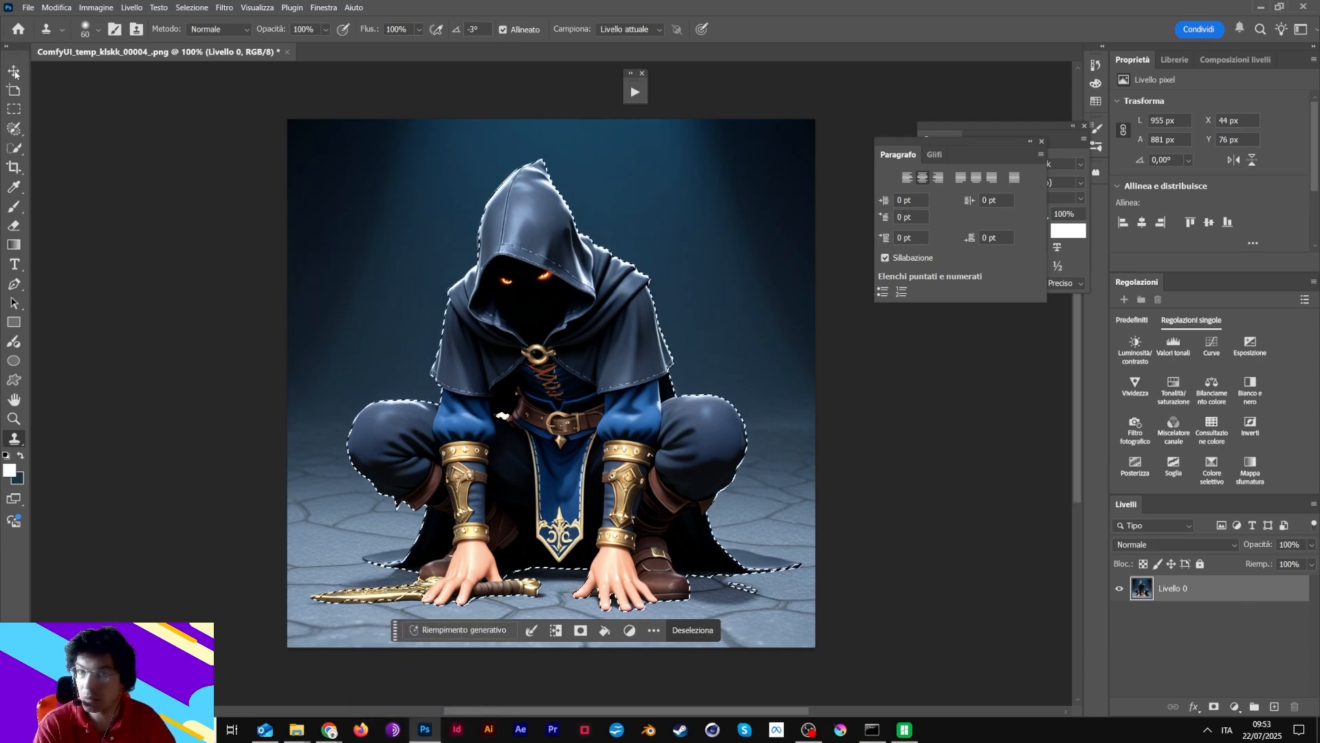
pyautogui.click(14, 71)
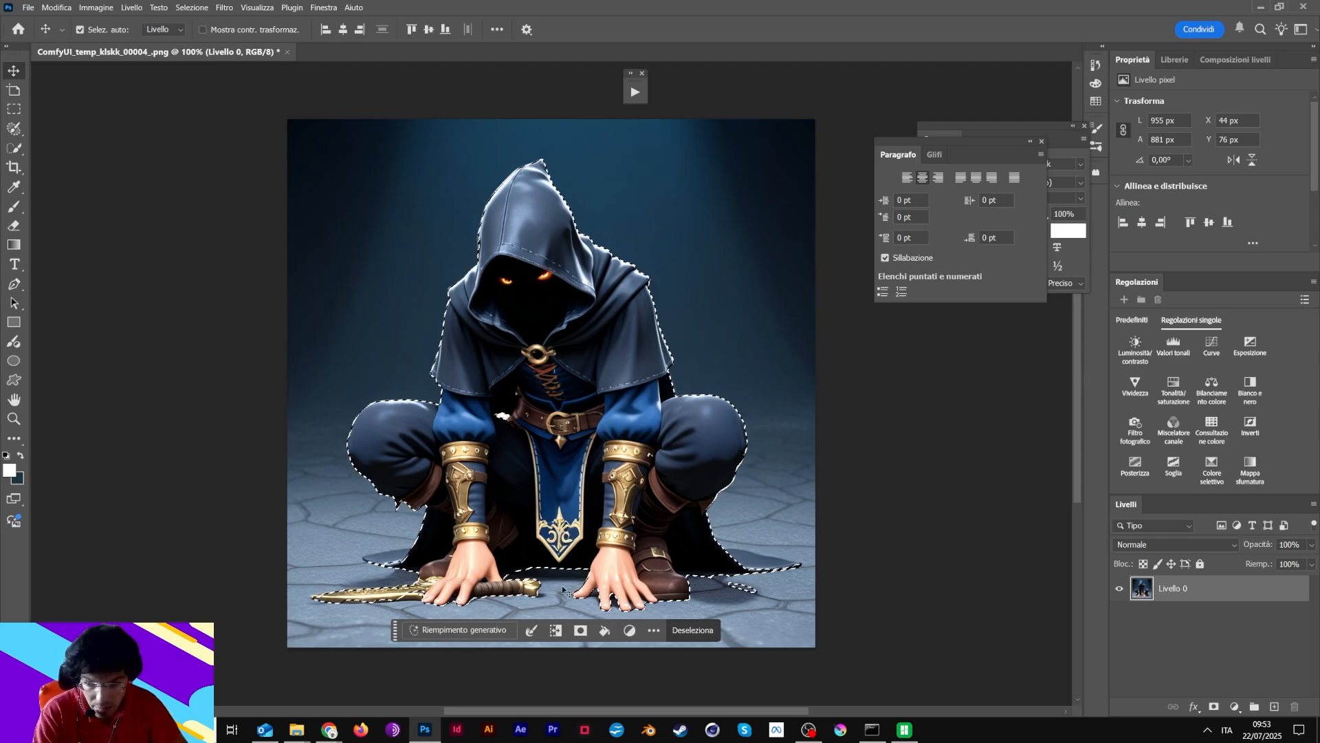
# Refine the selection around the dagger and the cape's edge with the Quick Selection tool, reducing its brush size to 18 px
pyautogui.click(13, 147)
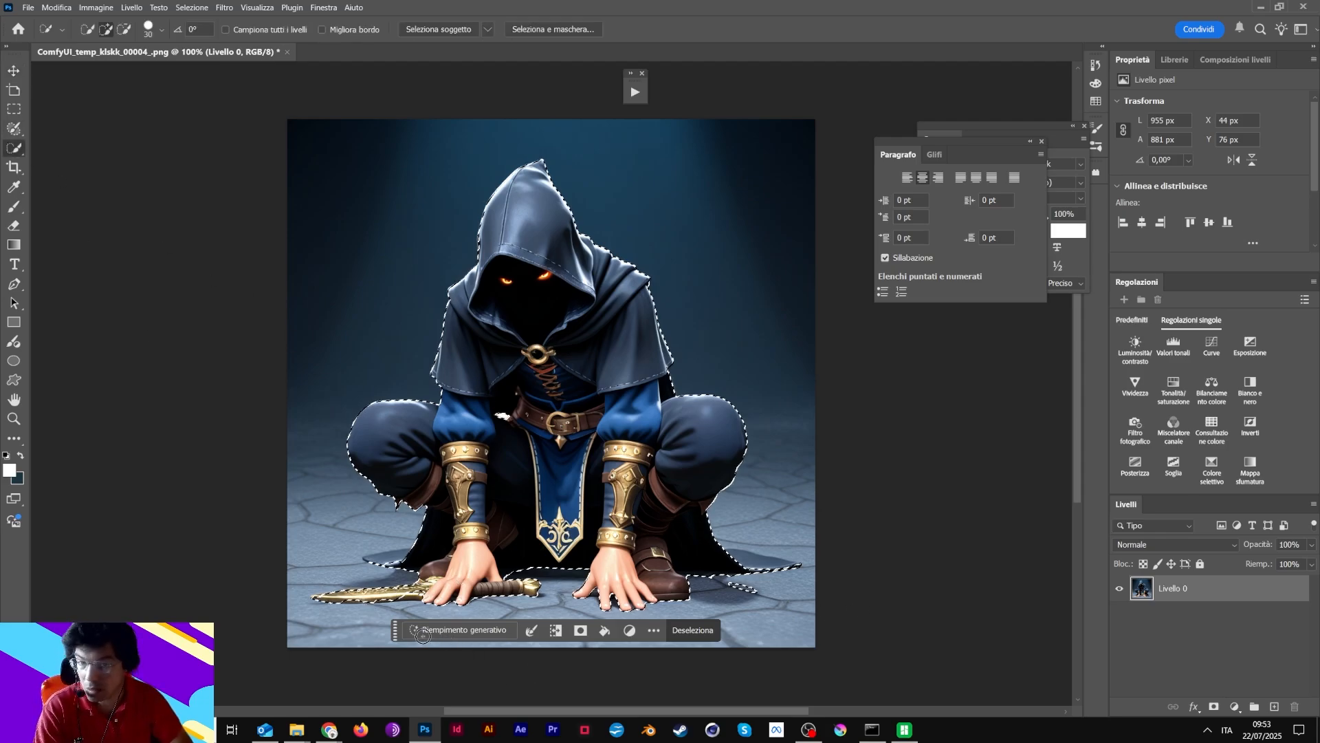
pyautogui.keyDown('alt'); pyautogui.moveTo(343, 599); pyautogui.dragTo(416, 594); pyautogui.keyUp('alt')
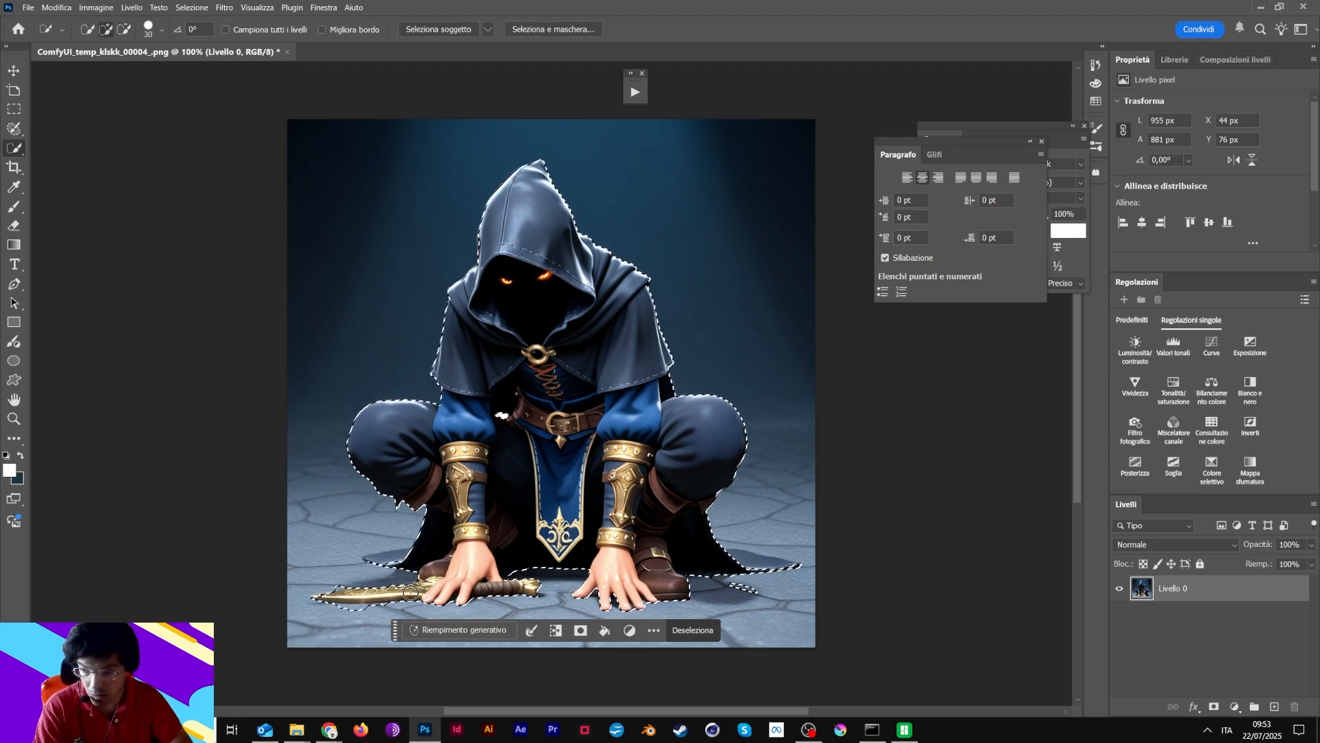
pyautogui.keyDown('alt'); pyautogui.moveTo(320, 610); pyautogui.dragTo(390, 612); pyautogui.keyUp('alt')
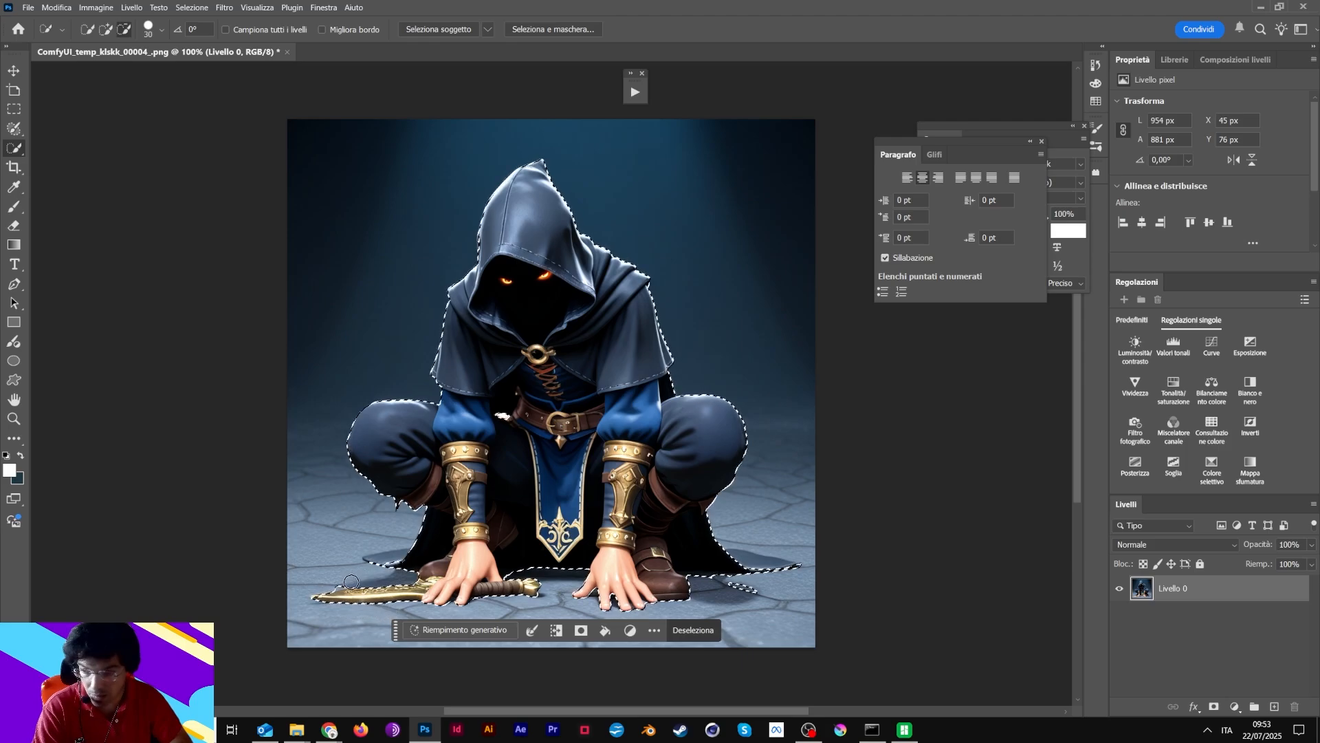
pyautogui.click(161, 30)
pyautogui.moveTo(102, 69); pyautogui.dragTo(94, 69)
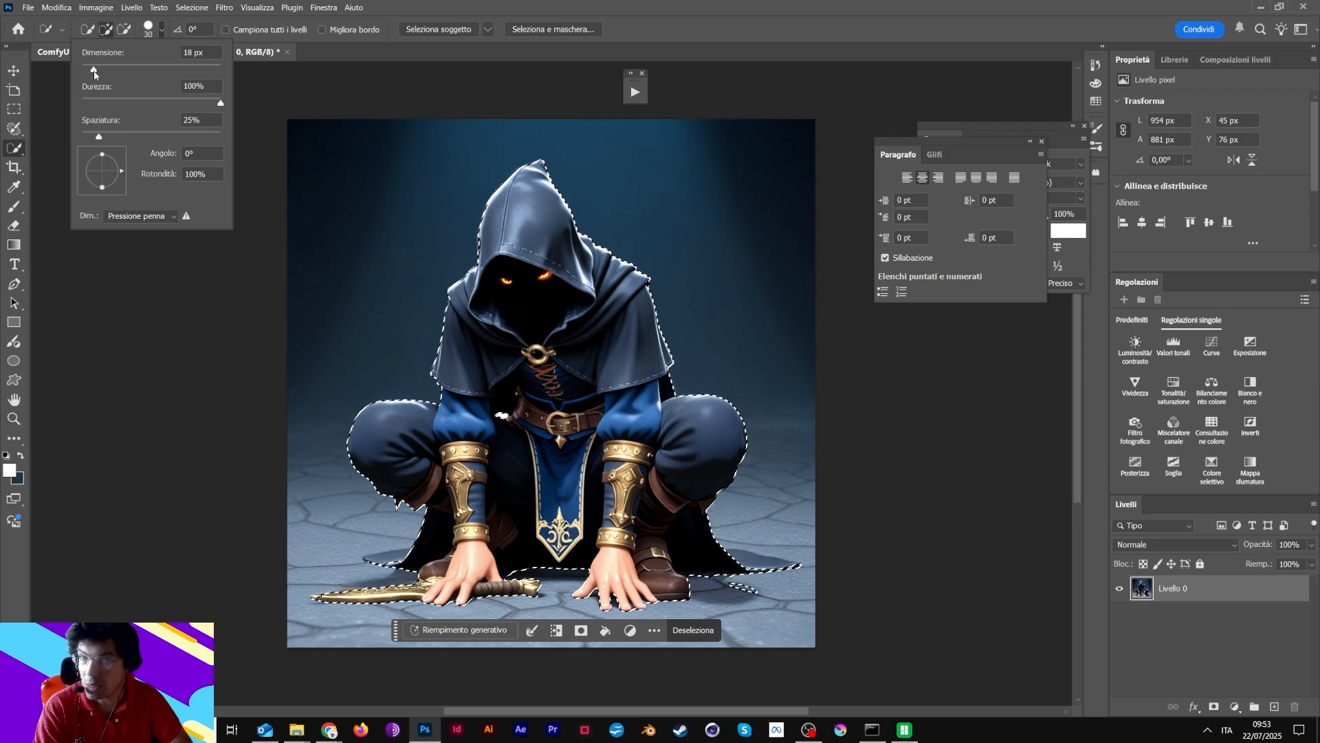
pyautogui.click(347, 597)
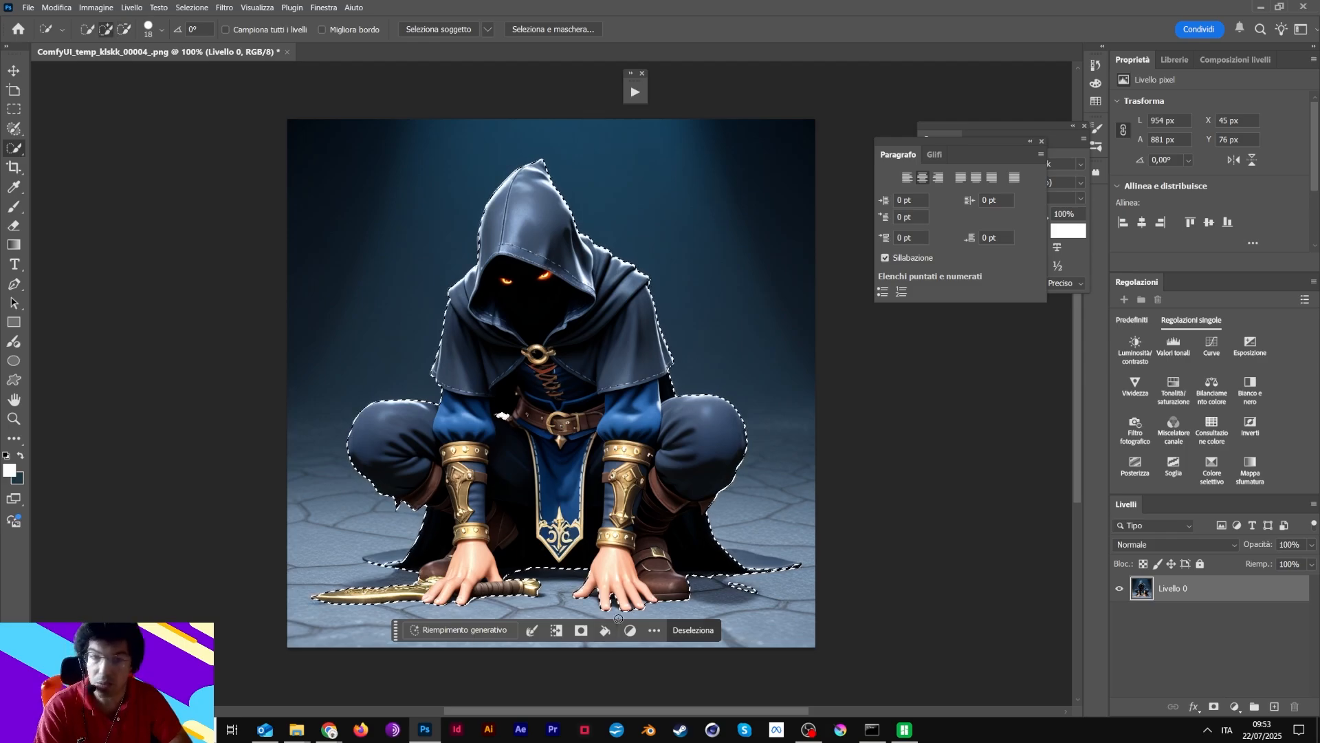
pyautogui.moveTo(735, 587)
pyautogui.keyDown('alt'); pyautogui.mouseDown()
pyautogui.moveTo(753, 590)
pyautogui.moveTo(735, 554)
pyautogui.mouseUp(); pyautogui.keyUp('alt')
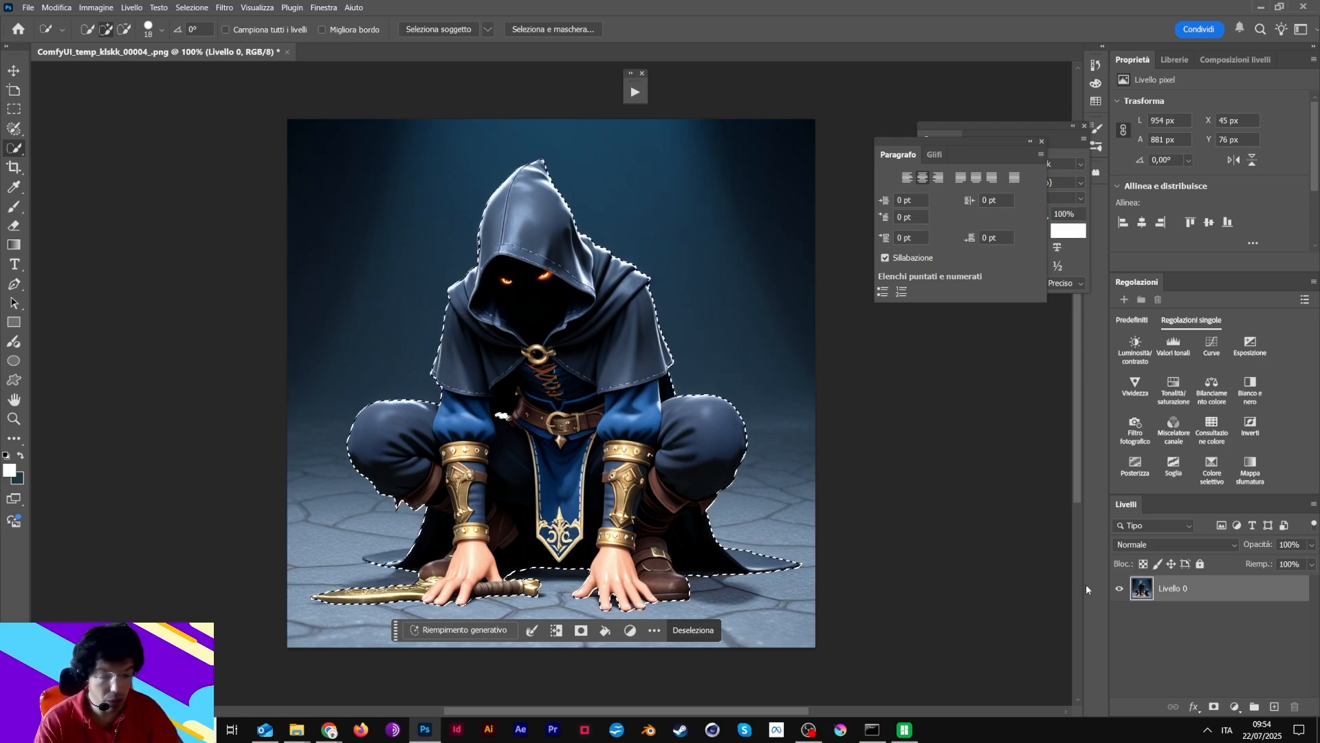
pyautogui.hotkey('ctrl', 'i')
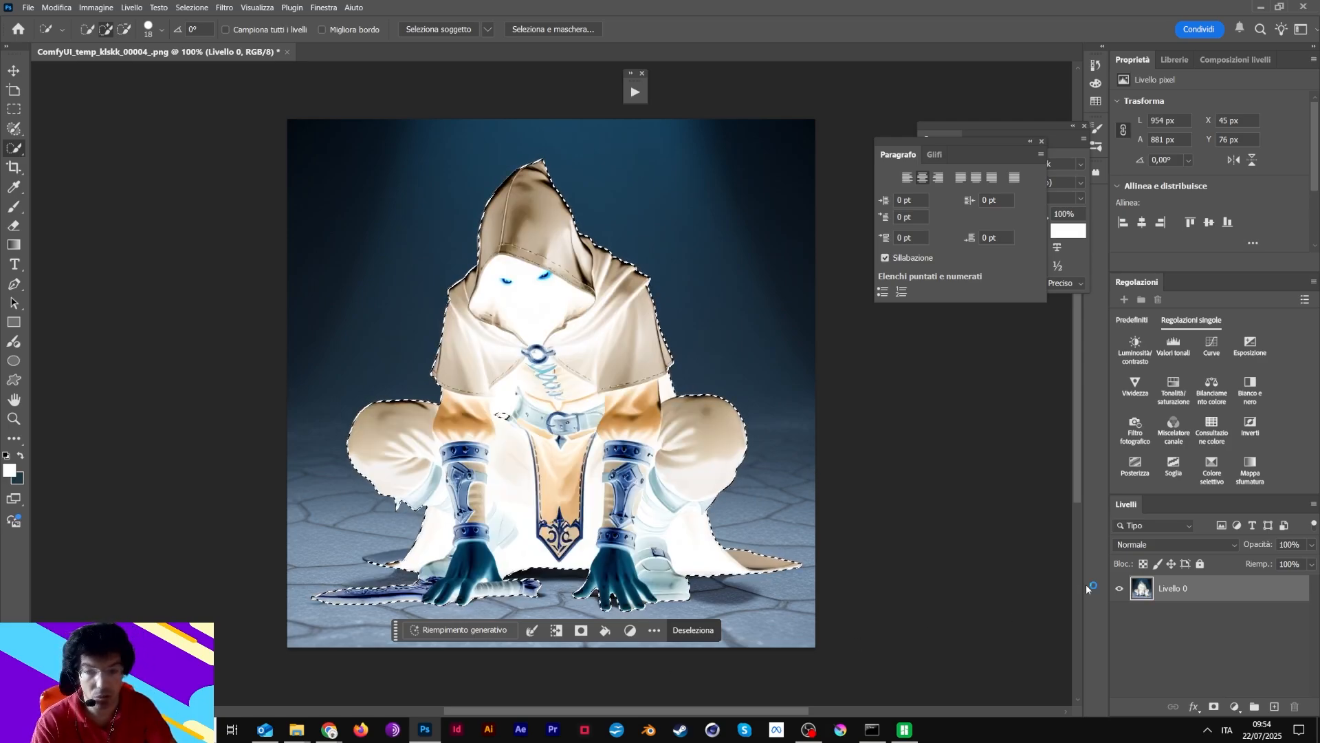
pyautogui.hotkey('ctrl', 'z')
pyautogui.hotkey('ctrl', 'shift', 'i')
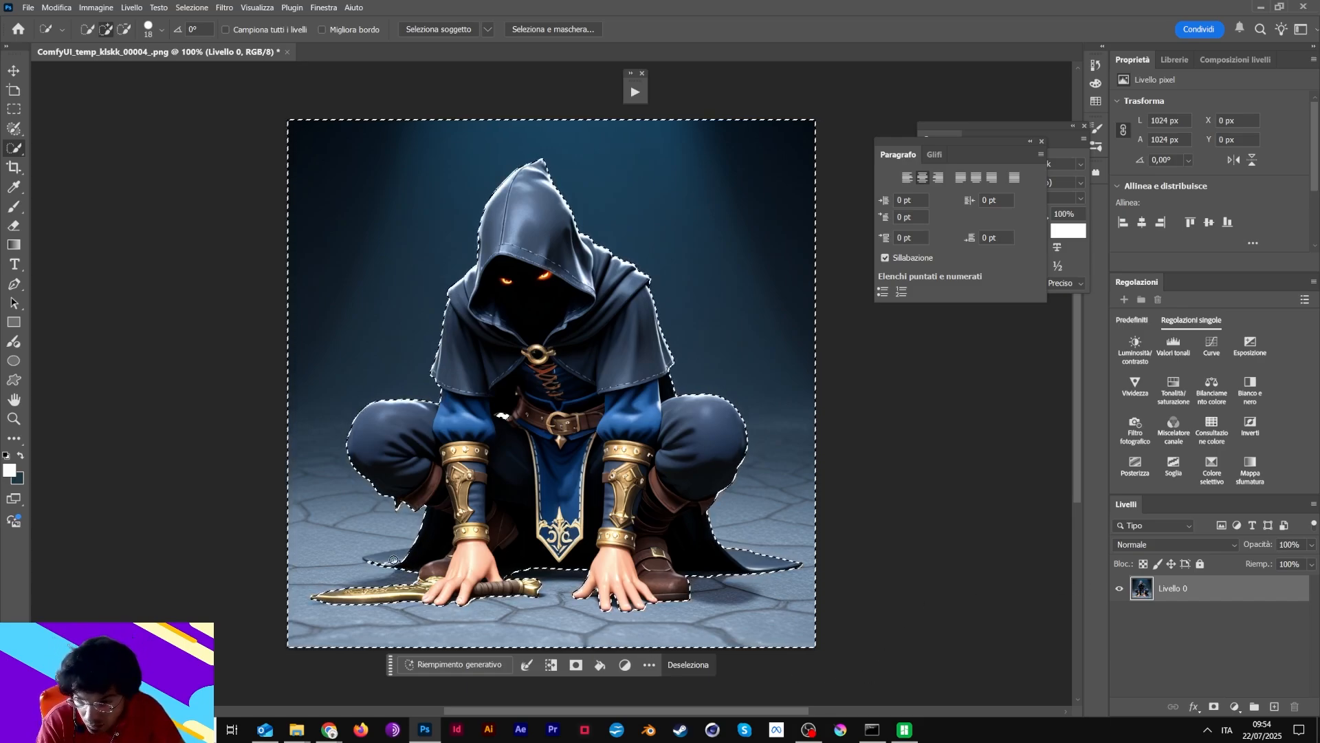
pyautogui.hotkey('ctrl', 'shift', 'i')
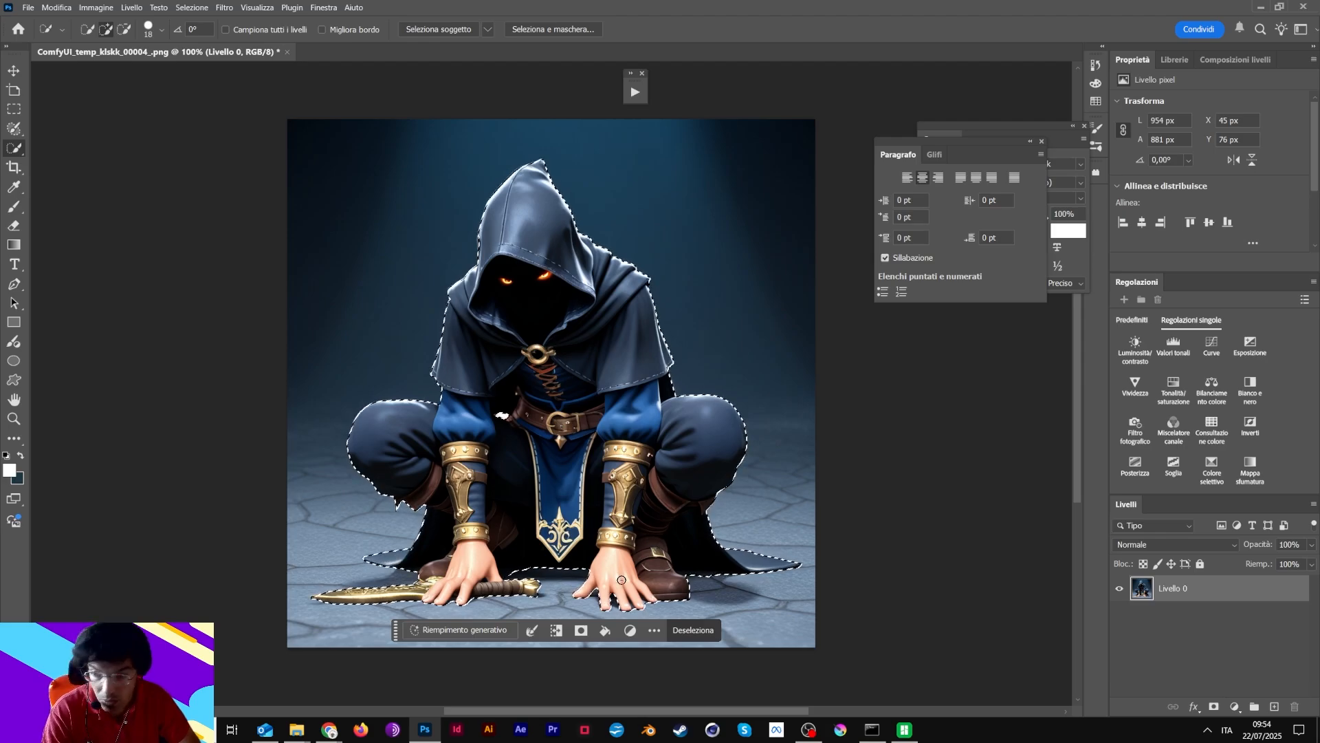
pyautogui.hotkey('ctrl', 'shift', 'i')
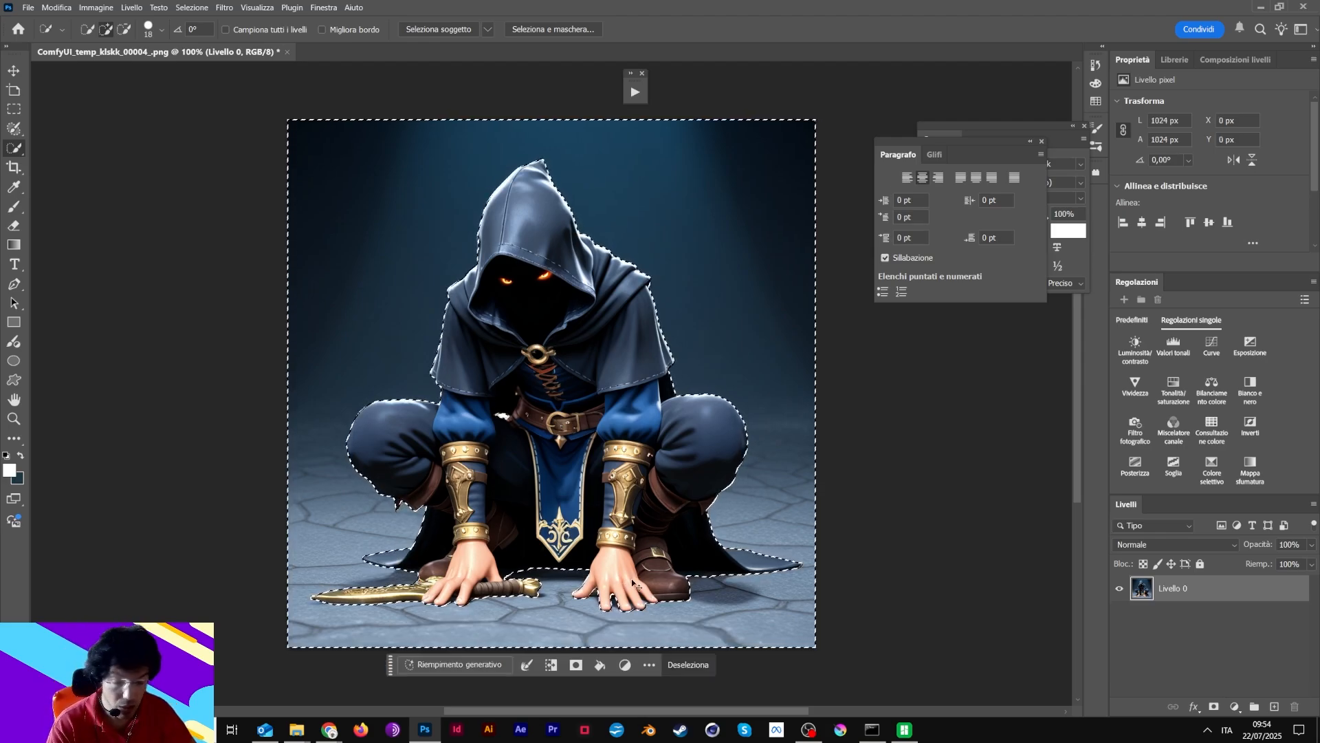
pyautogui.hotkey('ctrl', 'd')
pyautogui.hotkey('ctrl', 'j')
pyautogui.hotkey('ctrl', 'z')
pyautogui.hotkey('ctrl', 'z')
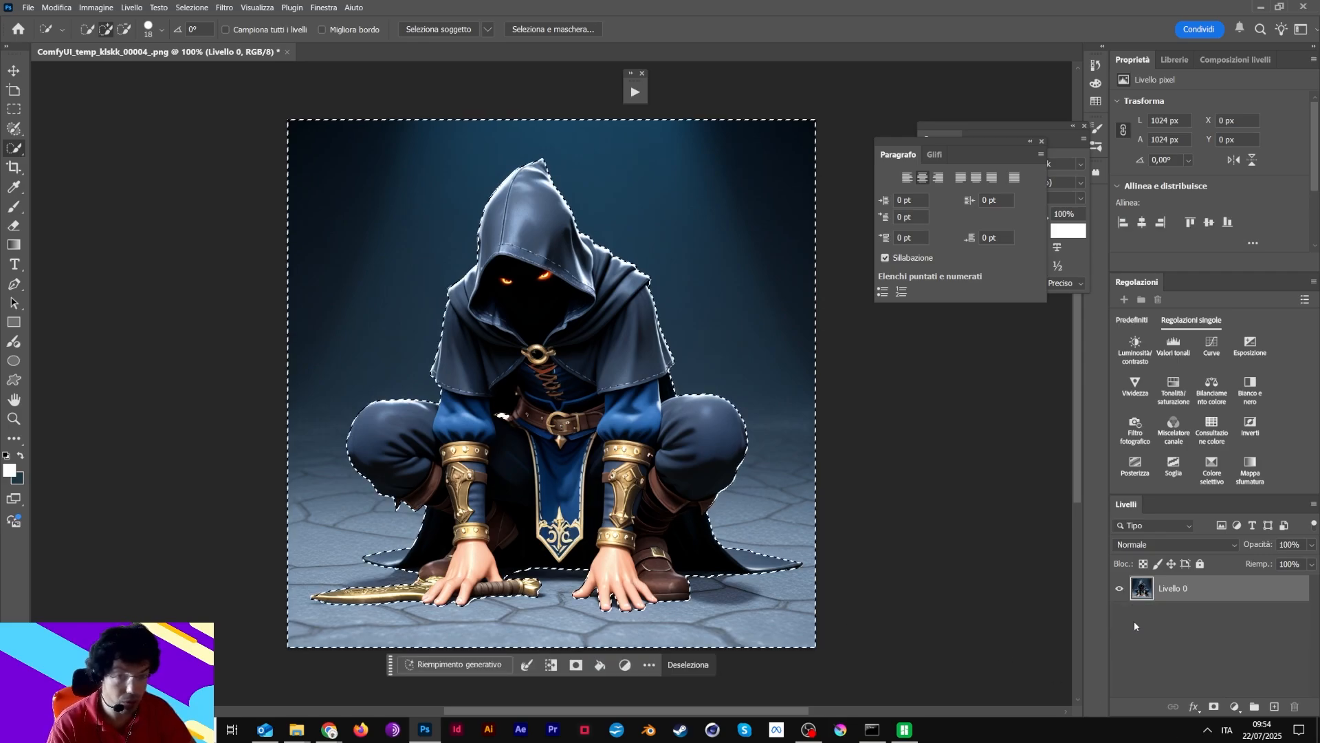
# Copy the selected thief figure onto a new layer above the original picture
pyautogui.hotkey('ctrl', 'j')
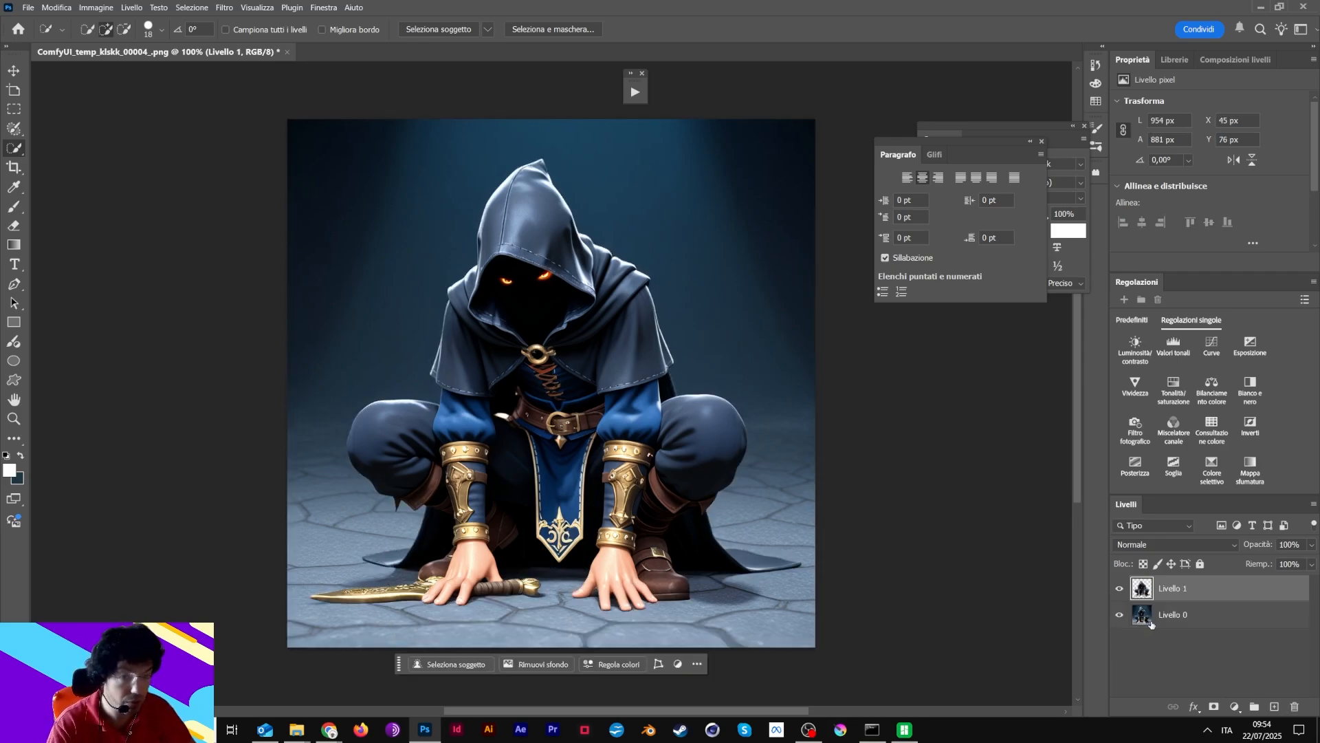
# Hide the original picture layer and set up saving a copy of the isolated thief in JPEG format
pyautogui.click(1119, 615)
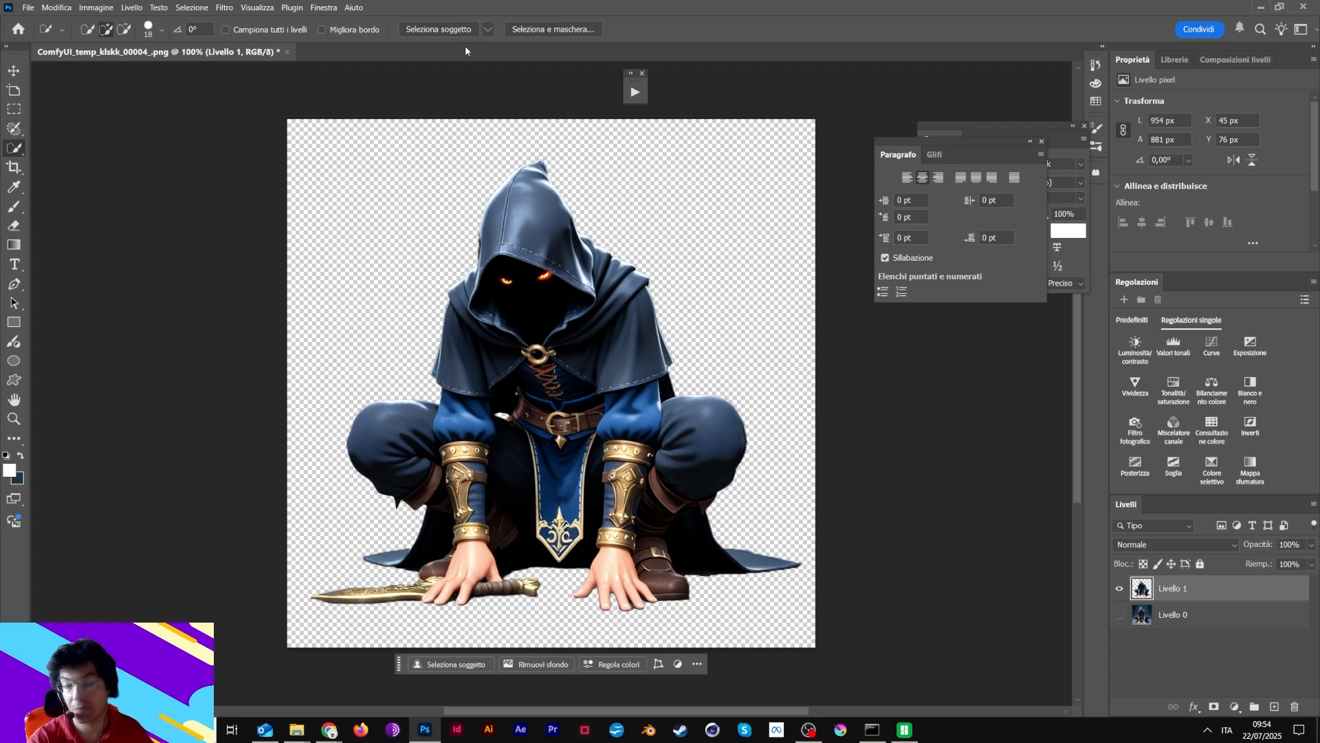
pyautogui.click(27, 8)
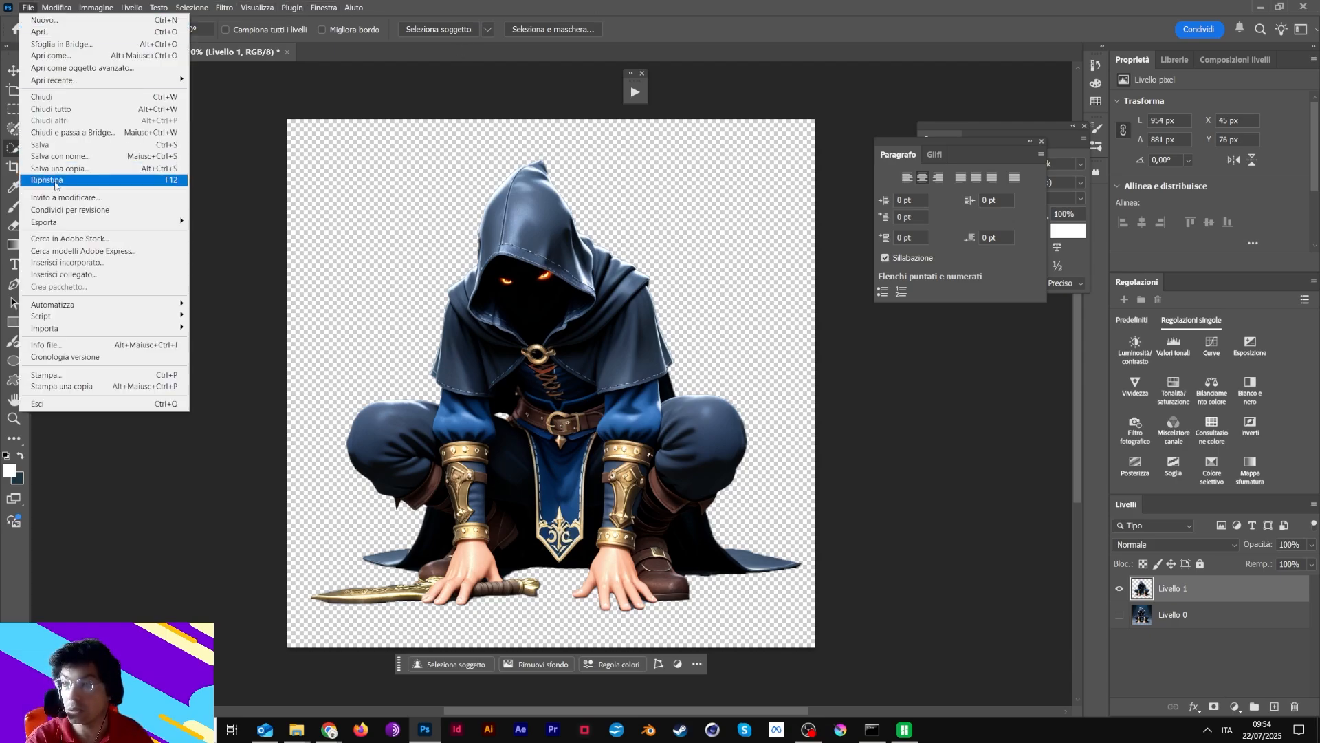
pyautogui.click(59, 157)
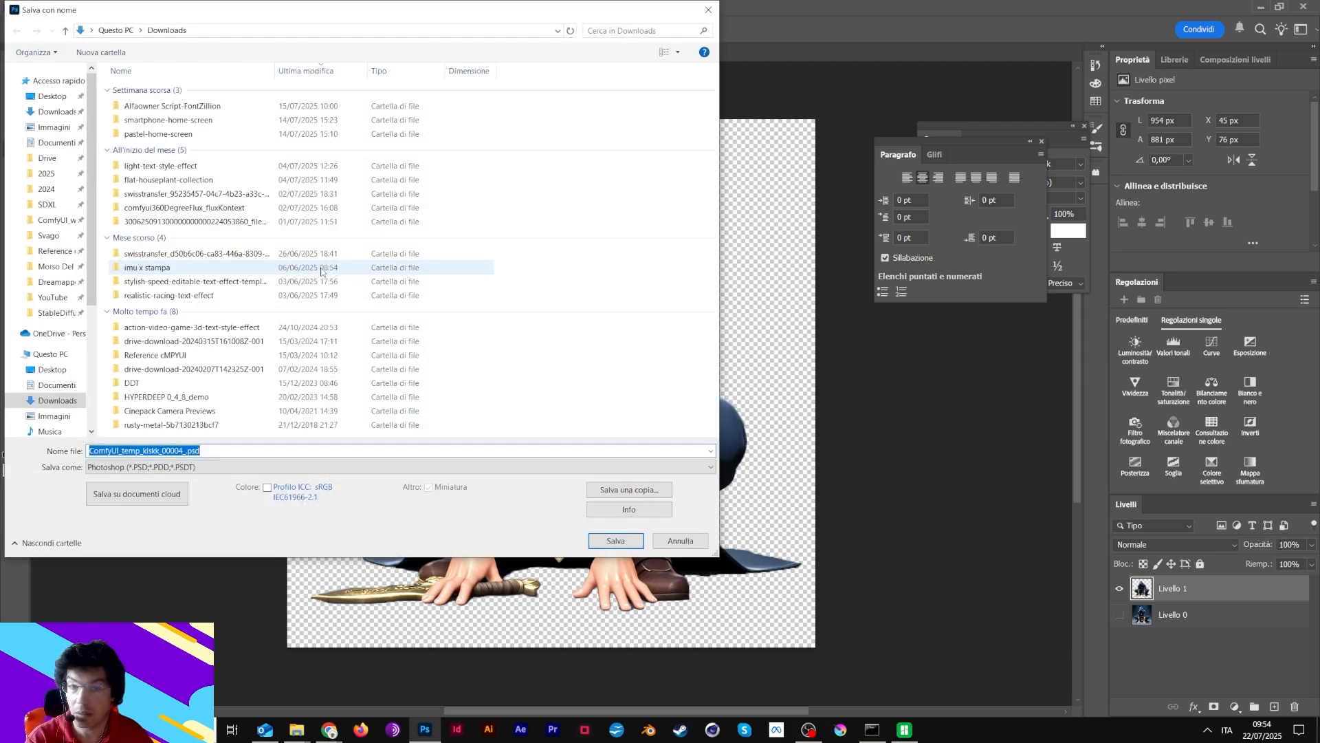
pyautogui.click(186, 468)
pyautogui.click(657, 441)
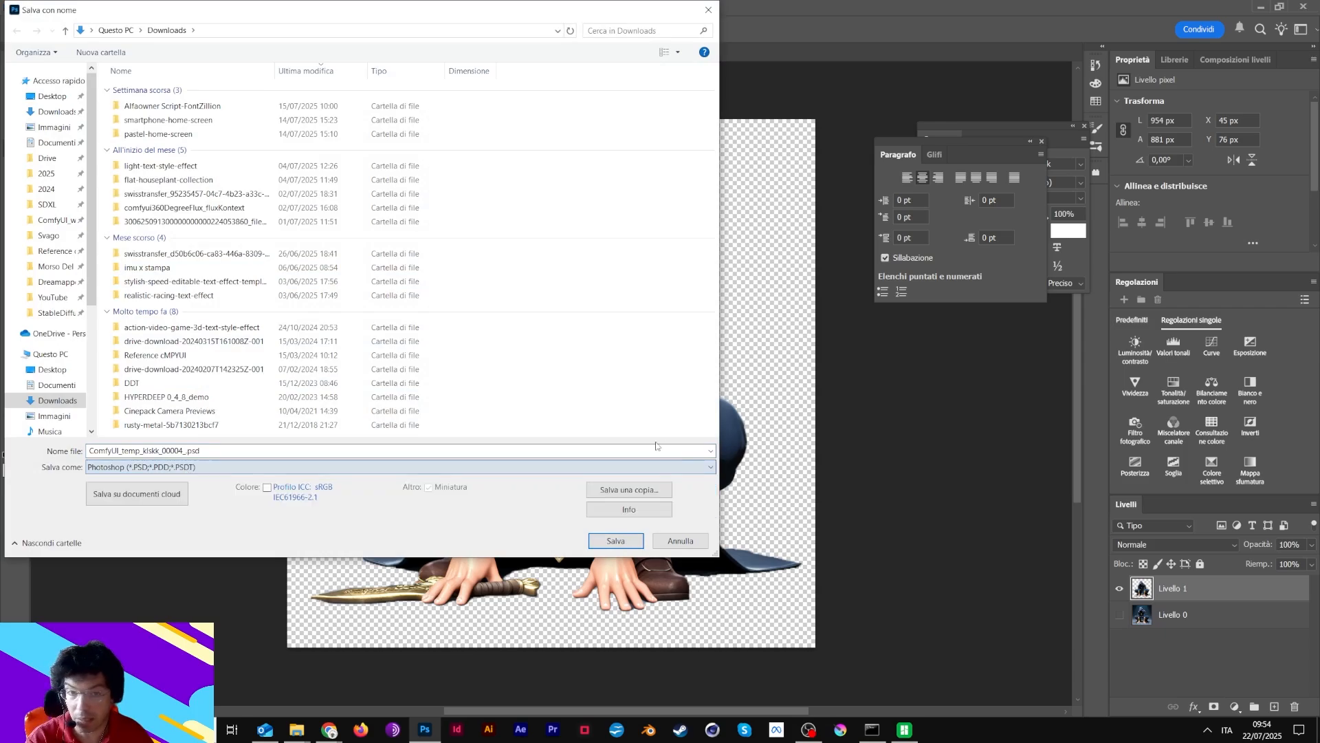
pyautogui.click(646, 487)
pyautogui.click(132, 472)
pyautogui.click(132, 470)
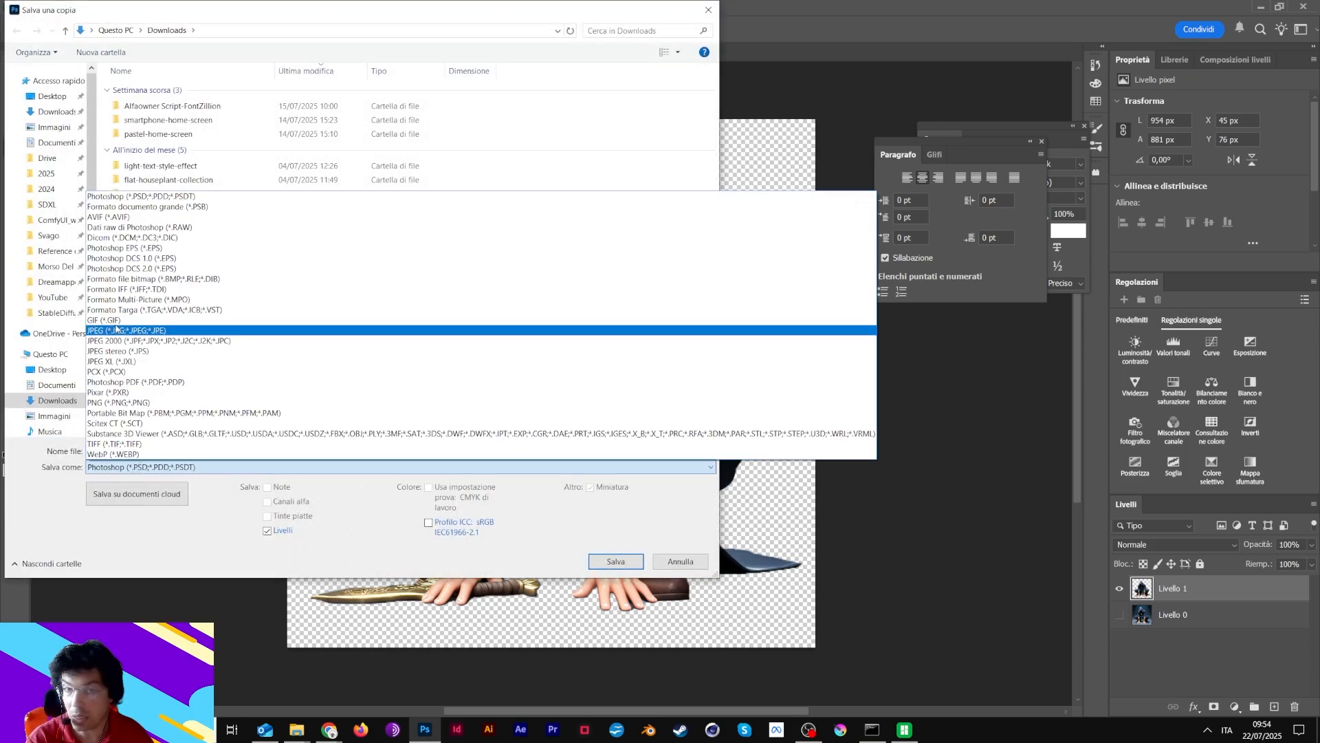
pyautogui.click(359, 343)
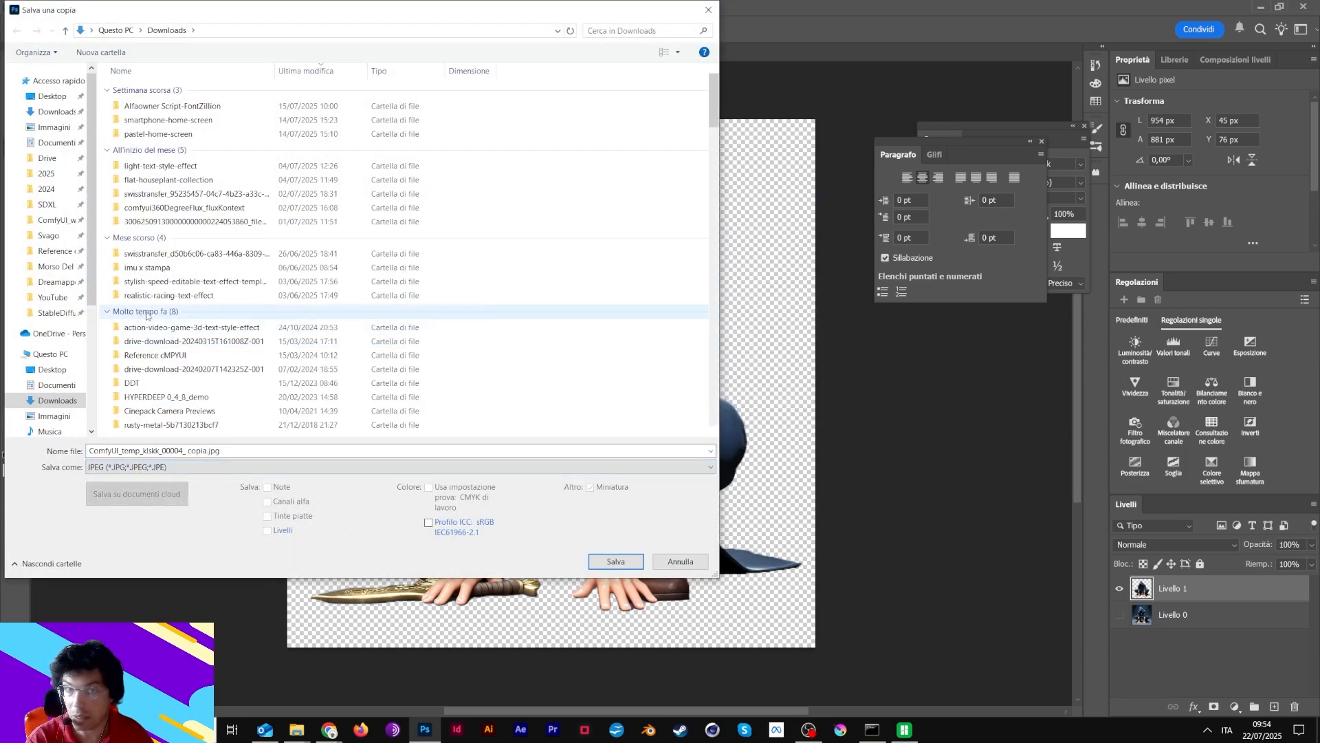
# Name the copy Thief_05 and save it in the Downloads folder with JPEG quality 12
pyautogui.click(240, 448)
pyautogui.write('Thief_05')
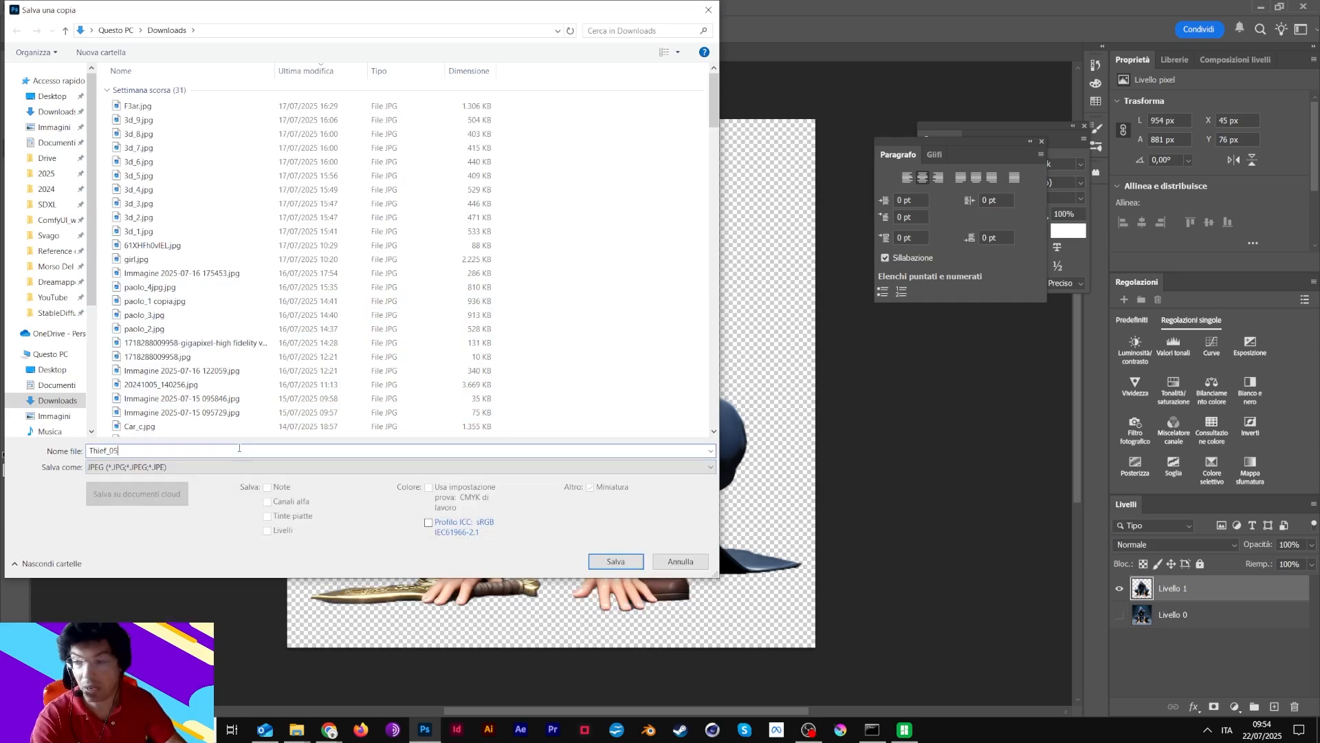
pyautogui.press('Return')
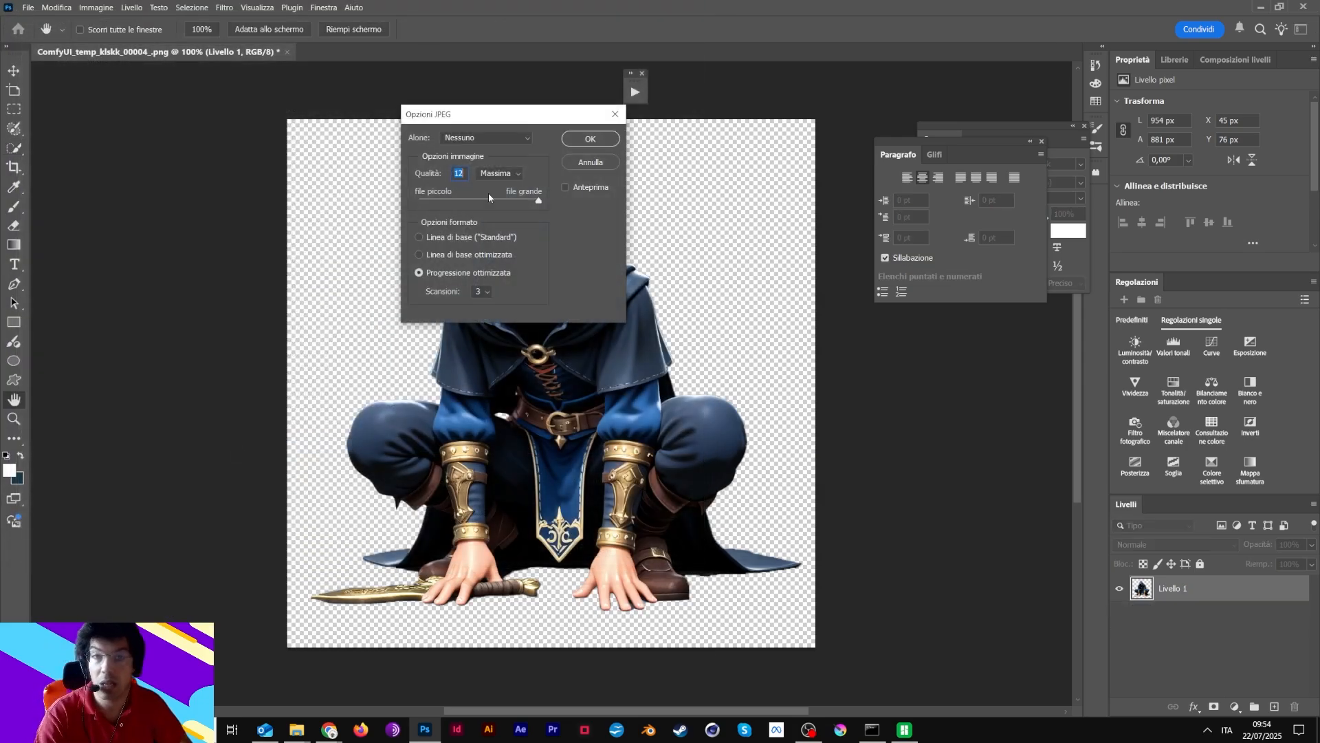
pyautogui.click(592, 141)
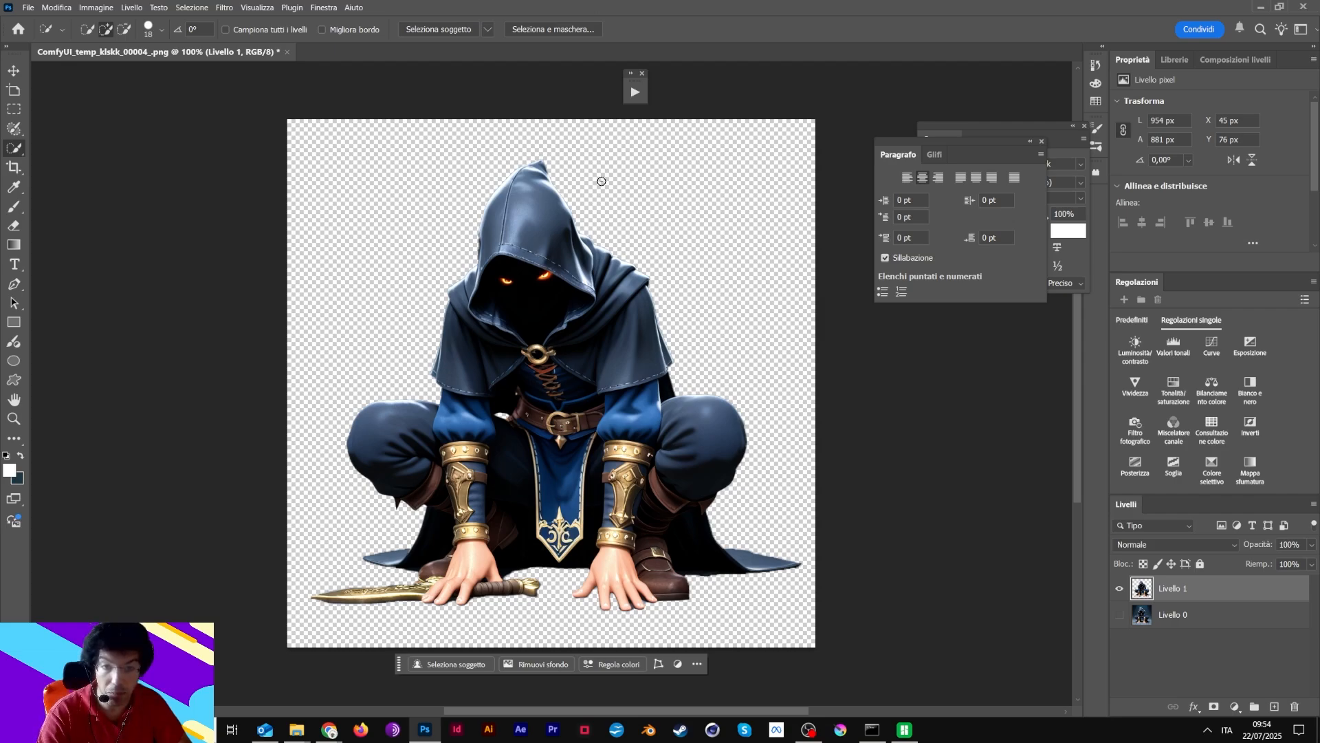
# Close Photoshop without saving the layered document and check the exported Thief_05.jpg from the Downloads folder
pyautogui.click(1305, 6)
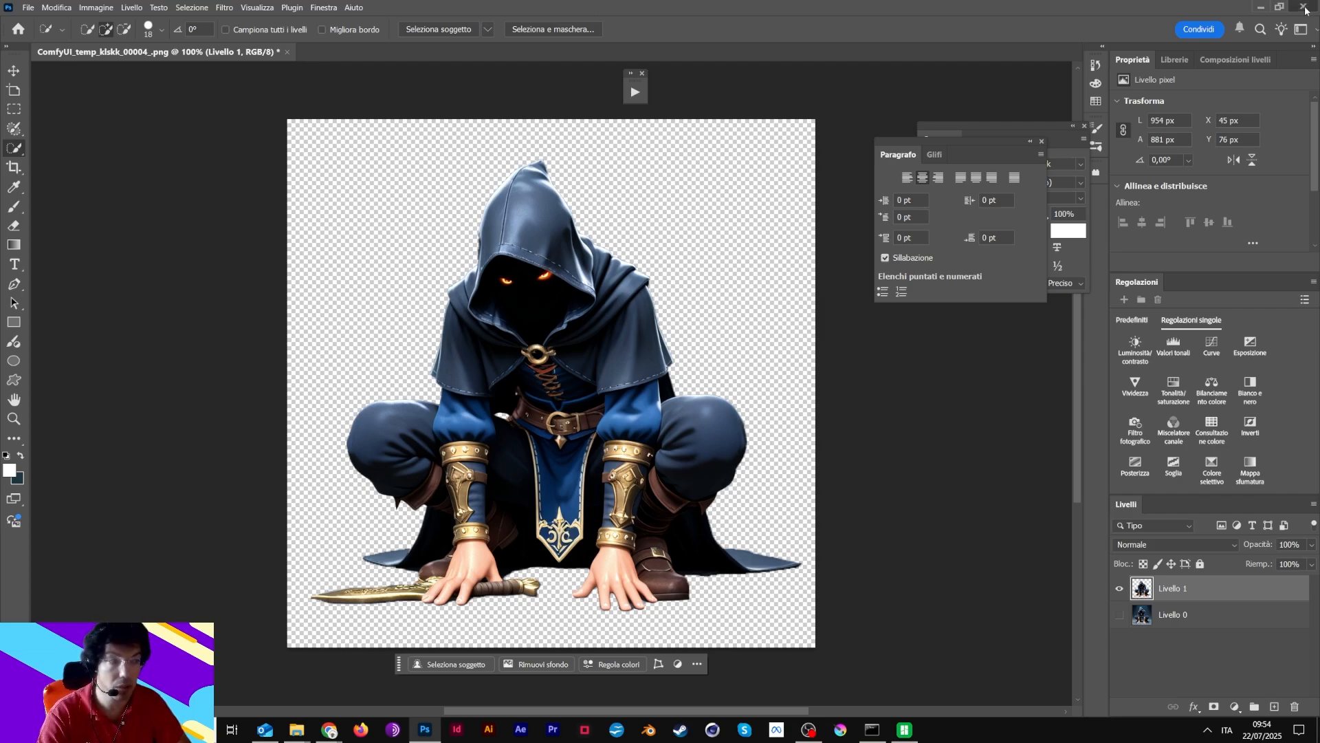
pyautogui.click(699, 284)
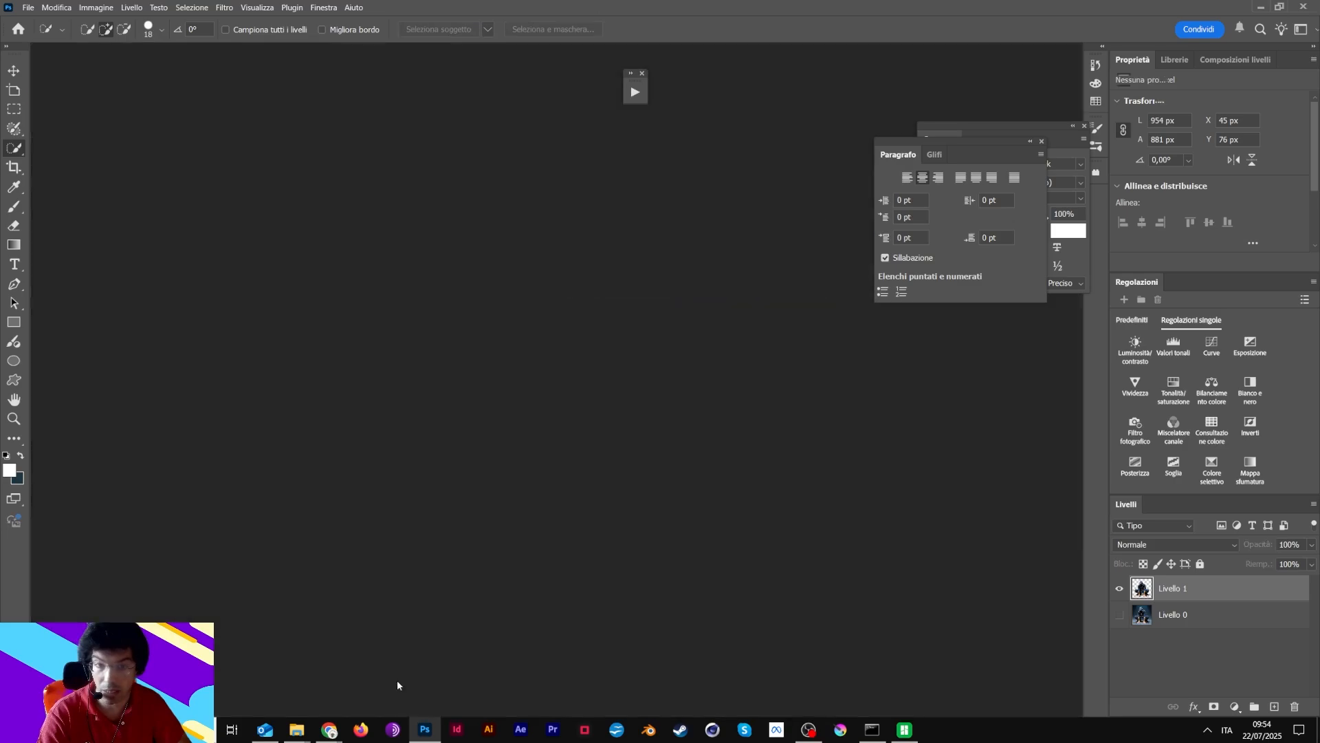
pyautogui.doubleClick(742, 449)
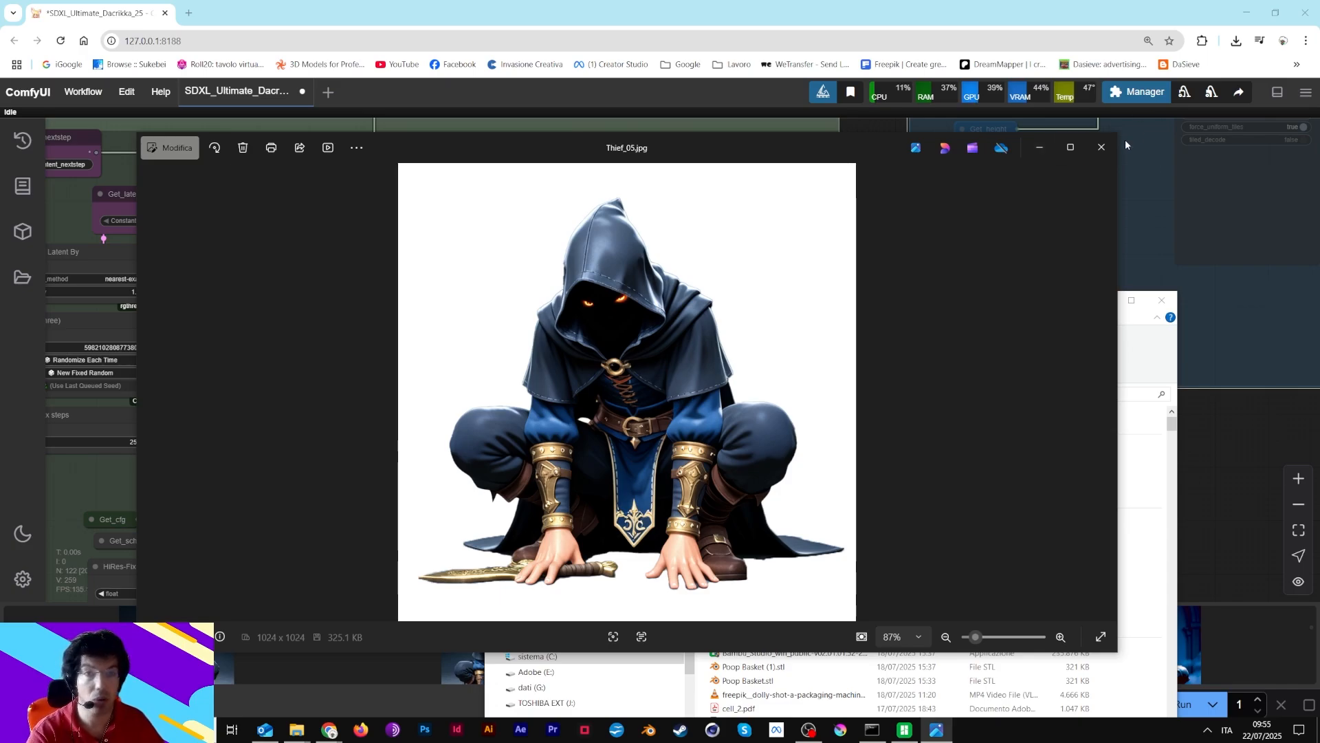
pyautogui.click(1101, 147)
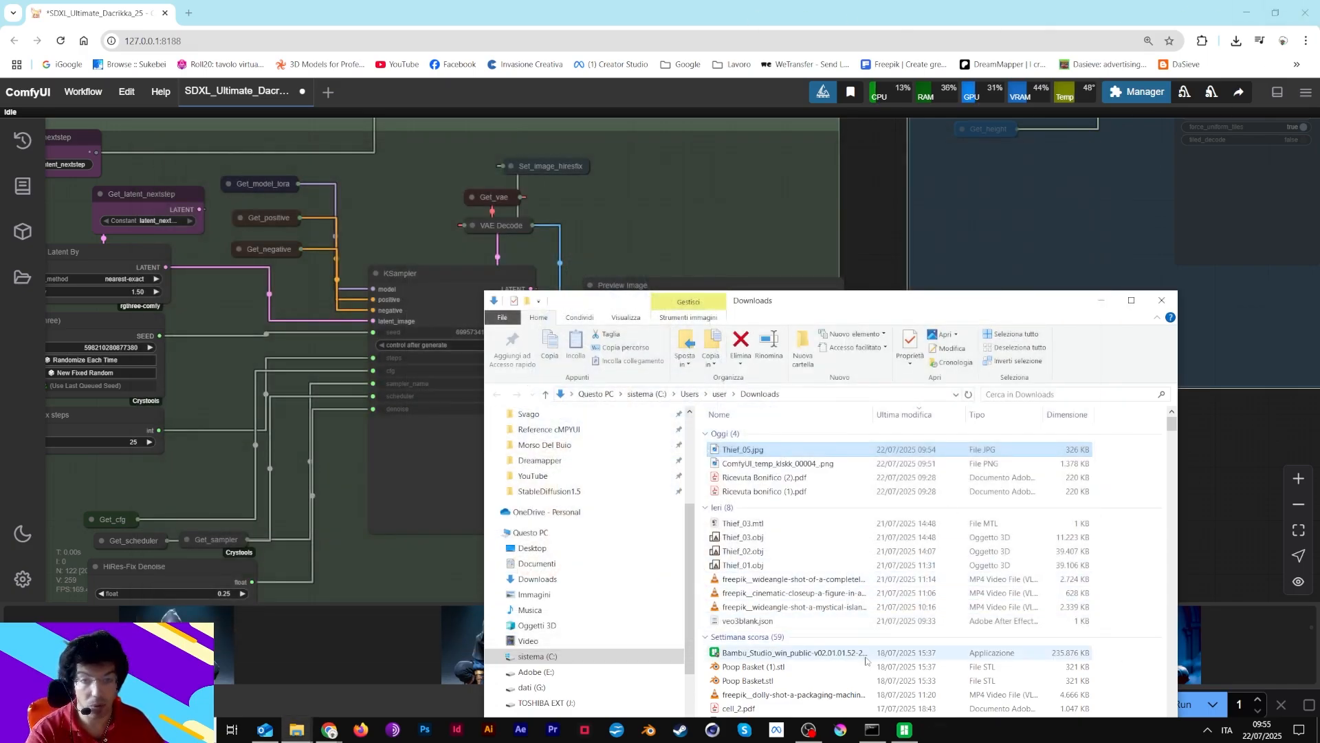
# Shut down the ComfyUI server by closing its command console
pyautogui.click(872, 729)
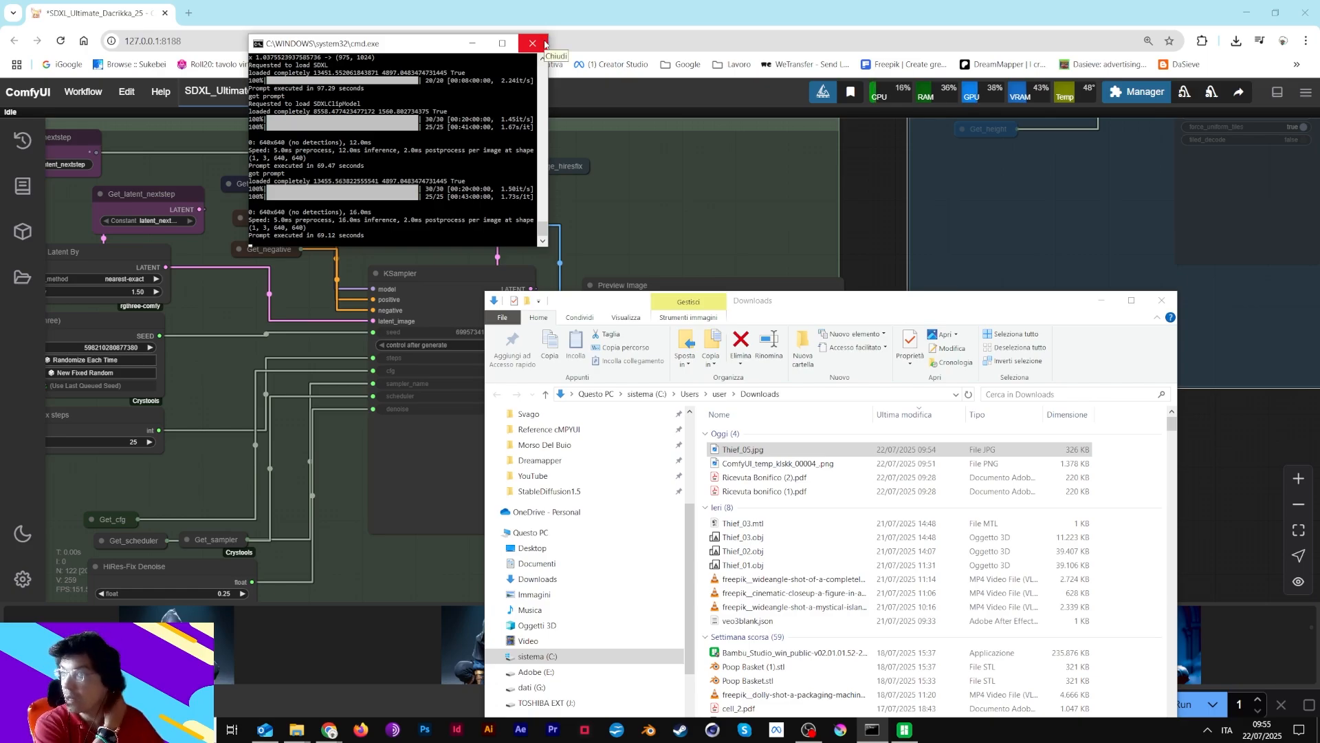
pyautogui.click(545, 44)
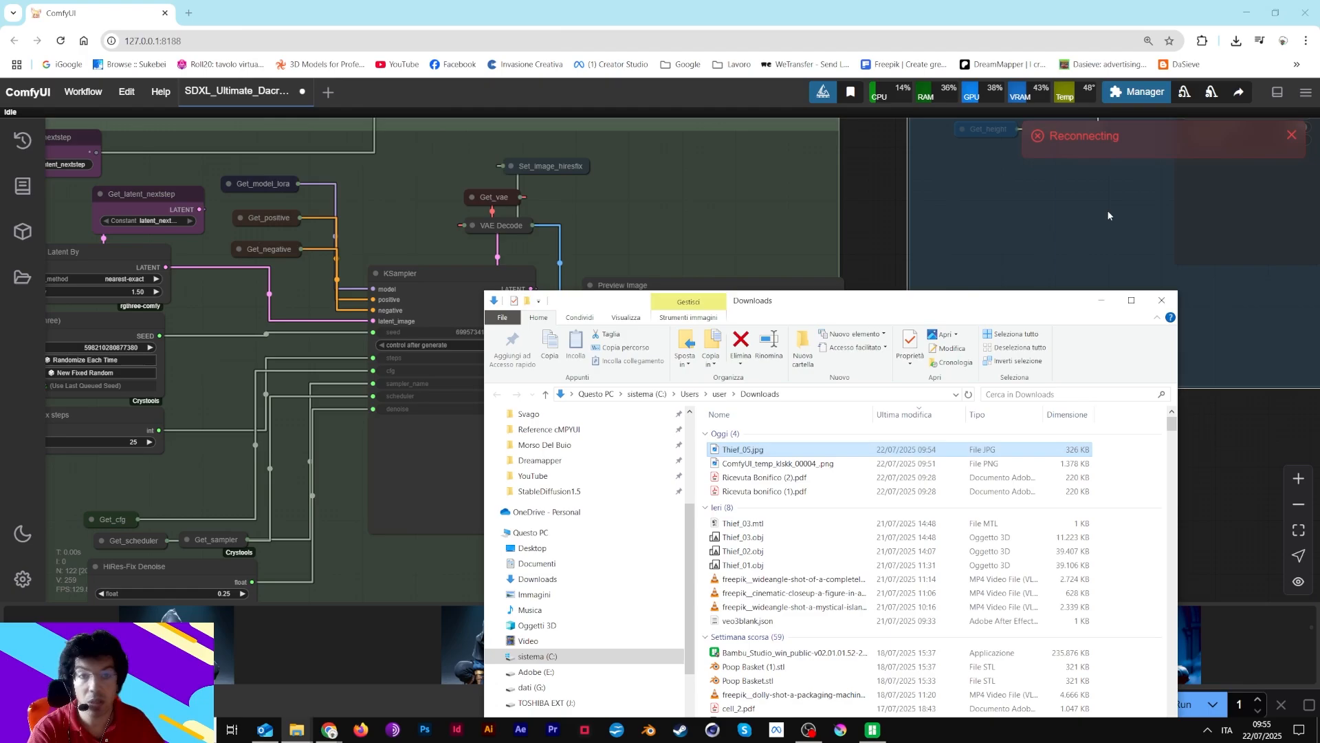
# Switch to Blender and delete the default cube from the new scene
pyautogui.click(646, 727)
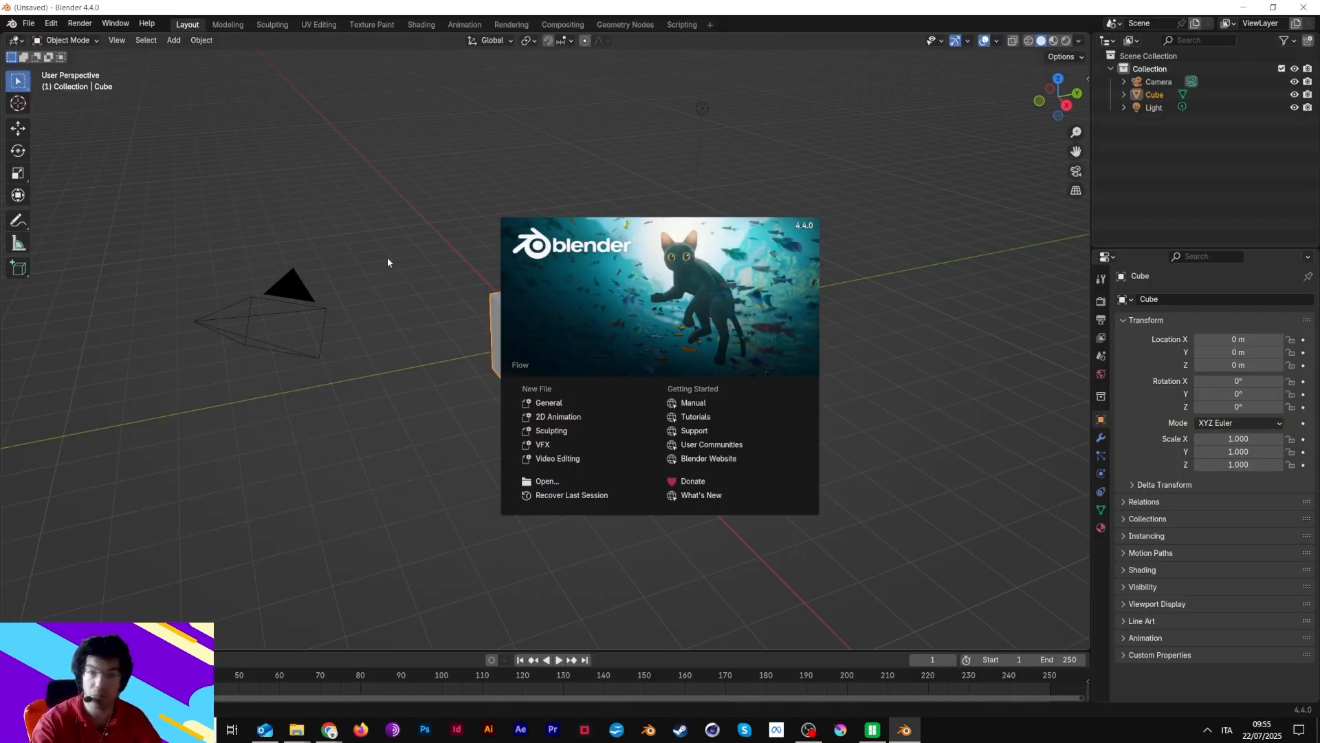
pyautogui.click(355, 243)
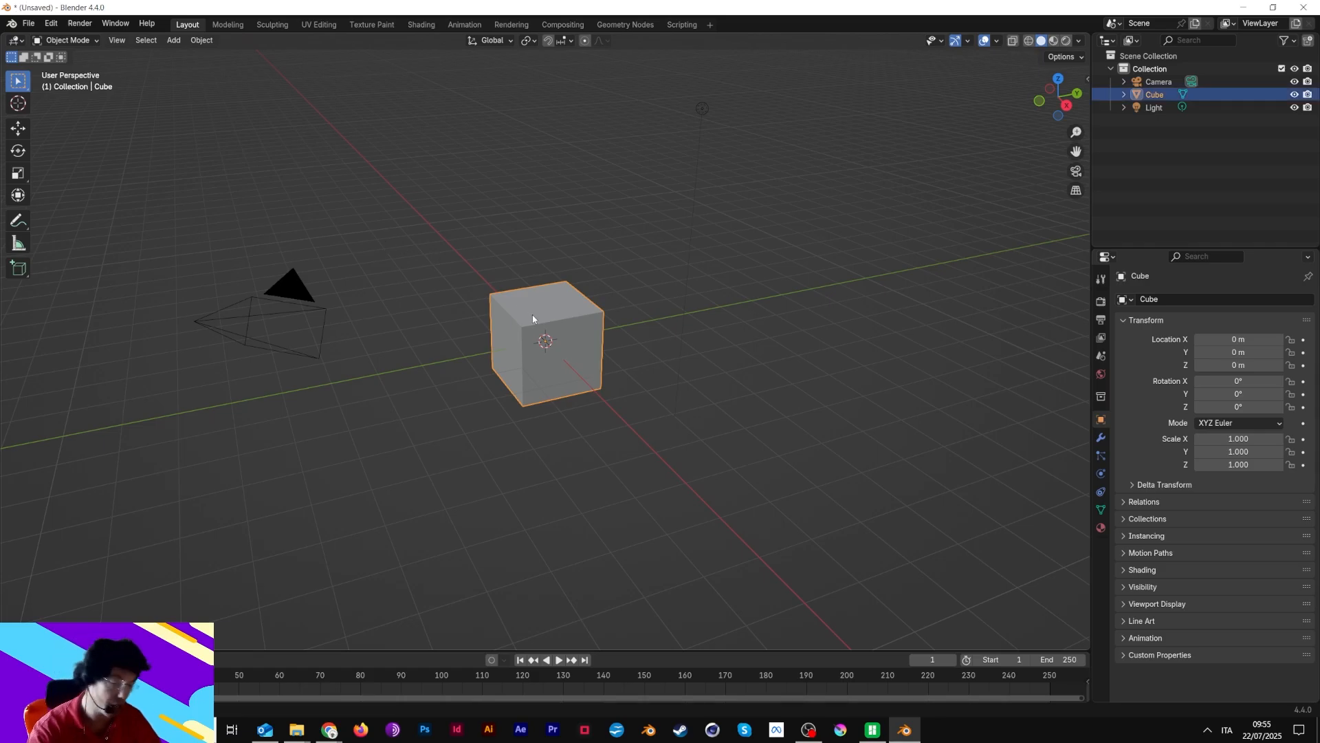
pyautogui.press('Delete')
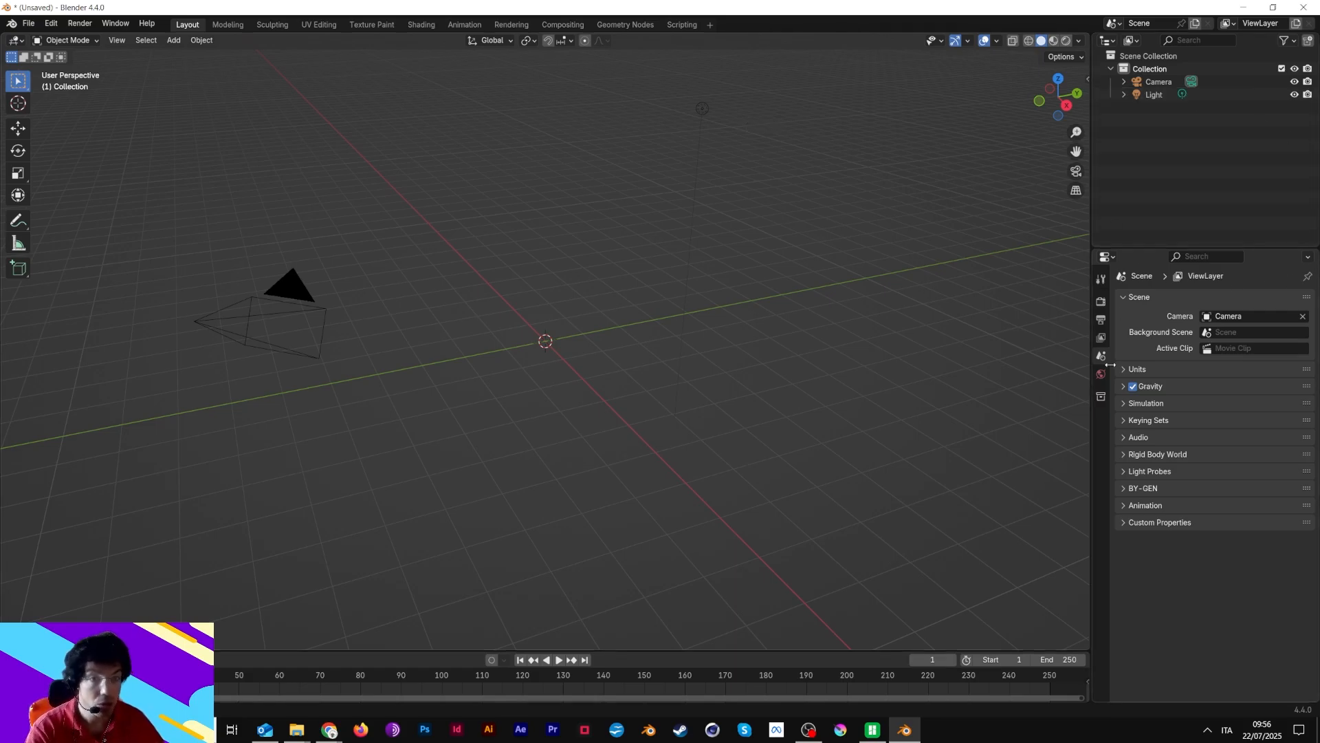
# Find and expand the Units settings in the scene's properties
pyautogui.click(1101, 278)
pyautogui.click(1101, 319)
pyautogui.click(1101, 337)
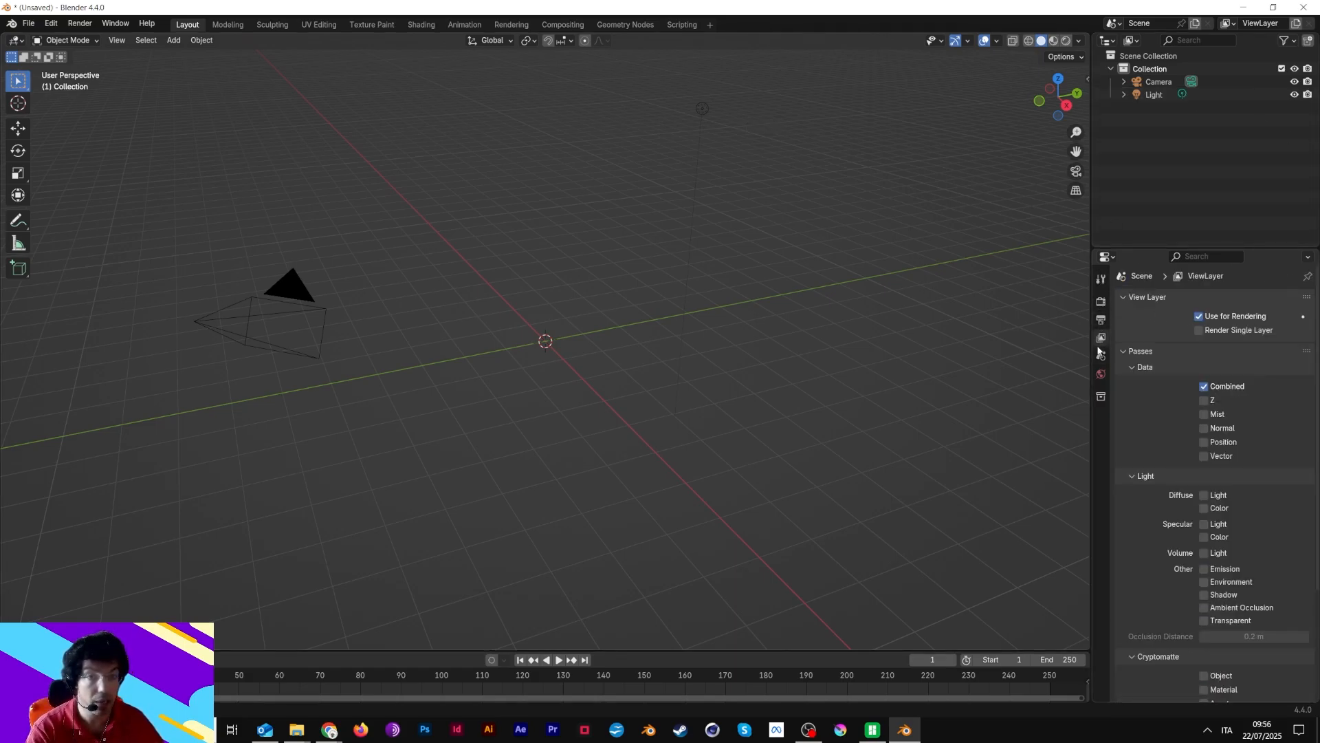
pyautogui.click(1100, 354)
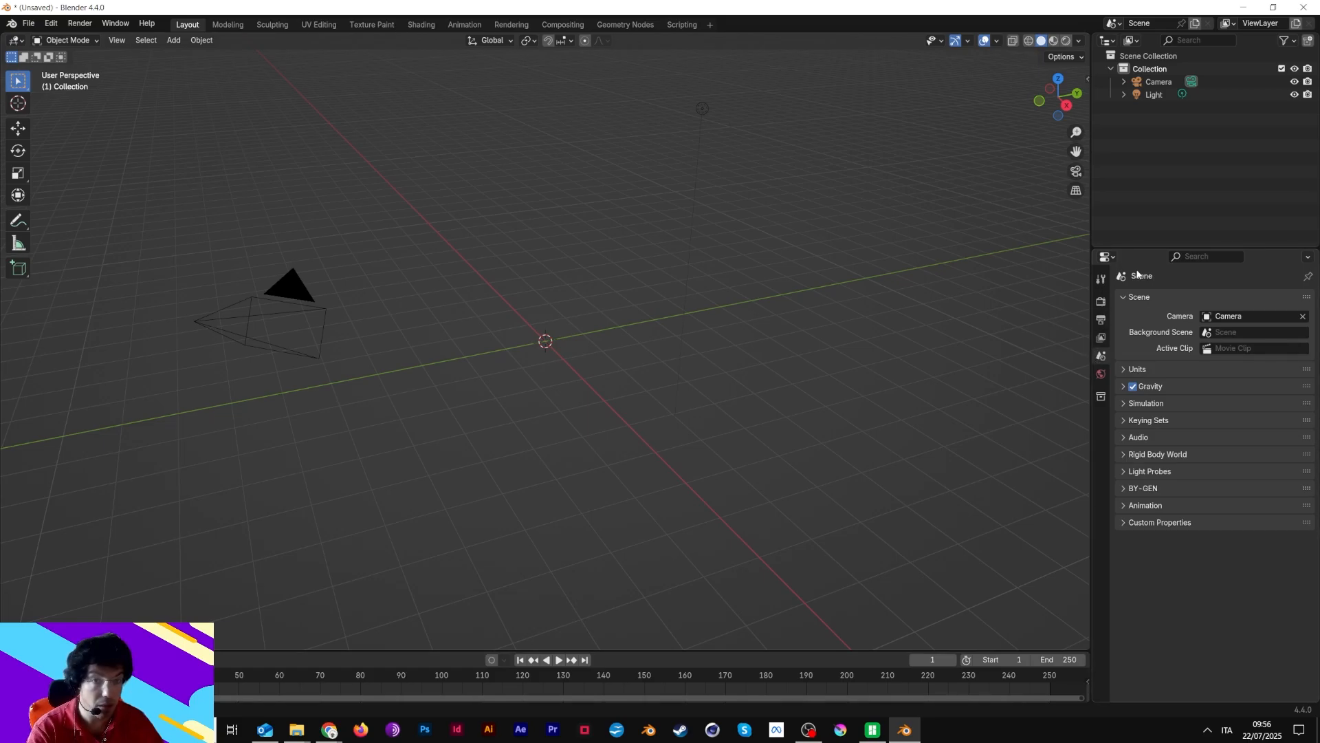
pyautogui.click(1131, 369)
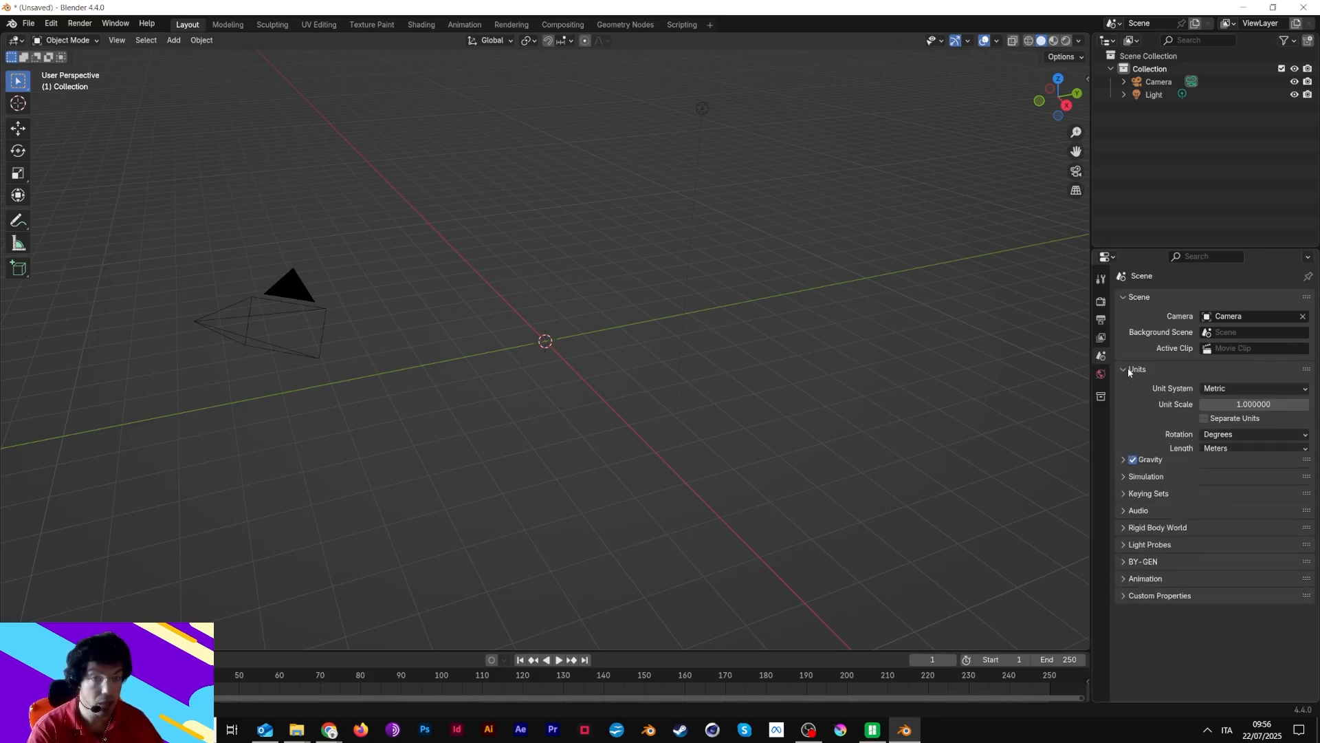
# Try the Imperial unit system for the scene and return it to Metric
pyautogui.click(1229, 390)
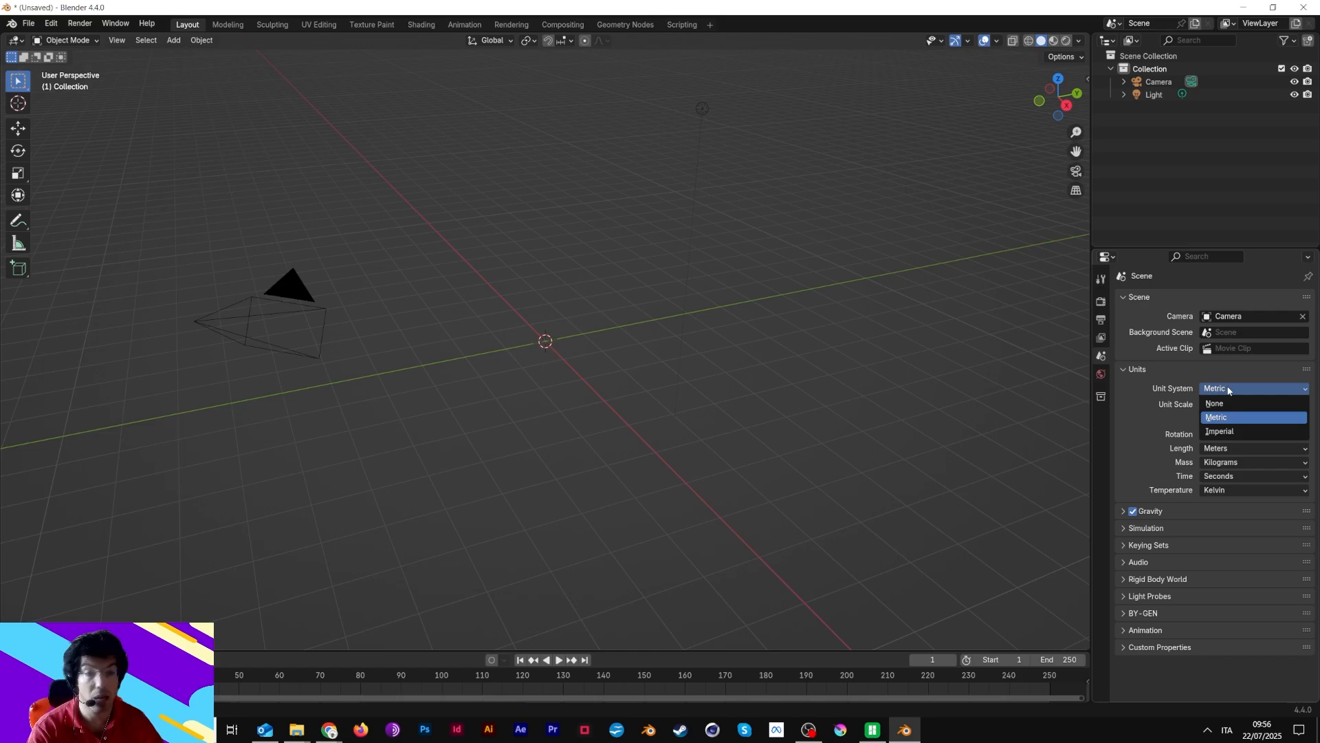
pyautogui.click(1223, 432)
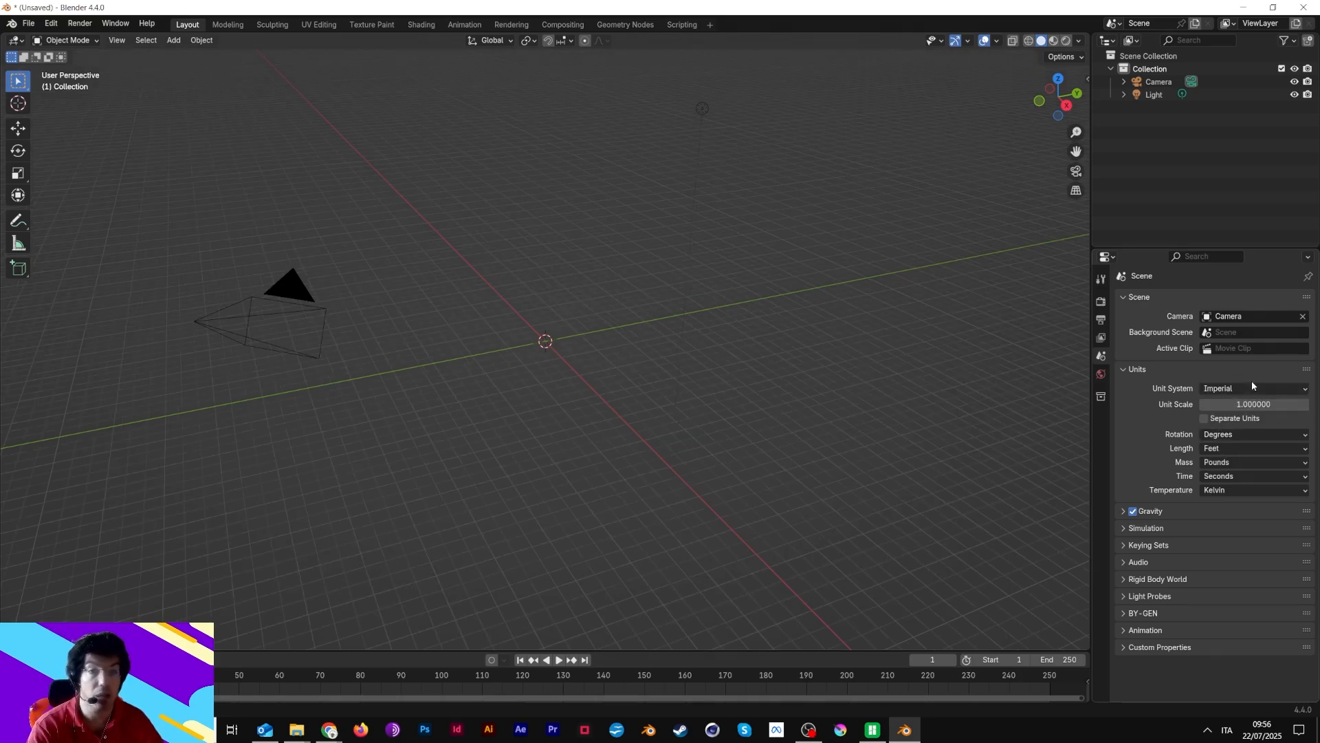
pyautogui.click(1250, 388)
pyautogui.click(1236, 418)
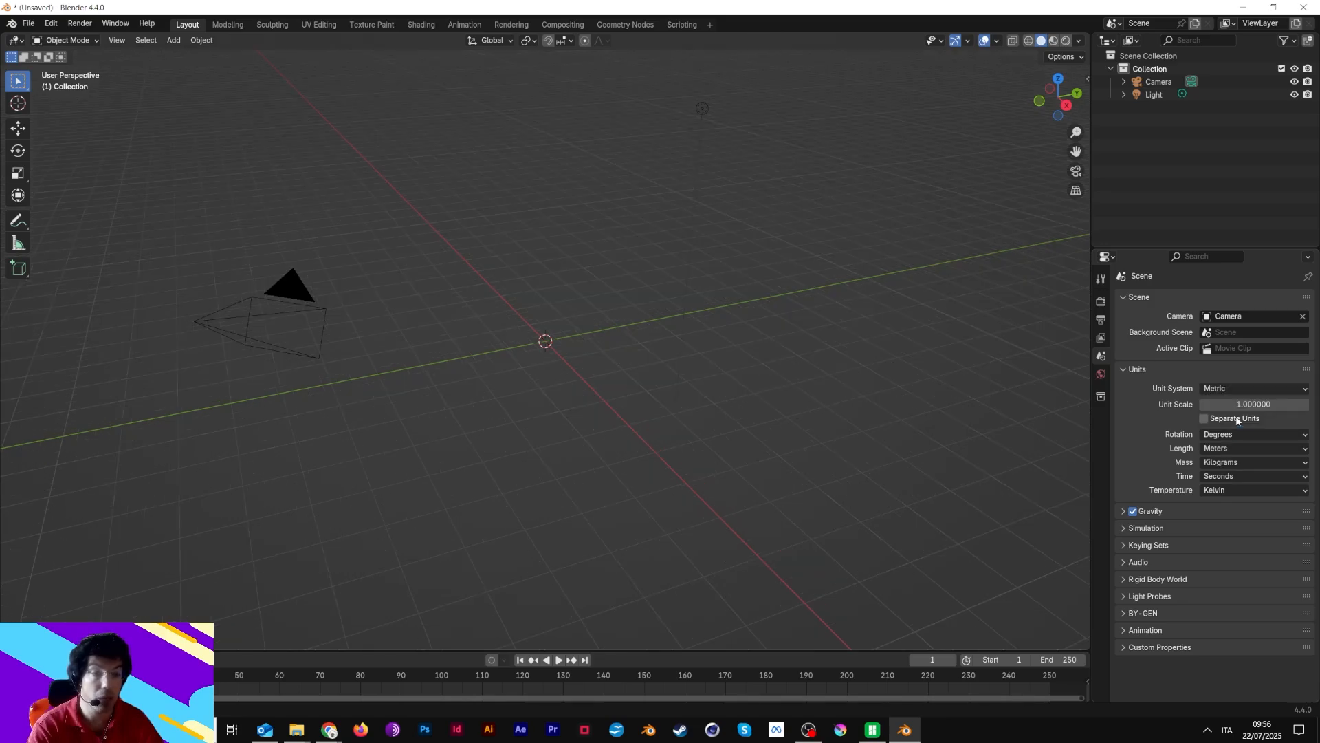
# Set the scene's unit scale to 0.001
pyautogui.click(1246, 404)
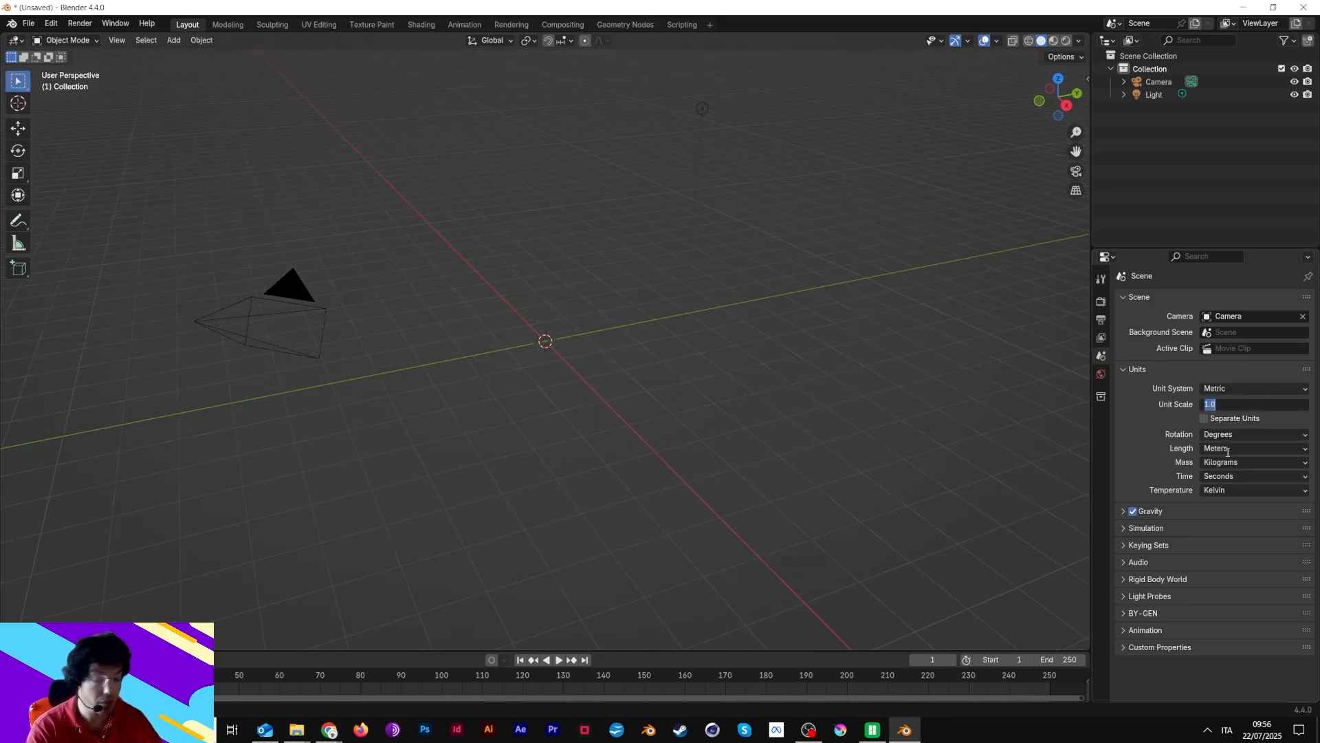
pyautogui.write('0.001')
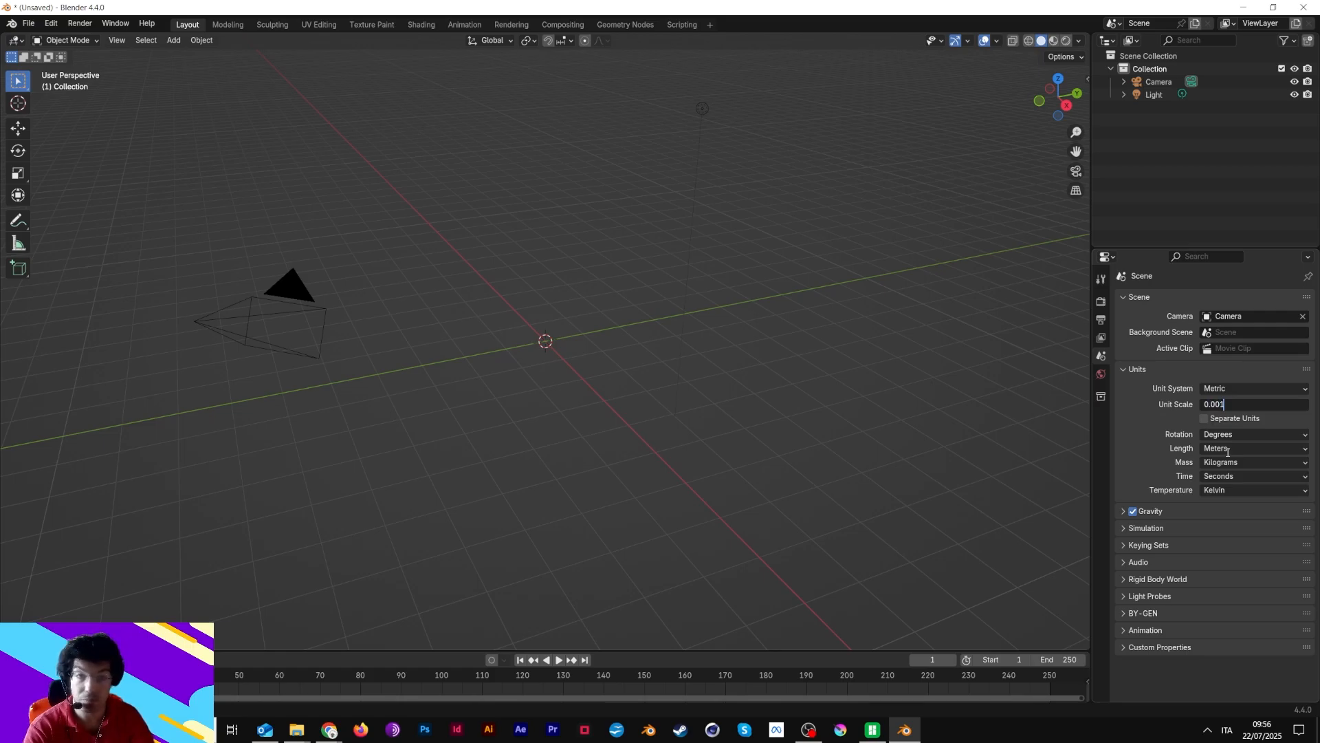
pyautogui.press('Return')
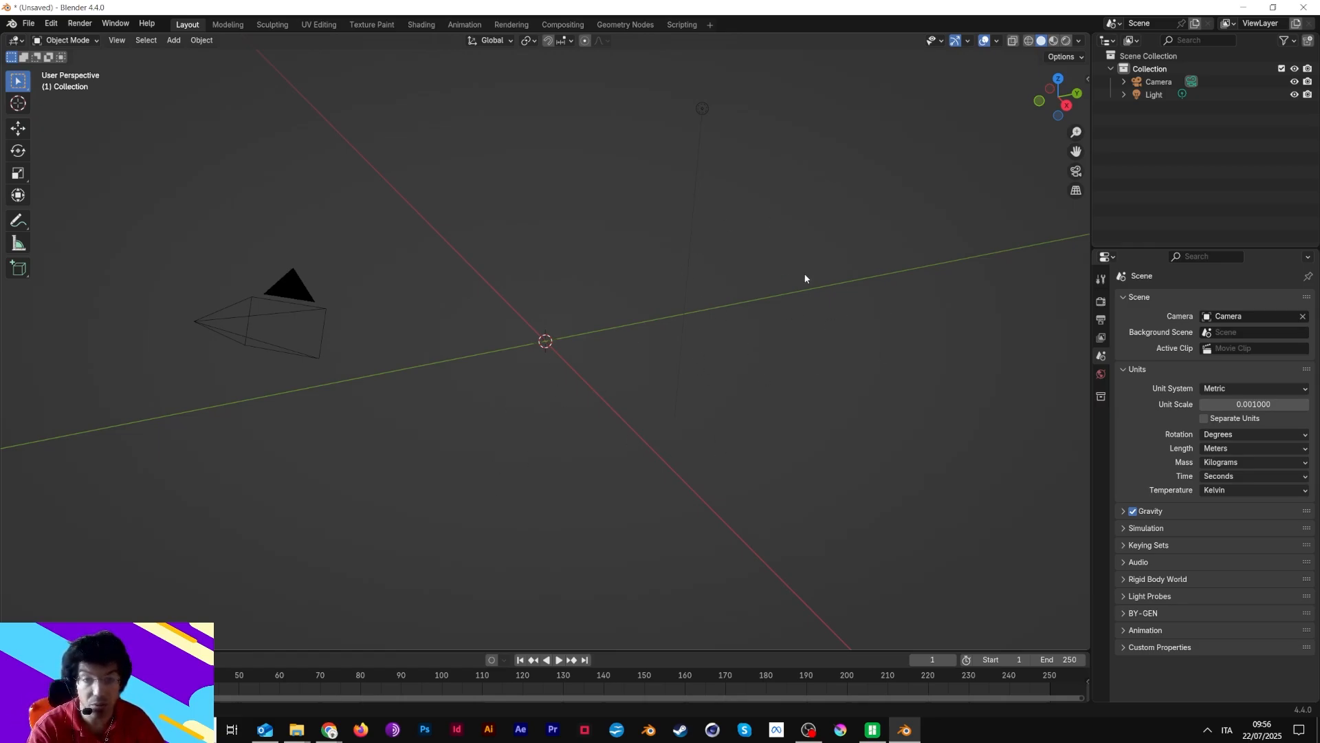
# Set the grid scale in the viewport overlays to 0.001
pyautogui.click(997, 40)
pyautogui.click(997, 40)
pyautogui.click(998, 39)
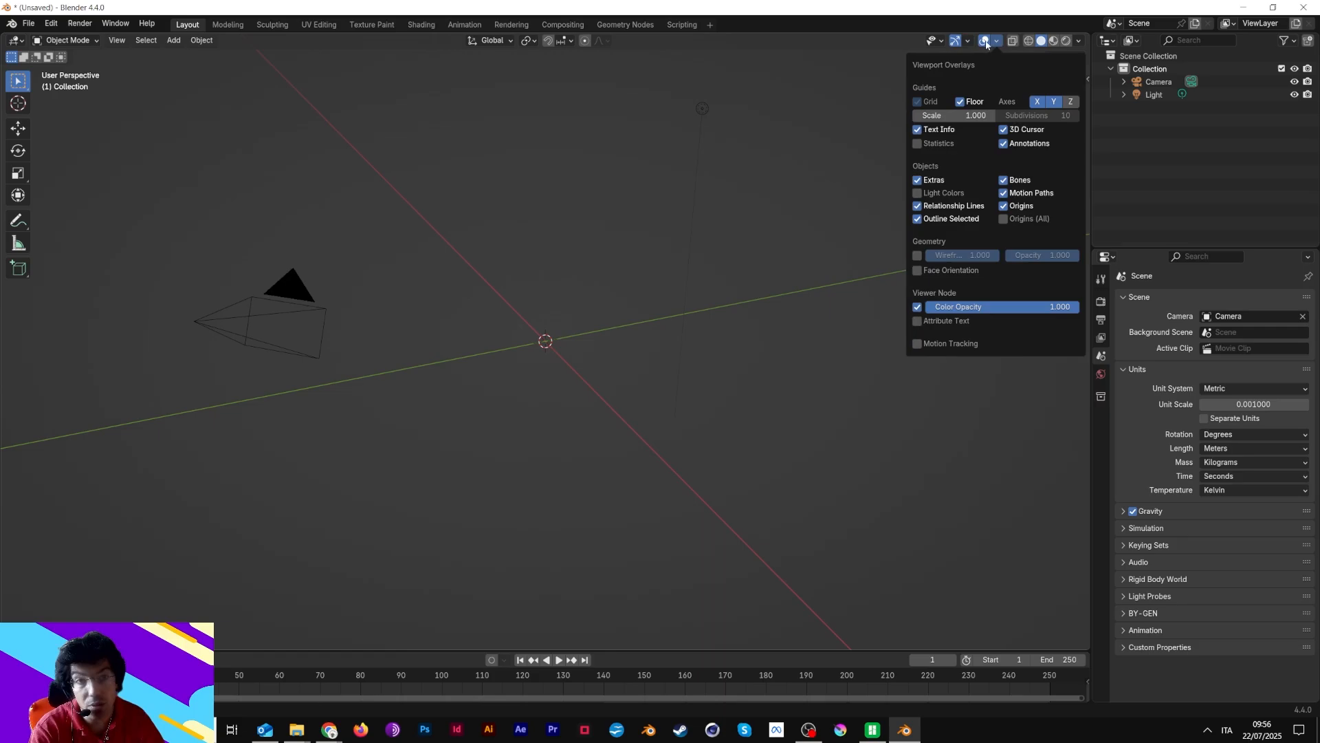
pyautogui.click(996, 41)
pyautogui.click(998, 42)
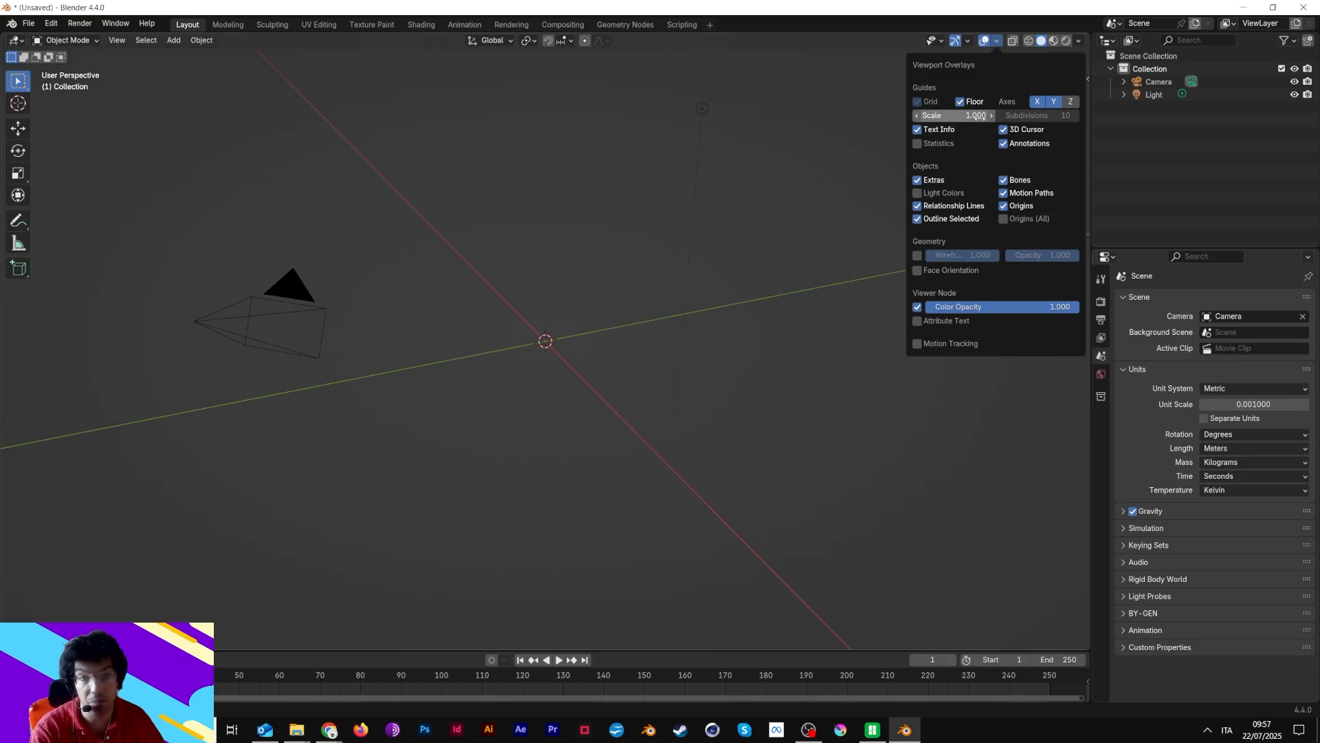
pyautogui.click(955, 116)
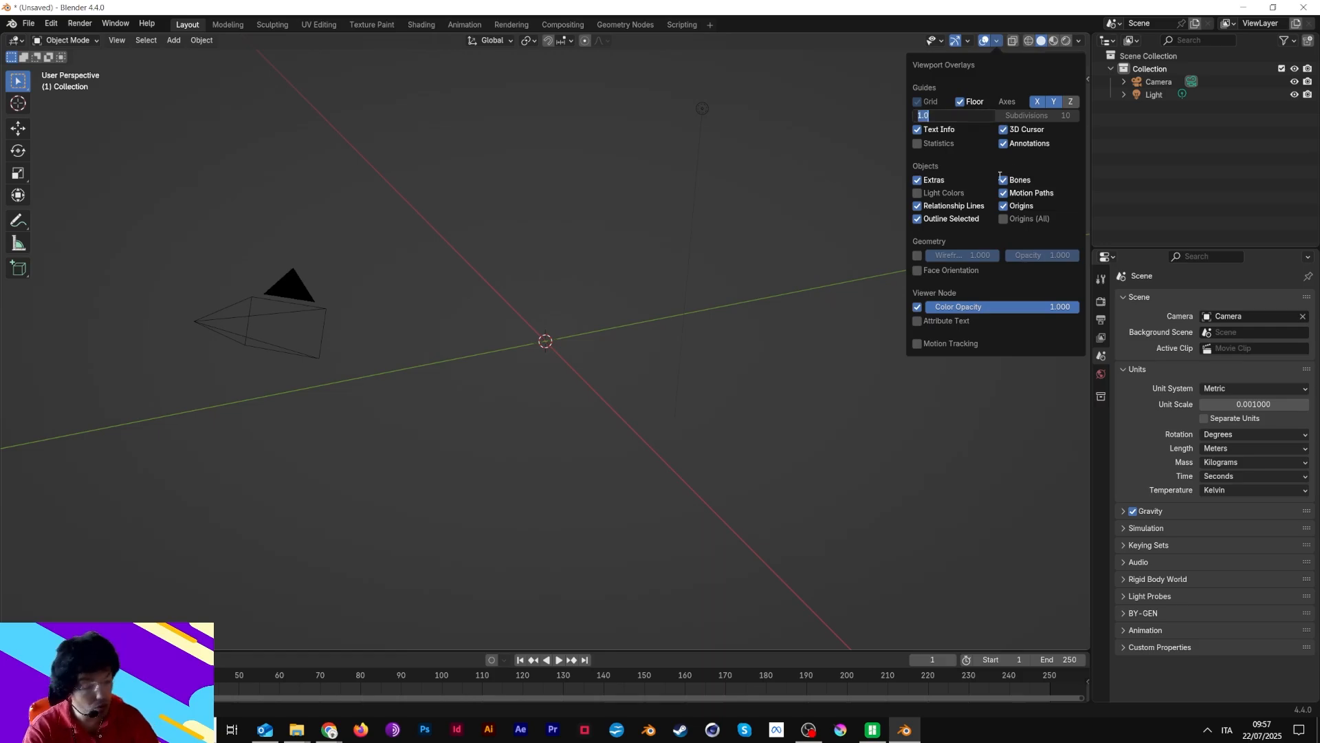
pyautogui.write('0.001')
pyautogui.press('Return')
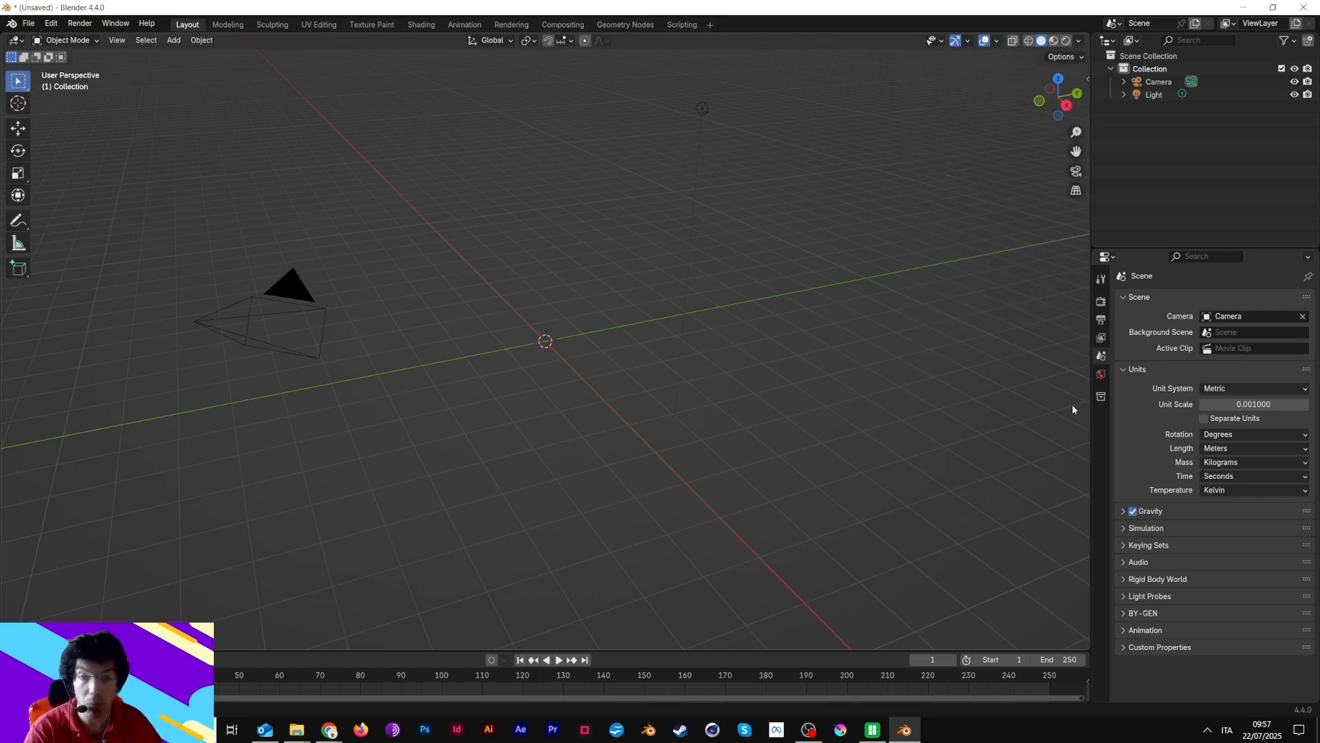
# Add a default cylinder mesh at the world origin and review its creation settings
pyautogui.click(179, 40)
pyautogui.moveTo(199, 60)
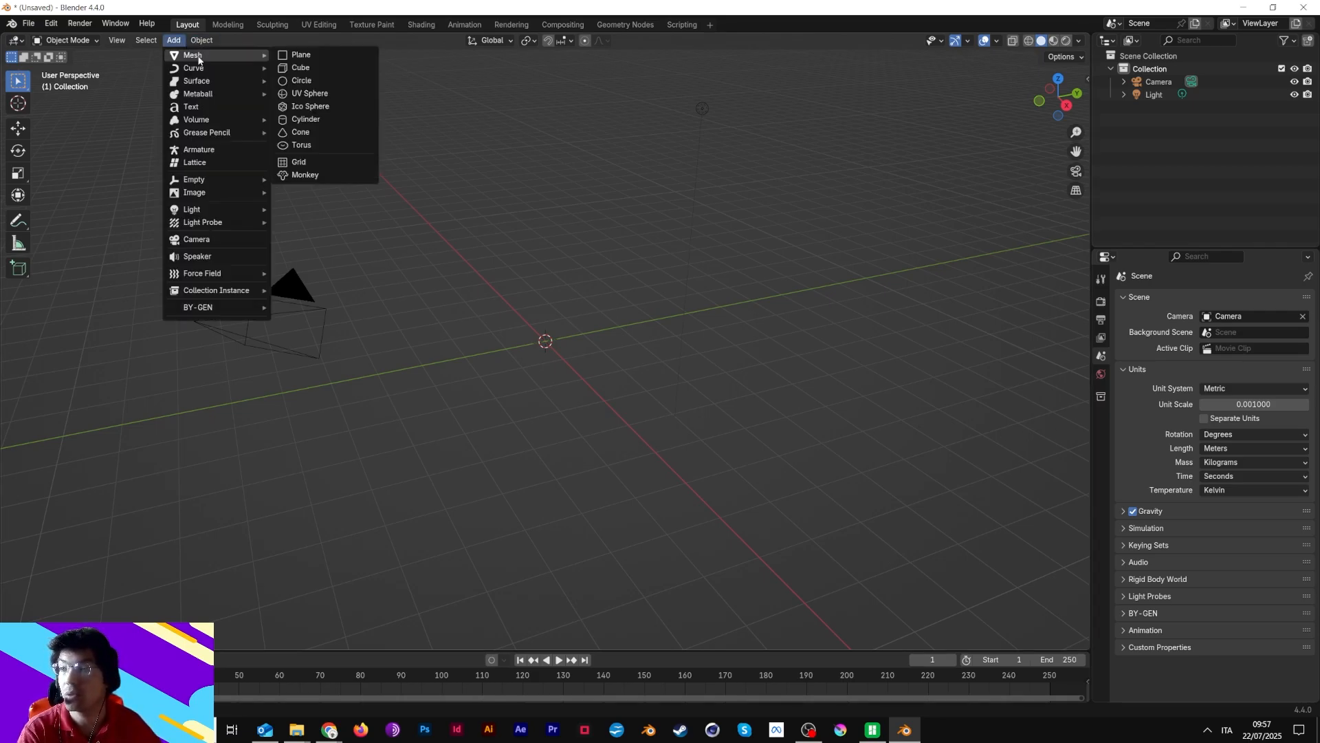
pyautogui.click(330, 118)
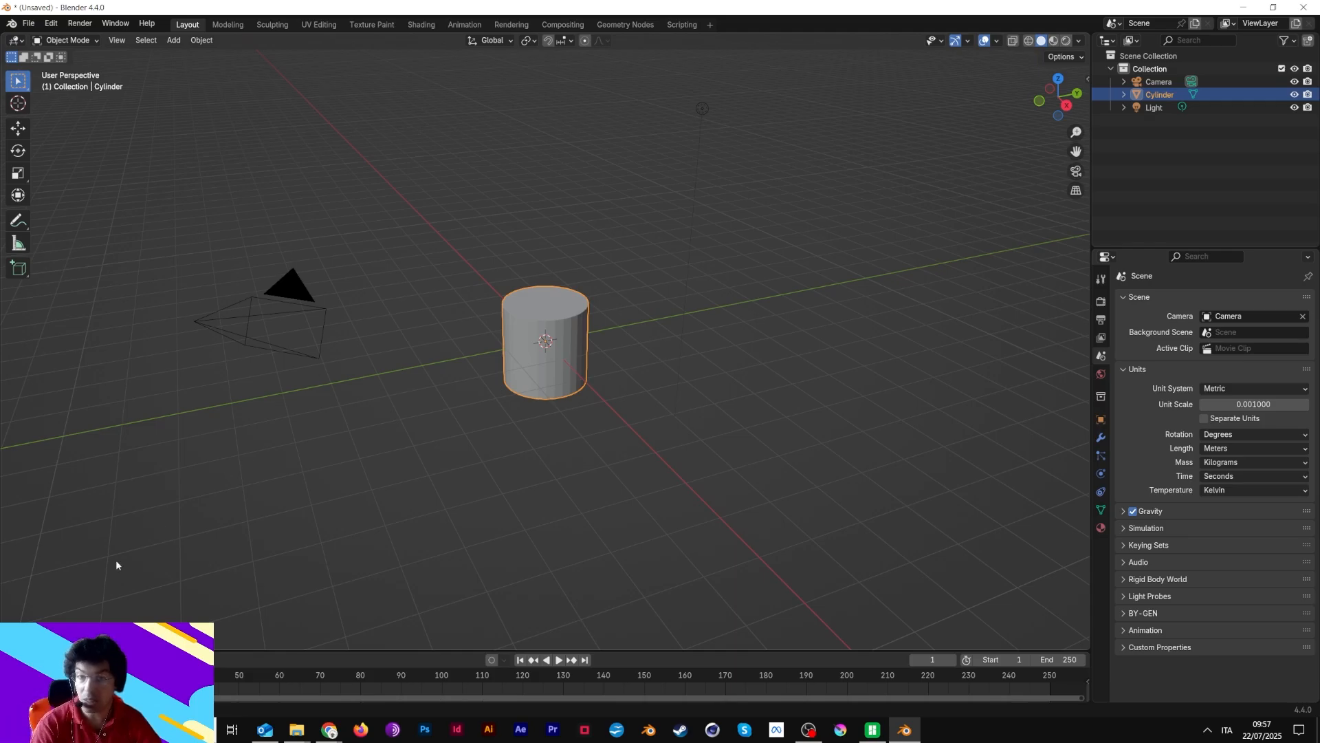
pyautogui.click(75, 640)
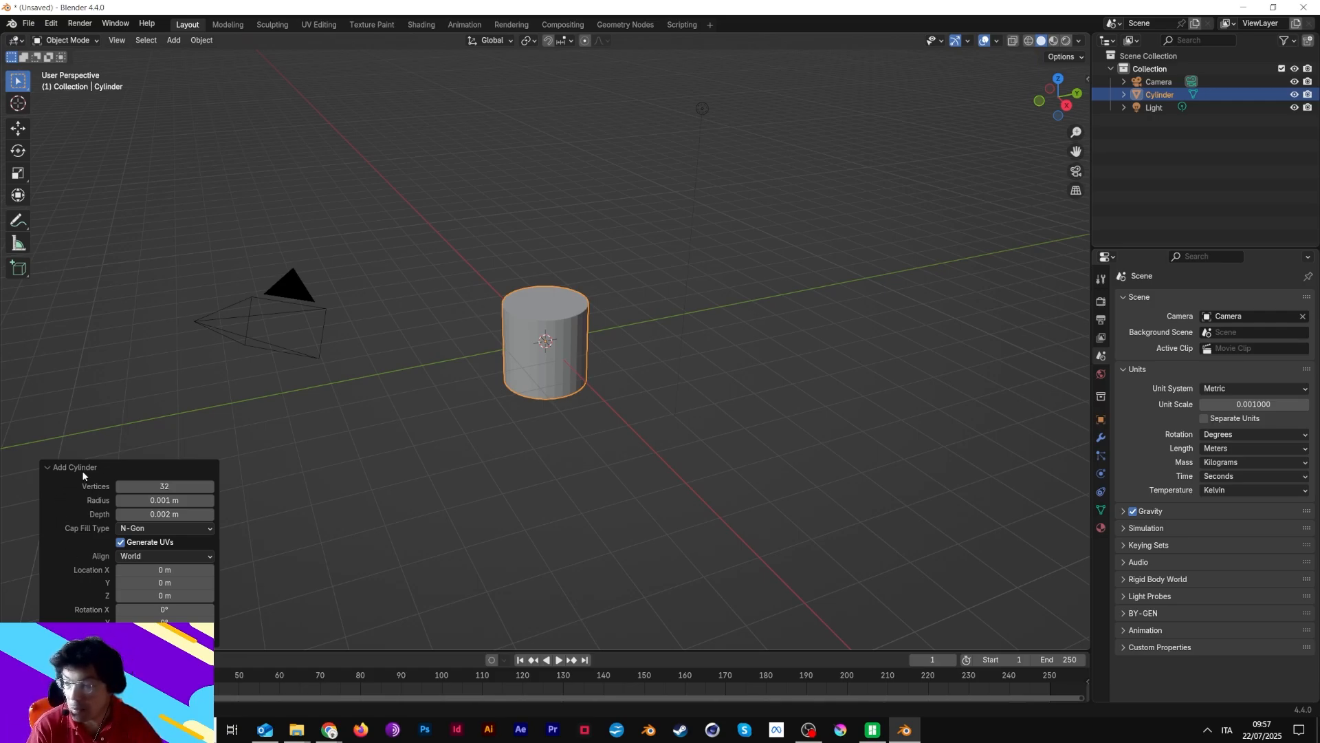
pyautogui.click(47, 467)
pyautogui.click(331, 483)
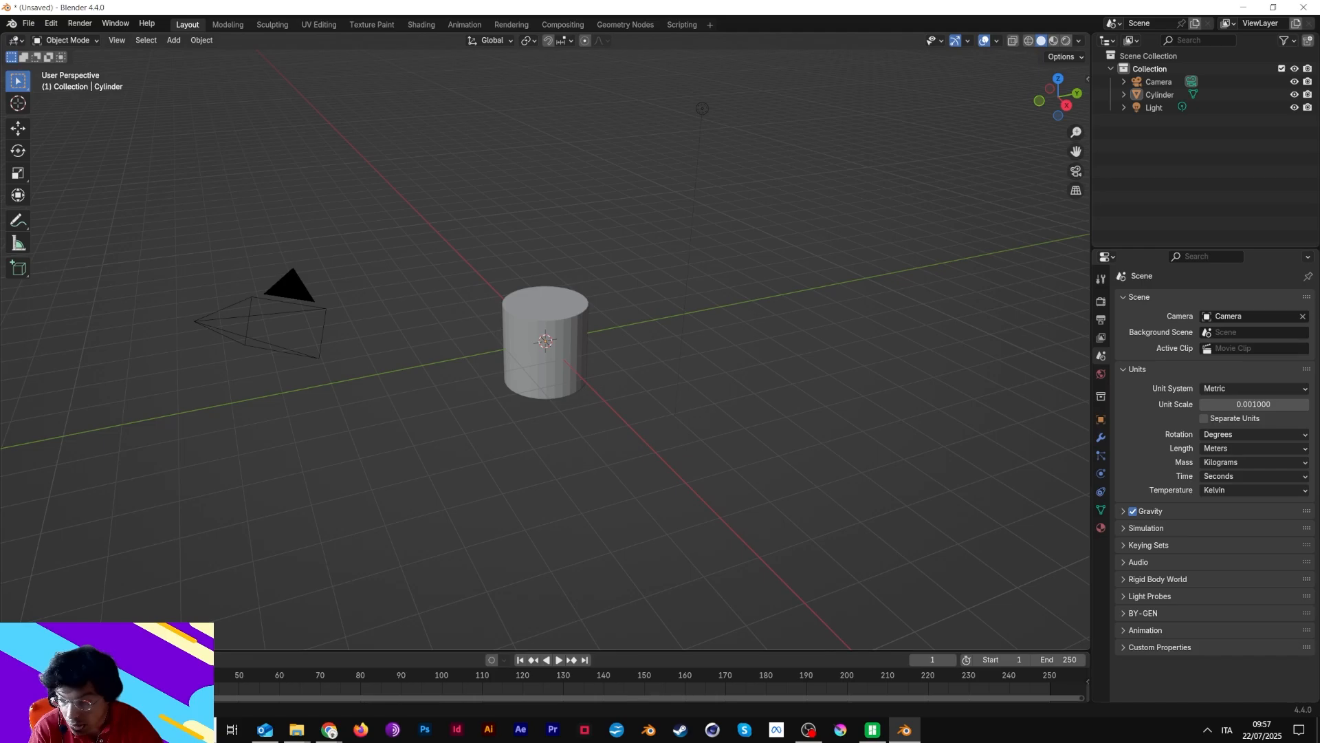
# Delete the existing cylinder and add a new cylinder mesh at the world origin
pyautogui.click(553, 387)
pyautogui.press('Delete')
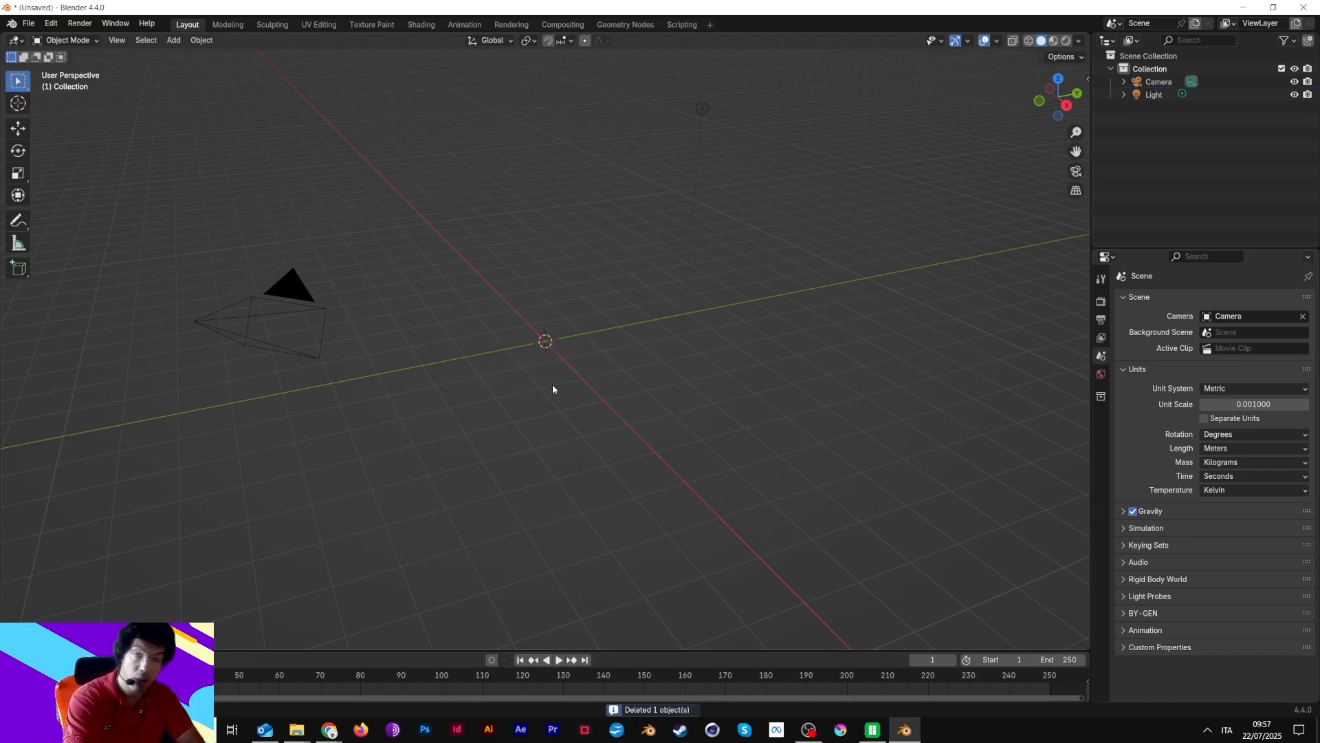
pyautogui.click(174, 40)
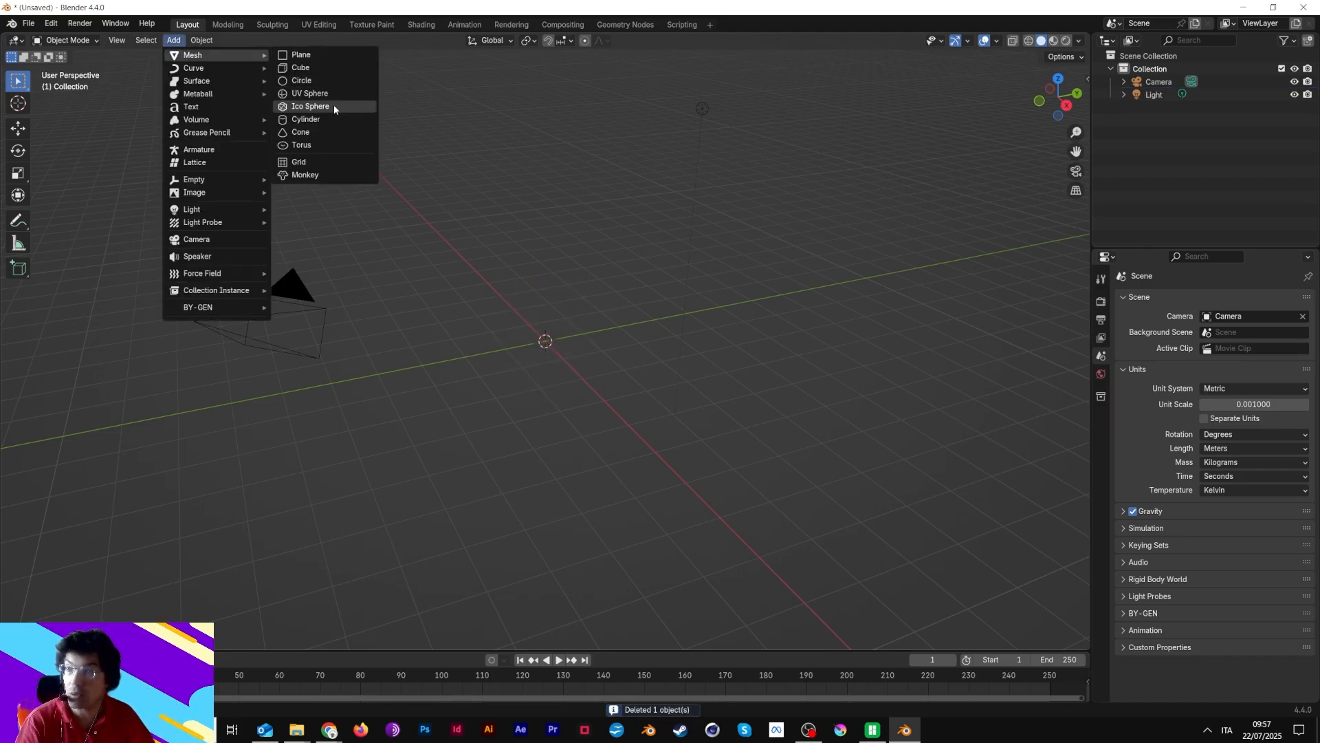
pyautogui.click(313, 121)
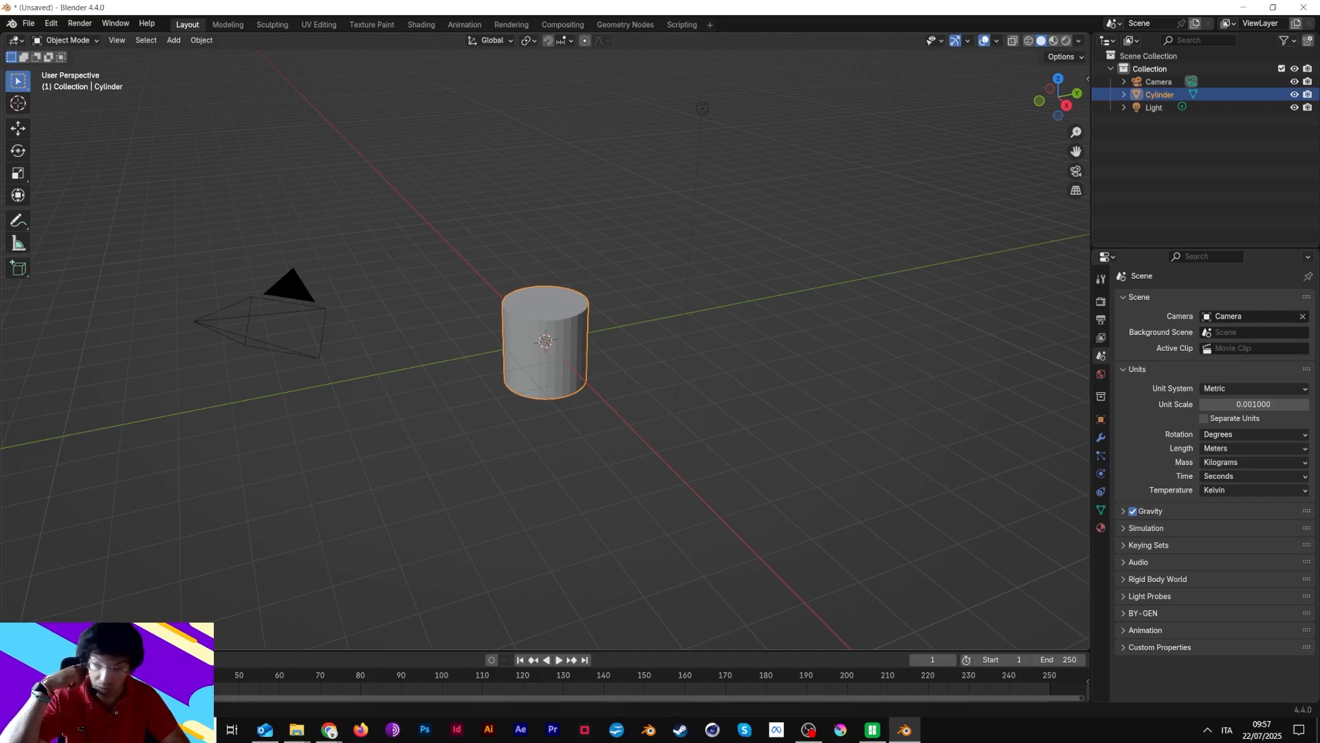
# Set the new cylinder's radius to 0.0125 m in its creation settings
pyautogui.click(76, 639)
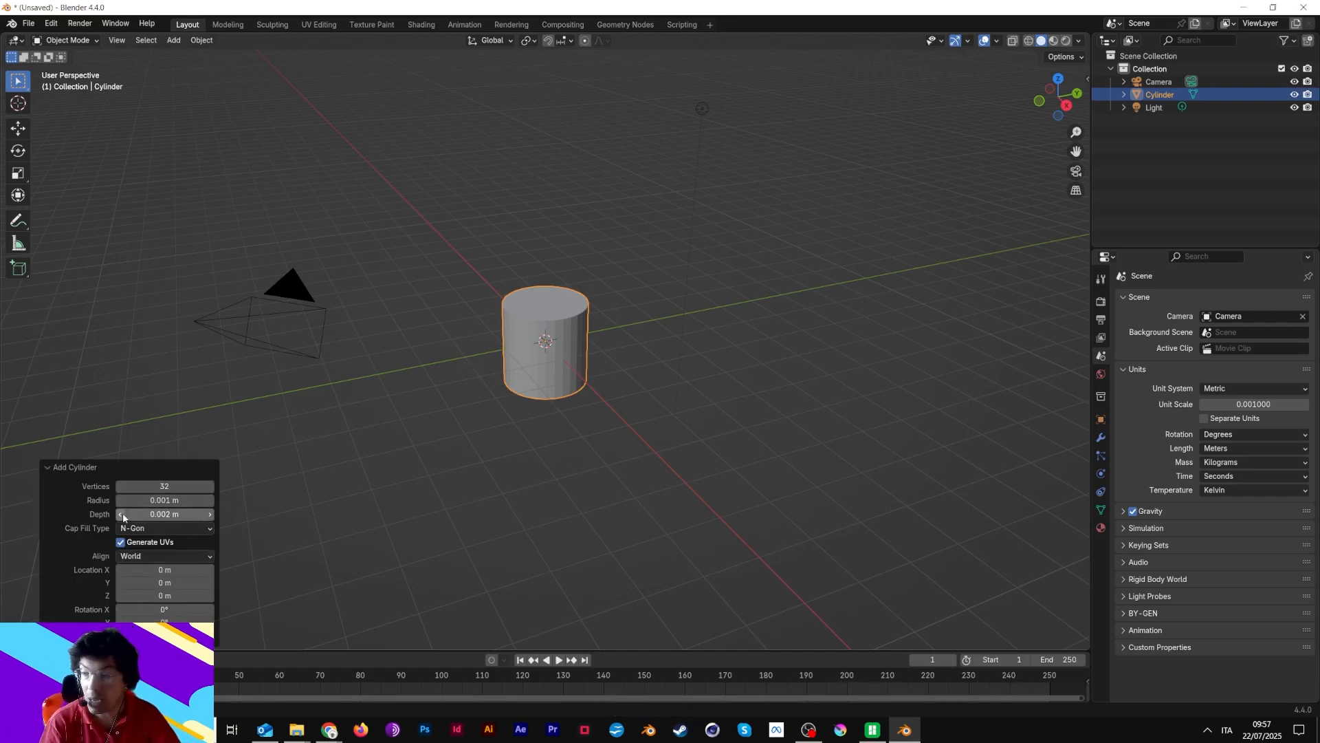
pyautogui.click(159, 500)
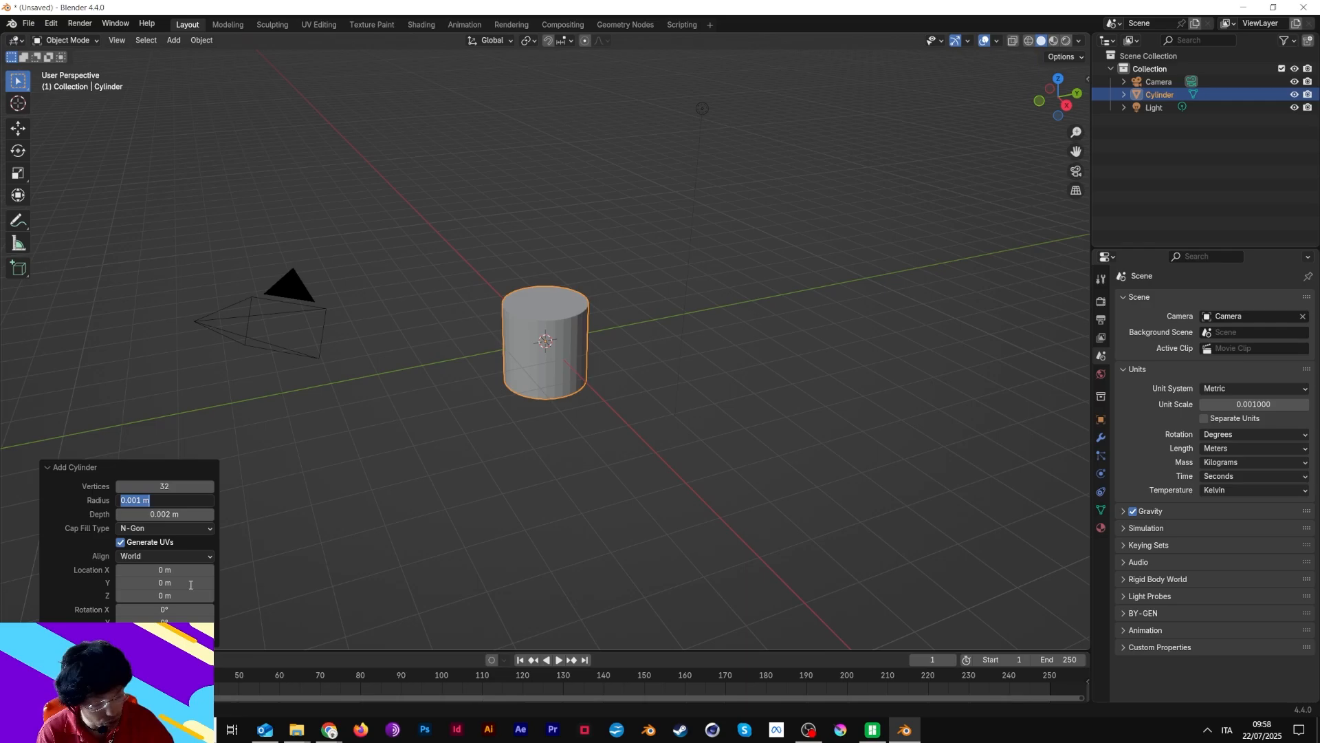
pyautogui.write('0.0')
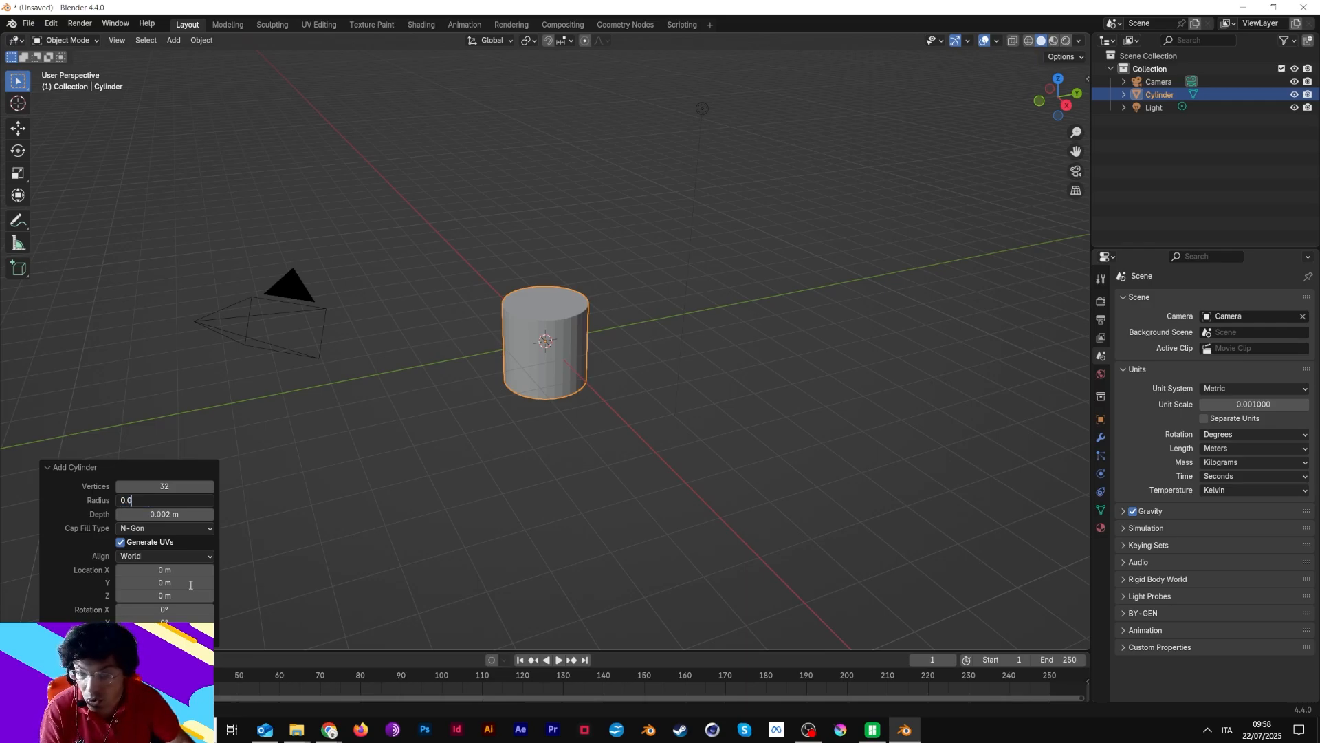
pyautogui.write('125')
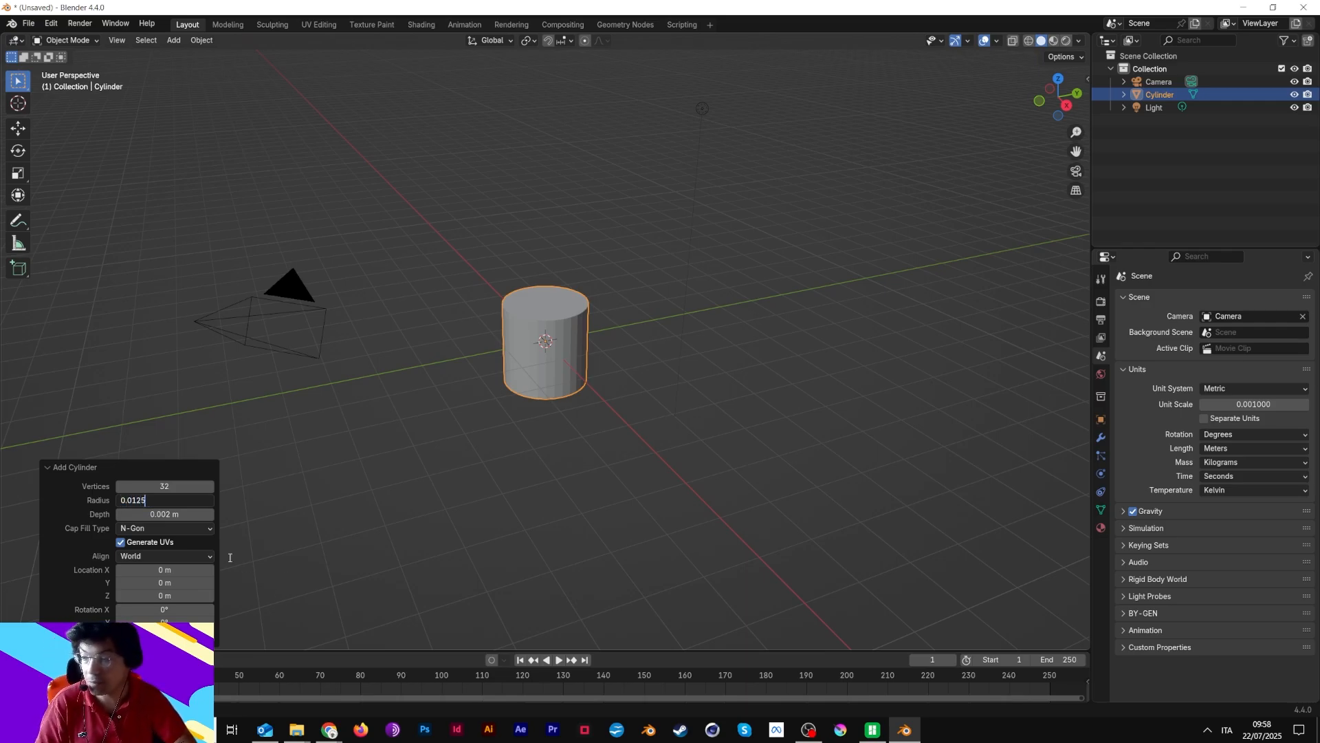
pyautogui.press('Return')
pyautogui.scroll(-5, 294, 394)
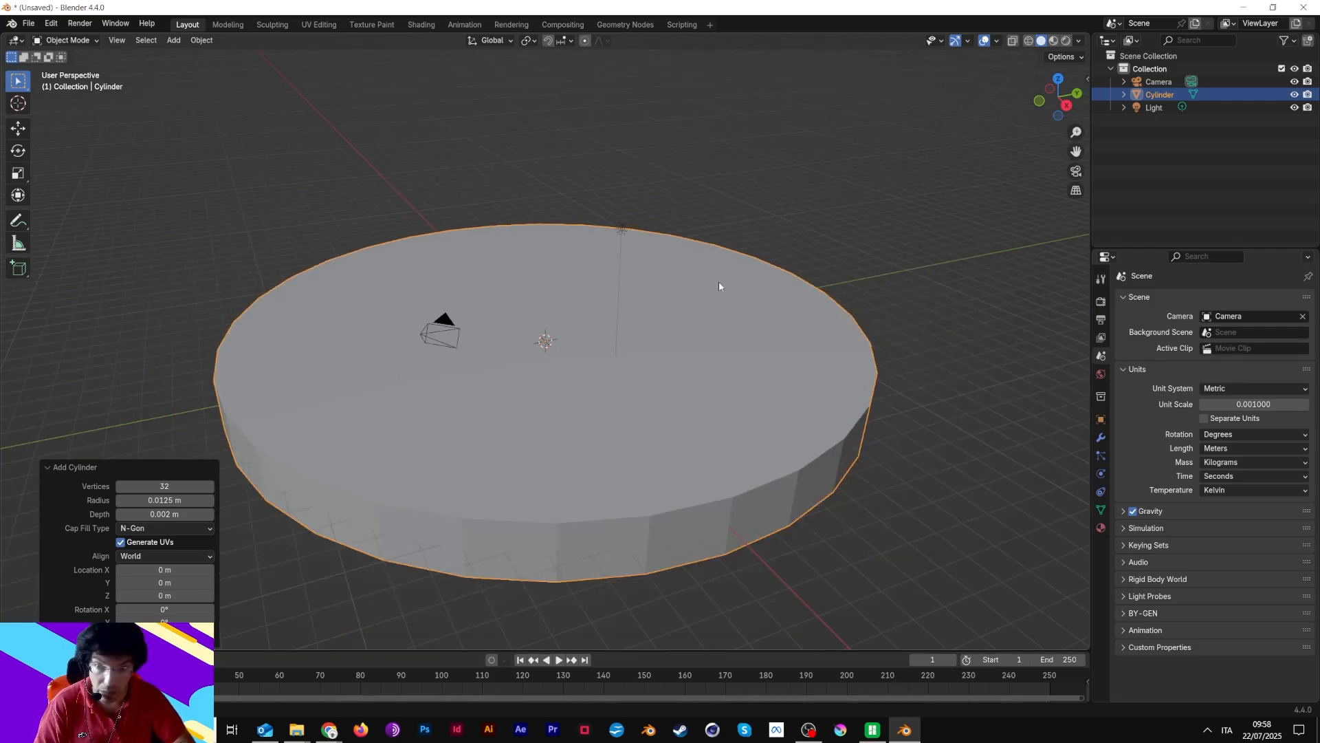
# Set the cylinder's depth to 0.005 m and deselect it
pyautogui.click(178, 514)
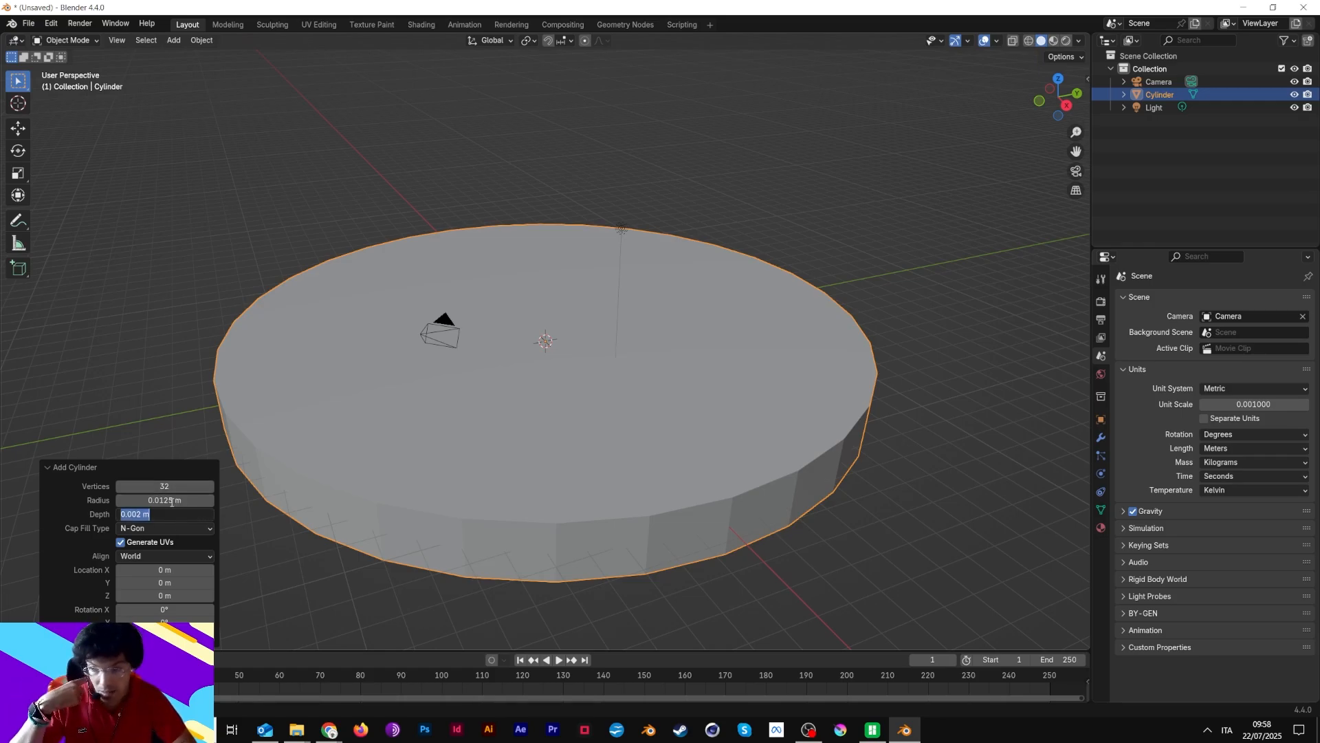
pyautogui.write('0.005')
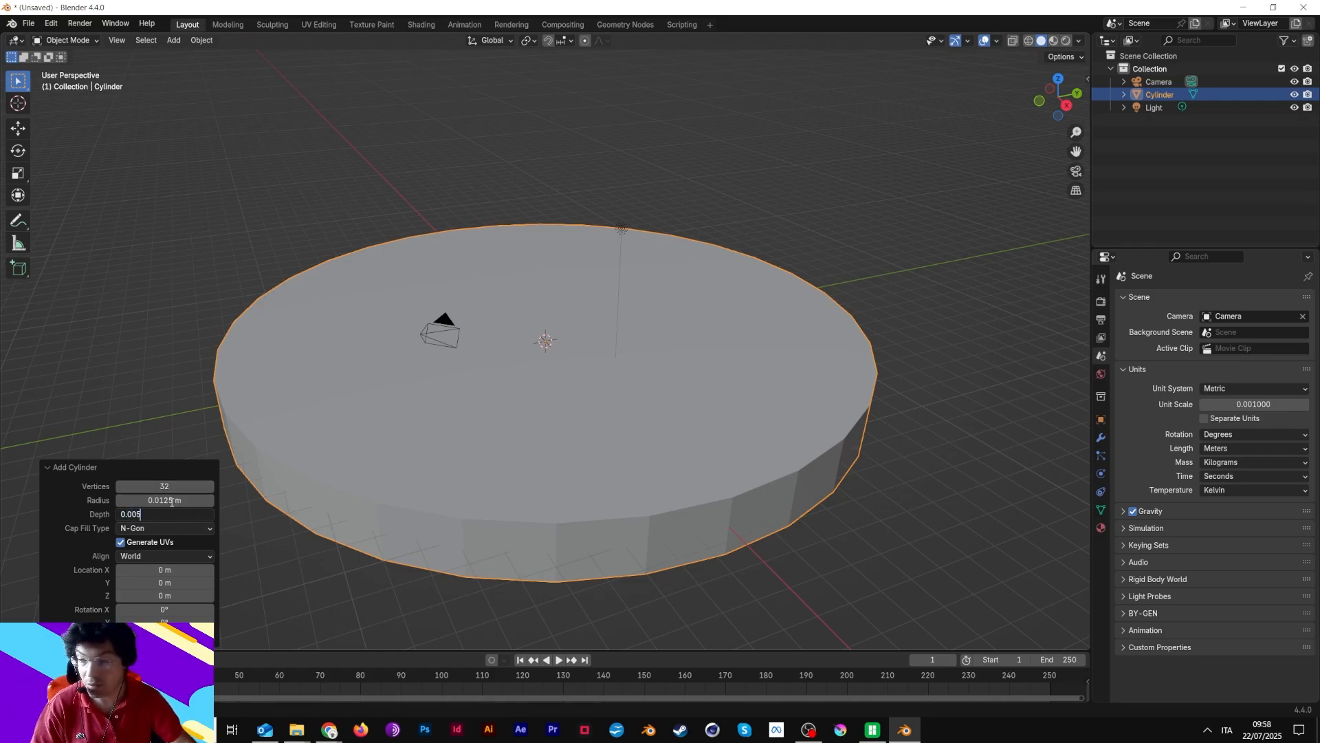
pyautogui.press('Return')
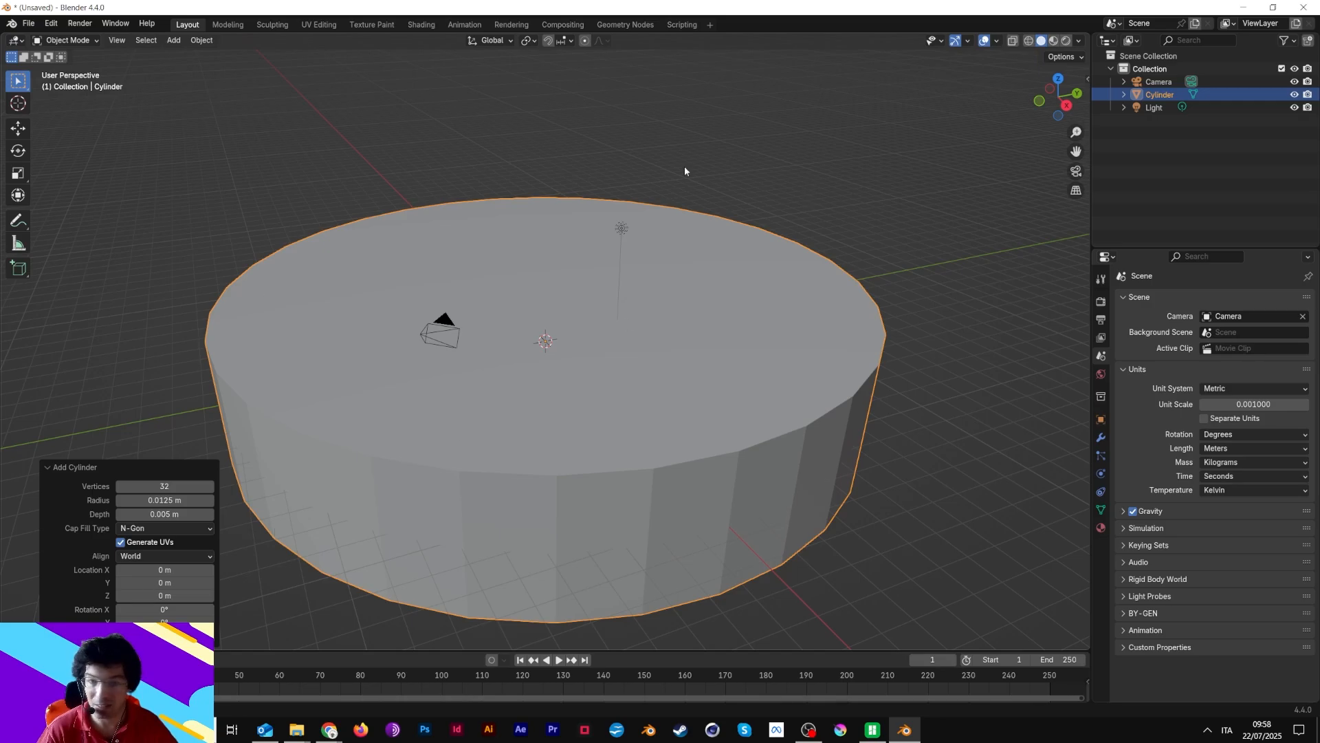
pyautogui.click(897, 172)
pyautogui.scroll(-3, 845, 226)
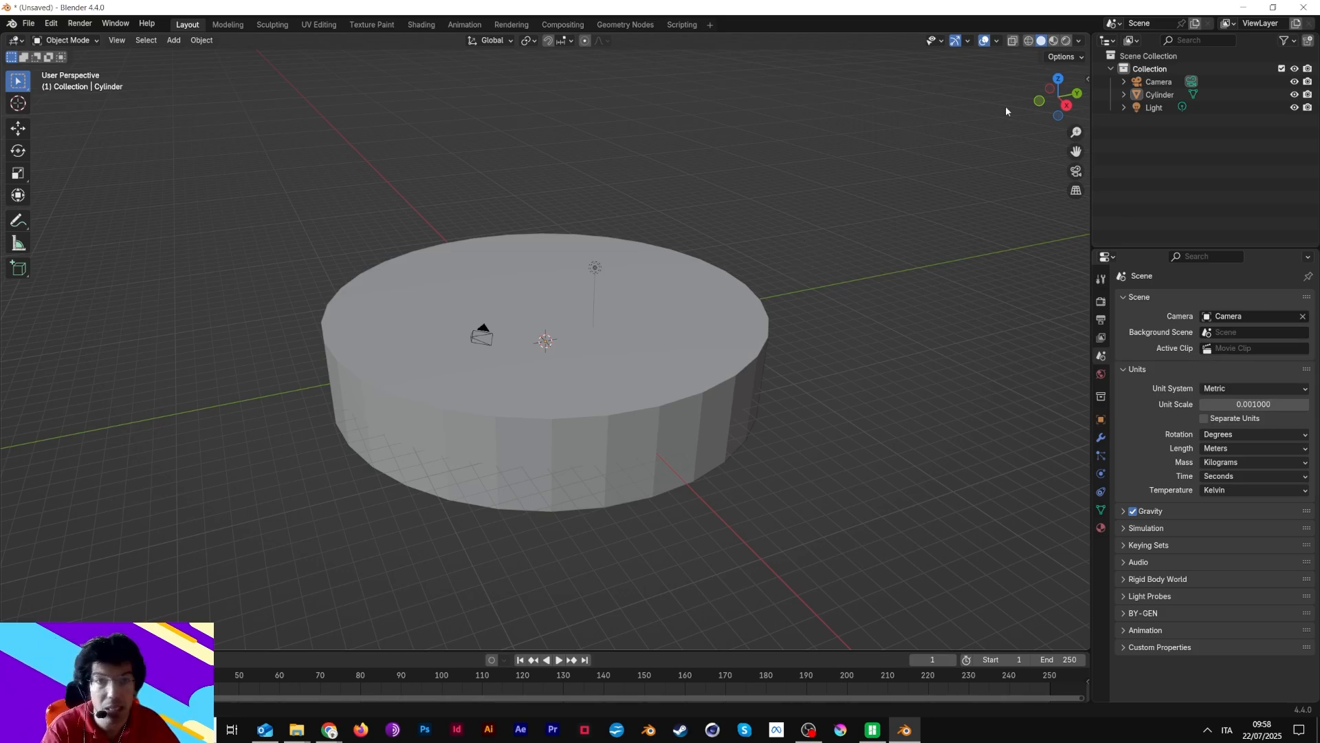
# View the cylinder from the right in orthographic projection and enter Edit Mode on it
pyautogui.click(1065, 107)
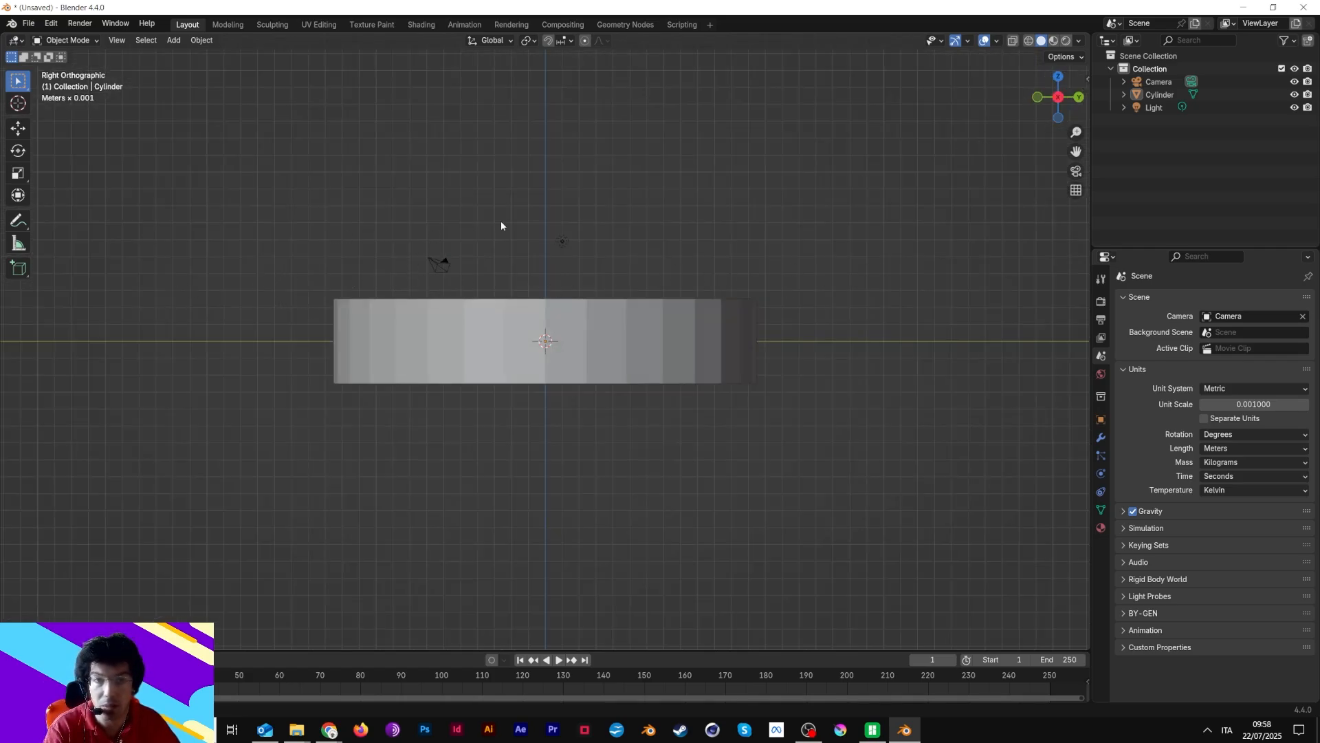
pyautogui.scroll(2, 502, 288)
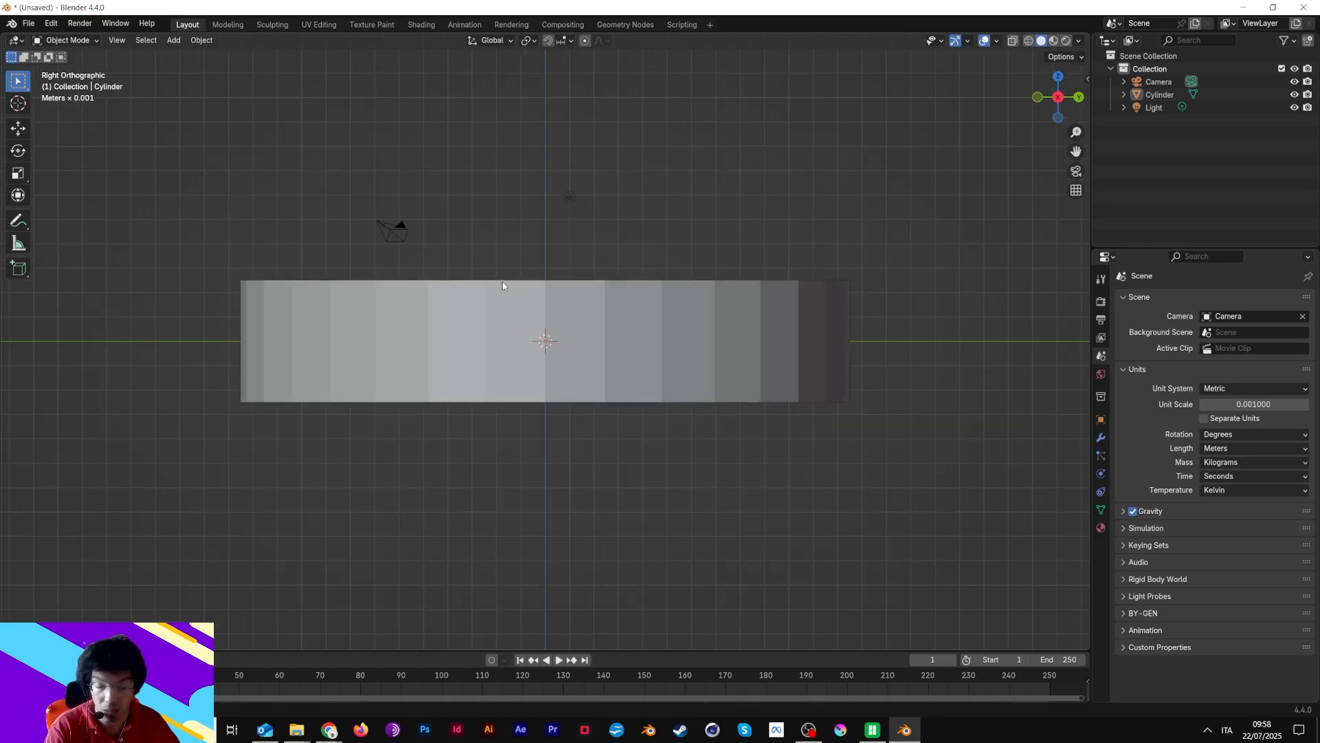
pyautogui.press('Tab')
pyautogui.press('Tab')
pyautogui.press('Tab')
pyautogui.press('Tab')
pyautogui.press('Tab')
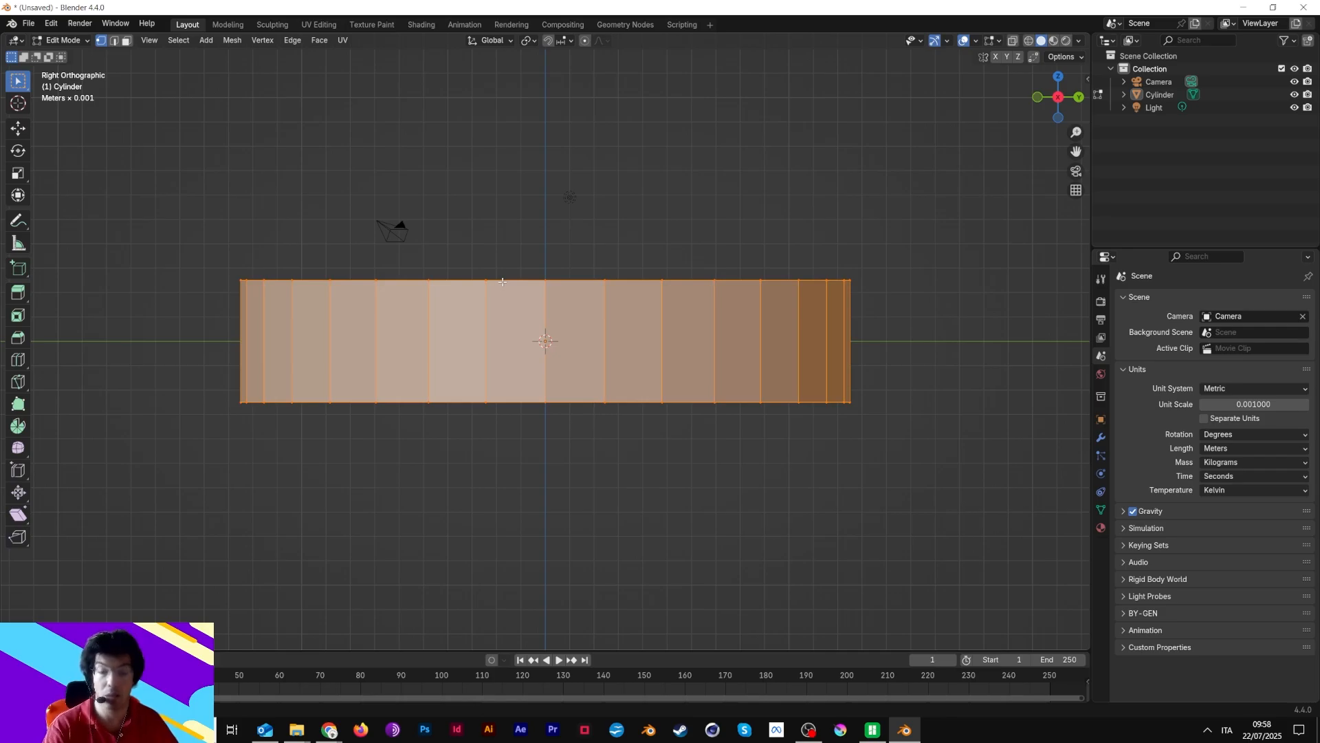
pyautogui.press('Tab')
pyautogui.press('Tab')
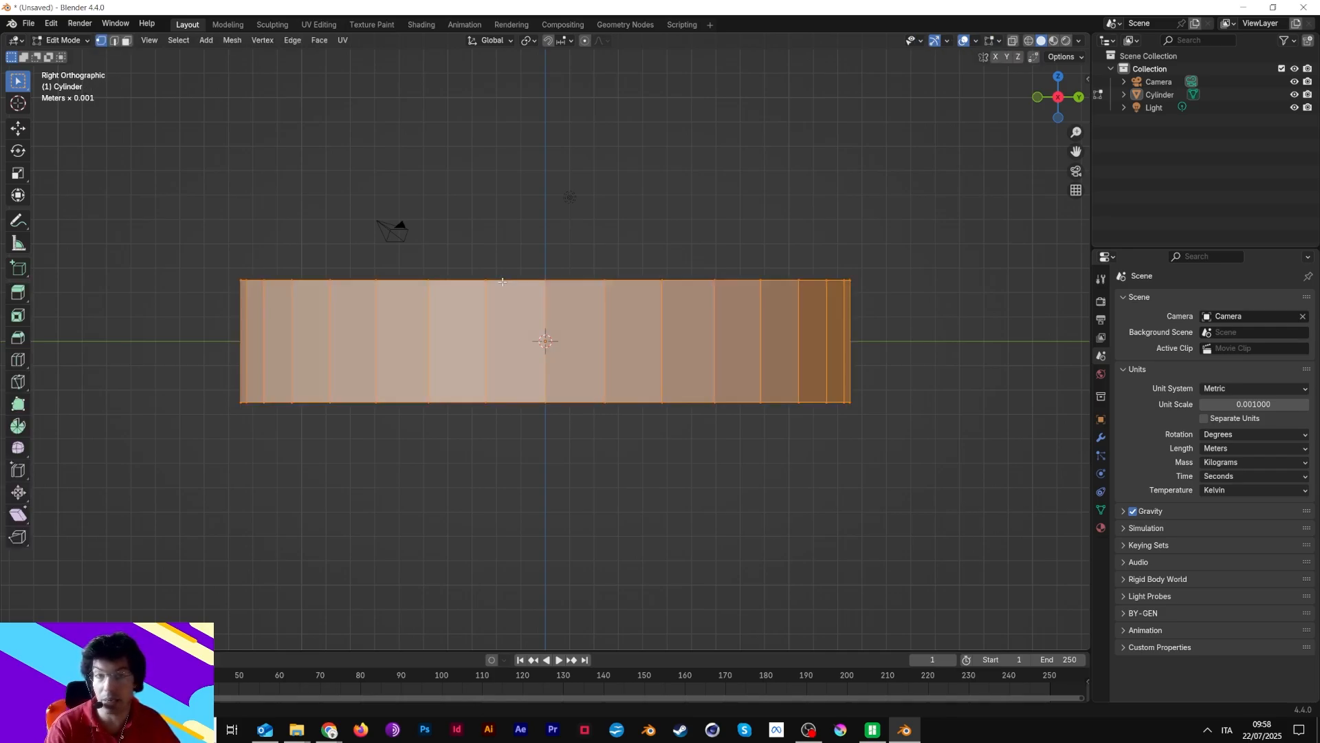
pyautogui.press('Tab')
pyautogui.press('Tab')
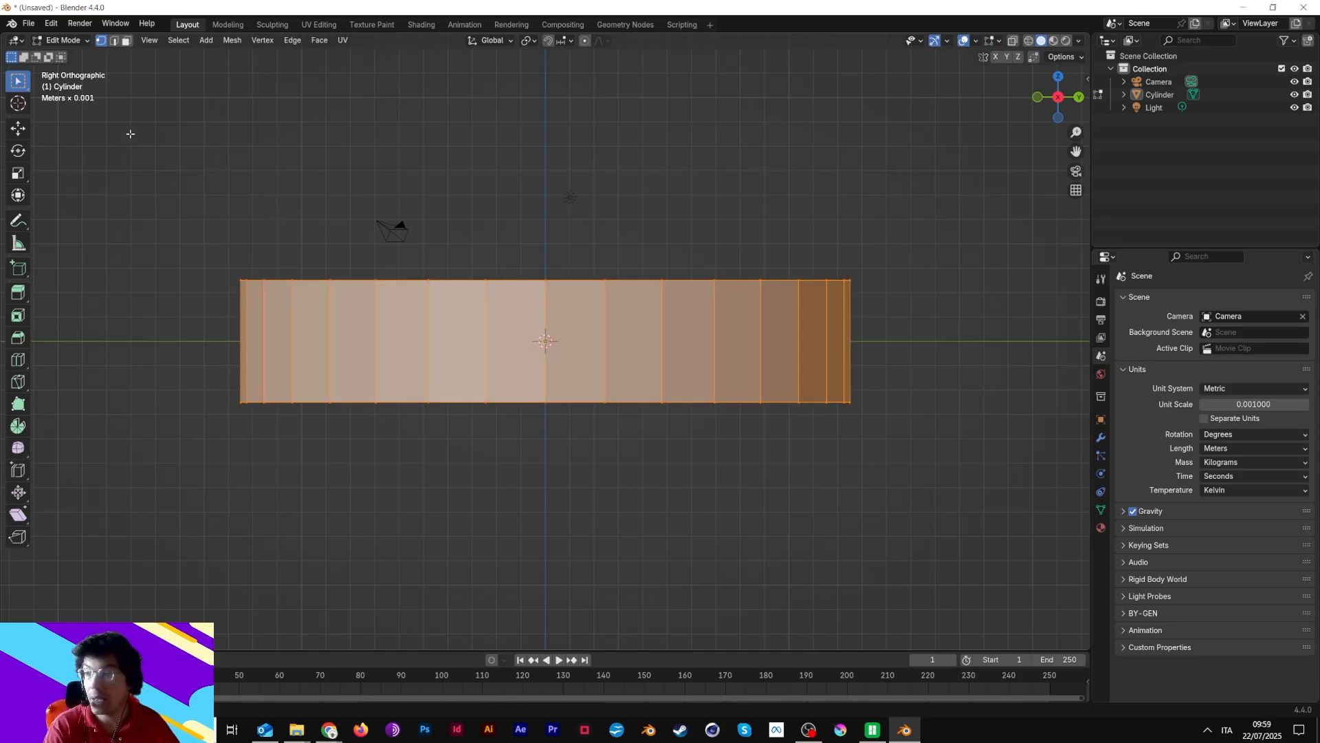
# In edge selection mode, select one upper rim edge and extend it to the full edge loop around the cylinder's top
pyautogui.click(110, 45)
pyautogui.click(111, 44)
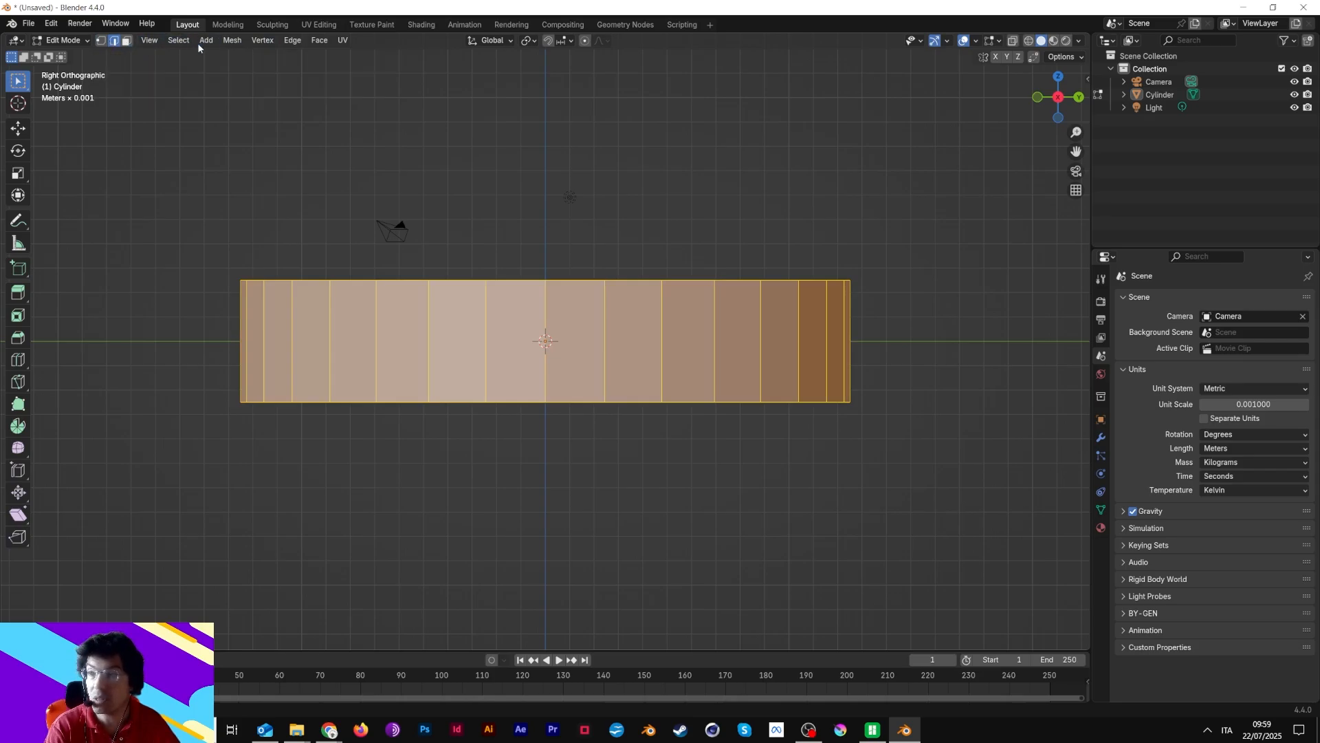
pyautogui.click(232, 40)
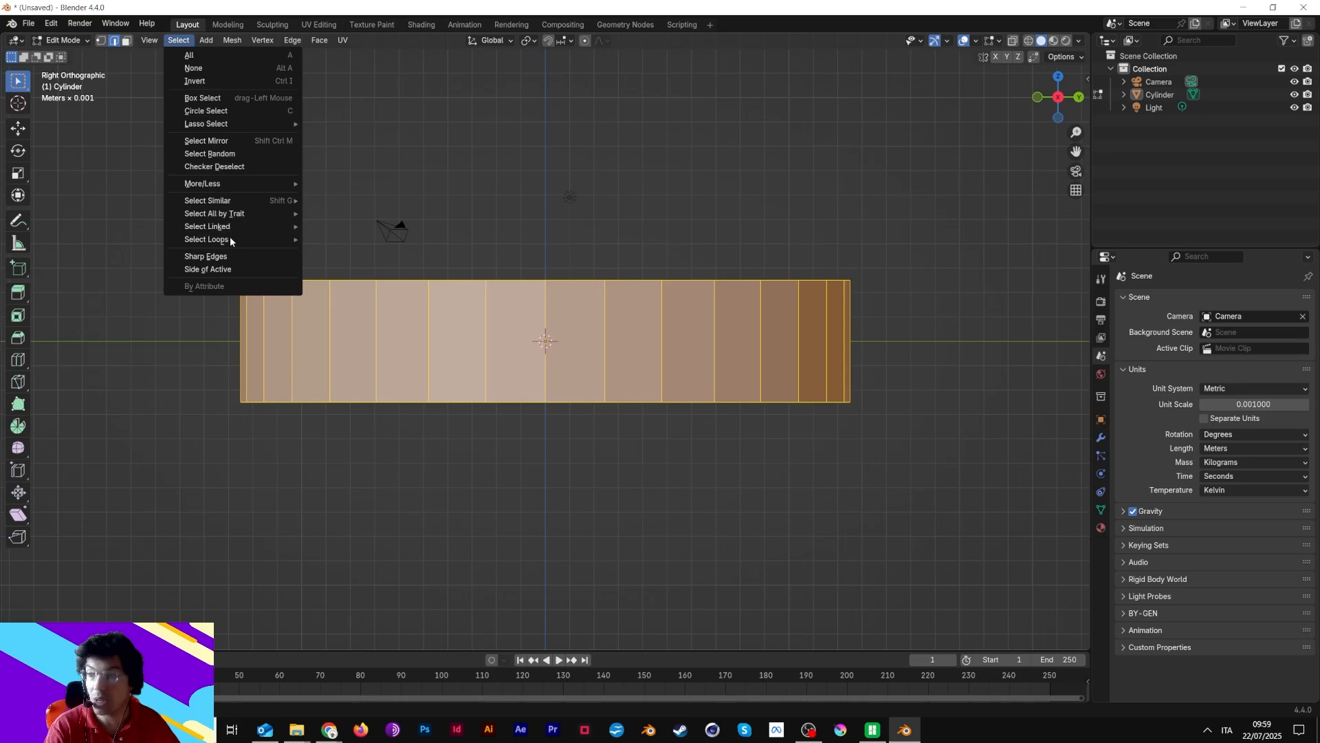
pyautogui.click(390, 255)
pyautogui.click(362, 280)
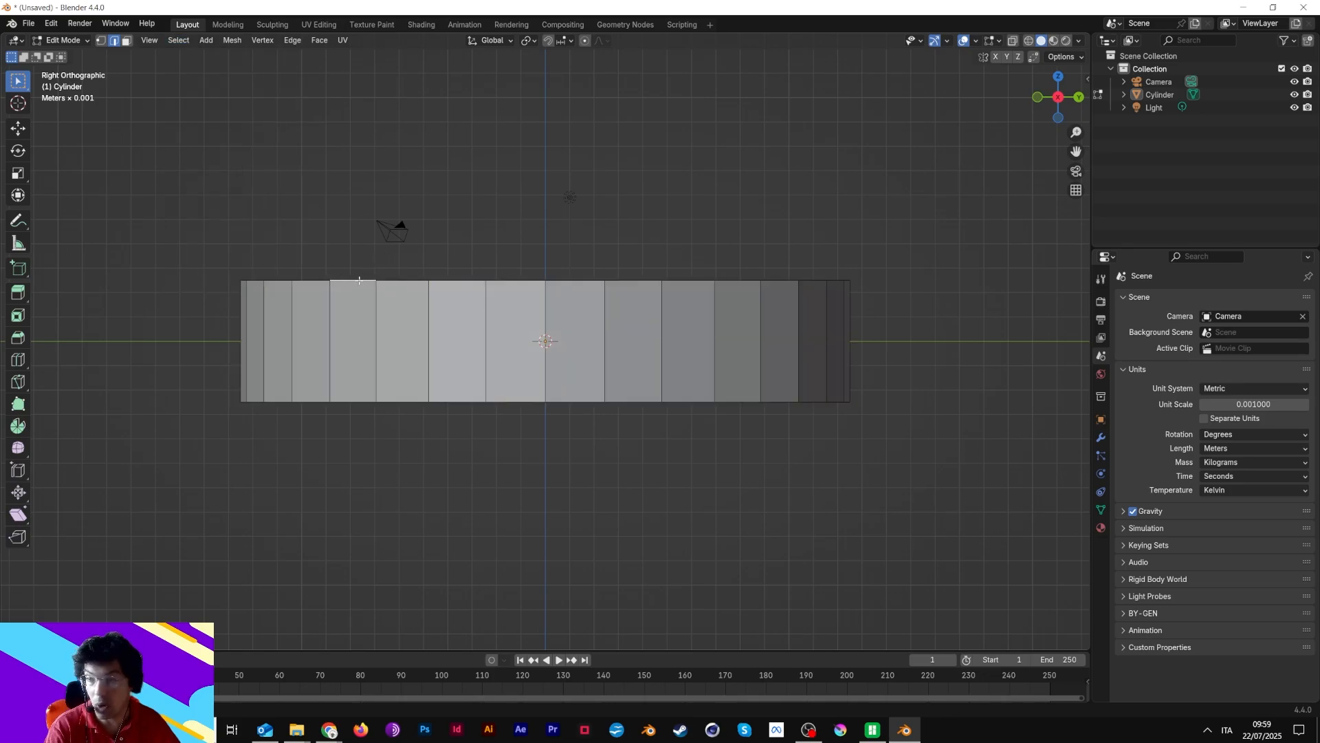
pyautogui.click(312, 280)
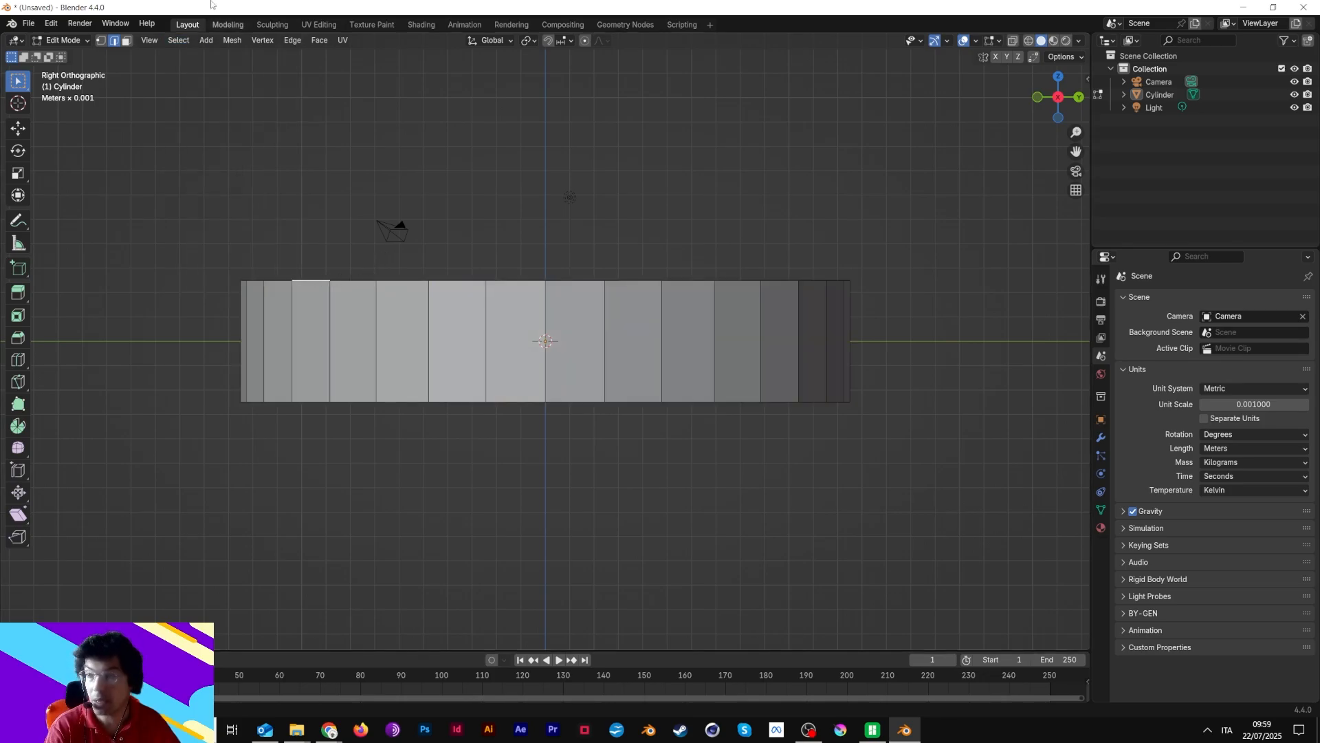
pyautogui.click(187, 43)
pyautogui.moveTo(232, 243)
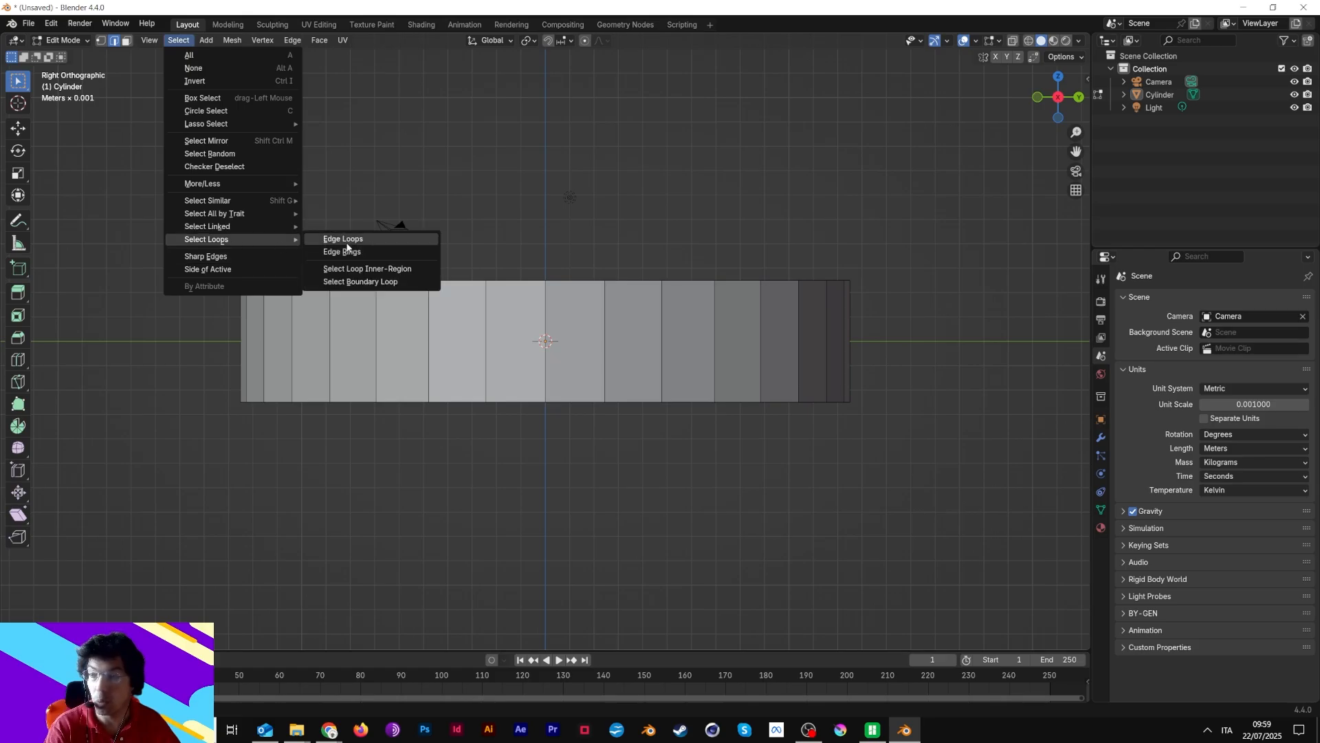
pyautogui.click(347, 245)
pyautogui.moveTo(539, 188); pyautogui.dragTo(656, 266, button='middle')
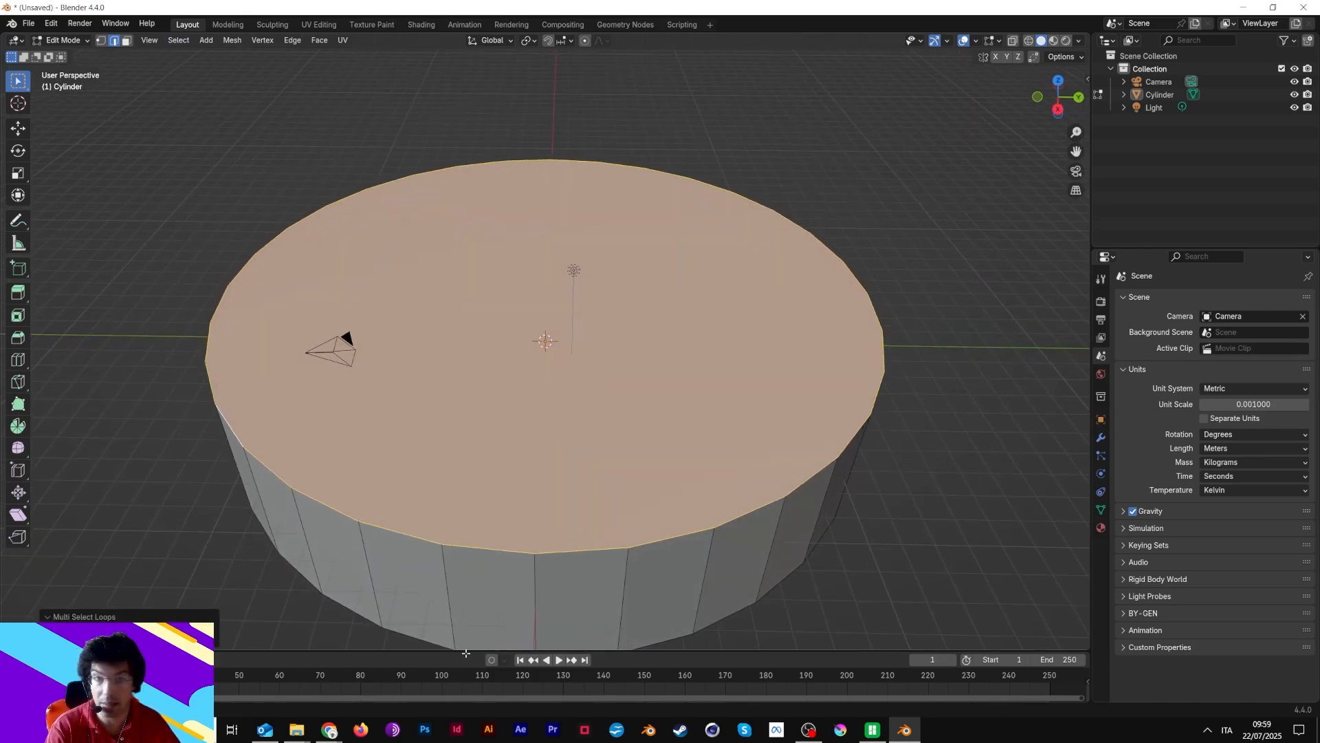
pyautogui.click(1058, 110)
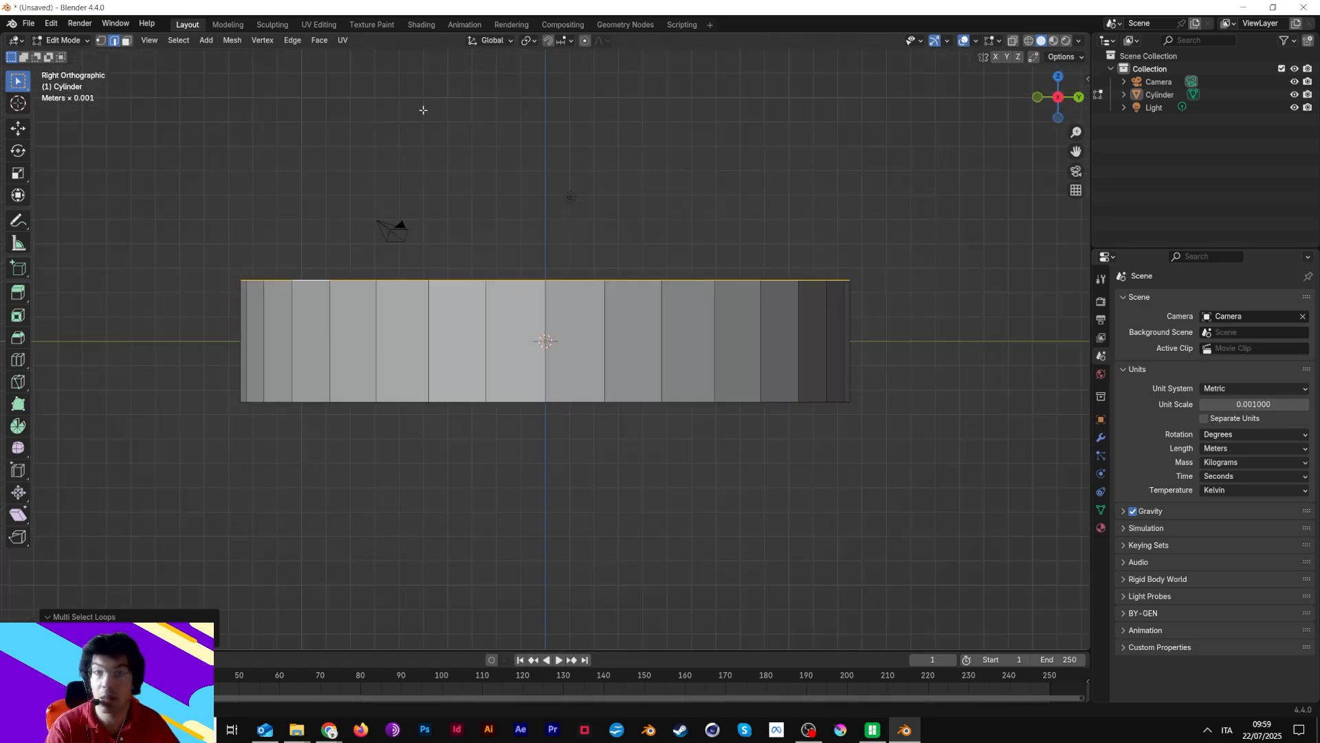
# Scale the cylinder's top loop uniformly to about 0.793 with the Scale tool to taper the sides
pyautogui.click(98, 43)
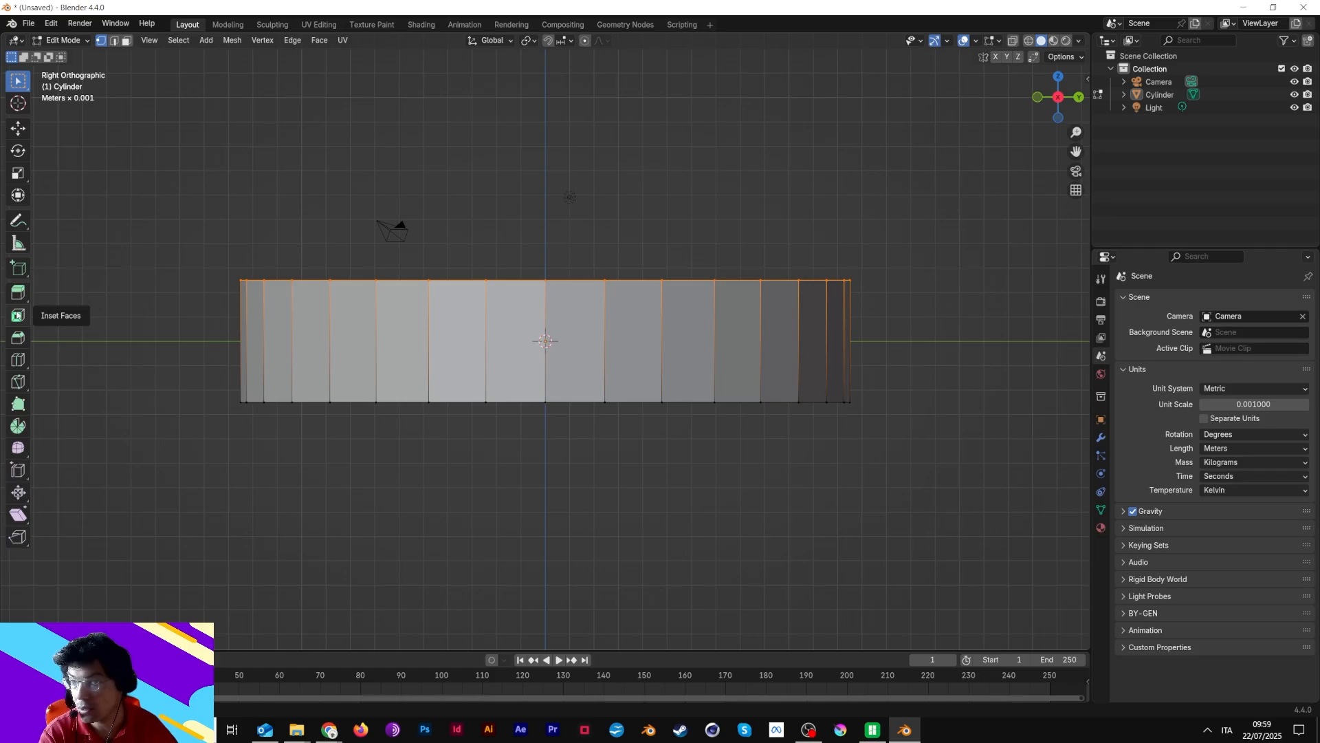
pyautogui.click(21, 173)
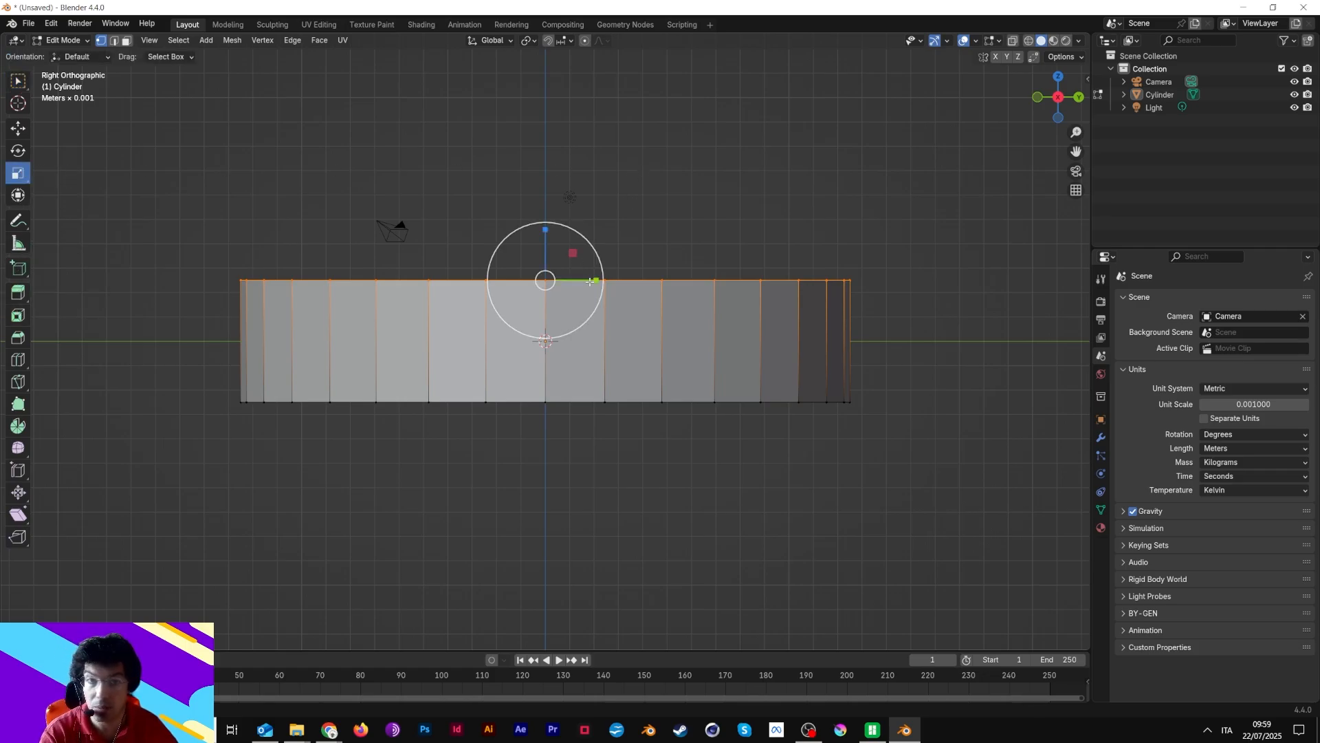
pyautogui.moveTo(589, 282); pyautogui.dragTo(579, 281)
pyautogui.moveTo(648, 159); pyautogui.dragTo(619, 217, button='middle')
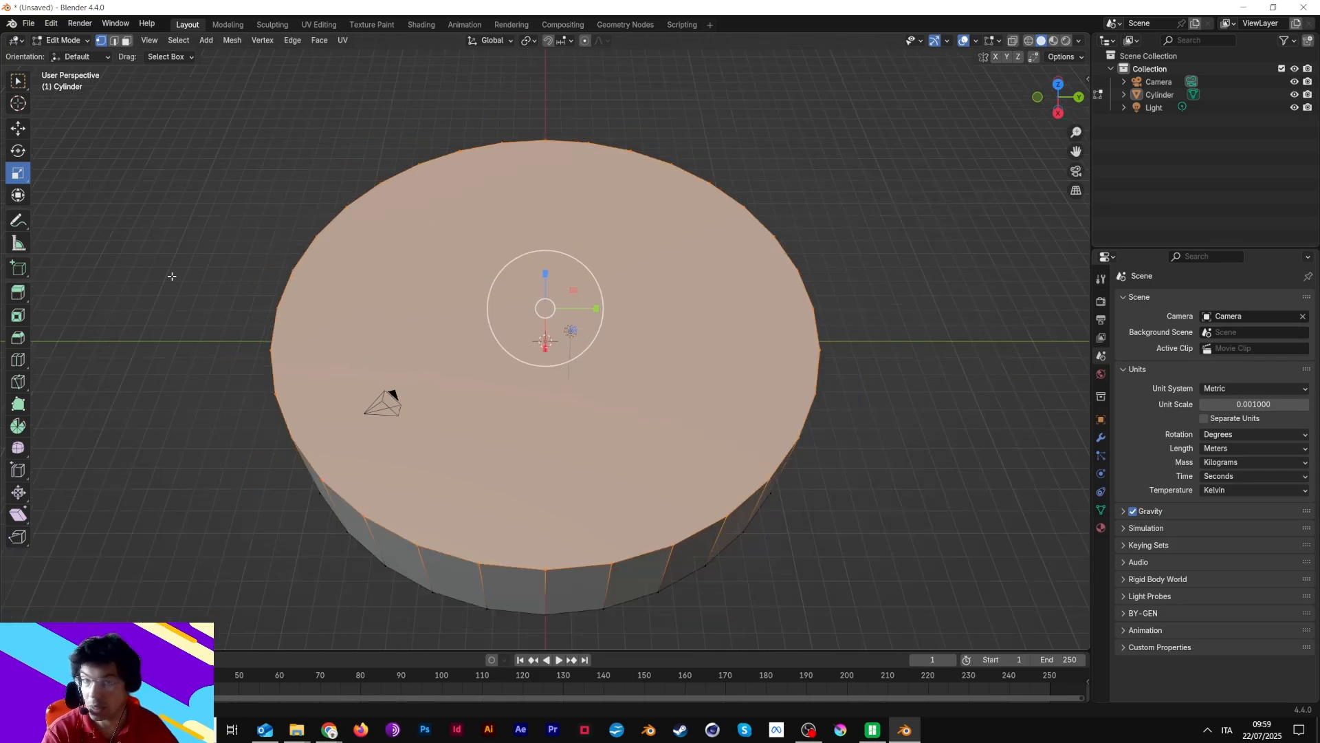
pyautogui.moveTo(555, 310); pyautogui.dragTo(569, 285)
pyautogui.hotkey('ctrl', 'z')
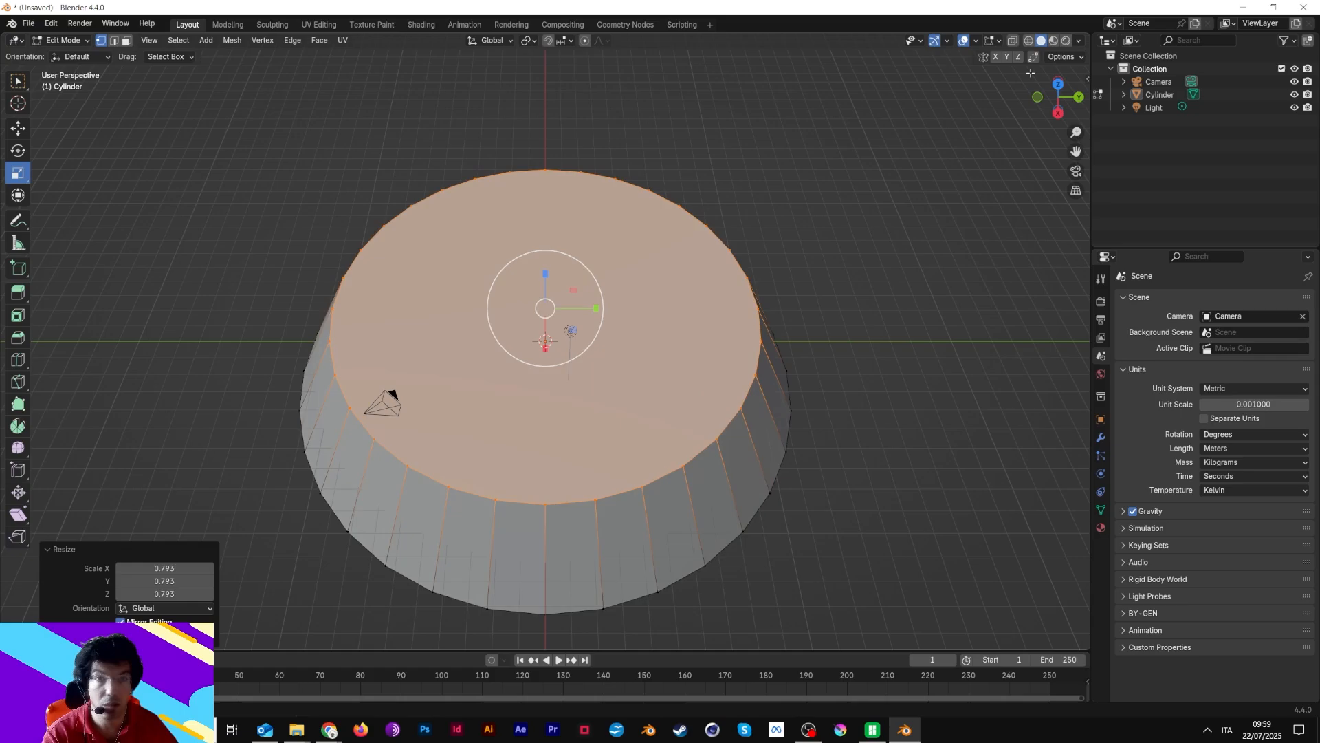
# Try scaling the top loop along Z to about 0.676, switch to the Move tool and clear the selection
pyautogui.moveTo(724, 210); pyautogui.dragTo(761, 158, button='middle')
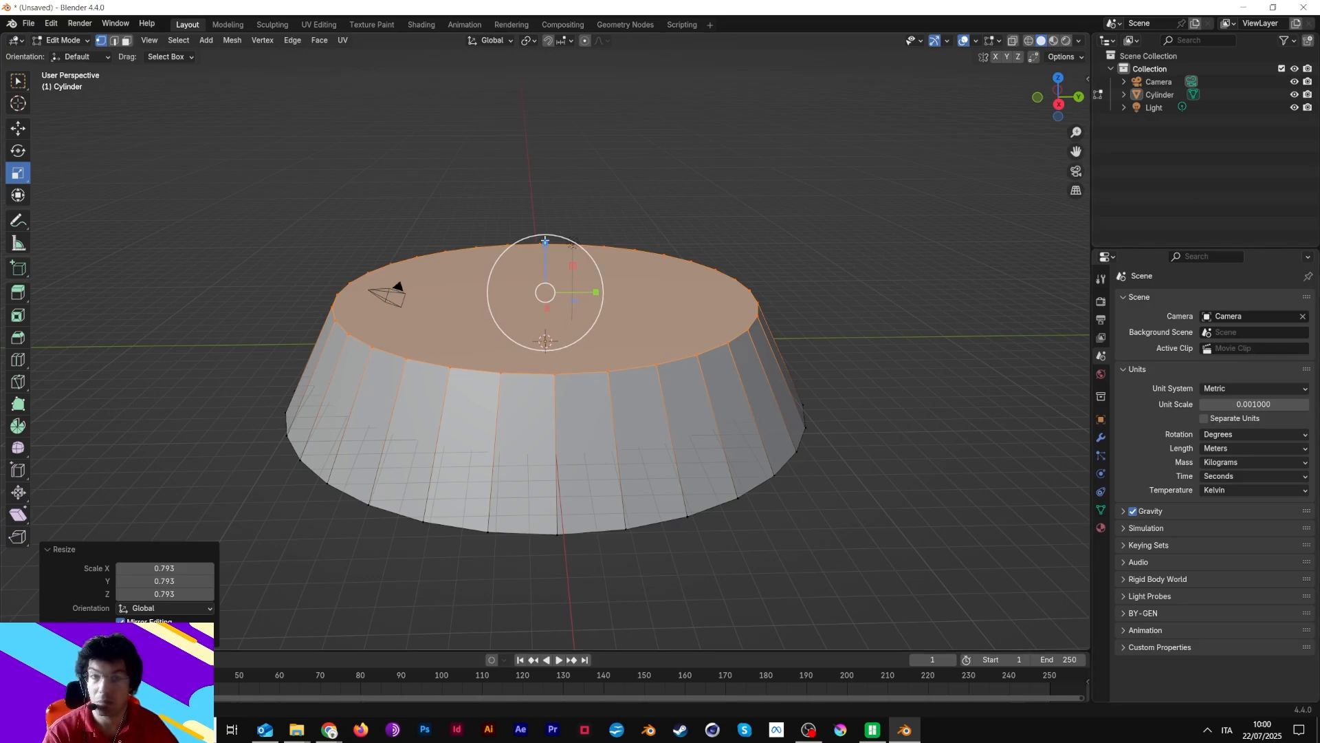
pyautogui.moveTo(546, 243); pyautogui.dragTo(549, 259)
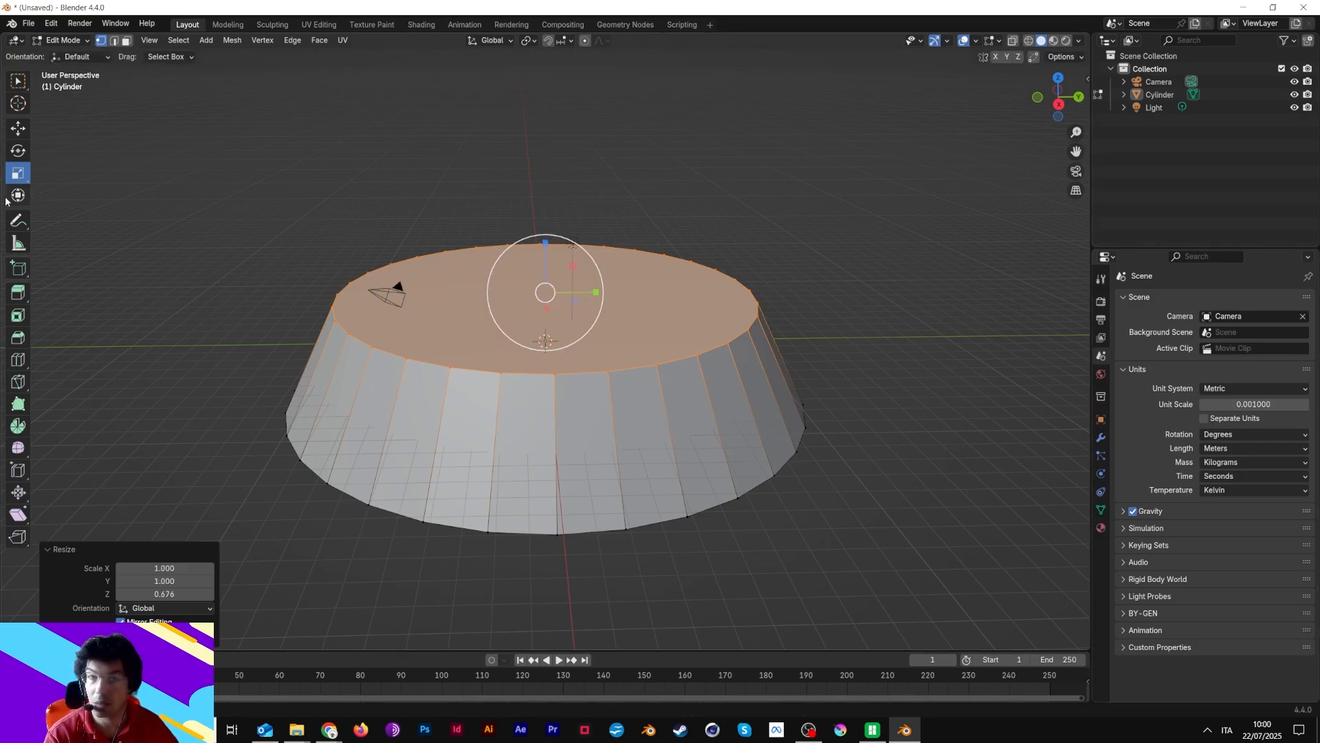
pyautogui.hotkey('shift', 'space')
pyautogui.press('g')
pyautogui.hotkey('alt', 'a')
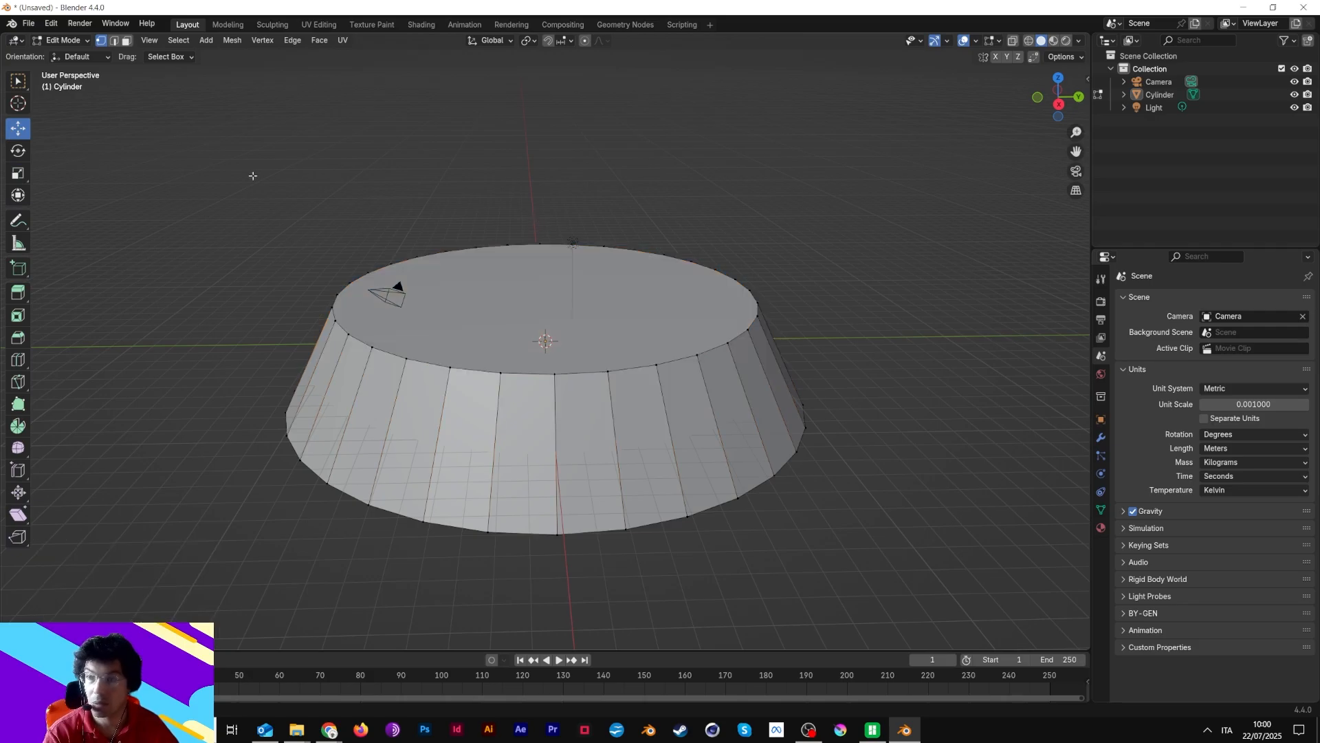
# Return to Object Mode, select the whole tapered cylinder and try scaling it along Z
pyautogui.press('Tab')
pyautogui.click(518, 280)
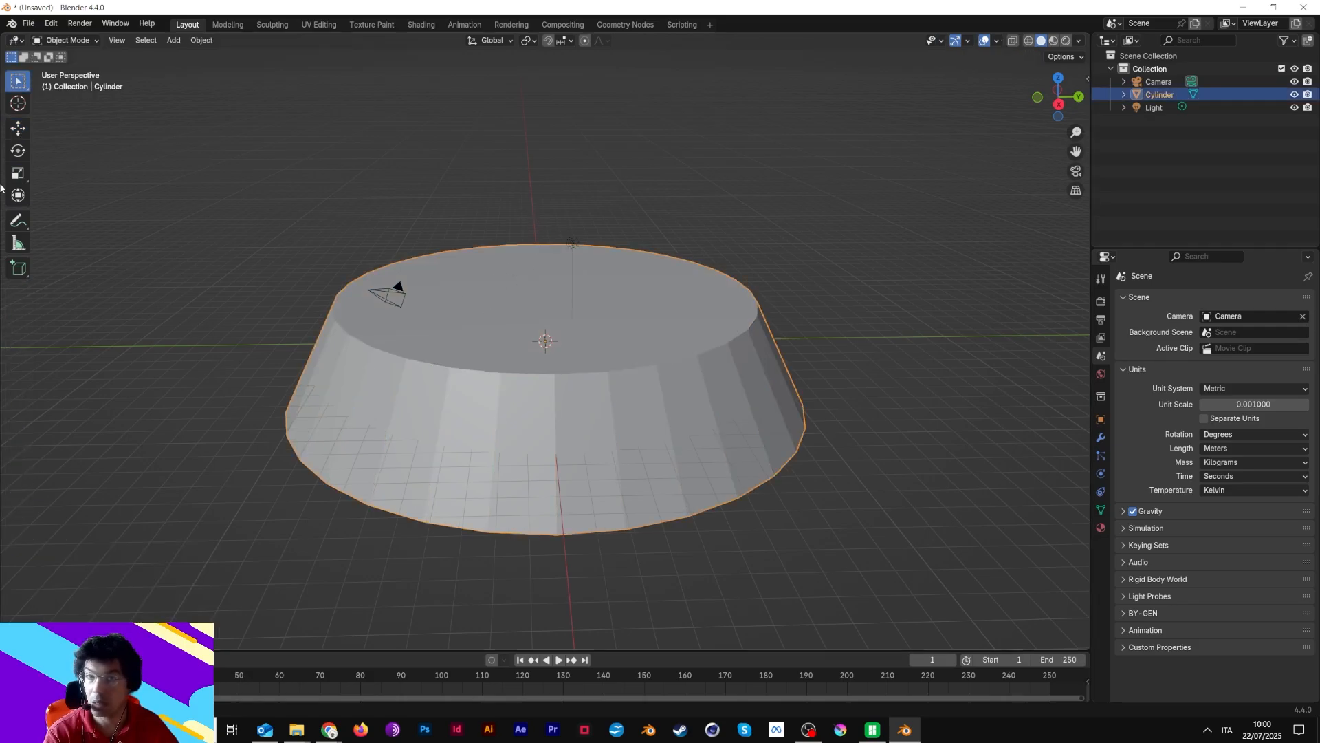
pyautogui.click(18, 173)
pyautogui.moveTo(546, 290); pyautogui.dragTo(546, 295)
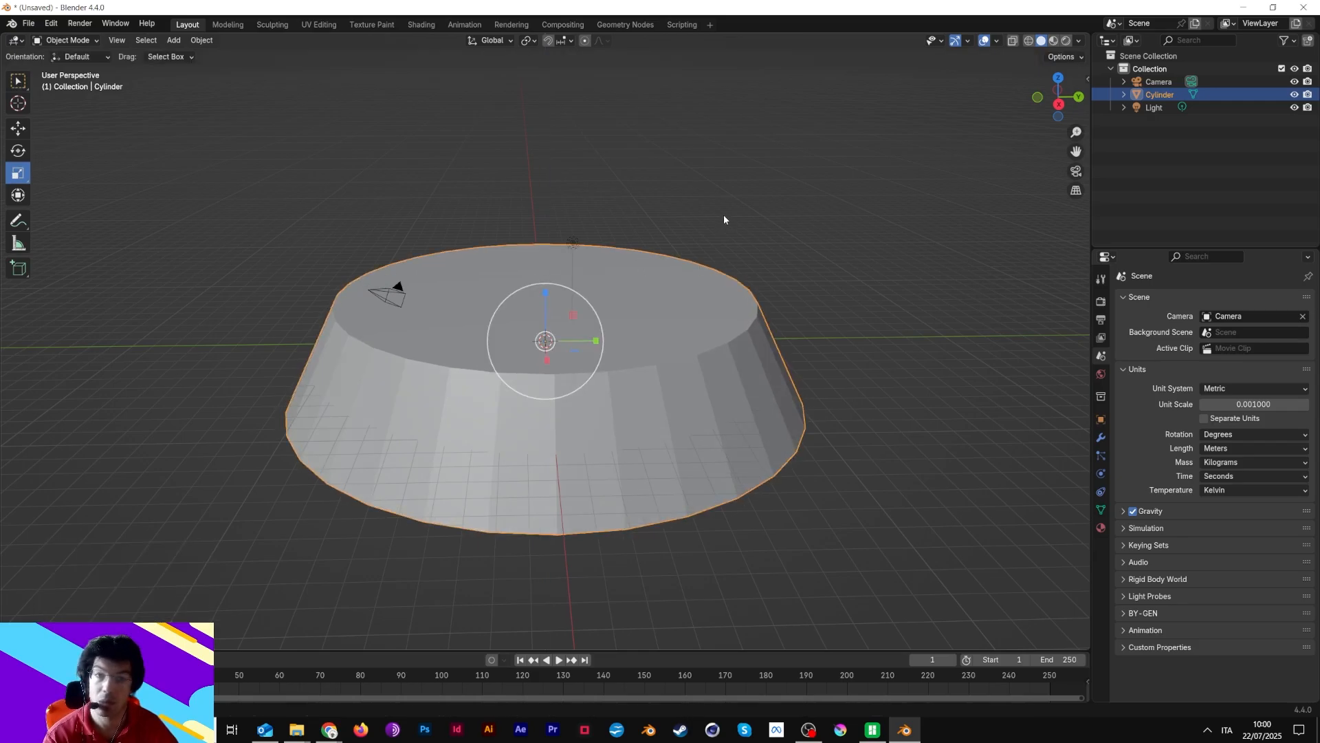
# Move the tapered cylinder up along Z by about 0.002566 m so its base sits near the ground plane
pyautogui.scroll(-3, 699, 220)
pyautogui.moveTo(699, 212); pyautogui.dragTo(671, 200, button='middle')
pyautogui.click(19, 128)
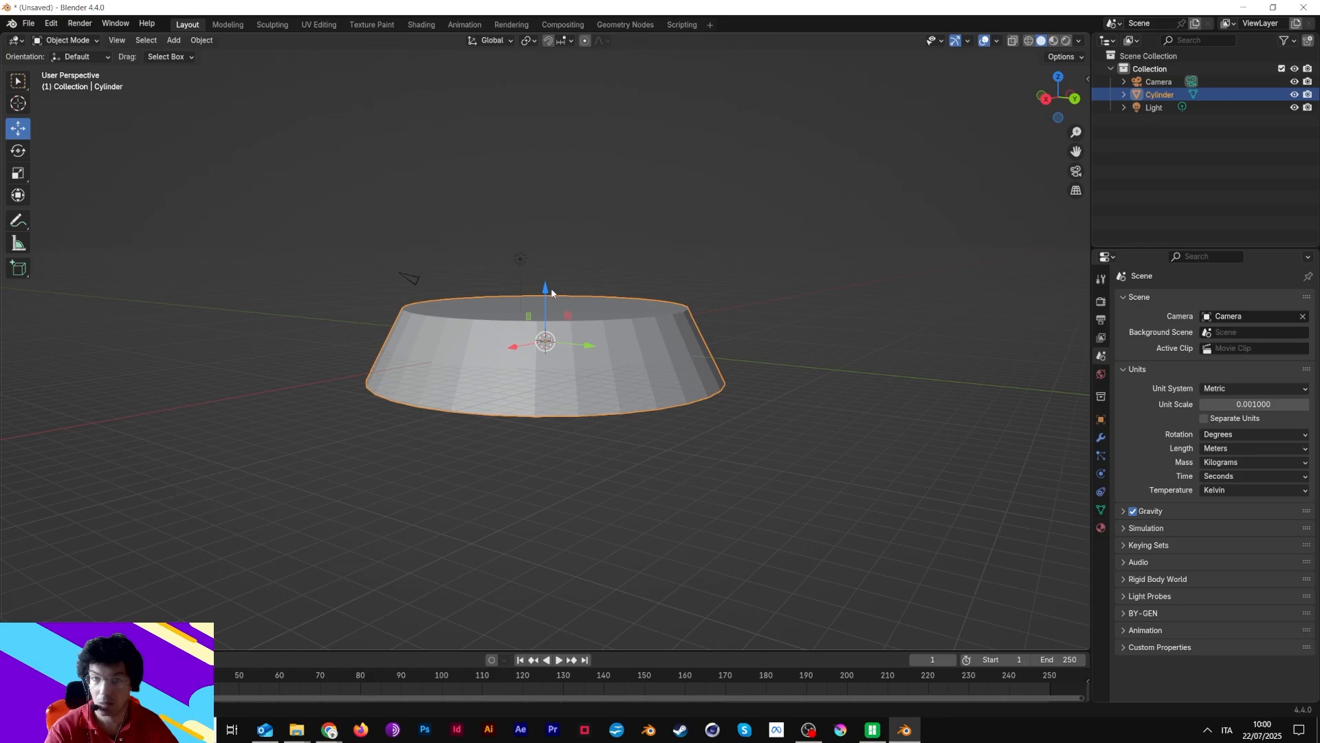
pyautogui.moveTo(552, 292); pyautogui.dragTo(551, 262)
pyautogui.moveTo(552, 262); pyautogui.dragTo(800, 186, button='middle')
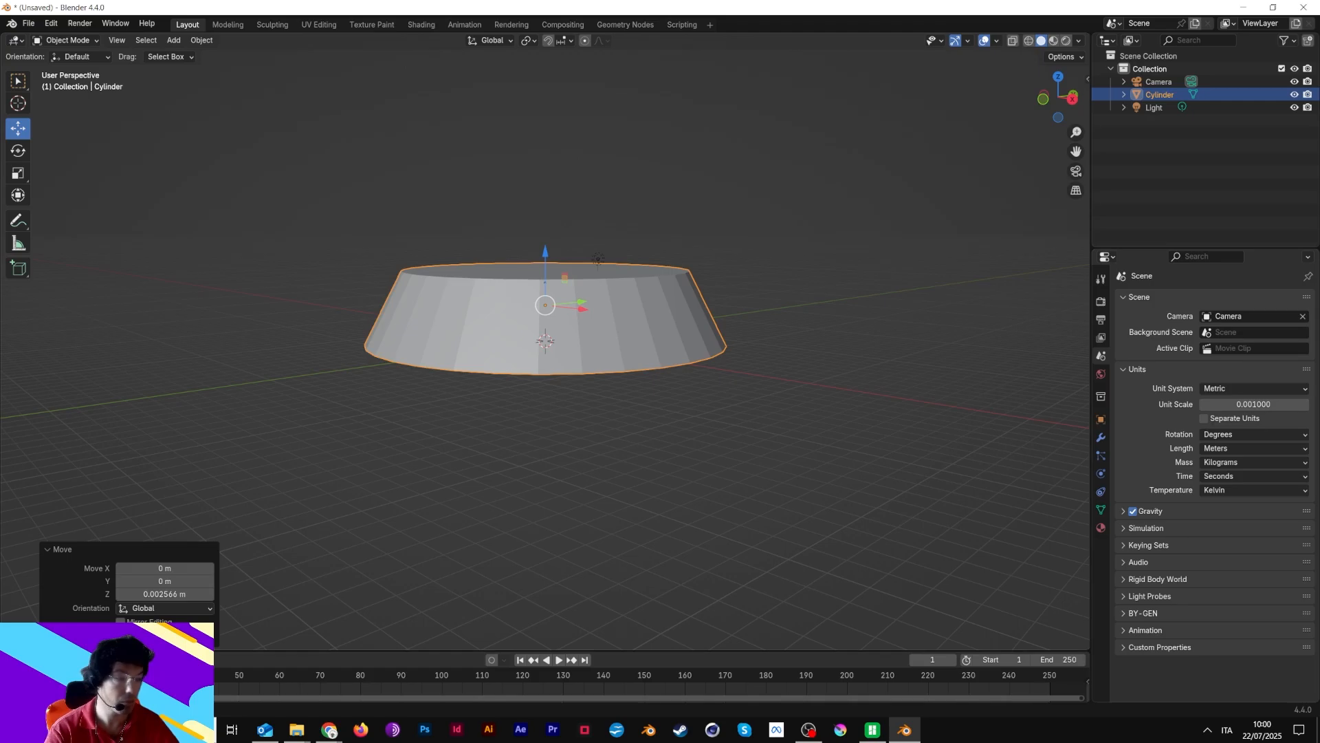
# Undo the cylinder's last move and the scaling of its top face, returning to mesh editing
pyautogui.hotkey('alt', 'Tab')
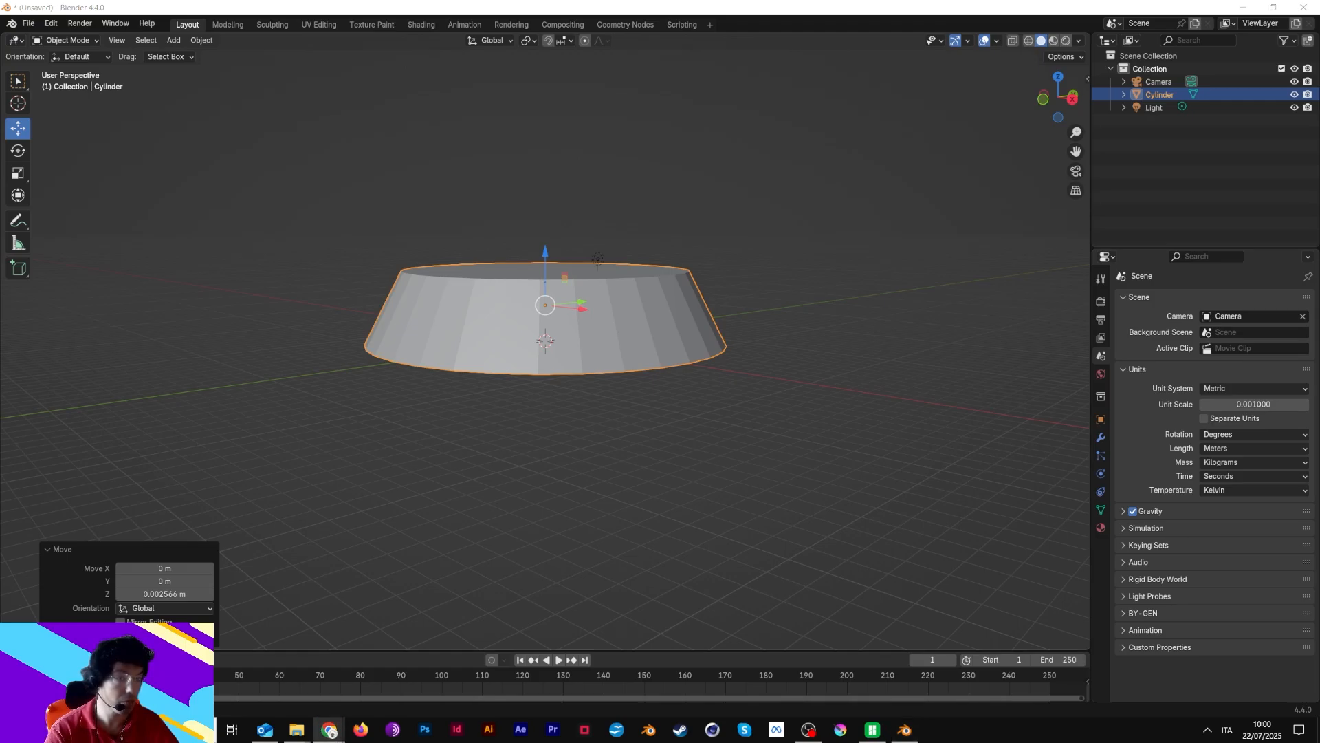
pyautogui.click(601, 238)
pyautogui.hotkey('ctrl', 'z')
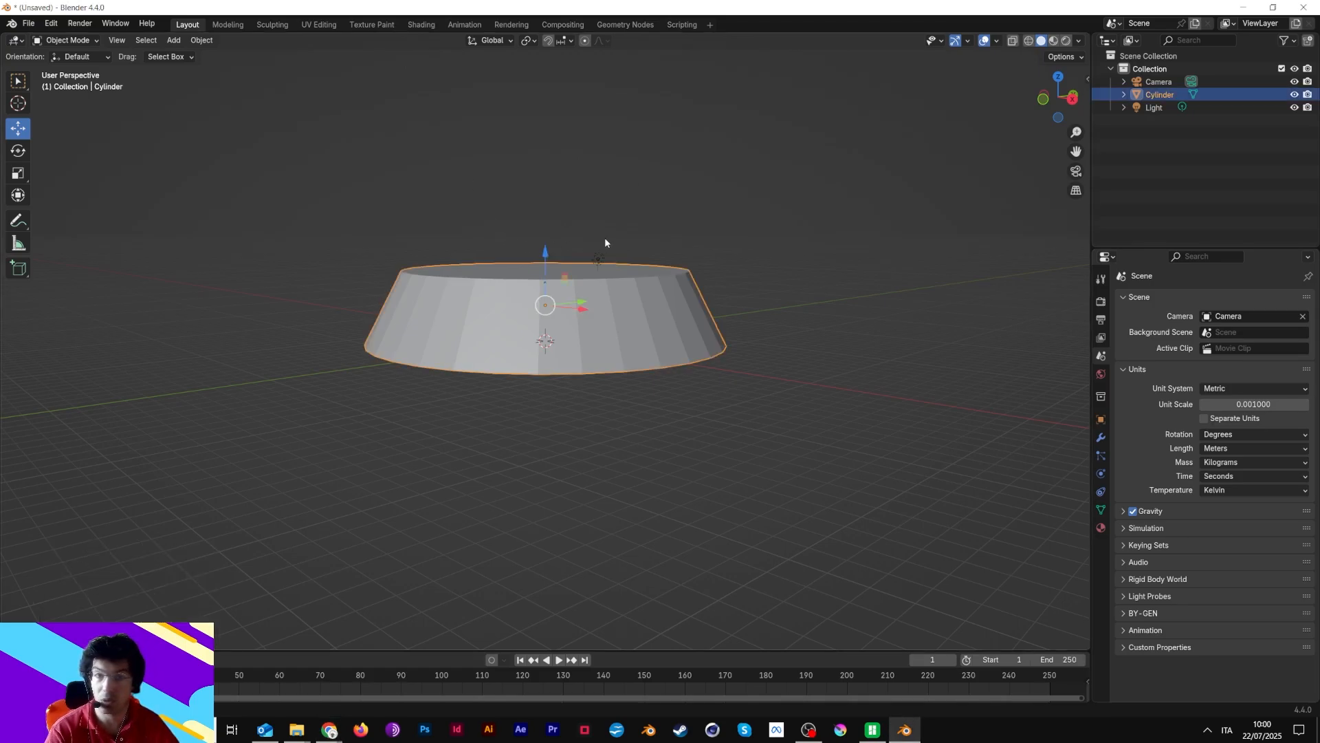
pyautogui.hotkey('ctrl', 'z')
pyautogui.press('Tab')
pyautogui.hotkey('ctrl', 'z')
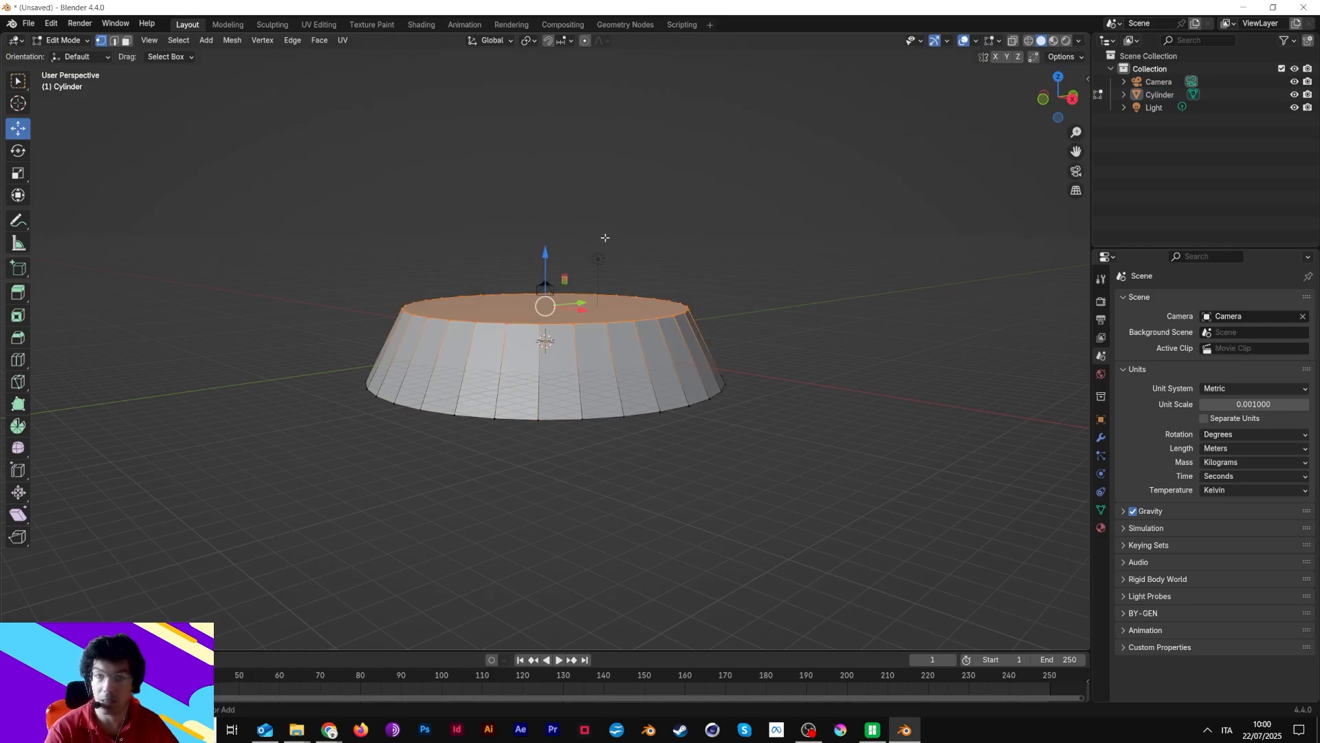
pyautogui.hotkey('ctrl', 'z')
# Scale the cylinder's top face uniformly to about 0.917 to taper the sides slightly
pyautogui.click(1044, 99)
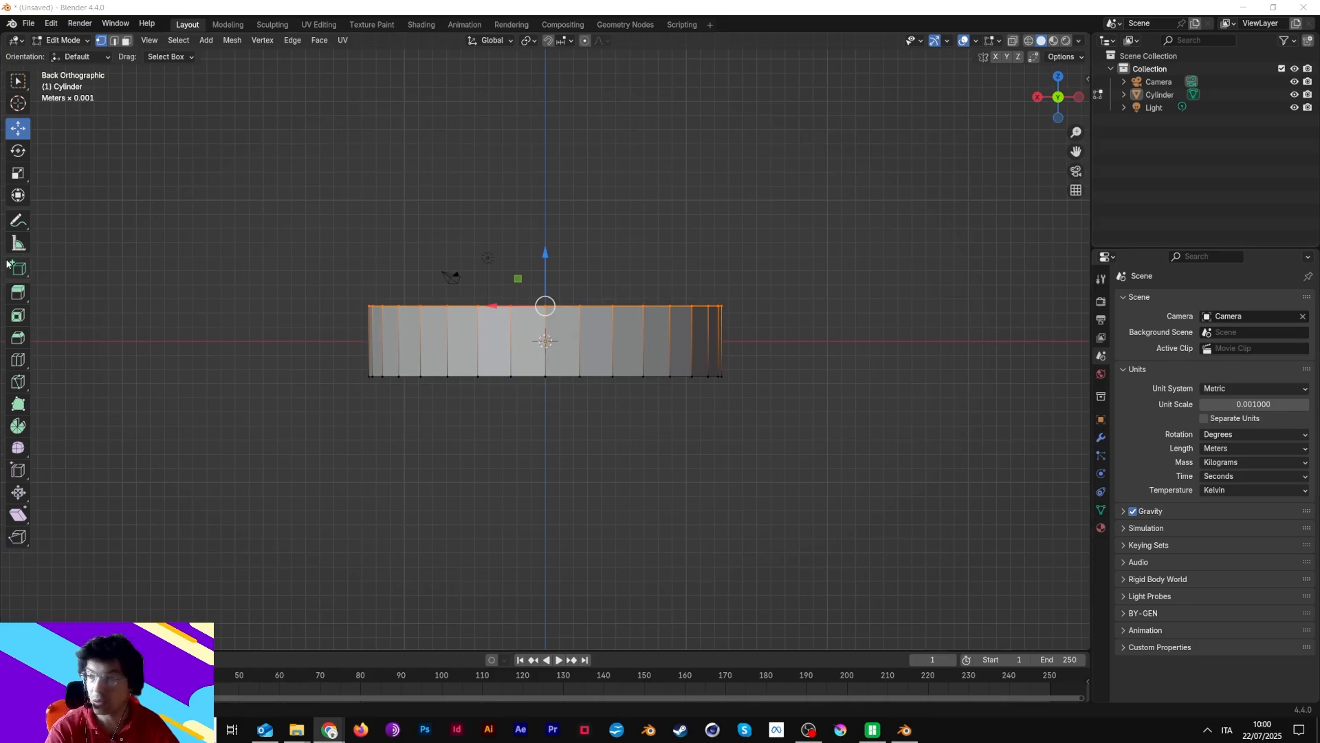
pyautogui.click(18, 173)
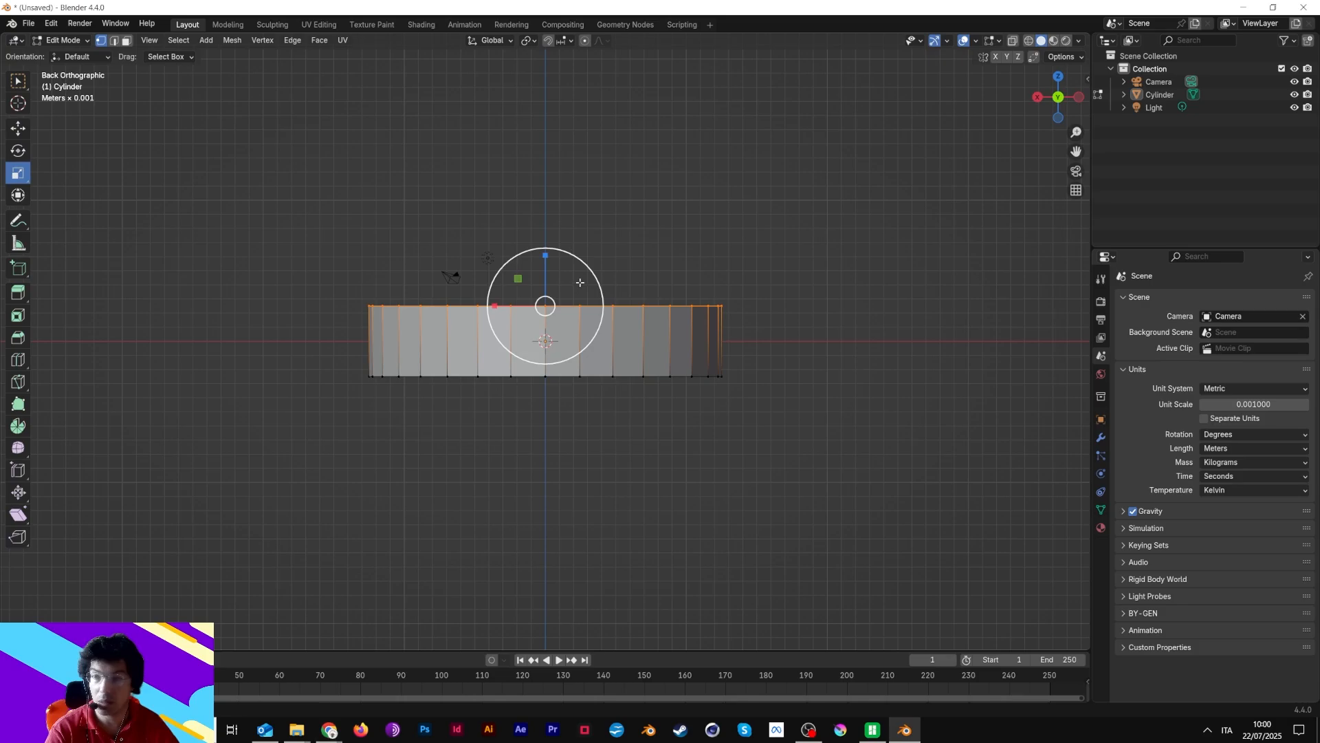
pyautogui.press('s')
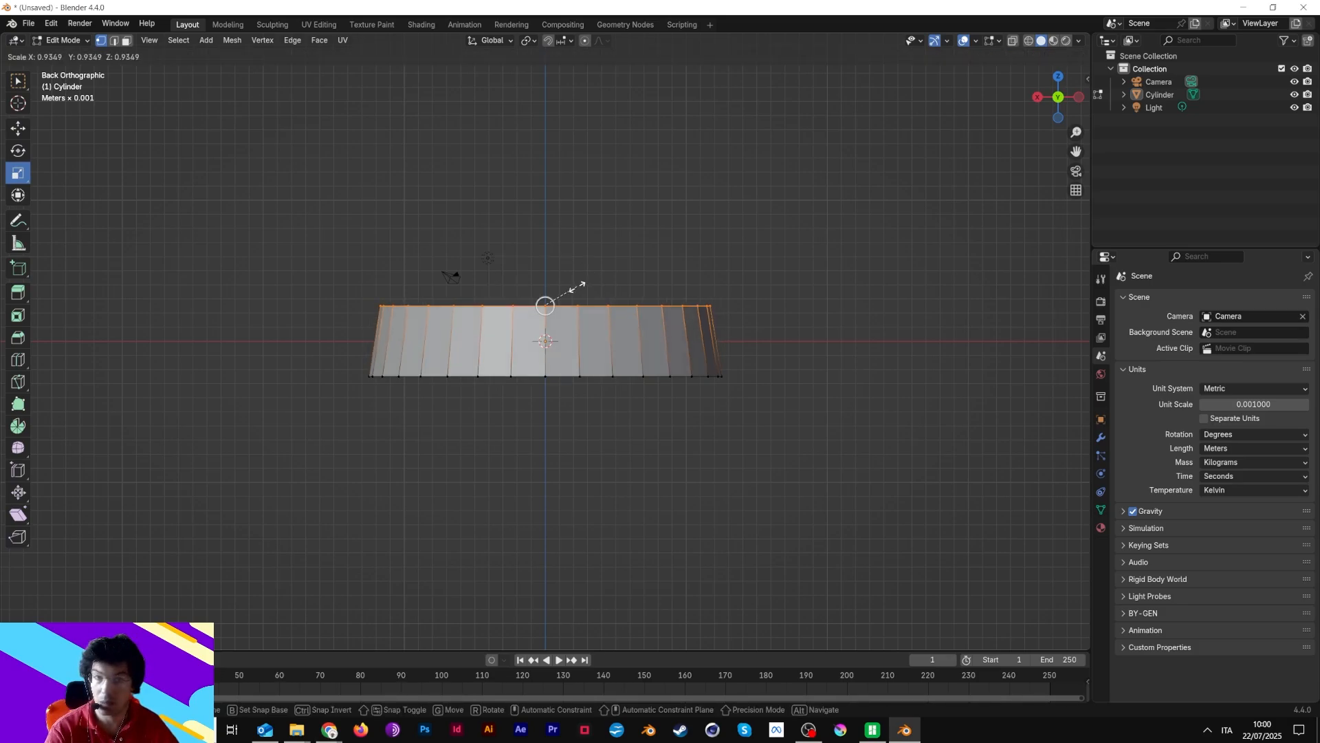
pyautogui.click(578, 289)
pyautogui.moveTo(578, 288); pyautogui.dragTo(693, 159, button='middle')
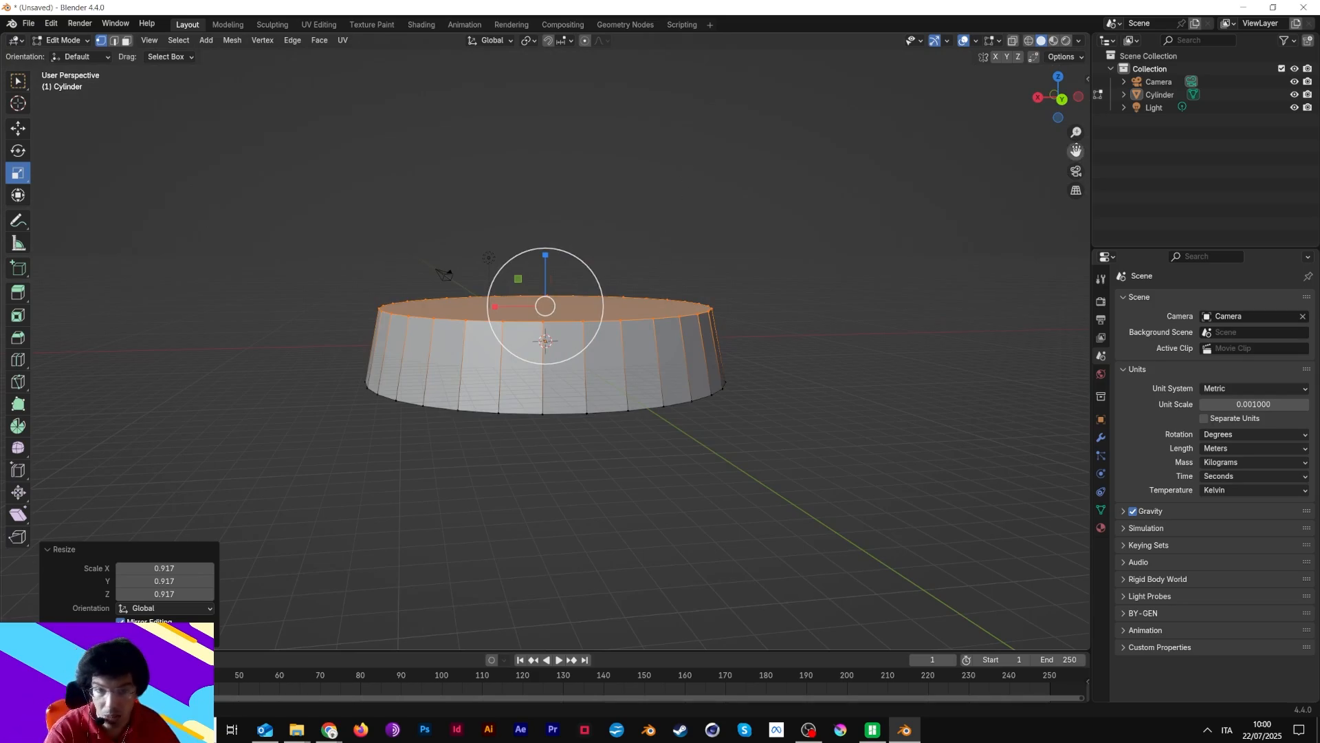
pyautogui.click(1063, 98)
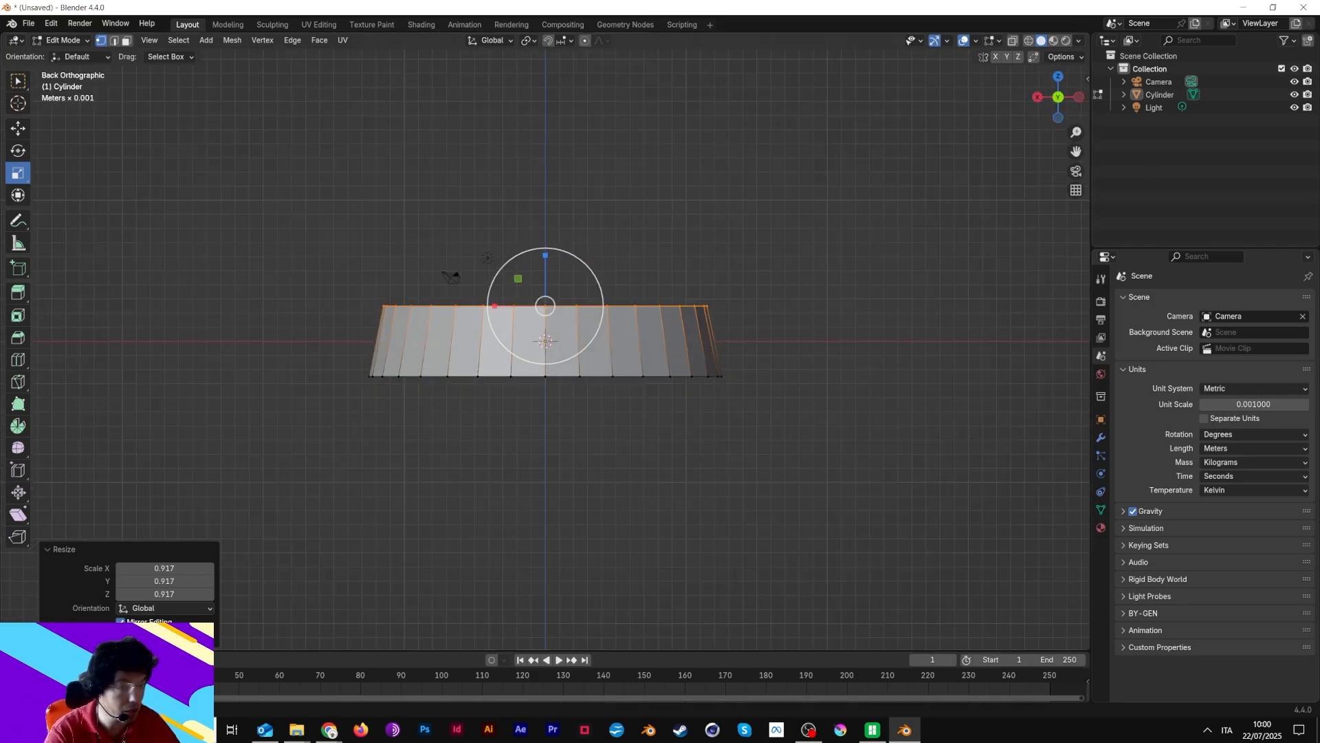
pyautogui.hotkey('alt', 'Tab')
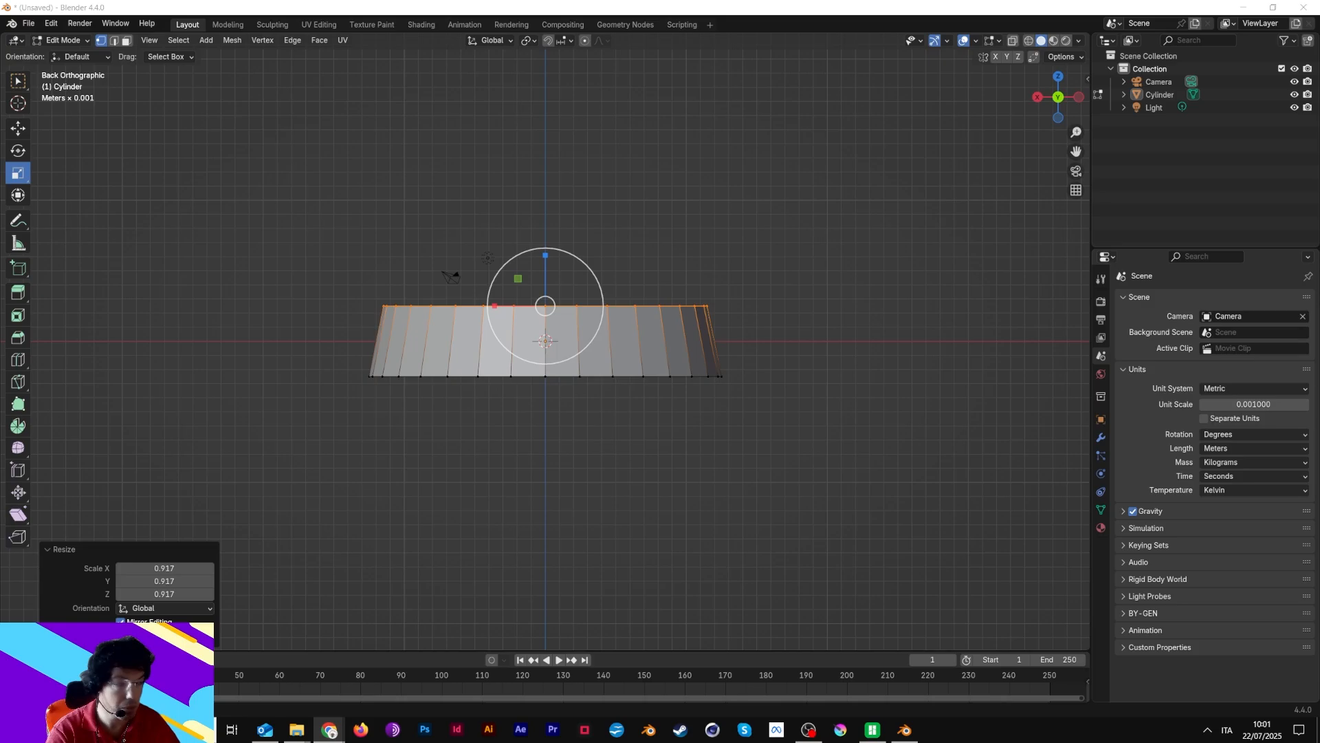
# Select the cylinder's top face in face selection mode and apply Poke Faces to it
pyautogui.moveTo(577, 256); pyautogui.dragTo(575, 254)
pyautogui.click(613, 216)
pyautogui.moveTo(613, 216); pyautogui.dragTo(602, 277, button='middle')
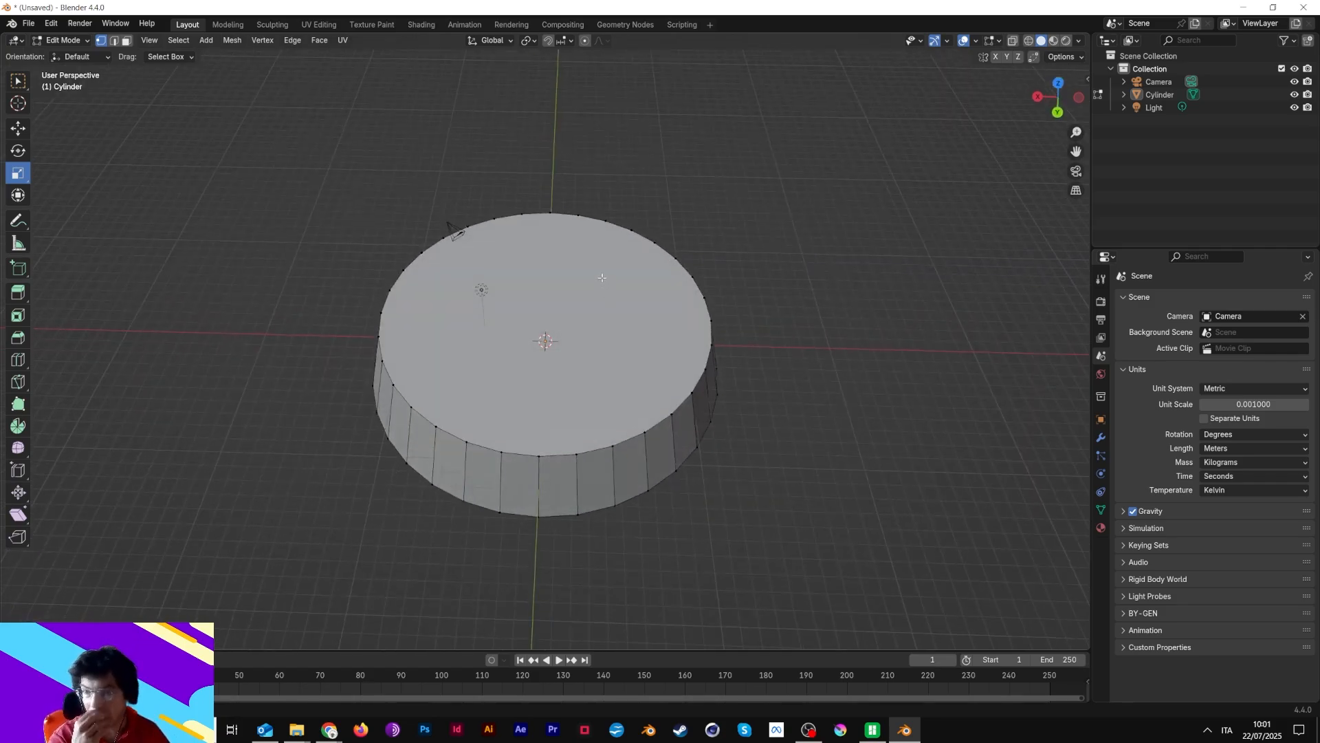
pyautogui.click(126, 40)
pyautogui.click(570, 310)
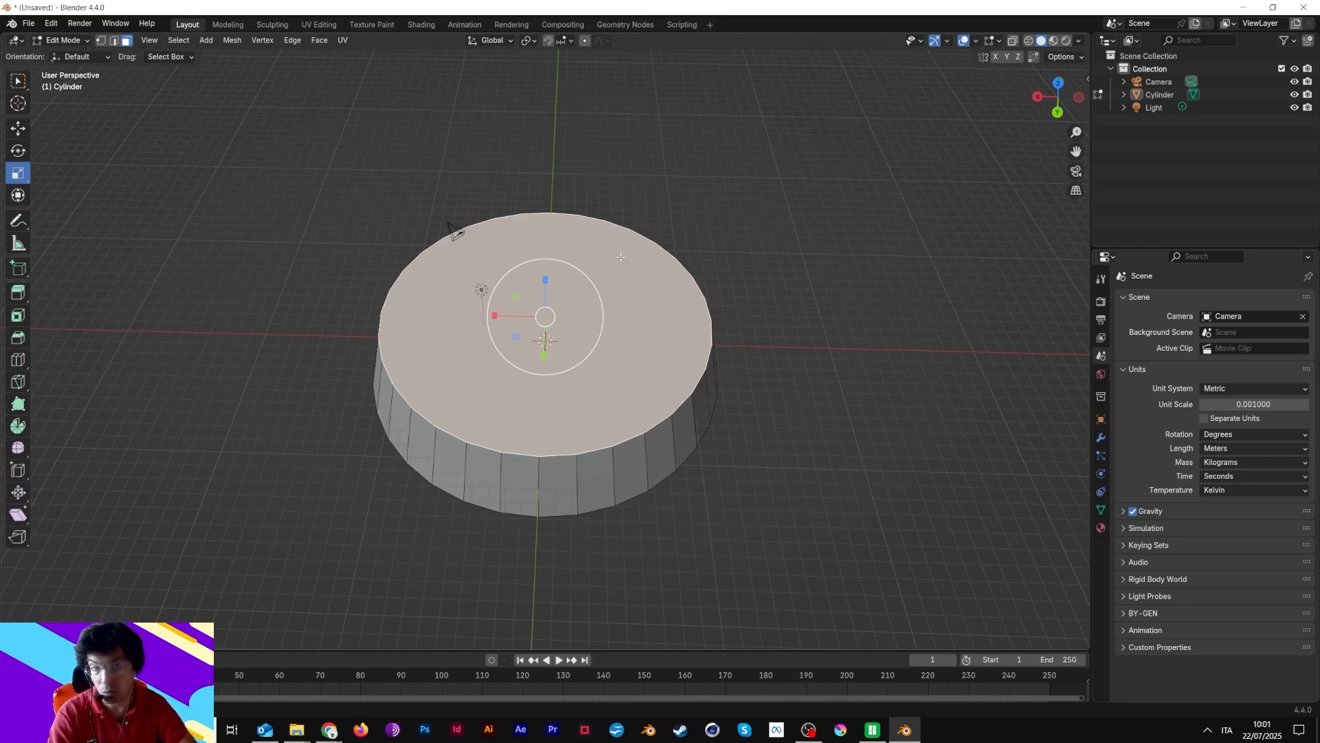
pyautogui.click(288, 42)
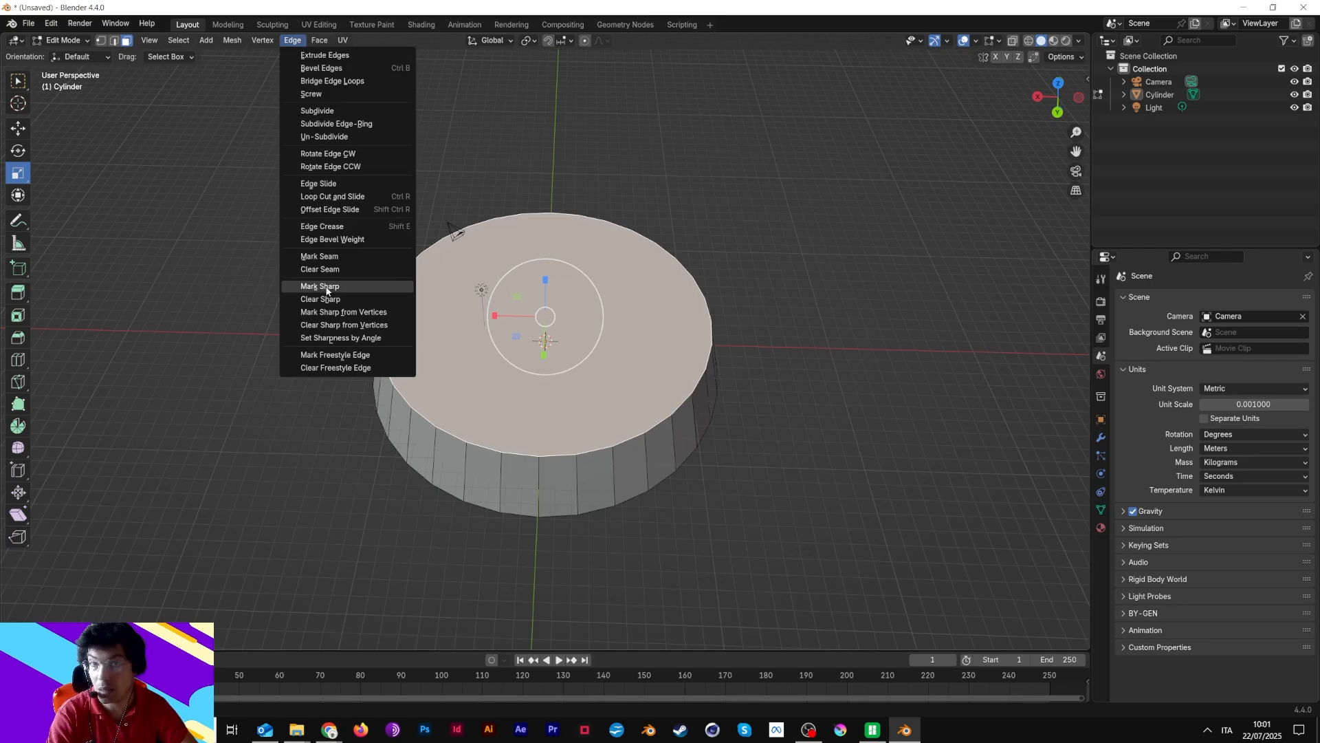
pyautogui.click(319, 41)
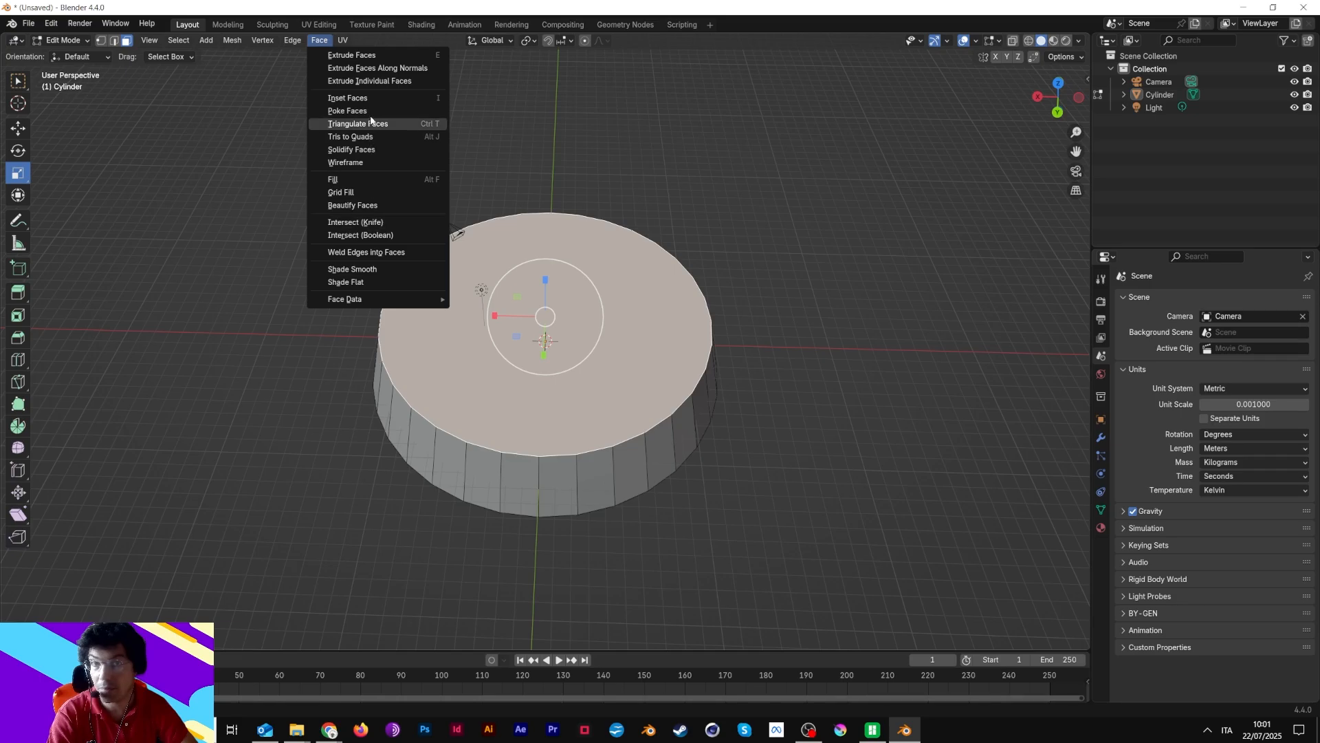
pyautogui.click(368, 112)
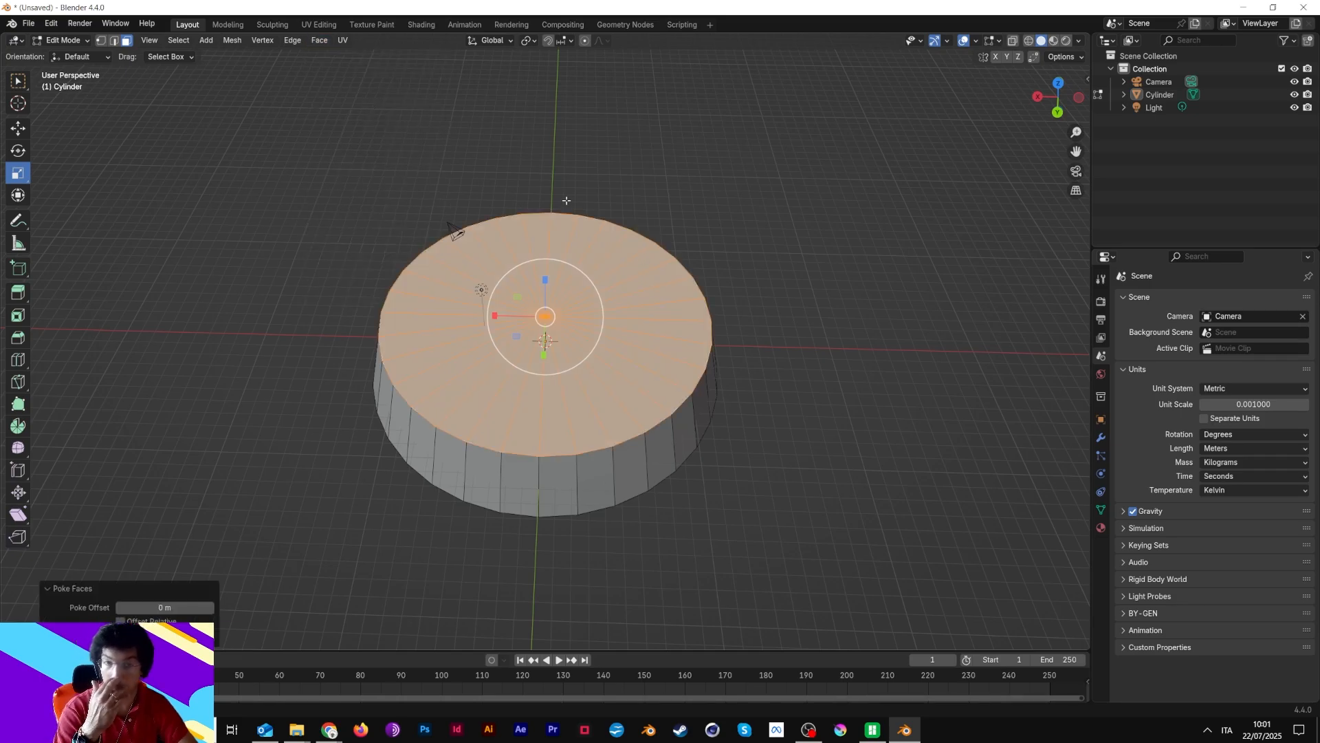
pyautogui.scroll(3, 389, 389)
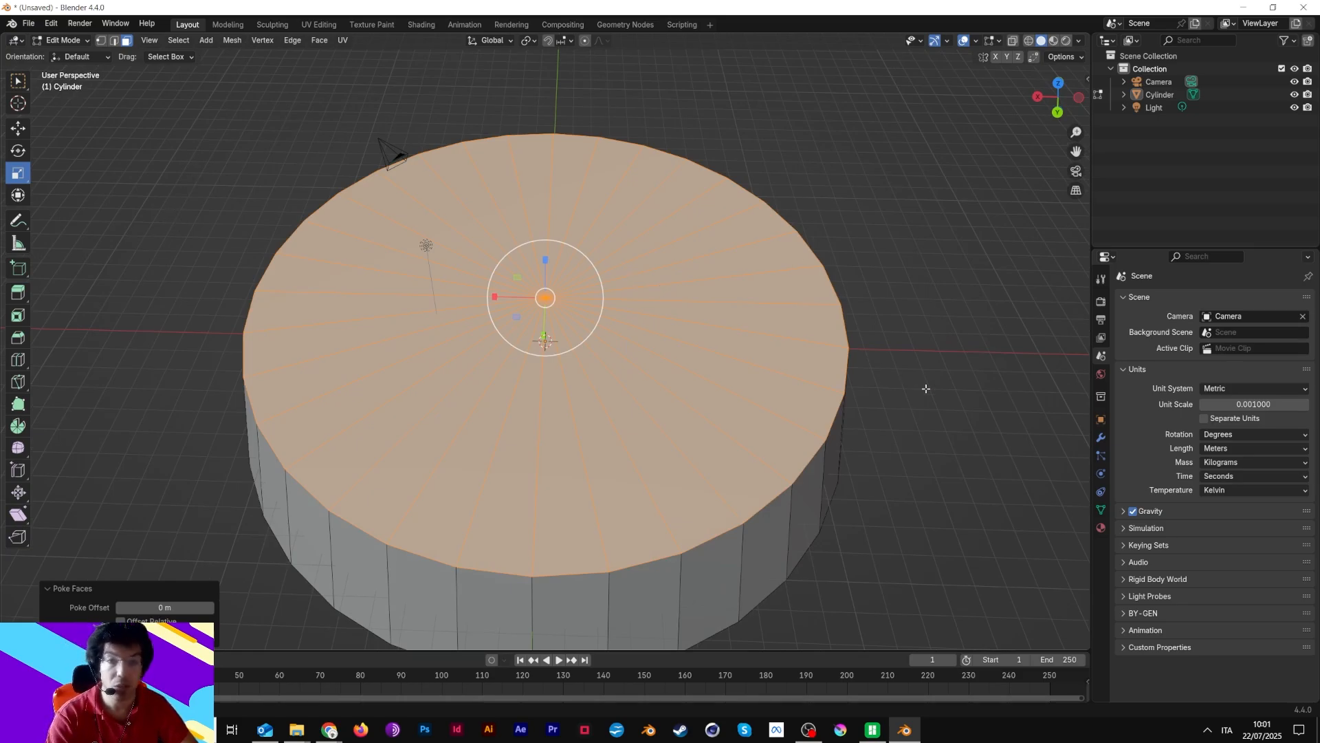
# Apply Poke Faces to the cylinder's bottom face
pyautogui.moveTo(899, 383); pyautogui.dragTo(614, 284, button='middle')
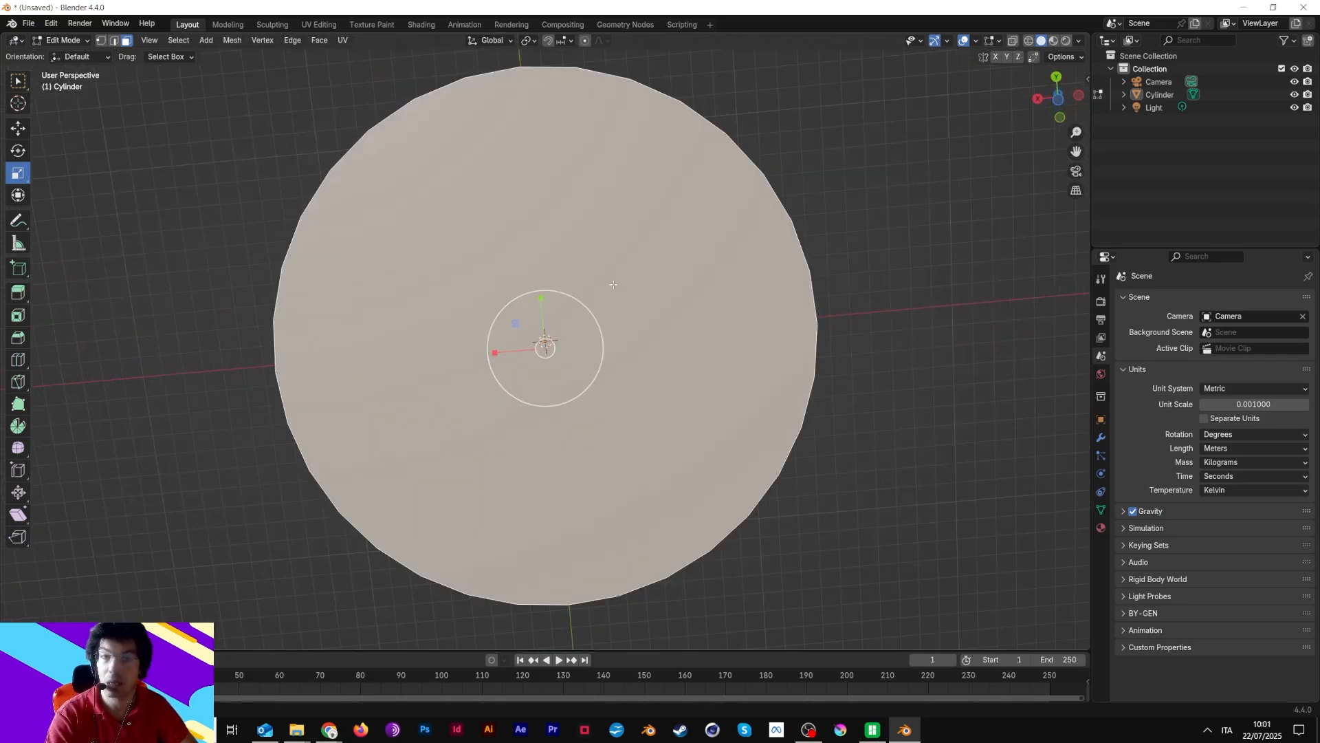
pyautogui.click(320, 41)
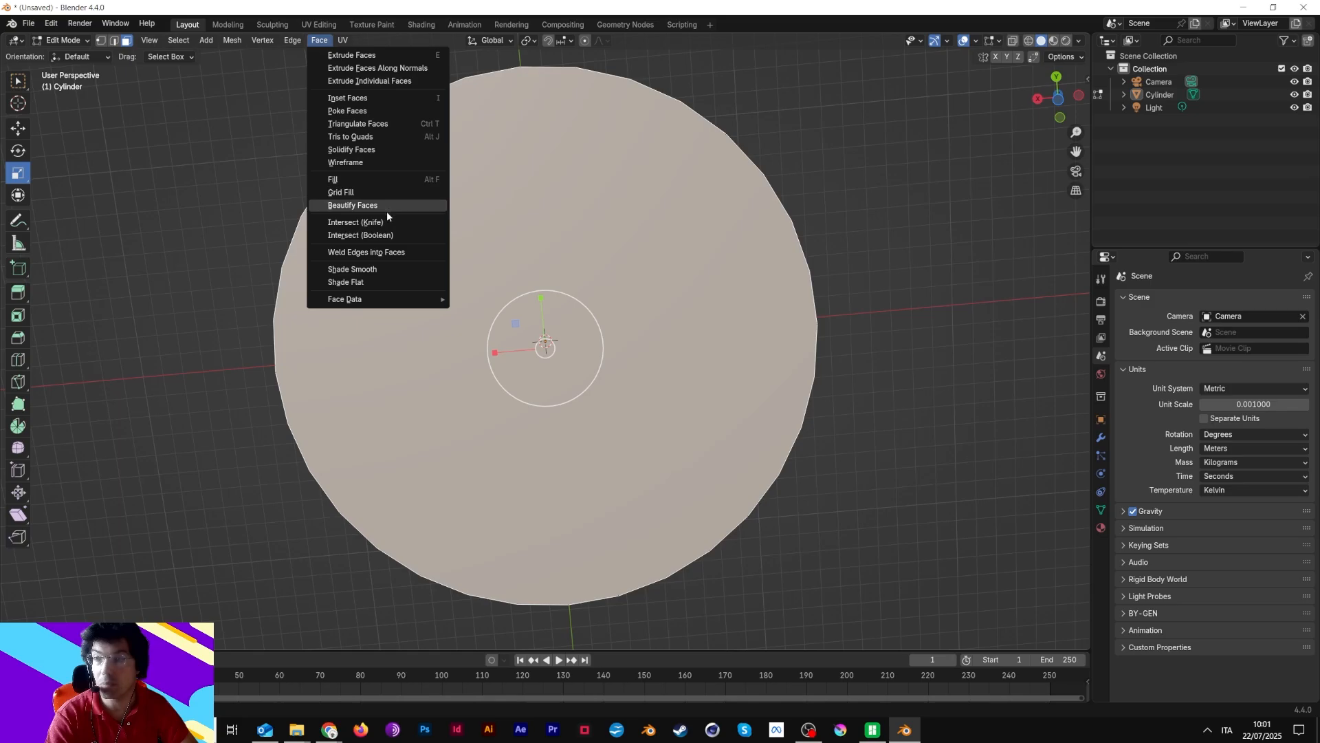
pyautogui.click(354, 111)
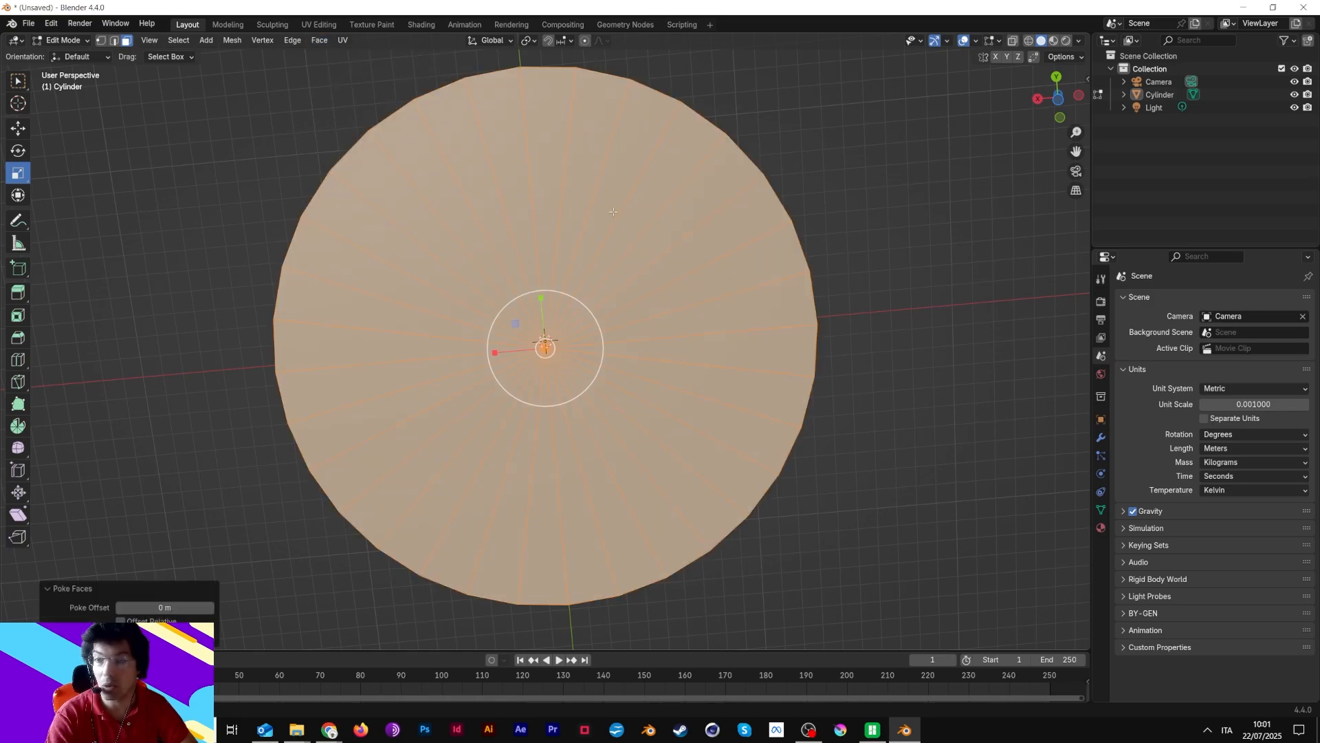
pyautogui.moveTo(798, 215); pyautogui.dragTo(808, 428, button='middle')
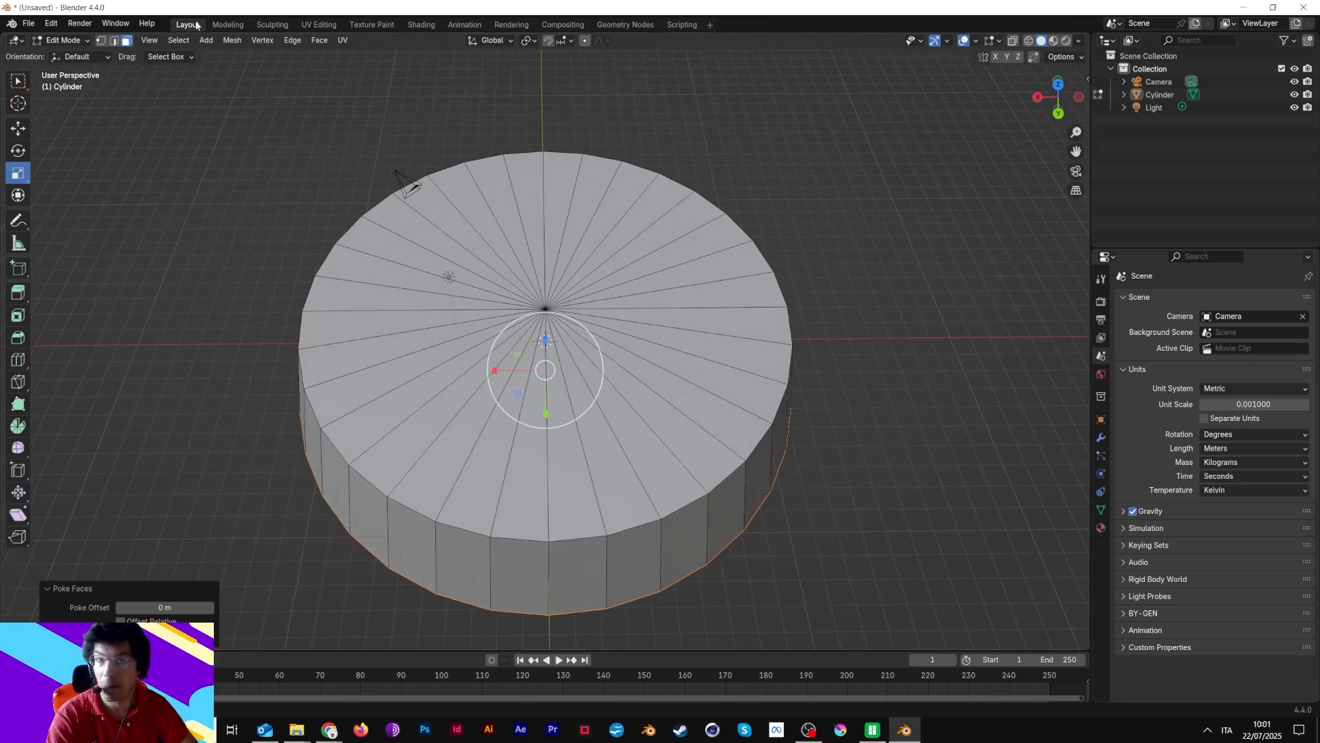
# Bevel the center vertex of the top face with the bevel set to affect vertices
pyautogui.click(20, 132)
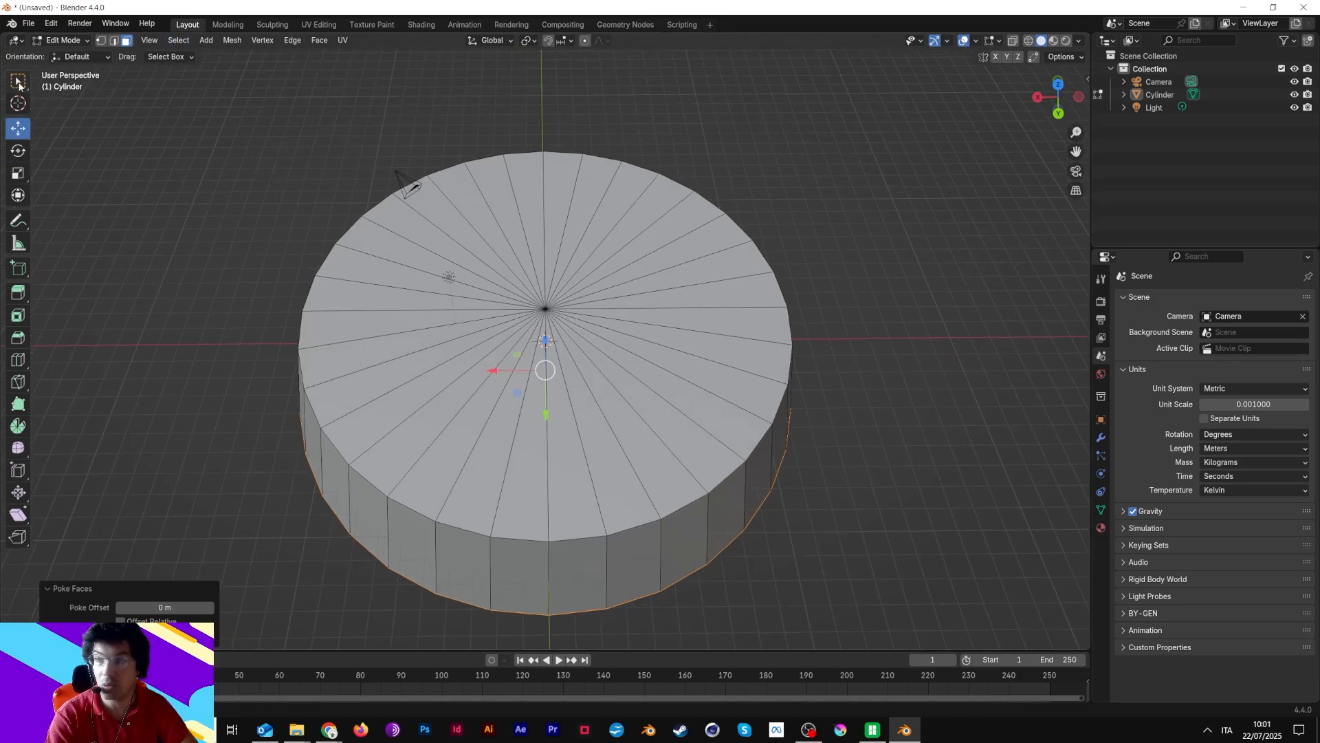
pyautogui.click(18, 82)
pyautogui.click(18, 103)
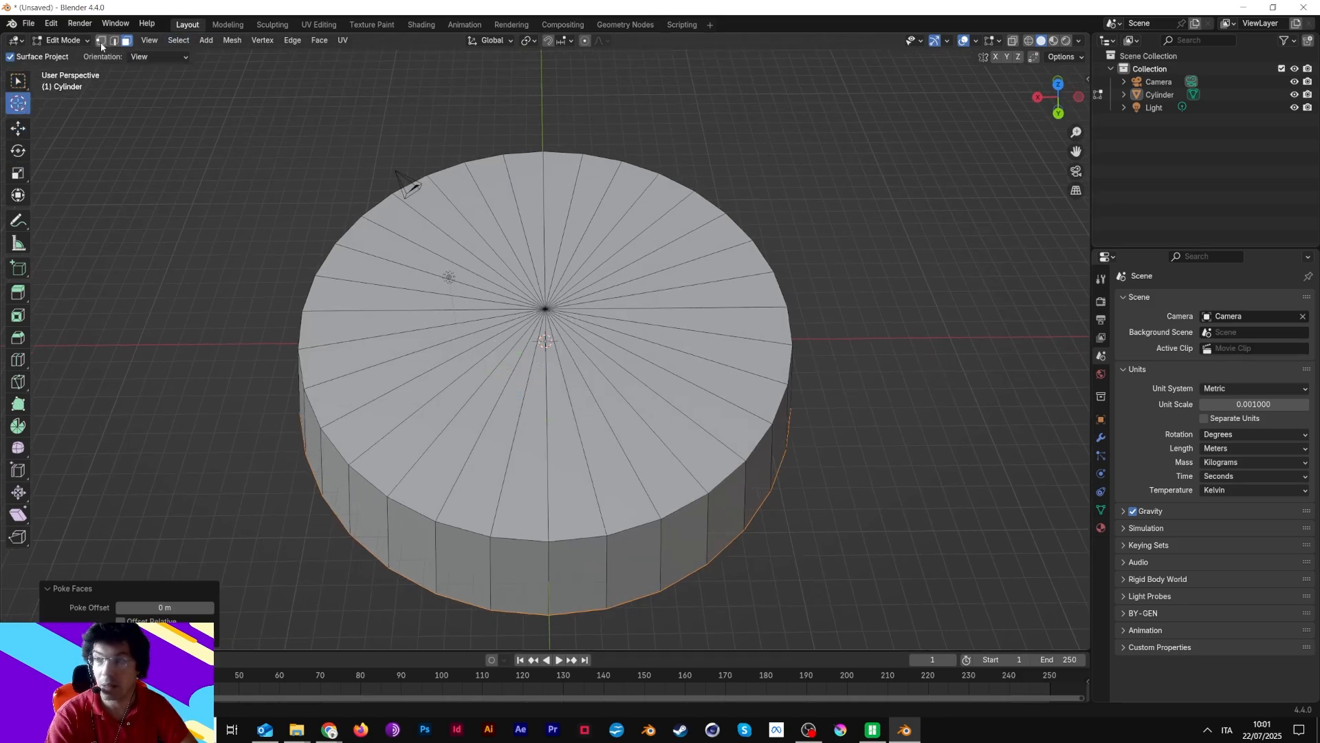
pyautogui.click(100, 42)
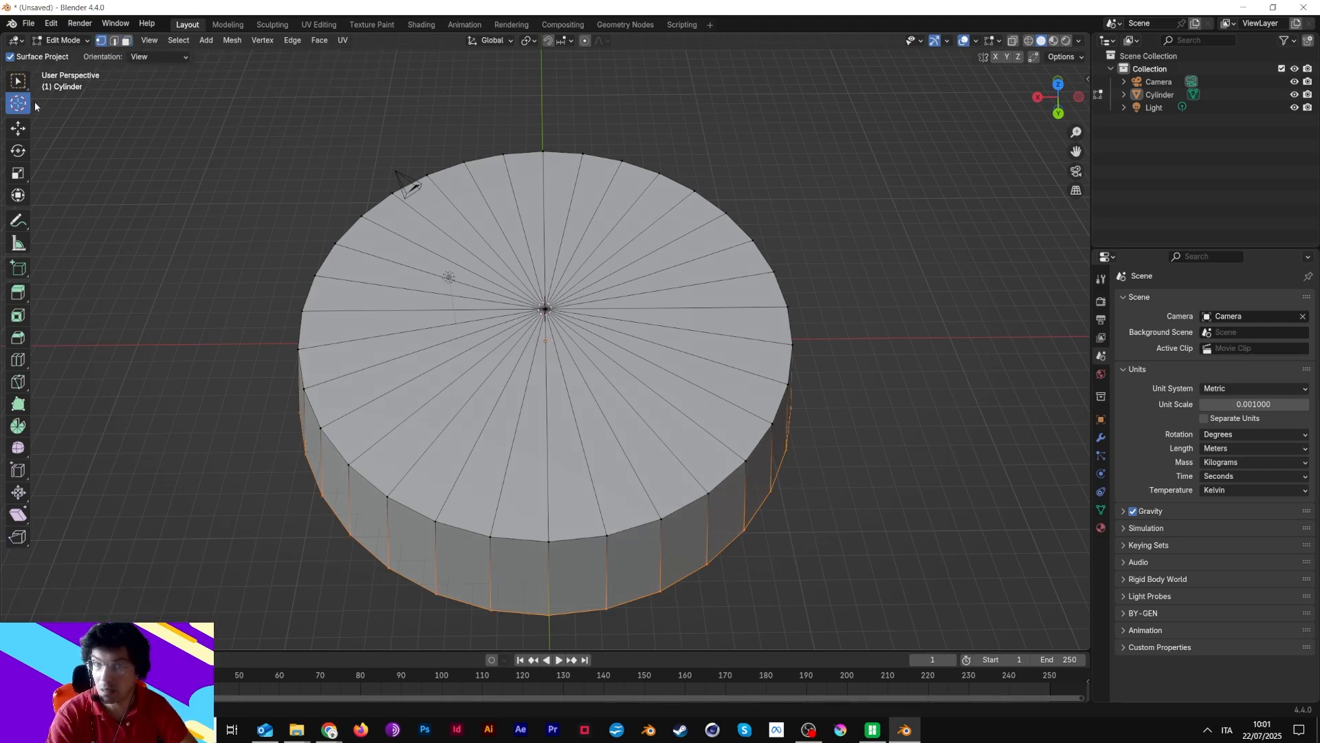
pyautogui.click(23, 128)
pyautogui.click(544, 310)
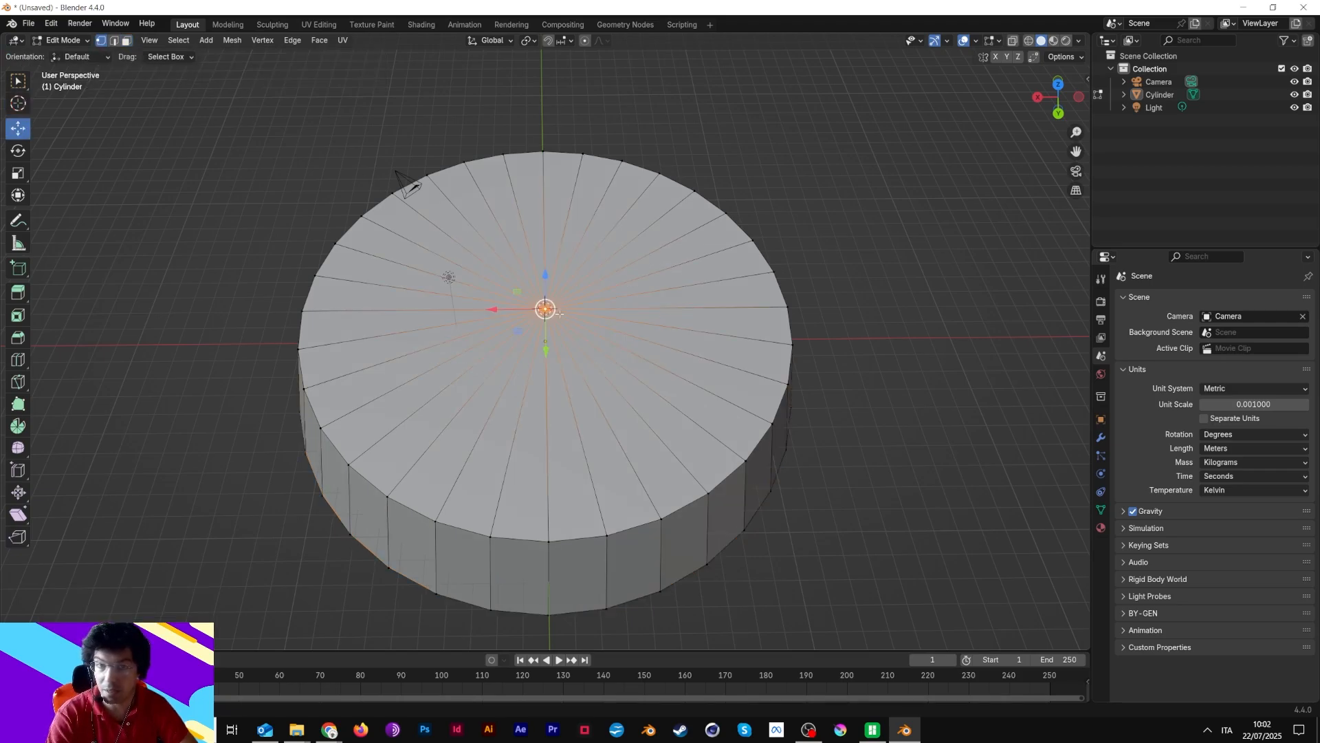
pyautogui.scroll(5, 559, 313)
pyautogui.scroll(-4, 531, 232)
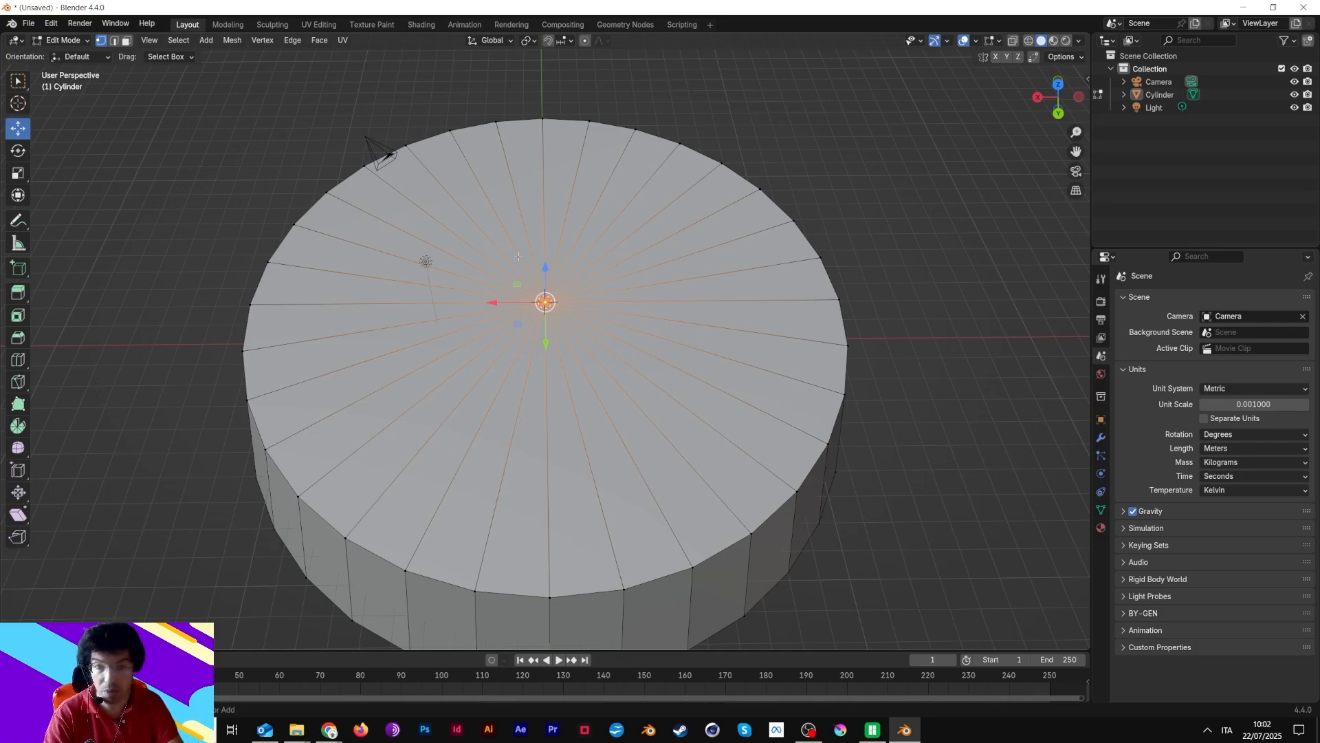
pyautogui.hotkey('ctrl', 'b')
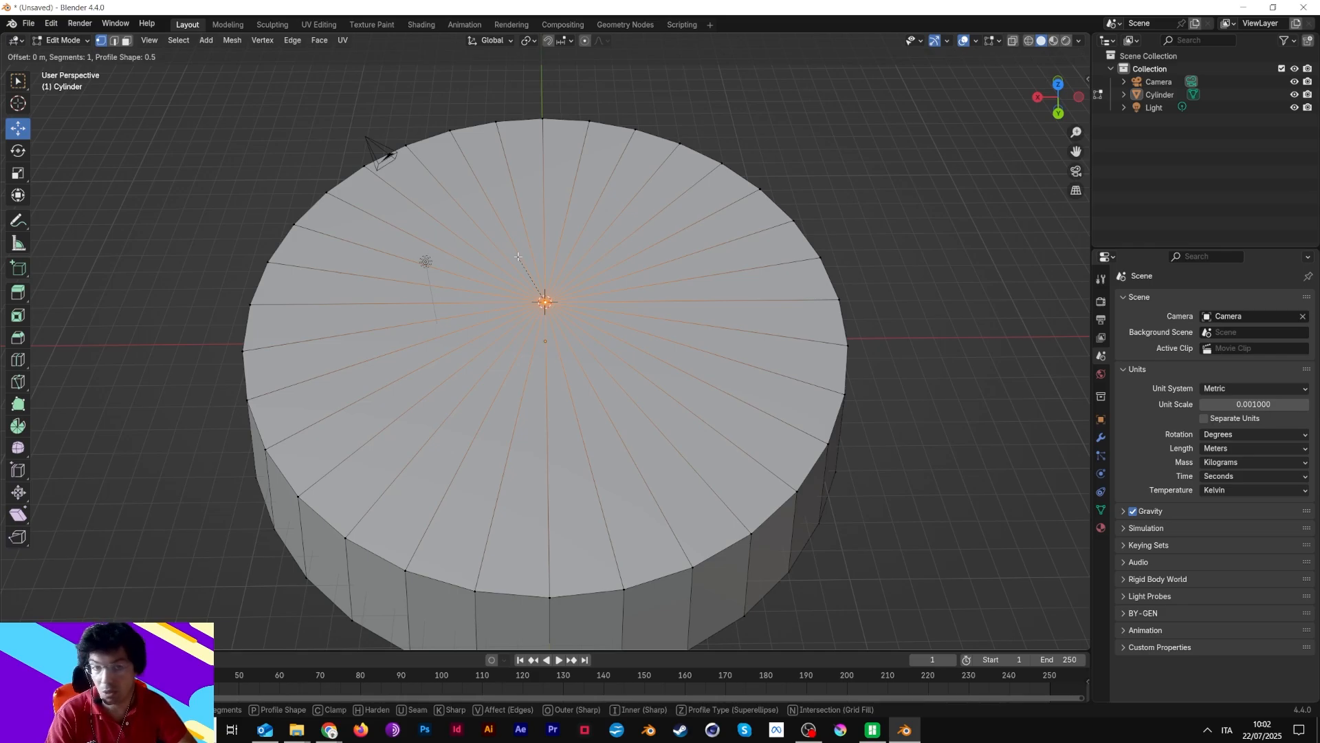
pyautogui.click(518, 257)
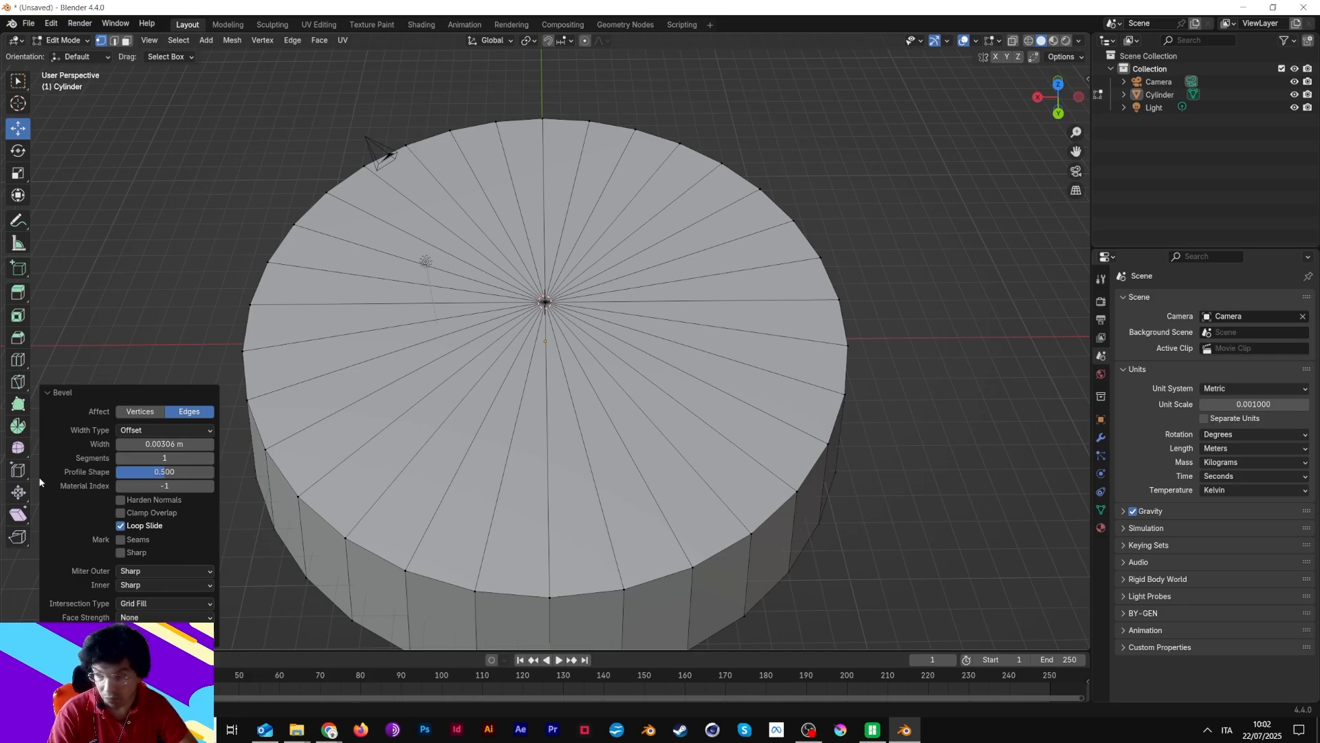
pyautogui.click(134, 412)
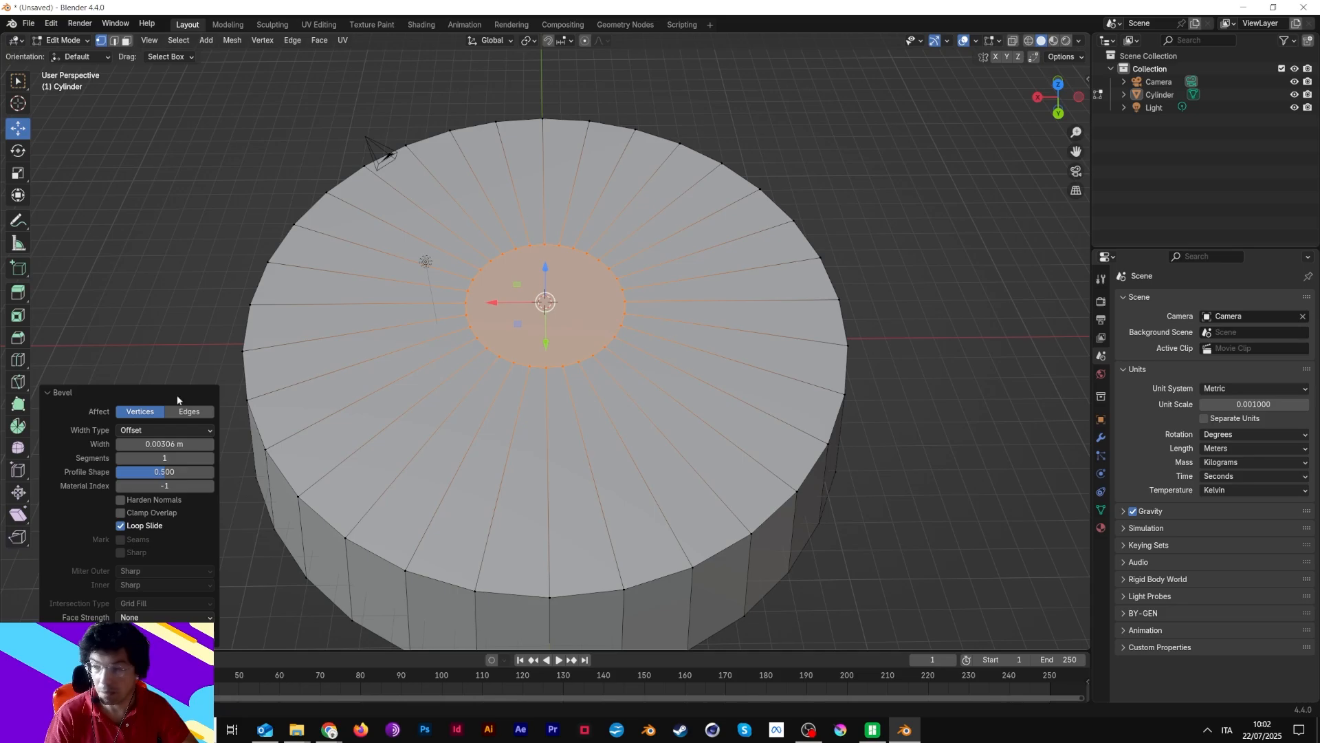
# Set the width of the center vertex bevel to 0.001 m
pyautogui.moveTo(154, 444); pyautogui.dragTo(122, 444)
pyautogui.click(154, 445)
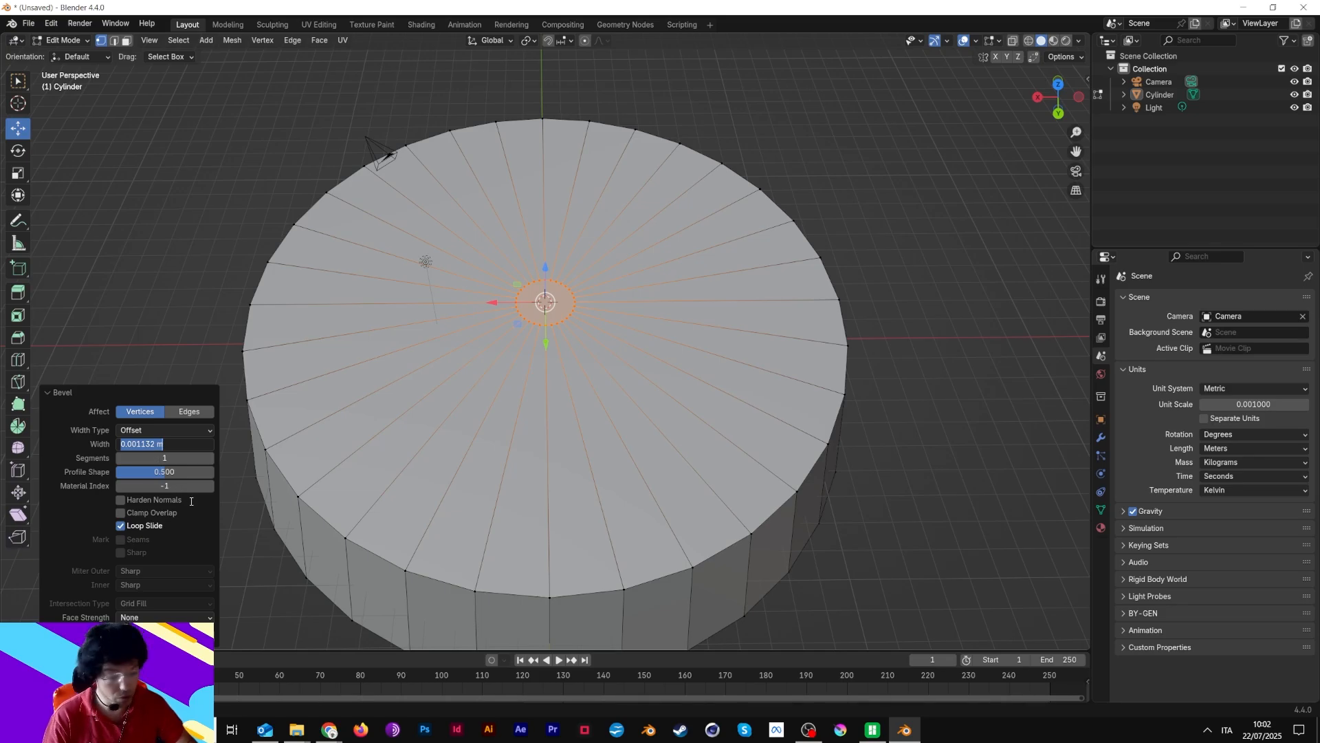
pyautogui.write('0.0')
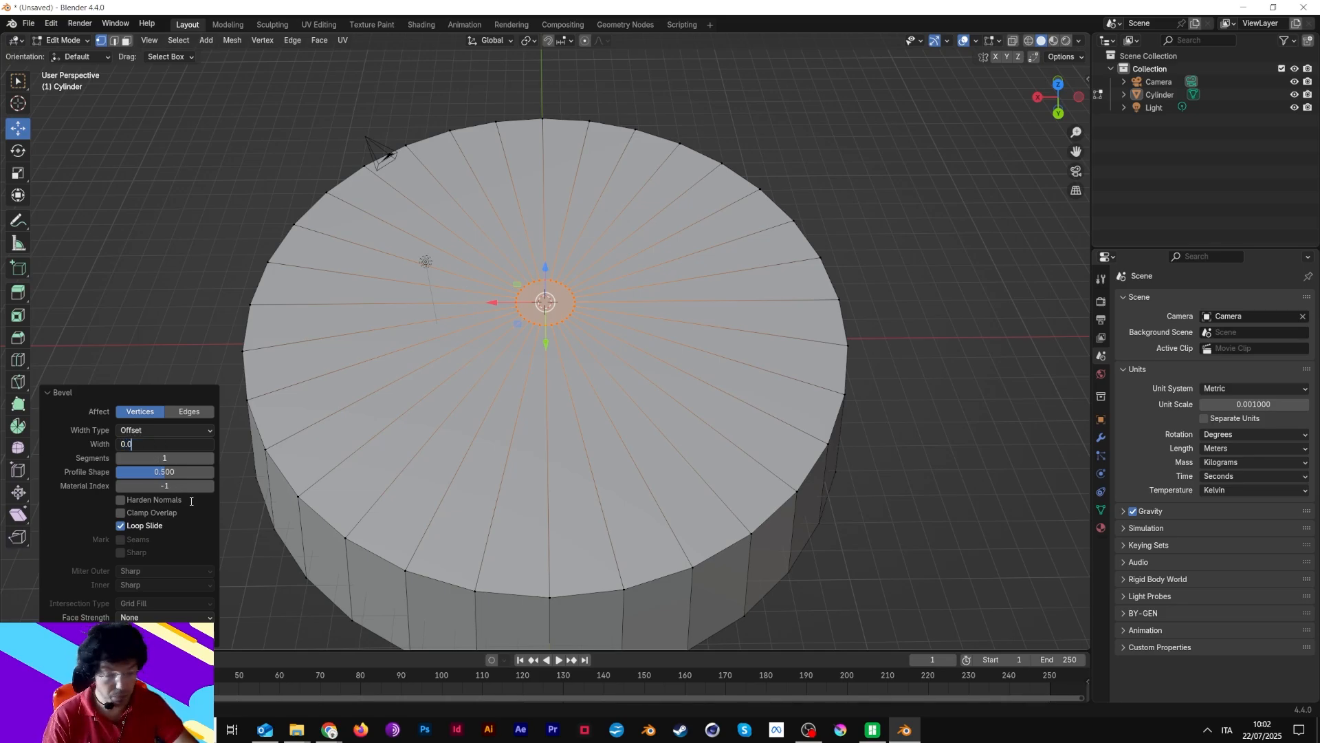
pyautogui.write('01')
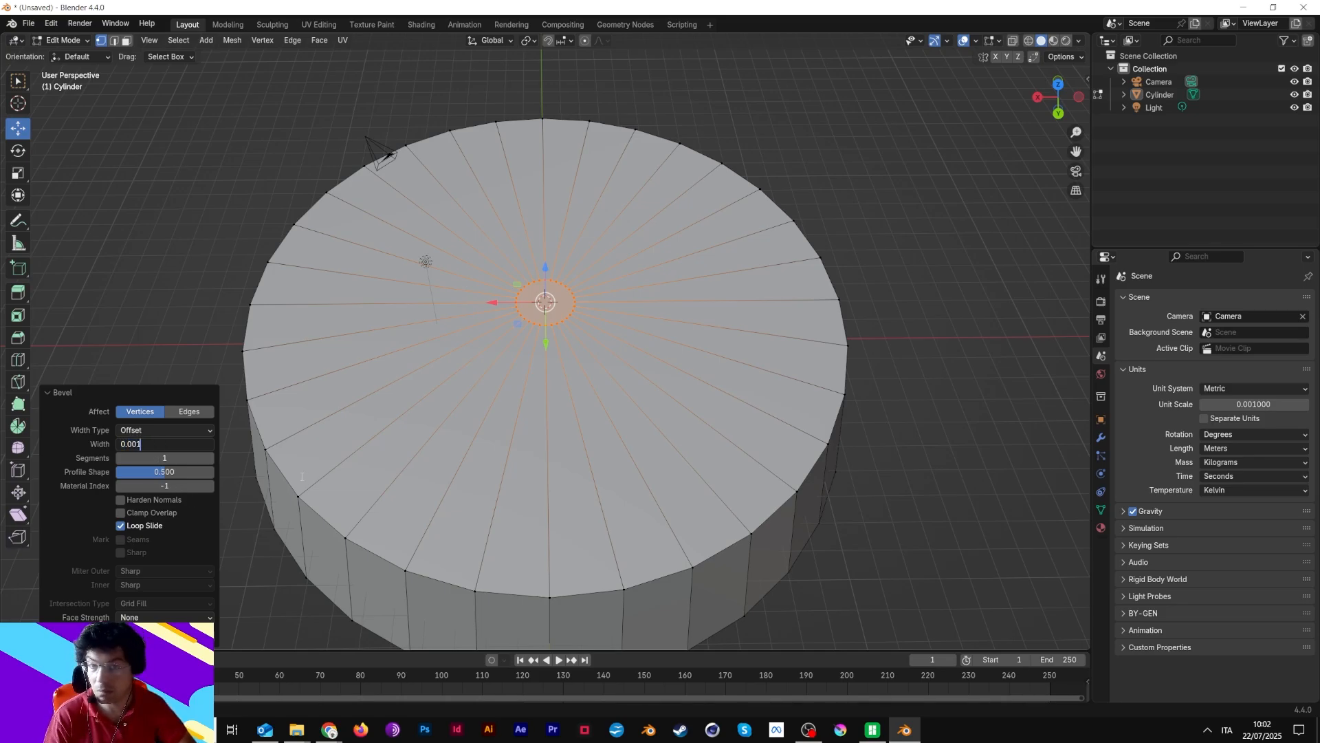
pyautogui.press('Return')
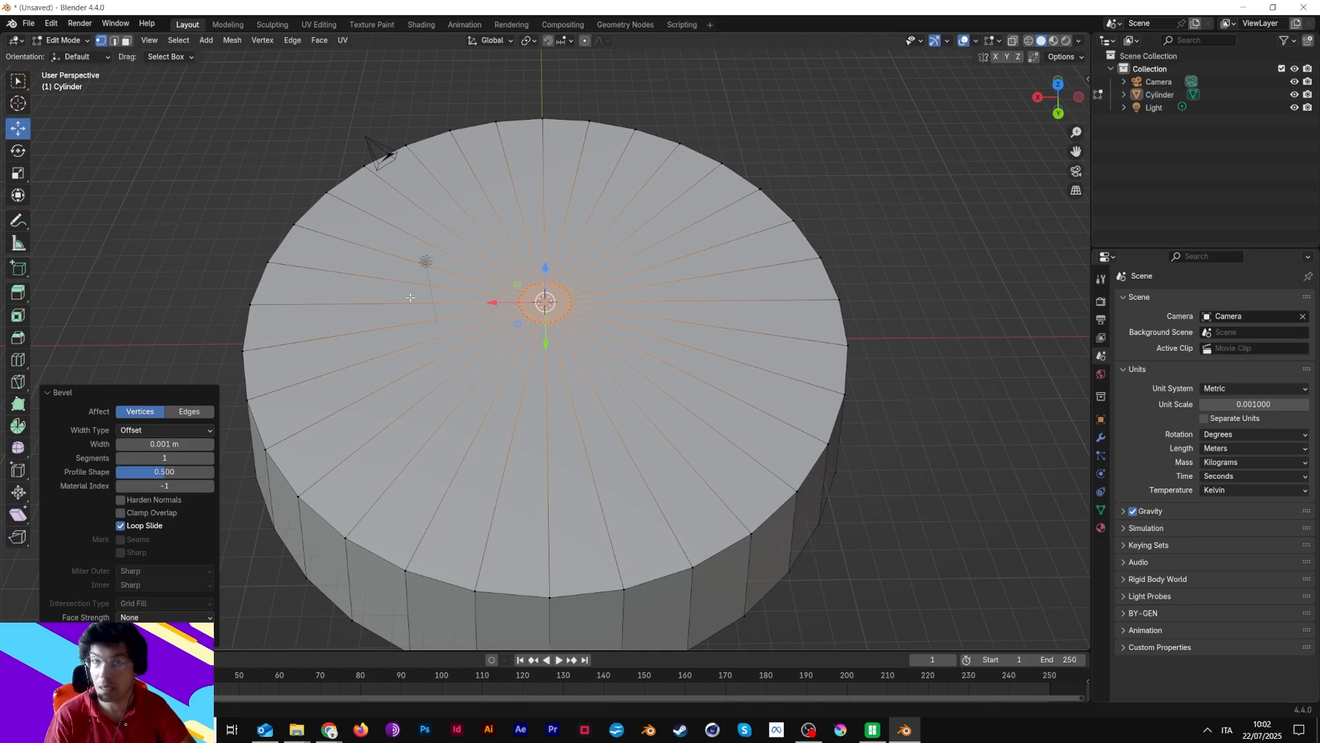
# Delete the small circular face at the center of the cylinder's top
pyautogui.click(914, 238)
pyautogui.click(536, 294)
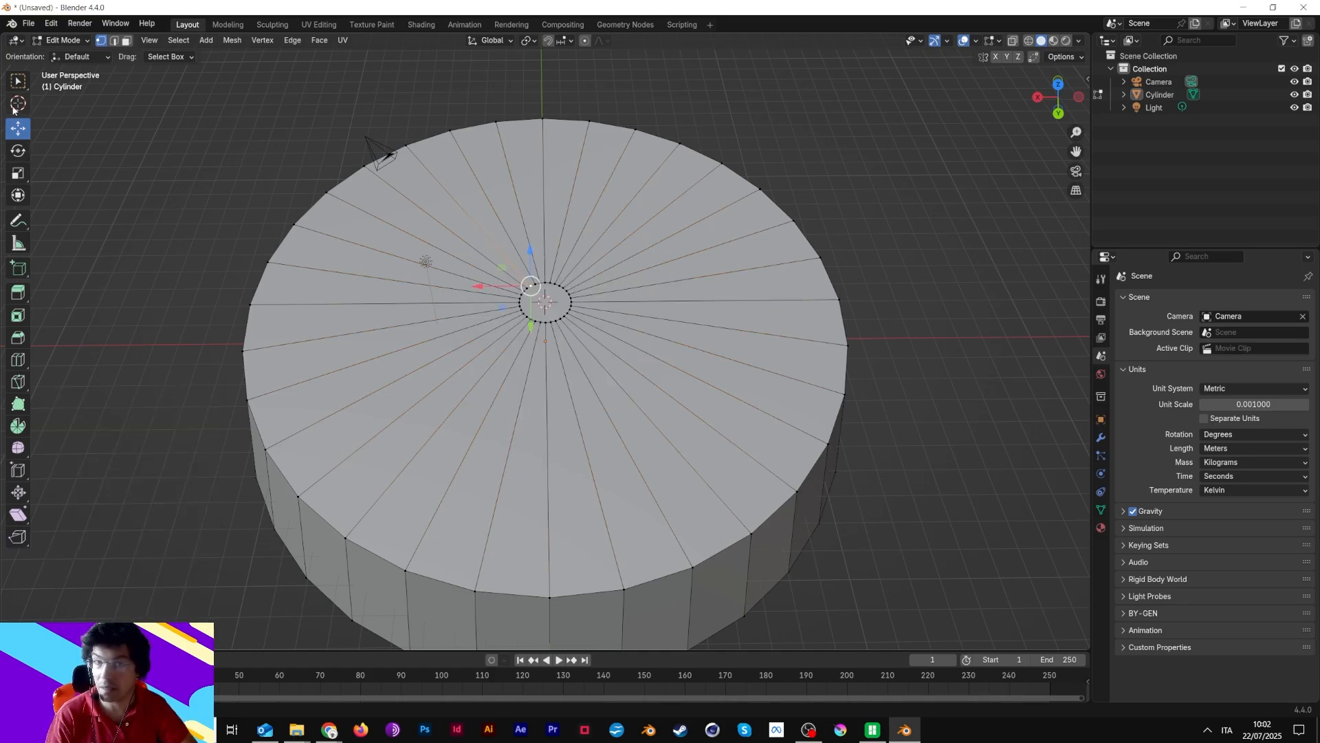
pyautogui.click(127, 41)
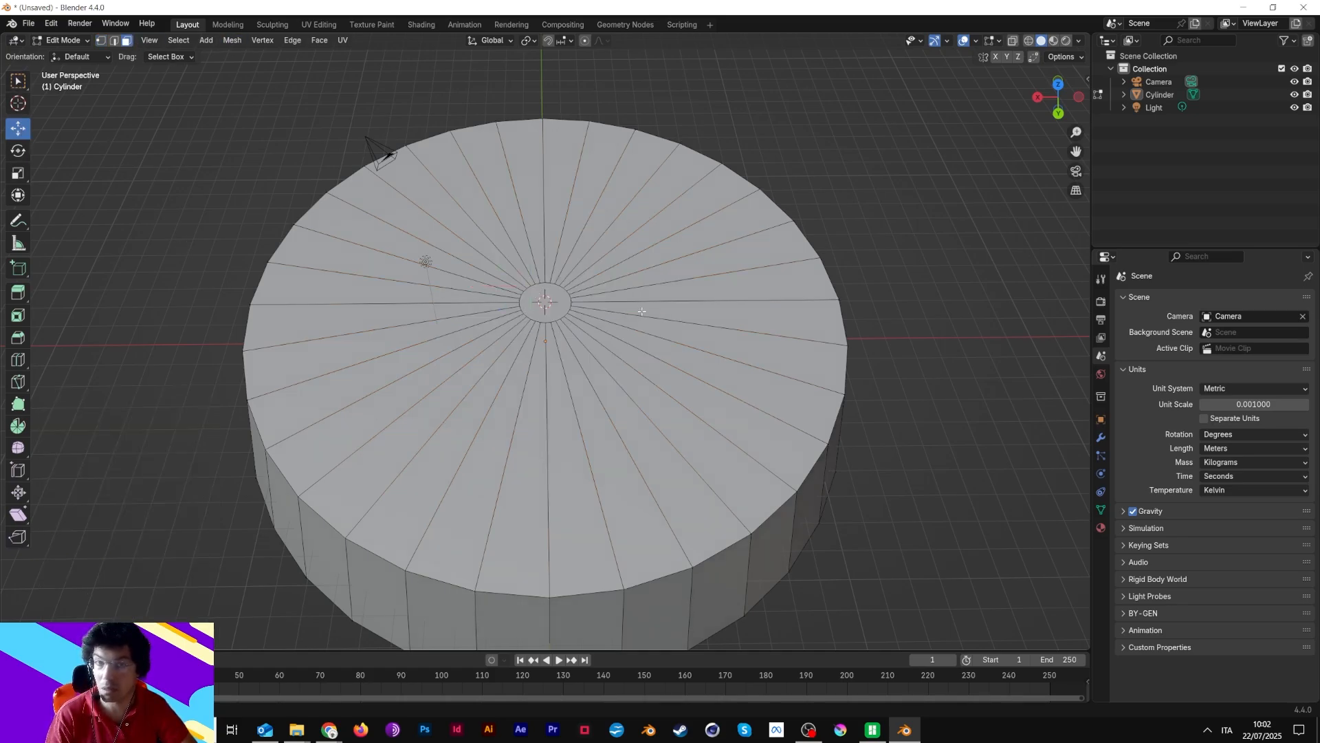
pyautogui.click(535, 302)
pyautogui.press('x')
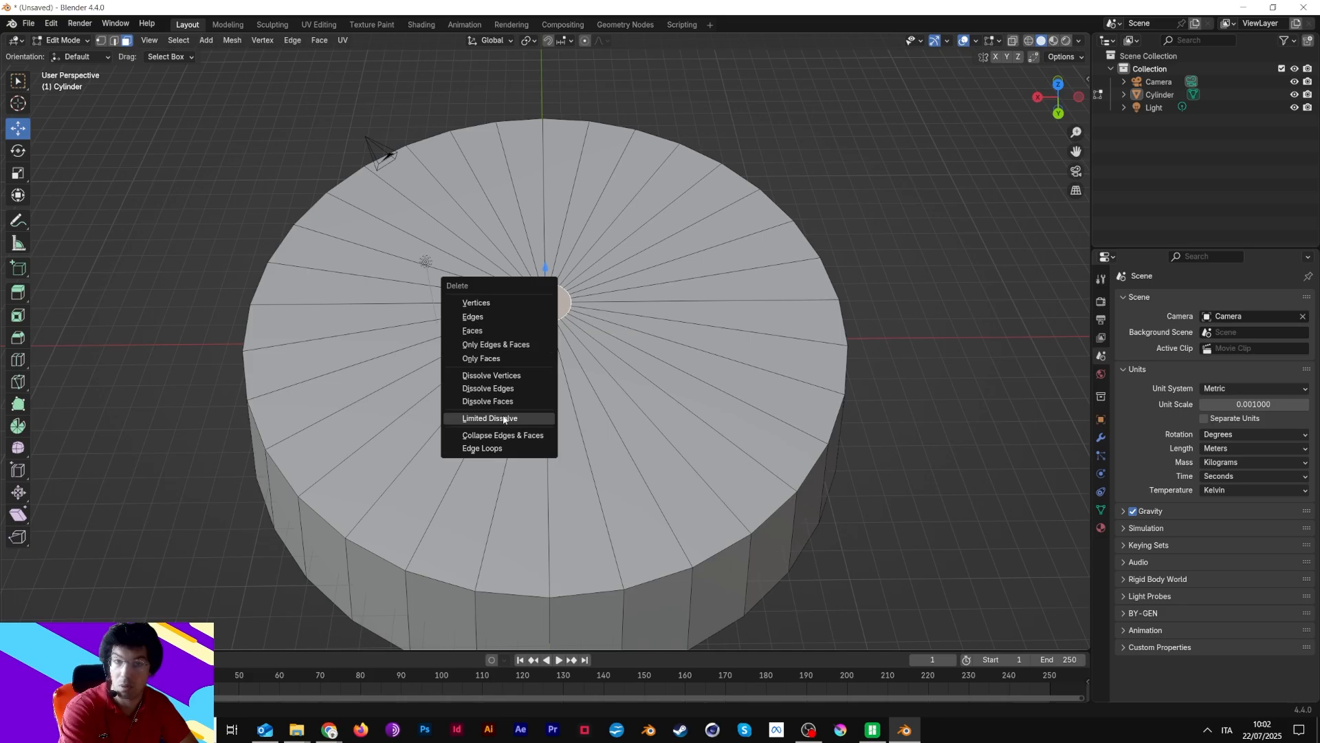
pyautogui.click(473, 331)
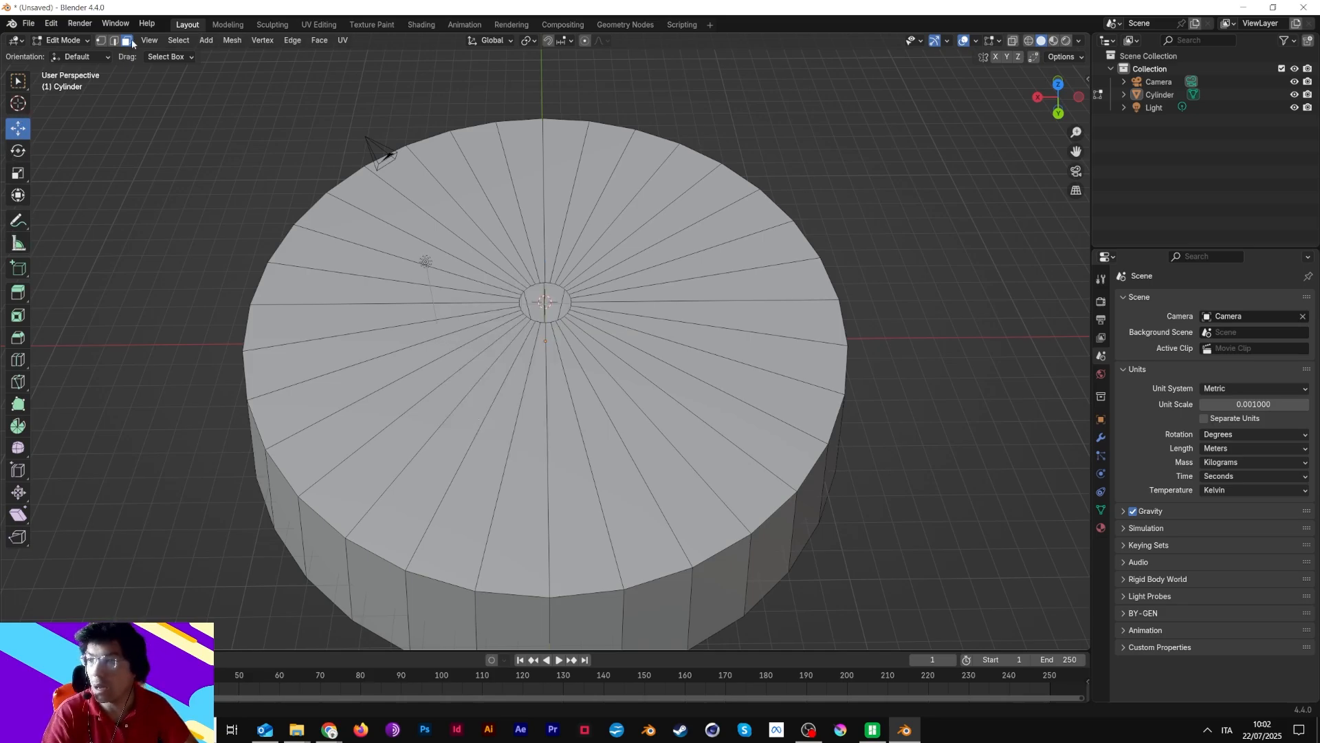
# Select the edge loop around the small central hole on the cylinder's top and close it with Grid Fill
pyautogui.click(180, 40)
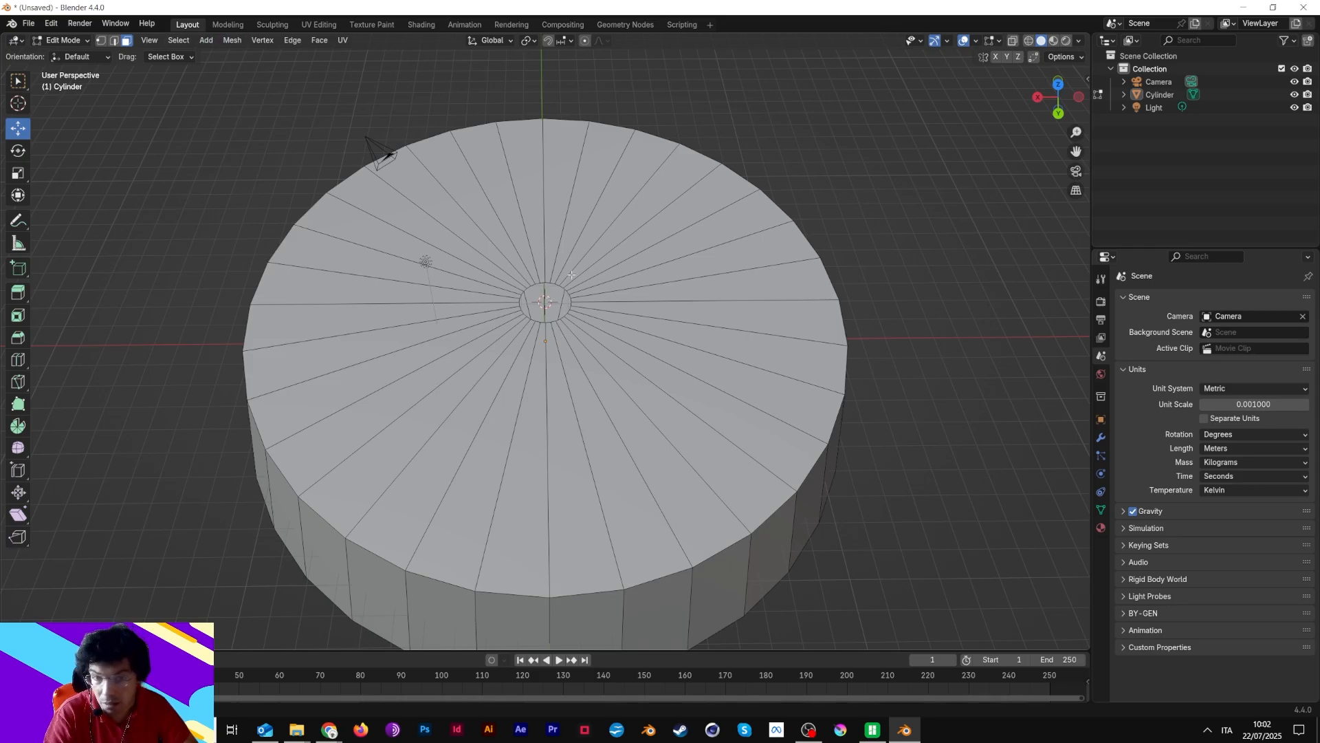
pyautogui.click(536, 285)
pyautogui.click(538, 283)
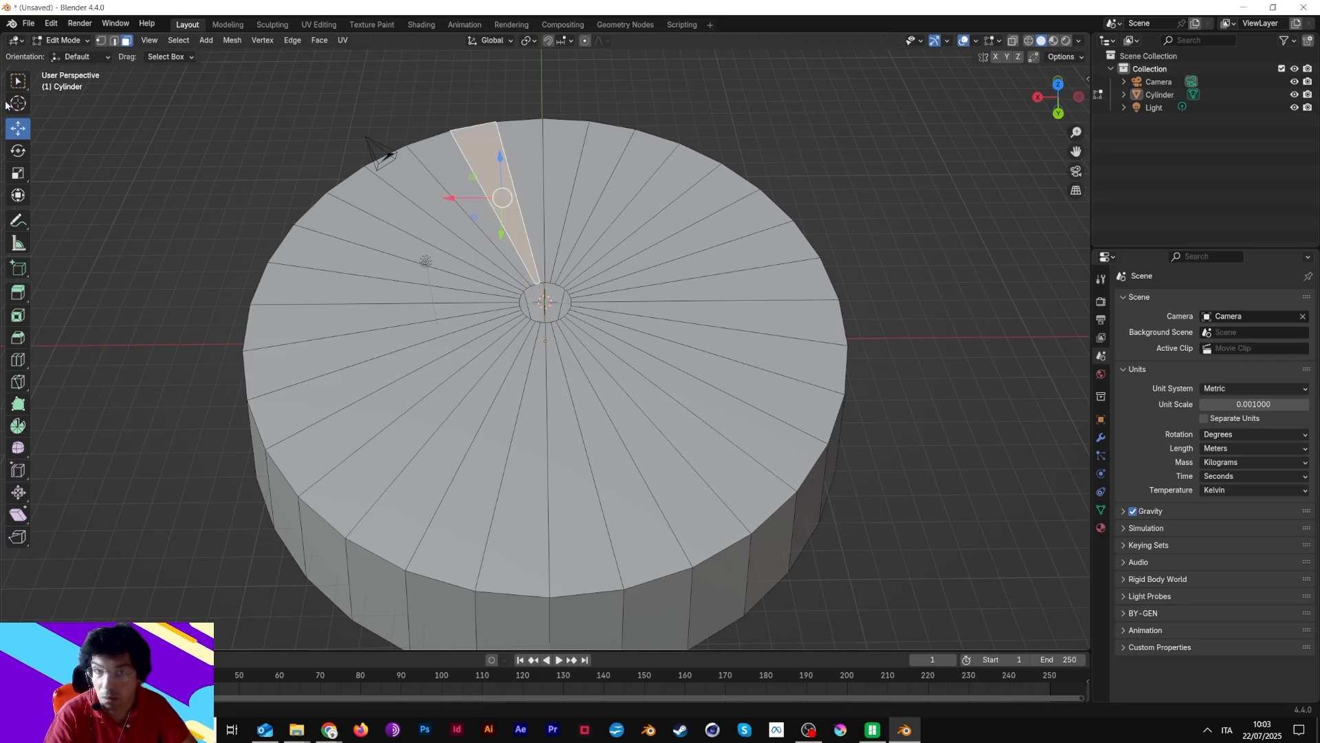
pyautogui.click(114, 39)
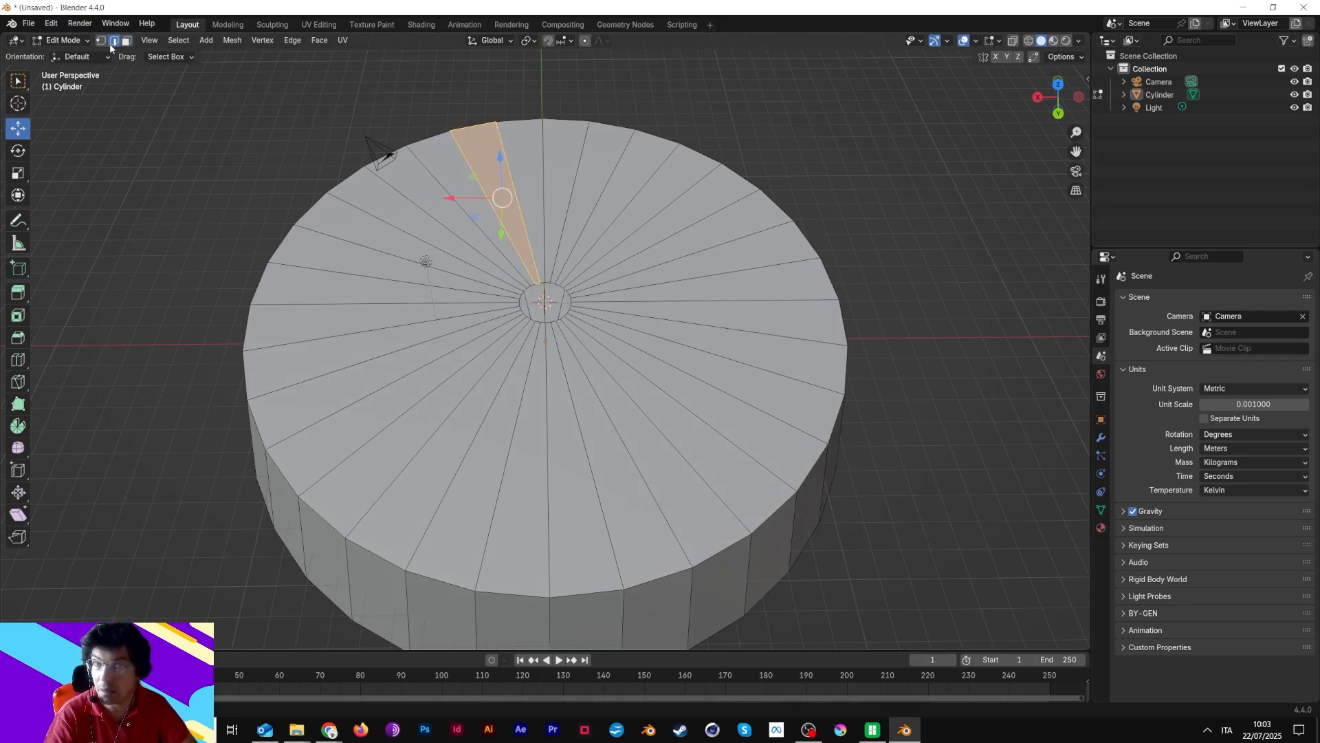
pyautogui.scroll(4, 506, 337)
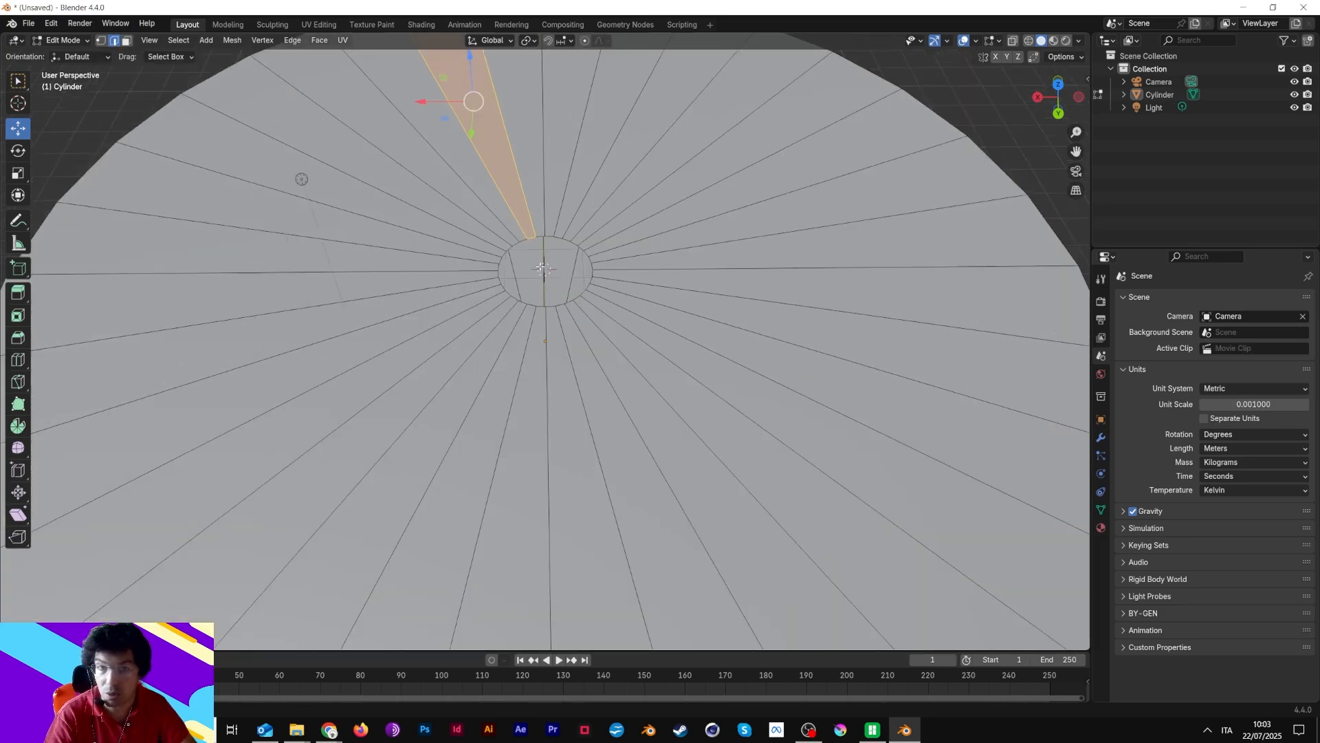
pyautogui.click(540, 213)
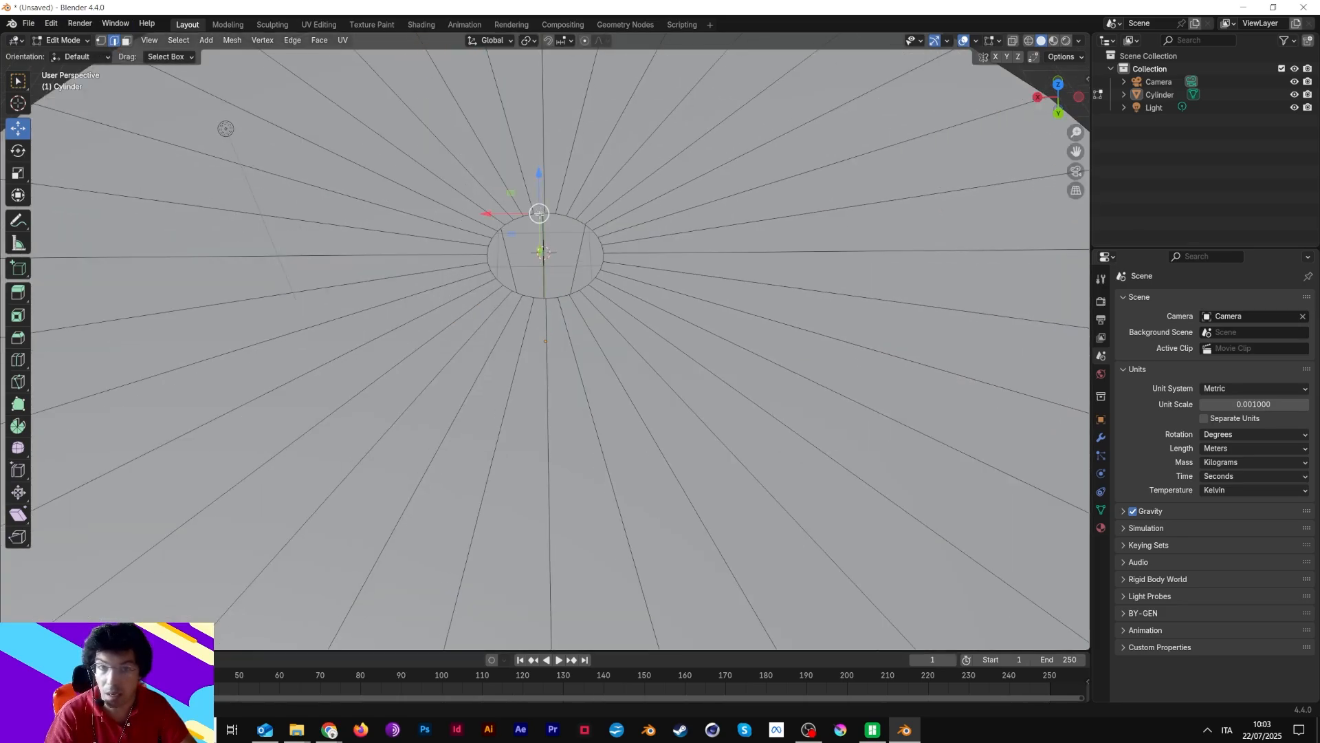
pyautogui.keyDown('alt'); pyautogui.click(540, 214); pyautogui.keyUp('alt')
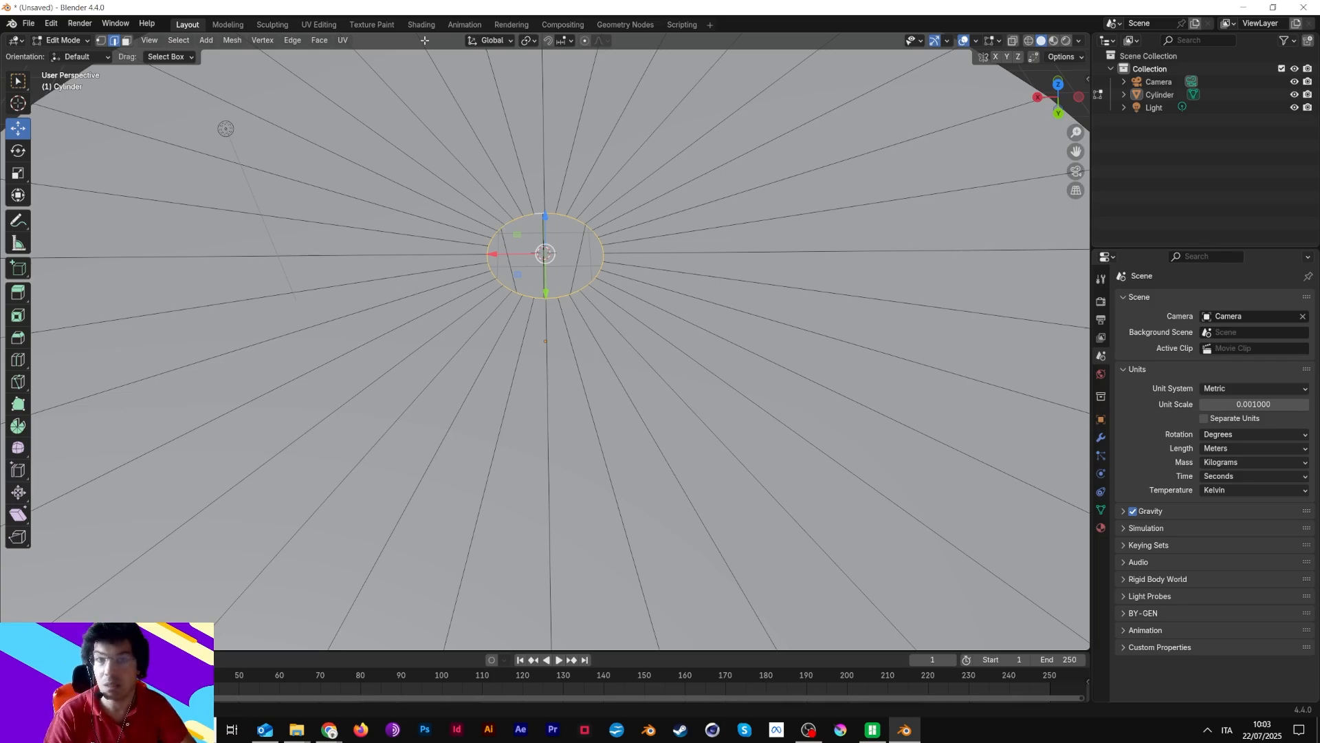
pyautogui.click(299, 43)
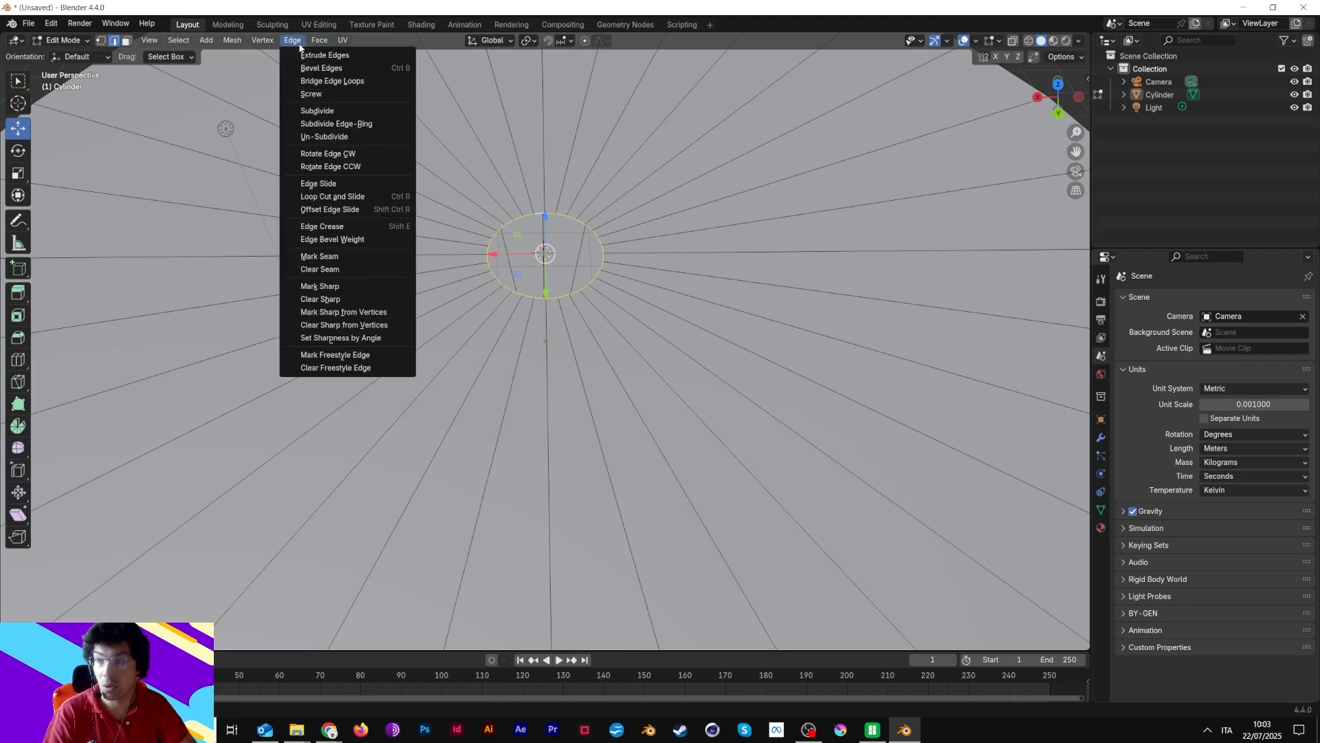
pyautogui.moveTo(320, 44)
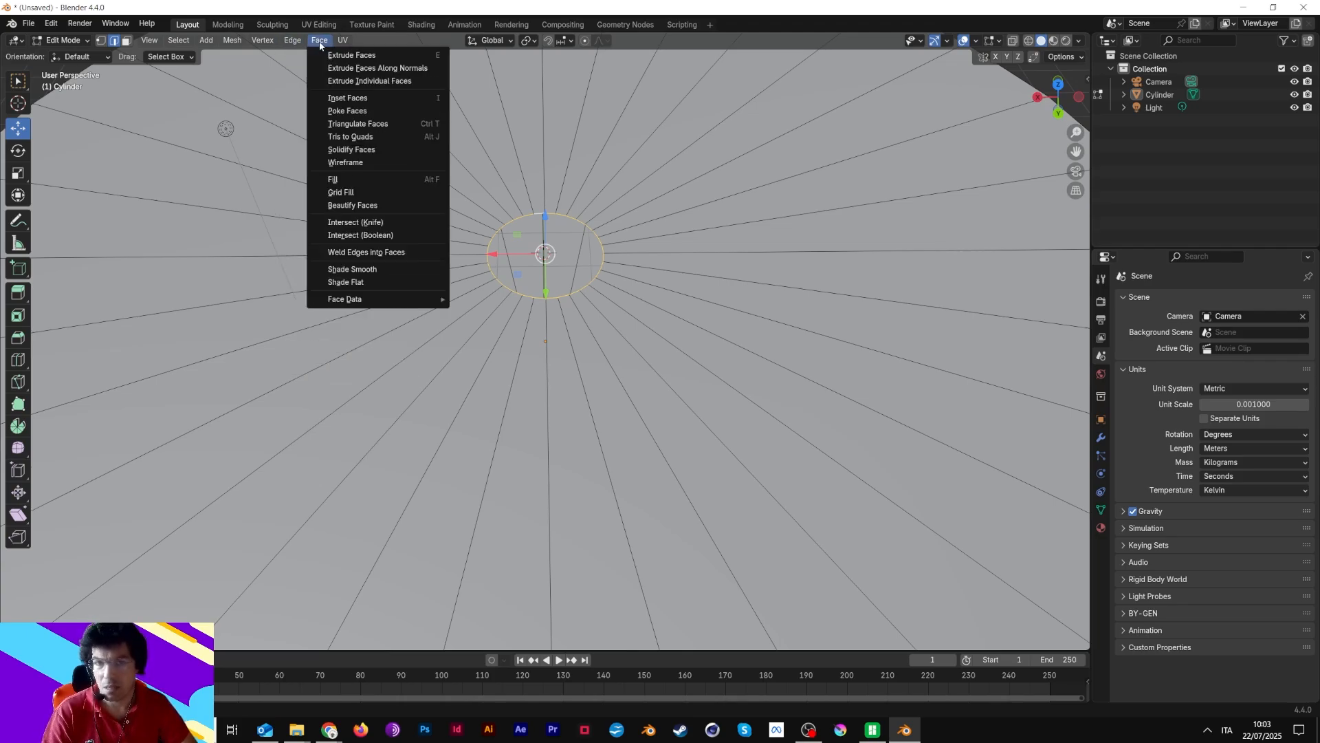
pyautogui.click(375, 193)
pyautogui.scroll(-4, 403, 225)
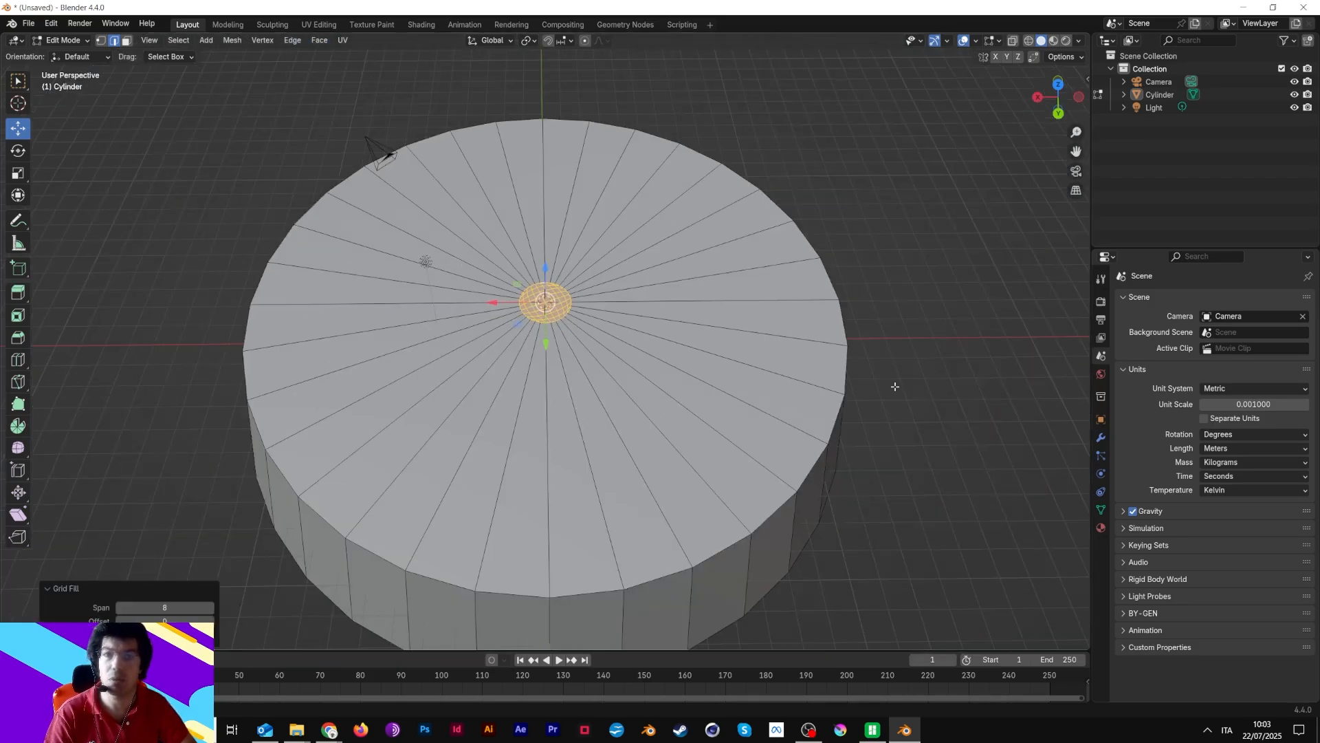
# Bevel the center vertex of the cylinder's bottom face, affecting vertices, with a width of 0.001 m
pyautogui.moveTo(893, 383); pyautogui.dragTo(883, 93, button='middle')
pyautogui.click(102, 41)
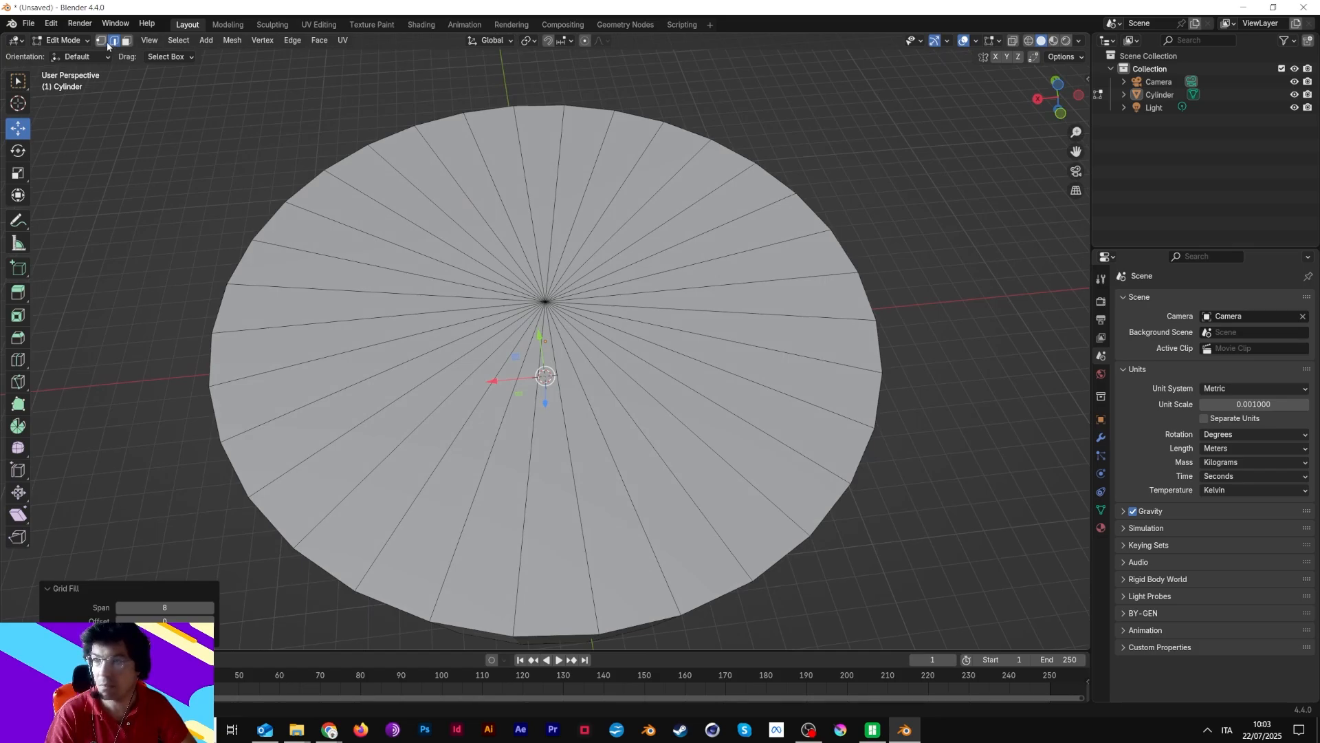
pyautogui.click(546, 301)
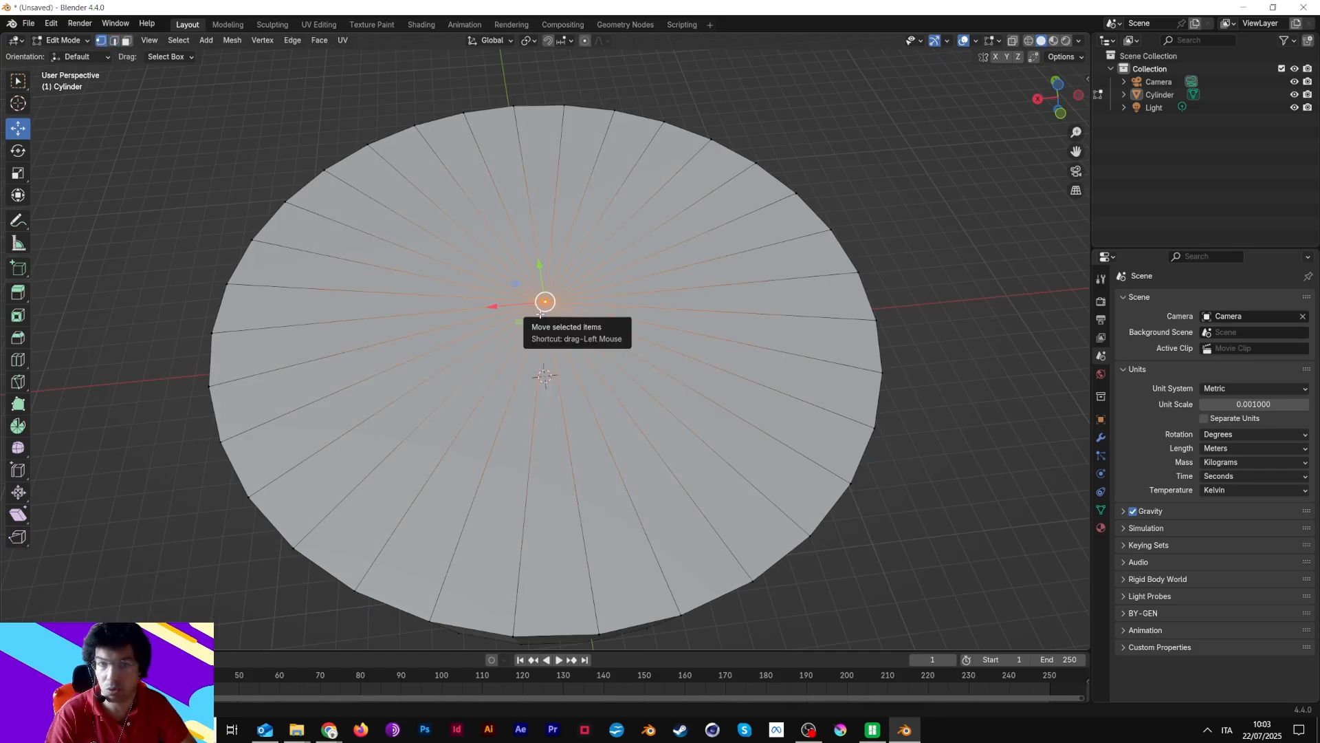
pyautogui.hotkey('ctrl', 'b')
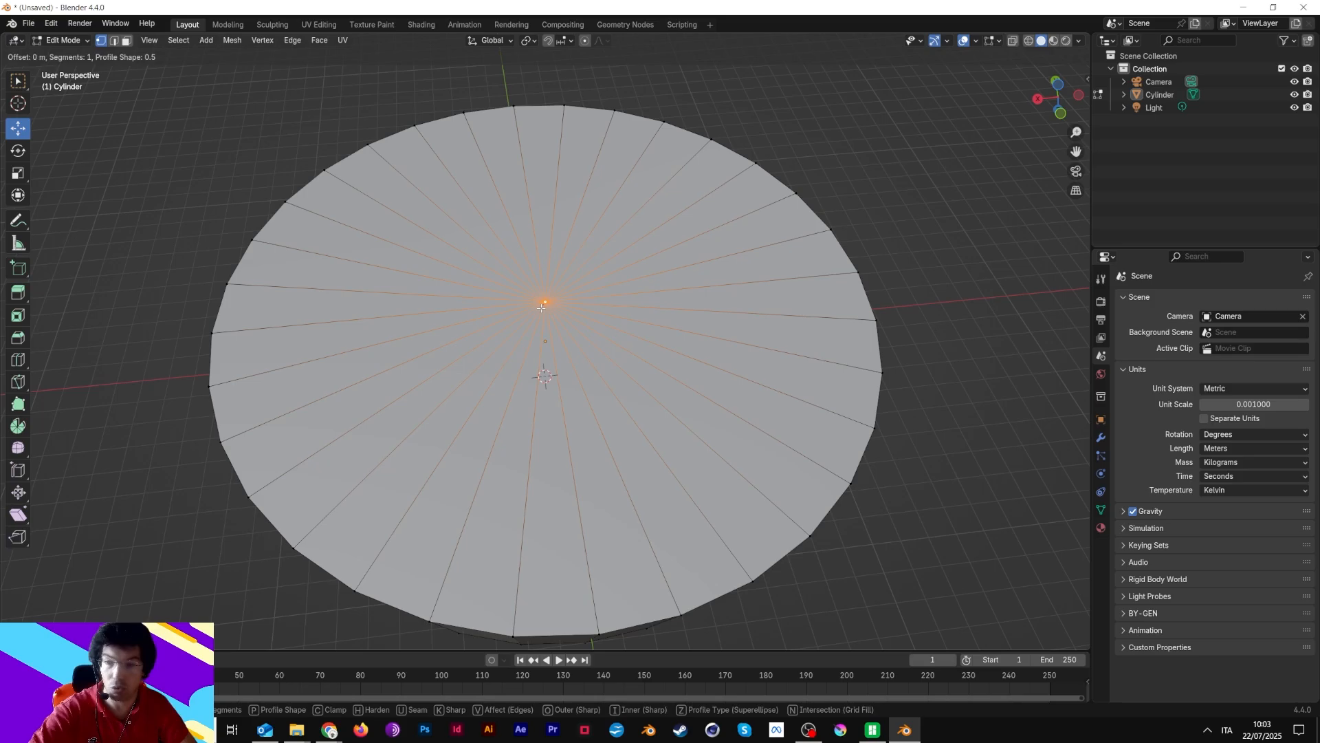
pyautogui.click(640, 265)
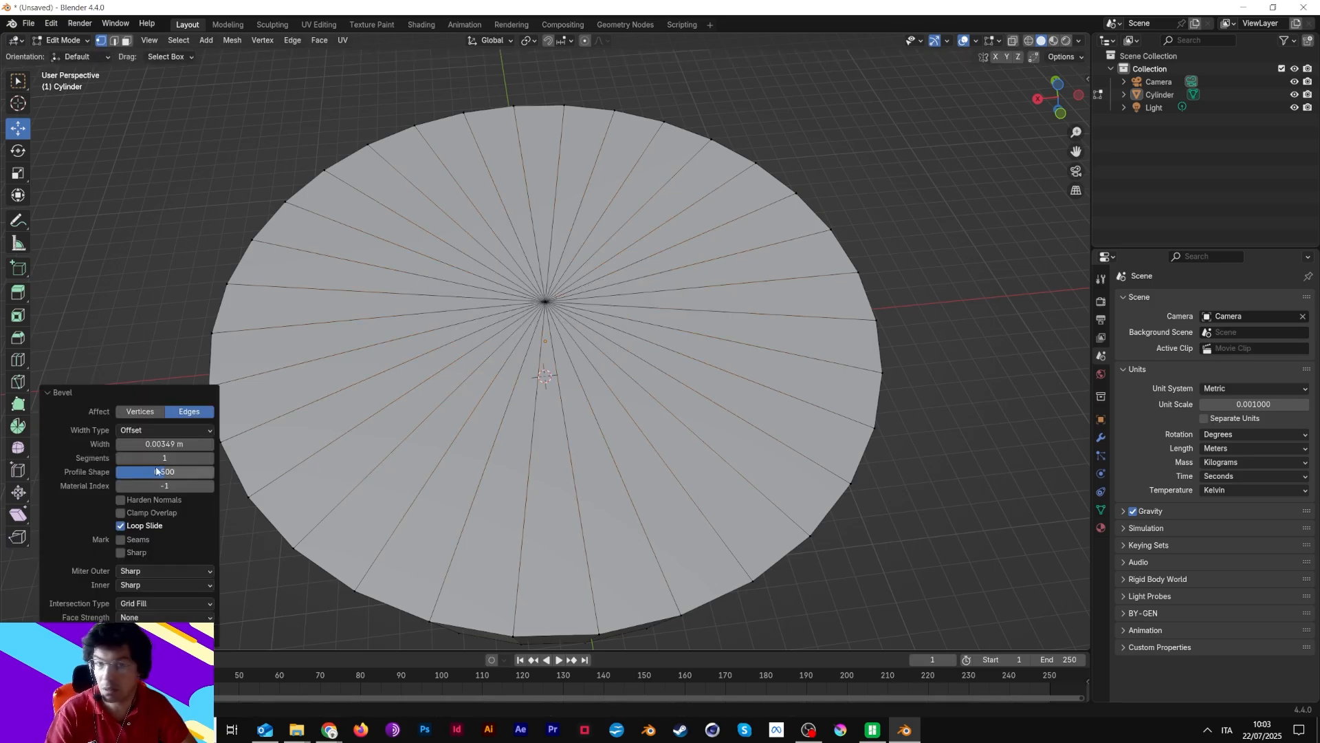
pyautogui.click(165, 411)
pyautogui.click(164, 444)
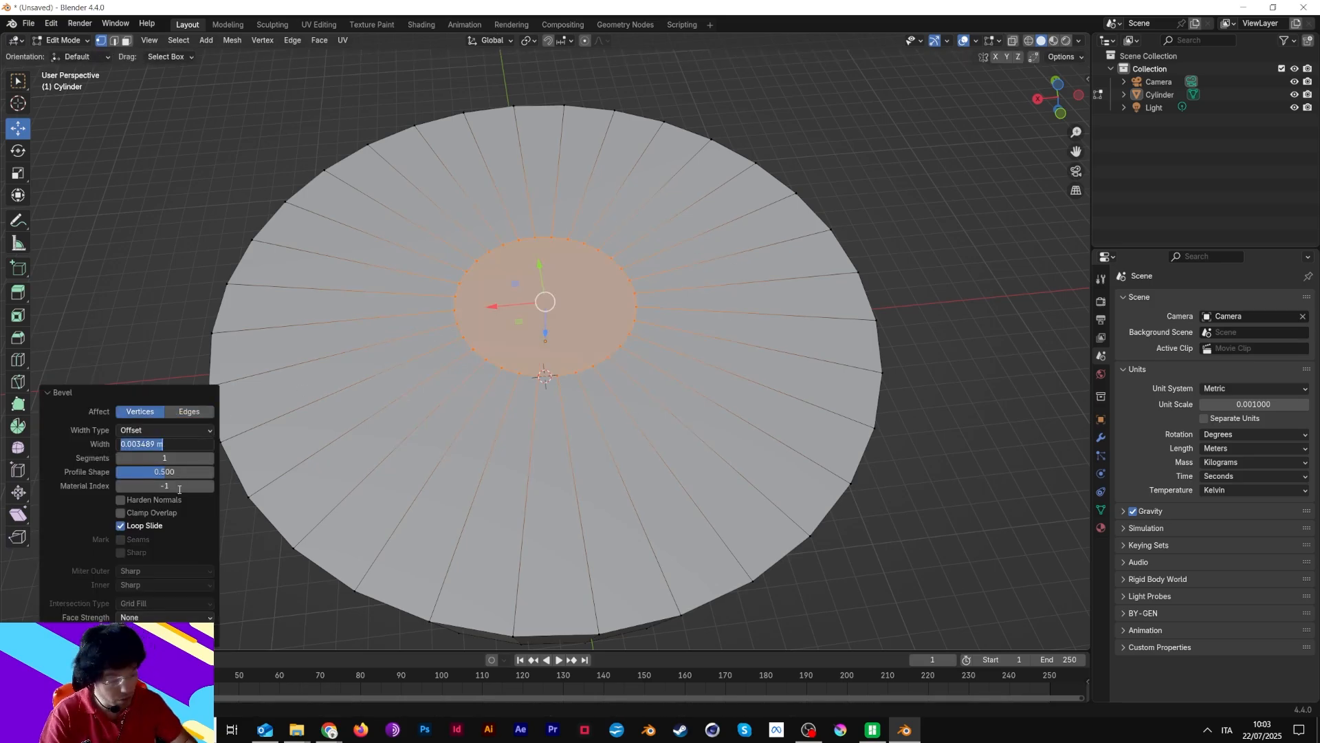
pyautogui.write('0.001')
pyautogui.press('Return')
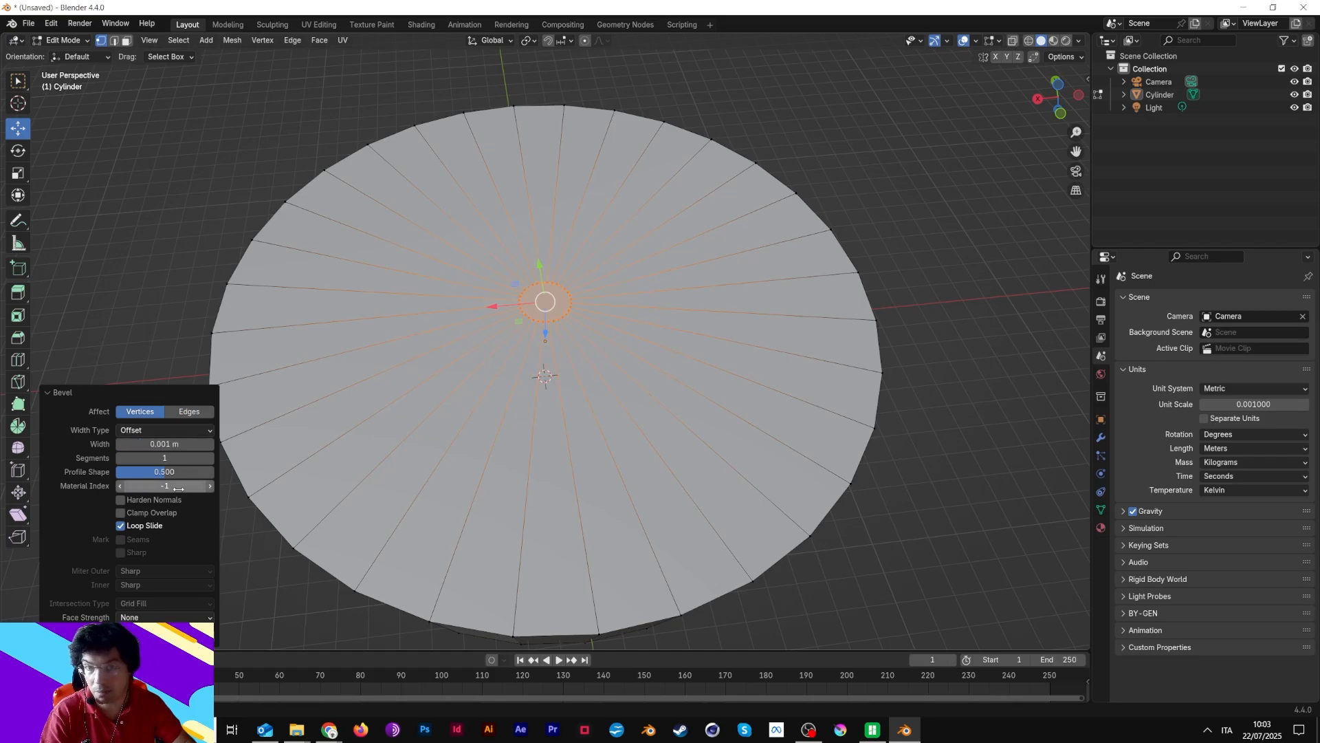
# Delete the small circular face at the center of the cylinder's bottom
pyautogui.click(568, 305)
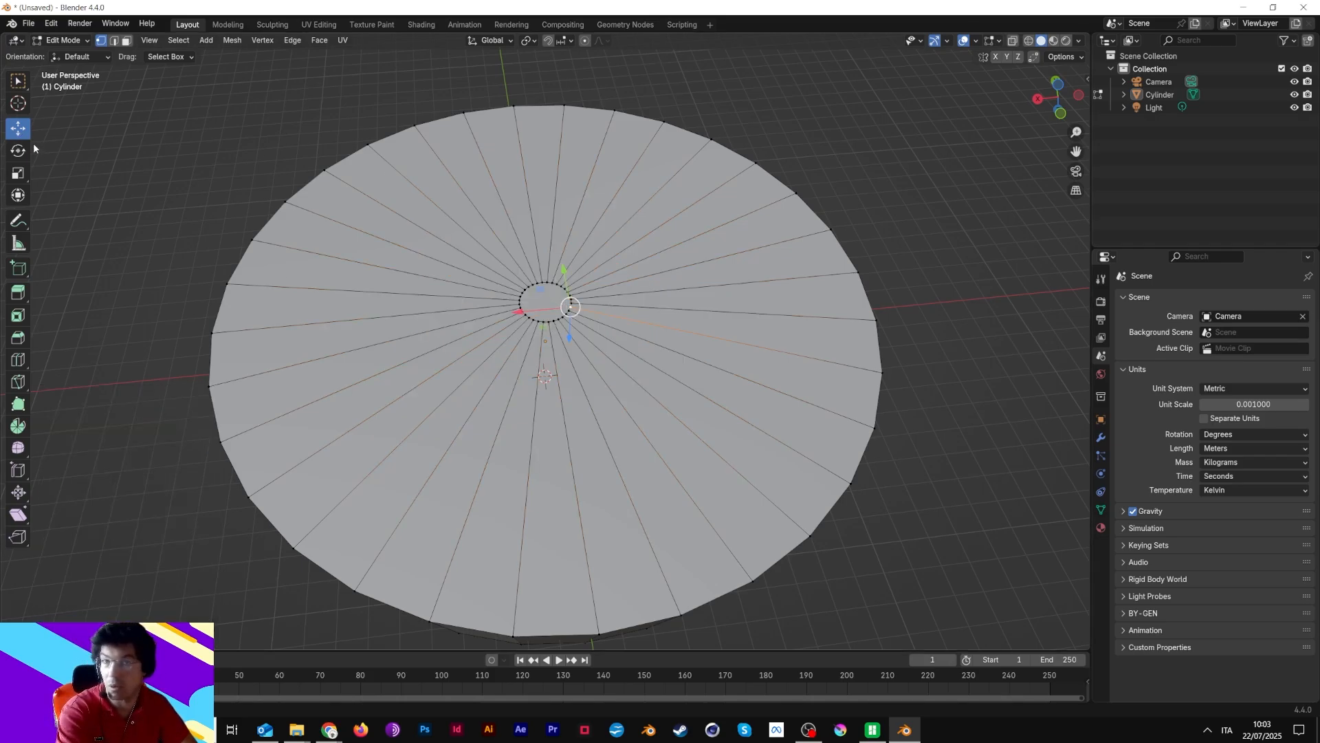
pyautogui.click(126, 41)
pyautogui.click(545, 302)
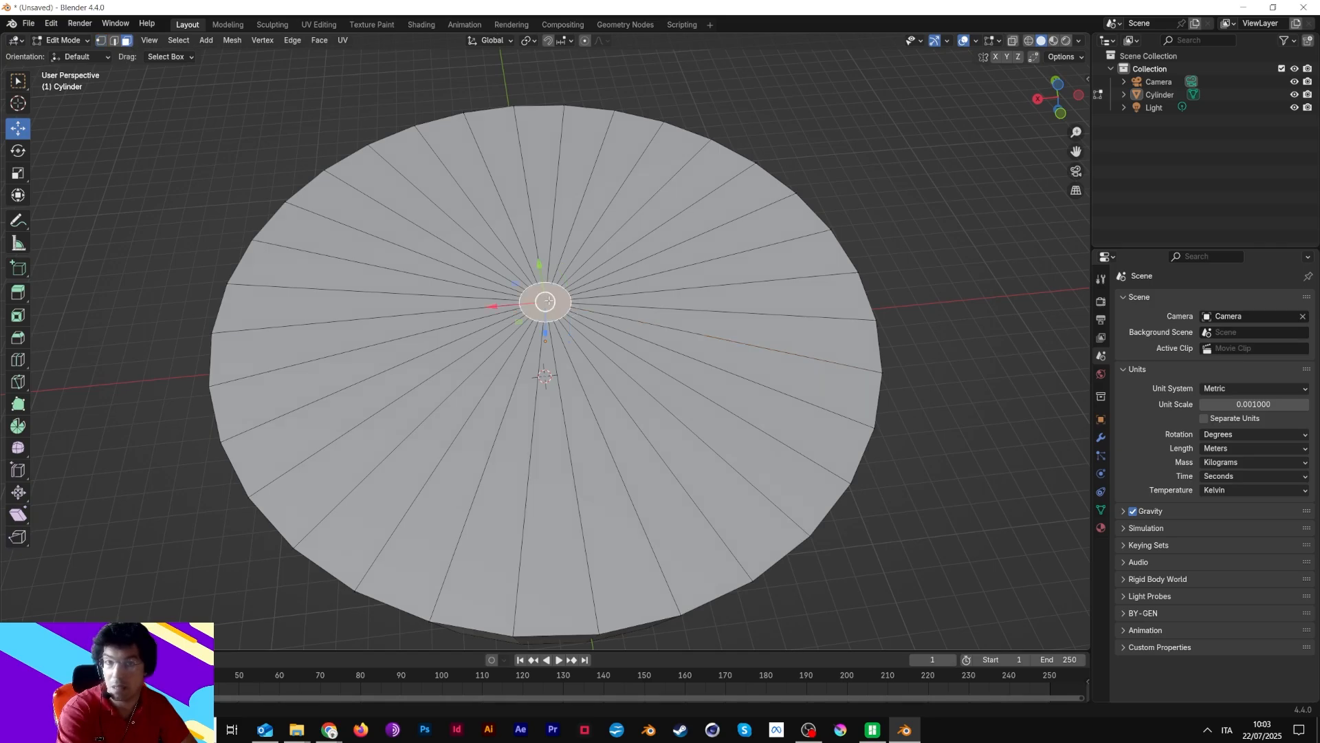
pyautogui.press('x')
pyautogui.click(548, 301)
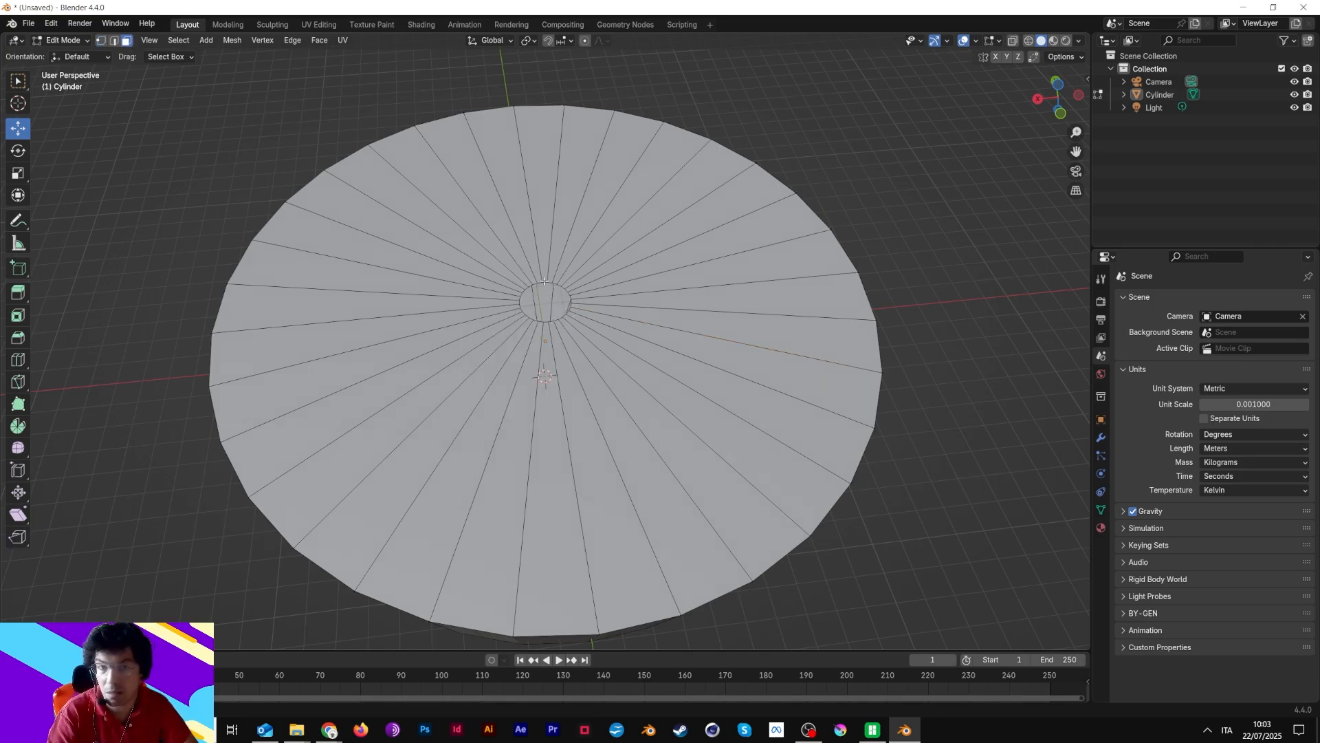
# Select the edge loop around the bottom's central hole and close it with Grid Fill
pyautogui.scroll(3, 544, 282)
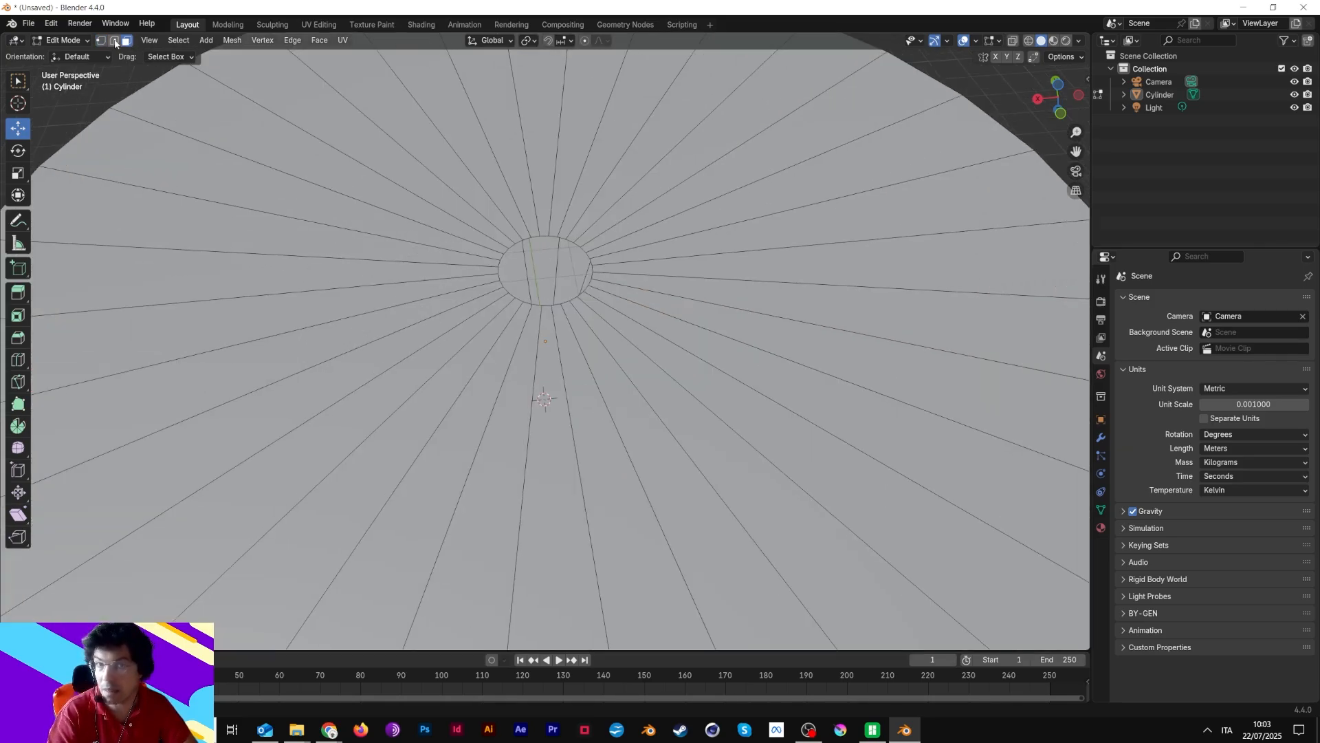
pyautogui.click(114, 41)
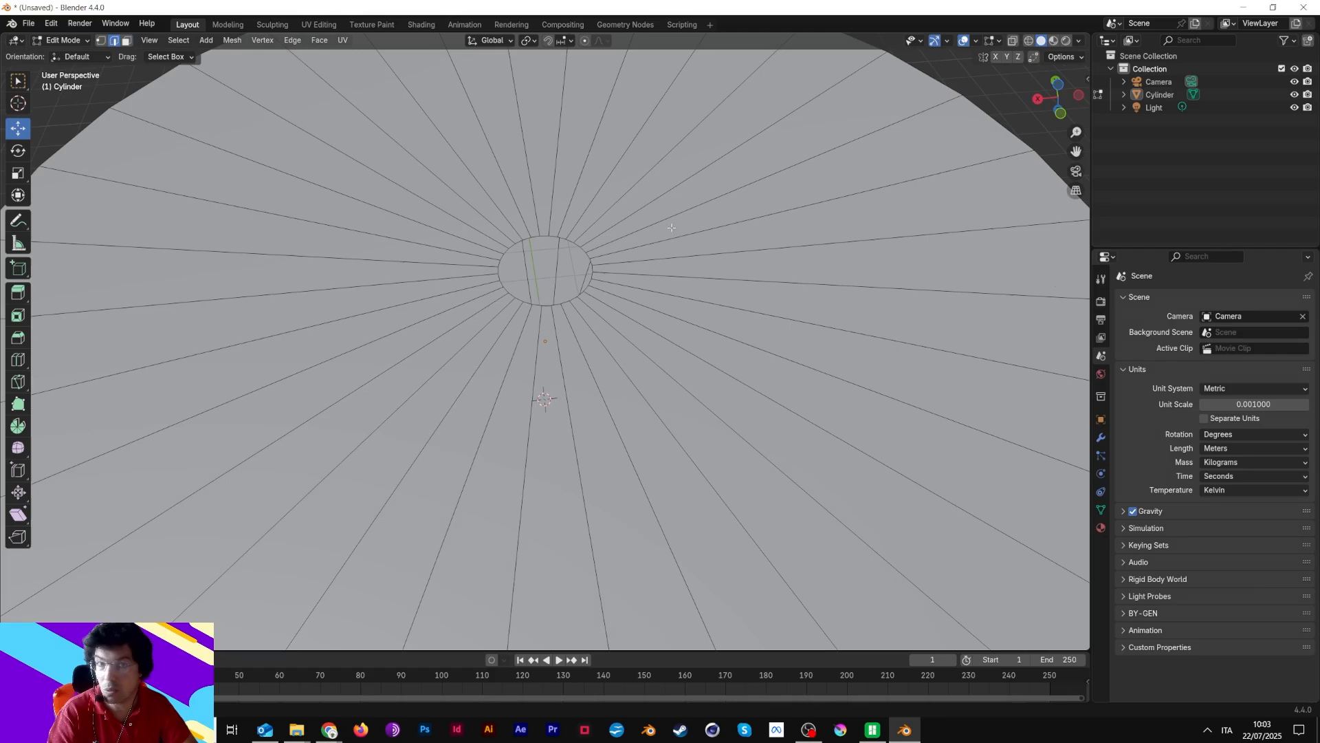
pyautogui.keyDown('alt'); pyautogui.click(544, 234); pyautogui.keyUp('alt')
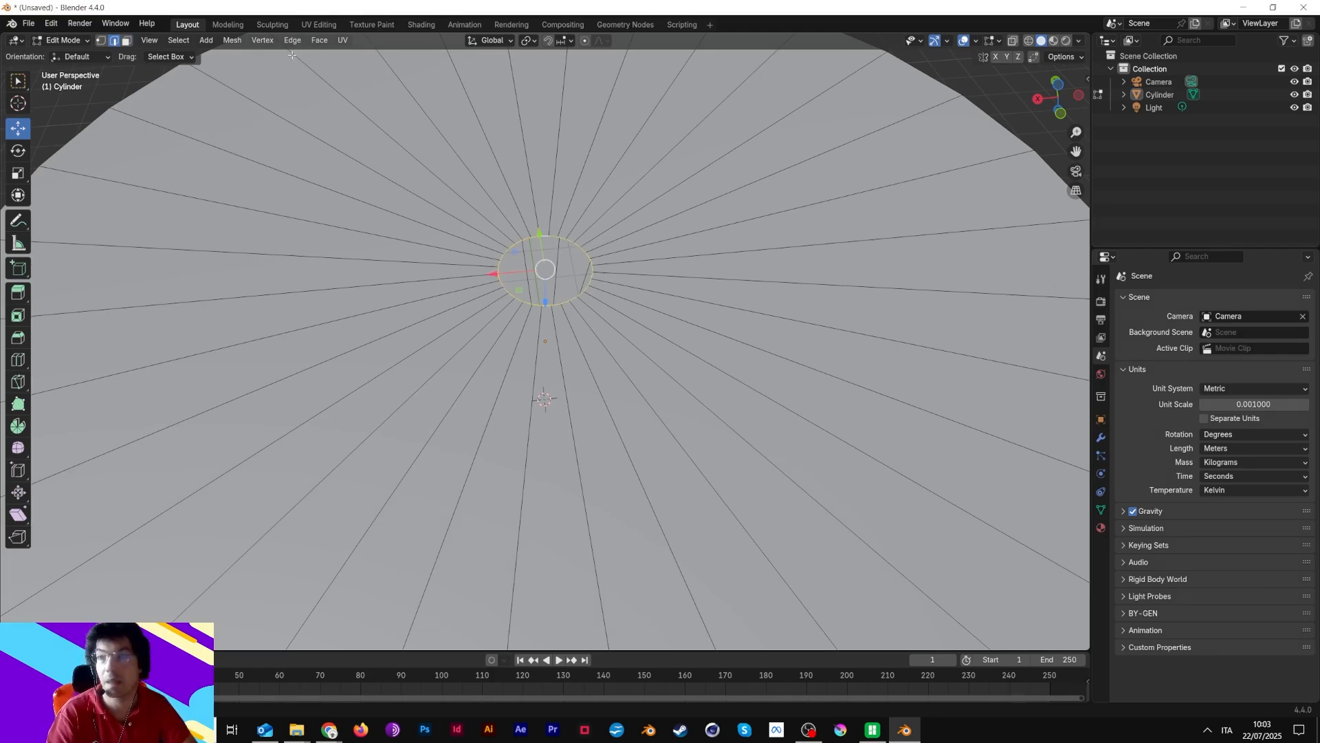
pyautogui.click(315, 41)
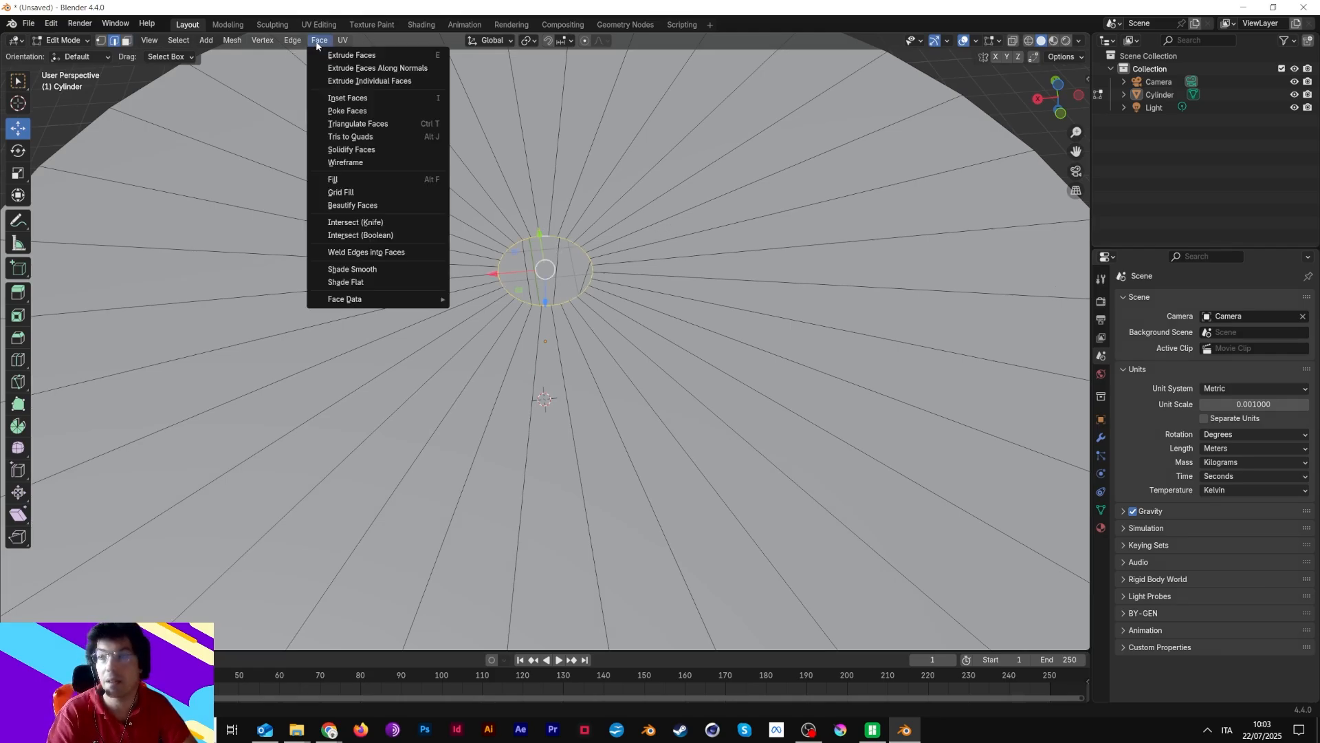
pyautogui.click(342, 192)
pyautogui.moveTo(585, 207); pyautogui.dragTo(812, 352, button='middle')
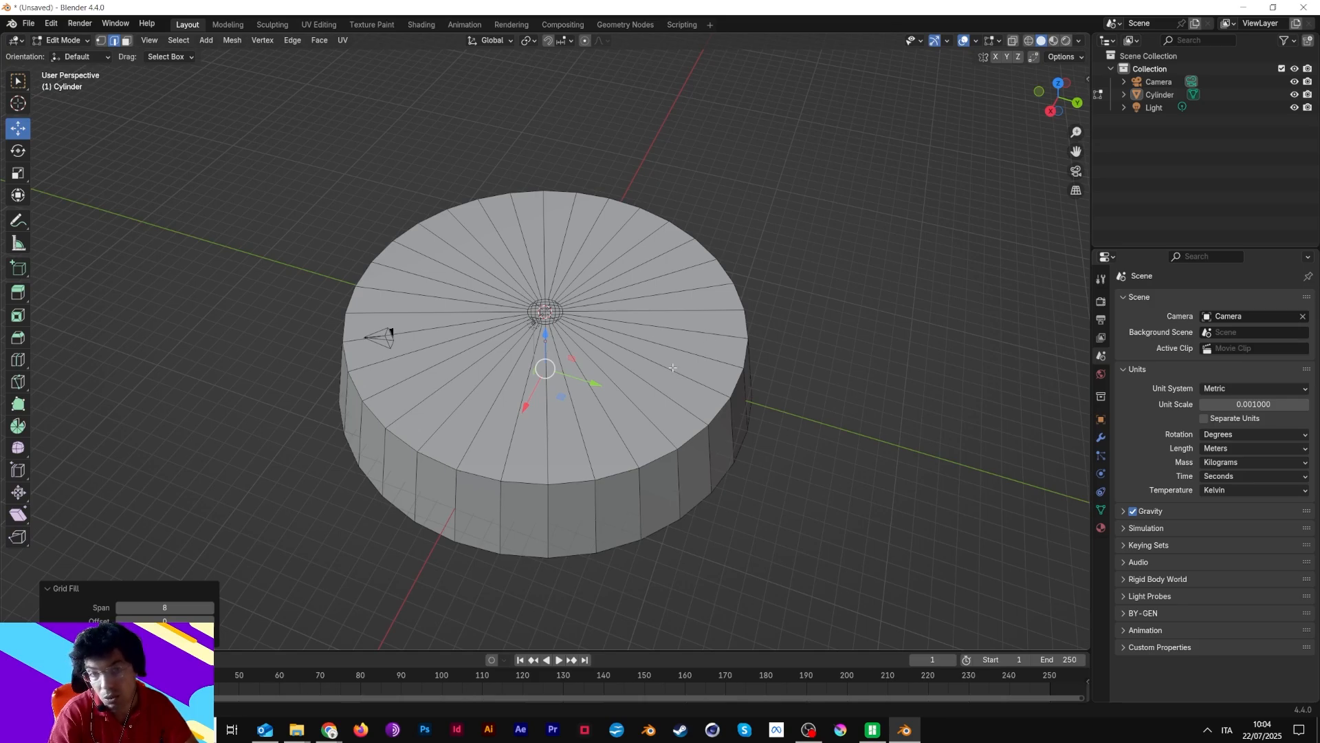
pyautogui.moveTo(673, 349); pyautogui.dragTo(682, 385, button='middle')
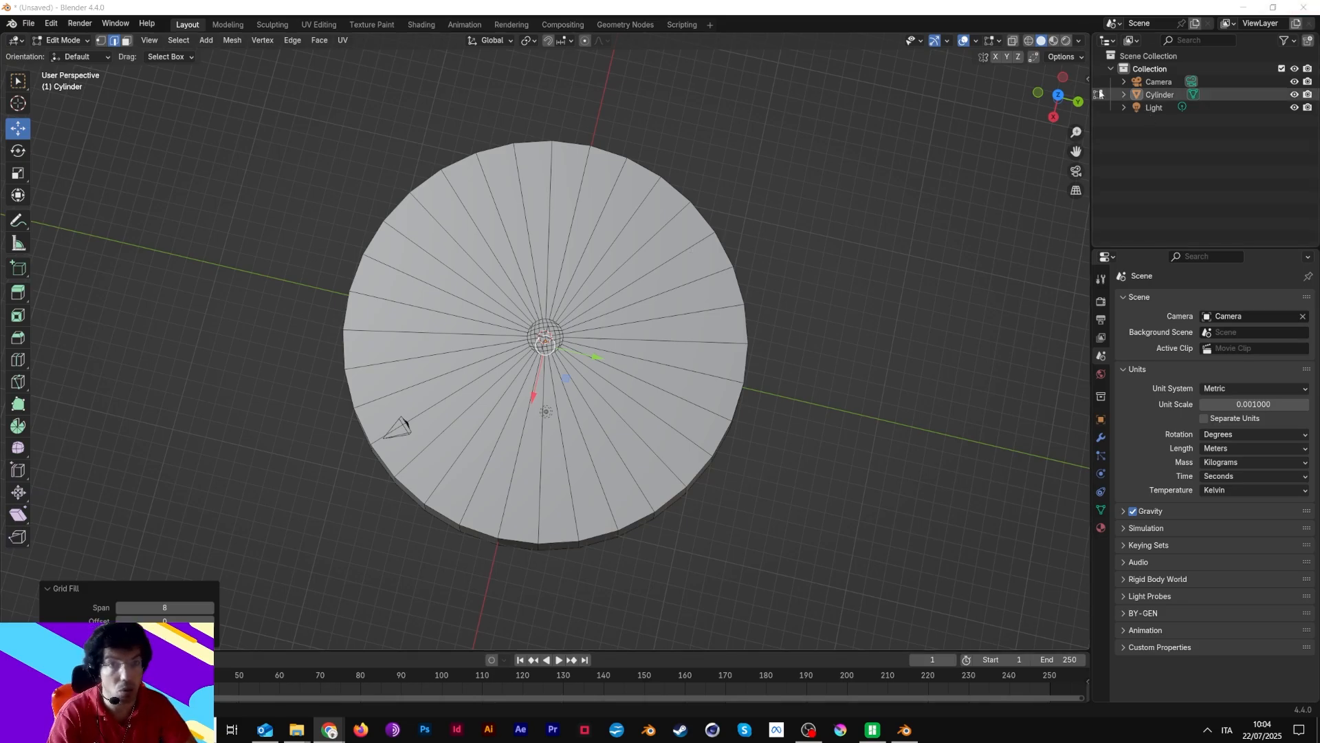
pyautogui.click(1058, 95)
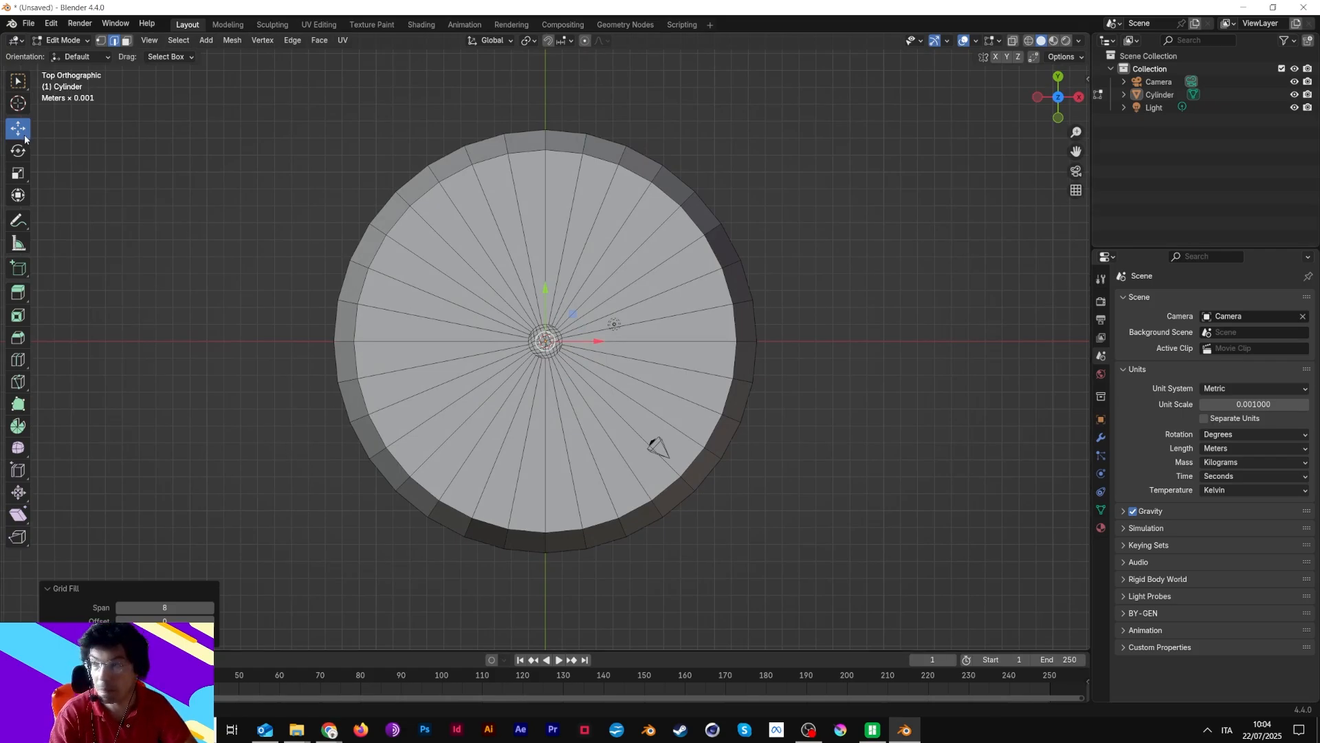
pyautogui.click(611, 278)
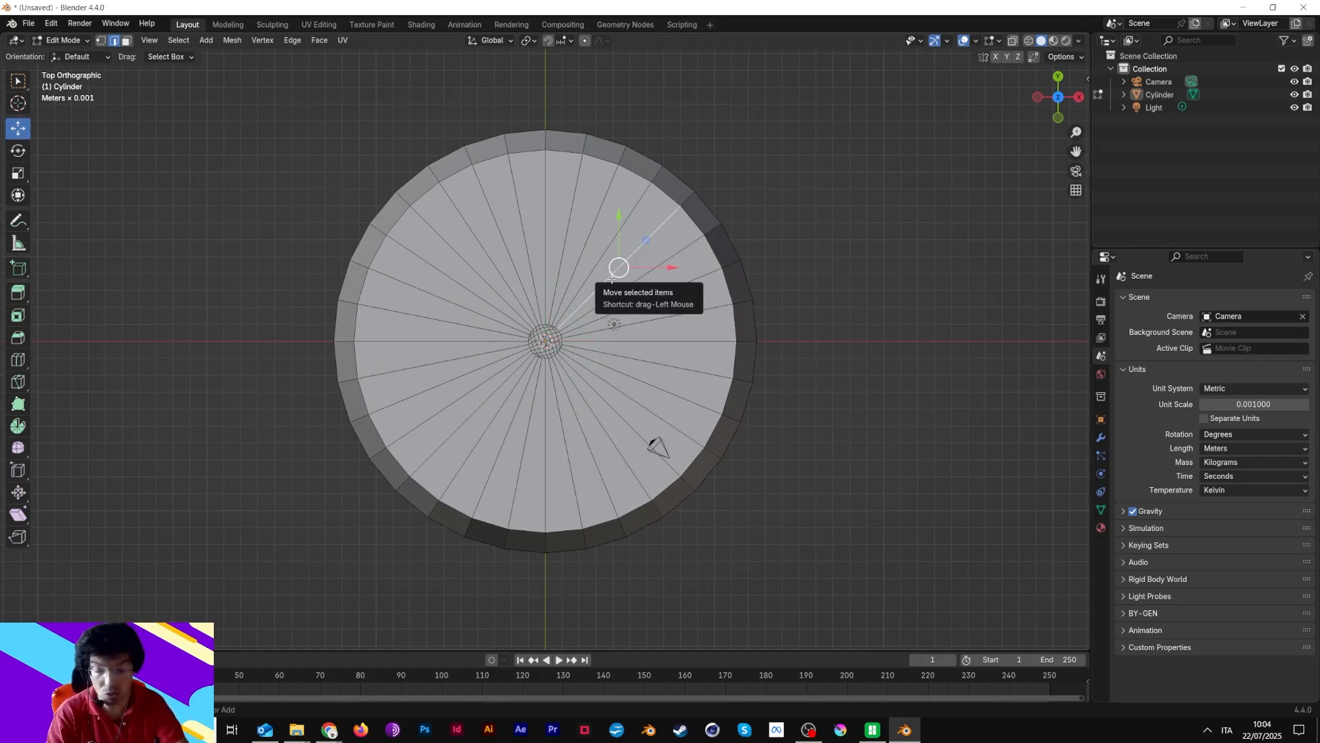
pyautogui.hotkey('ctrl', 'r')
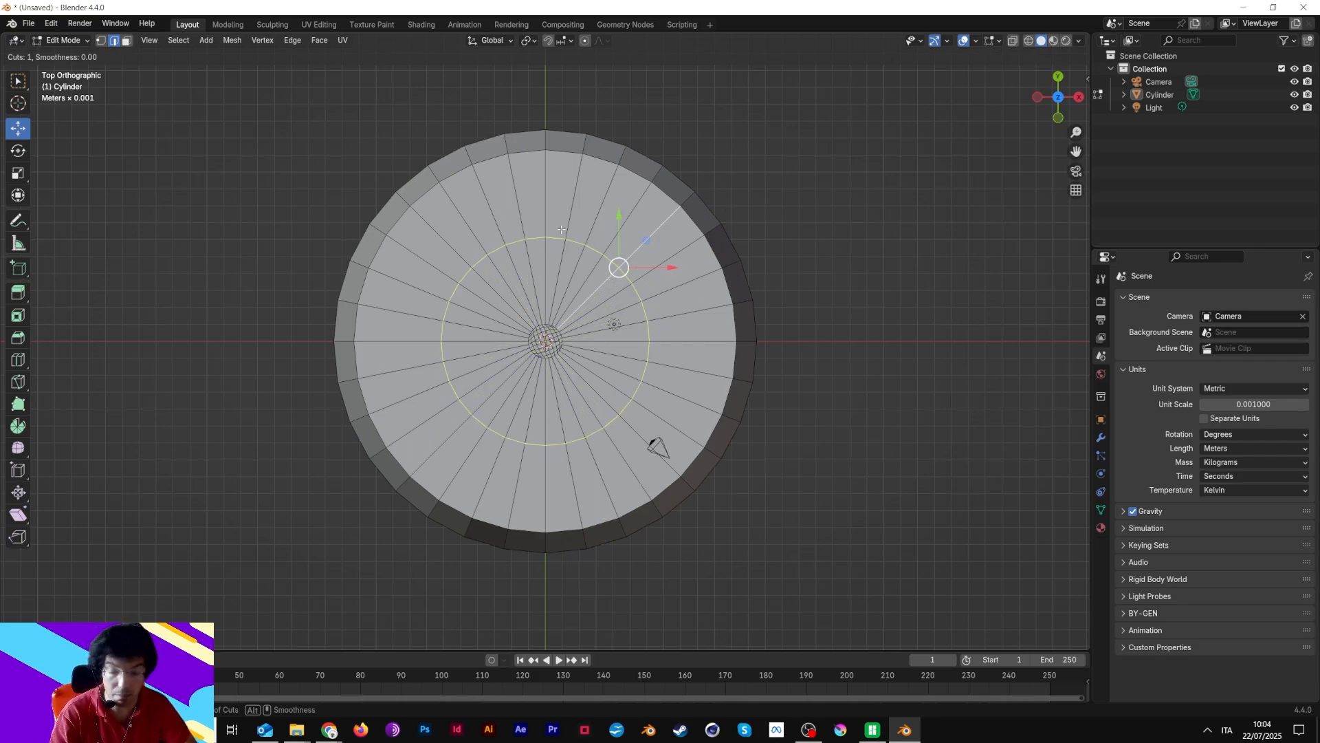
pyautogui.scroll(1, 561, 229)
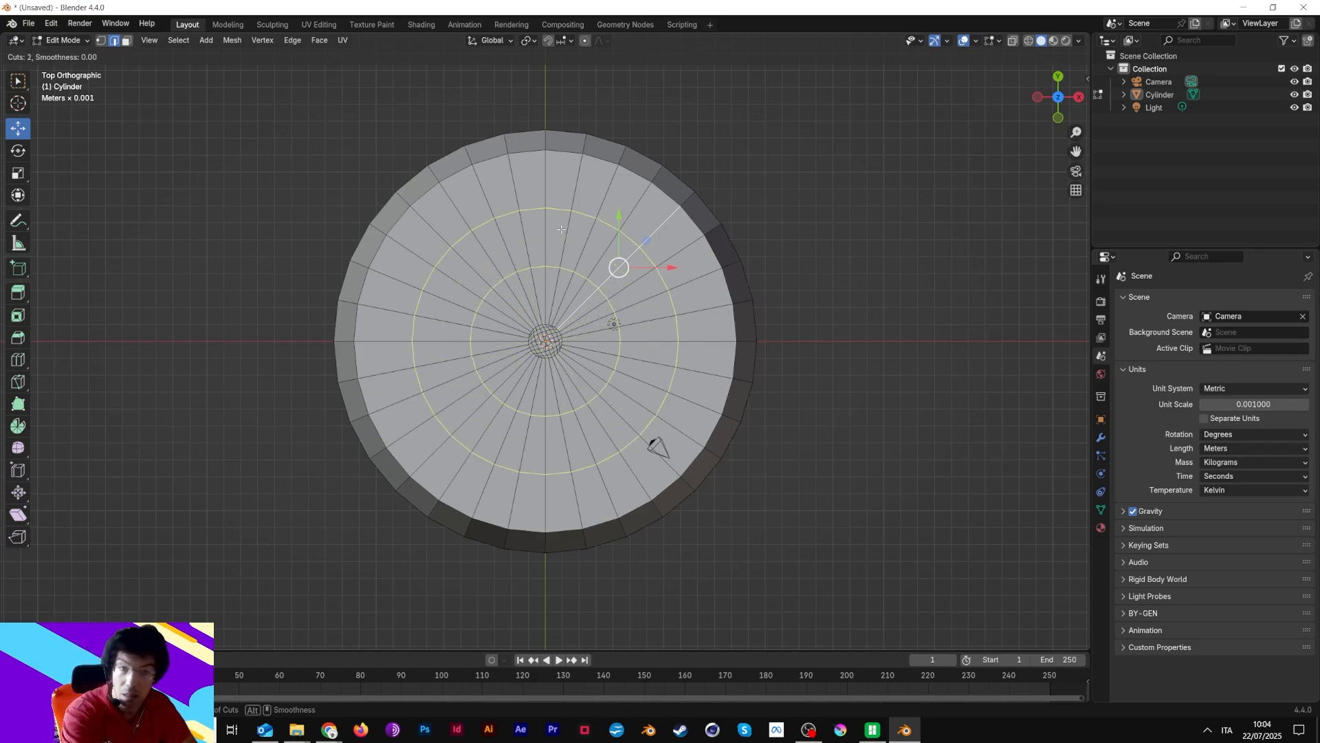
pyautogui.press('Escape')
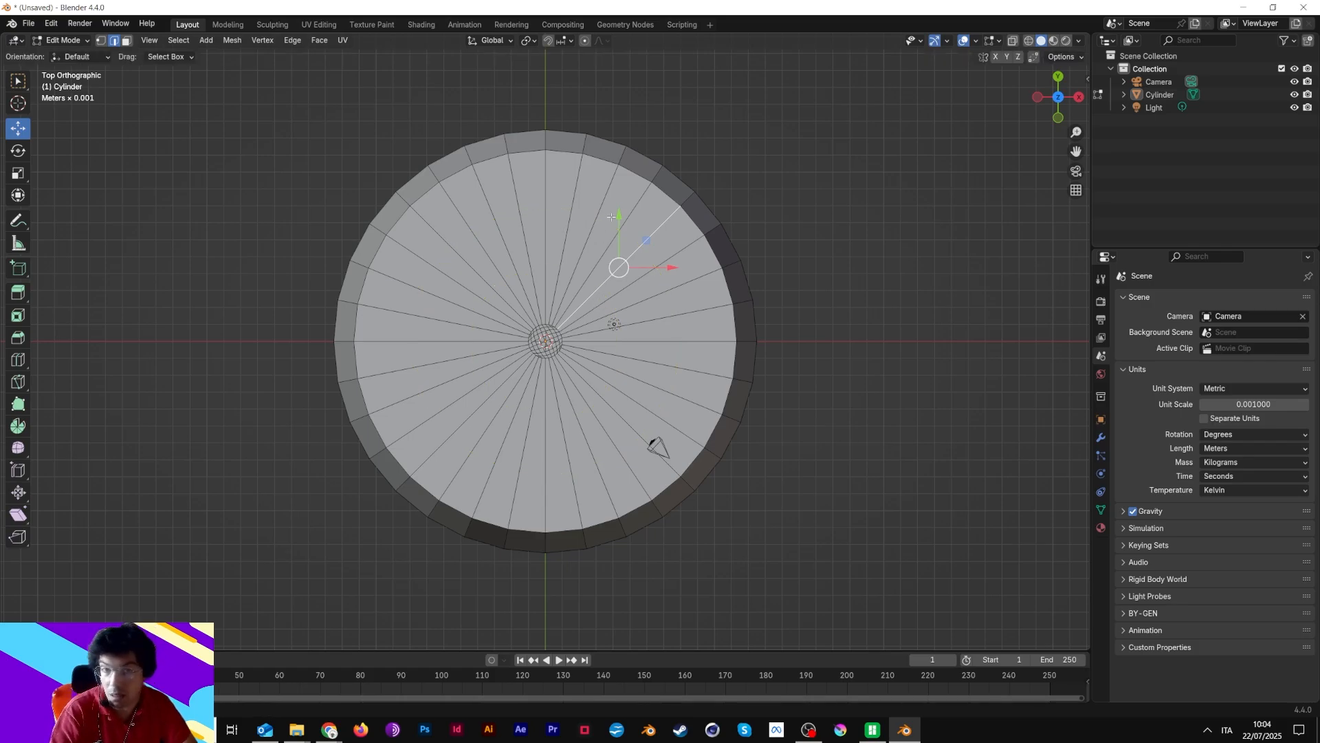
# Add four concentric loop cuts across the cylinder's top face, slid outward by a factor of about 0.174
pyautogui.hotkey('ctrl', 'r')
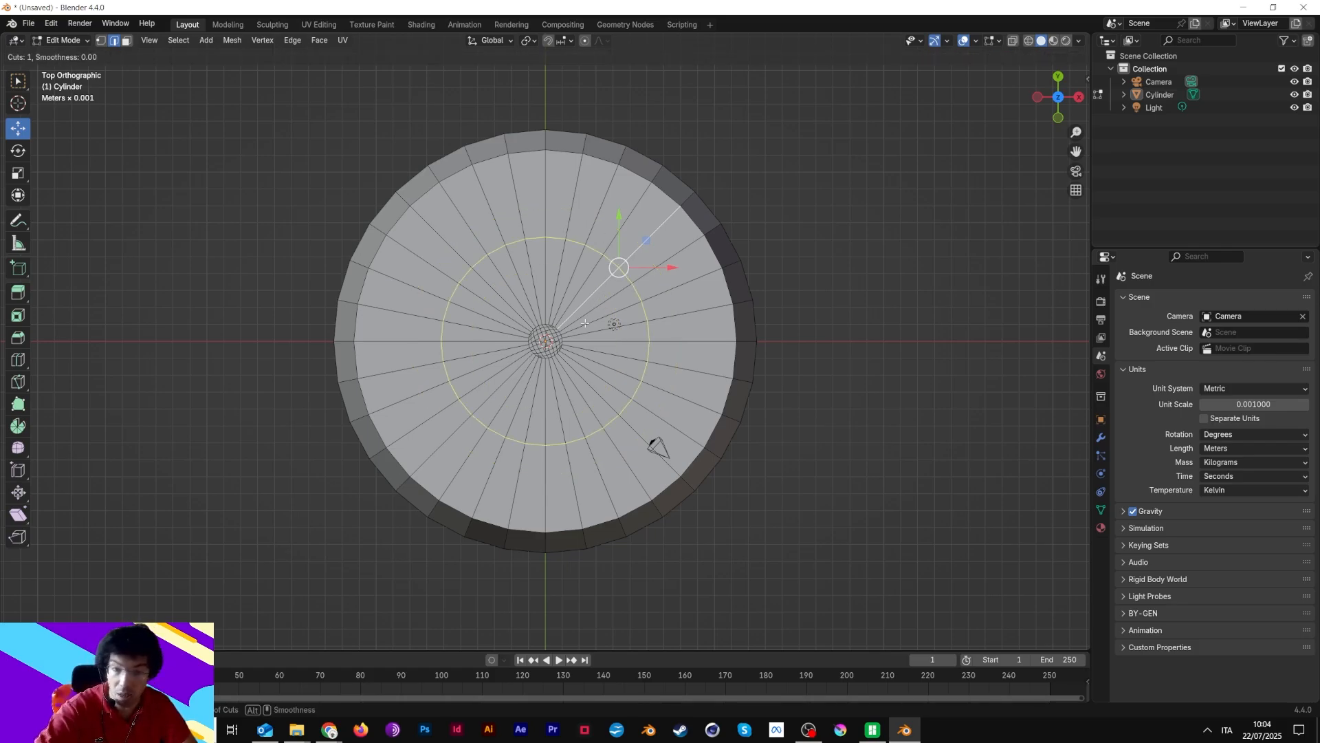
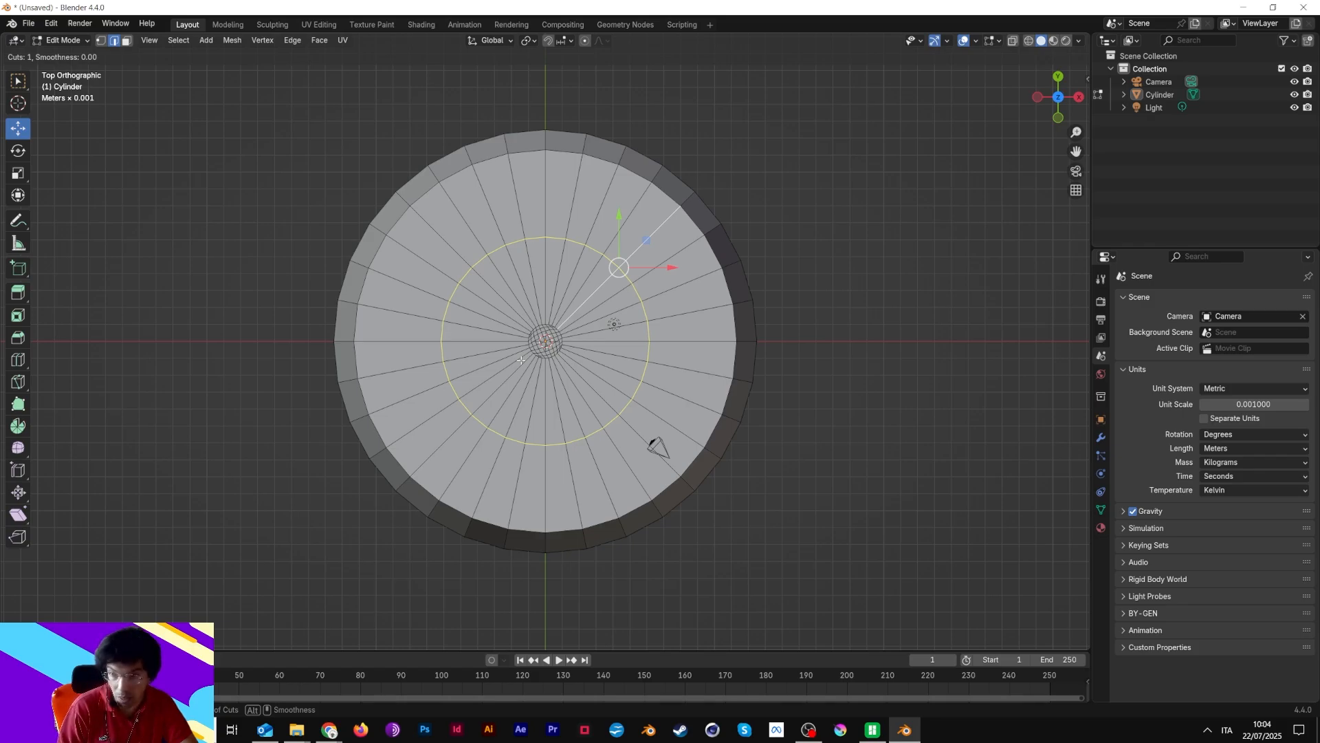
pyautogui.scroll(3, 521, 359)
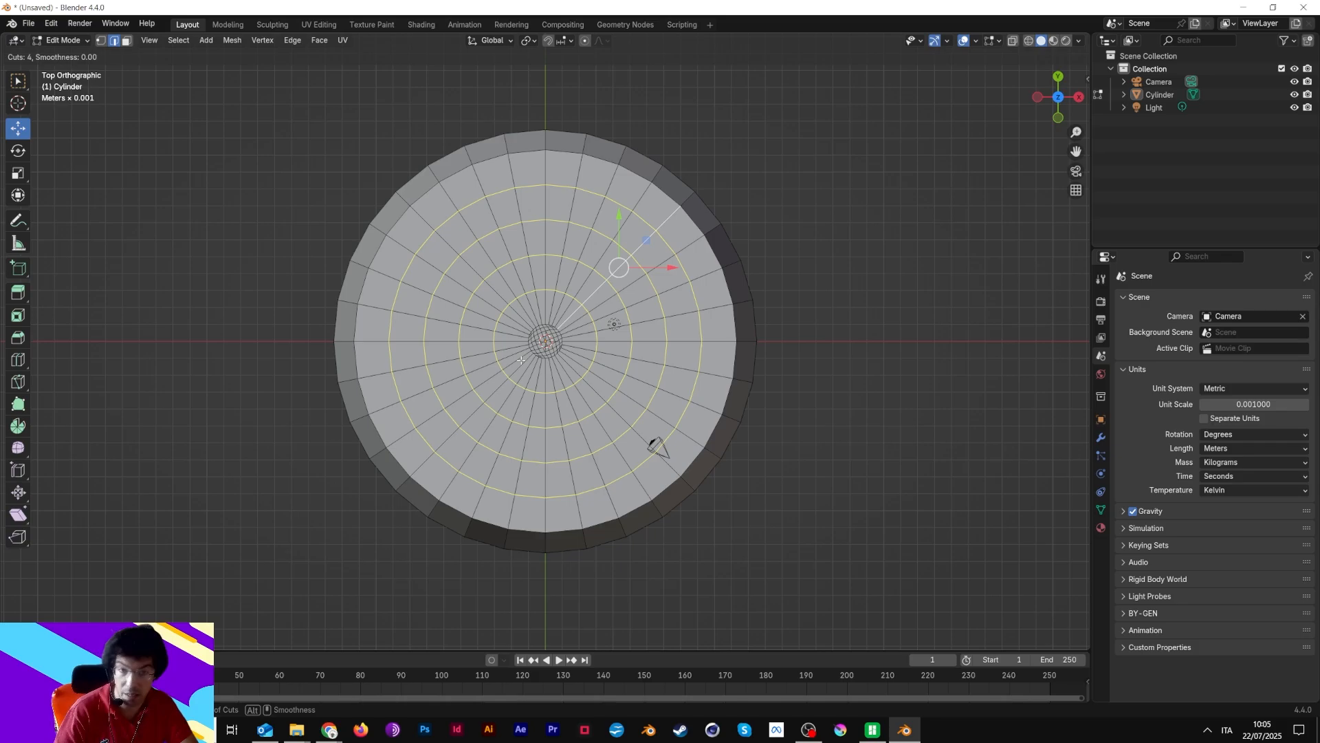
pyautogui.click(522, 359)
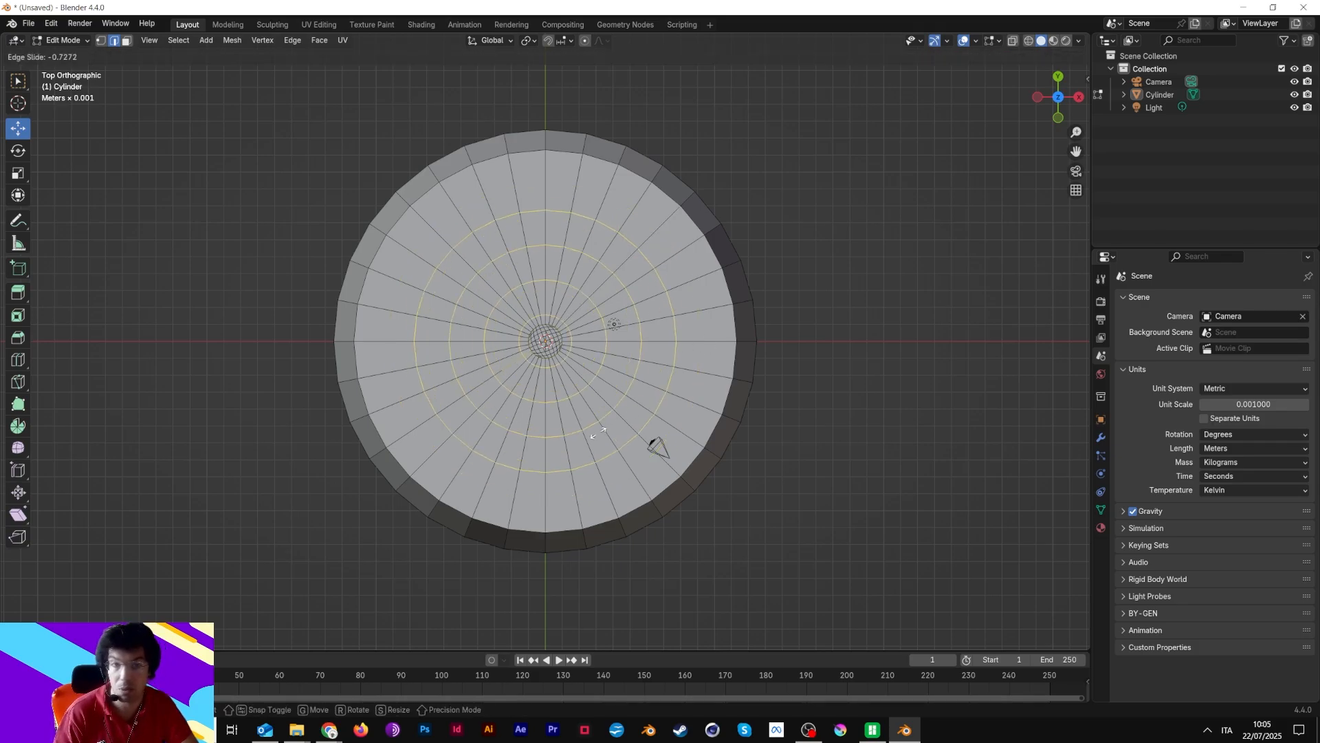
pyautogui.click(589, 473)
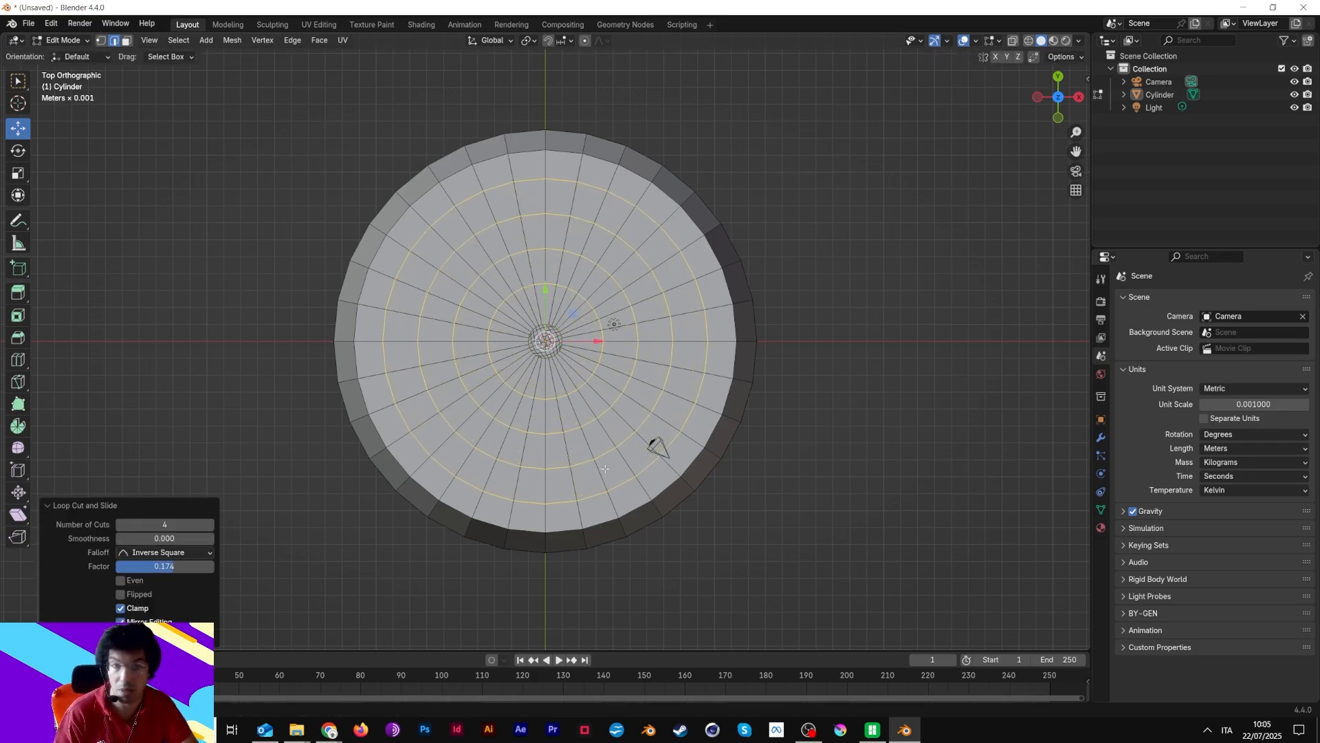
pyautogui.moveTo(763, 402); pyautogui.dragTo(780, 55, button='middle')
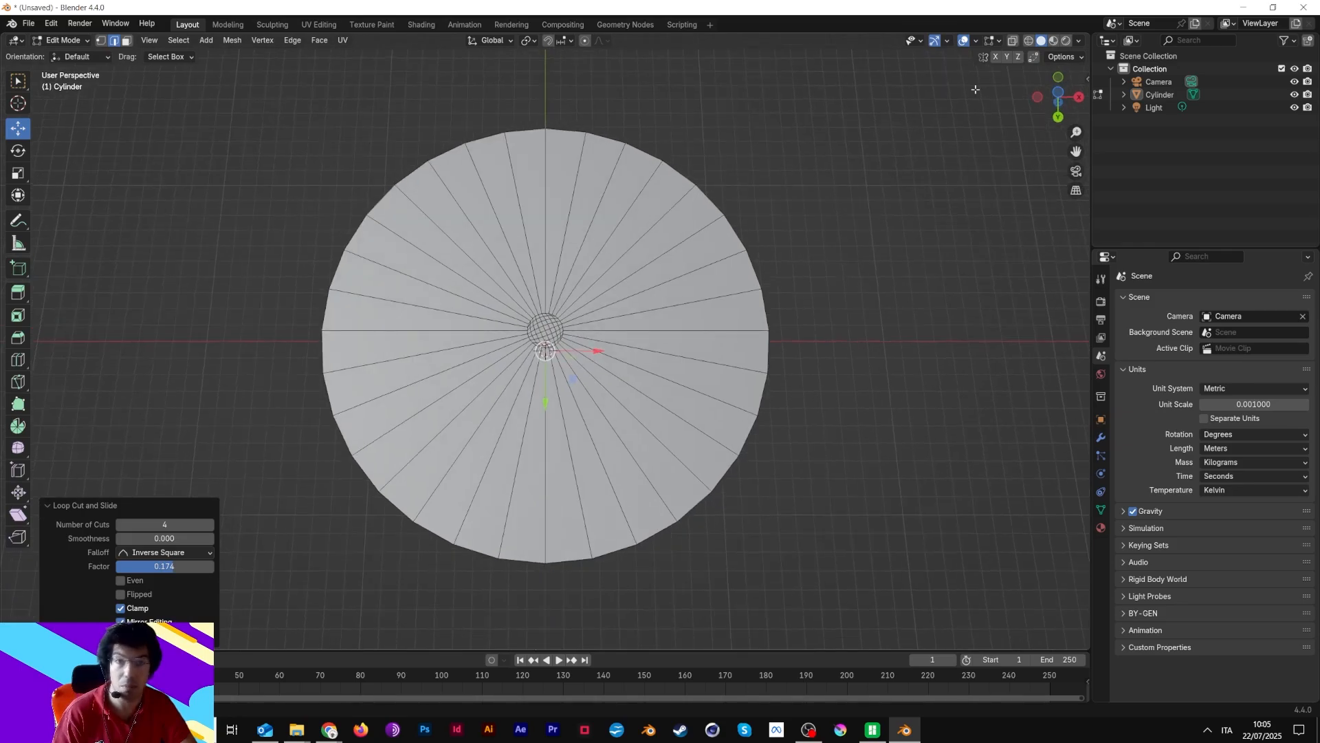
# Add four evenly spaced concentric loop cuts, without sliding, to the cylinder's bottom face between the central grid fill and the rim
pyautogui.click(1063, 97)
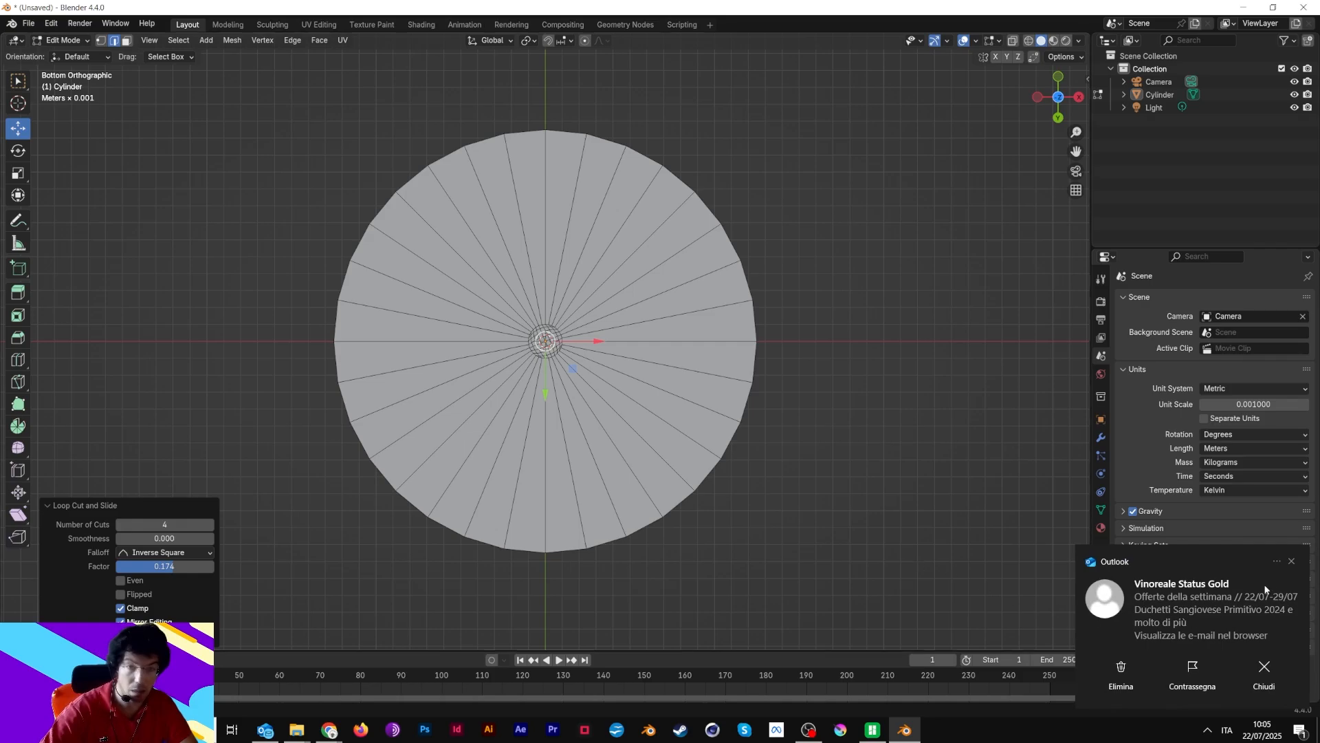
pyautogui.click(1291, 561)
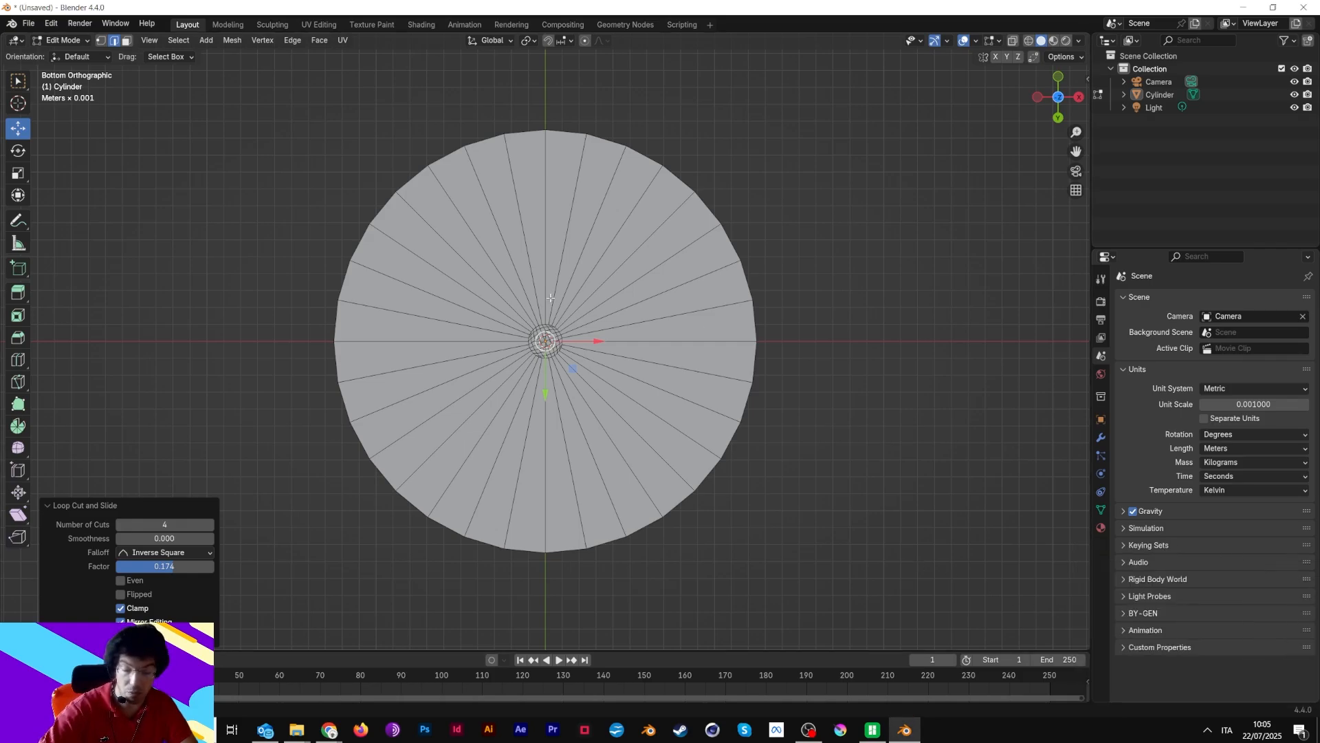
pyautogui.hotkey('ctrl', 'r')
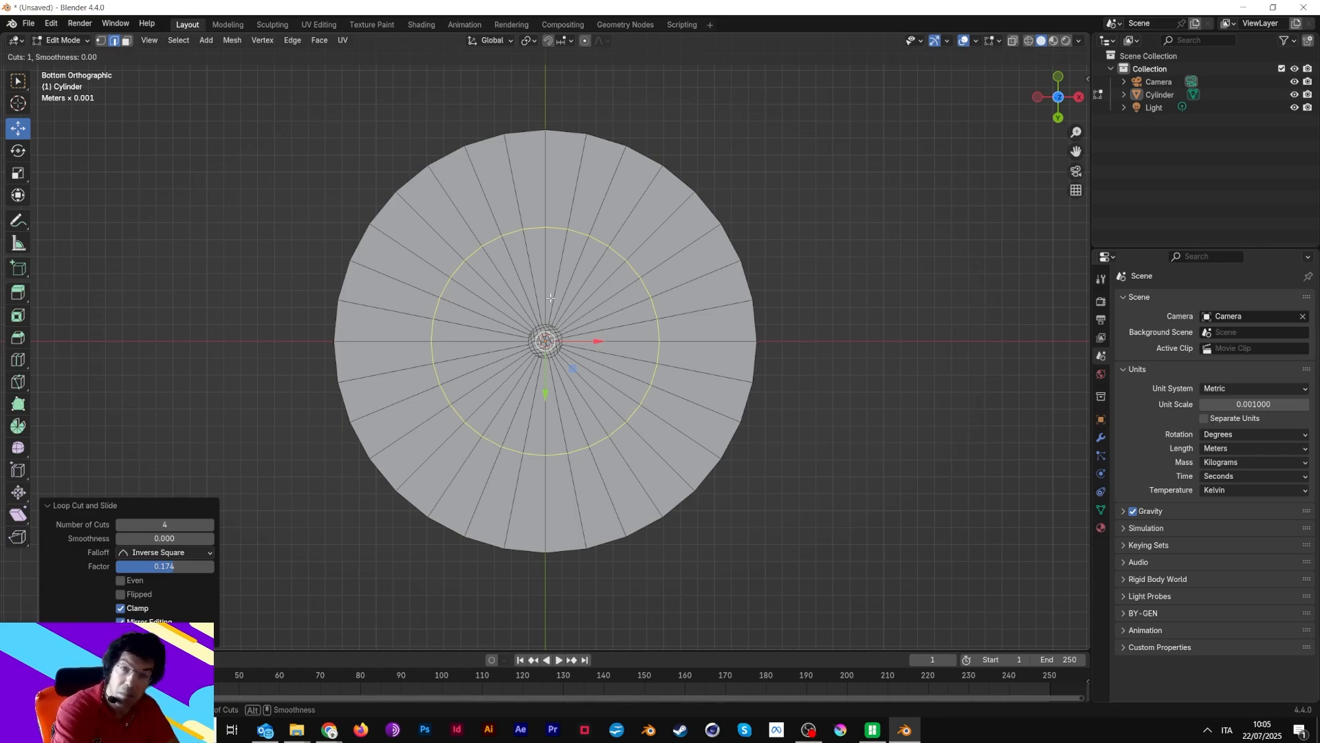
pyautogui.scroll(3, 551, 297)
pyautogui.click(551, 297)
pyautogui.rightClick(550, 297)
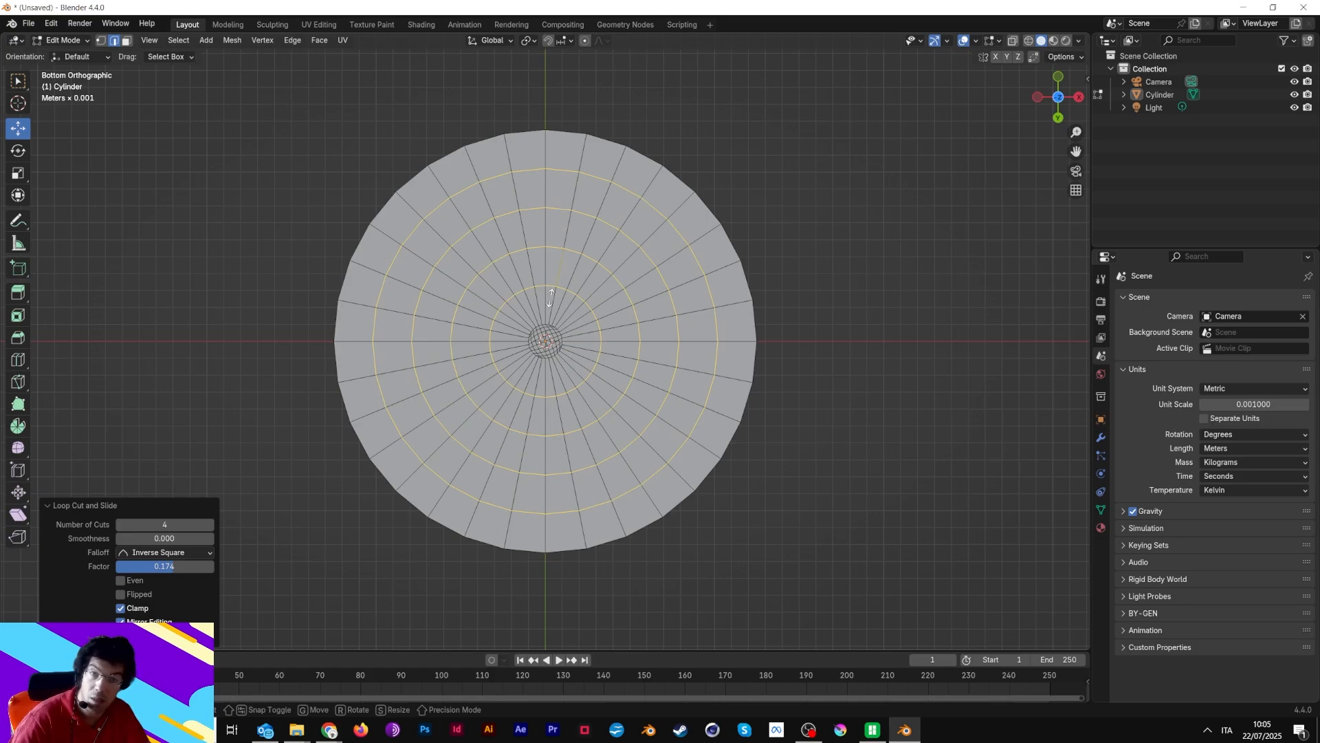
# Add two concentric loop cuts close to the rim of the cylinder's top face, sliding the first outward by a factor of about 0.51
pyautogui.moveTo(904, 363); pyautogui.dragTo(864, 422, button='middle')
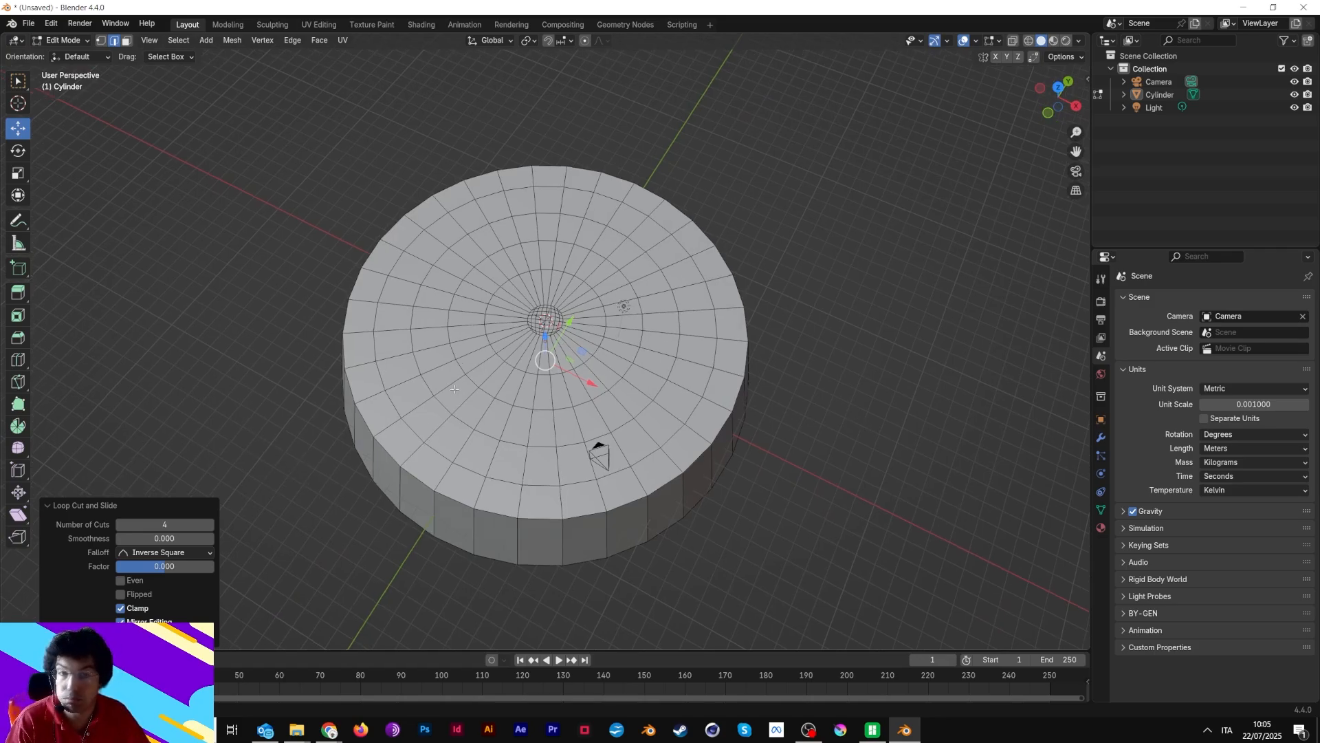
pyautogui.moveTo(455, 389); pyautogui.dragTo(450, 310, button='middle')
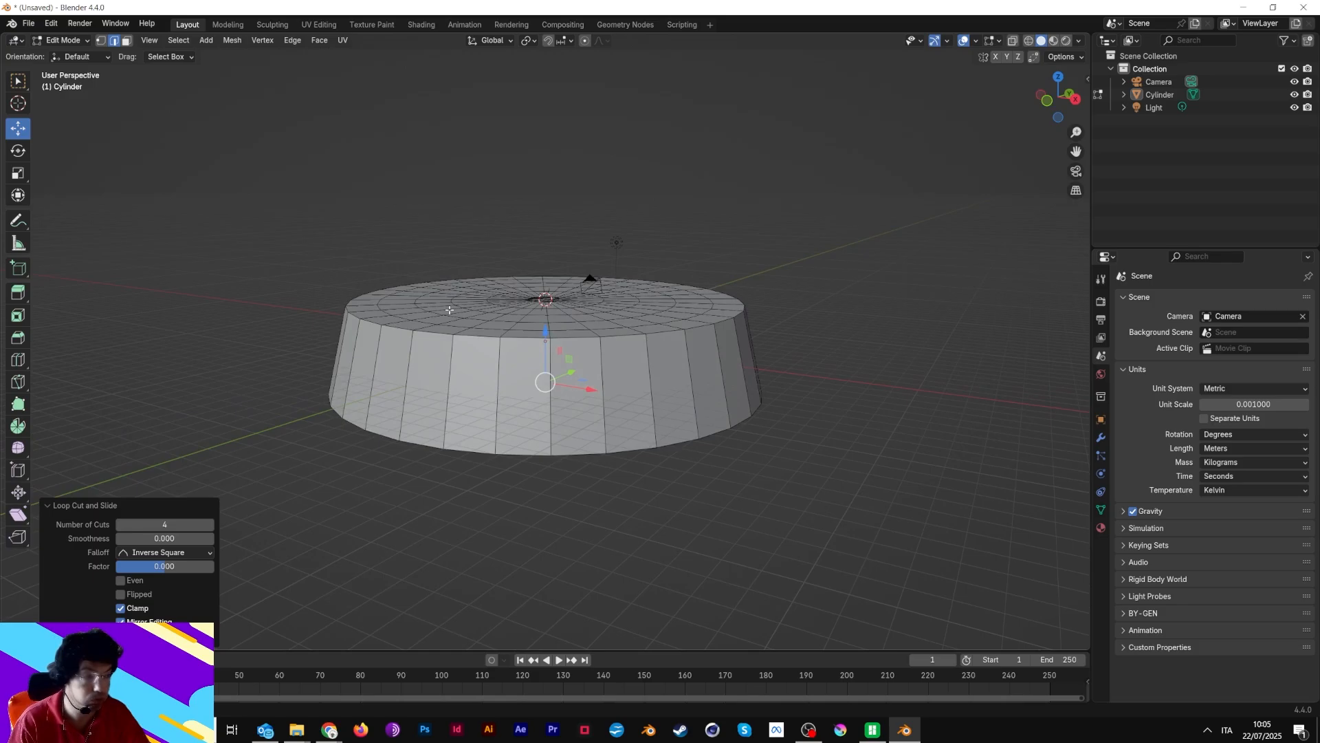
pyautogui.moveTo(450, 310); pyautogui.dragTo(442, 389, button='middle')
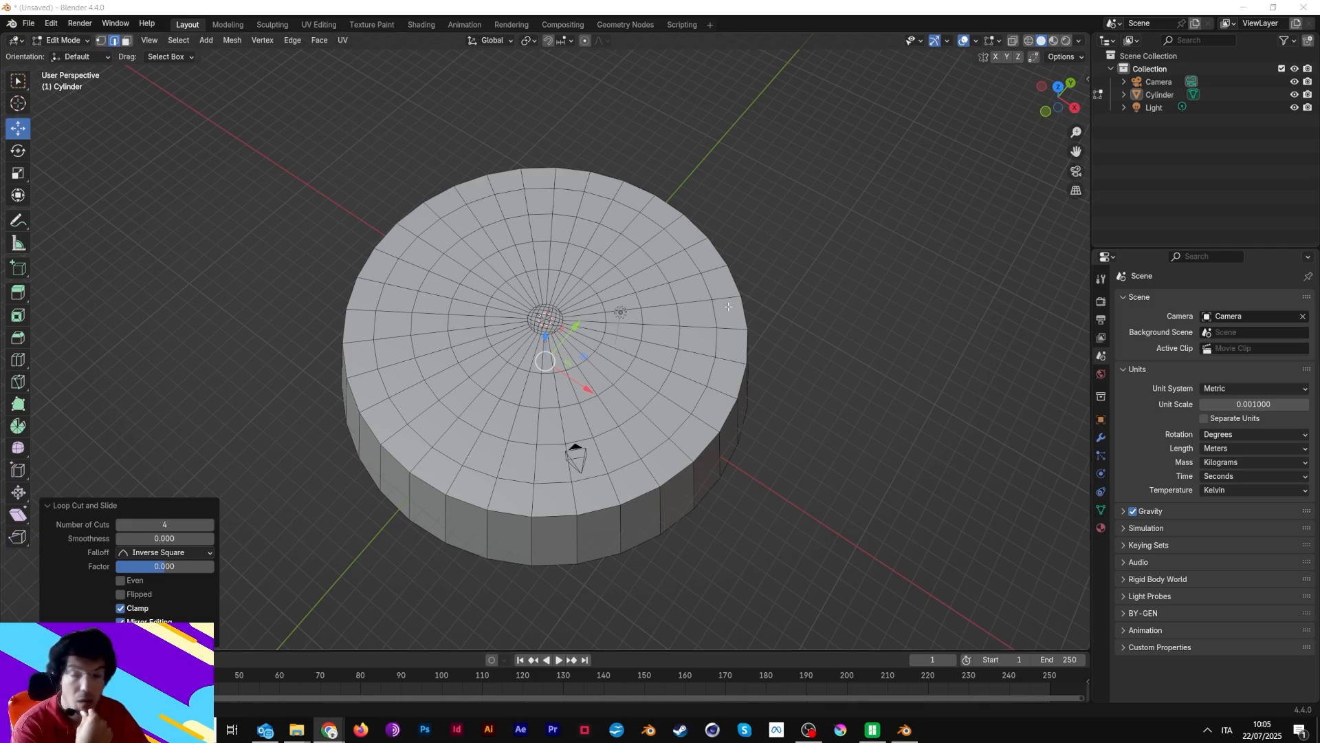
pyautogui.keyDown('shift'); pyautogui.rightClick(453, 246); pyautogui.keyUp('shift')
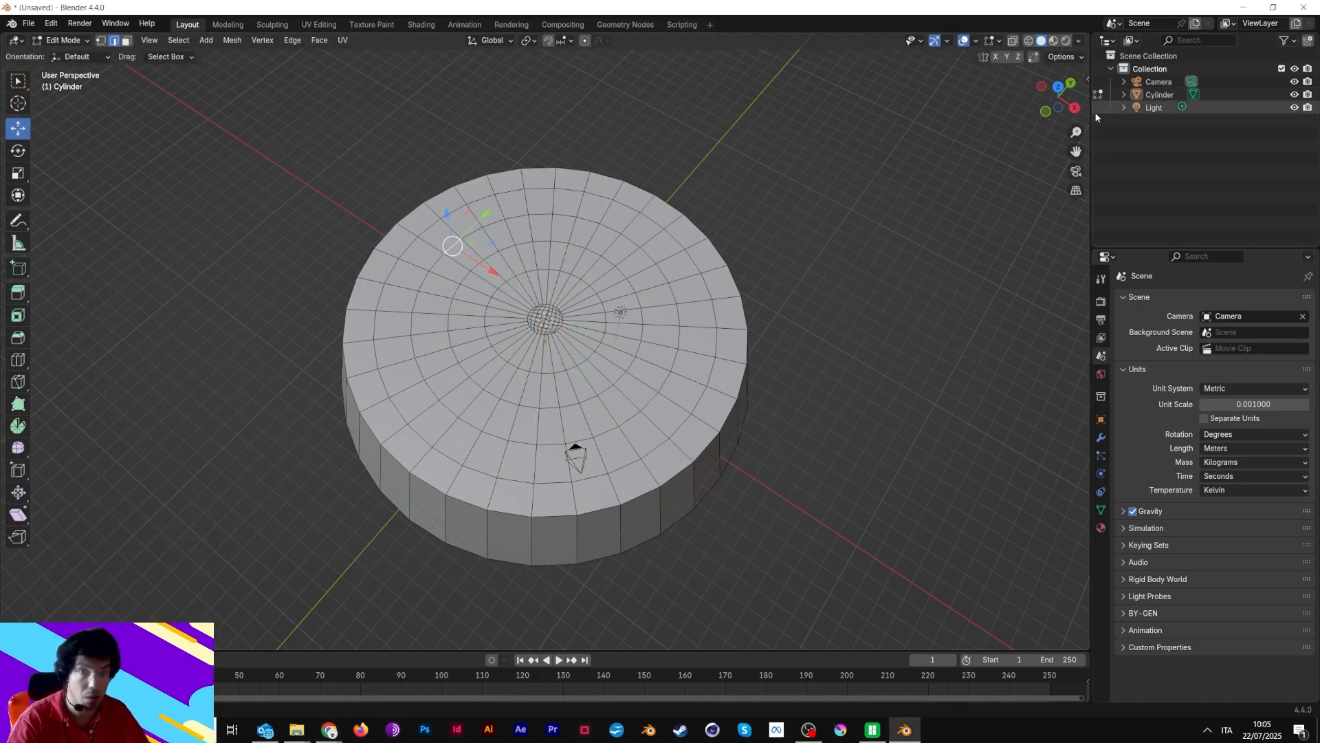
pyautogui.click(1059, 87)
pyautogui.hotkey('ctrl', 'r')
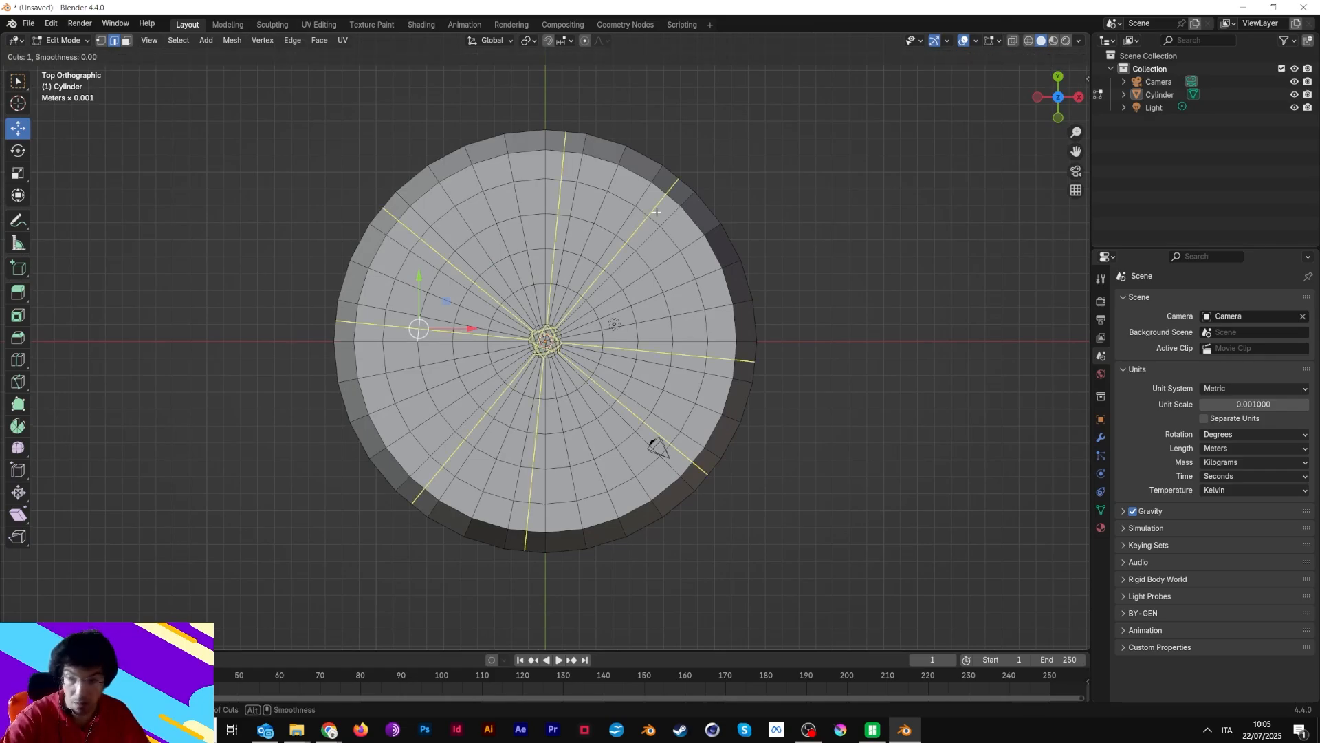
pyautogui.click(388, 233)
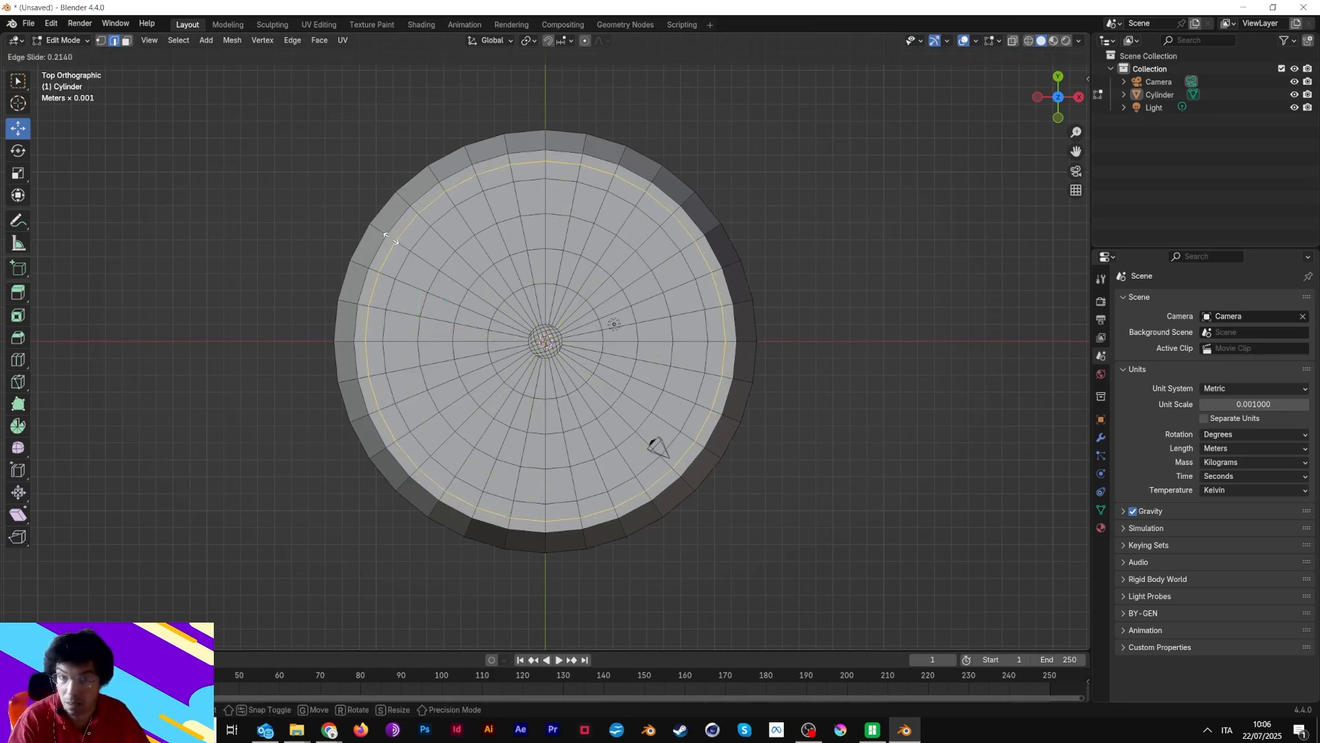
pyautogui.click(388, 236)
pyautogui.hotkey('ctrl', 'r')
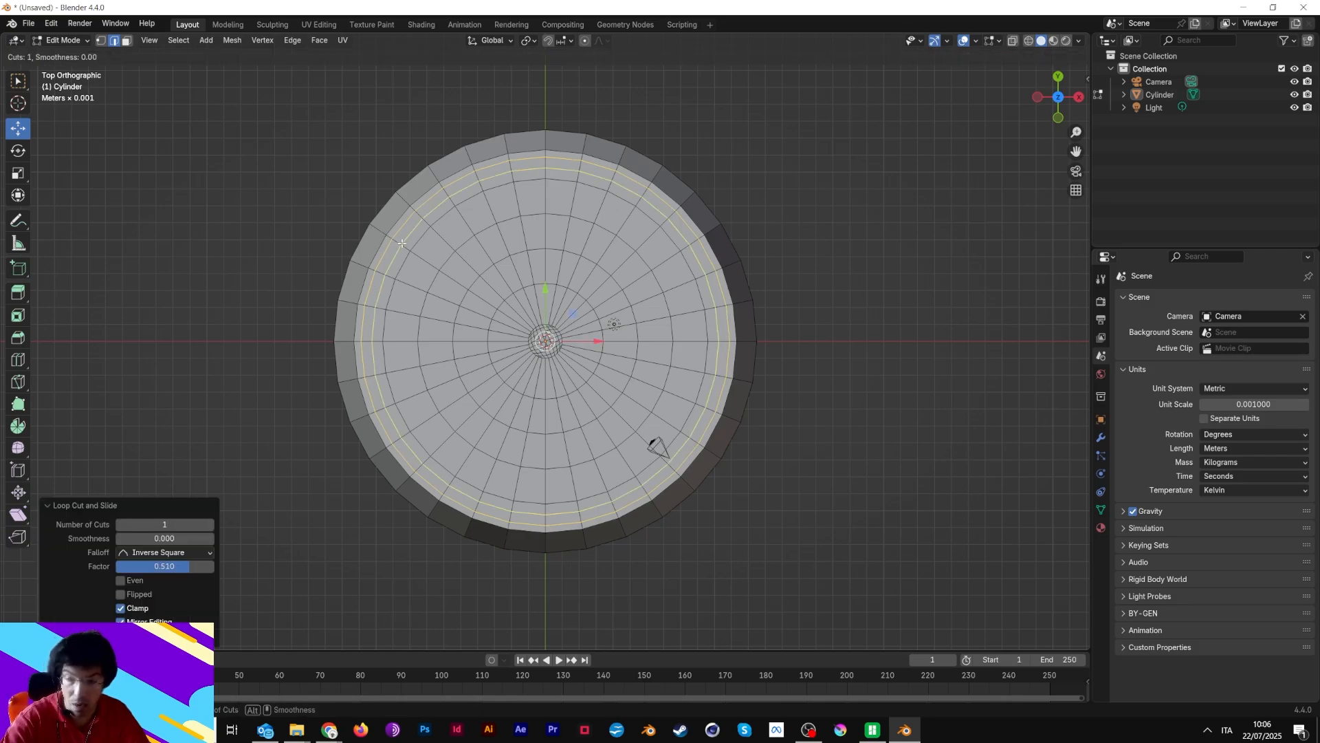
pyautogui.click(402, 244)
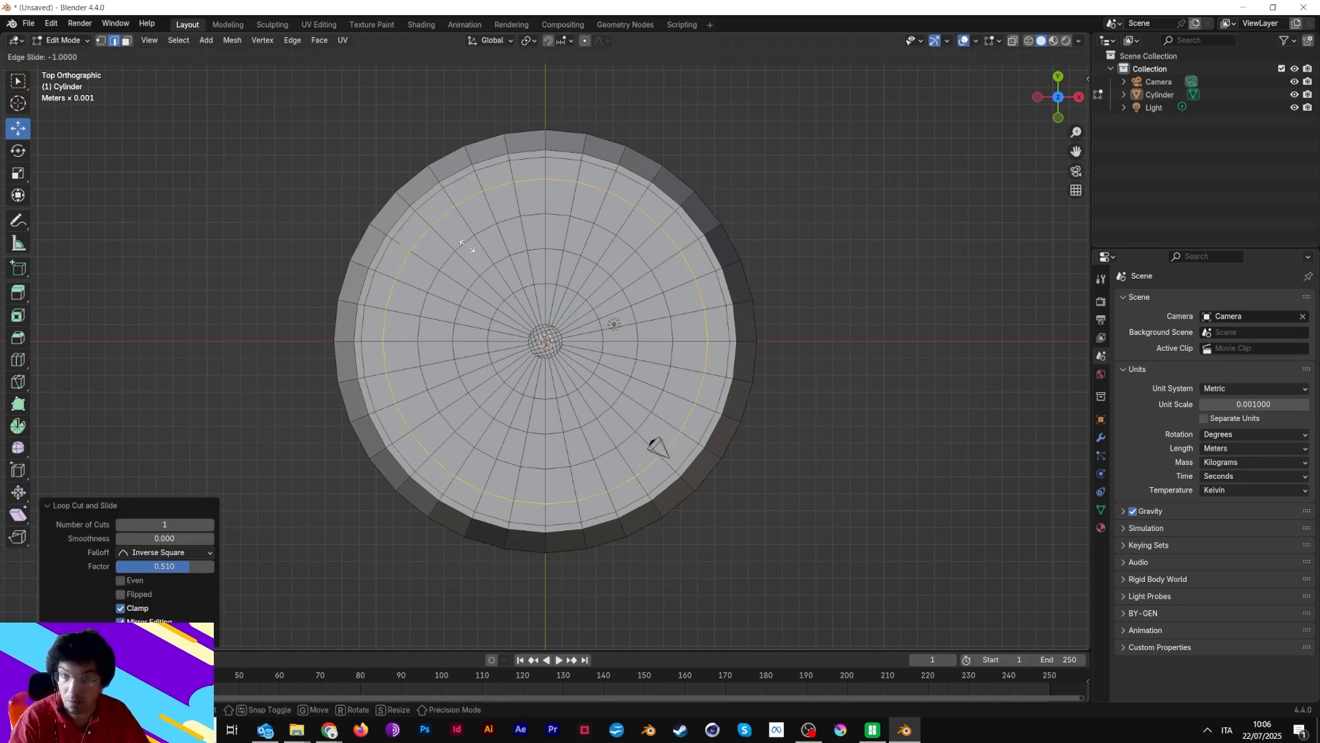
pyautogui.click(386, 248)
pyautogui.moveTo(716, 252); pyautogui.dragTo(622, 245, button='middle')
pyautogui.click(717, 218)
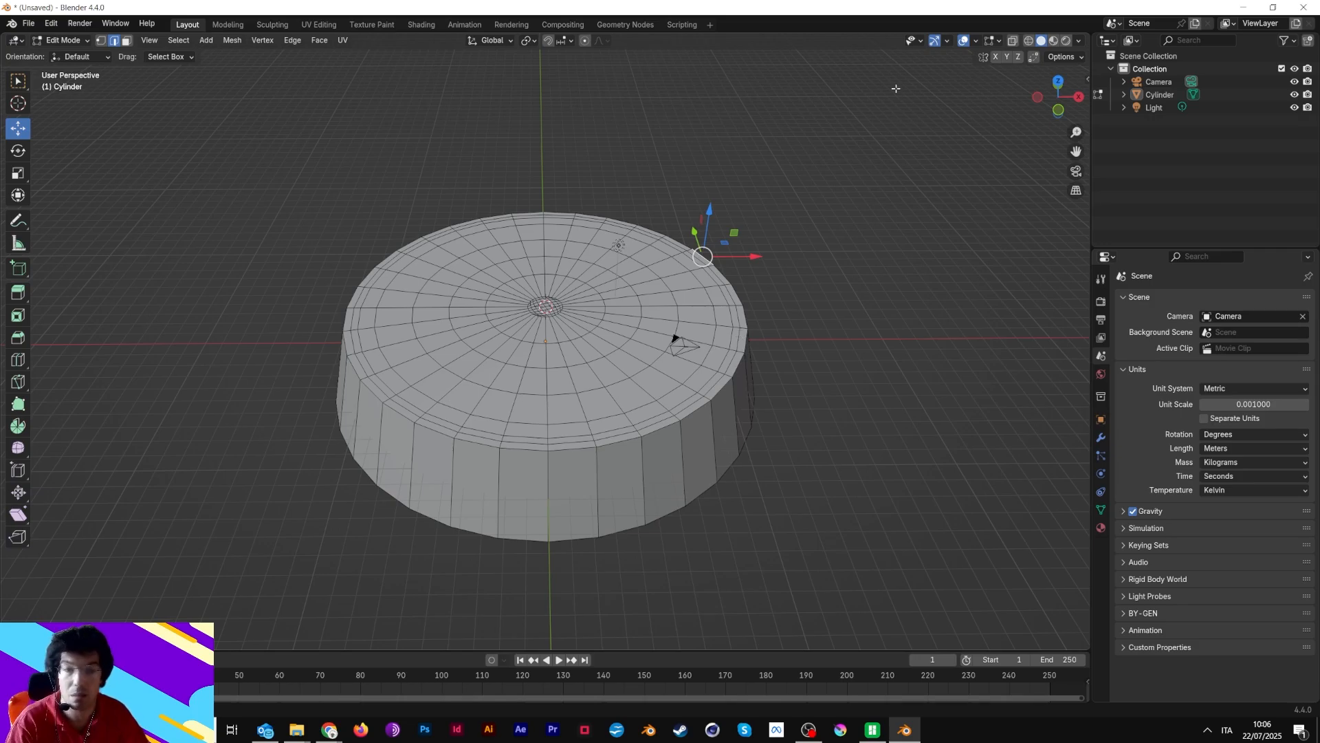
# Use Circle Select in face mode to select all the top faces inside the narrow outer rim
pyautogui.hotkey('alt', 'Tab')
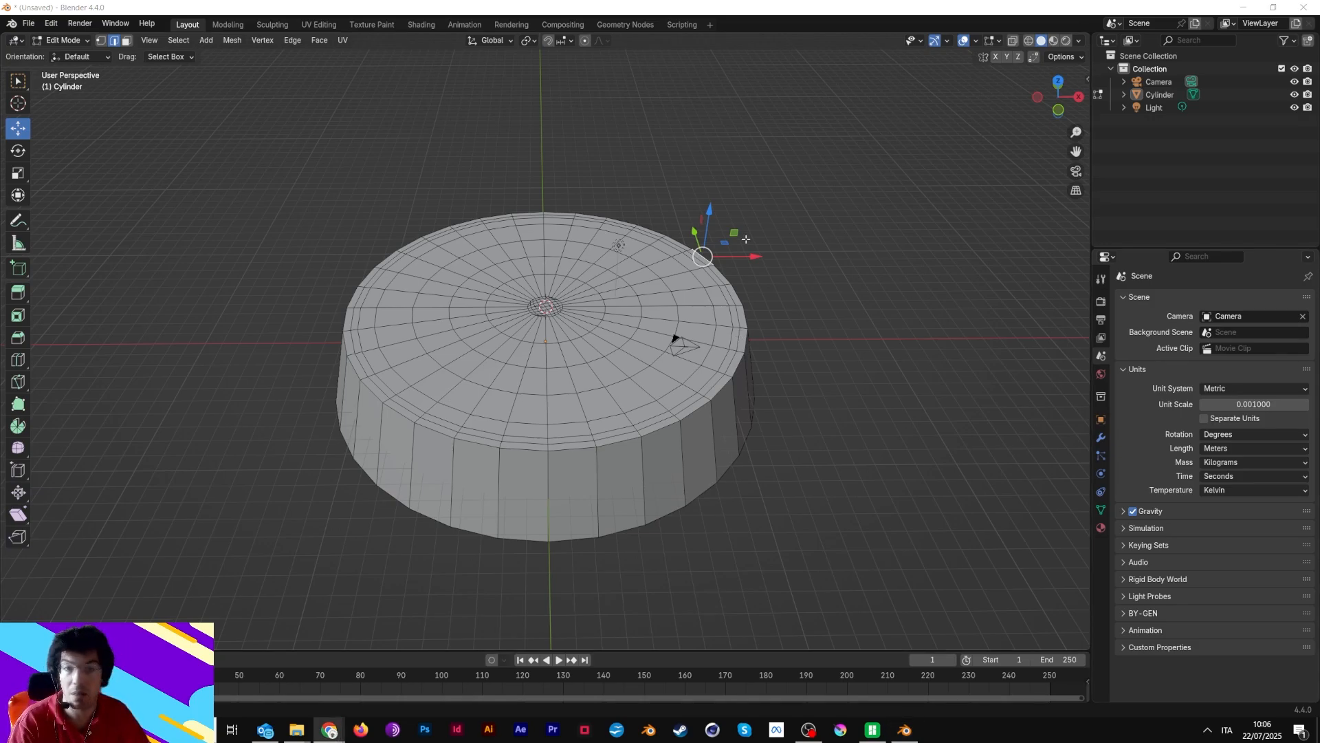
pyautogui.click(1053, 88)
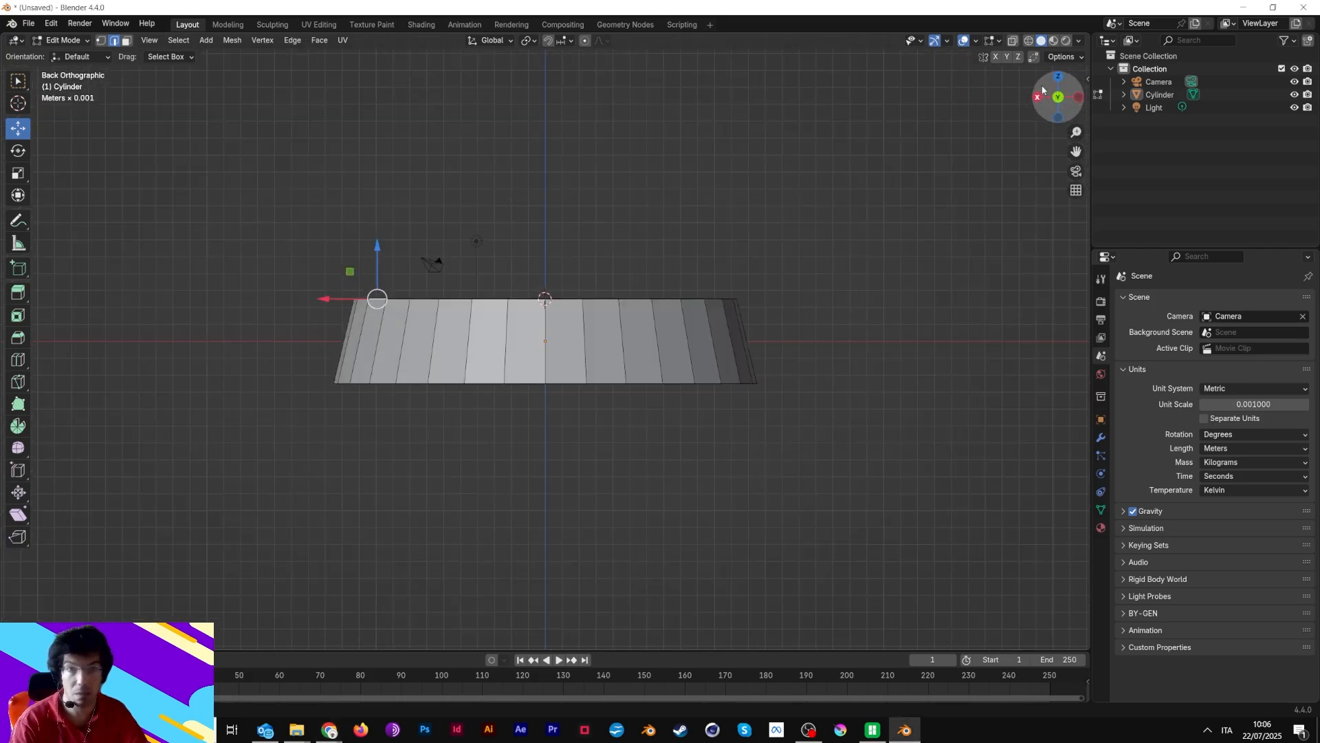
pyautogui.click(1059, 76)
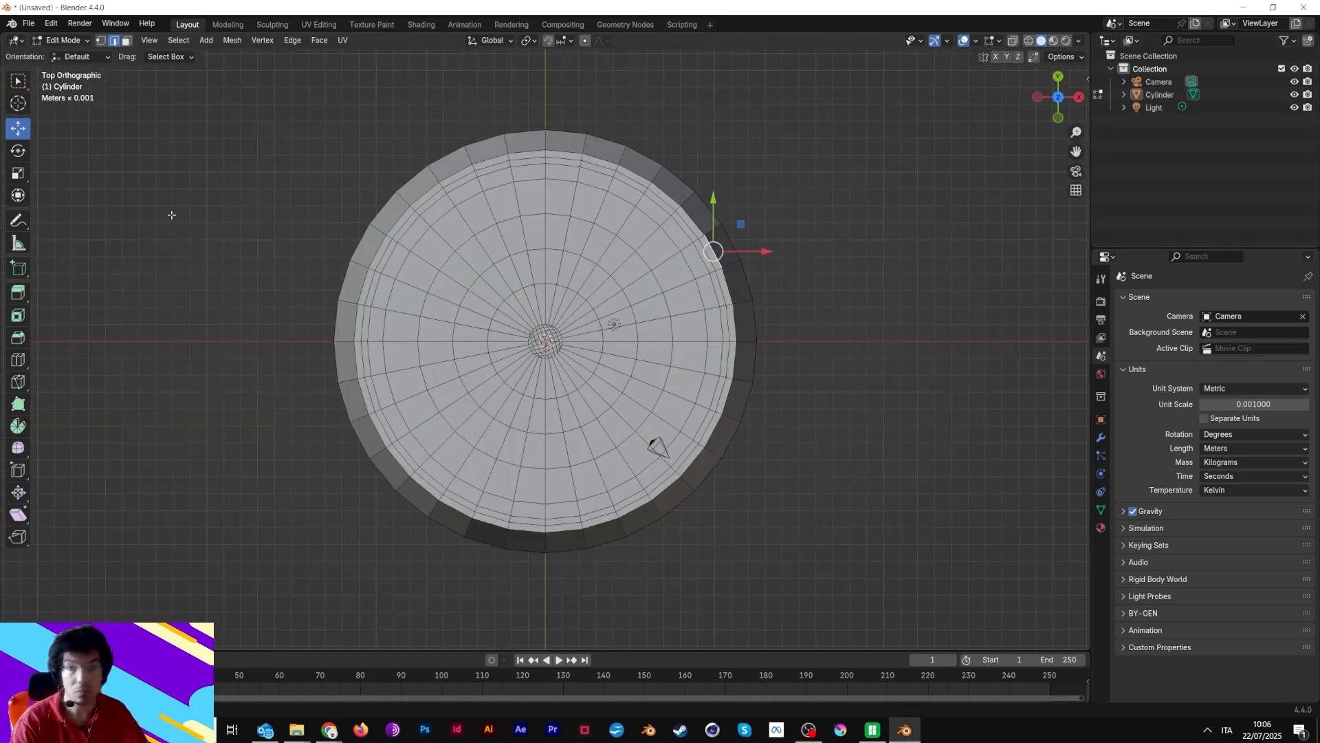
pyautogui.click(16, 84)
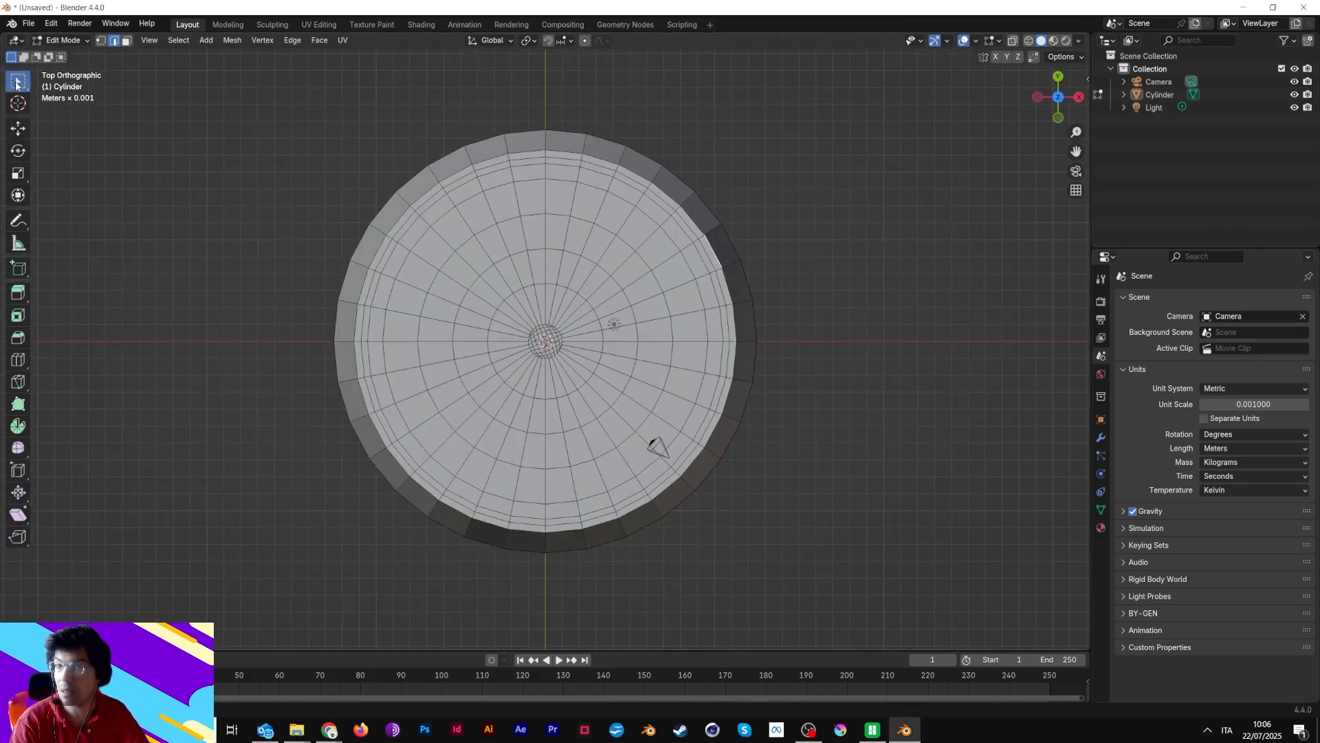
pyautogui.moveTo(17, 83); pyautogui.dragTo(68, 136)
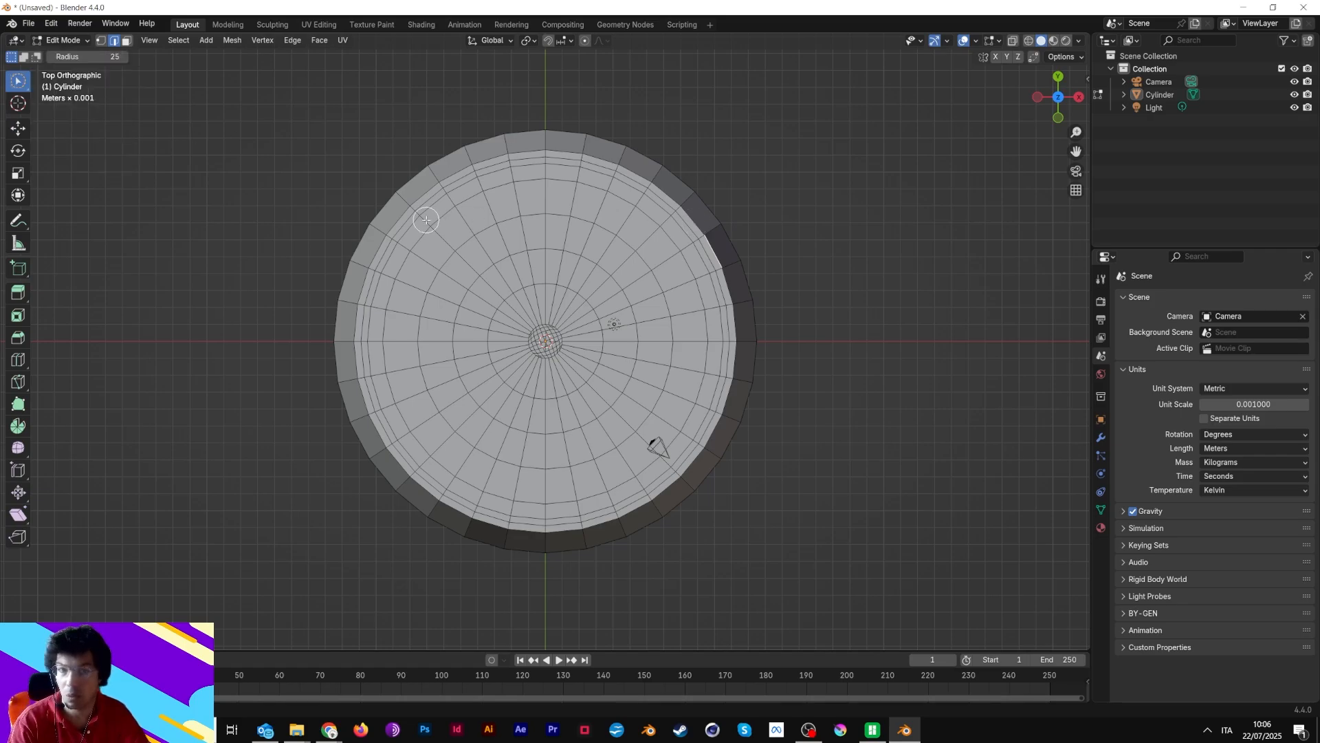
pyautogui.moveTo(427, 220); pyautogui.dragTo(465, 206)
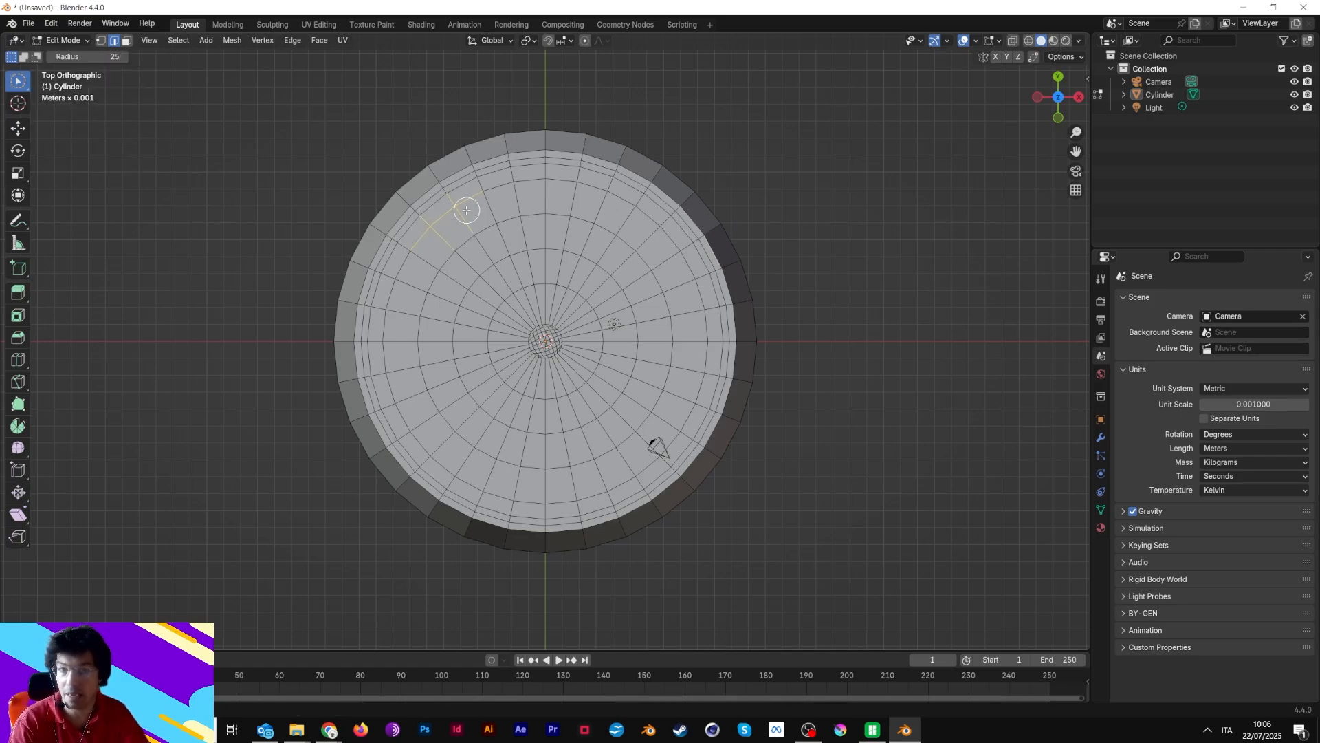
pyautogui.click(127, 40)
pyautogui.click(403, 261)
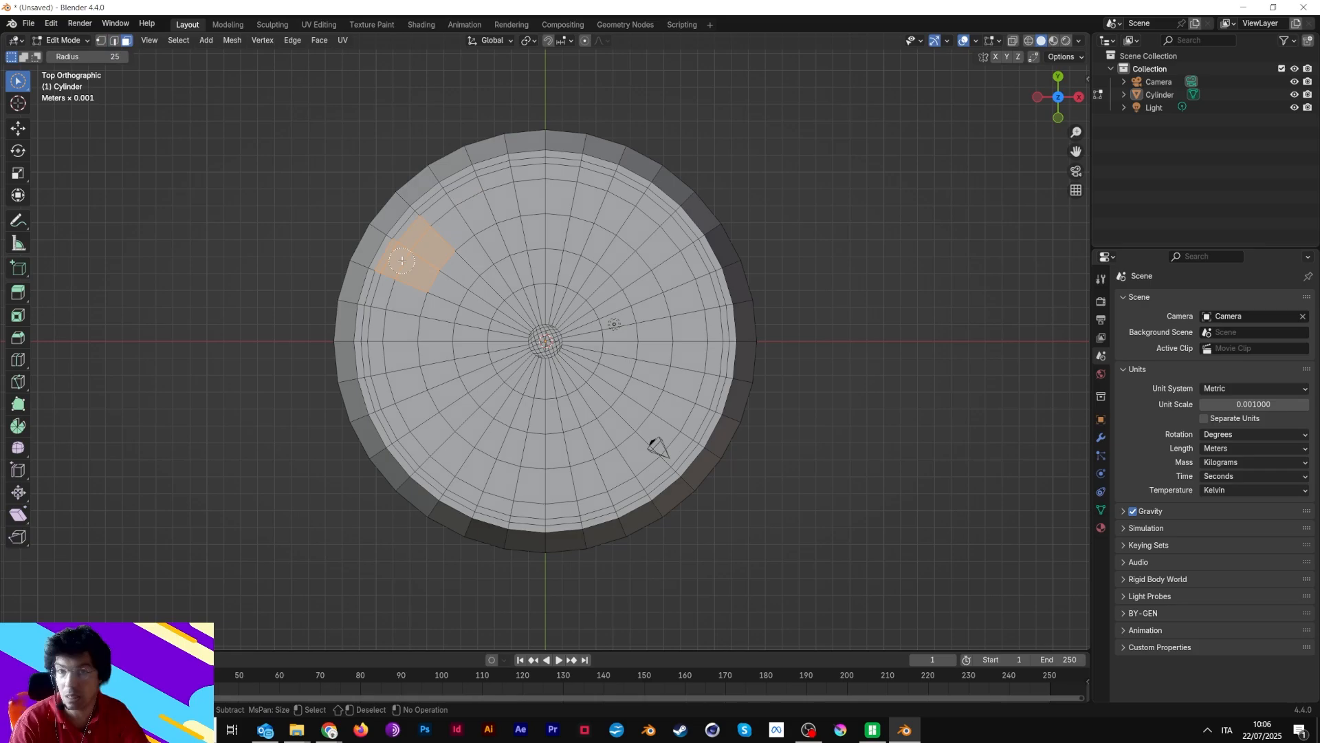
pyautogui.moveTo(416, 246)
pyautogui.mouseDown()
pyautogui.moveTo(439, 221)
pyautogui.moveTo(401, 296)
pyautogui.moveTo(404, 371)
pyautogui.moveTo(394, 346)
pyautogui.moveTo(440, 406)
pyautogui.moveTo(419, 451)
pyautogui.moveTo(441, 475)
pyautogui.moveTo(512, 480)
pyautogui.moveTo(502, 505)
pyautogui.moveTo(599, 484)
pyautogui.moveTo(653, 450)
pyautogui.moveTo(661, 415)
pyautogui.moveTo(672, 443)
pyautogui.moveTo(688, 330)
pyautogui.moveTo(699, 348)
pyautogui.moveTo(653, 213)
pyautogui.moveTo(638, 225)
pyautogui.moveTo(592, 186)
pyautogui.moveTo(529, 185)
pyautogui.moveTo(446, 228)
pyautogui.moveTo(500, 208)
pyautogui.moveTo(568, 259)
pyautogui.moveTo(612, 388)
pyautogui.moveTo(516, 433)
pyautogui.moveTo(467, 361)
pyautogui.moveTo(496, 330)
pyautogui.moveTo(686, 418)
pyautogui.mouseUp()
pyautogui.click(427, 239)
pyautogui.moveTo(687, 419); pyautogui.dragTo(696, 346, button='middle')
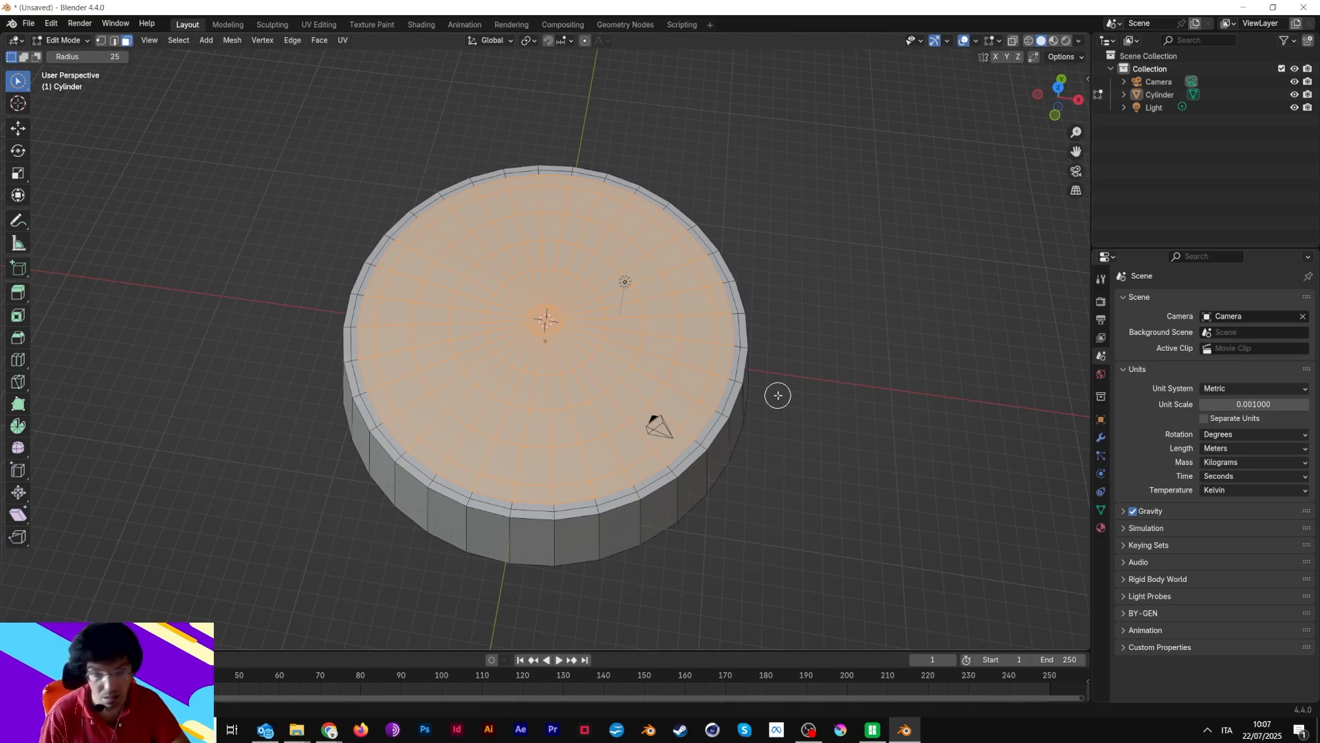
# Create a vertex group named TopDisplace for the selected top faces
pyautogui.click(1101, 456)
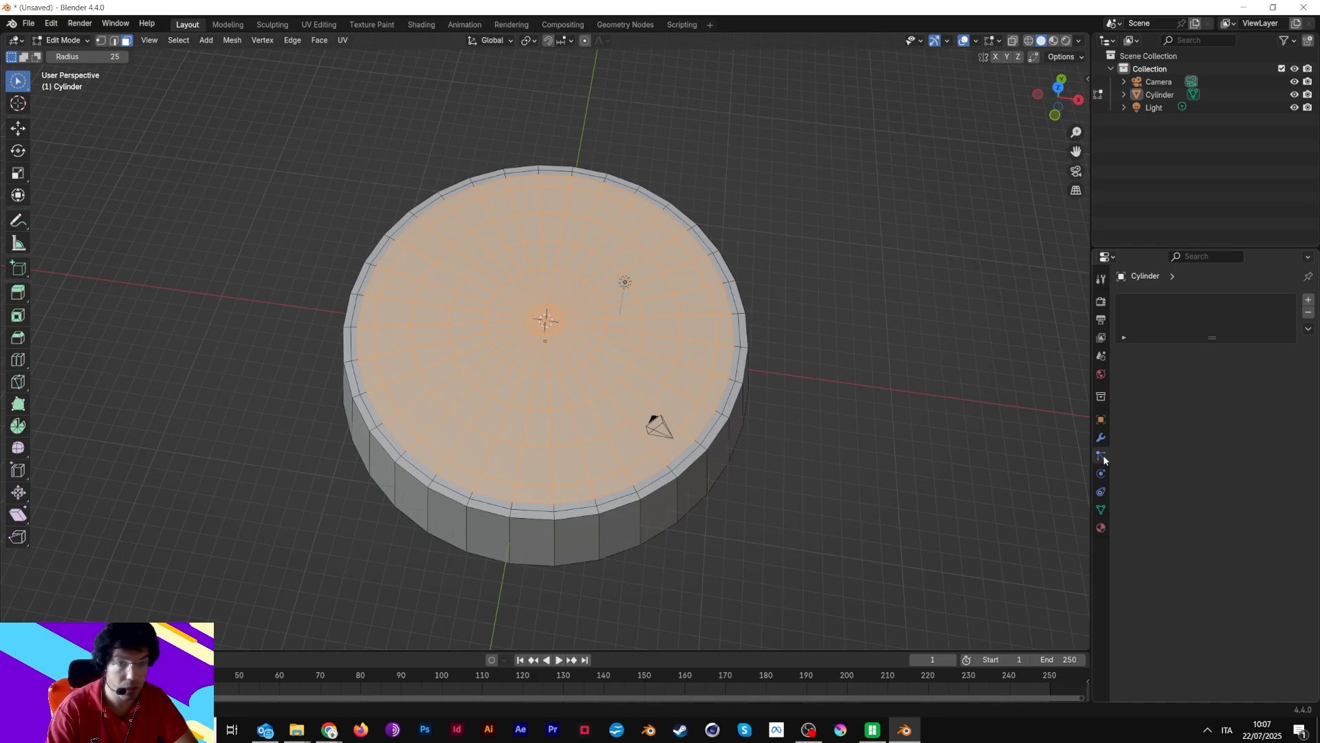
pyautogui.click(1101, 509)
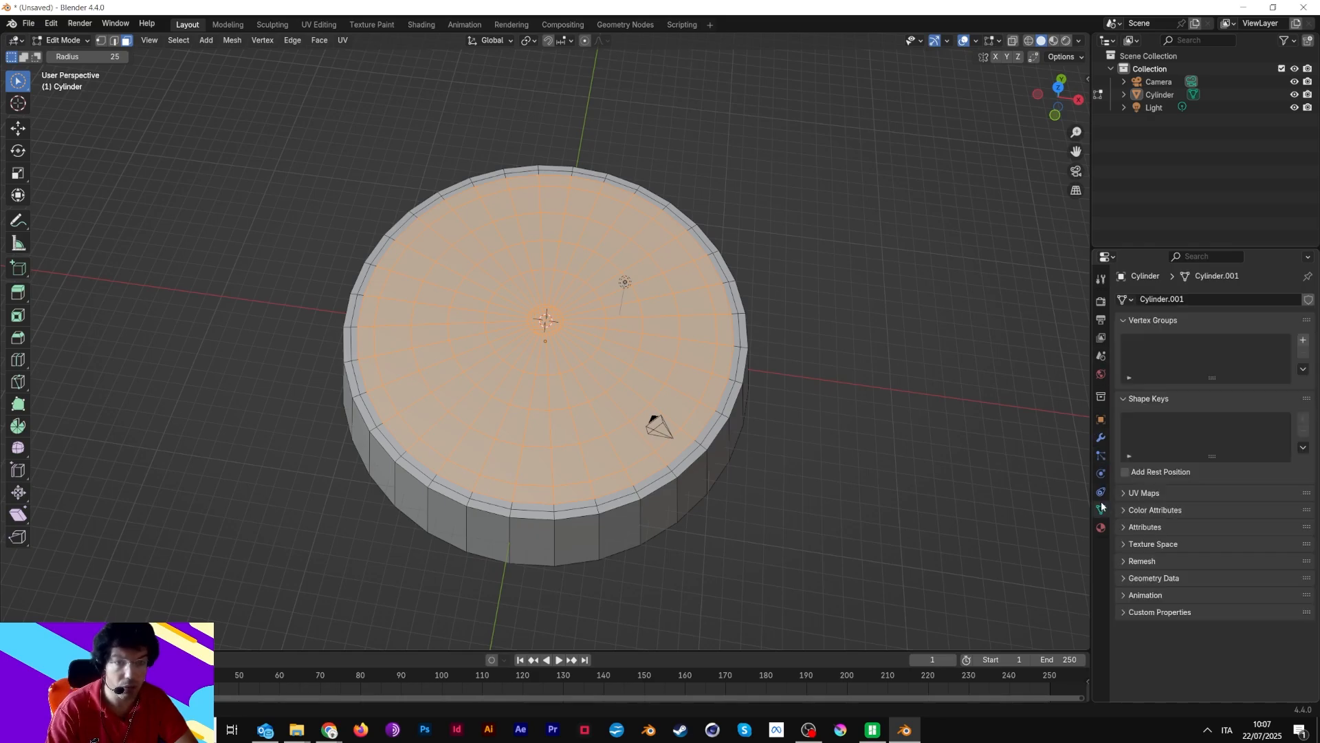
pyautogui.click(1303, 340)
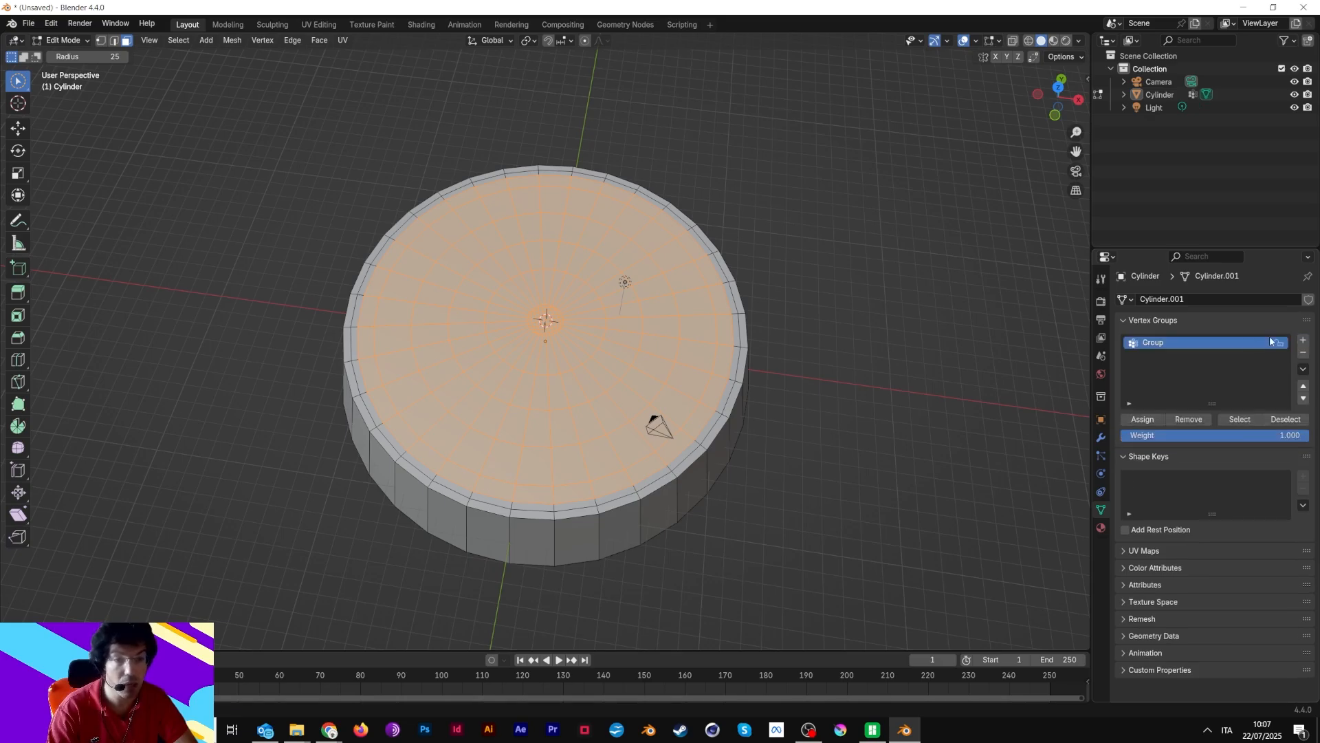
pyautogui.doubleClick(1156, 342)
pyautogui.write('Tops')
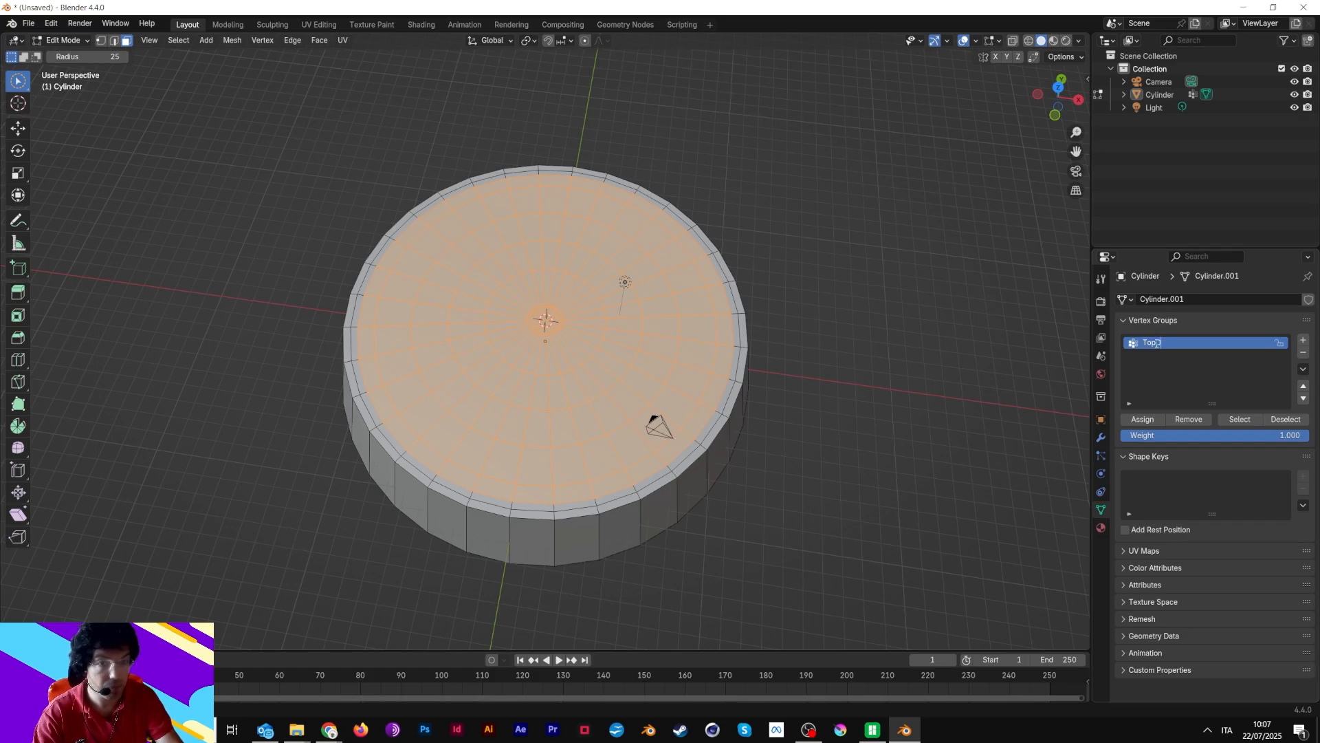
pyautogui.write('isplace')
pyautogui.press('Return')
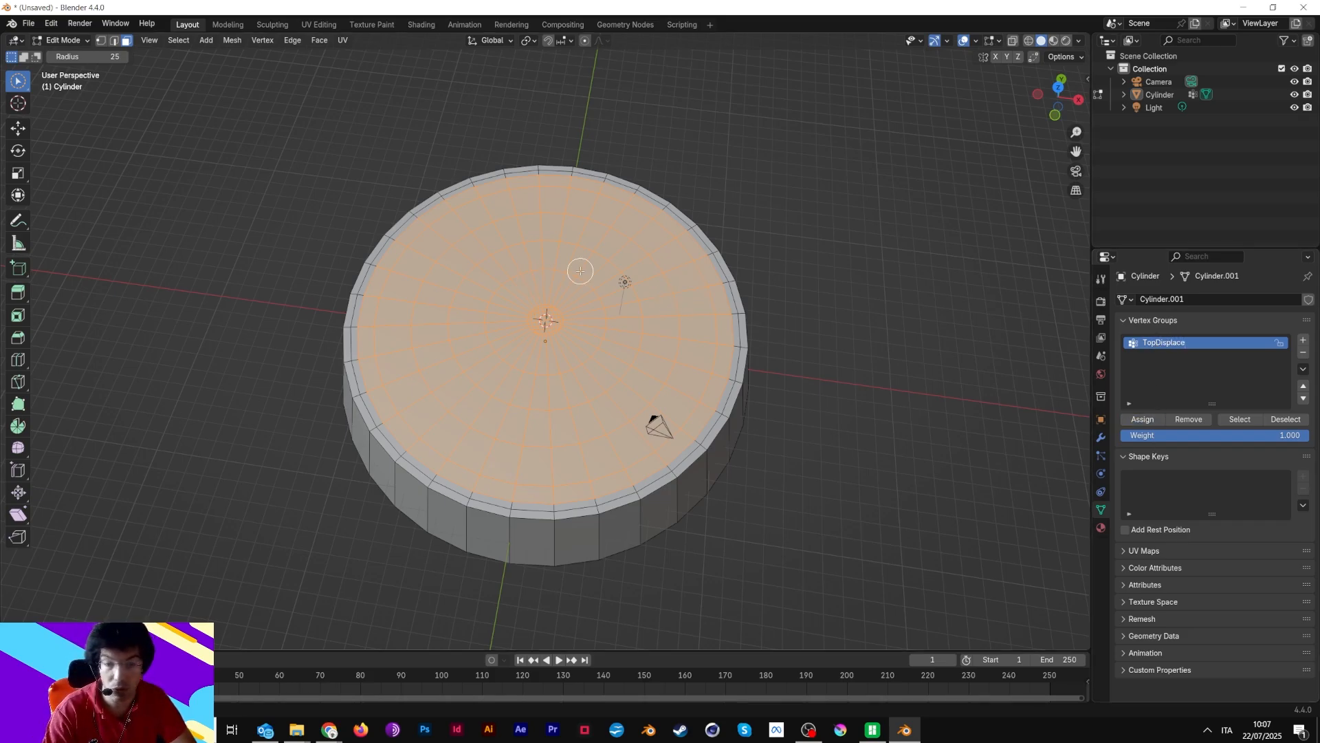
# Check which faces belong to the TopDisplace vertex group by repeatedly deselecting and reselecting it
pyautogui.click(1283, 420)
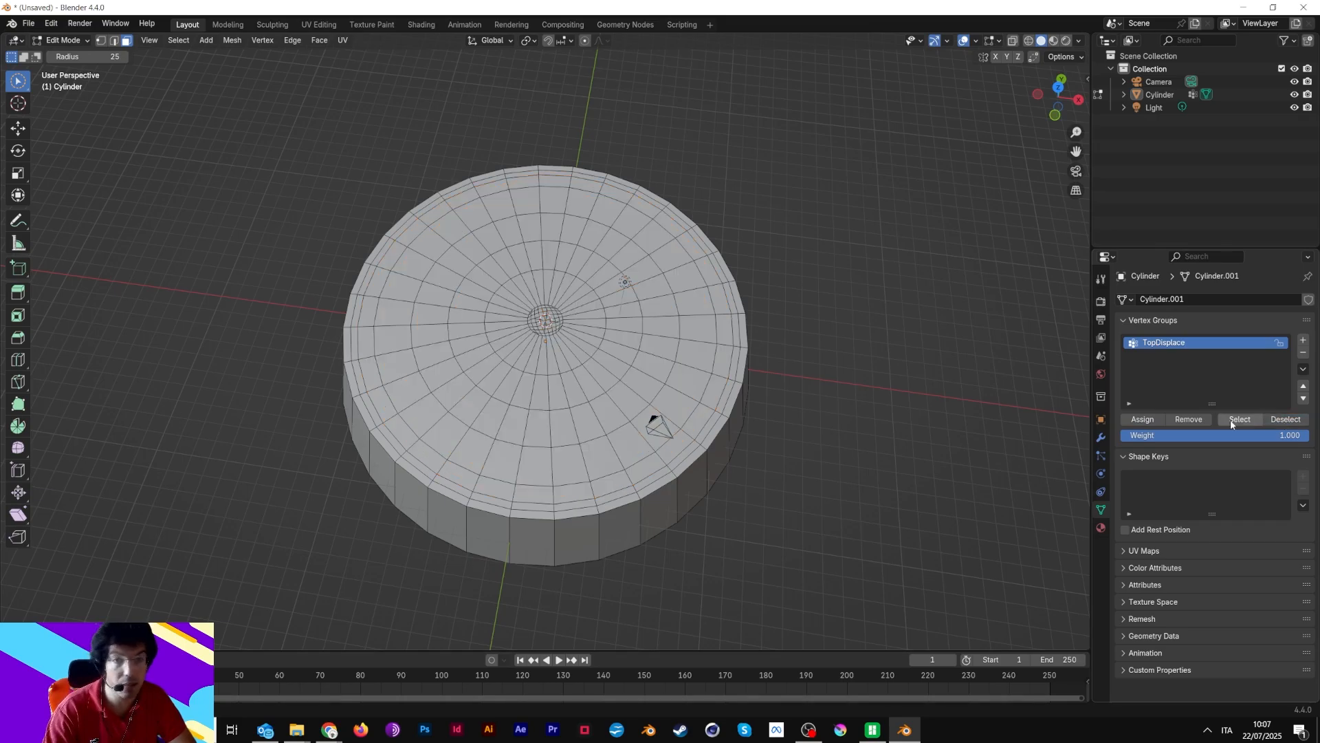
pyautogui.click(1232, 420)
pyautogui.click(1285, 420)
pyautogui.click(1241, 420)
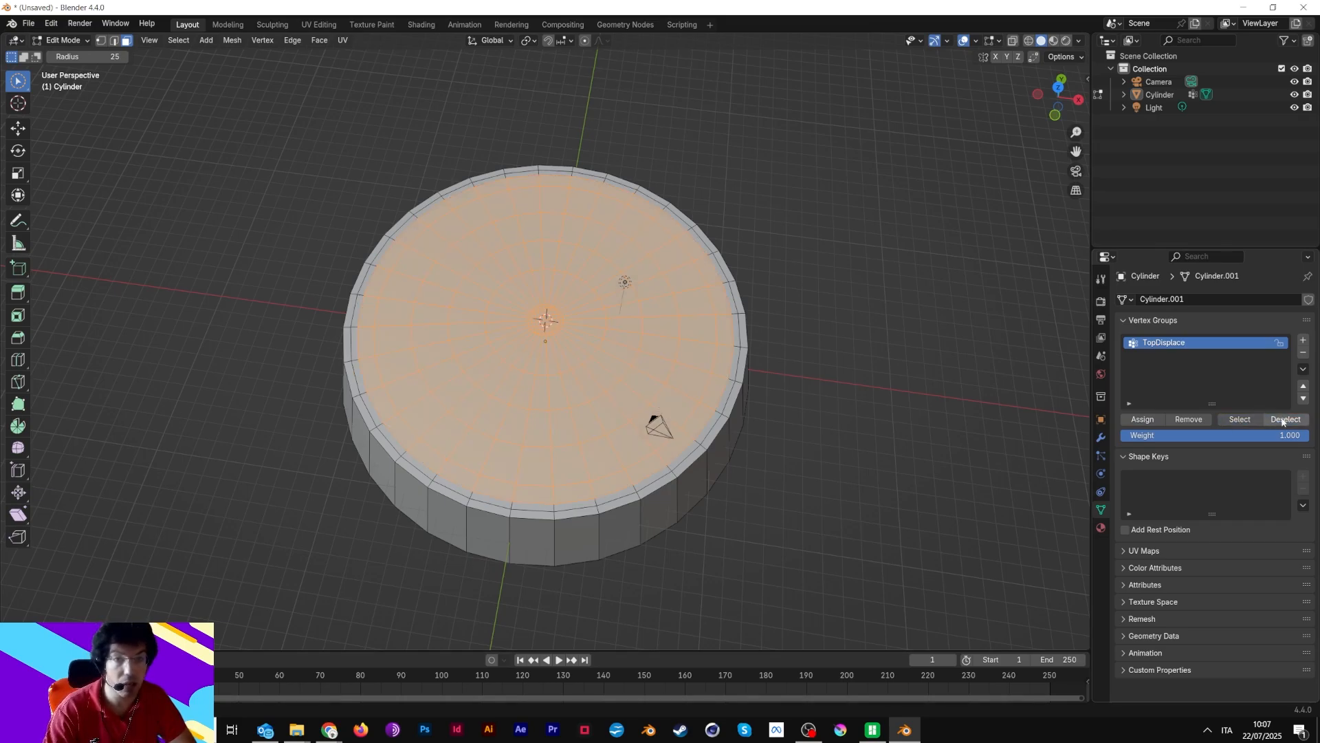
pyautogui.click(1284, 420)
pyautogui.click(1240, 421)
pyautogui.click(1287, 420)
pyautogui.click(1242, 421)
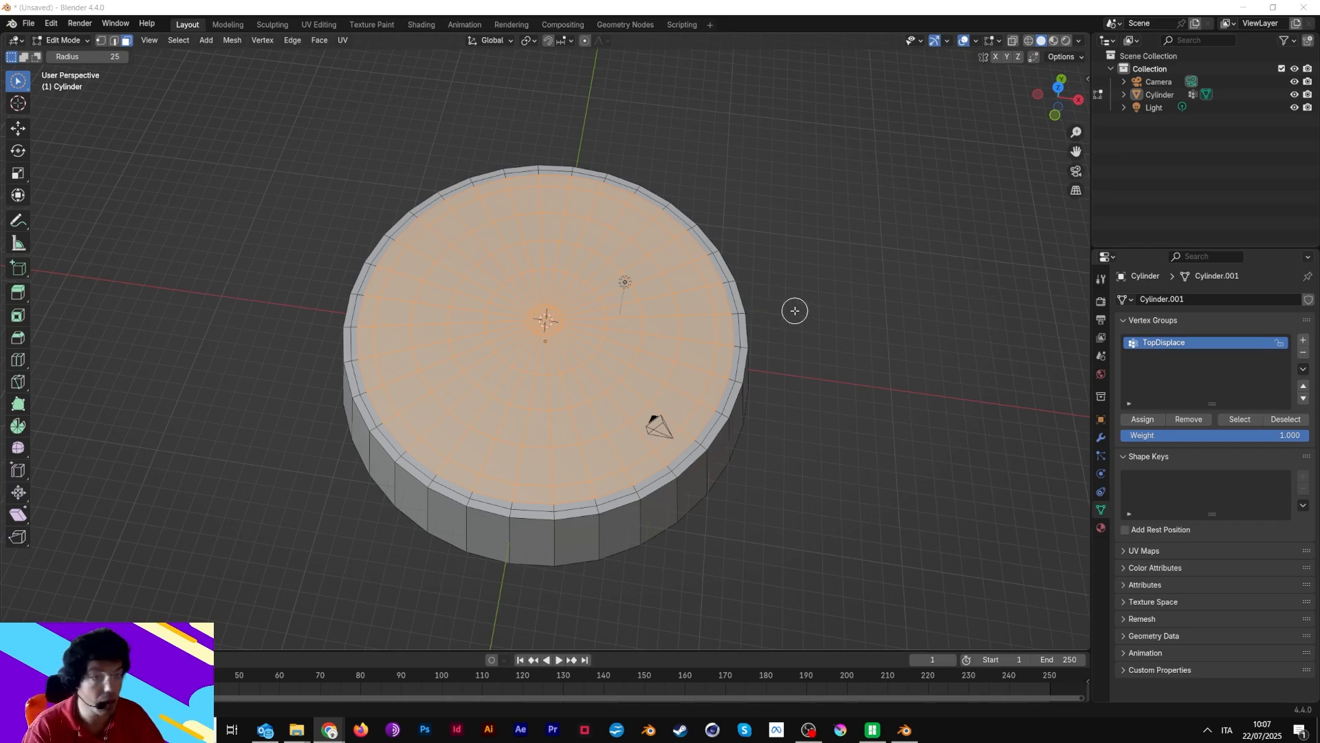
# Add a Subdivision Surface modifier to the cylinder
pyautogui.moveTo(808, 327); pyautogui.dragTo(810, 252, button='middle')
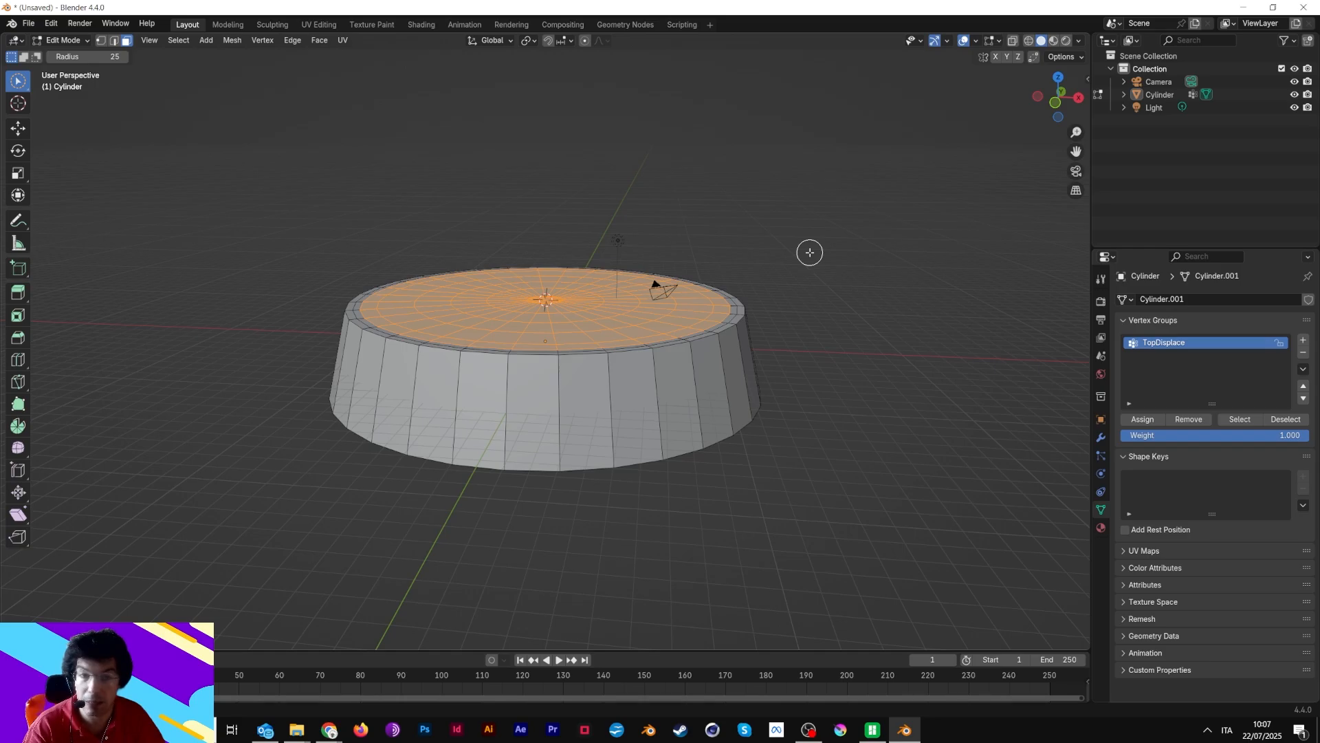
pyautogui.moveTo(708, 259); pyautogui.dragTo(731, 271, button='middle')
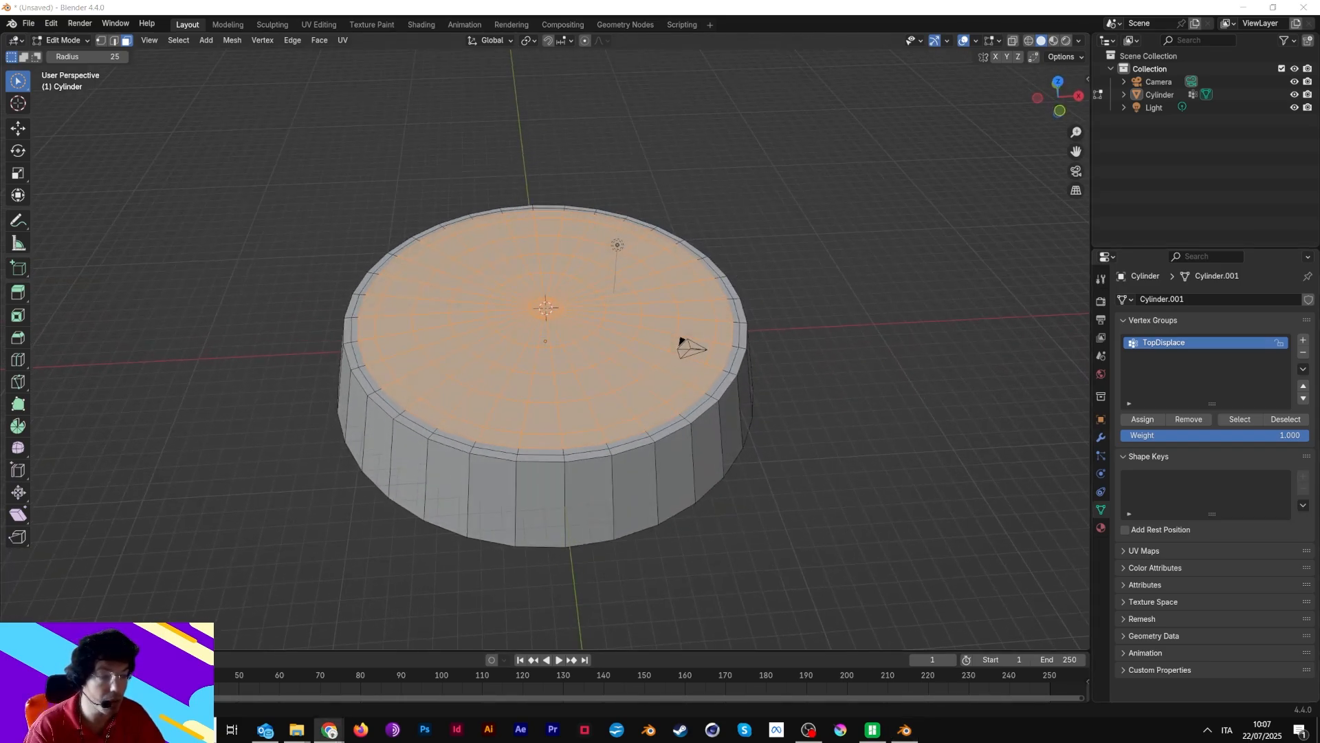
pyautogui.click(1101, 438)
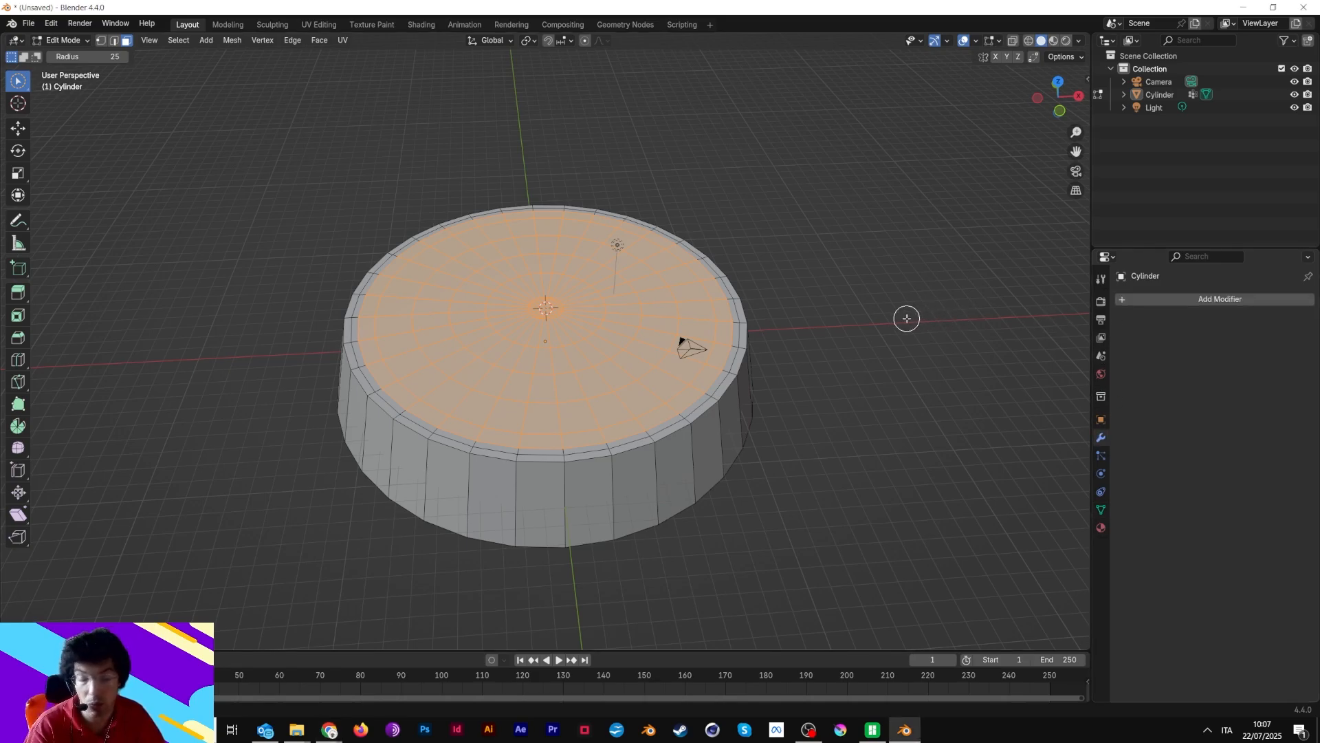
pyautogui.click(1132, 299)
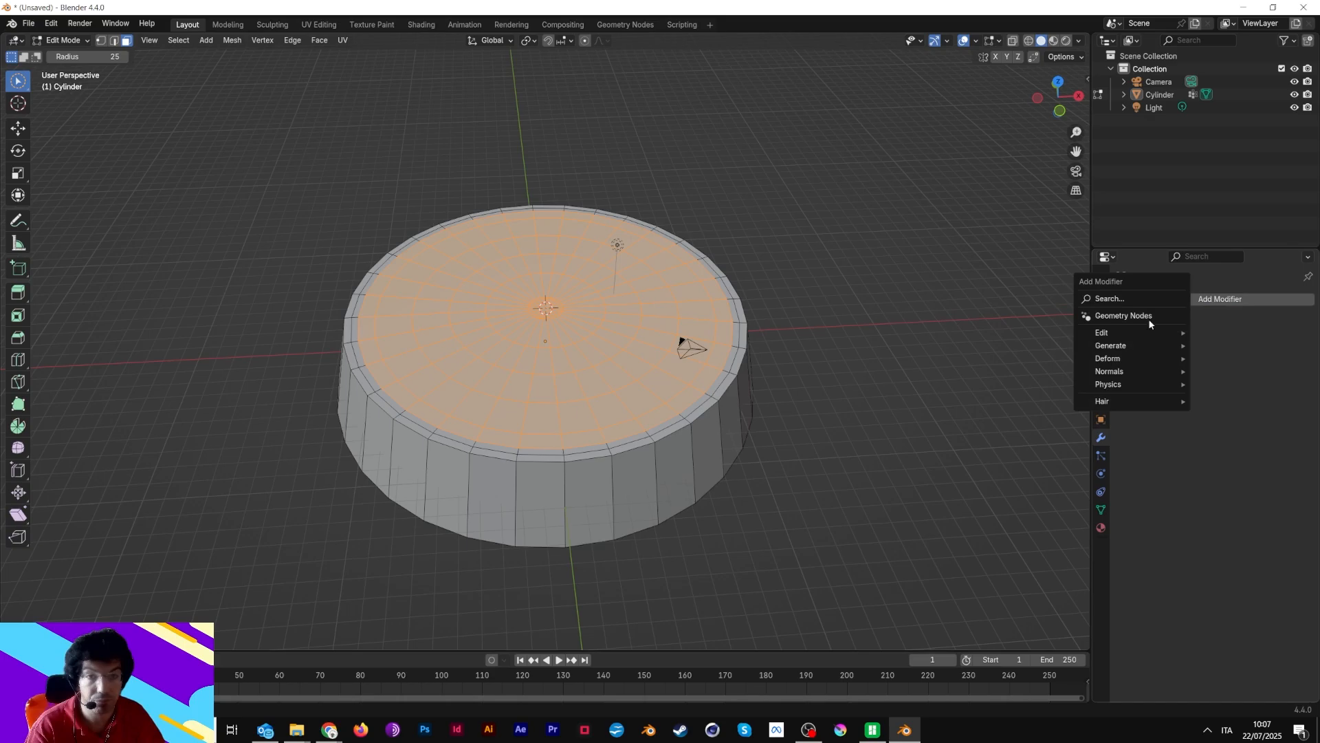
pyautogui.moveTo(1126, 359)
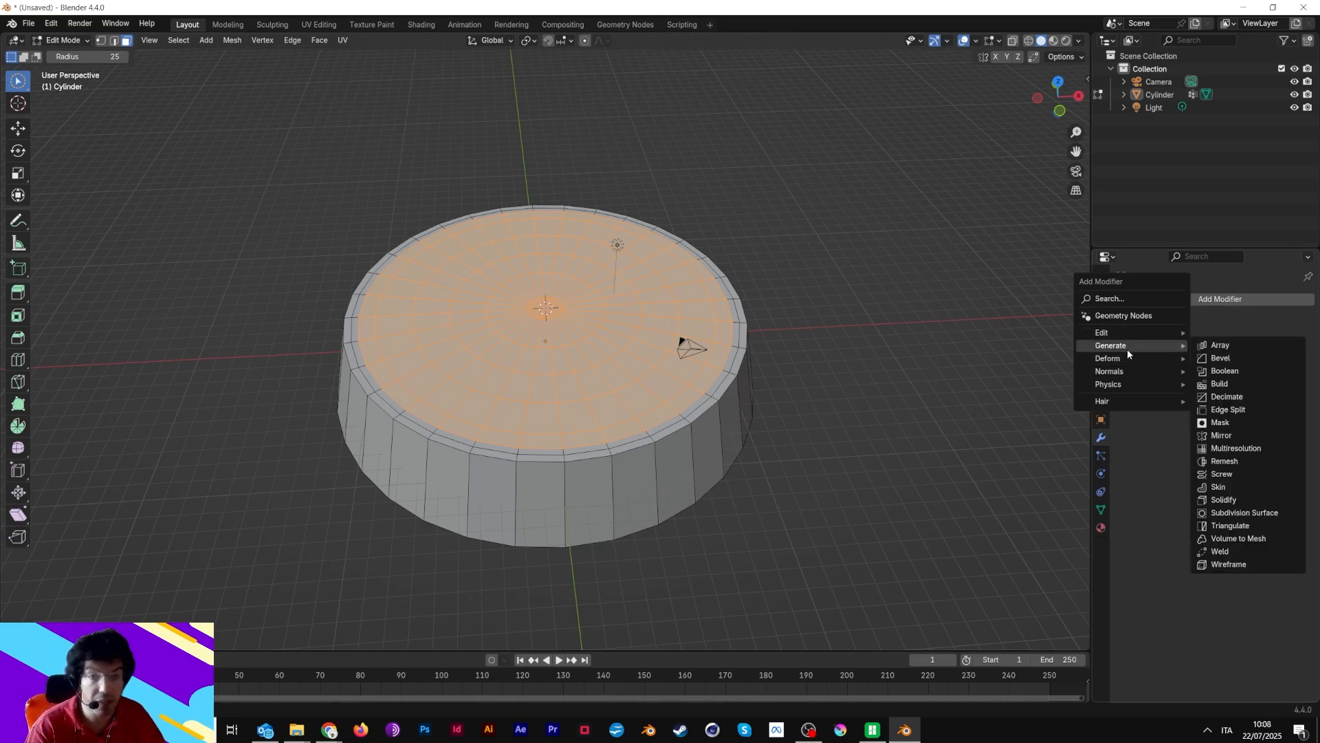
pyautogui.click(1245, 513)
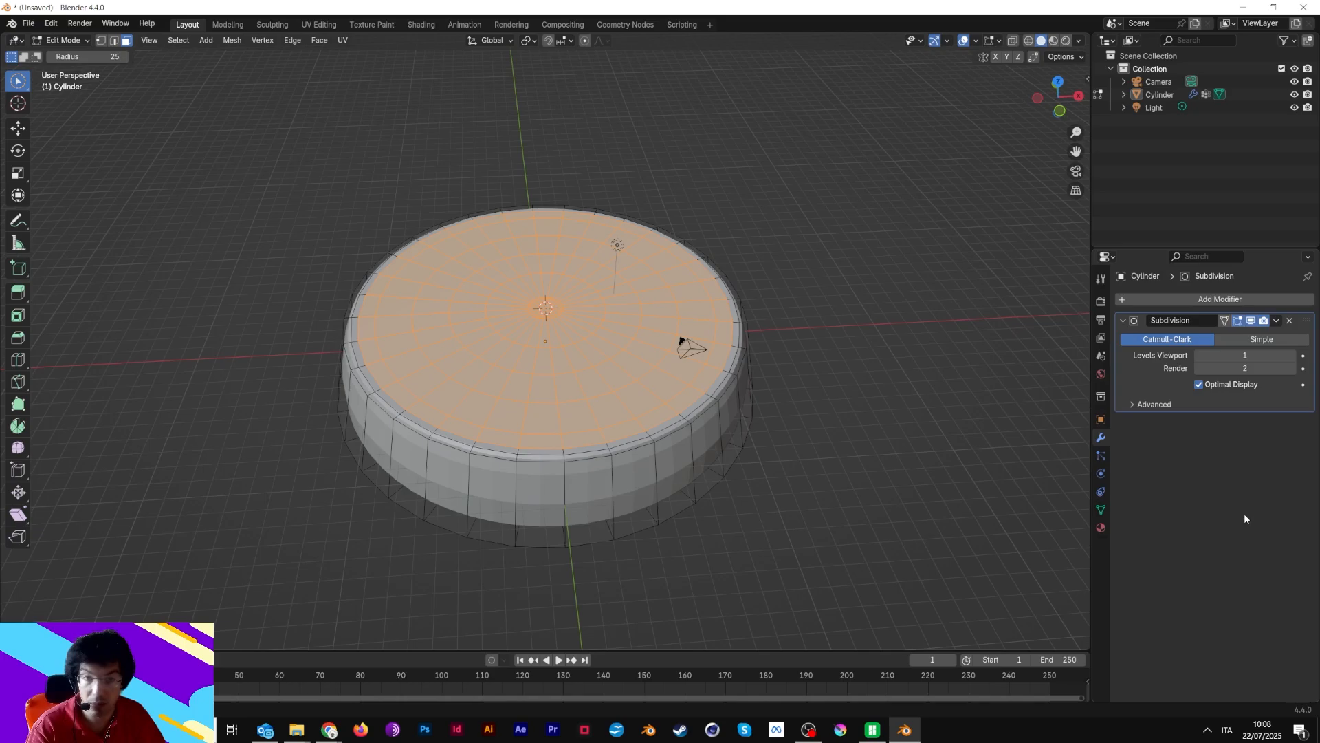
# Switch the cylinder to Object Mode and set the Subdivision modifier's viewport level to 4
pyautogui.moveTo(926, 466)
pyautogui.mouseDown(button='middle')
pyautogui.moveTo(917, 398)
pyautogui.moveTo(933, 441)
pyautogui.mouseUp(button='middle')
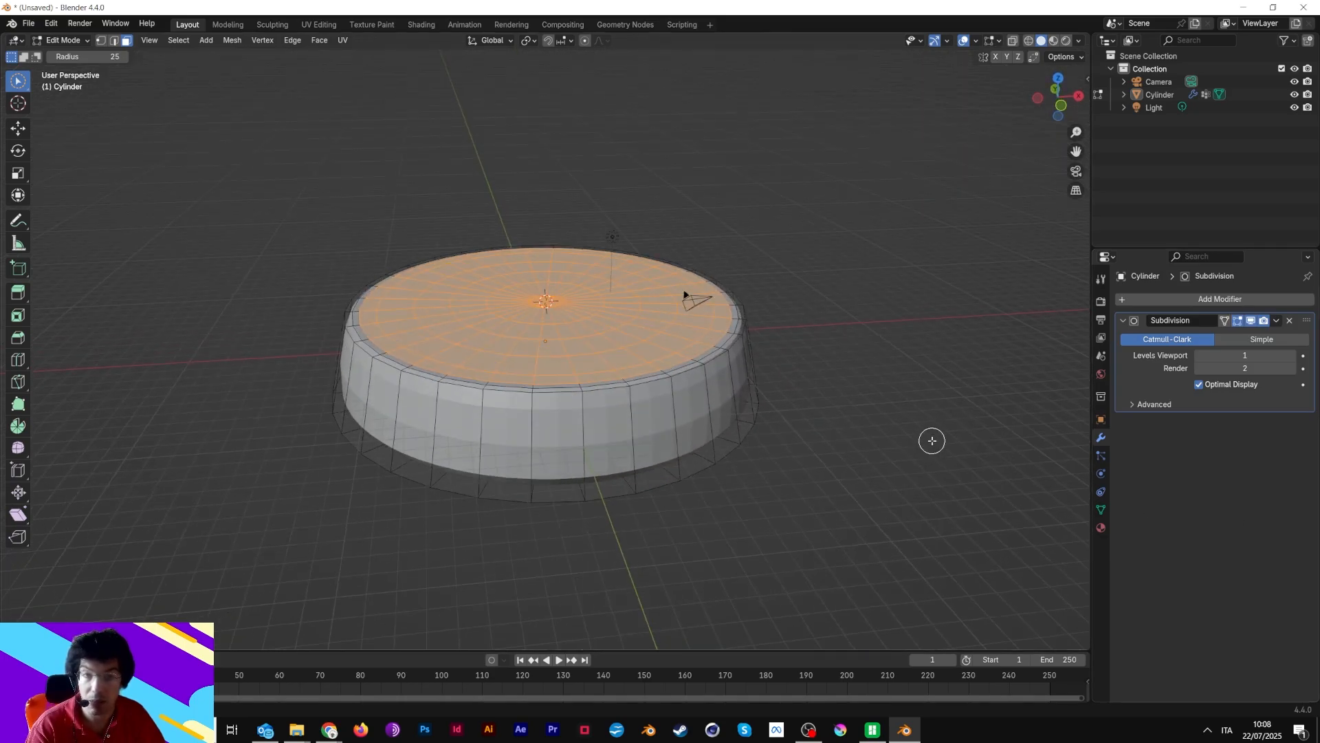
pyautogui.press('Tab')
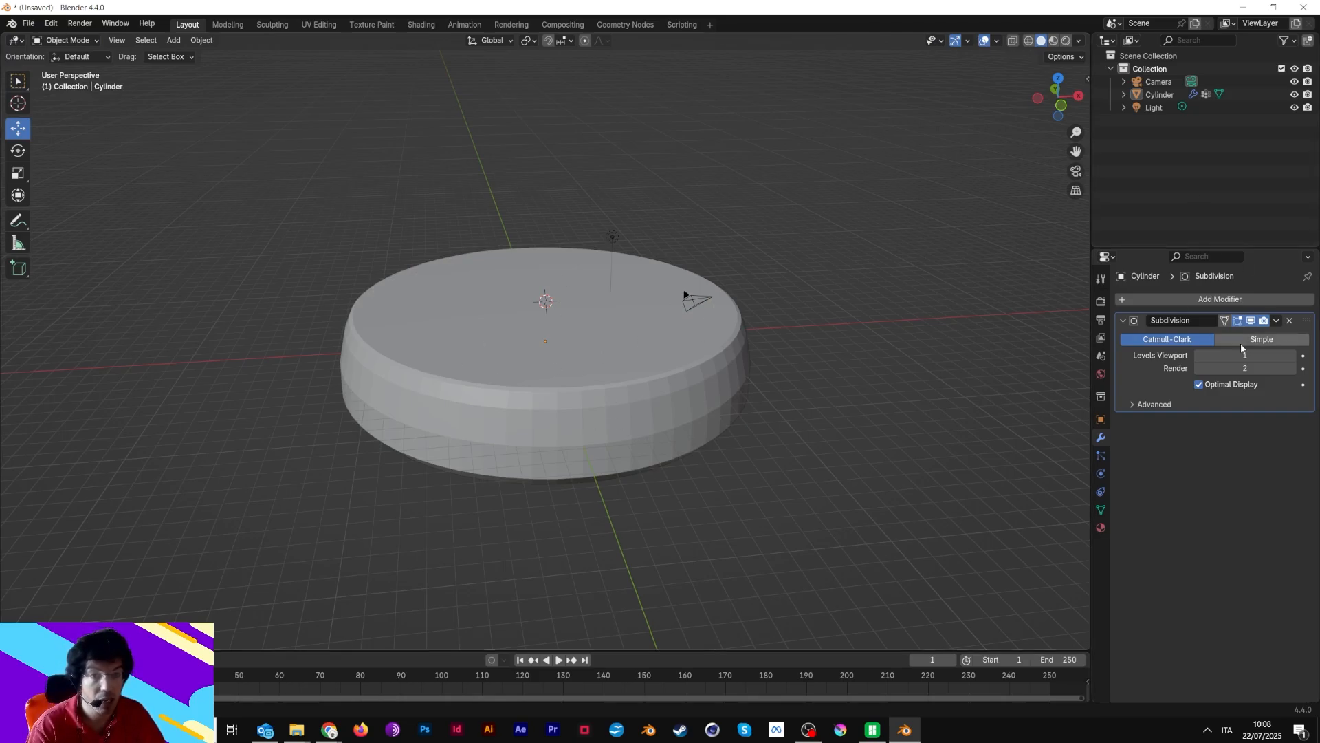
pyautogui.click(1292, 357)
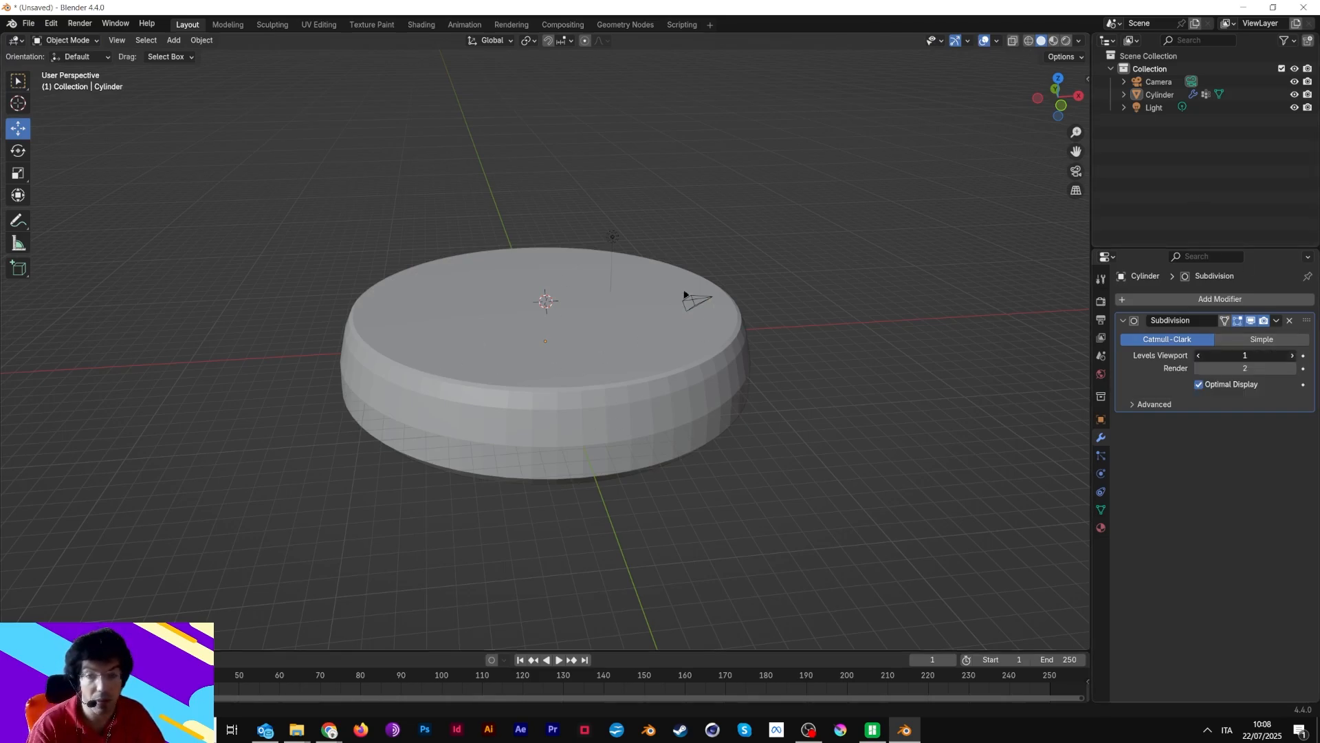
pyautogui.click(1292, 357)
pyautogui.click(1292, 357)
pyautogui.moveTo(958, 366); pyautogui.dragTo(779, 366, button='middle')
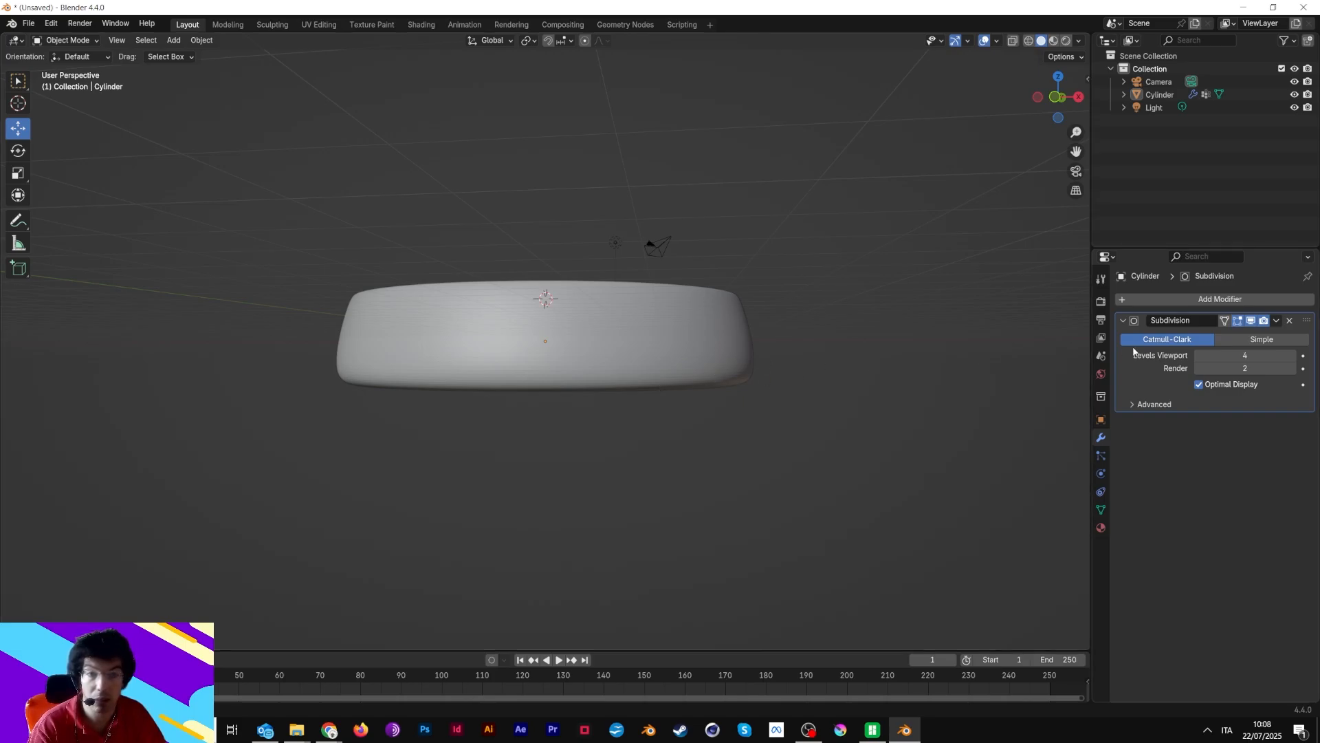
# Remove the Subdivision modifier from the cylinder and return to editing its mesh
pyautogui.click(1289, 321)
pyautogui.moveTo(986, 326); pyautogui.dragTo(837, 224, button='middle')
pyautogui.press('Tab')
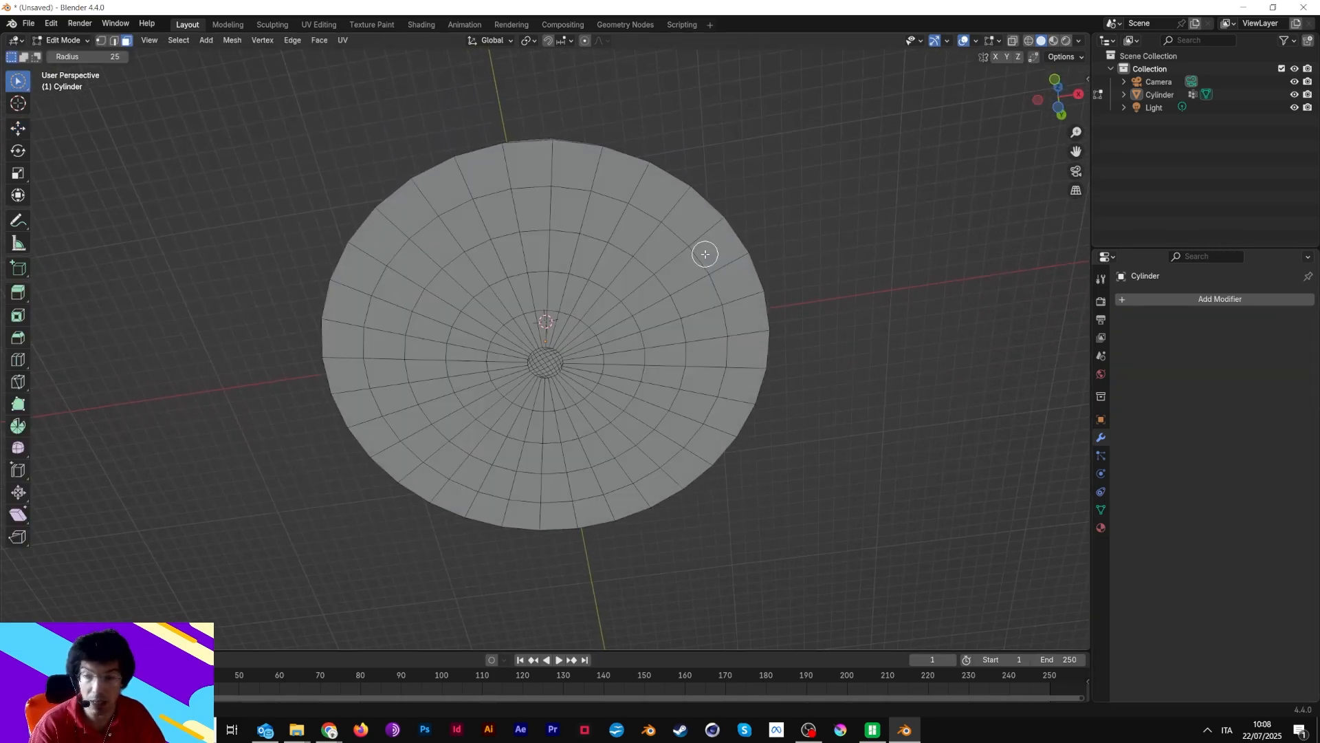
# Add two edge loops to the bottom face beside its outer rim, sliding each about halfway toward the rim
pyautogui.click(1060, 109)
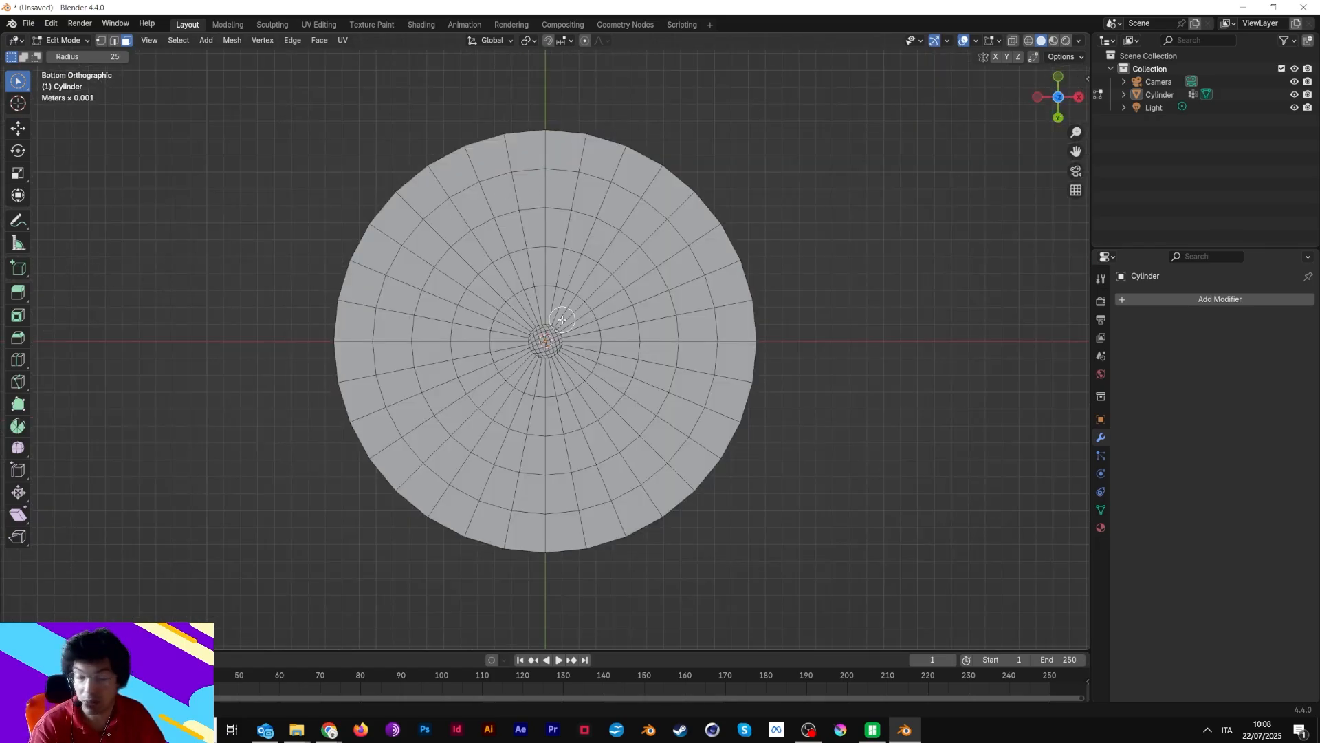
pyautogui.hotkey('ctrl', 'r')
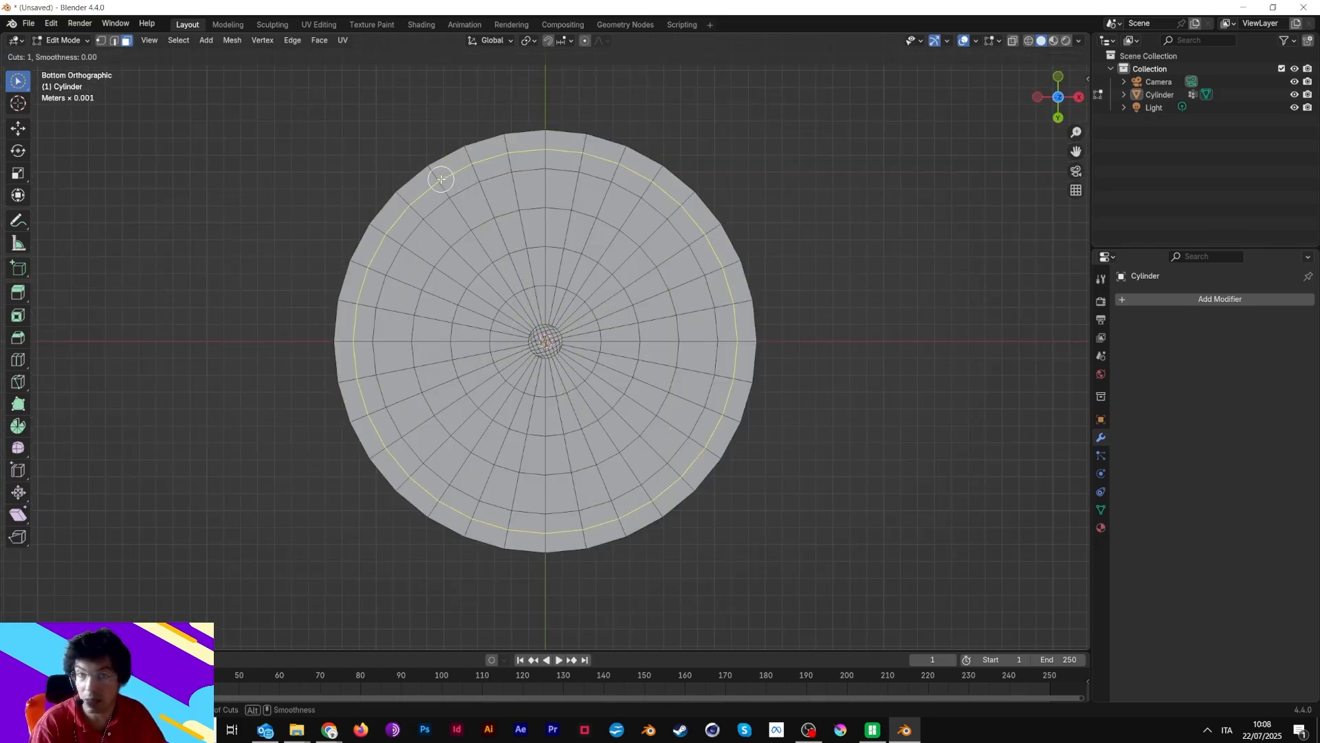
pyautogui.click(441, 179)
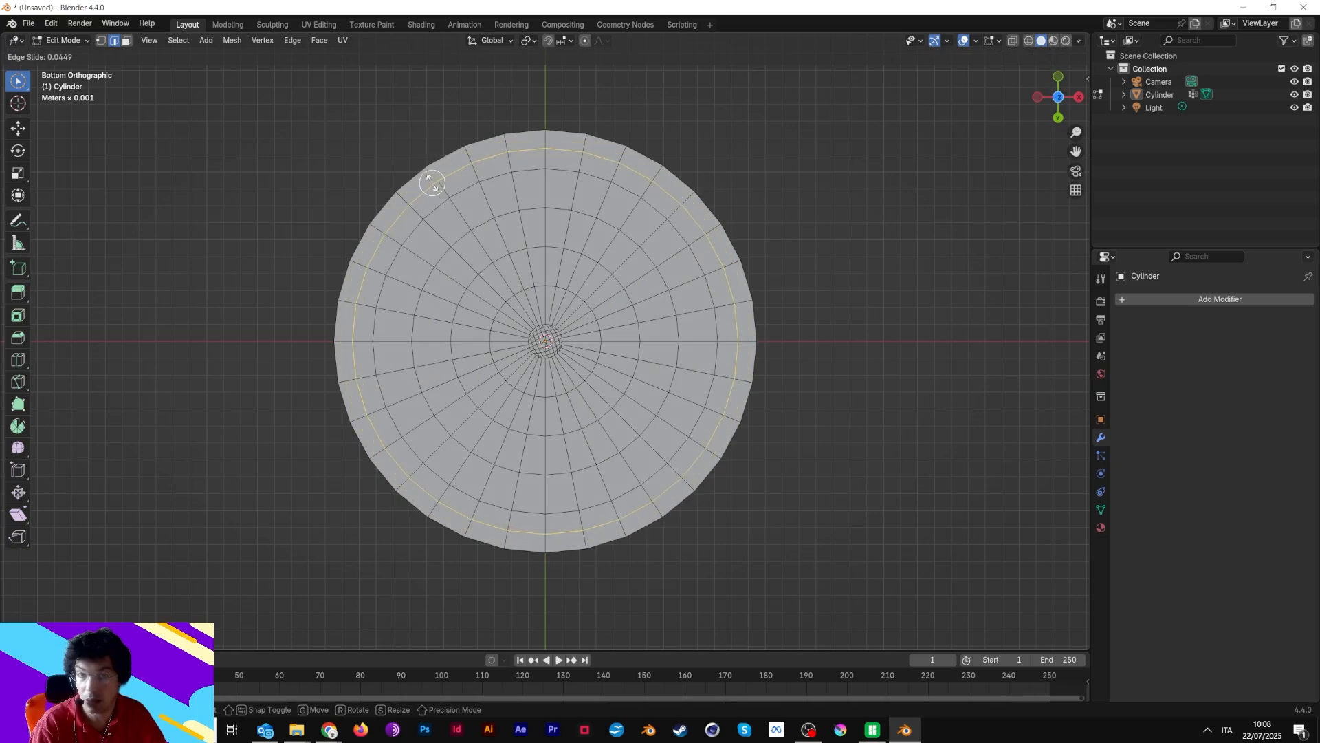
pyautogui.click(428, 169)
pyautogui.hotkey('ctrl', 'r')
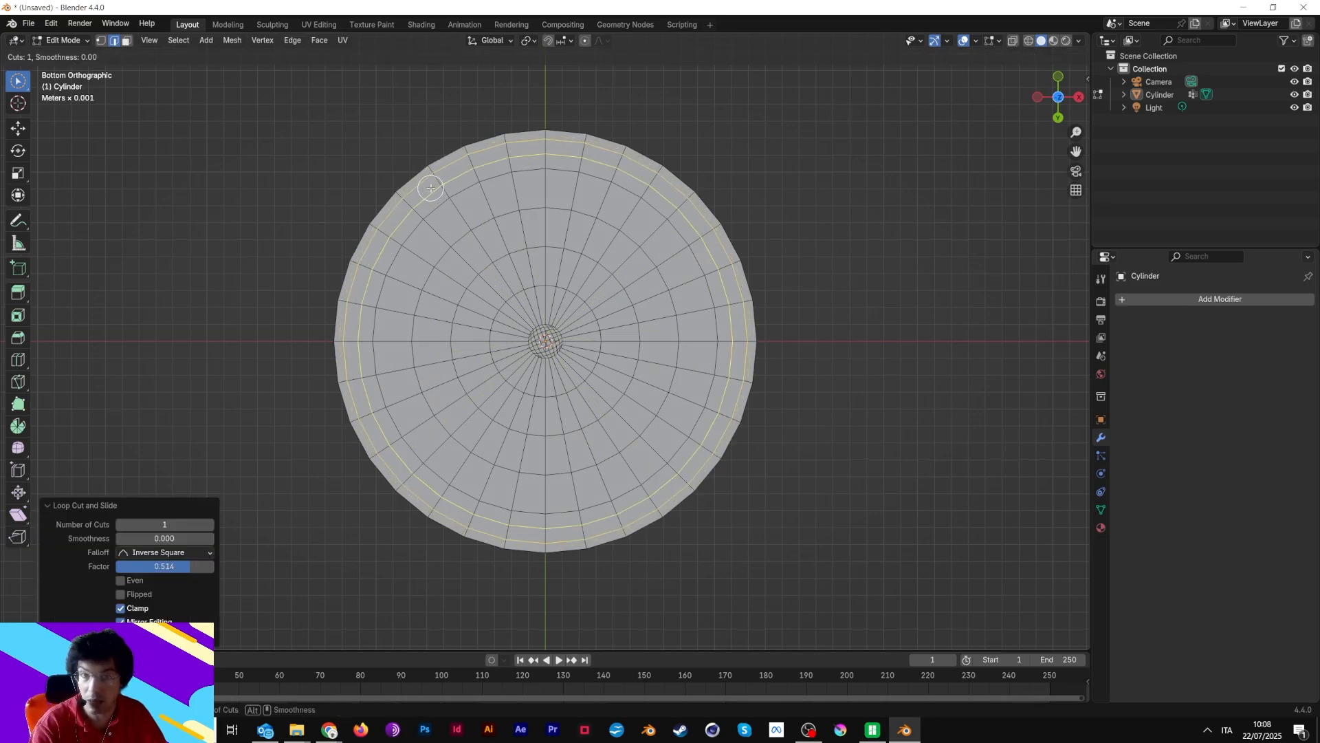
pyautogui.click(432, 180)
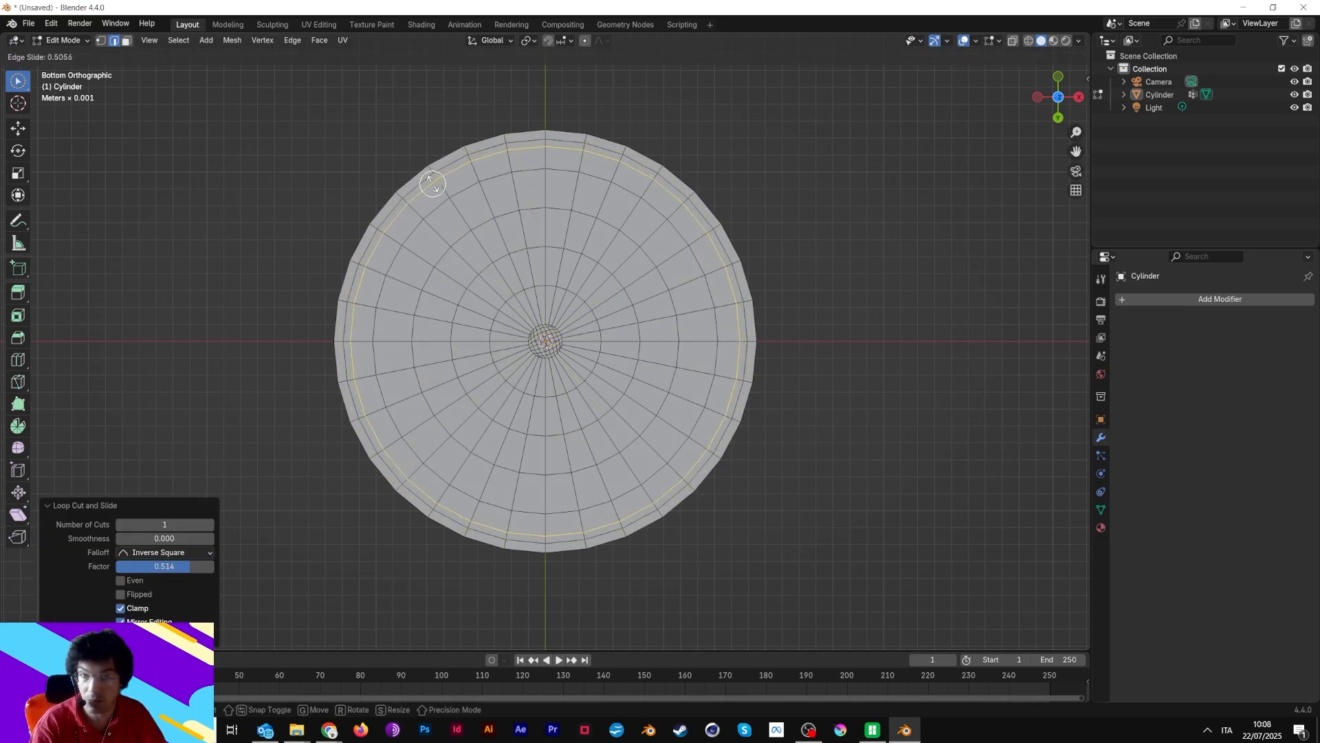
pyautogui.click(435, 183)
# Add a Subdivision Surface modifier to the cylinder in Object Mode and set its viewport level to 4
pyautogui.moveTo(588, 194); pyautogui.dragTo(598, 383, button='middle')
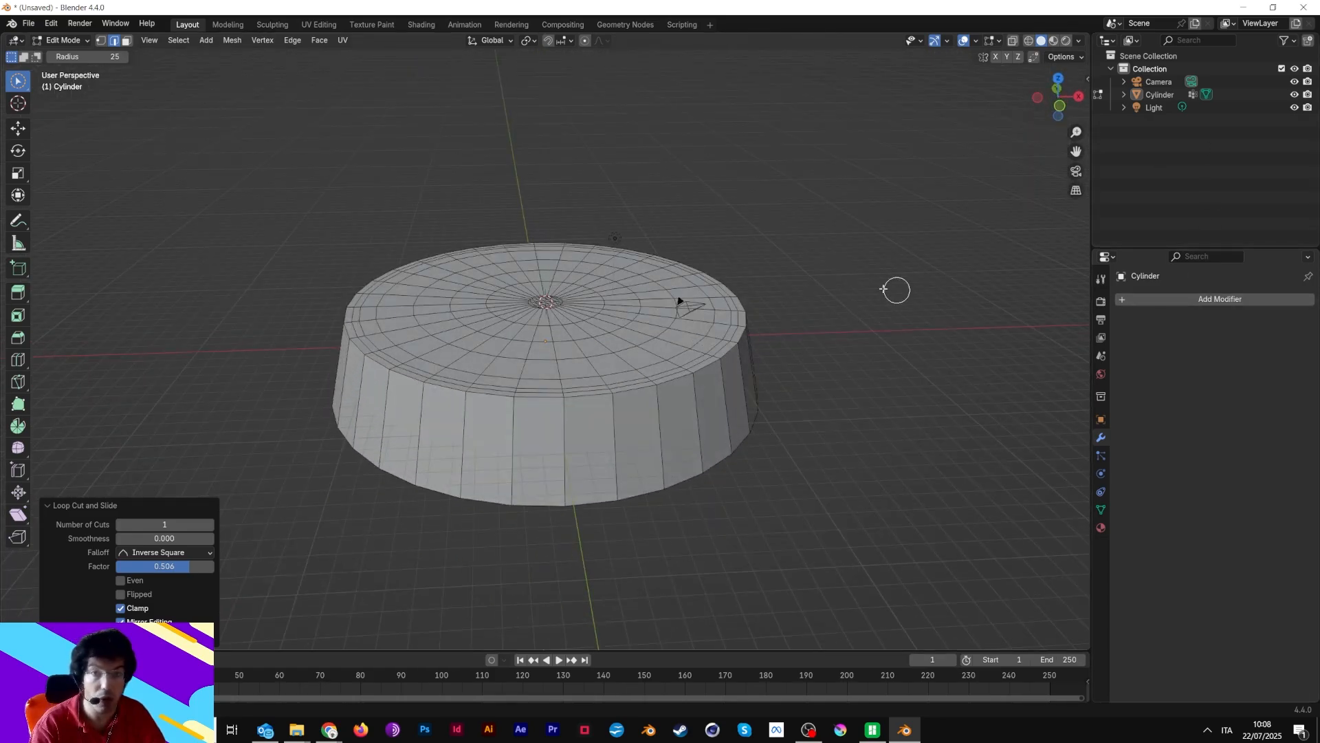
pyautogui.press('Tab')
pyautogui.click(1190, 303)
pyautogui.moveTo(1187, 309)
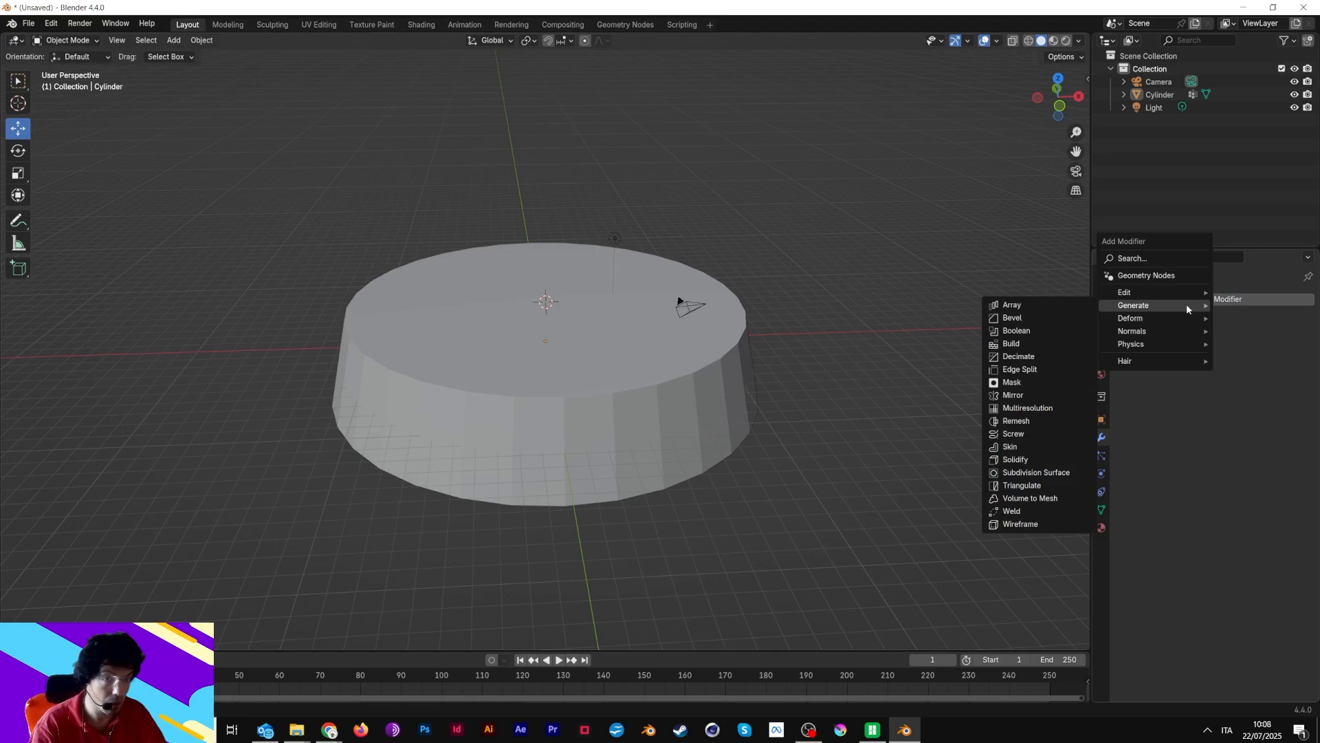
pyautogui.click(1062, 473)
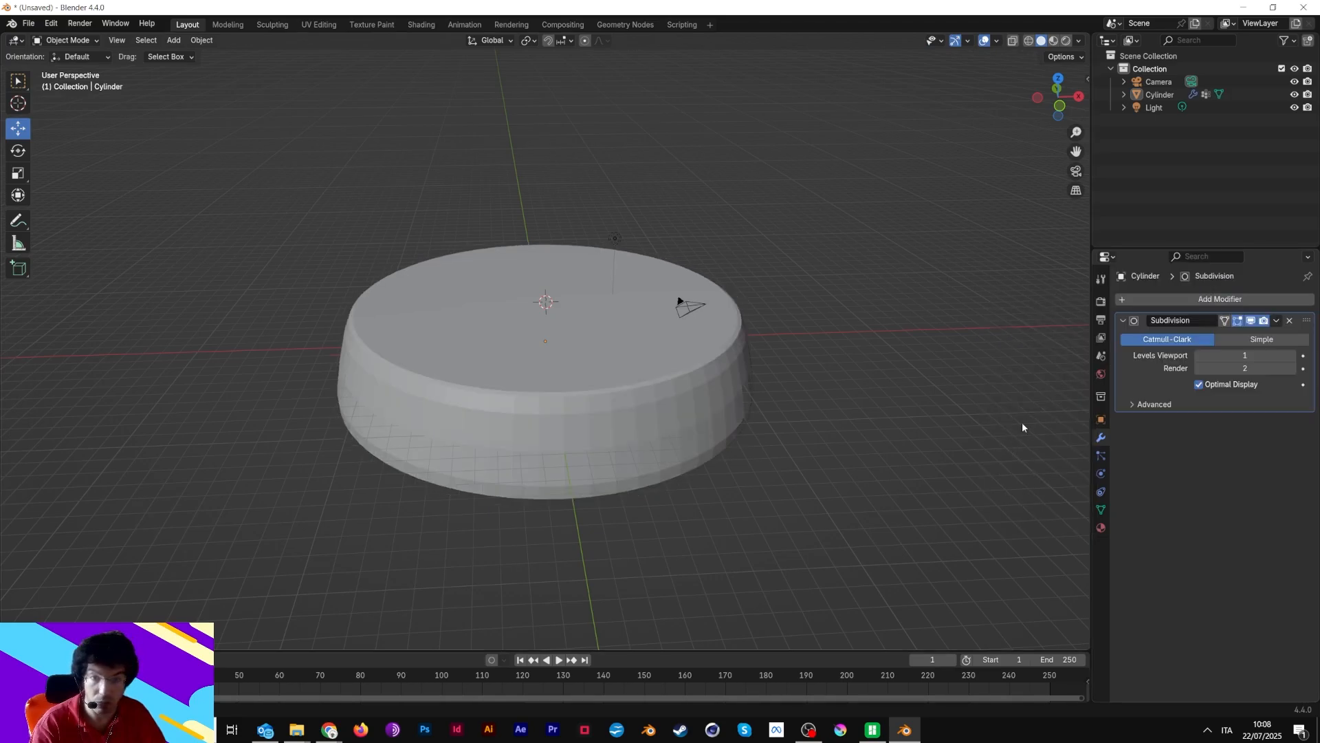
pyautogui.click(1294, 355)
pyautogui.click(1293, 356)
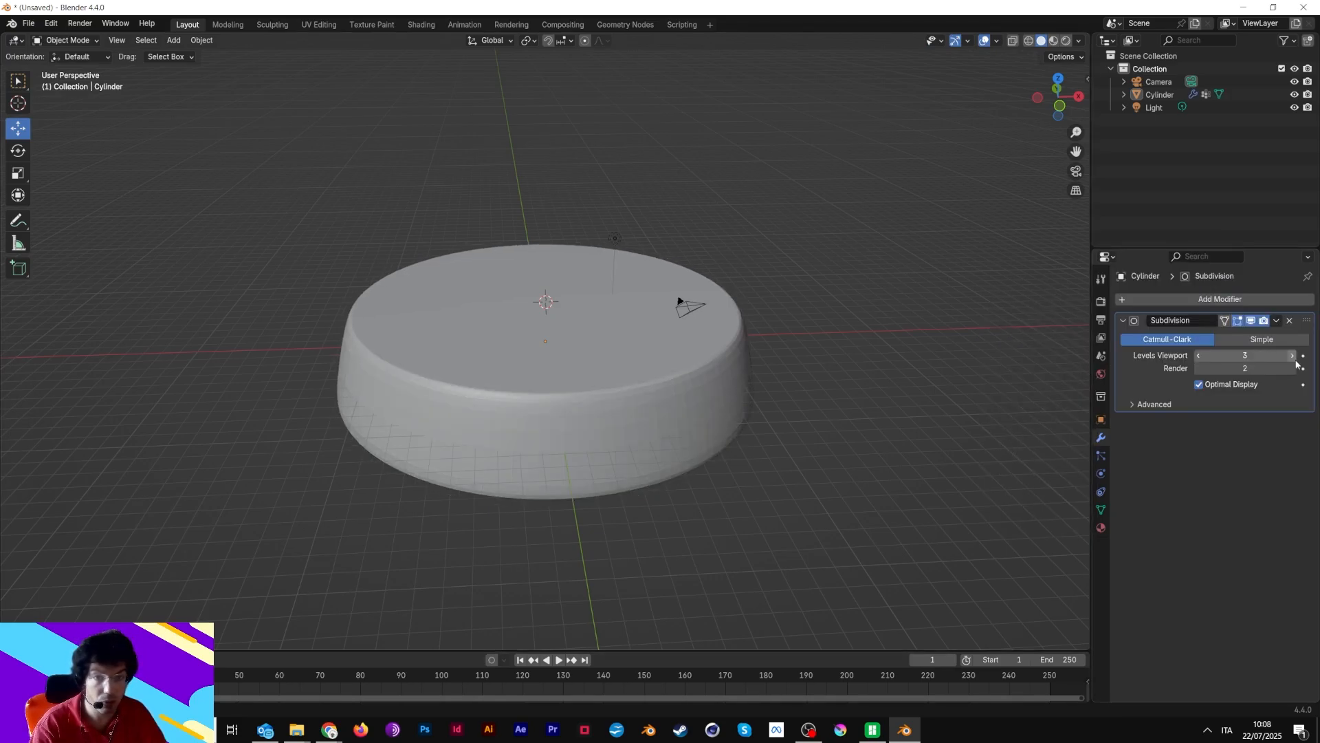
pyautogui.click(1293, 356)
pyautogui.moveTo(997, 355); pyautogui.dragTo(915, 350, button='middle')
pyautogui.moveTo(757, 409); pyautogui.dragTo(751, 359, button='middle')
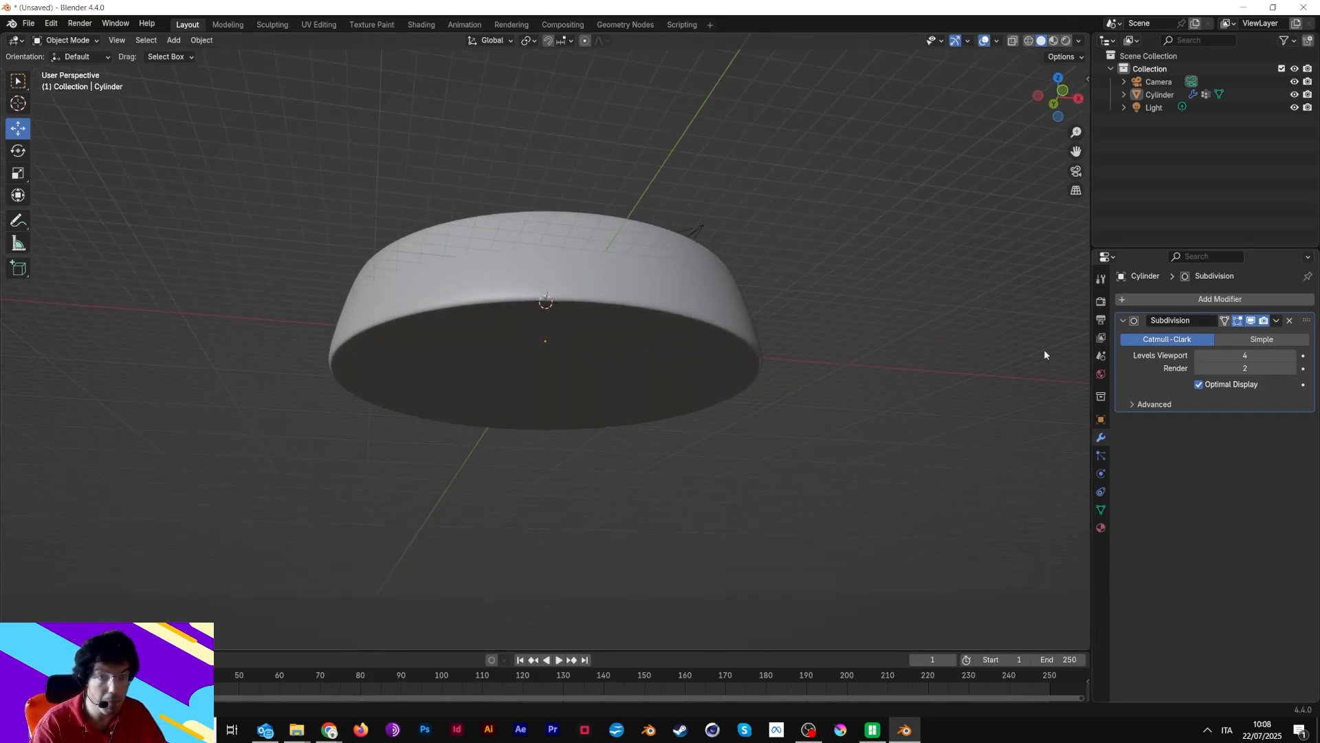
# Try to move and scale the inner of the two new edge loops on the bottom face
pyautogui.press('Tab')
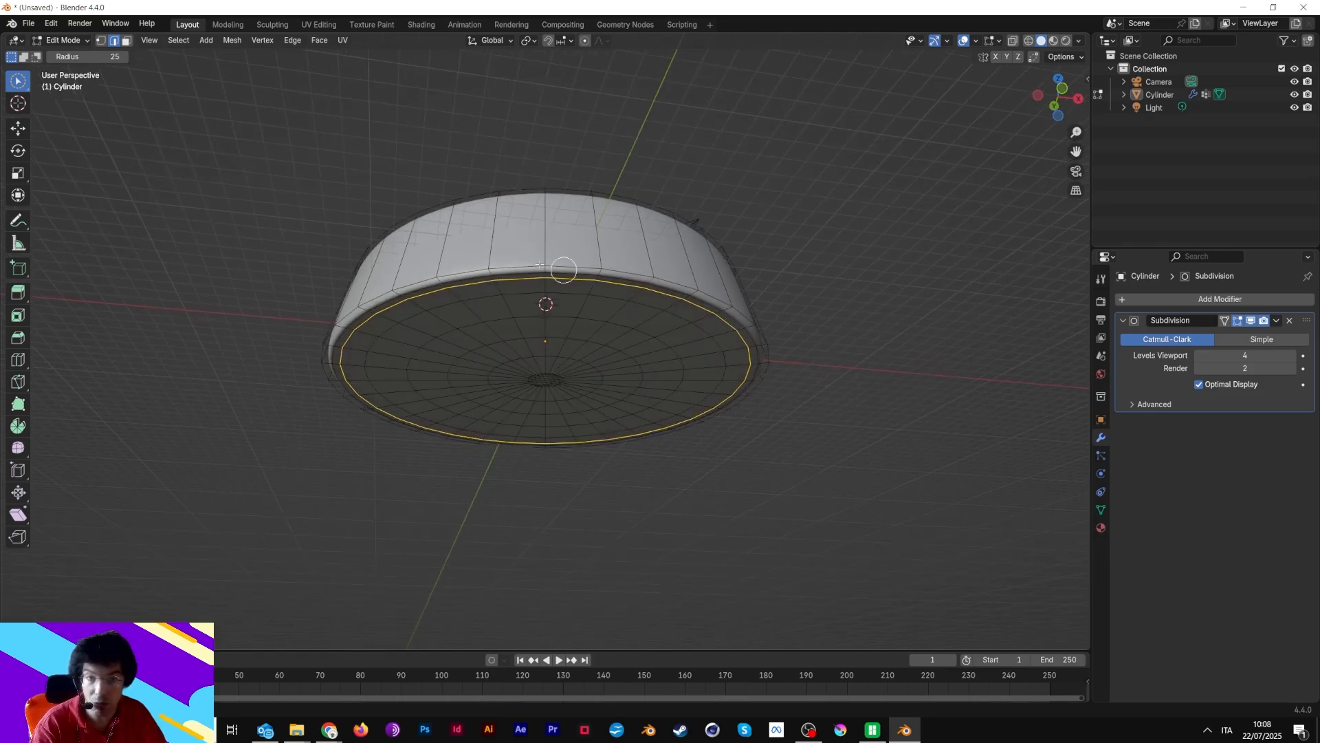
pyautogui.click(18, 128)
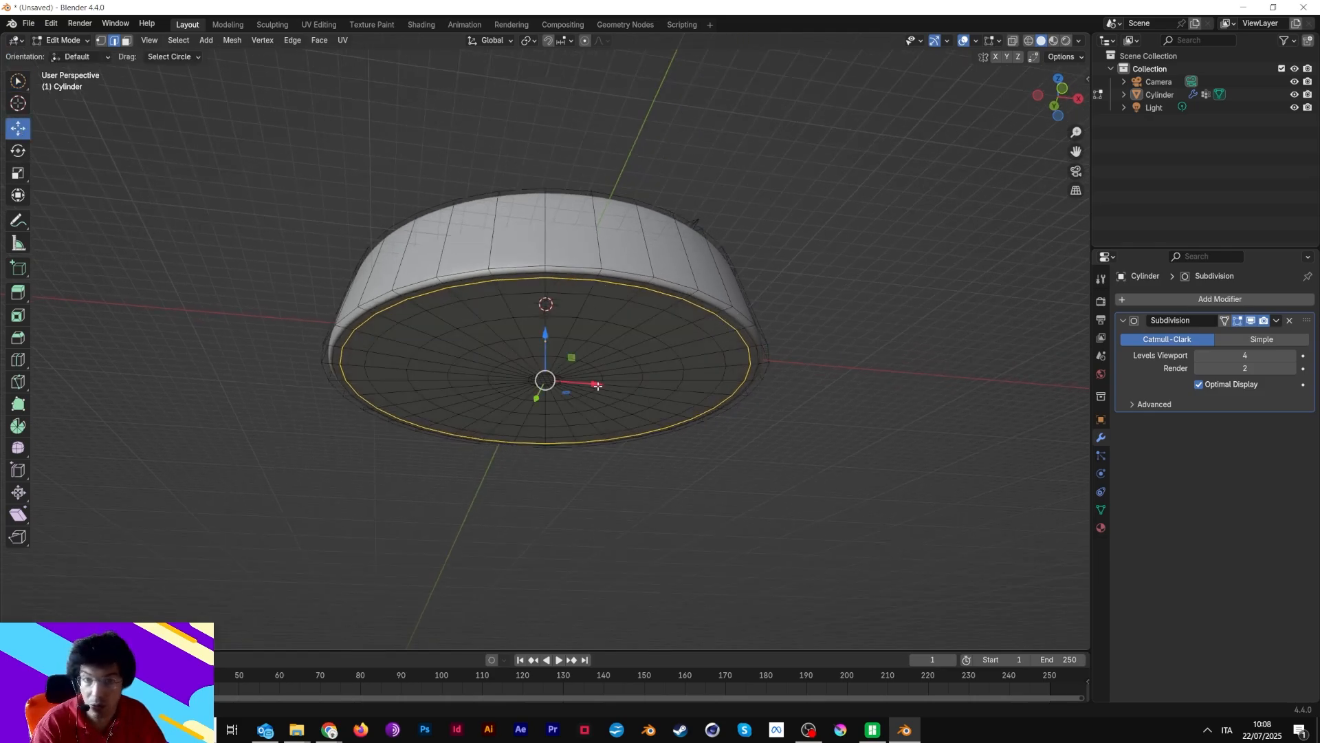
pyautogui.moveTo(598, 386); pyautogui.dragTo(602, 386)
pyautogui.hotkey('ctrl', 'z')
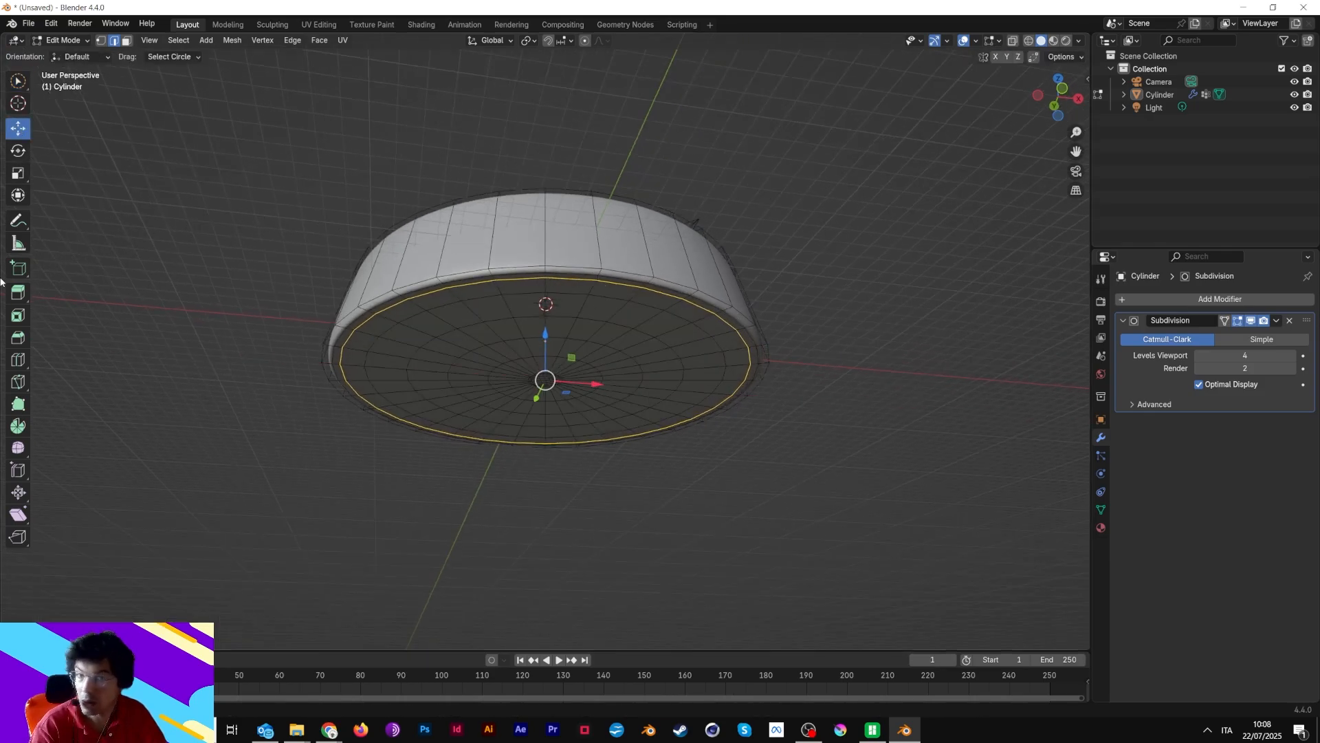
pyautogui.click(18, 173)
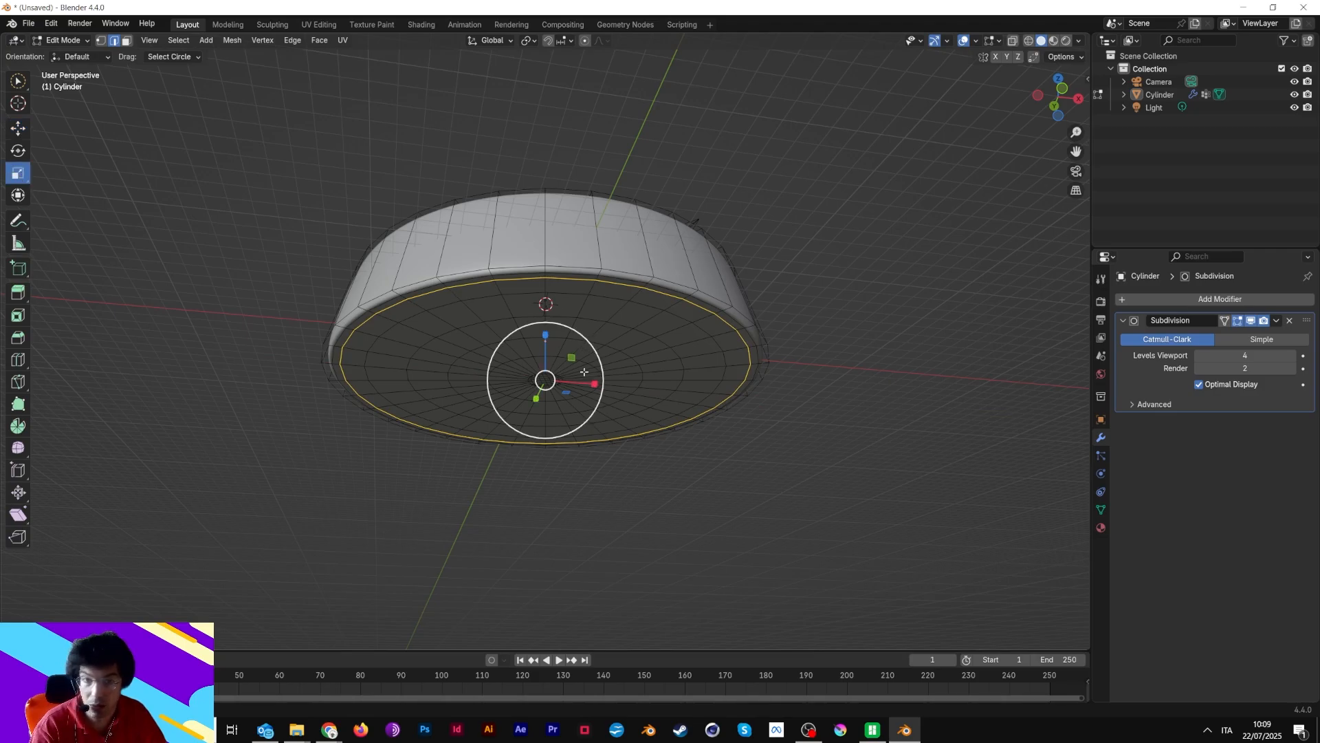
pyautogui.press('s')
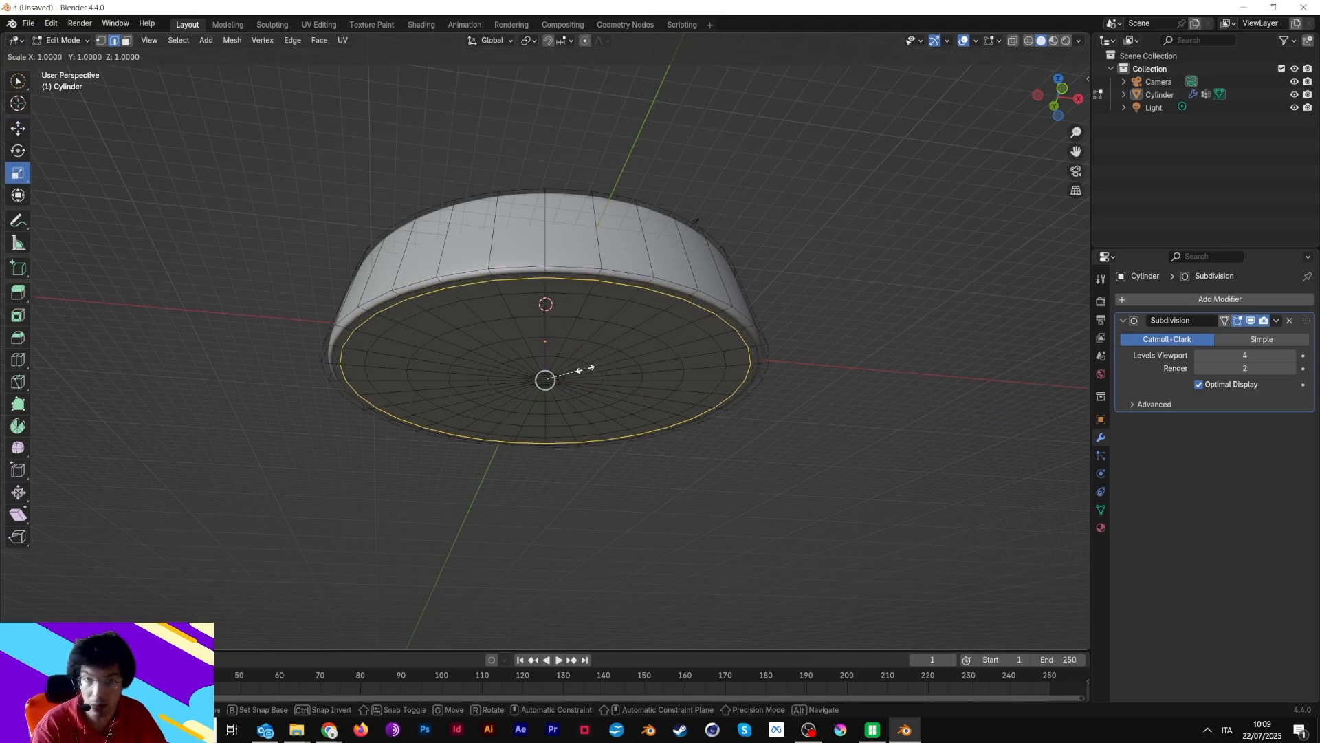
pyautogui.click(591, 369)
# Scale the new edge loop nearest the bottom rim by 1.035 and again by 1.010, then return to Object Mode
pyautogui.click(742, 325)
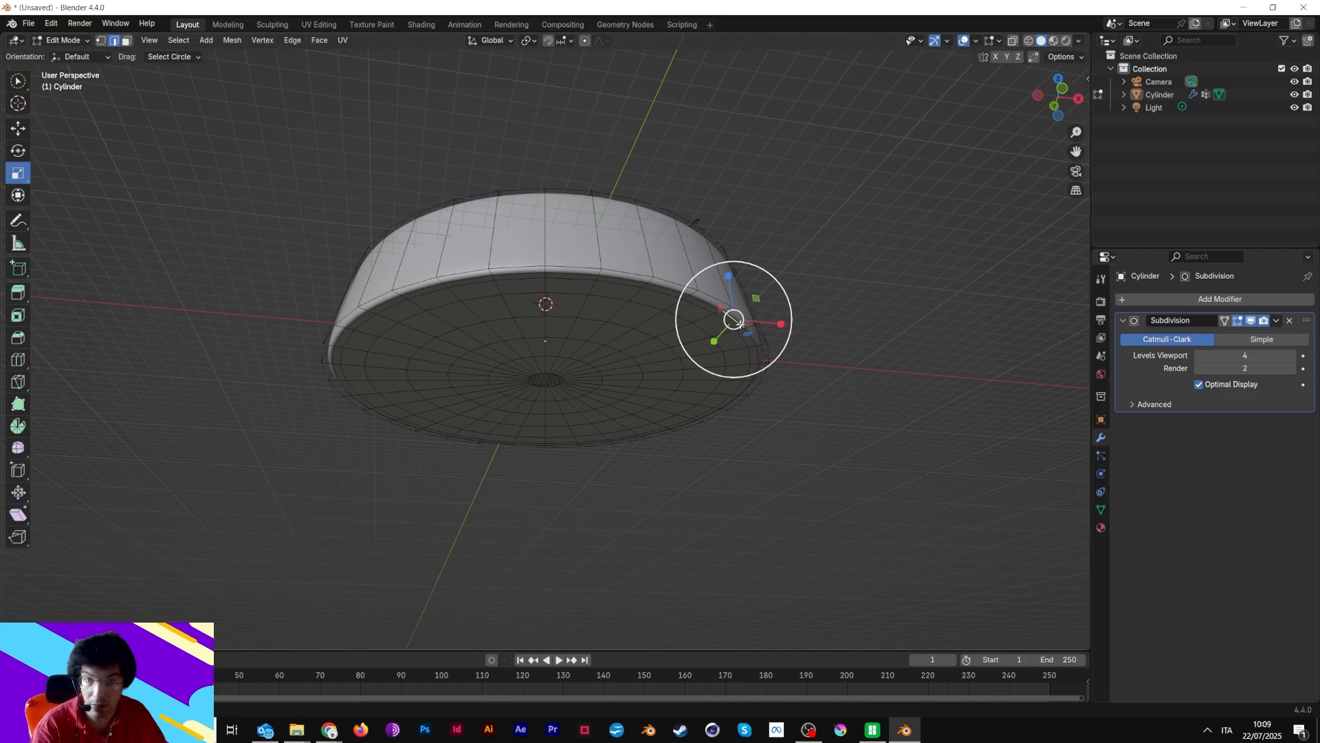
pyautogui.keyDown('alt'); pyautogui.click(740, 325); pyautogui.keyUp('alt')
pyautogui.click(739, 325)
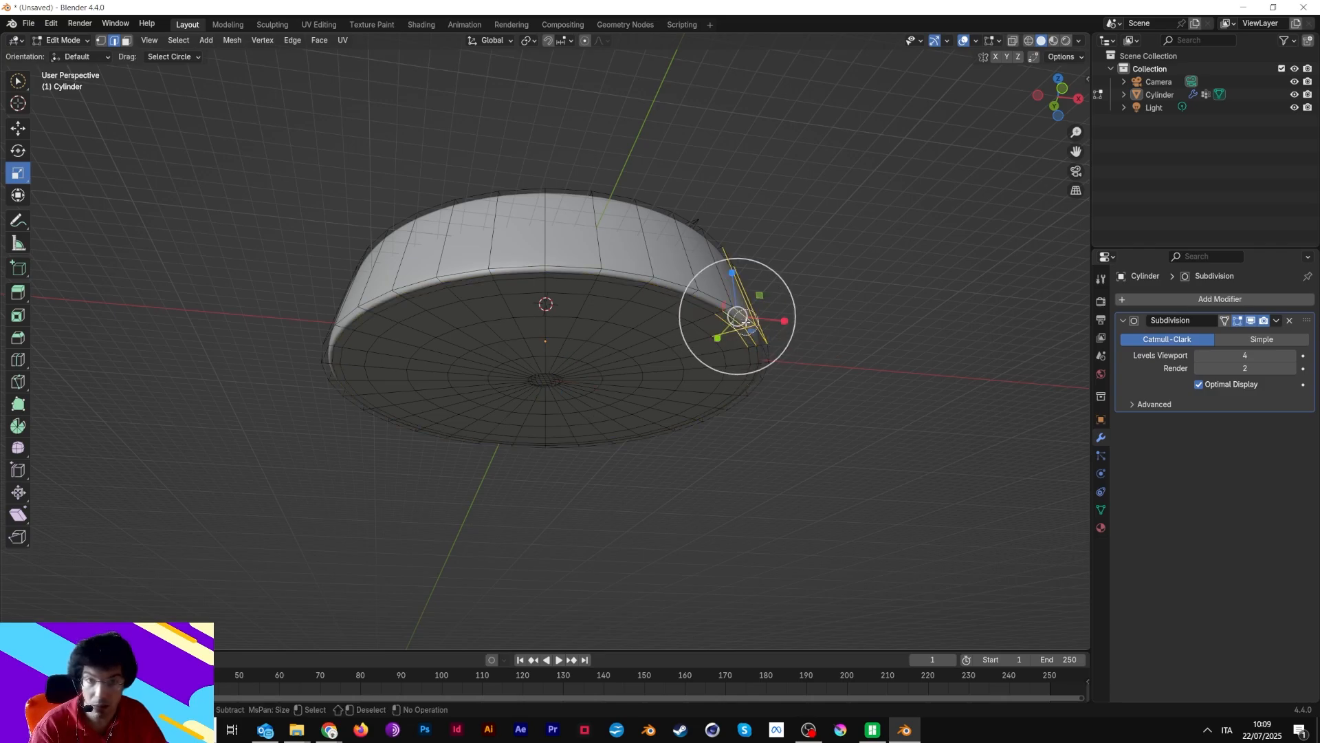
pyautogui.keyDown('alt'); pyautogui.click(749, 335); pyautogui.keyUp('alt')
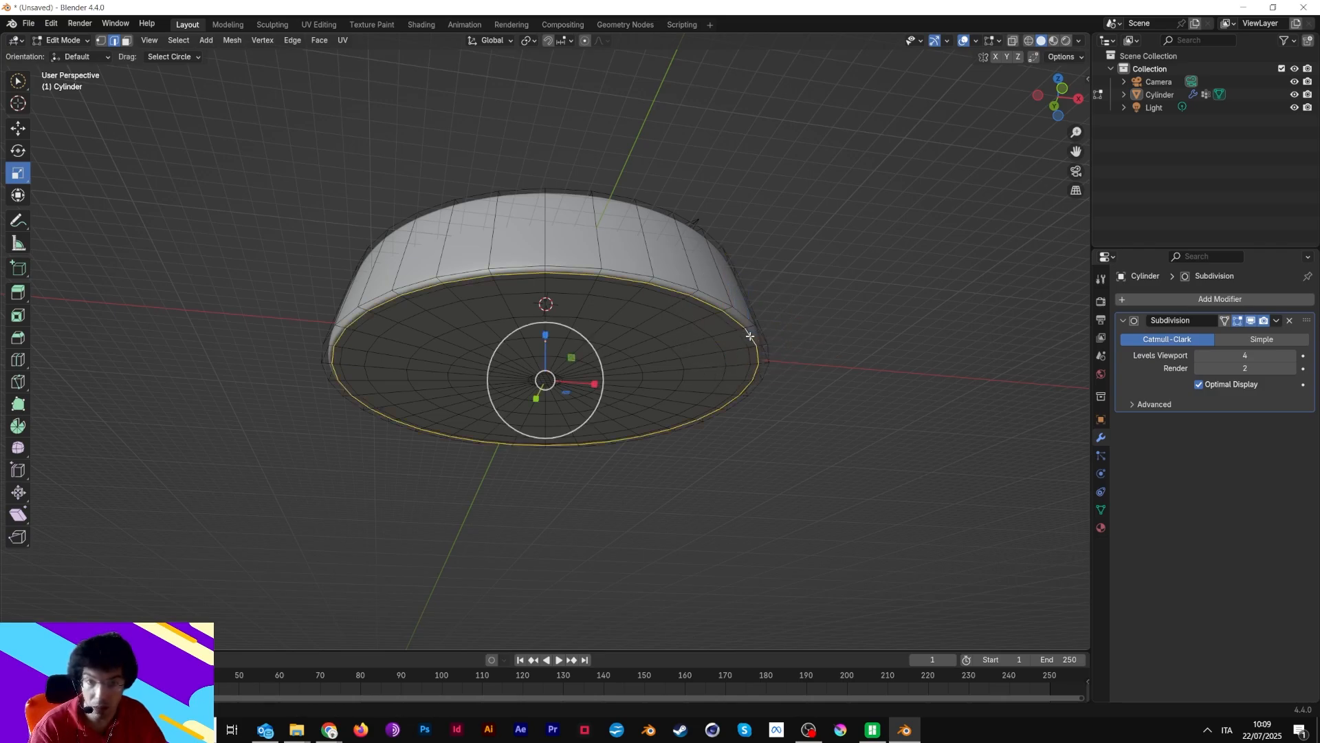
pyautogui.press('s')
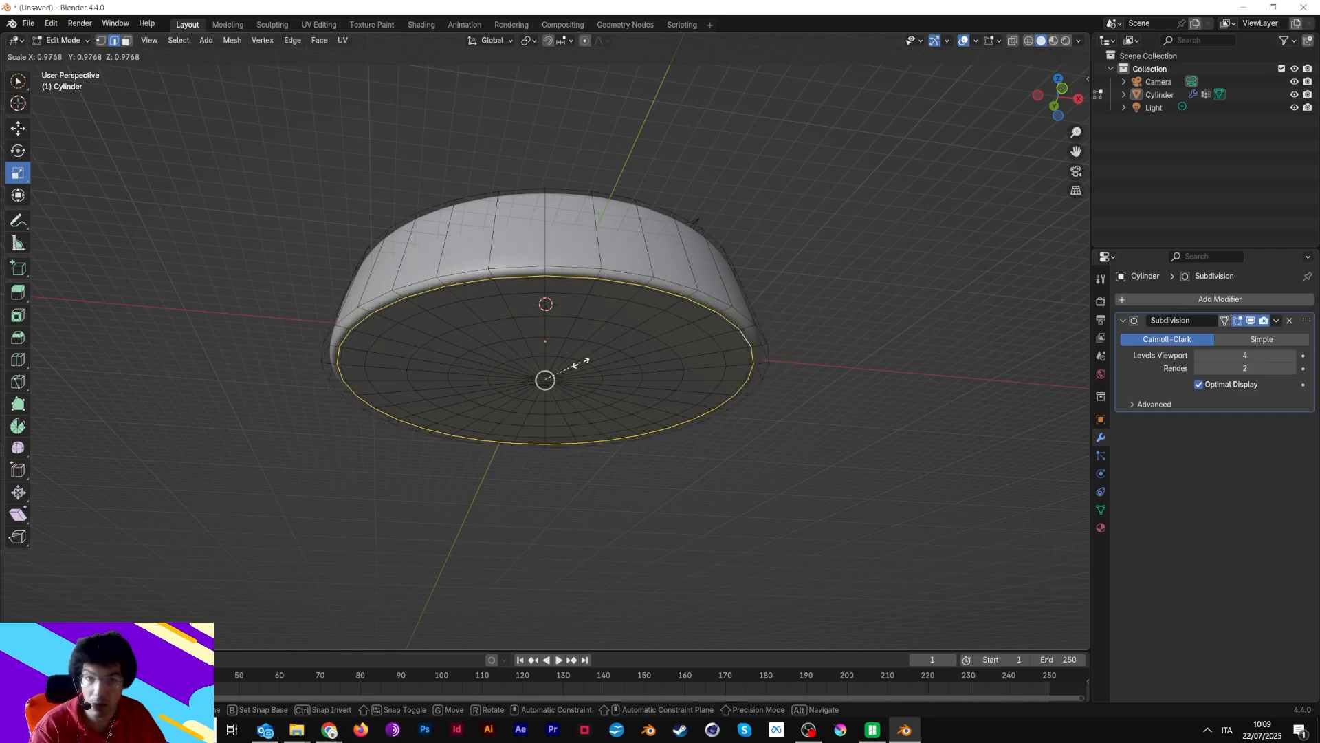
pyautogui.click(574, 361)
pyautogui.moveTo(575, 362); pyautogui.dragTo(775, 297, button='middle')
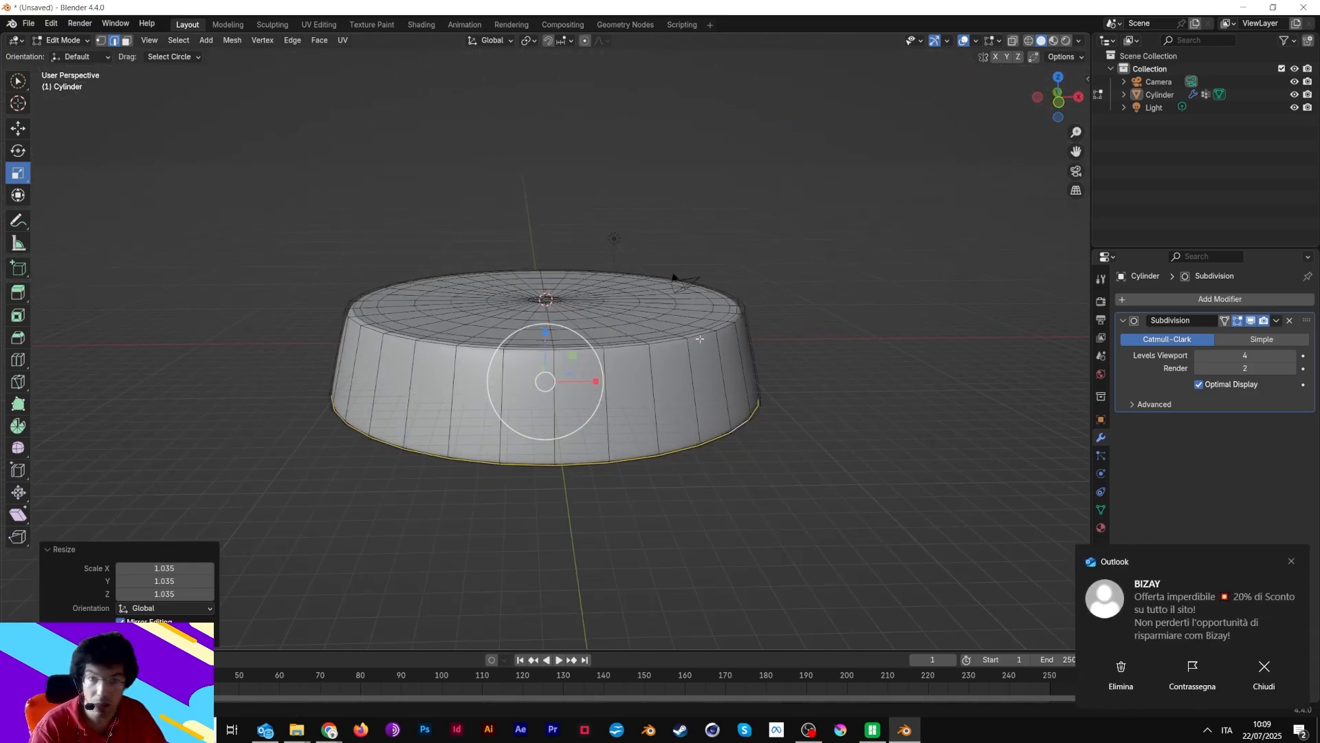
pyautogui.moveTo(568, 406); pyautogui.dragTo(568, 407)
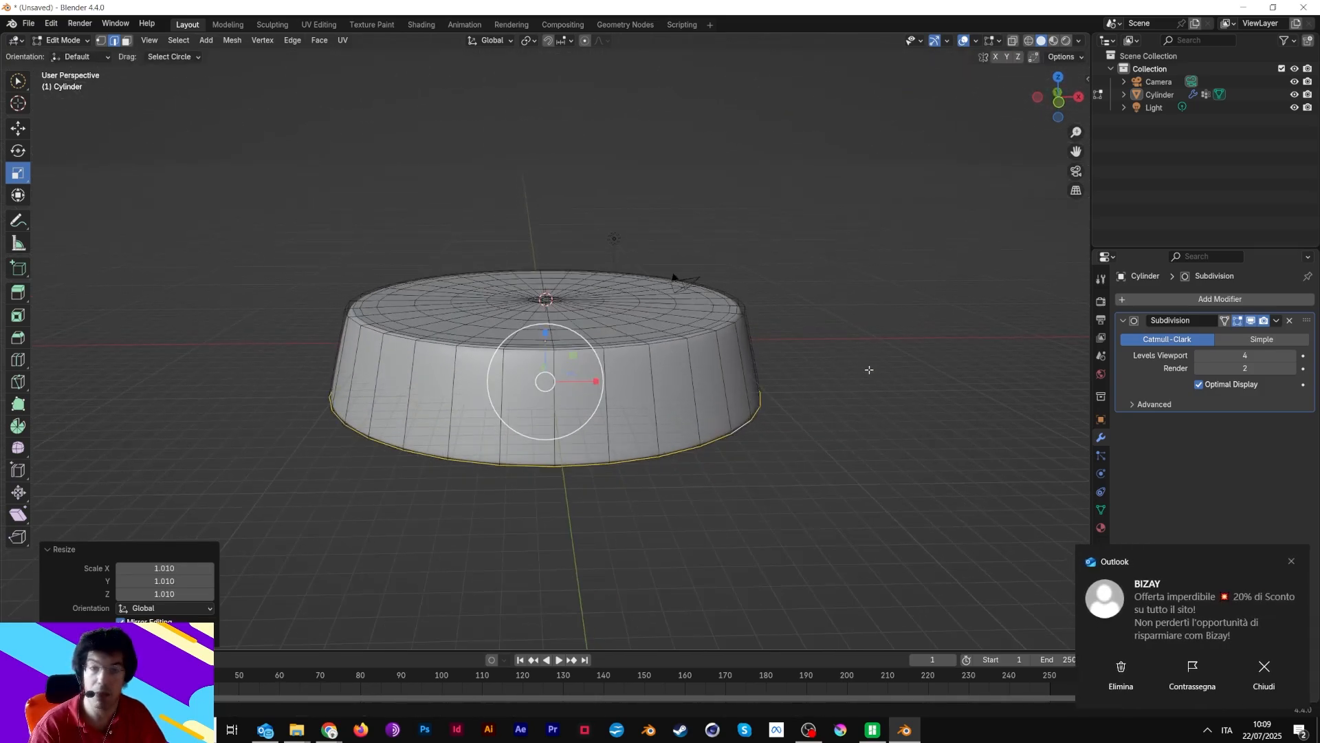
pyautogui.press('Tab')
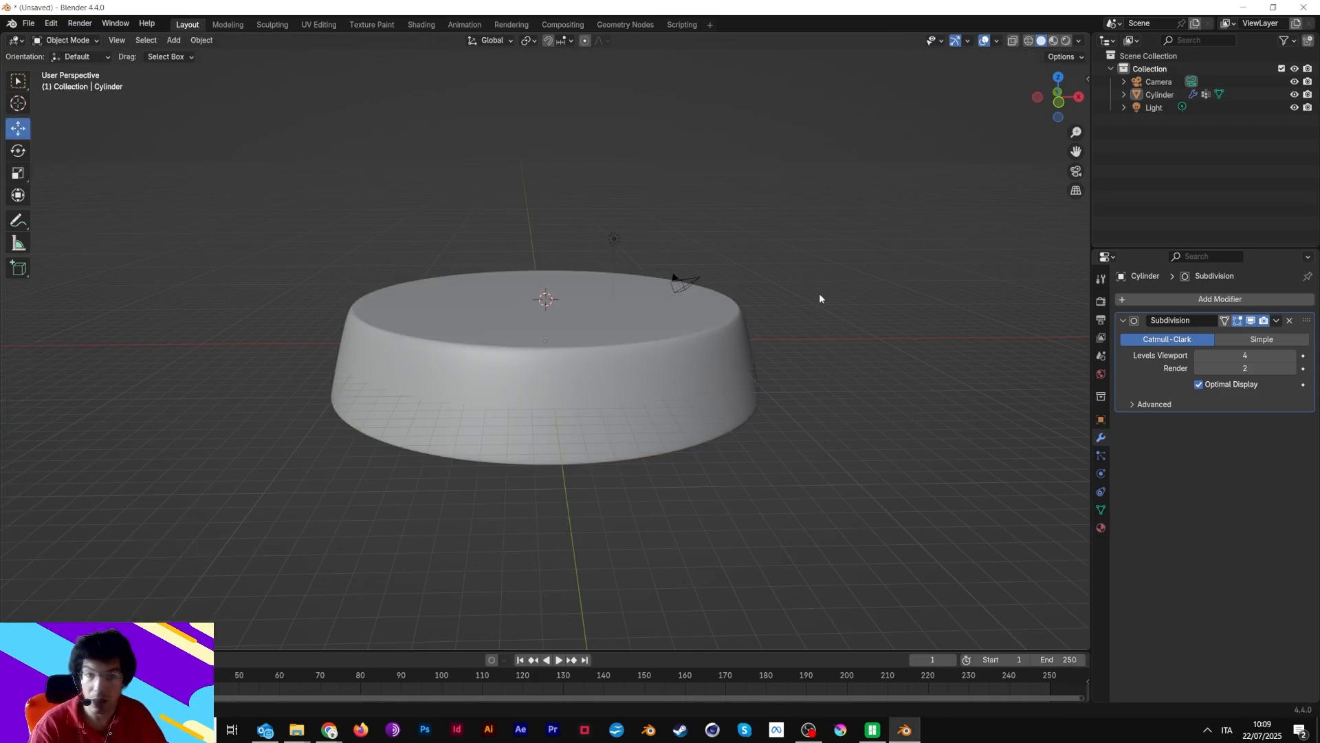
pyautogui.moveTo(819, 298); pyautogui.dragTo(526, 338, button='middle')
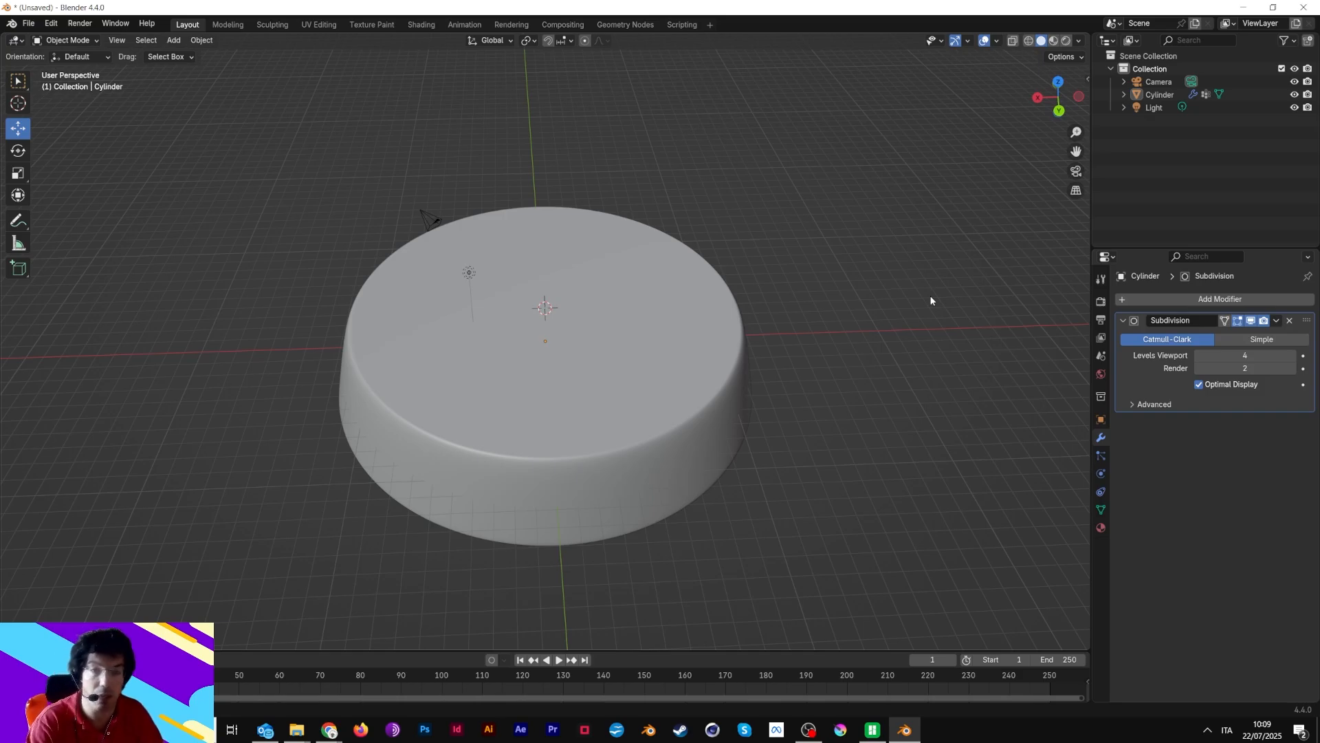
# Add a Displace modifier to the cylinder and create a new texture for it
pyautogui.click(1157, 300)
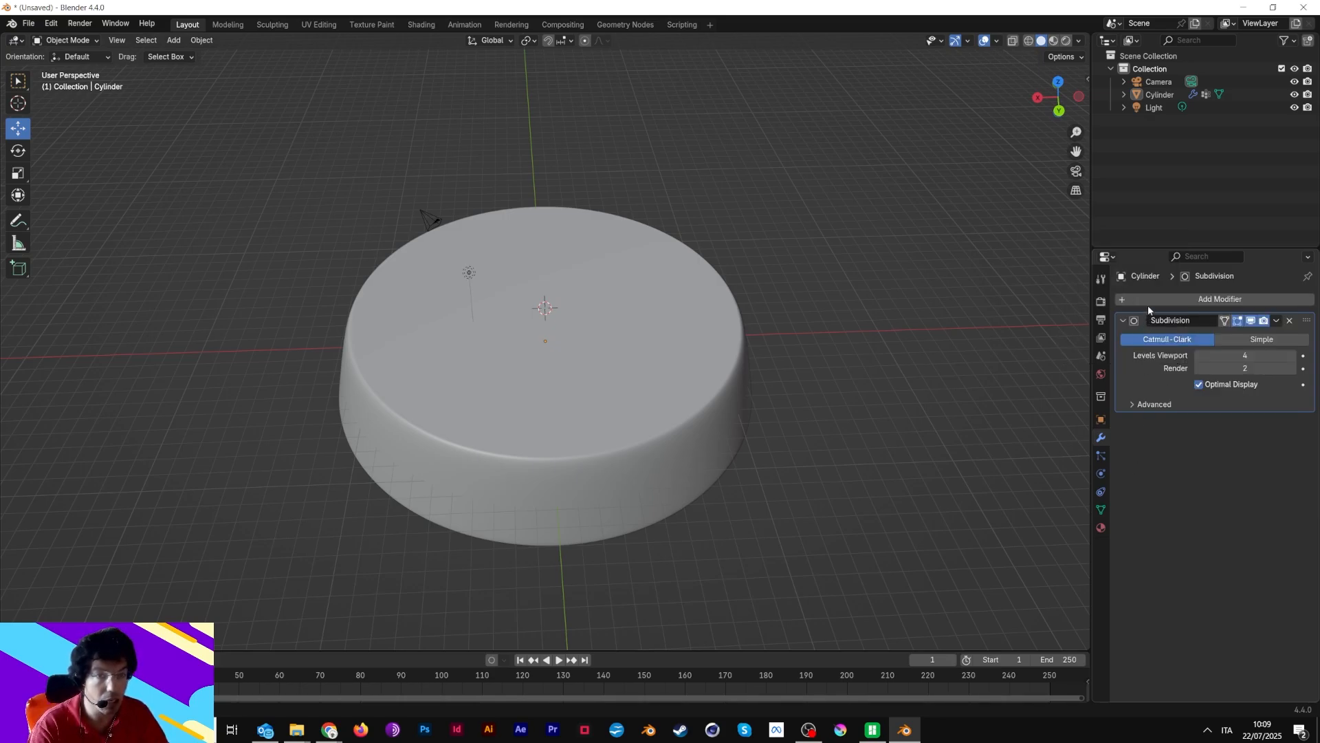
pyautogui.click(1178, 300)
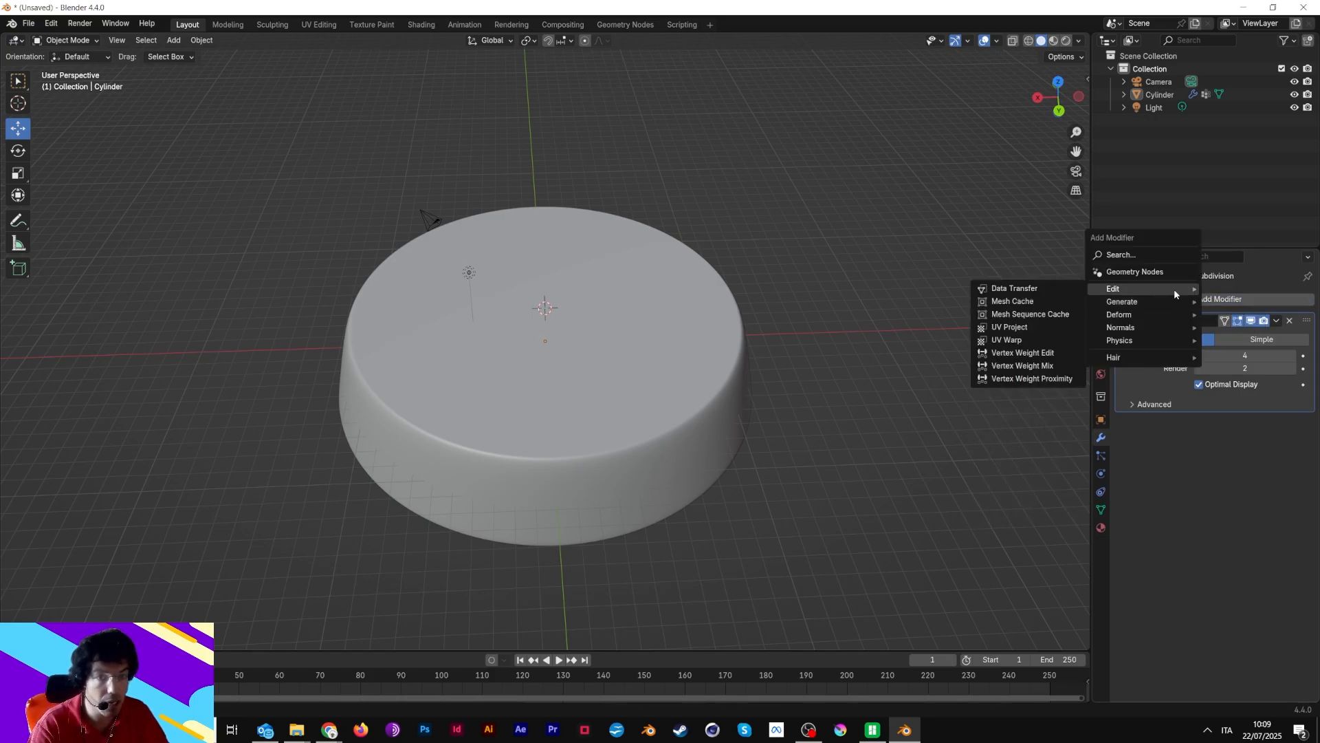
pyautogui.moveTo(1168, 315)
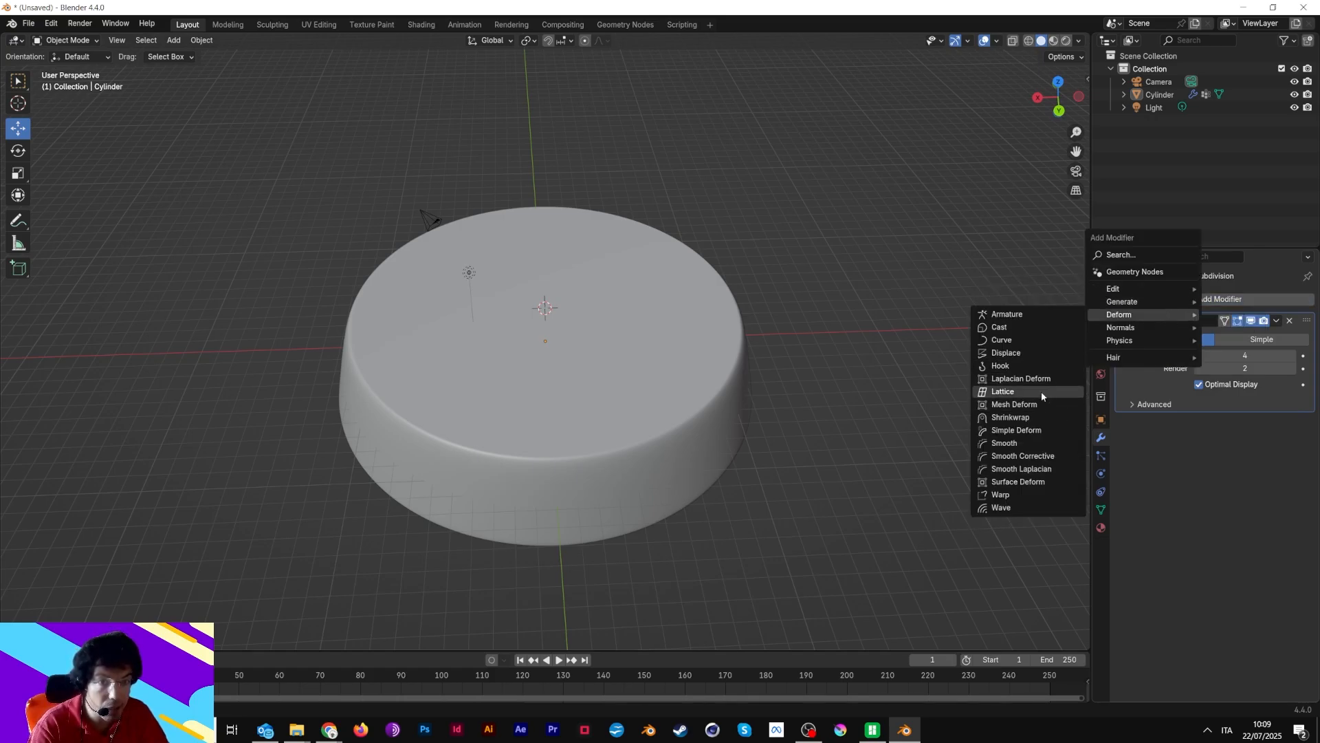
pyautogui.click(1015, 353)
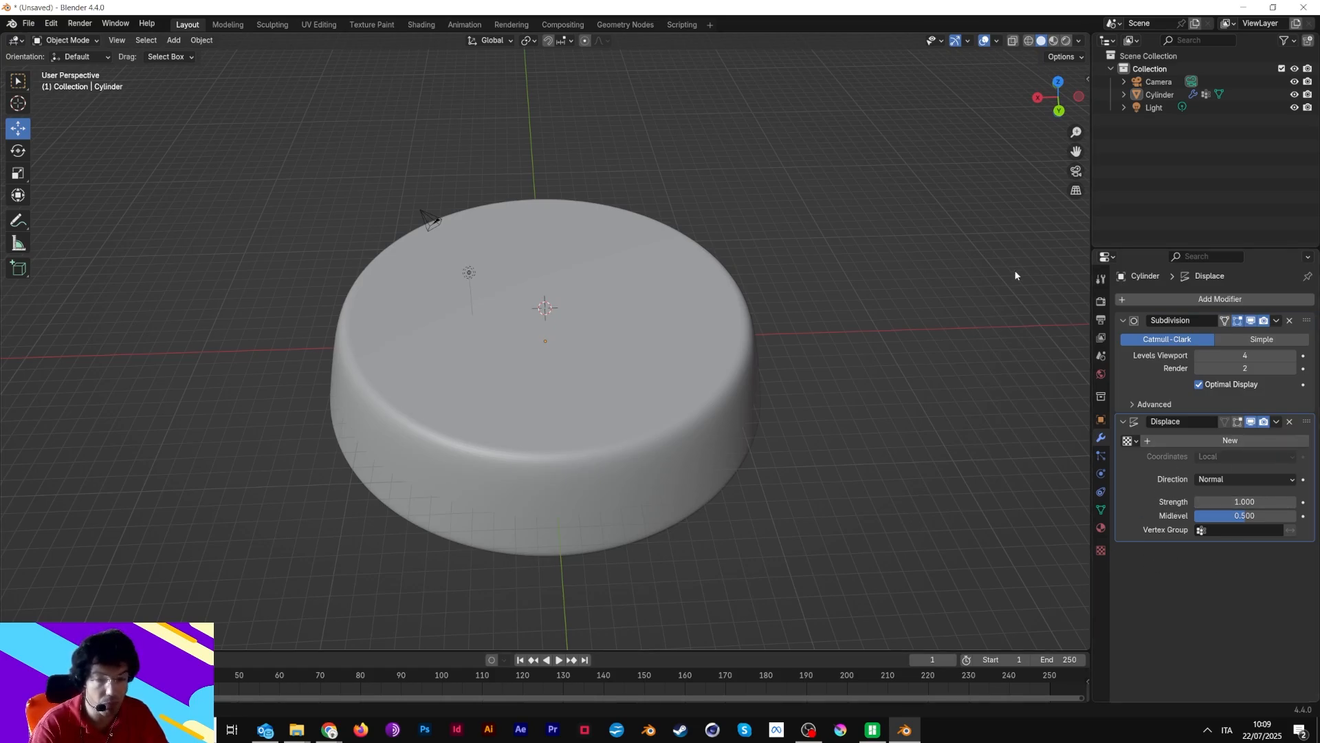
pyautogui.moveTo(1005, 478); pyautogui.dragTo(979, 387, button='middle')
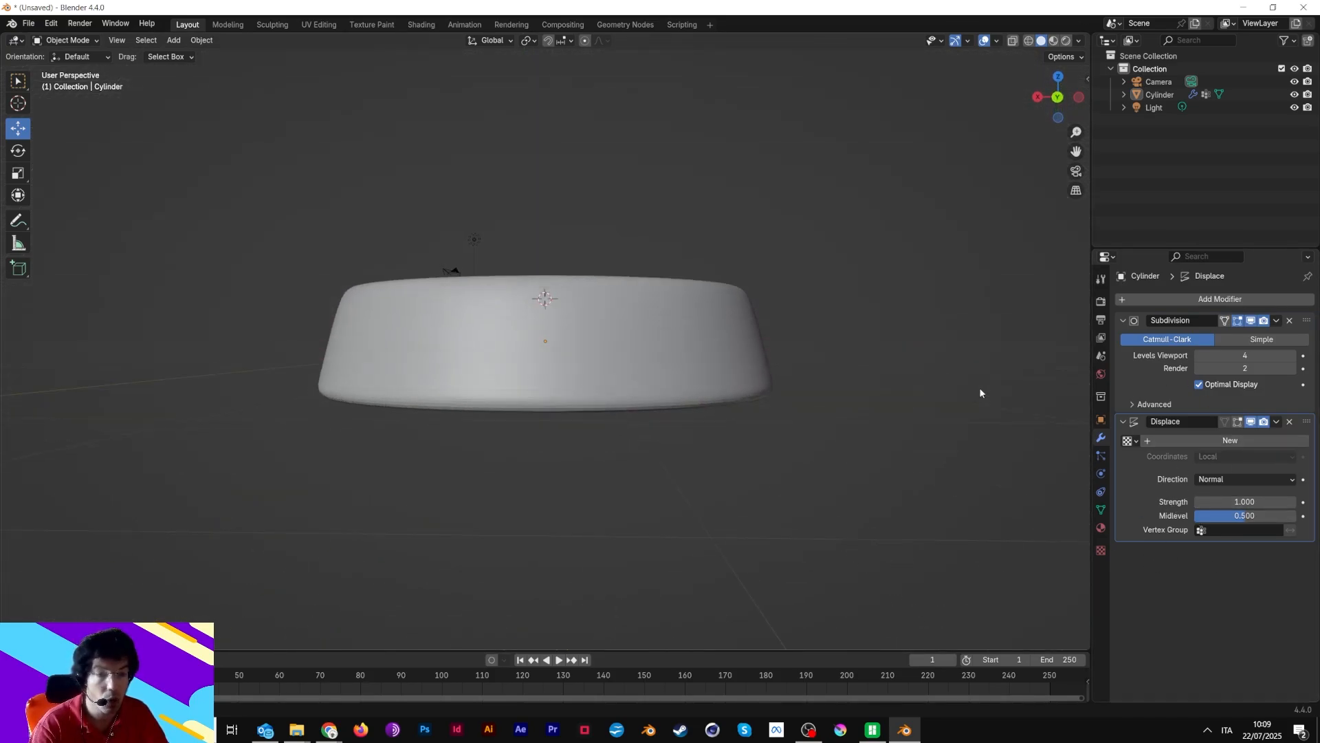
pyautogui.click(1158, 438)
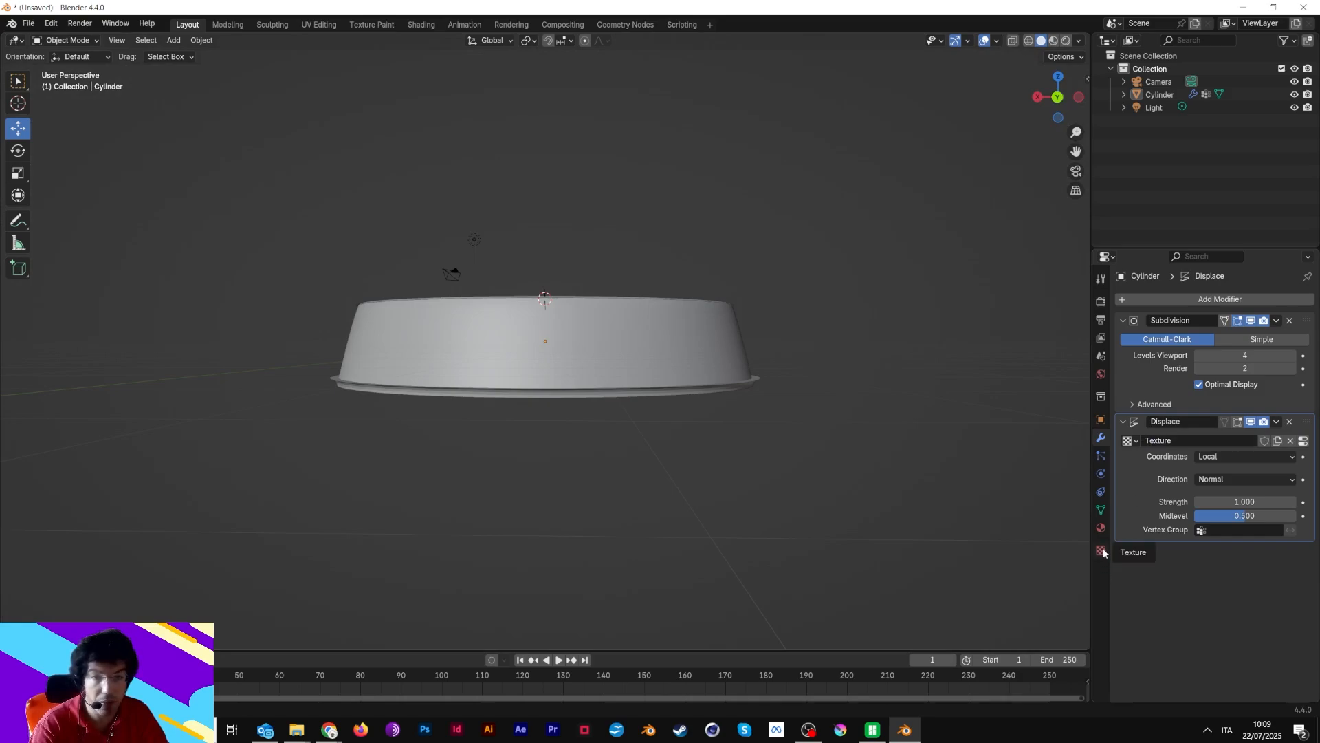
pyautogui.moveTo(1020, 532); pyautogui.dragTo(984, 447, button='middle')
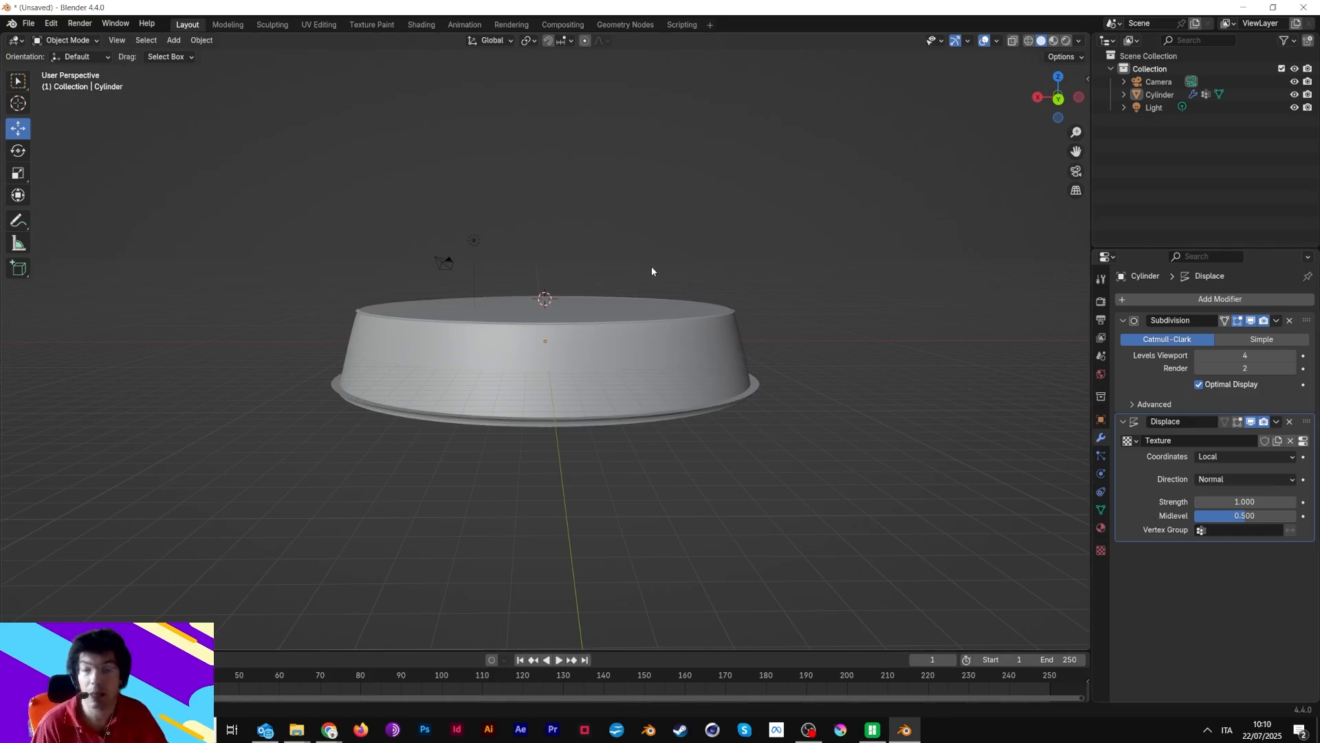
# Limit the Displace modifier to the TopDisplace vertex group
pyautogui.moveTo(650, 267); pyautogui.dragTo(643, 225, button='middle')
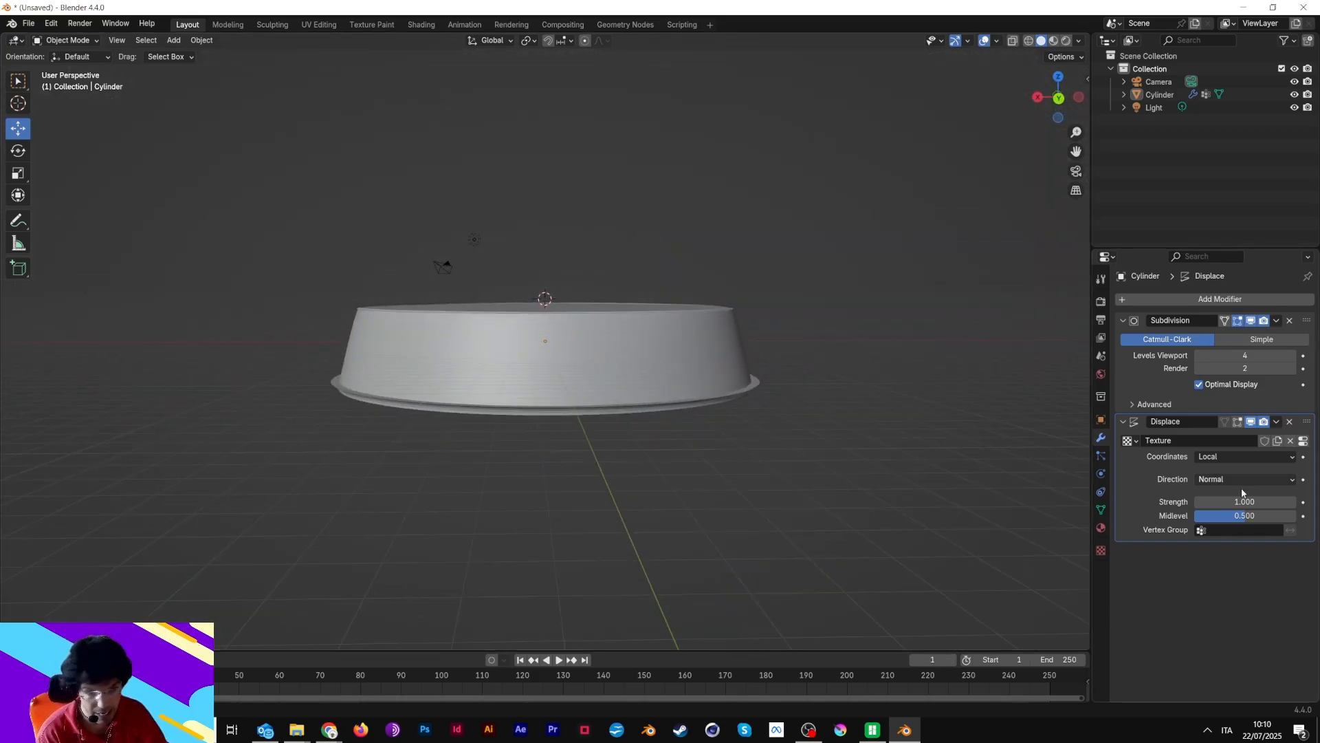
pyautogui.click(1211, 530)
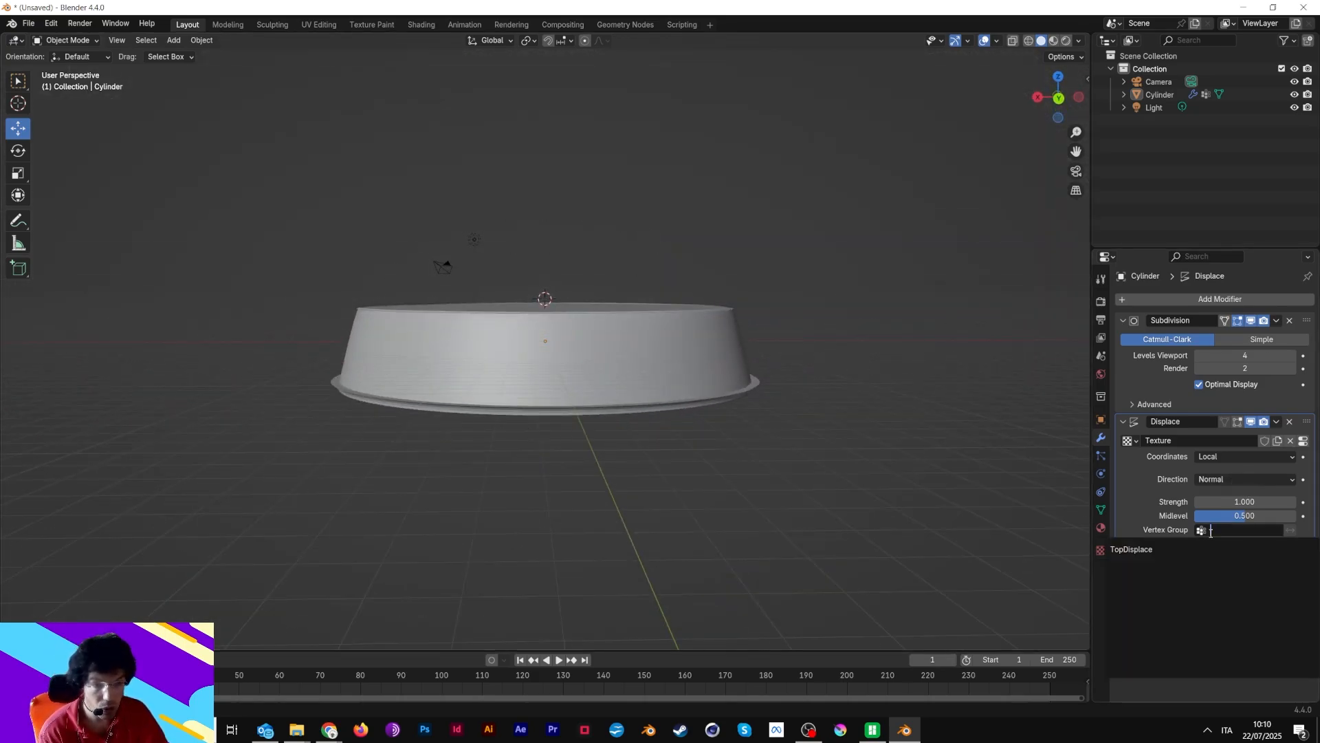
pyautogui.click(1138, 550)
pyautogui.moveTo(863, 436); pyautogui.dragTo(869, 459, button='middle')
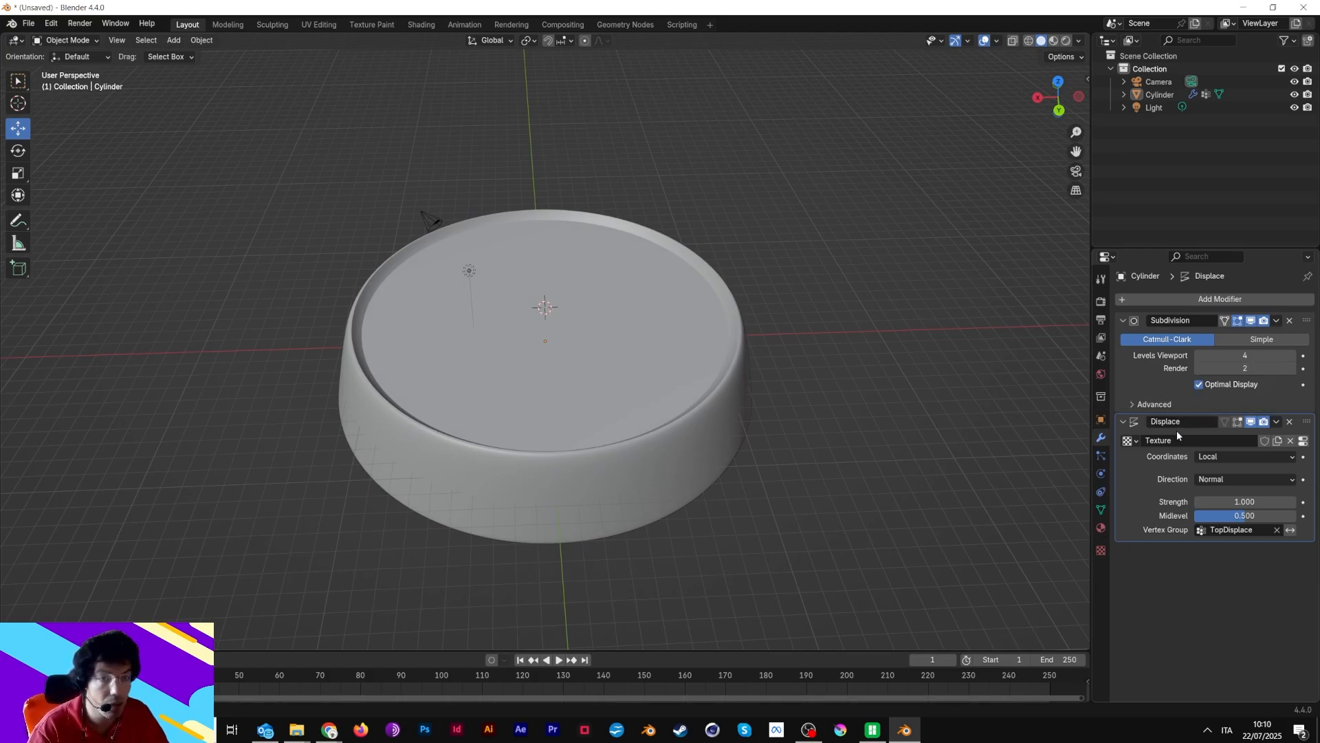
# Change the Displace texture's type to Clouds and set its size to 3.00
pyautogui.click(1099, 552)
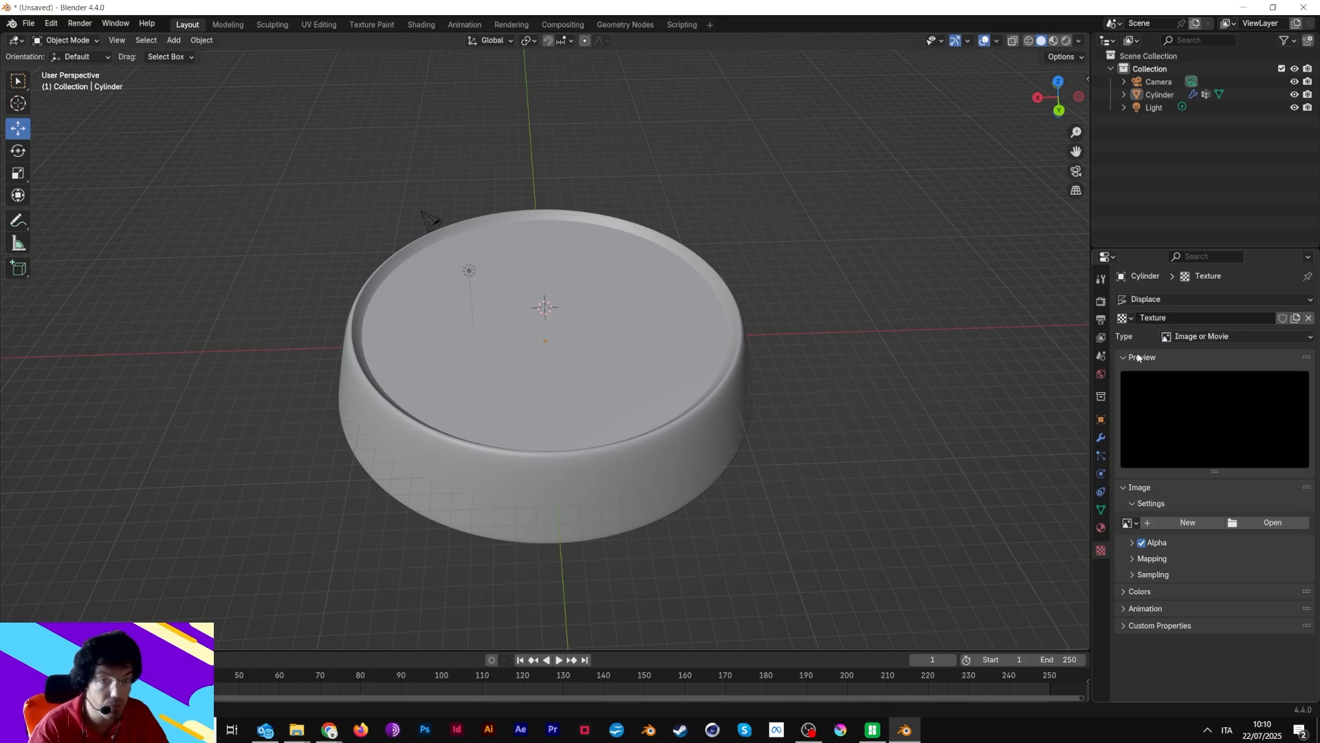
pyautogui.click(1183, 337)
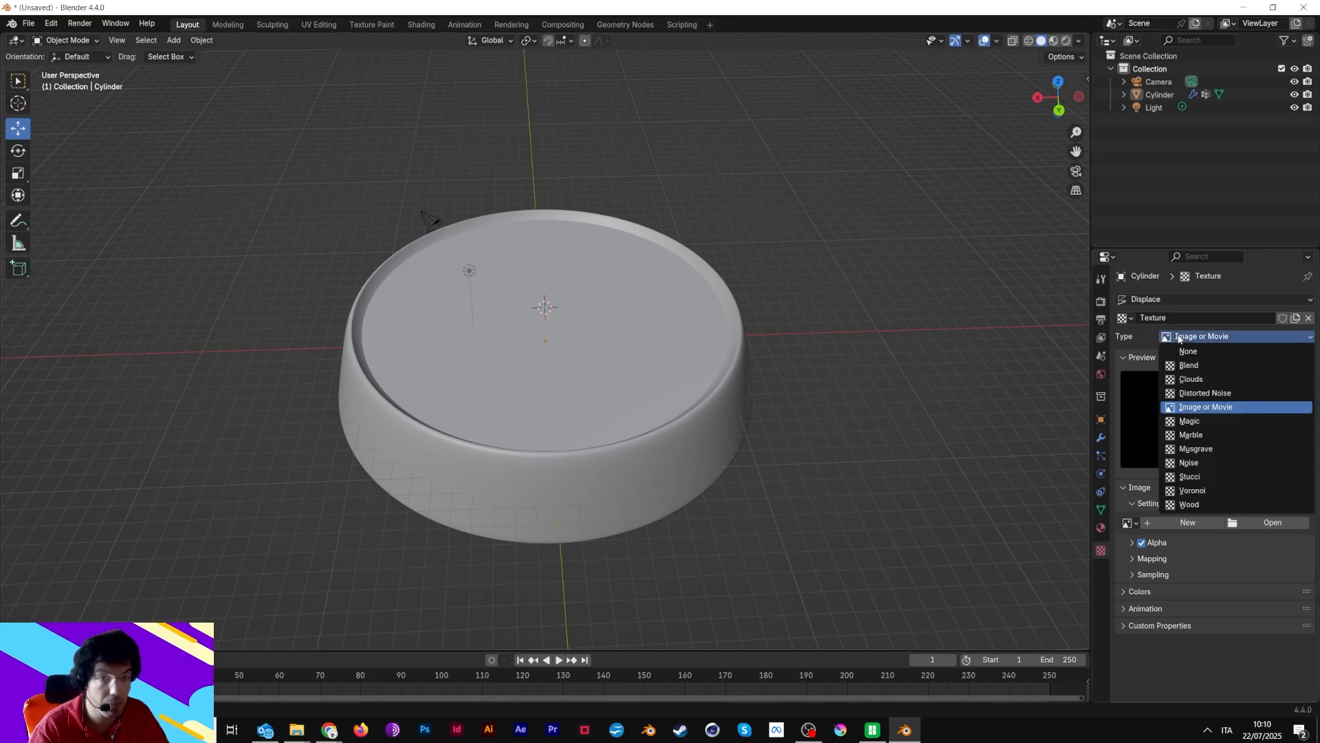
pyautogui.click(1187, 384)
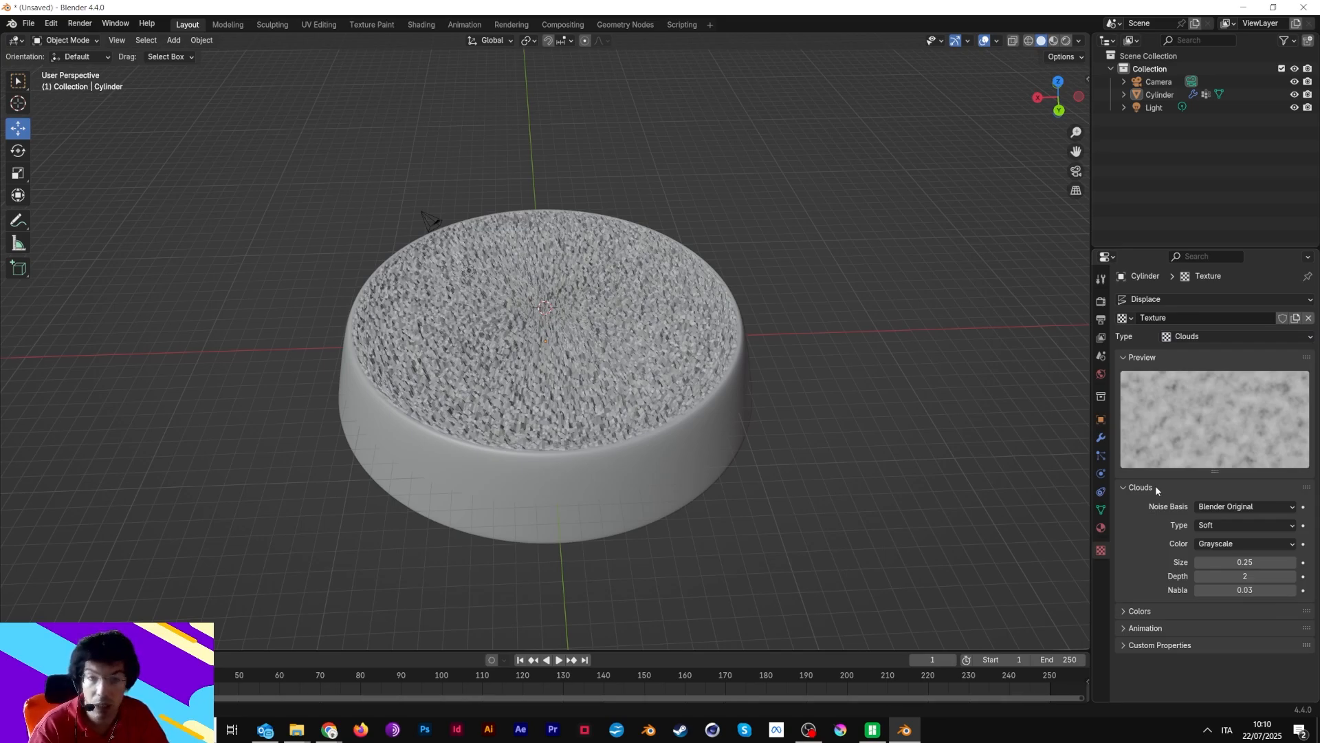
pyautogui.moveTo(1246, 563)
pyautogui.mouseDown()
pyautogui.moveTo(1303, 562)
pyautogui.moveTo(1247, 568)
pyautogui.mouseUp()
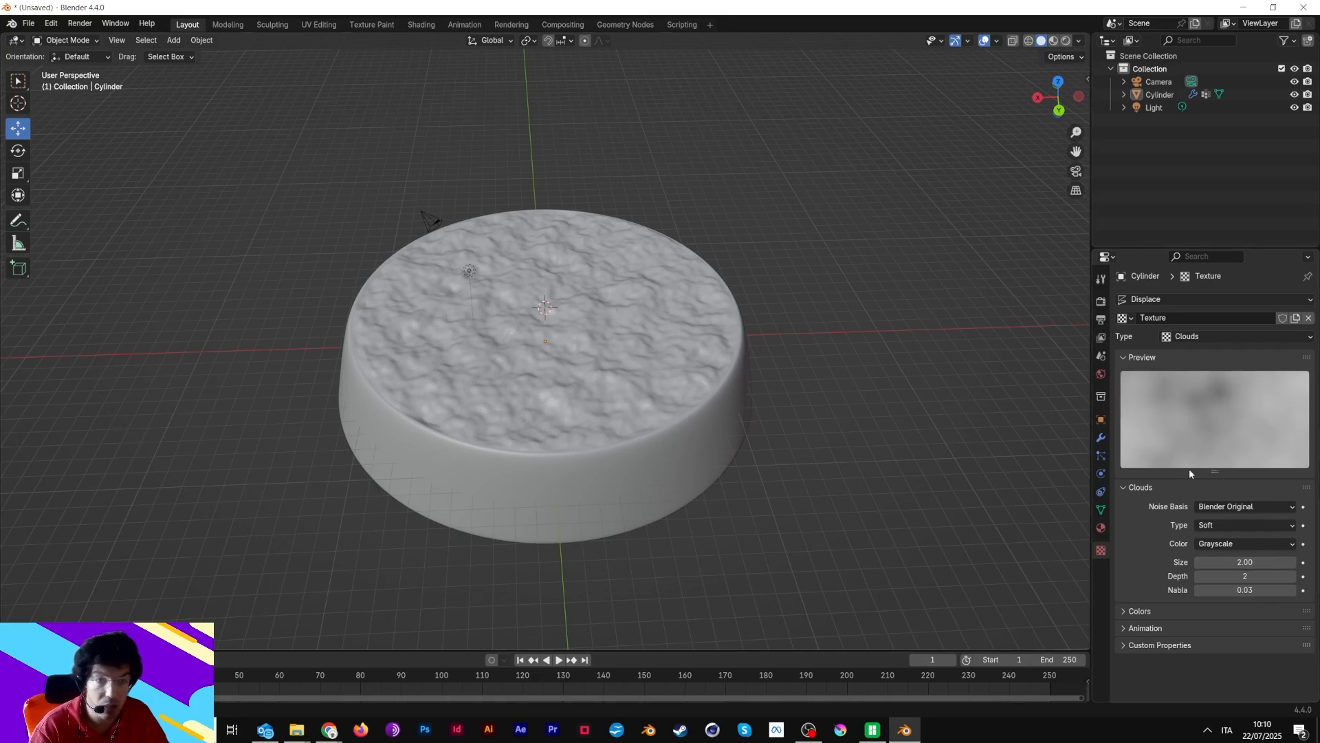
pyautogui.click(1246, 562)
pyautogui.write('5')
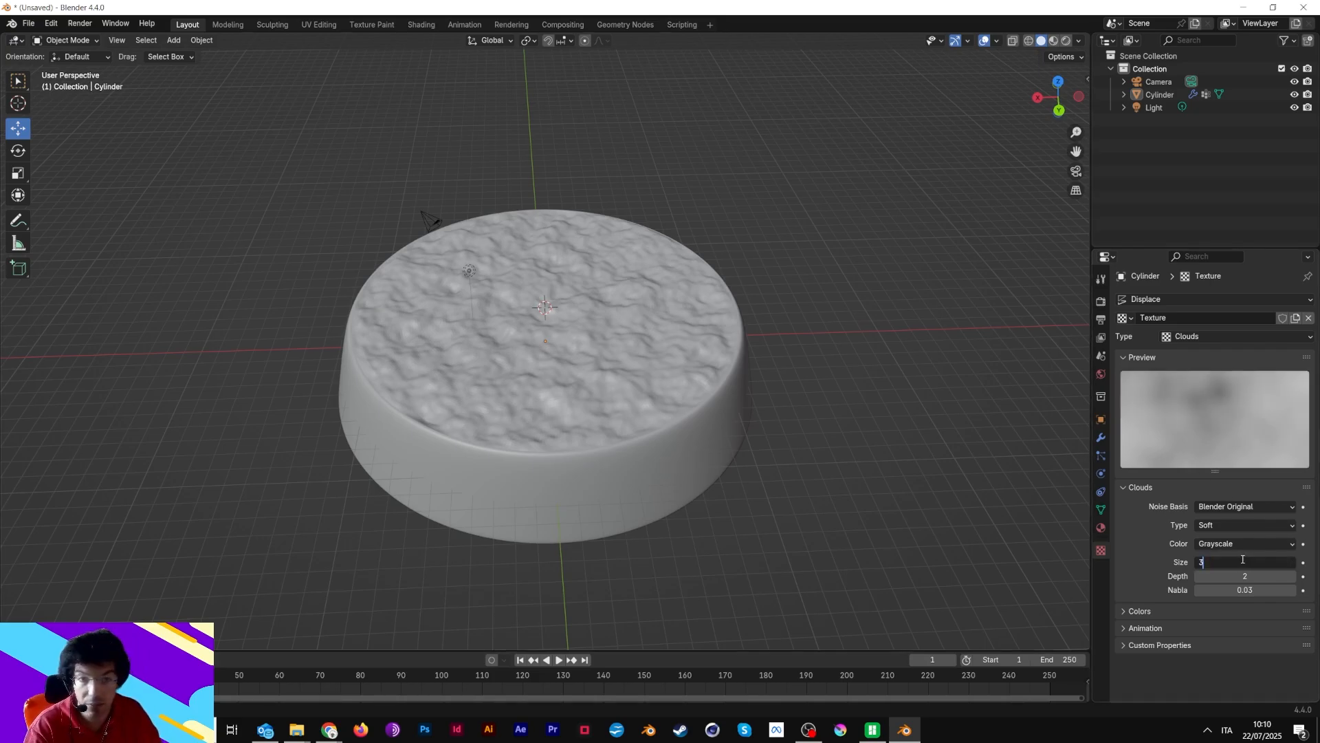
pyautogui.press('Return')
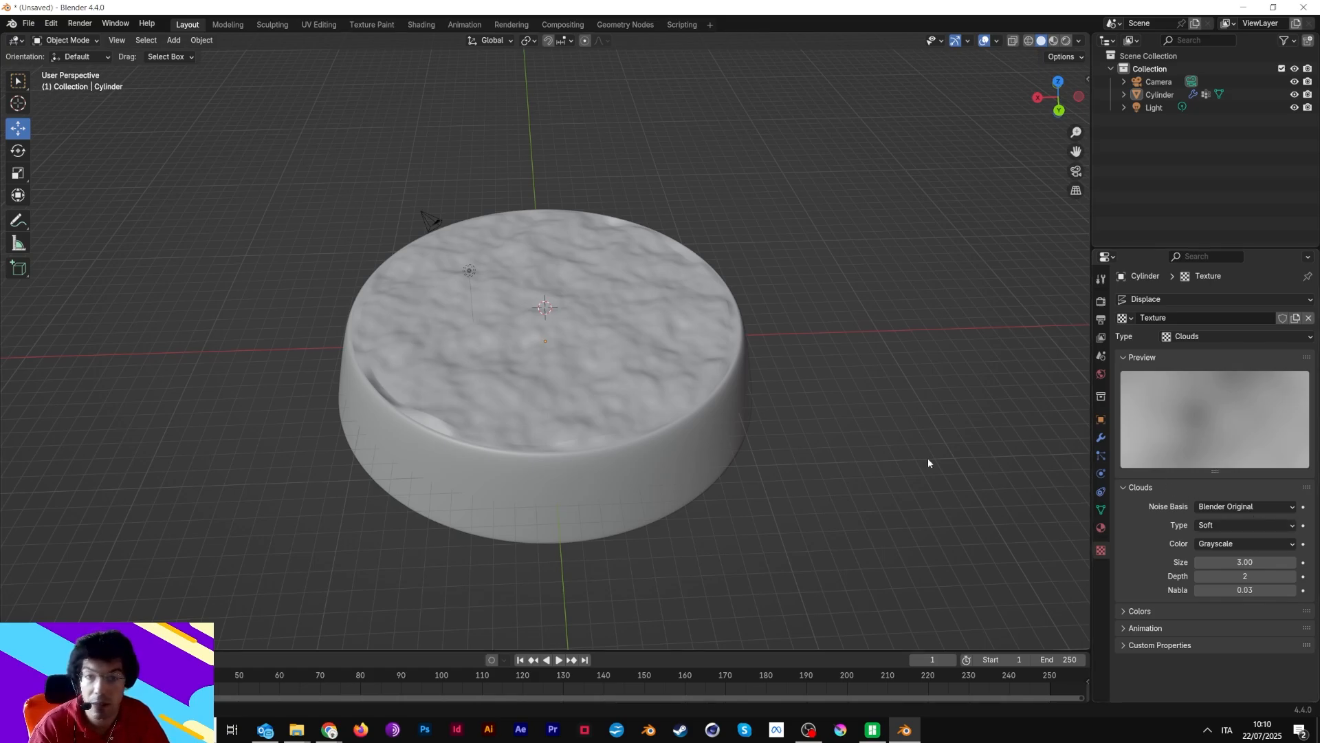
# Set the Clouds texture's noise basis to Voronoi Crackle and increase its size to 3.38
pyautogui.moveTo(757, 456); pyautogui.dragTo(746, 424, button='middle')
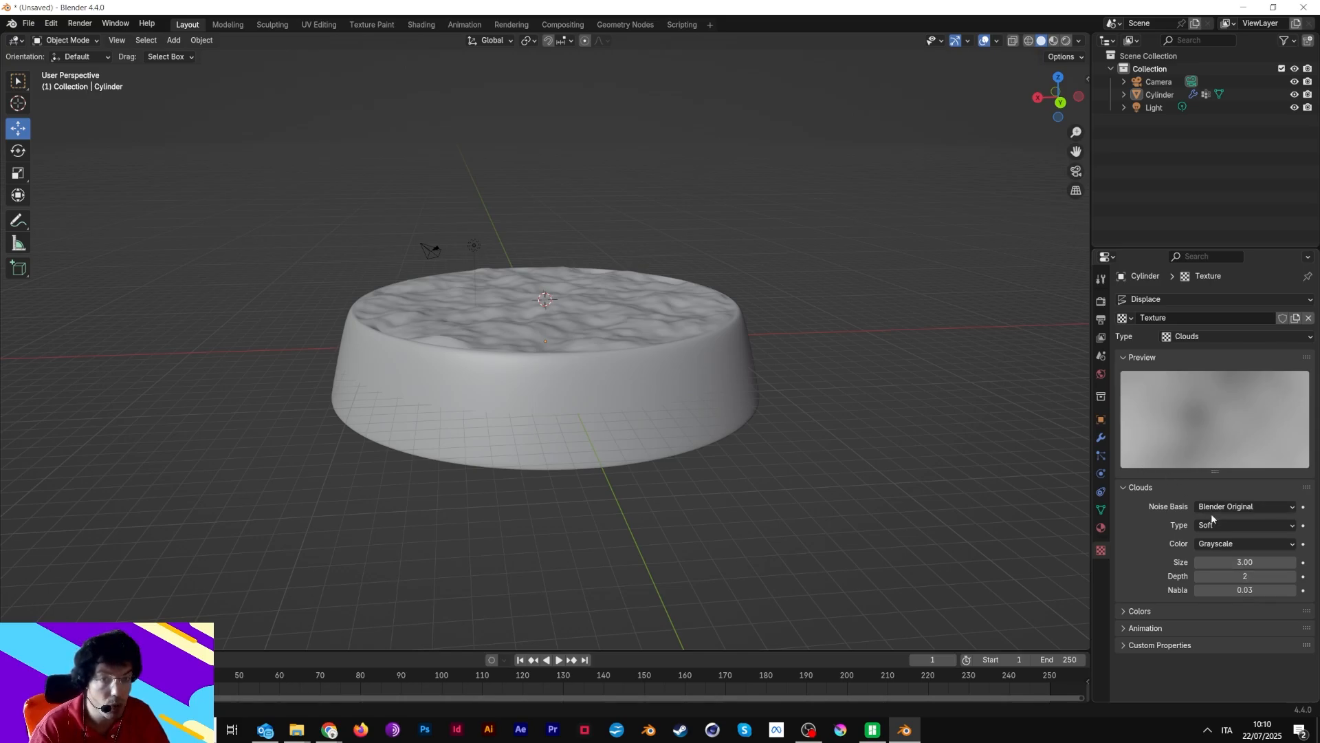
pyautogui.moveTo(601, 286); pyautogui.dragTo(645, 333, button='middle')
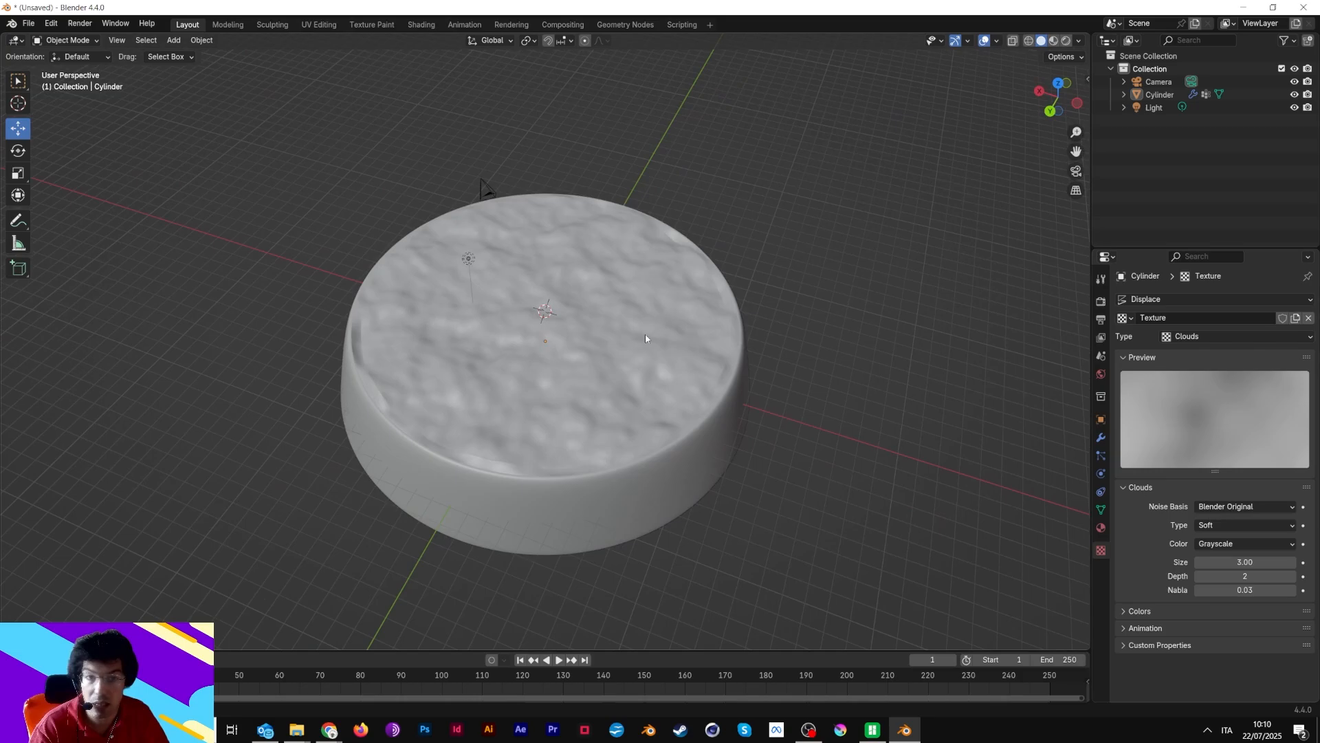
pyautogui.click(1226, 509)
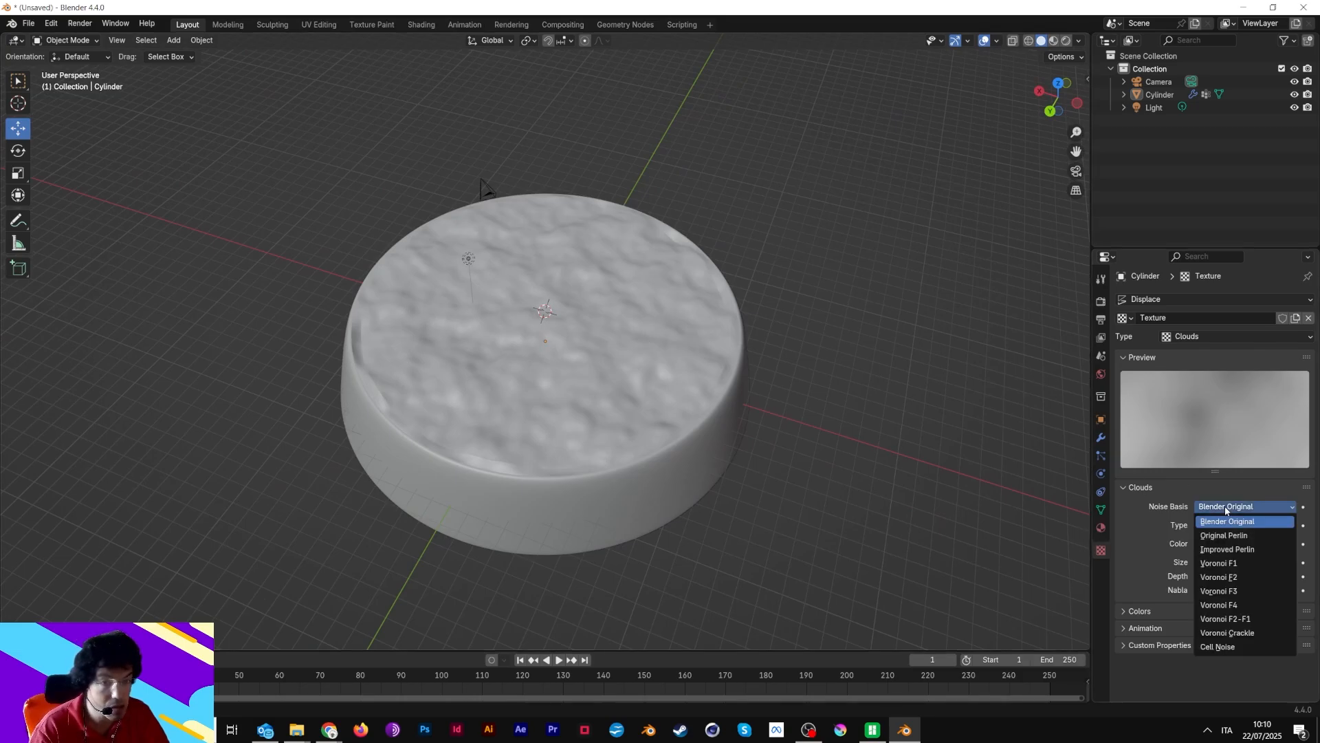
pyautogui.click(1247, 634)
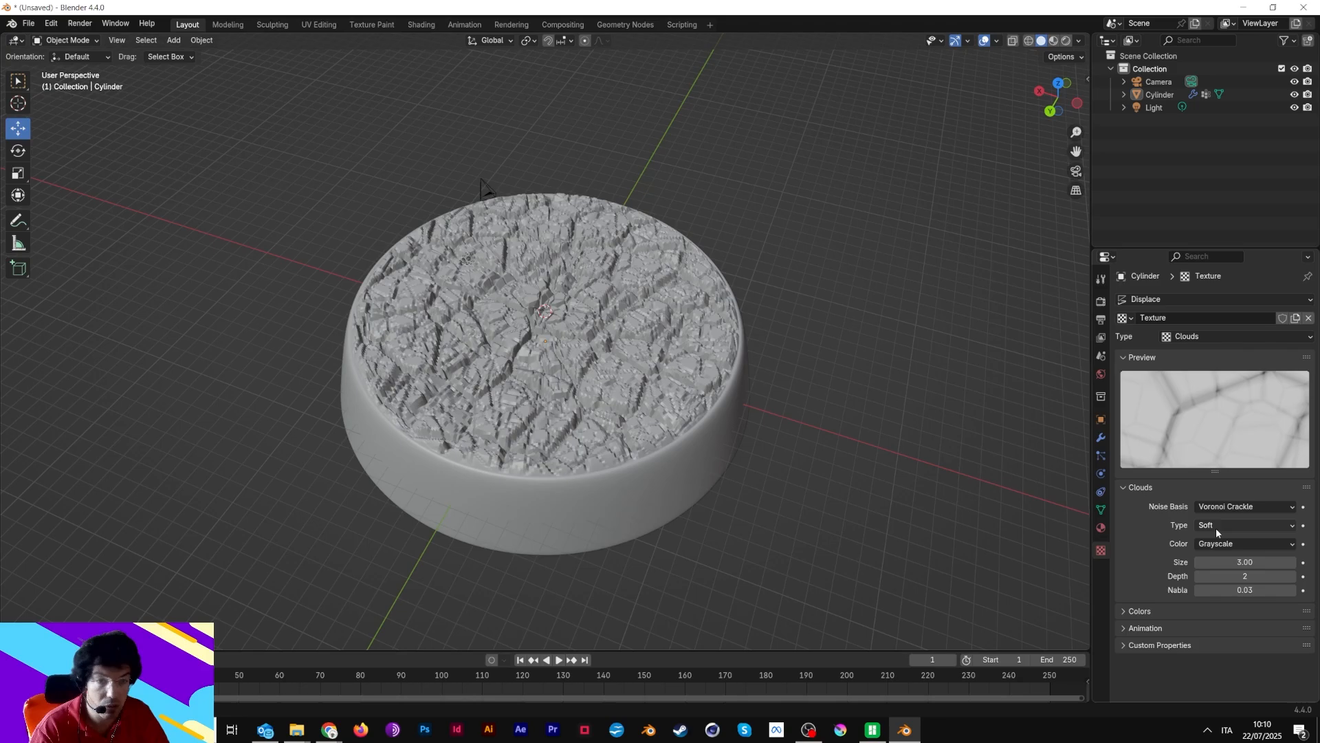
pyautogui.moveTo(1238, 561)
pyautogui.mouseDown()
pyautogui.moveTo(1210, 562)
pyautogui.moveTo(1245, 562)
pyautogui.mouseUp()
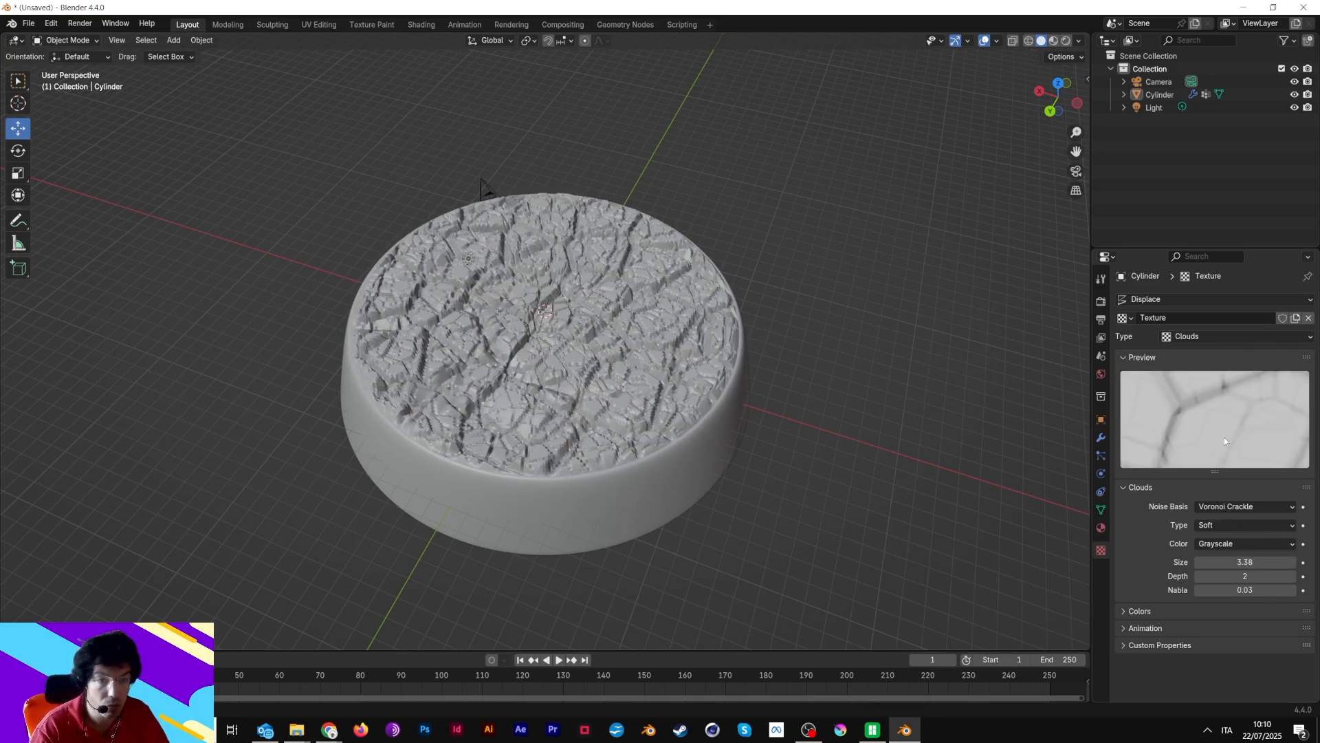
# Try UV texture coordinates on the Displace modifier, then restore Local coordinates
pyautogui.click(1102, 473)
pyautogui.click(1101, 454)
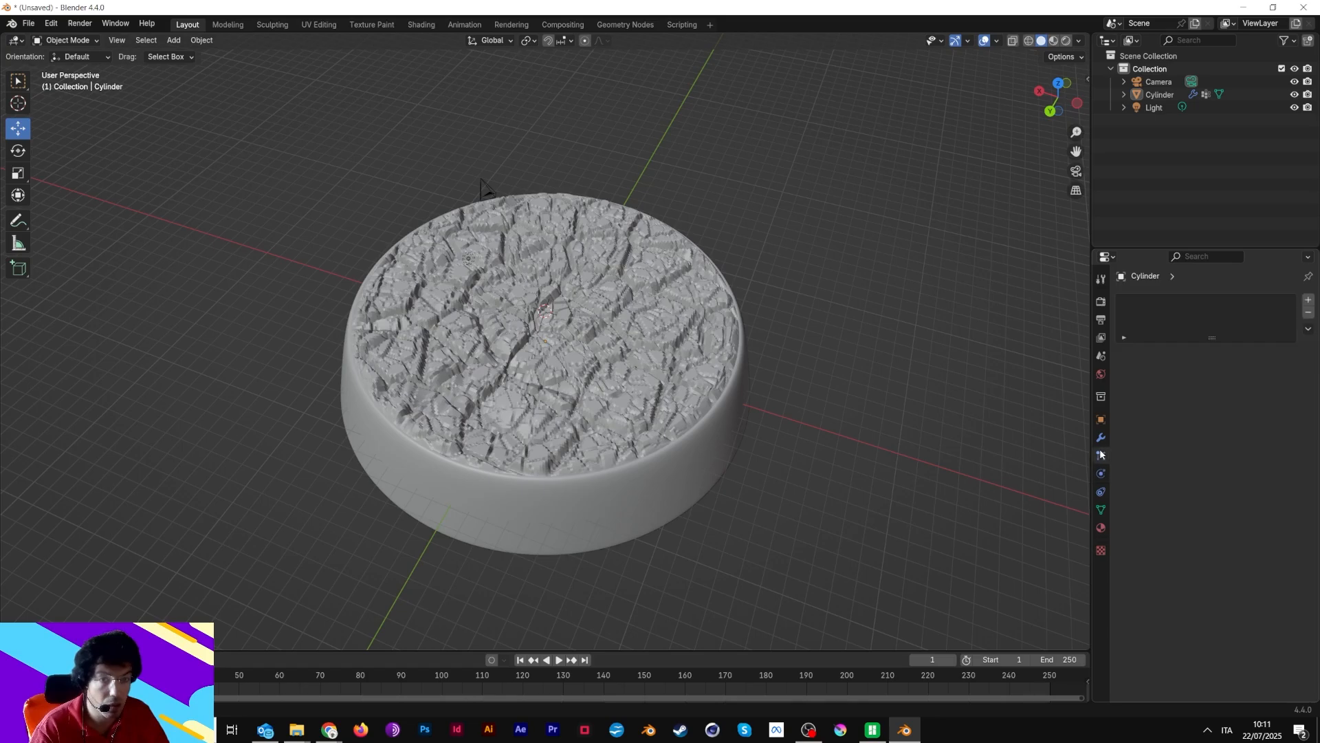
pyautogui.click(1102, 438)
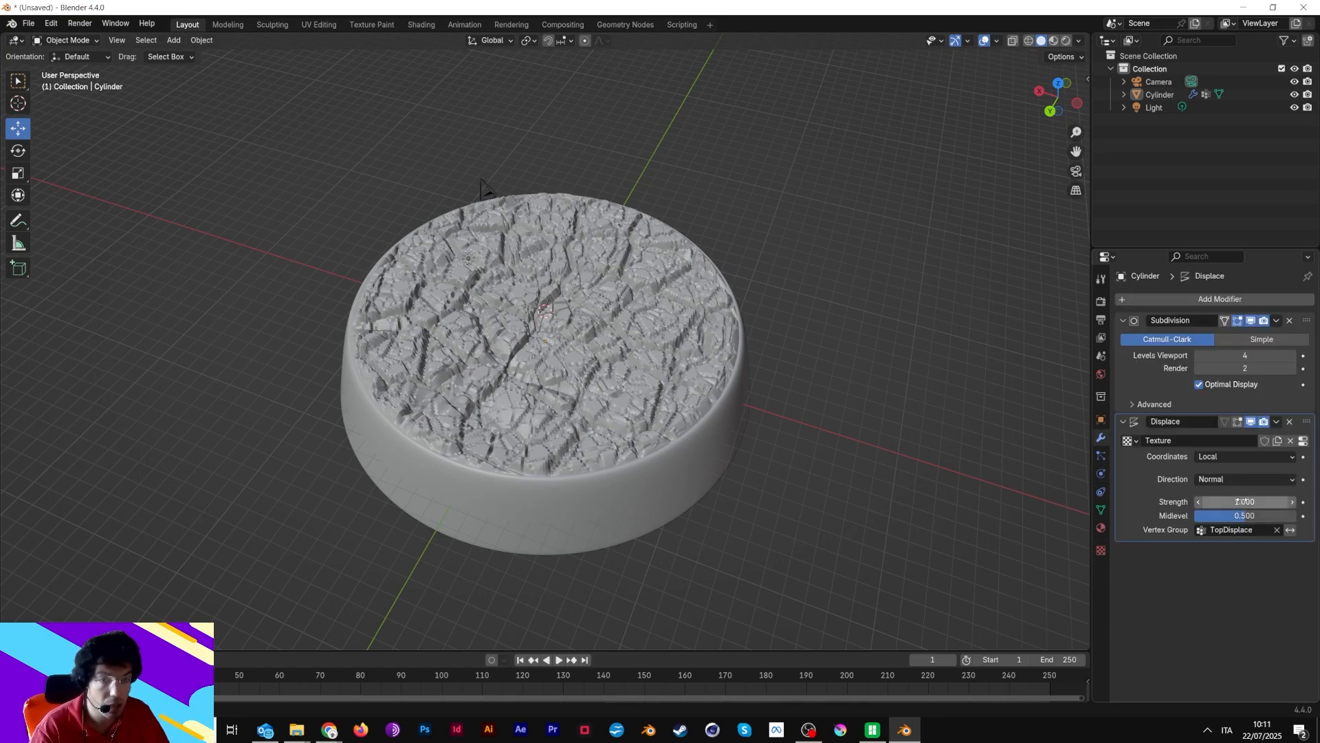
pyautogui.click(1227, 455)
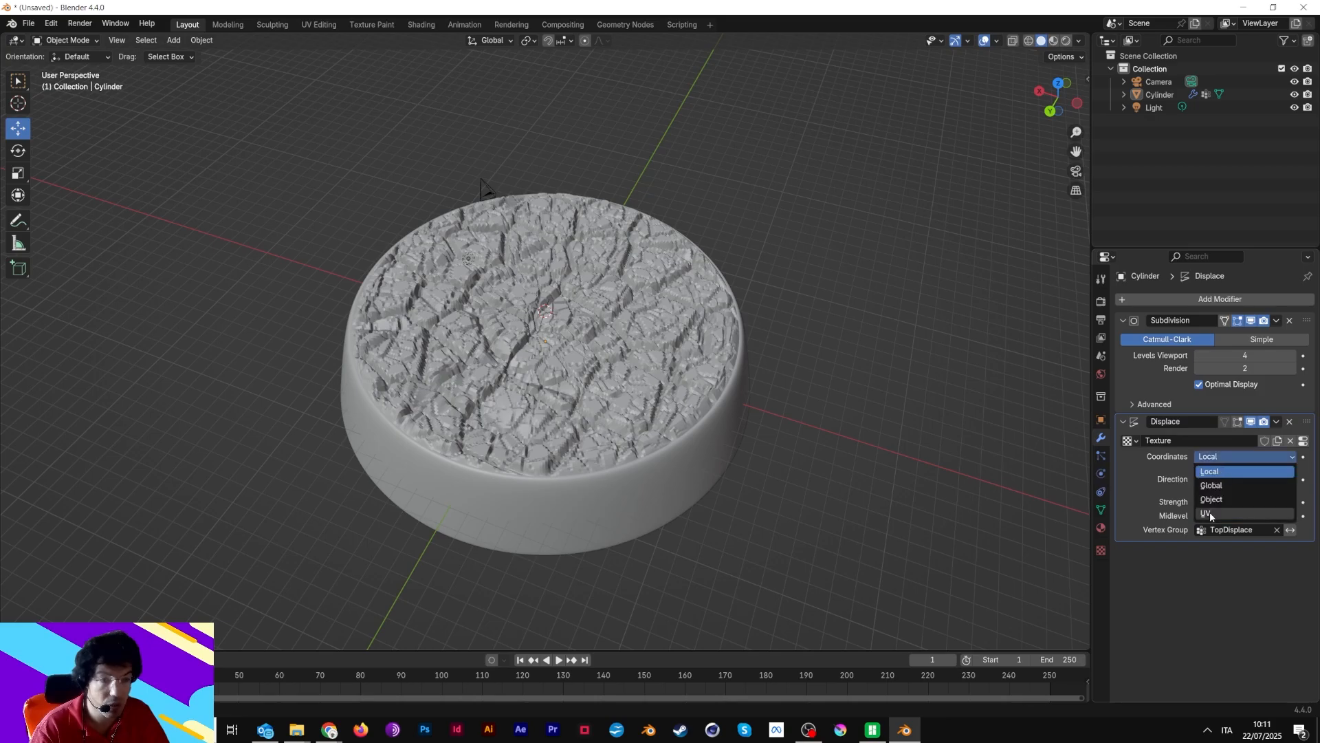
pyautogui.click(1209, 515)
pyautogui.click(1220, 456)
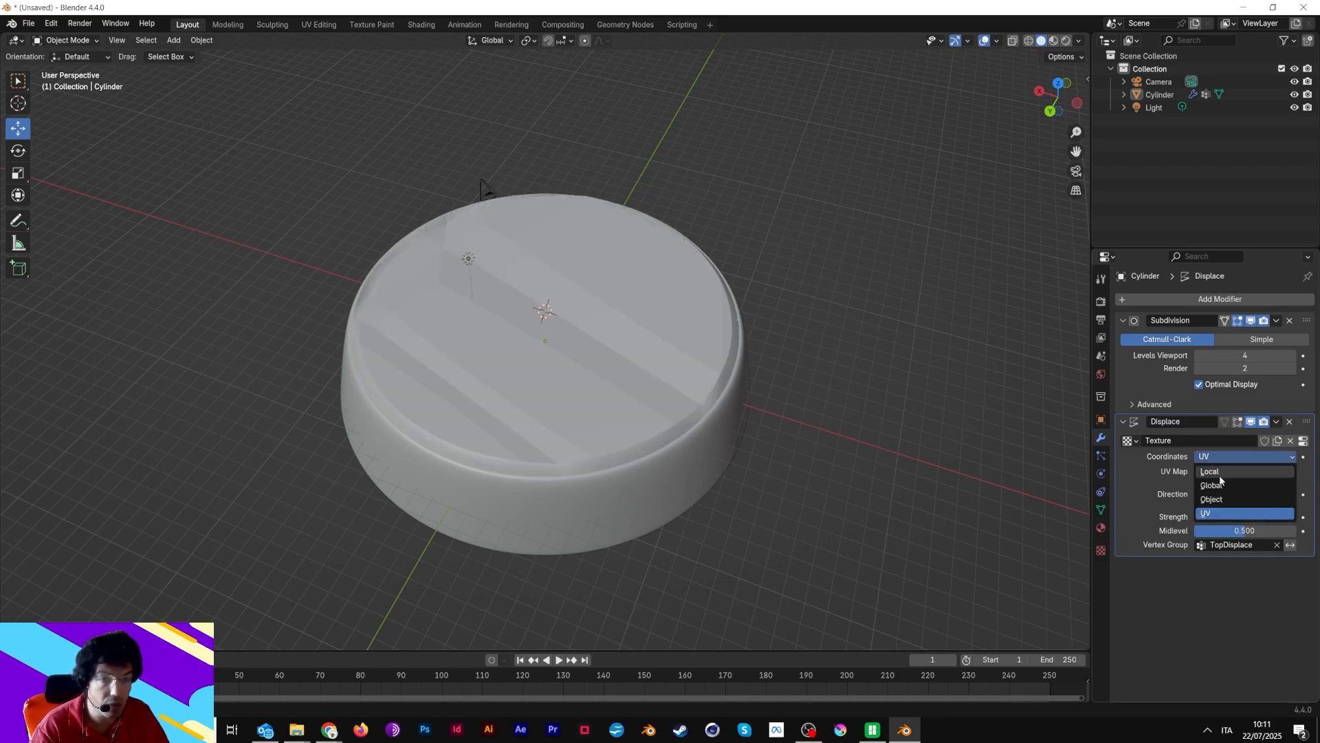
pyautogui.click(1220, 480)
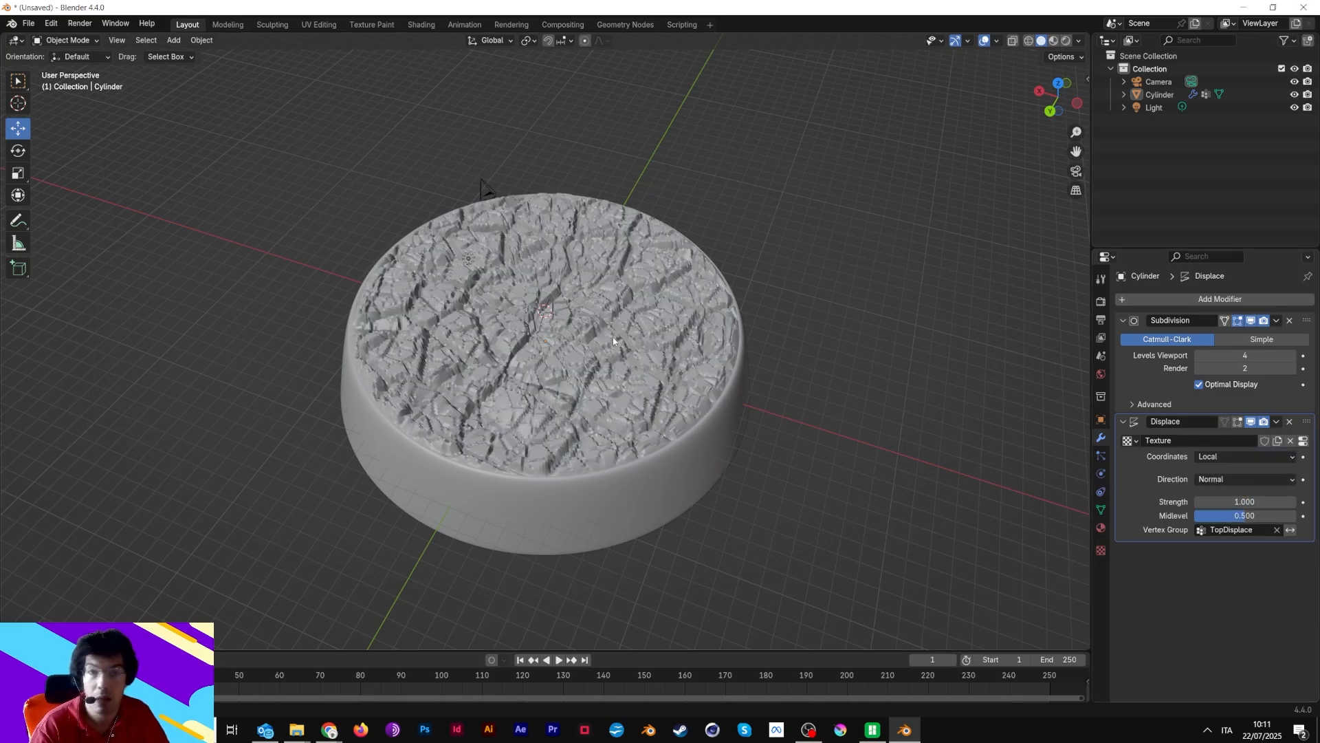
# In the UV Editing workspace, select the TopDisplace vertex group and unwrap its faces with Unwrap Angle Based
pyautogui.click(318, 24)
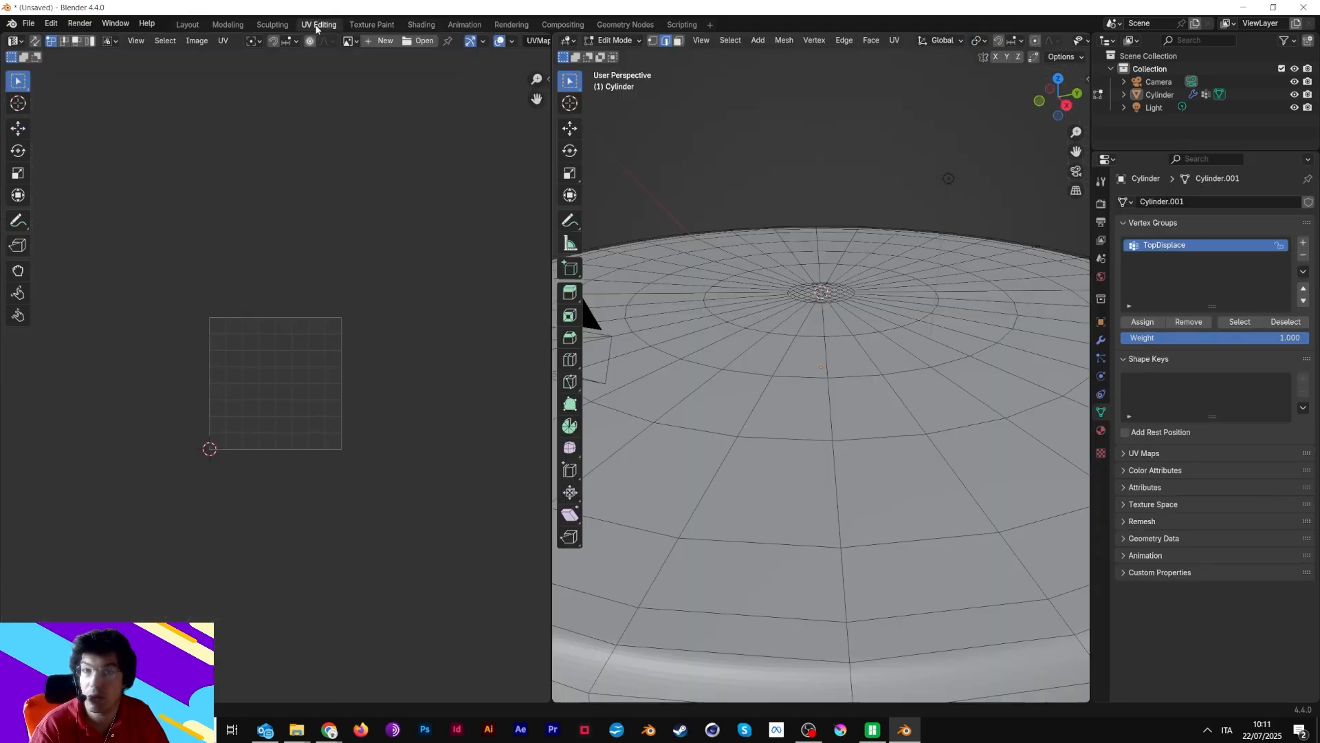
pyautogui.scroll(-3, 344, 254)
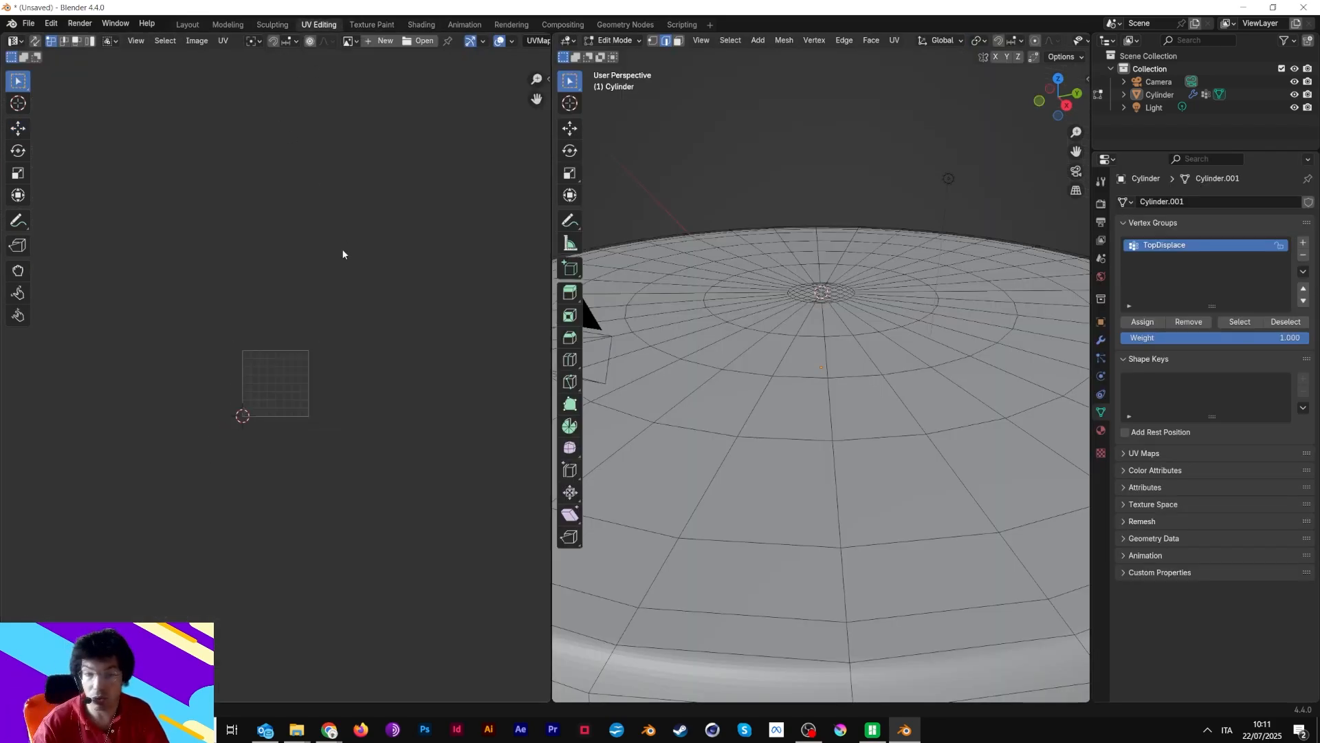
pyautogui.scroll(-4, 796, 261)
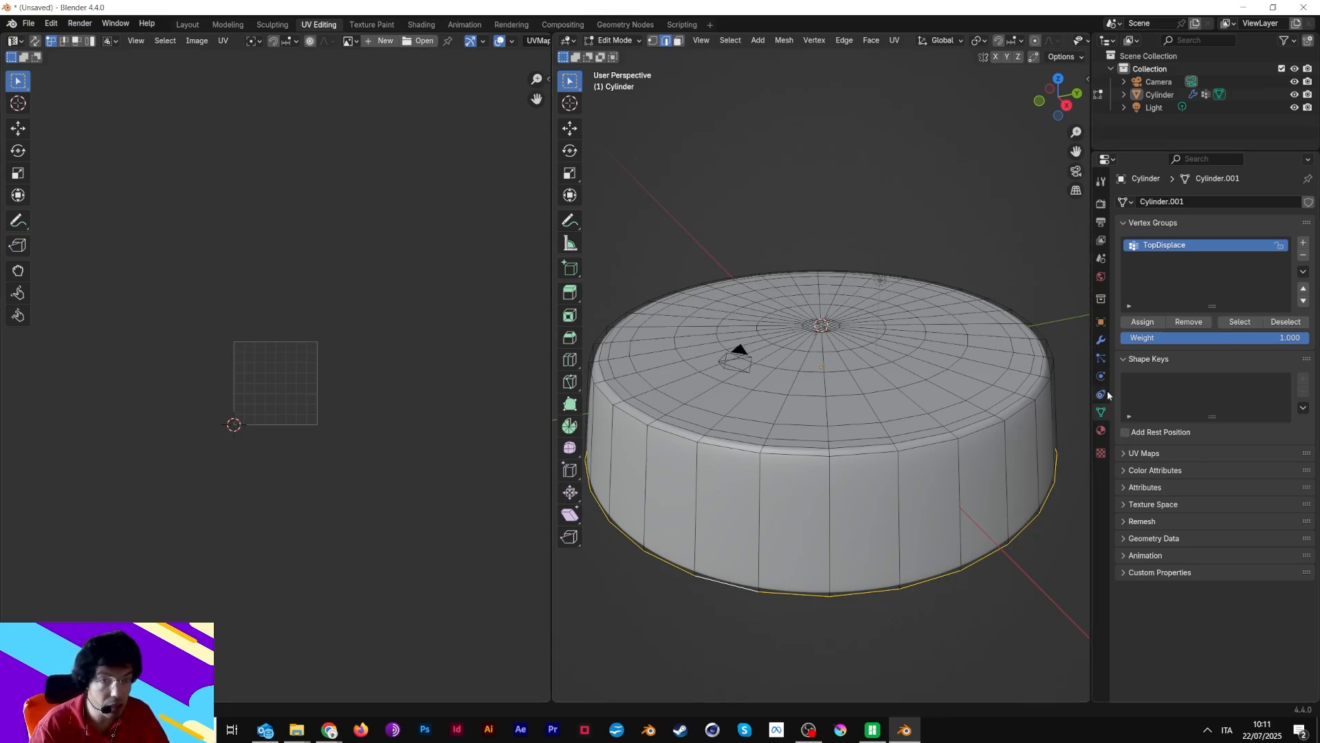
pyautogui.click(1240, 322)
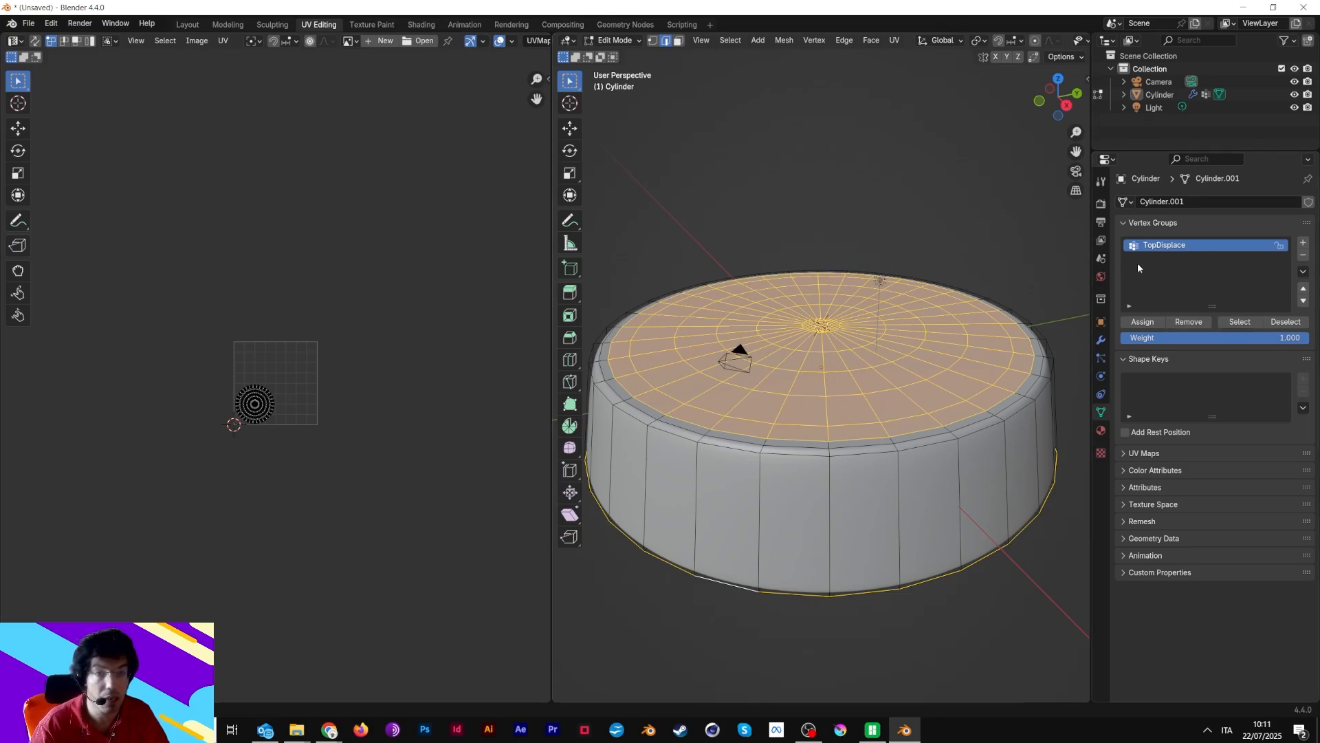
pyautogui.click(894, 39)
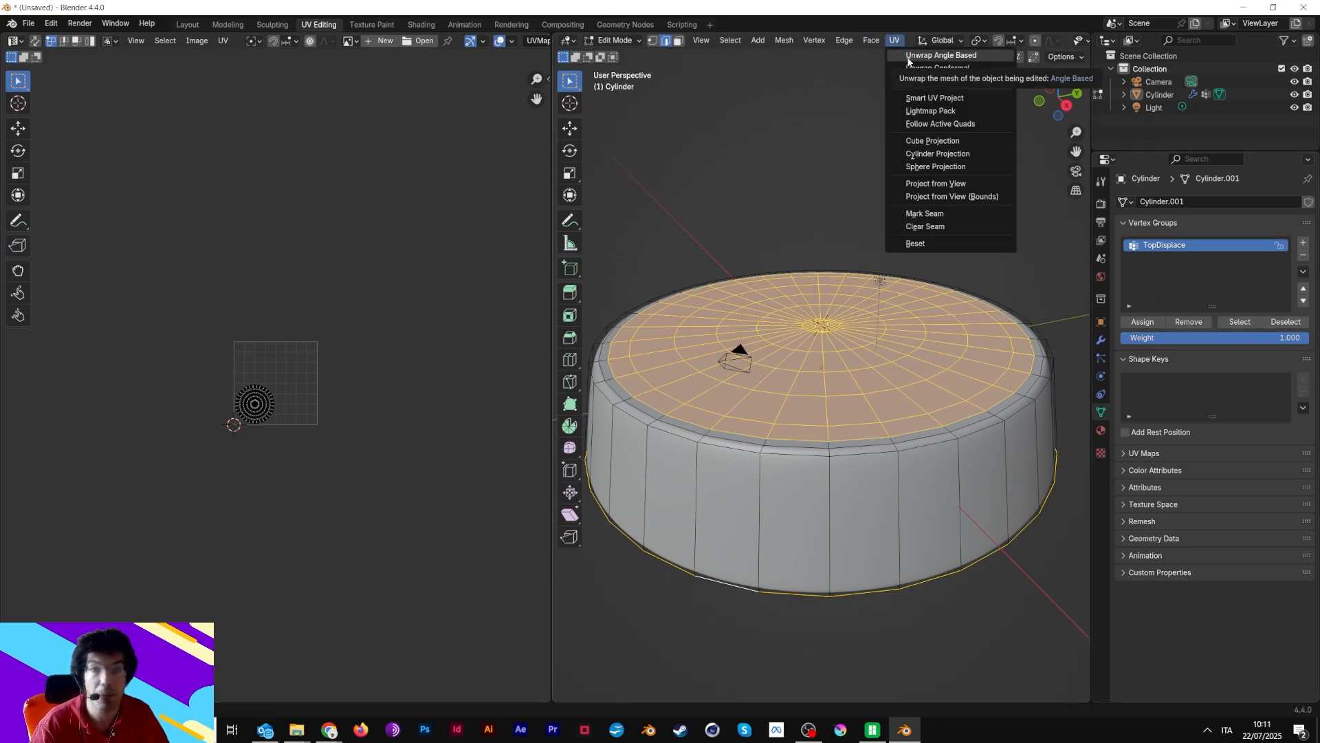
pyautogui.click(908, 56)
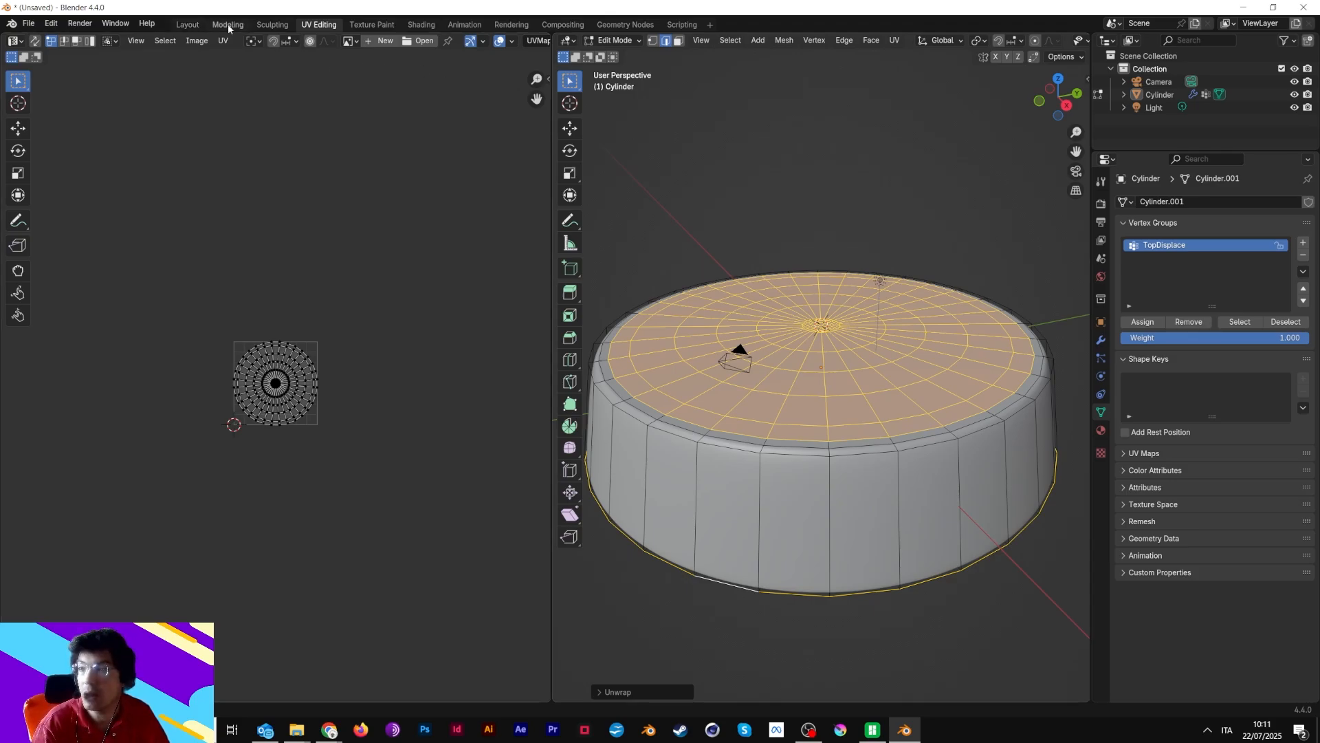
# Back in the Layout workspace, set the Displace modifier's coordinates to UV and assign UVMap as its UV map
pyautogui.click(187, 25)
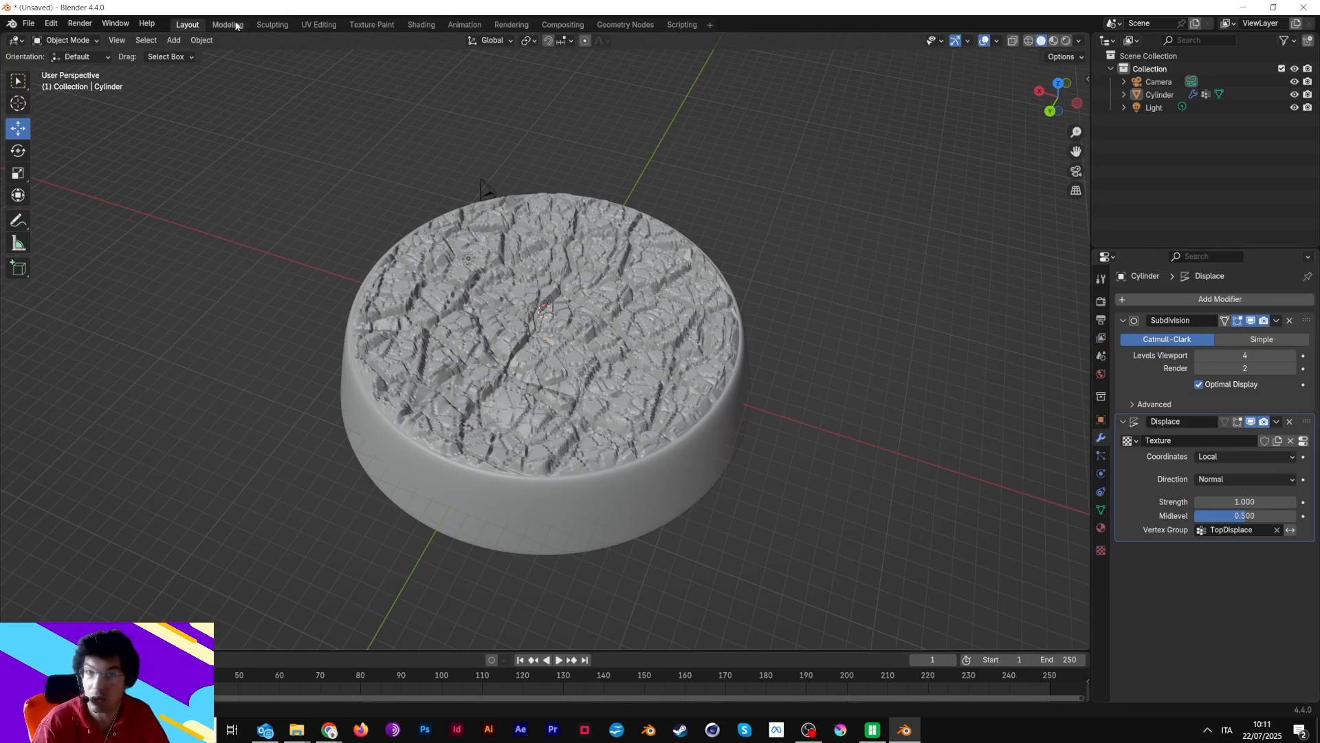
pyautogui.click(1216, 458)
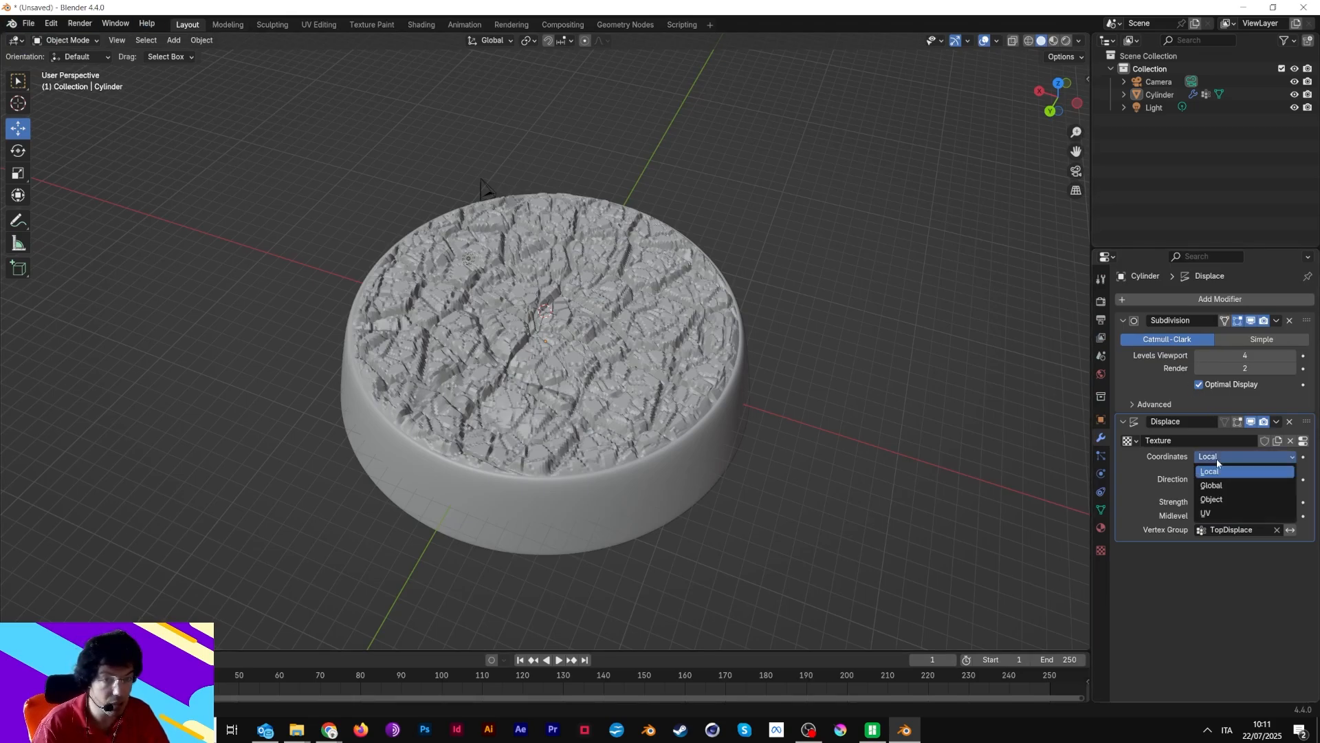
pyautogui.click(1221, 513)
pyautogui.click(1248, 473)
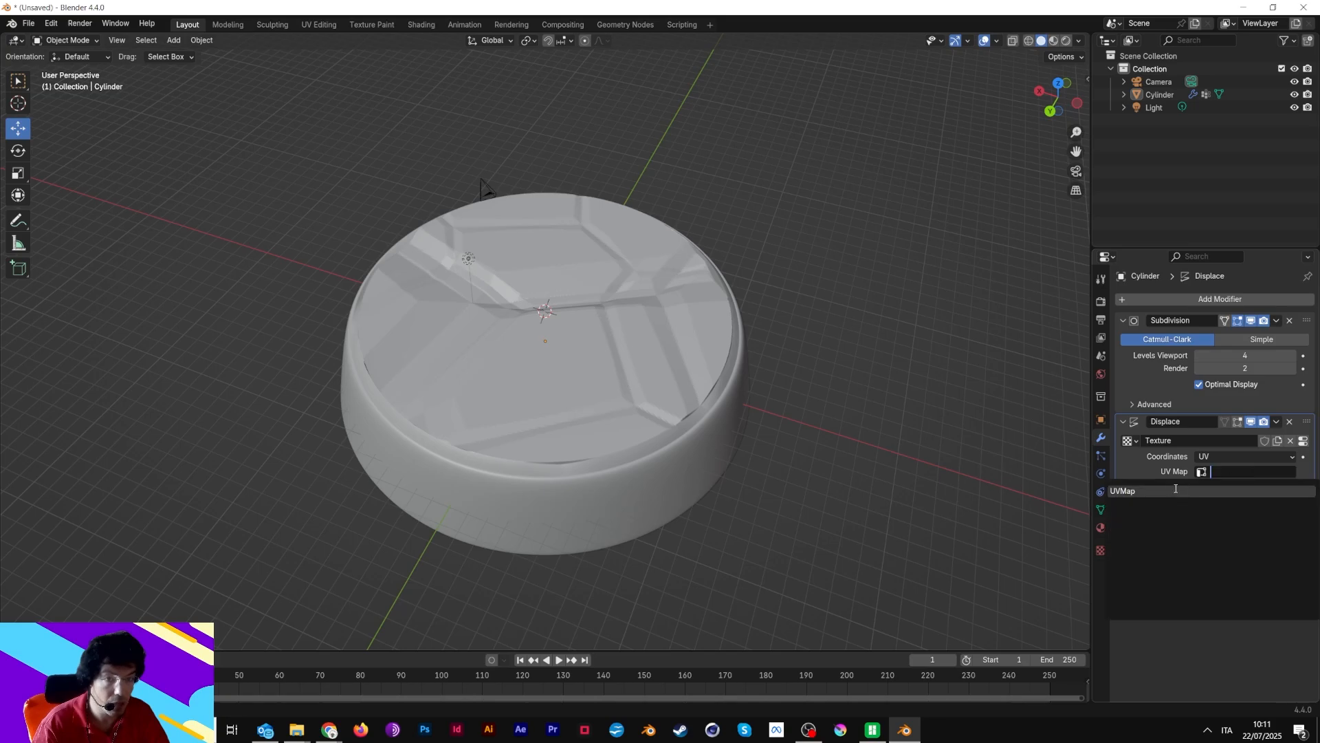
pyautogui.click(1212, 490)
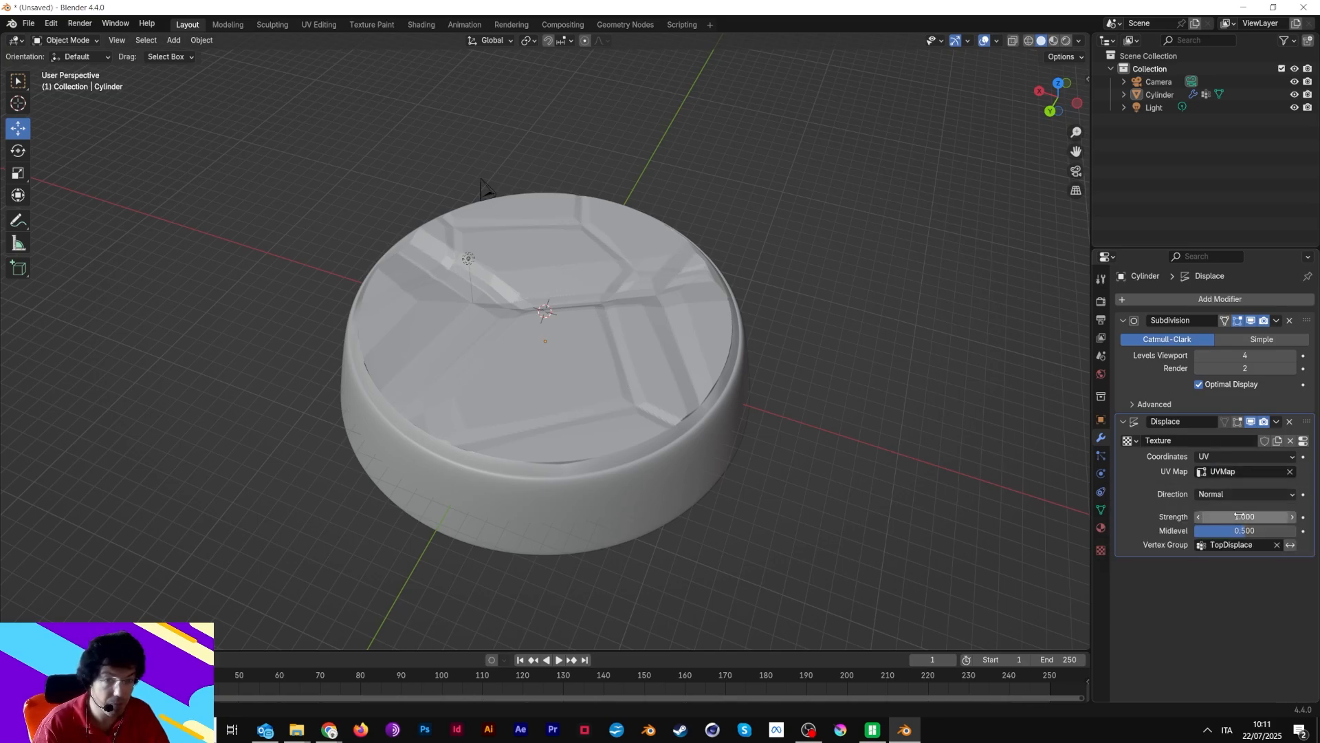
# Reduce the Clouds texture size to 1.15 and set the Displace modifier's midlevel to 0.375
pyautogui.click(1101, 550)
pyautogui.moveTo(1245, 562); pyautogui.dragTo(1117, 562)
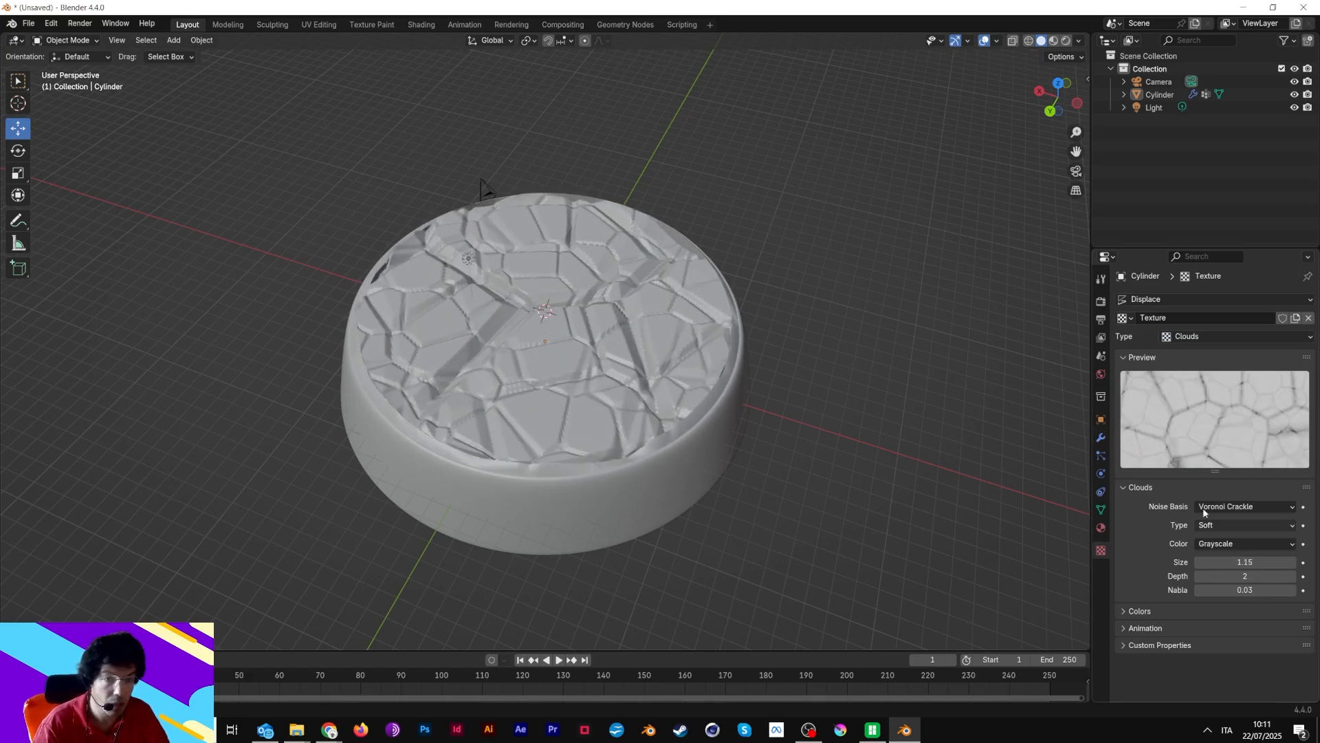
pyautogui.click(1101, 438)
pyautogui.moveTo(1272, 530)
pyautogui.mouseDown()
pyautogui.moveTo(1231, 530)
pyautogui.moveTo(1253, 530)
pyautogui.mouseUp()
pyautogui.moveTo(743, 392); pyautogui.dragTo(742, 324, button='middle')
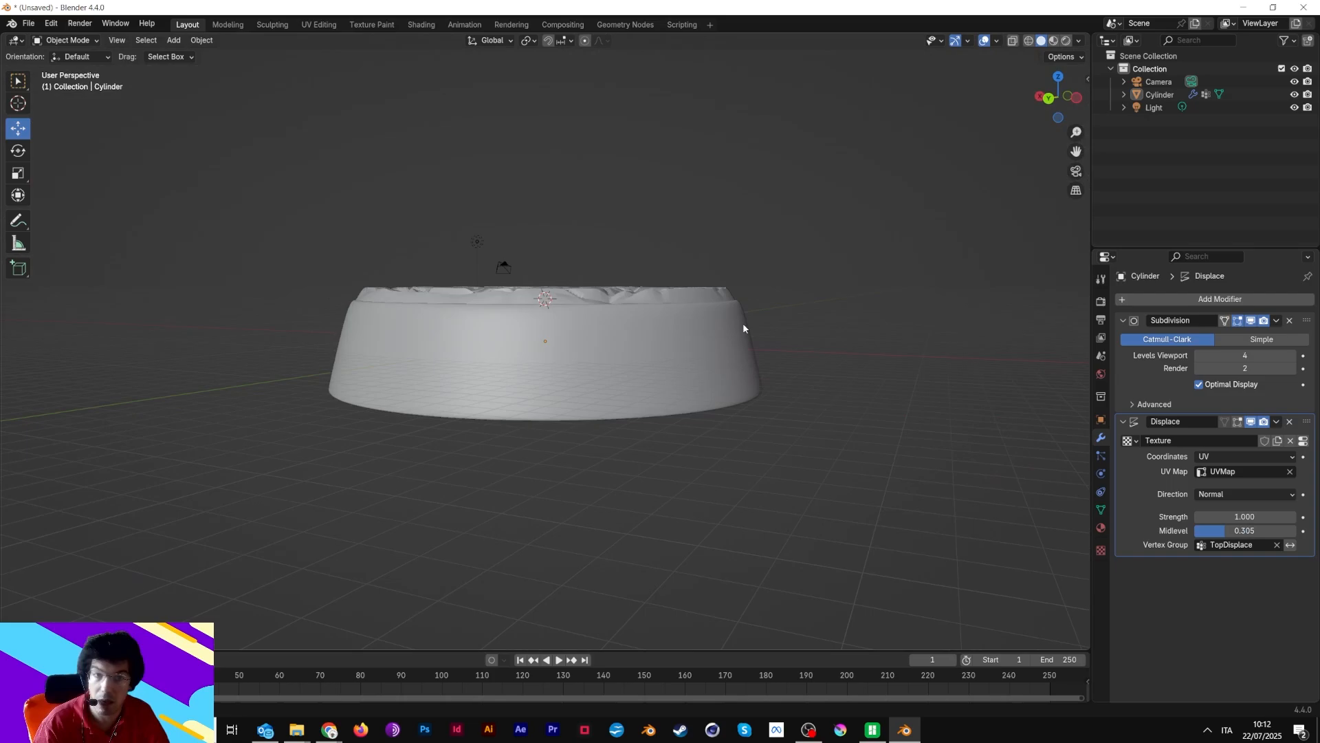
pyautogui.moveTo(1225, 530)
pyautogui.mouseDown()
pyautogui.moveTo(1254, 530)
pyautogui.moveTo(1232, 531)
pyautogui.mouseUp()
pyautogui.moveTo(931, 383); pyautogui.dragTo(940, 403, button='middle')
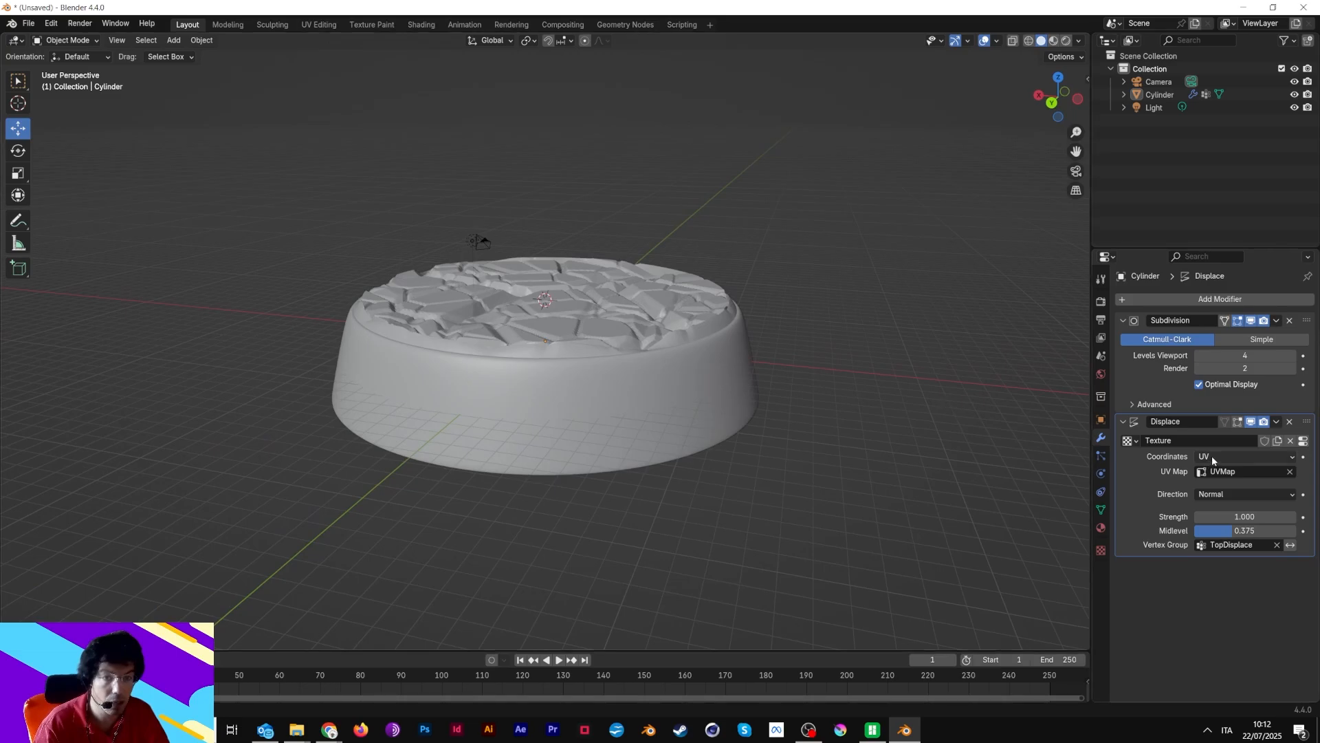
pyautogui.click(1101, 551)
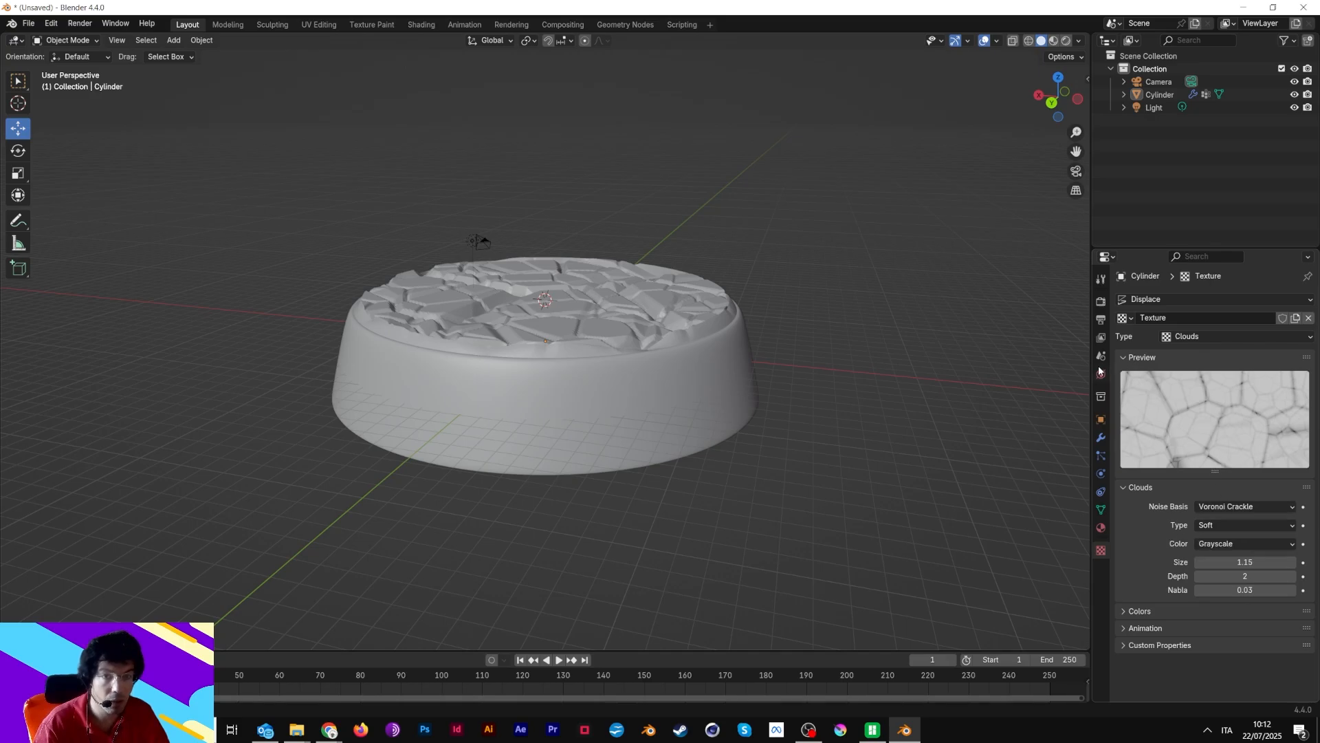
pyautogui.click(1102, 304)
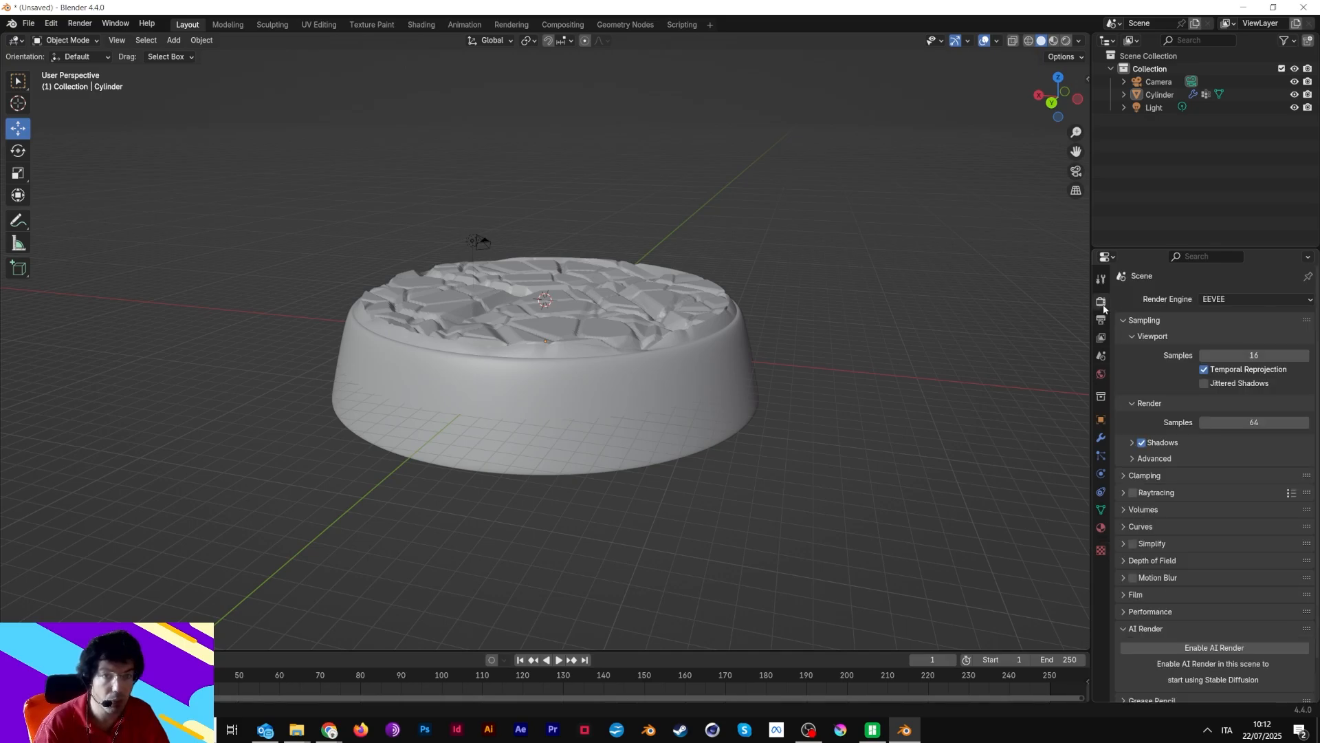
pyautogui.click(1228, 297)
pyautogui.click(1101, 437)
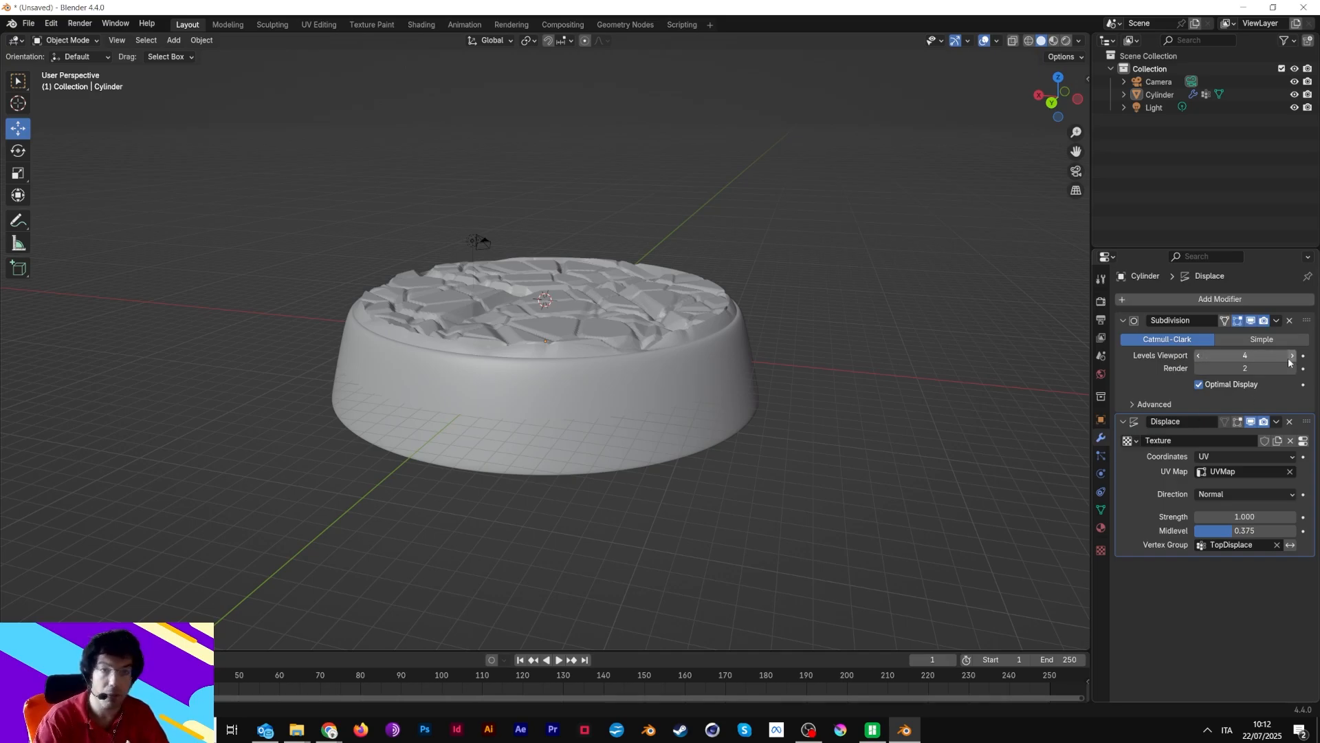
# Raise the Subdivision modifier's viewport levels to 6 and check the stone surface detail from several angles
pyautogui.click(1292, 357)
pyautogui.moveTo(913, 339); pyautogui.dragTo(881, 352, button='middle')
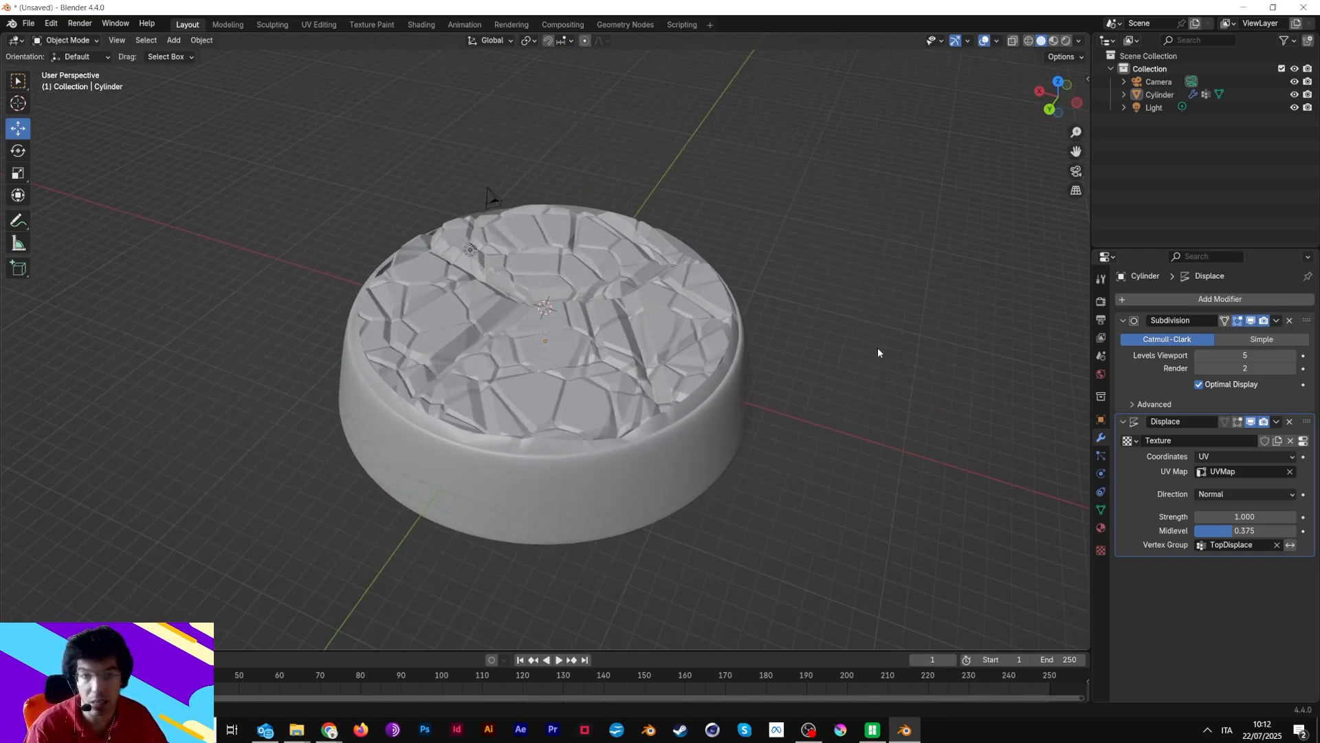
pyautogui.moveTo(810, 389); pyautogui.dragTo(853, 377, button='middle')
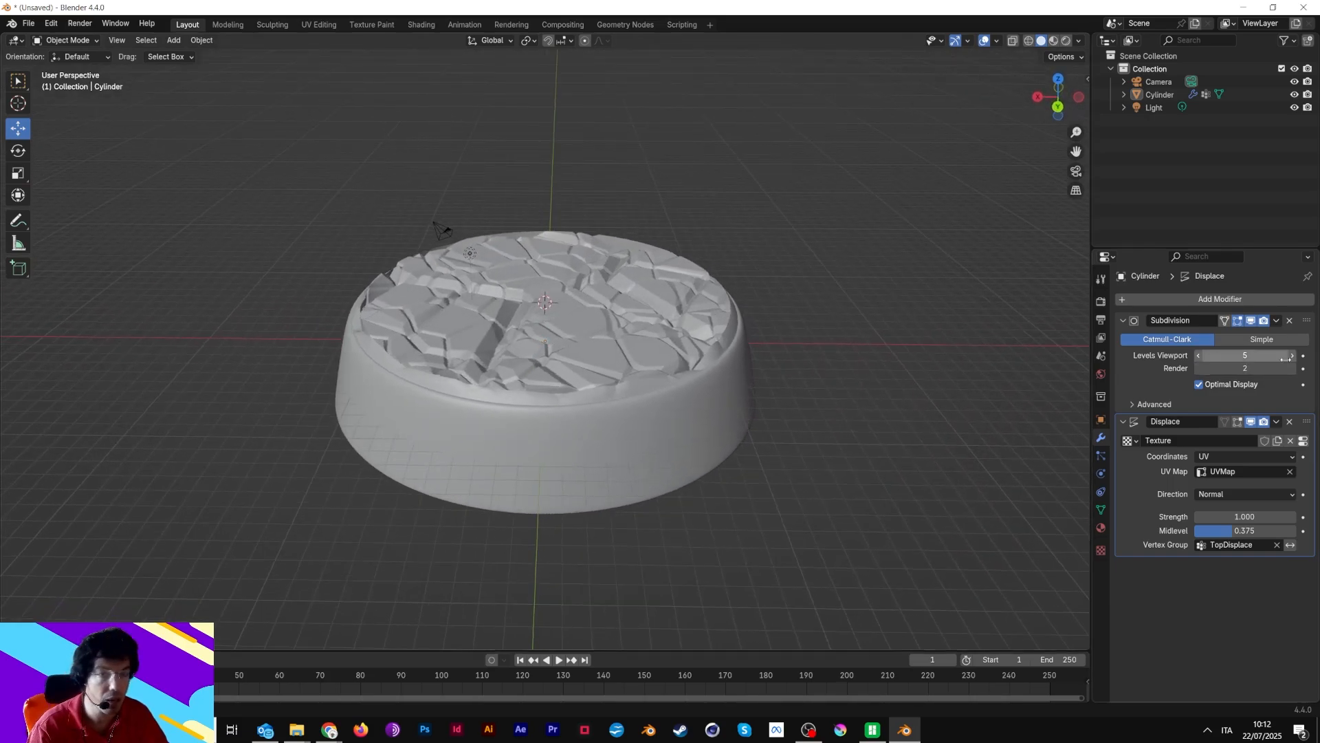
pyautogui.click(1291, 356)
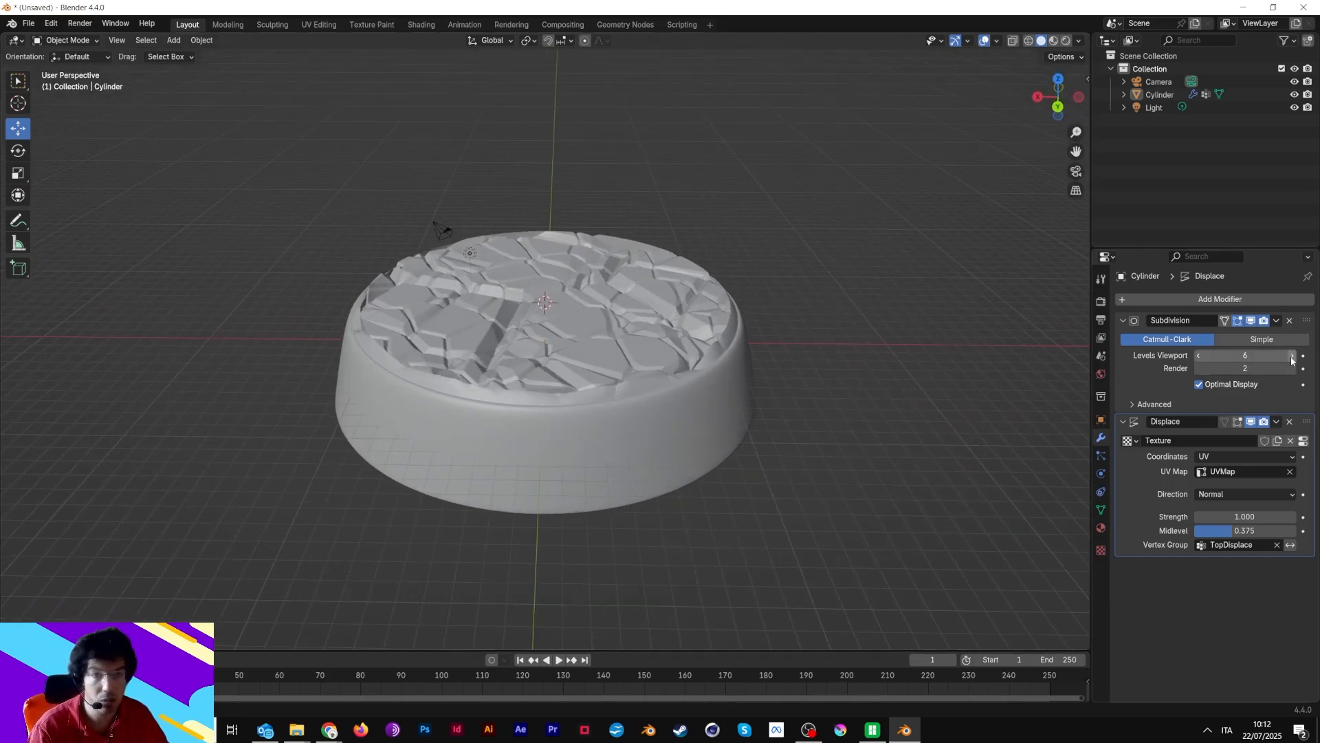
pyautogui.moveTo(828, 340); pyautogui.dragTo(901, 330, button='middle')
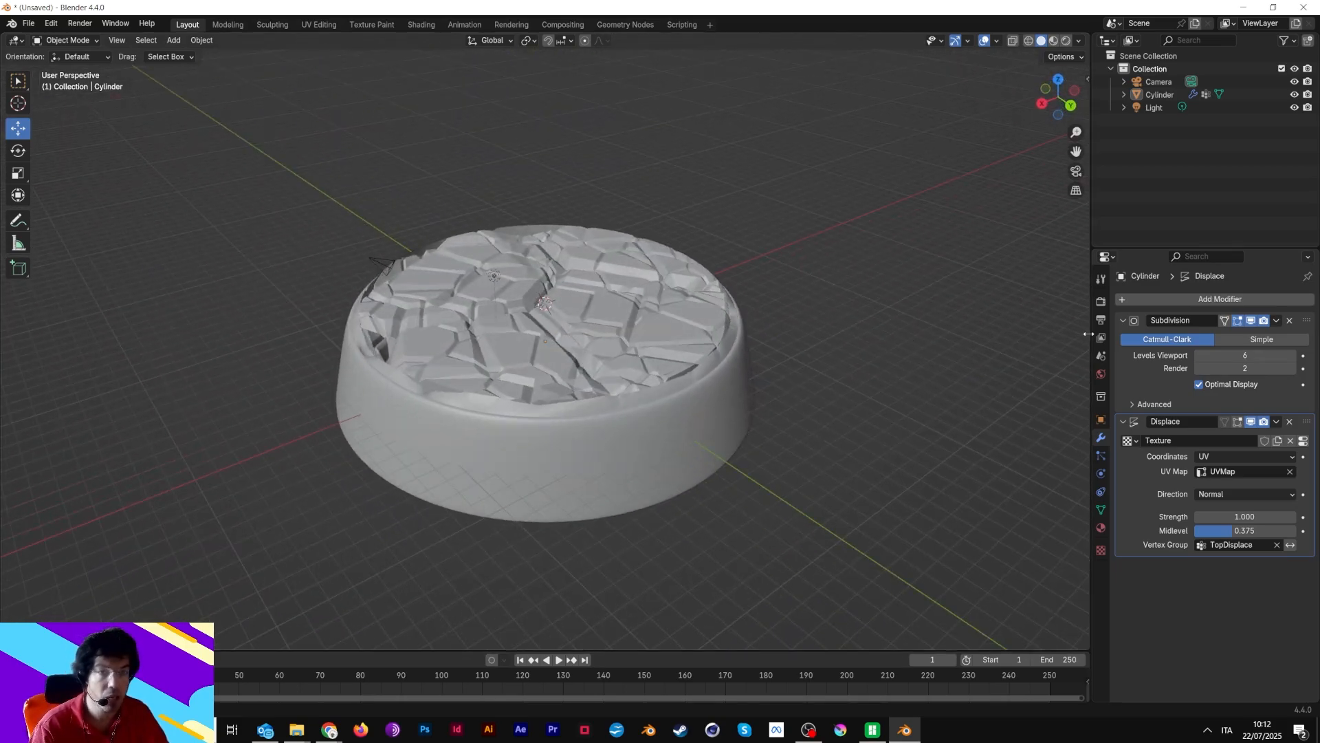
pyautogui.scroll(-4, 530, 356)
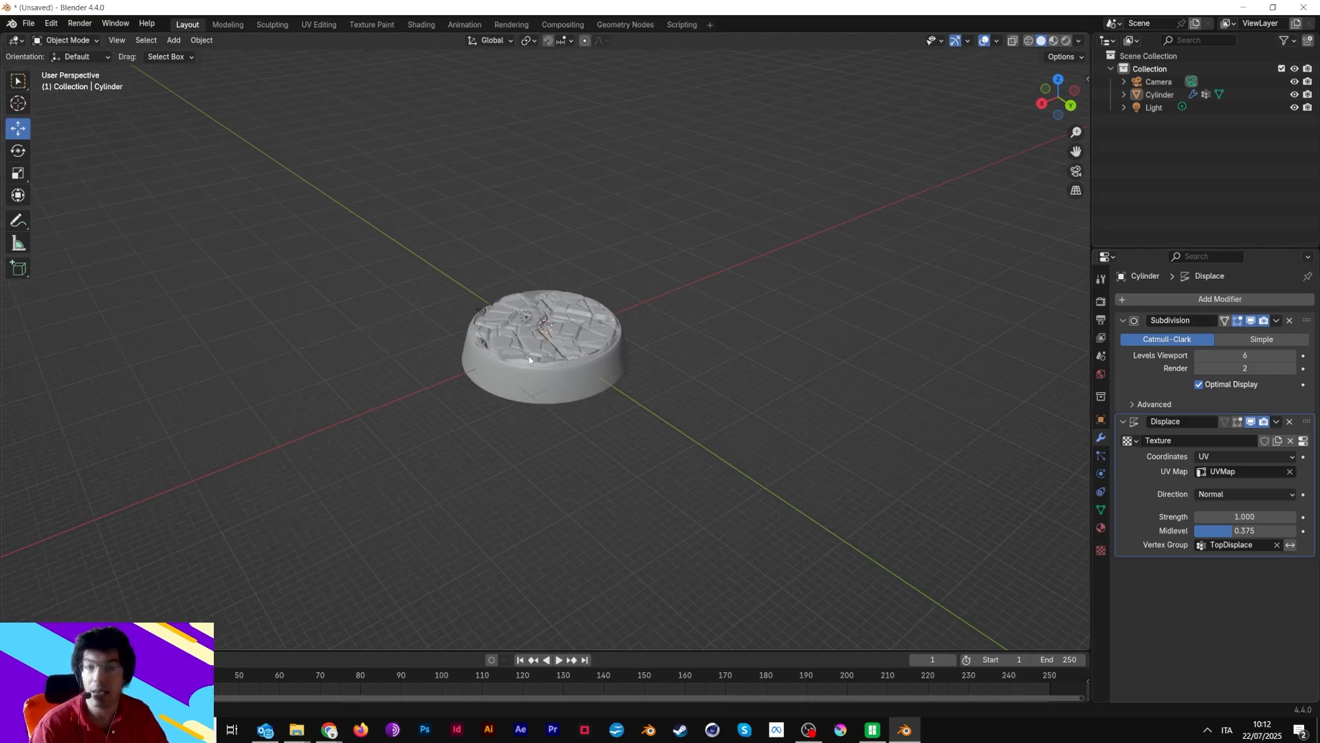
pyautogui.scroll(2, 530, 356)
# Apply the cylinder's Subdivision modifier, followed by its Displace modifier
pyautogui.click(1276, 320)
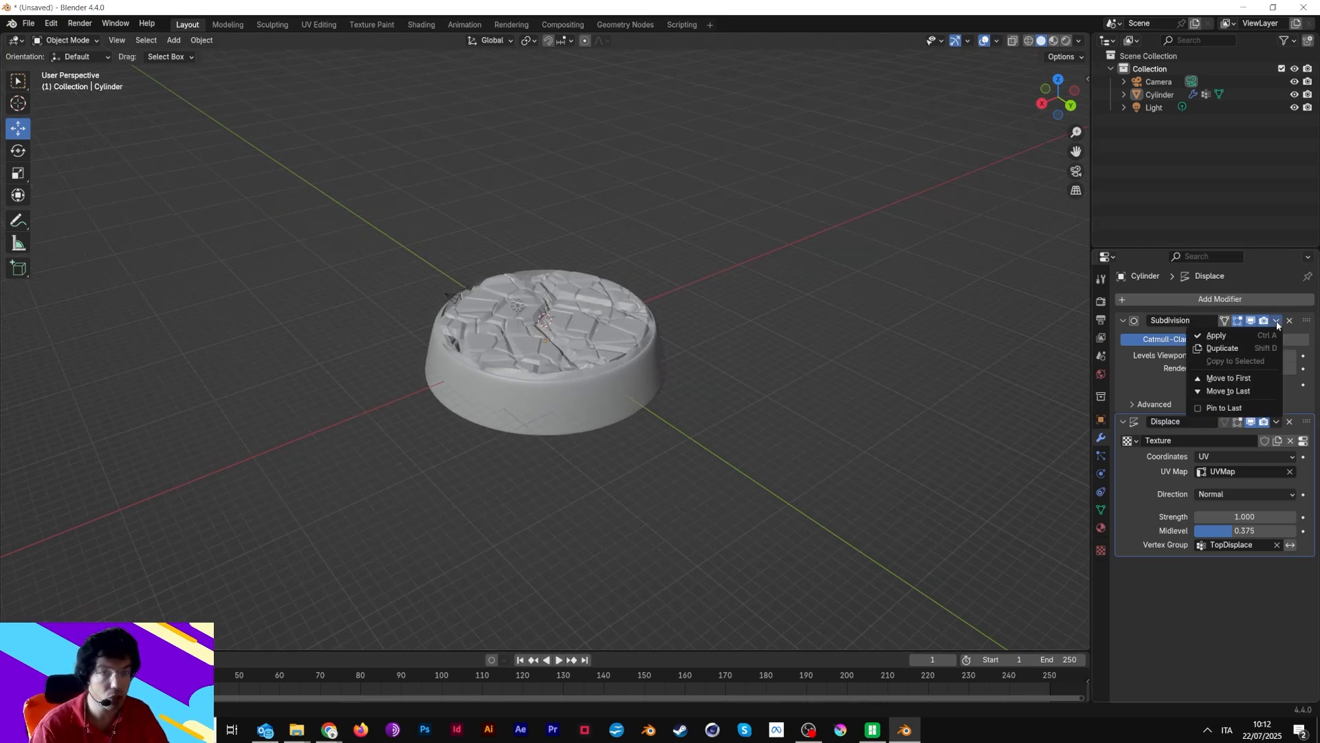
pyautogui.click(1246, 334)
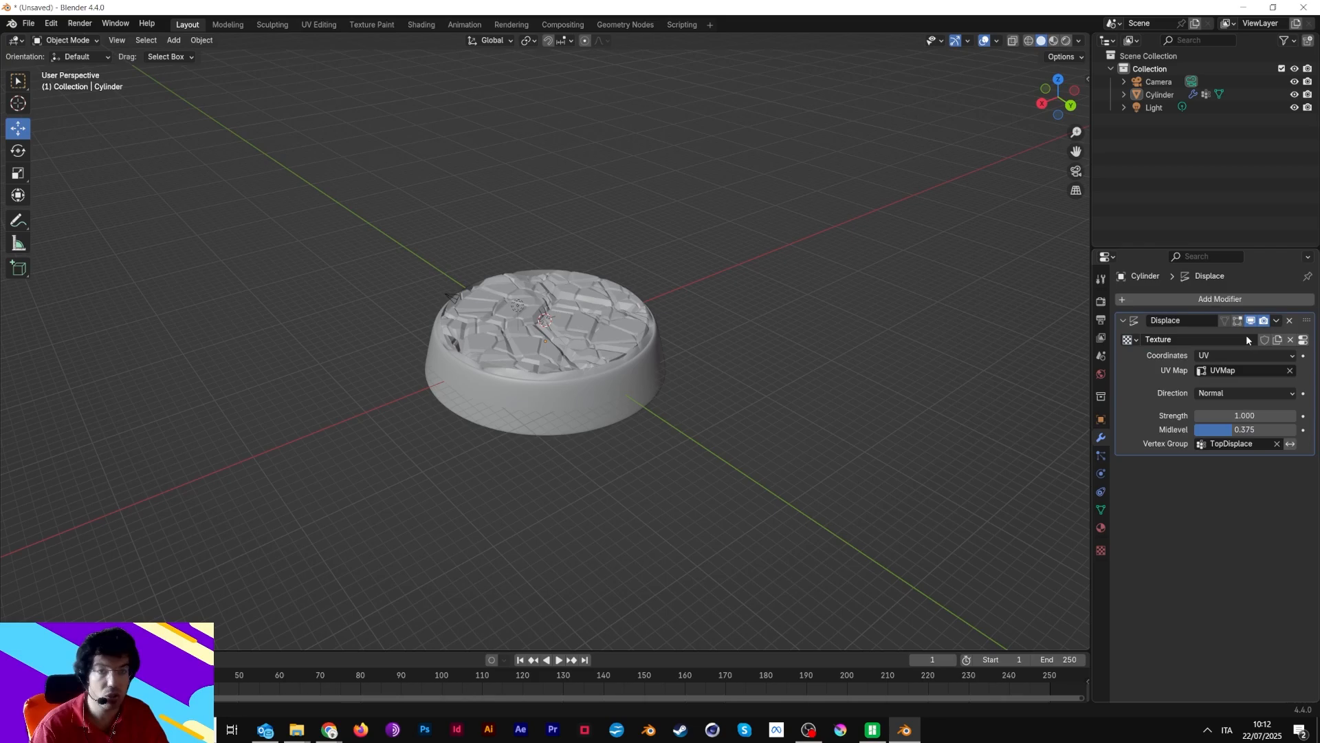
pyautogui.click(1277, 321)
pyautogui.click(1264, 335)
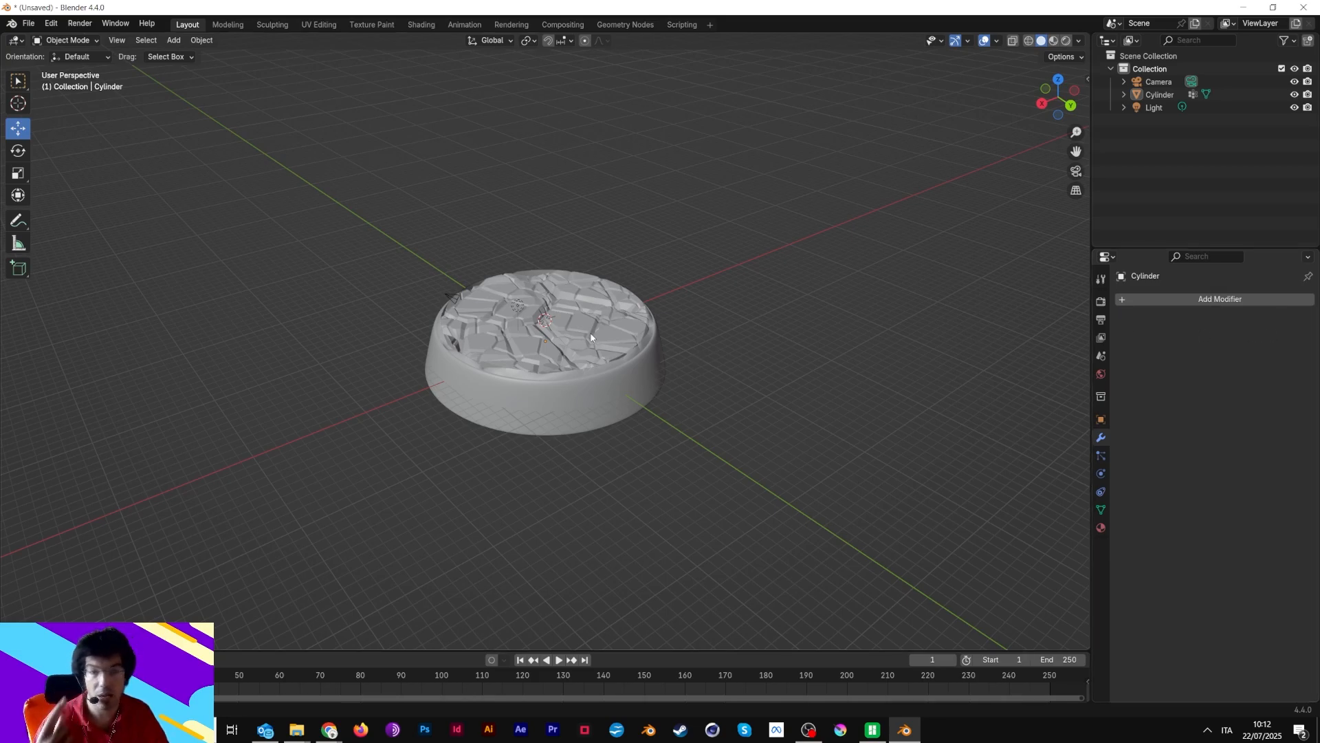
# Inspect the cylinder's mesh density in Edit Mode, then return to Object Mode
pyautogui.click(597, 359)
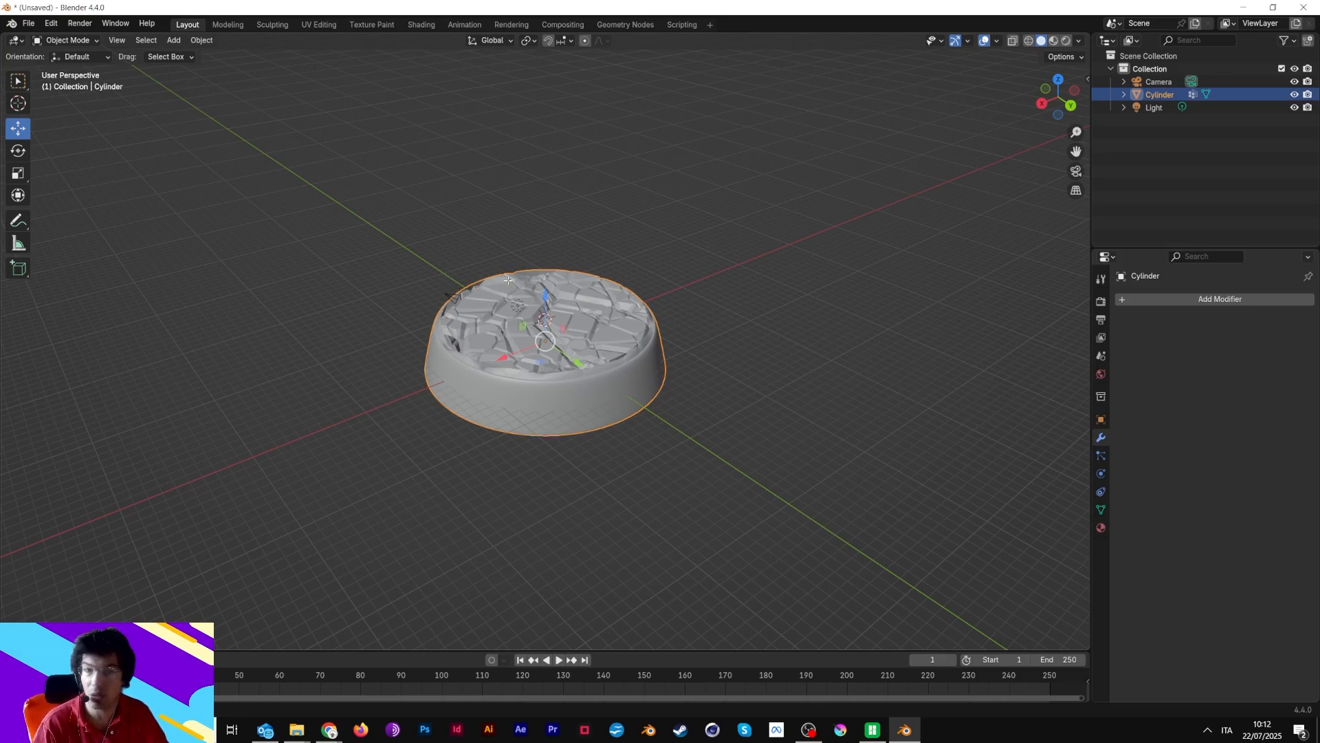
pyautogui.press('Tab')
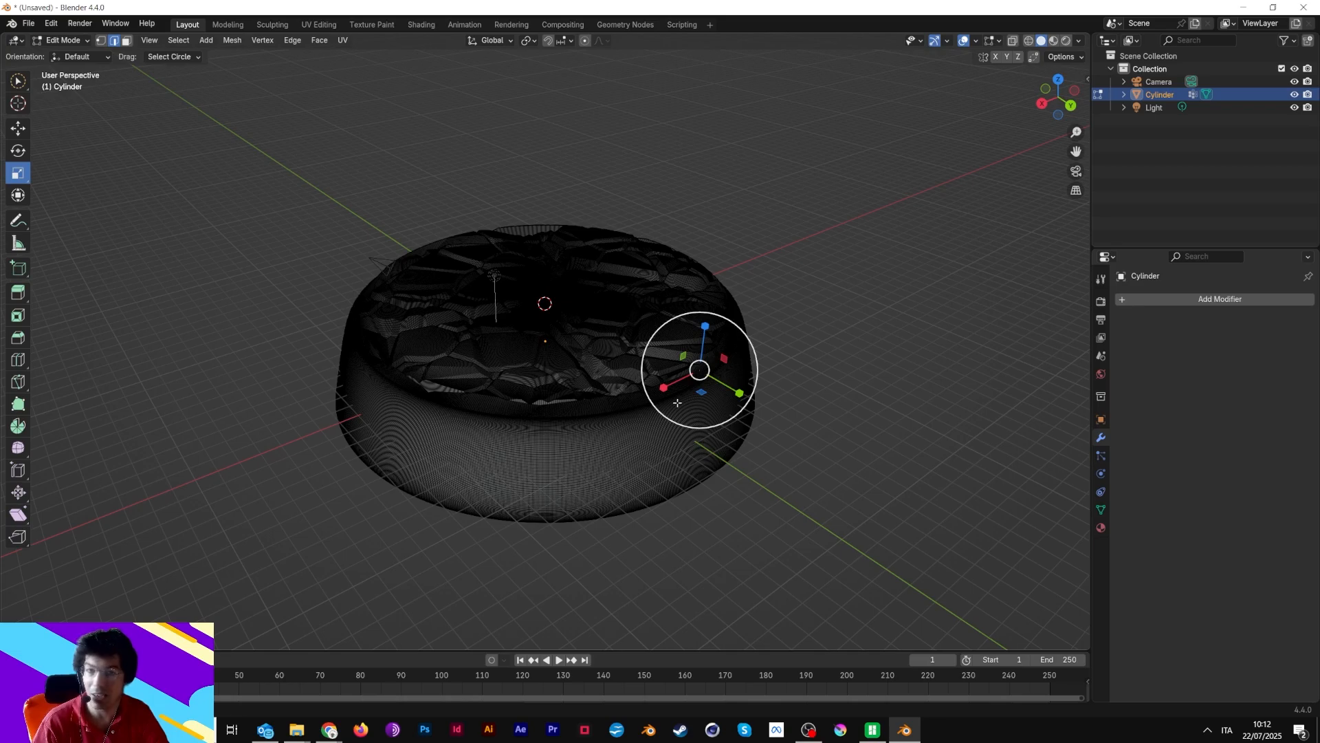
pyautogui.click(19, 128)
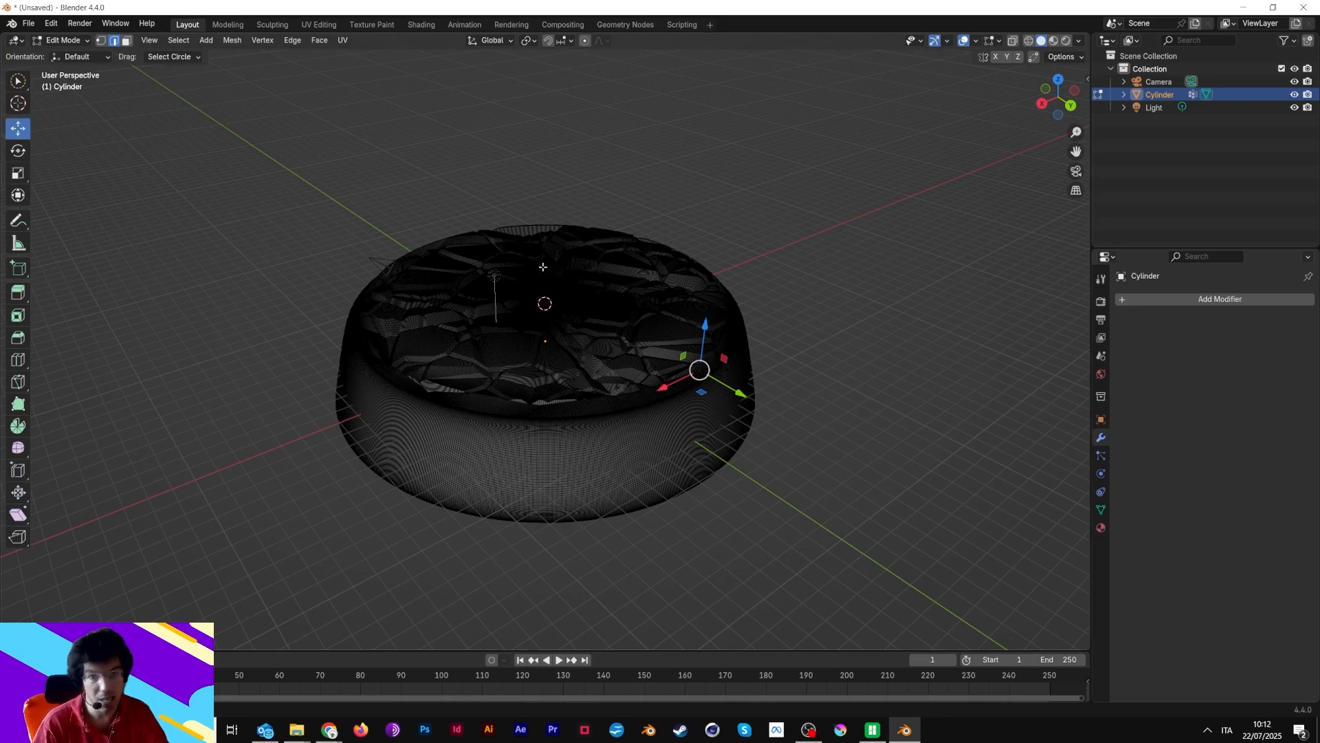
pyautogui.press('Tab')
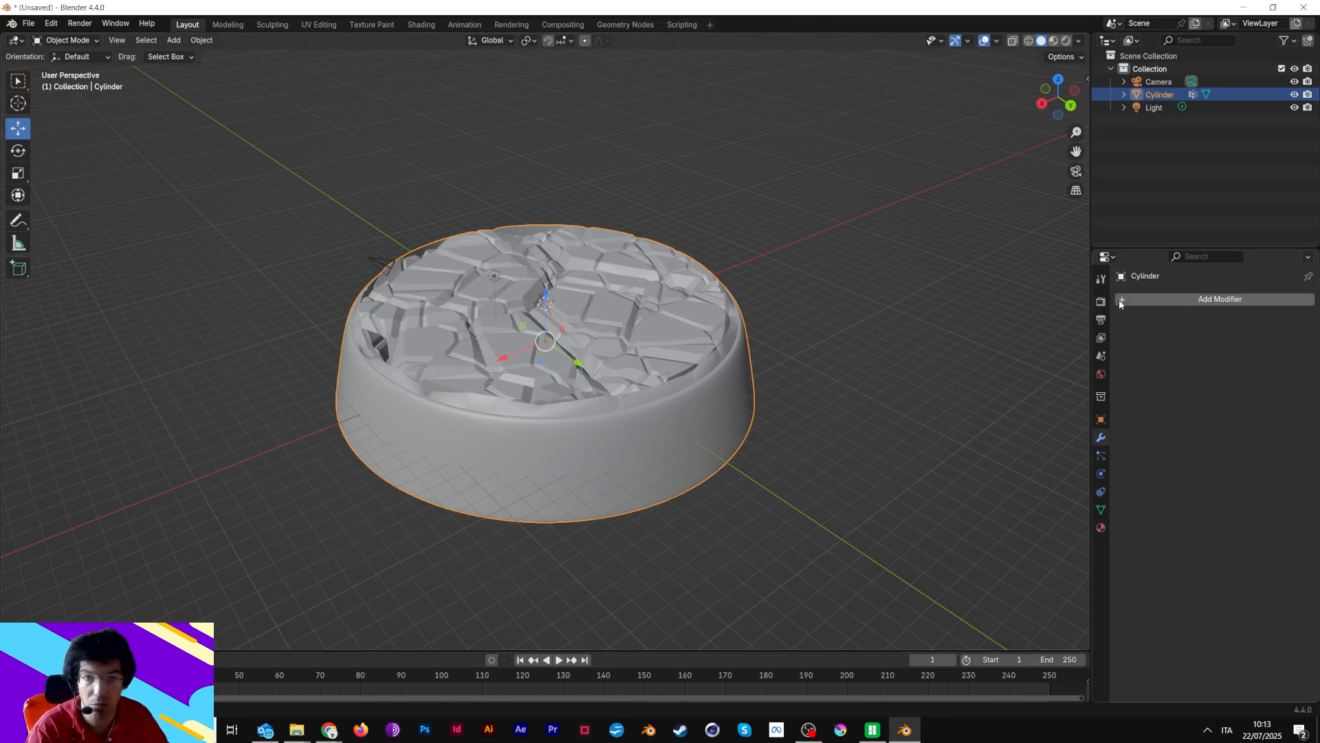
# Add a Decimate modifier to the cylinder and set its Collapse ratio to 0.2
pyautogui.click(1166, 297)
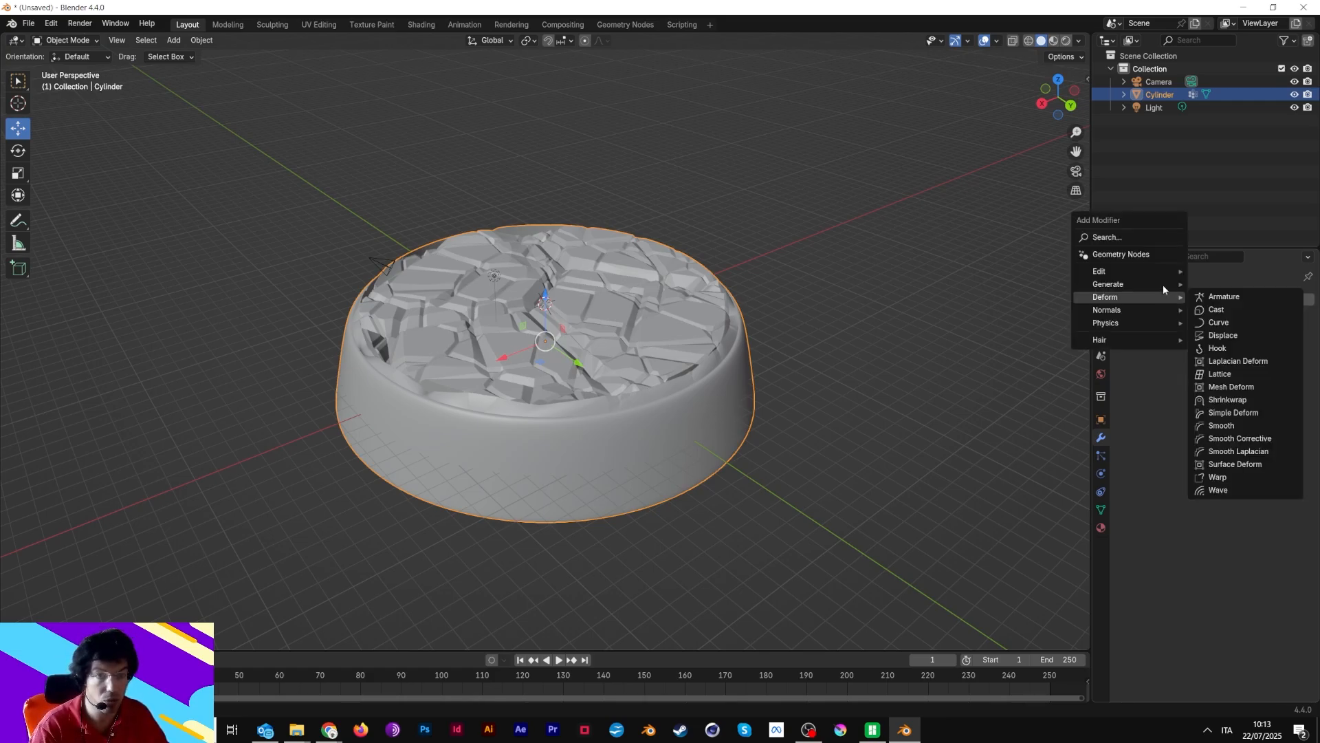
pyautogui.moveTo(1163, 272)
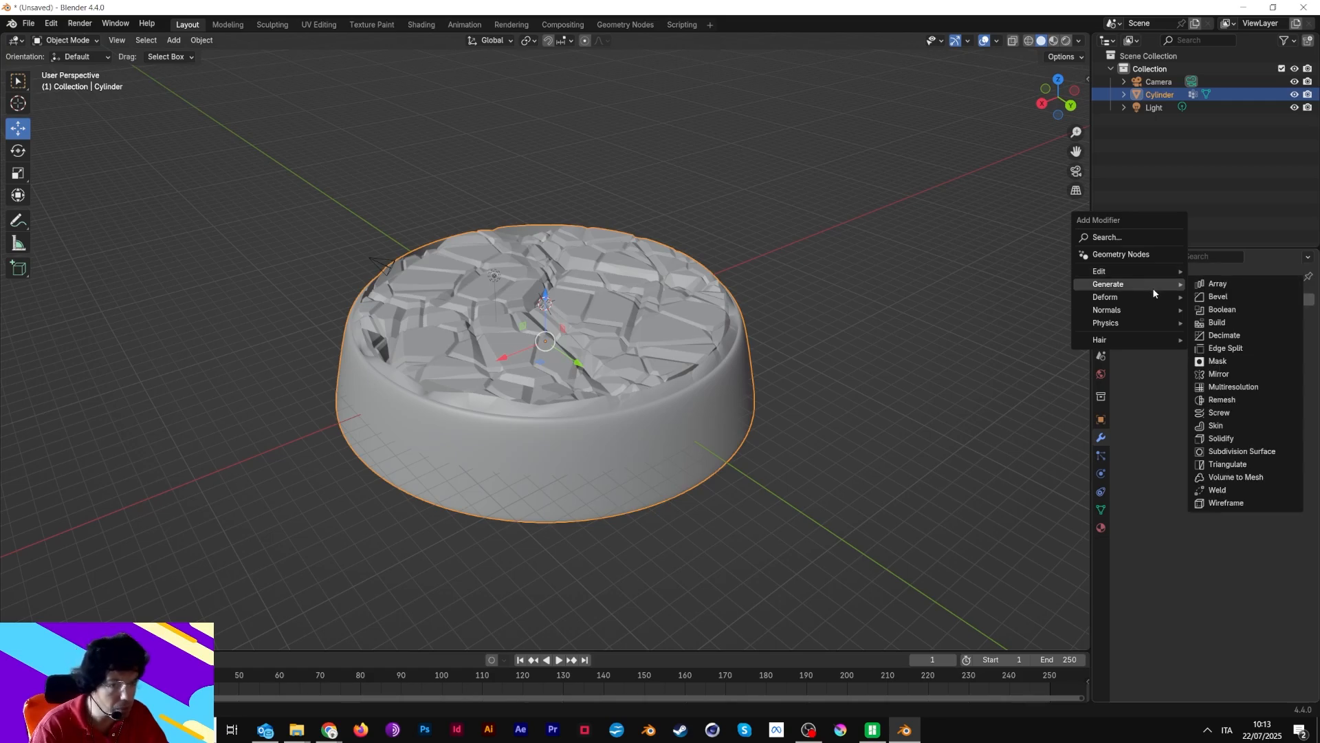
pyautogui.click(1224, 335)
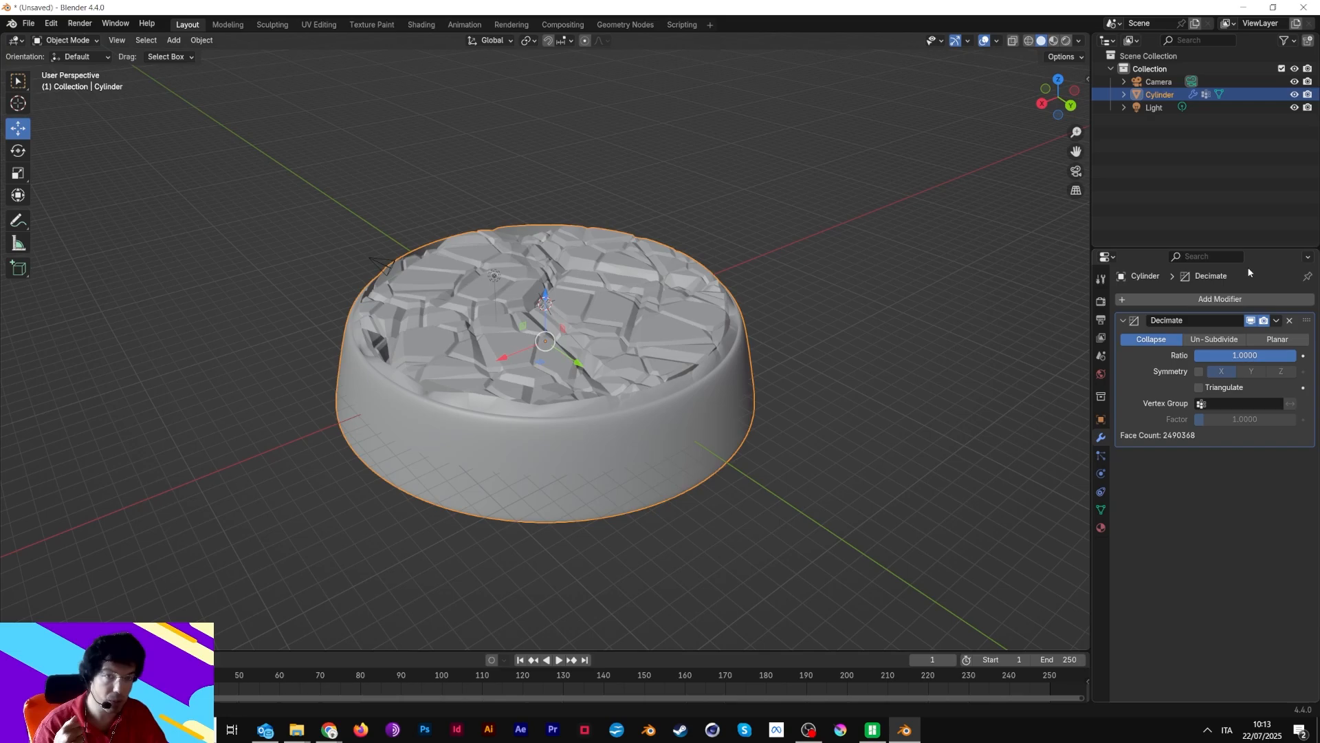
pyautogui.click(1245, 356)
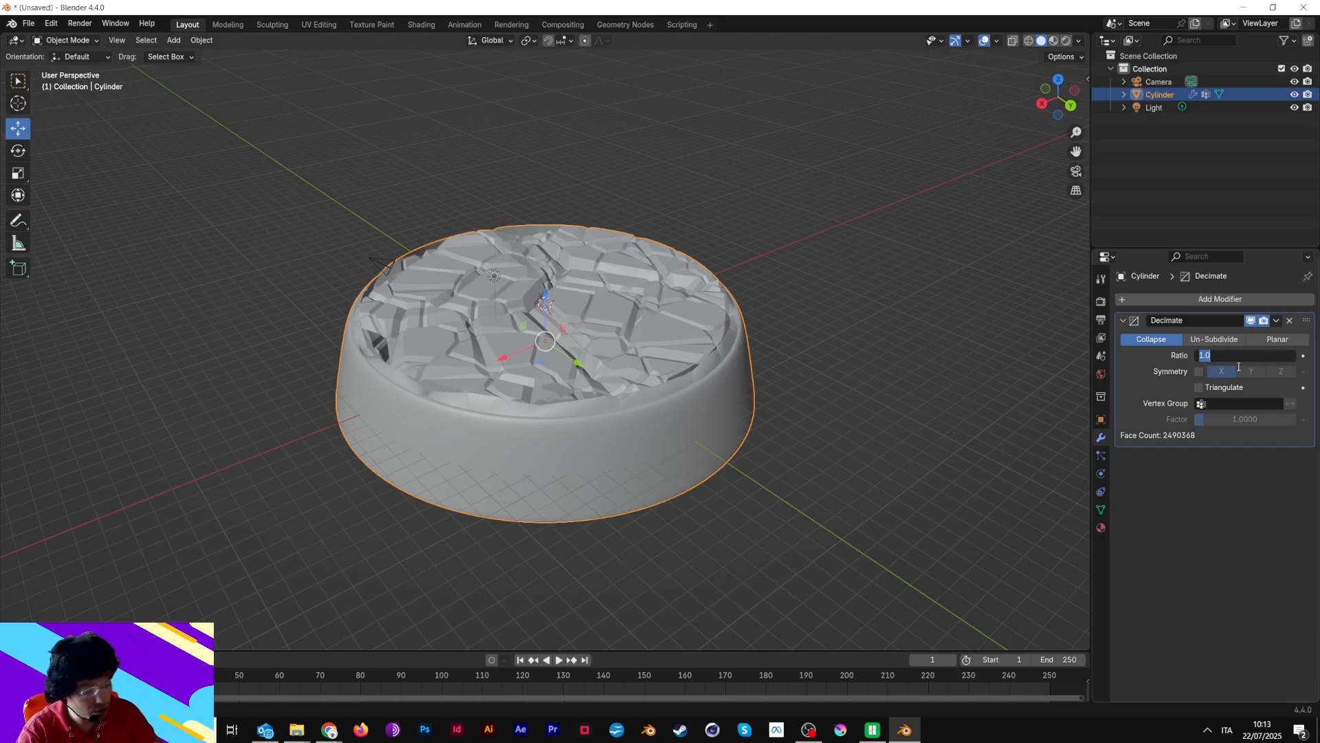
pyautogui.write('0')
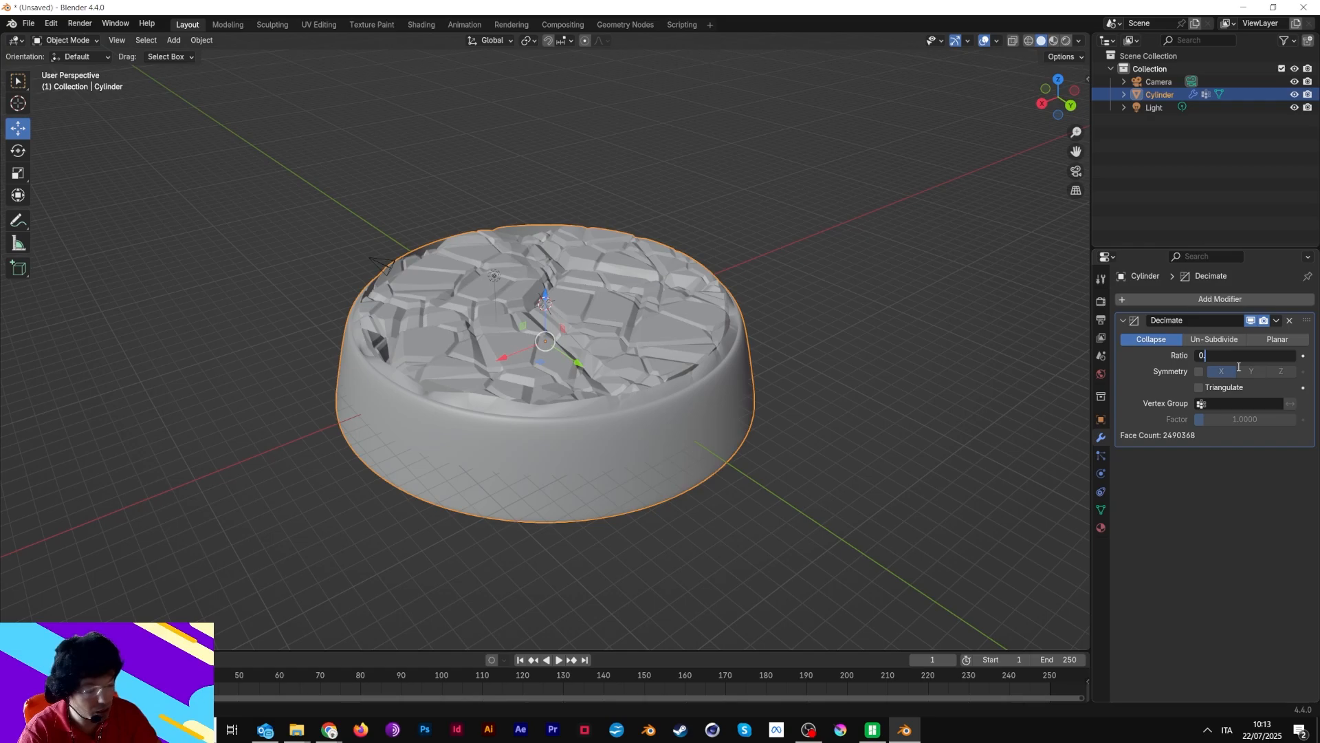
pyautogui.write('.2')
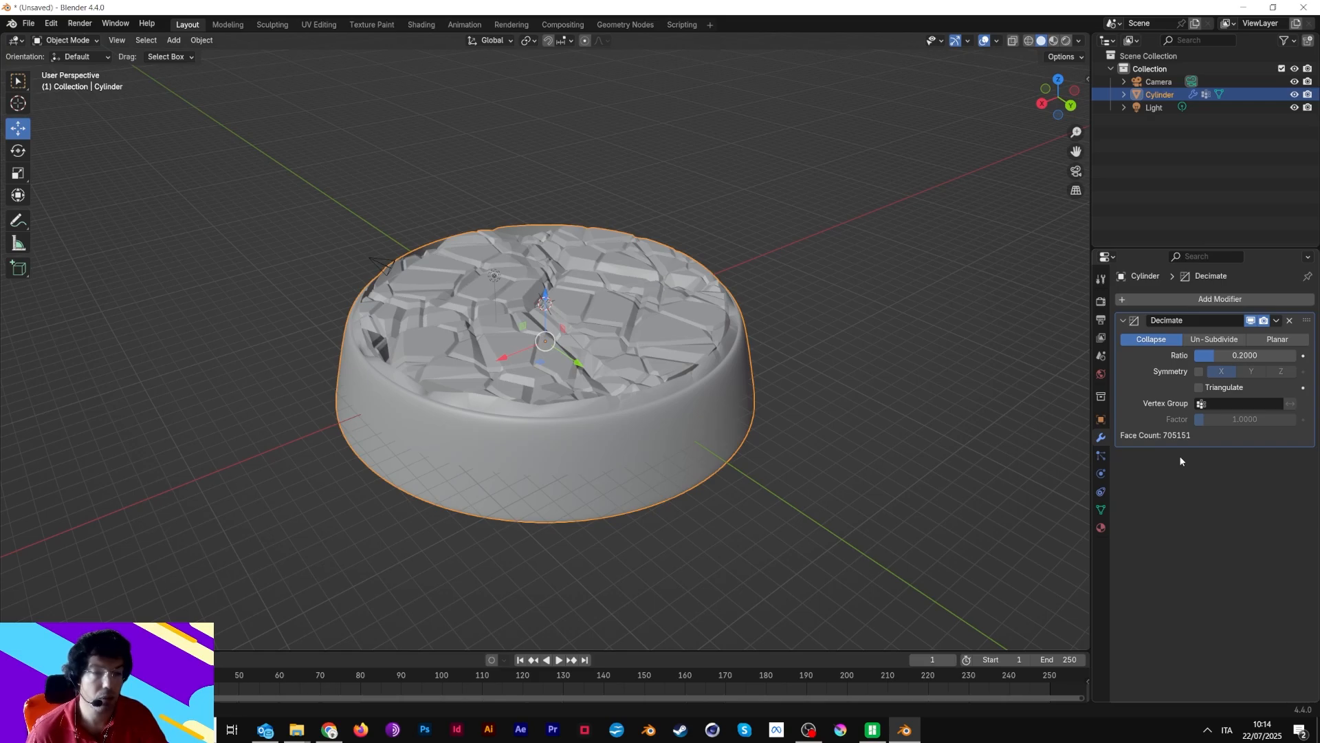
# Lower the Decimate ratio first to 0.05 and finally to 0.01, then apply the modifier
pyautogui.click(1243, 355)
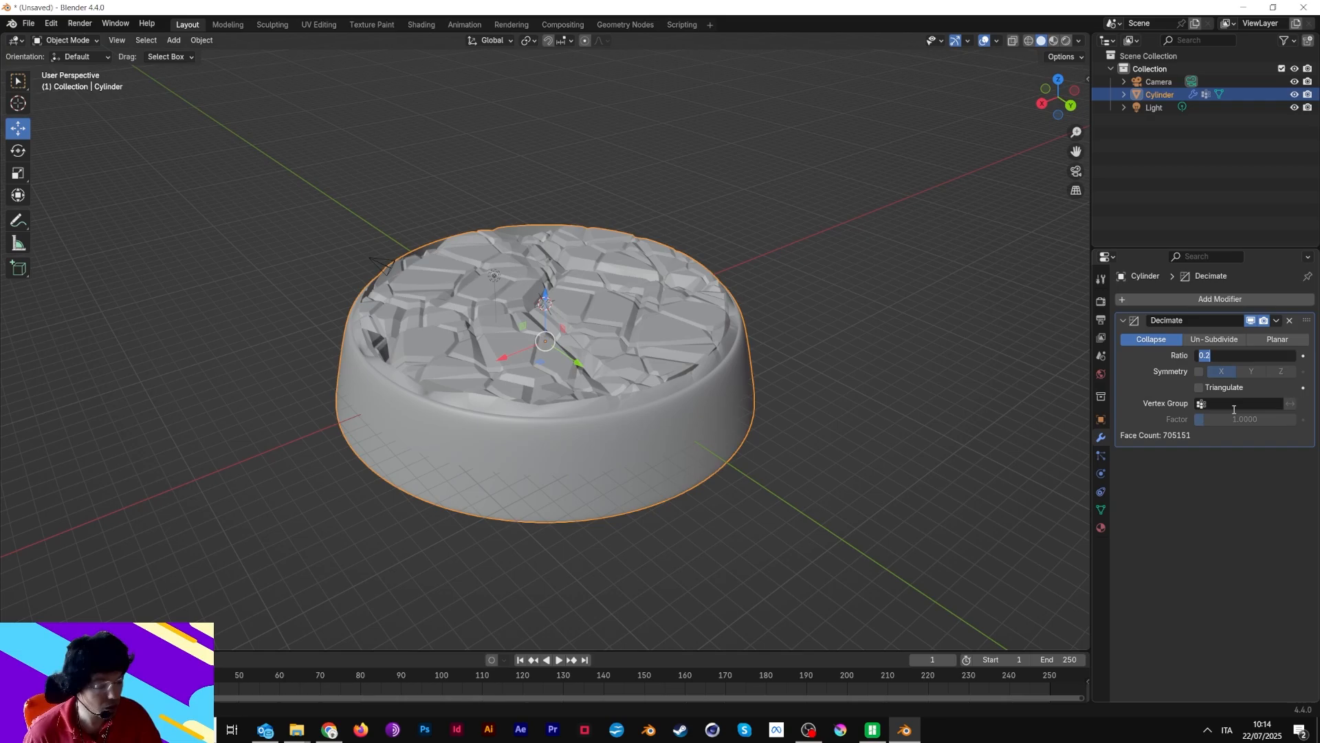
pyautogui.write('.05')
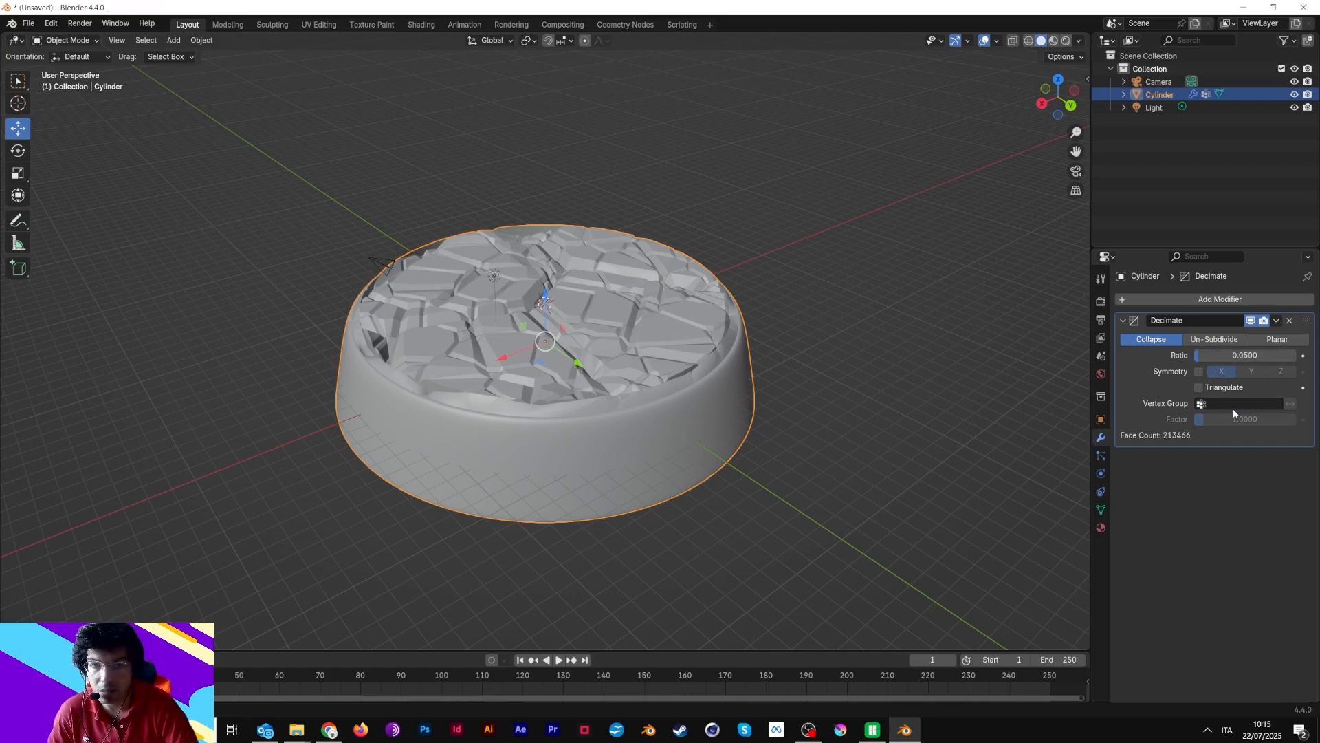
pyautogui.click(1254, 357)
pyautogui.write('0.0')
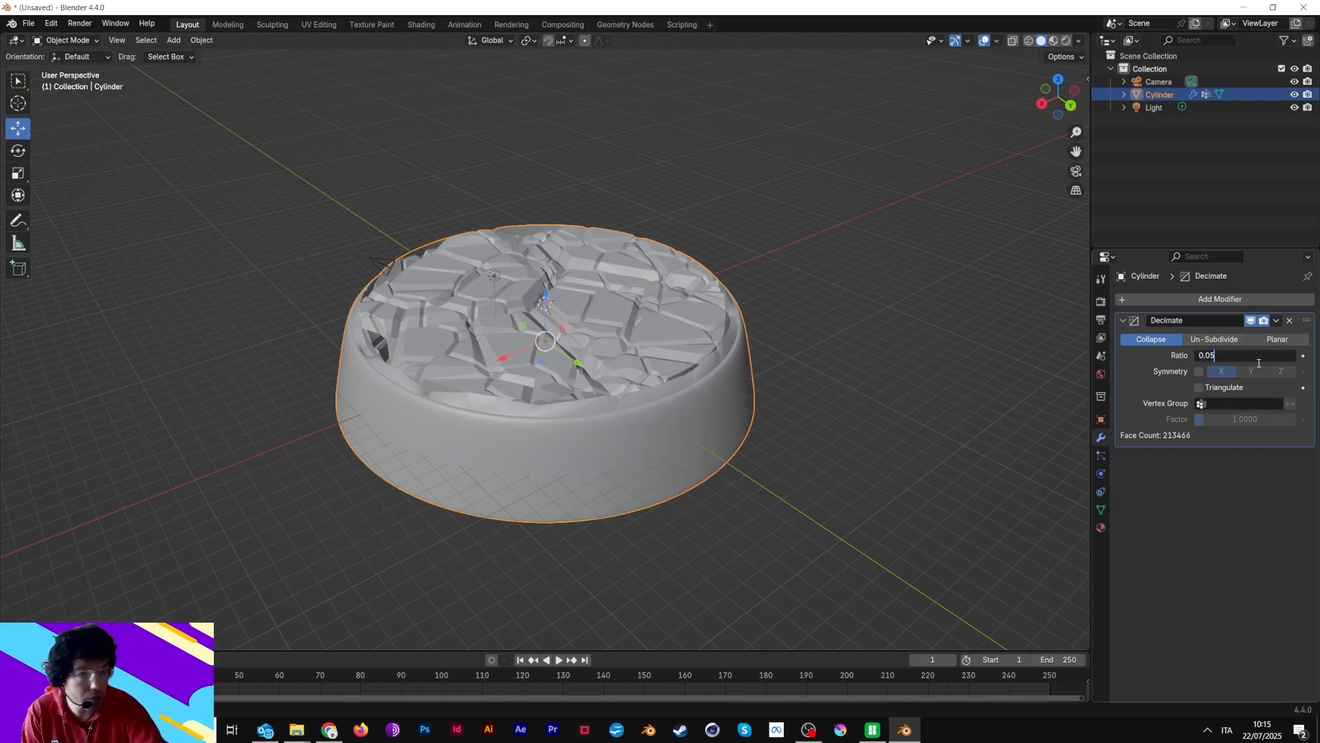
pyautogui.write('100')
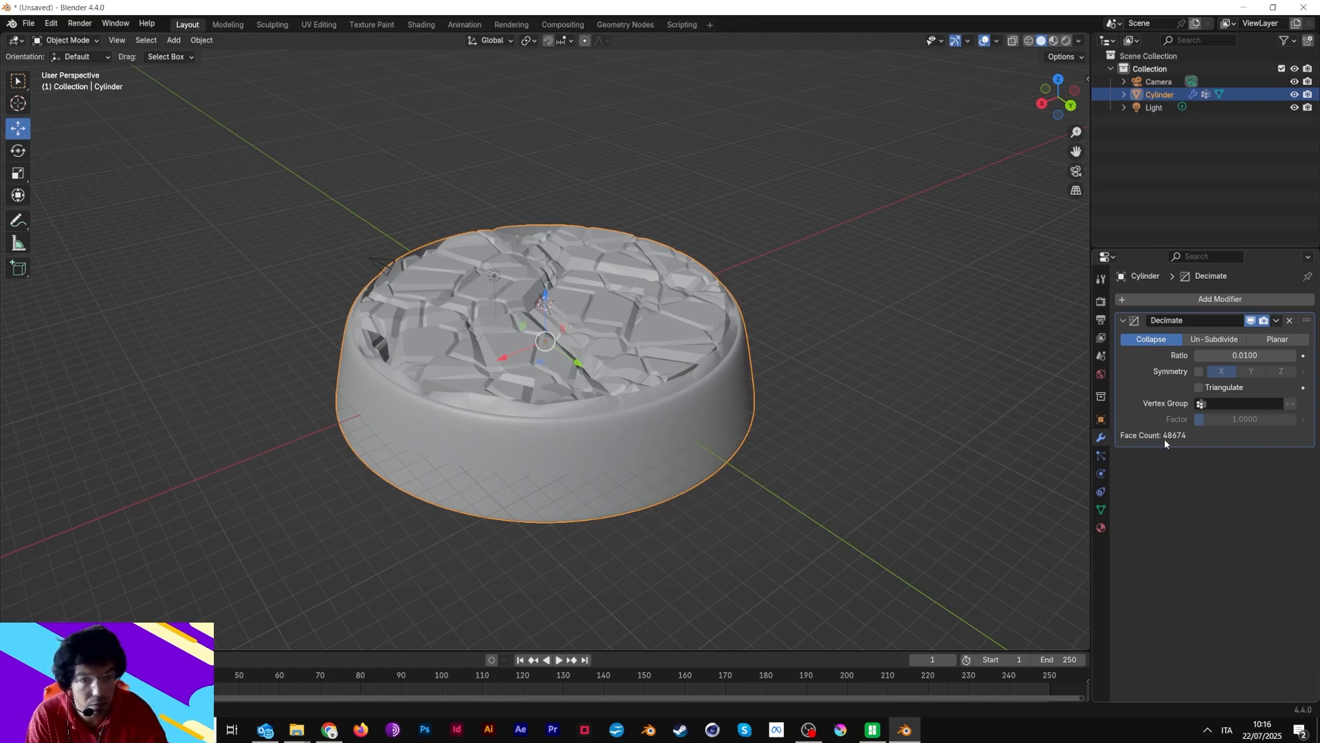
pyautogui.moveTo(803, 396); pyautogui.dragTo(887, 357, button='middle')
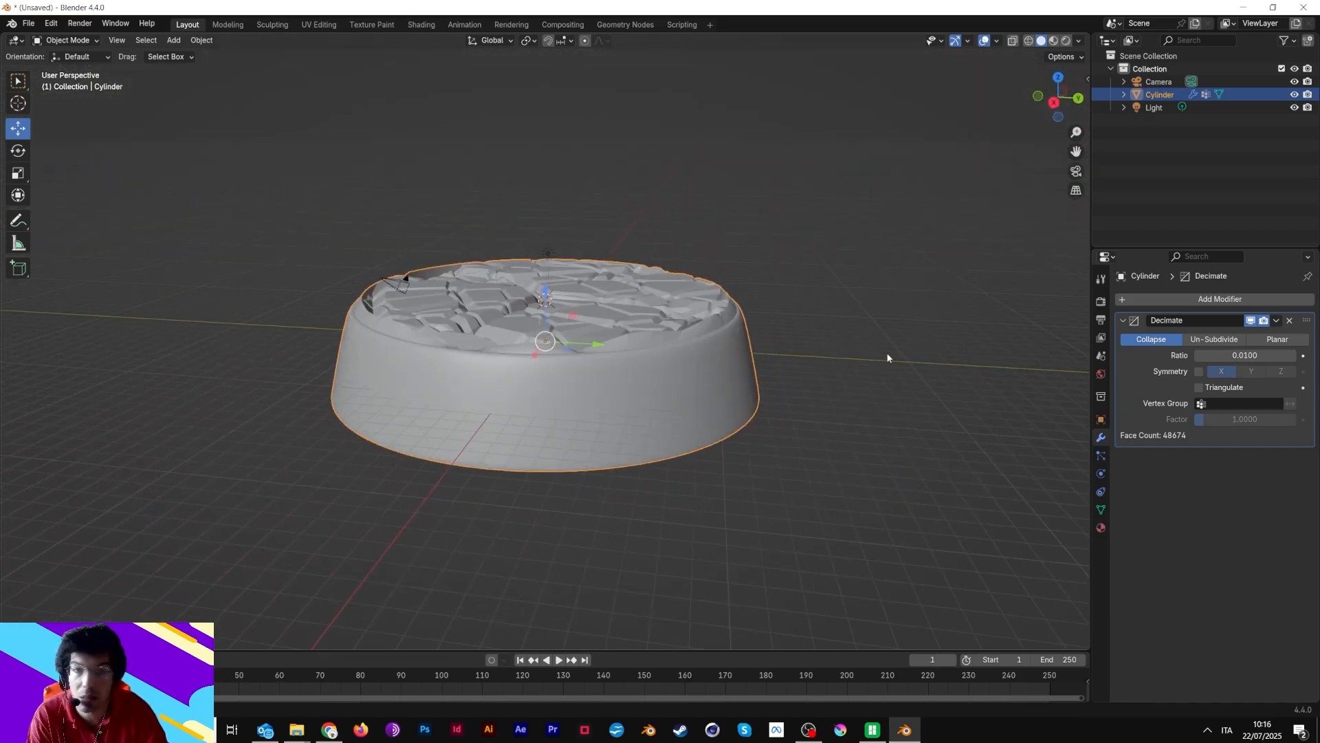
pyautogui.click(1277, 321)
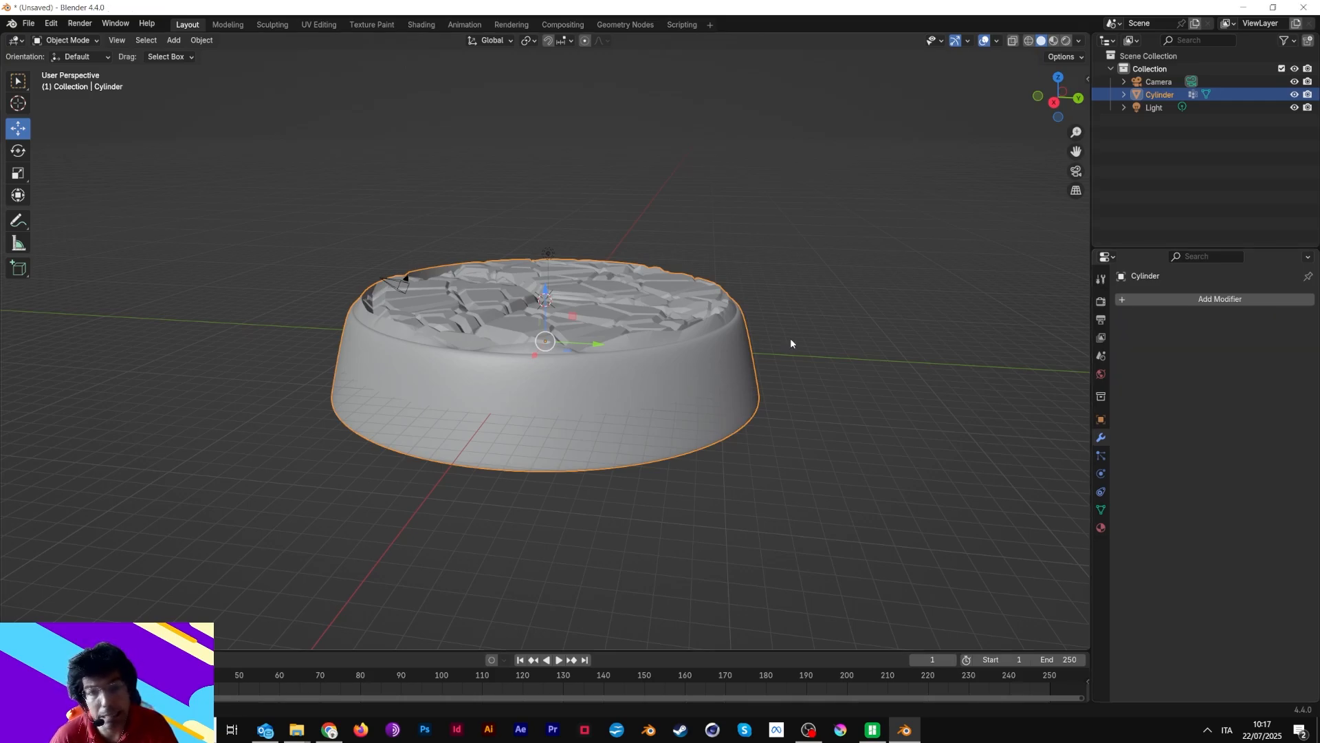
# Try Shade Smooth and Shade Auto Smooth on the cylinder, then remove the Smooth by Angle modifier
pyautogui.rightClick(679, 345)
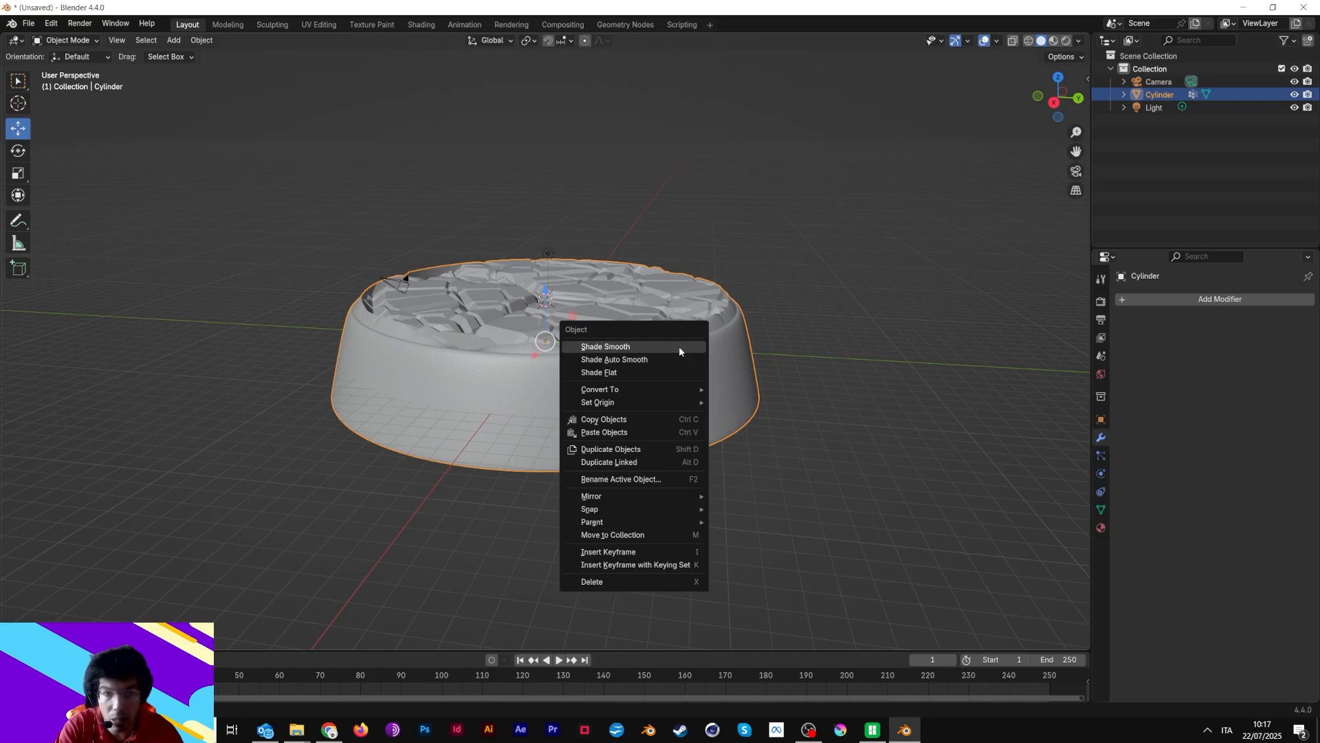
pyautogui.click(678, 345)
pyautogui.moveTo(738, 356); pyautogui.dragTo(735, 418, button='middle')
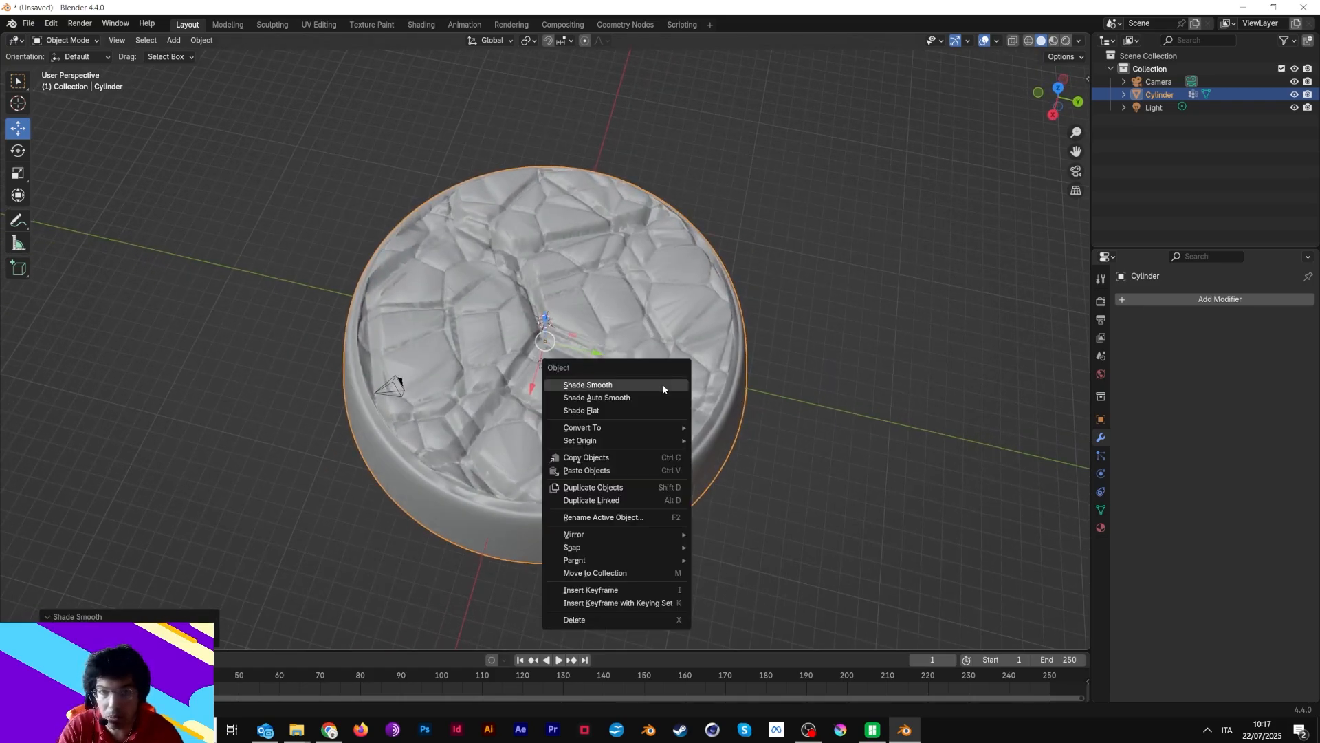
pyautogui.click(652, 399)
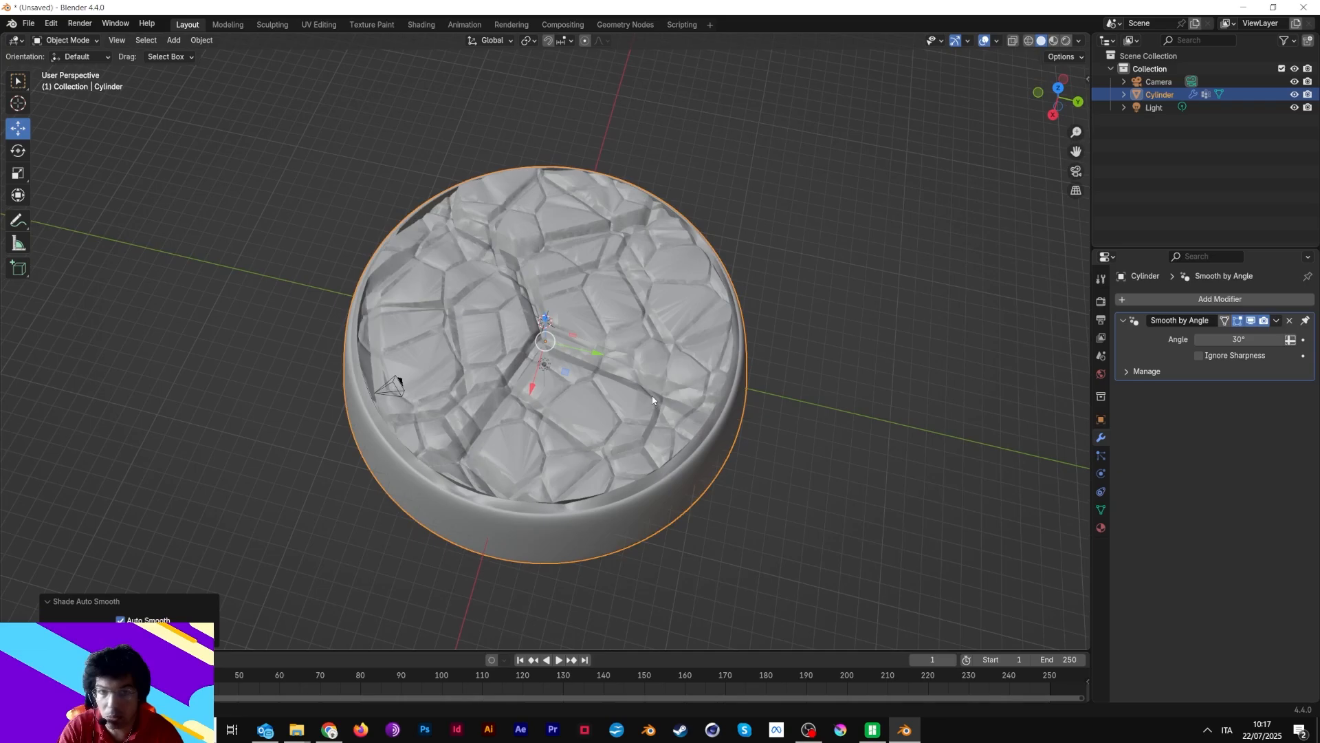
pyautogui.moveTo(652, 395); pyautogui.dragTo(663, 327, button='middle')
pyautogui.click(1290, 321)
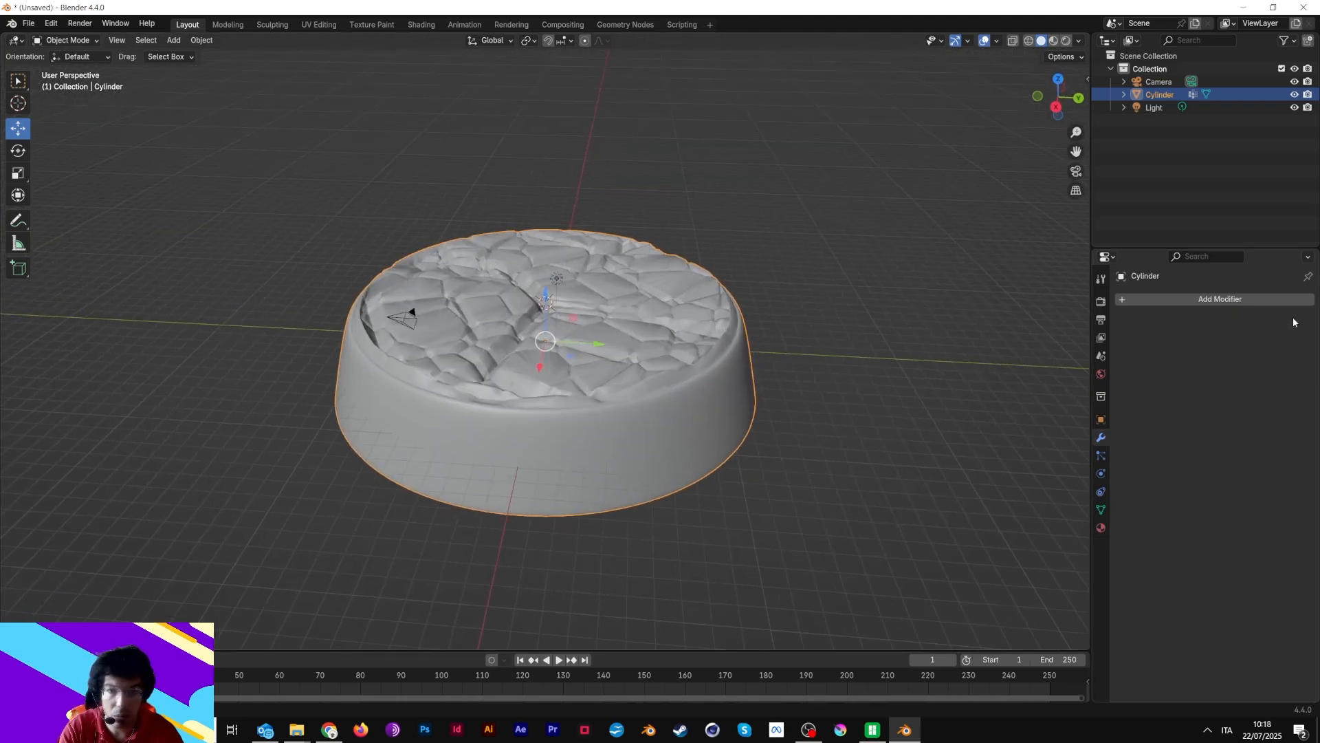
# Undo the smooth shading changes to restore the cylinder's crisp stone facets
pyautogui.moveTo(820, 363); pyautogui.dragTo(557, 332, button='middle')
pyautogui.hotkey('ctrl', 'z')
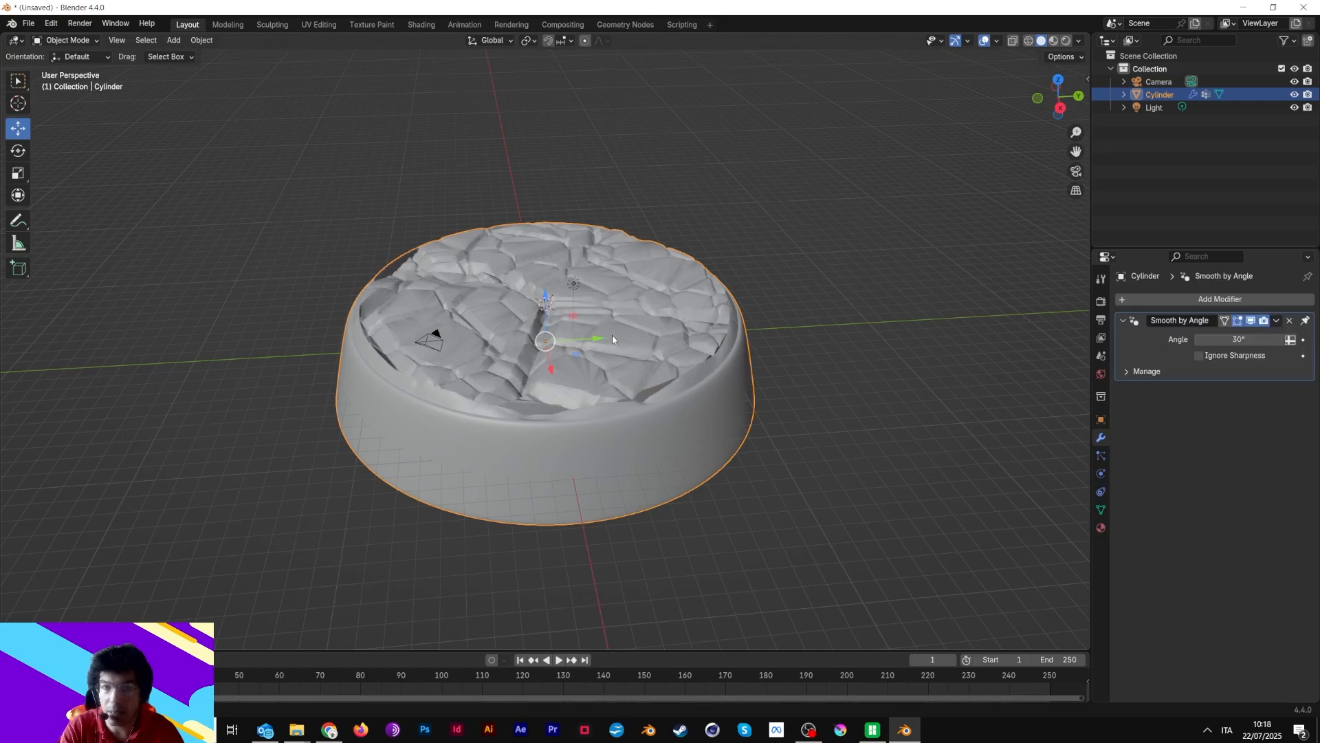
pyautogui.hotkey('ctrl', 'shift', 'z')
pyautogui.hotkey('ctrl', 'shift', 'z')
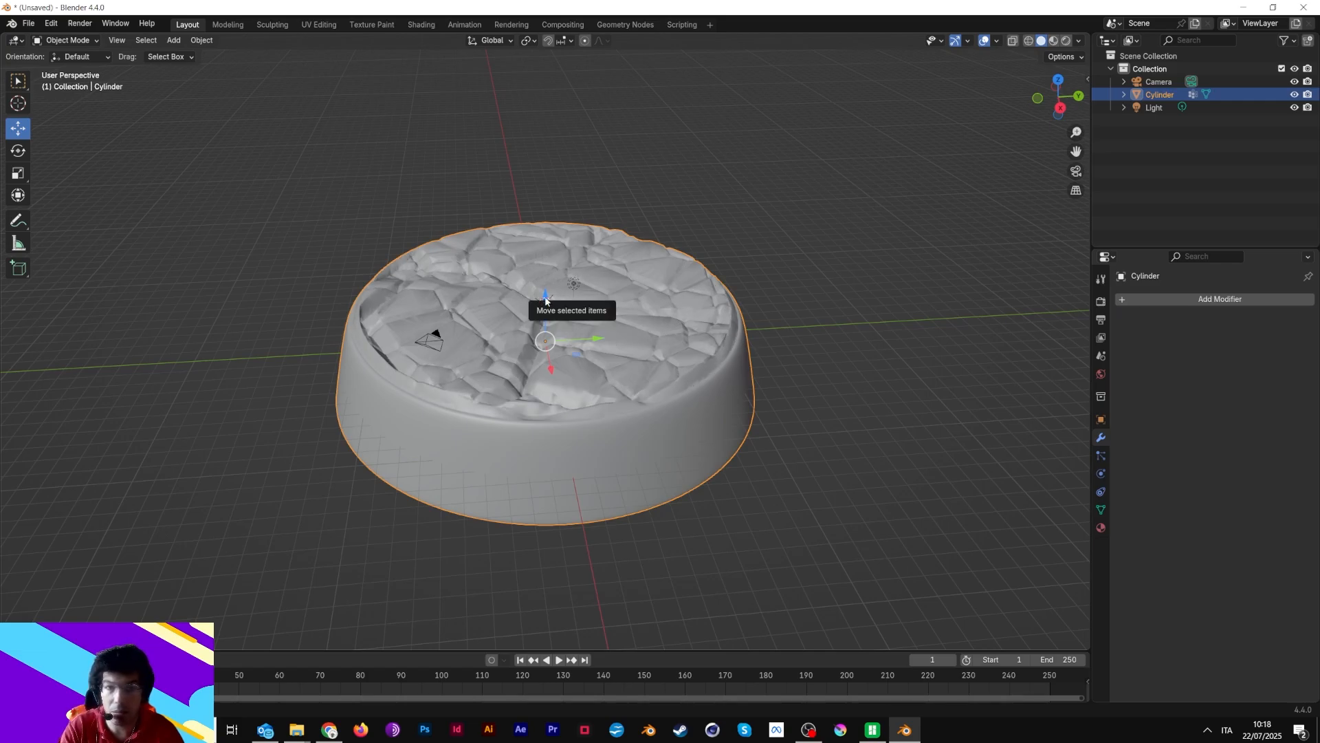
# Move the cylinder up about 0.0043 m along Z, then lower it by about 0.0019 m
pyautogui.moveTo(545, 303); pyautogui.dragTo(551, 236)
pyautogui.scroll(-2, 593, 269)
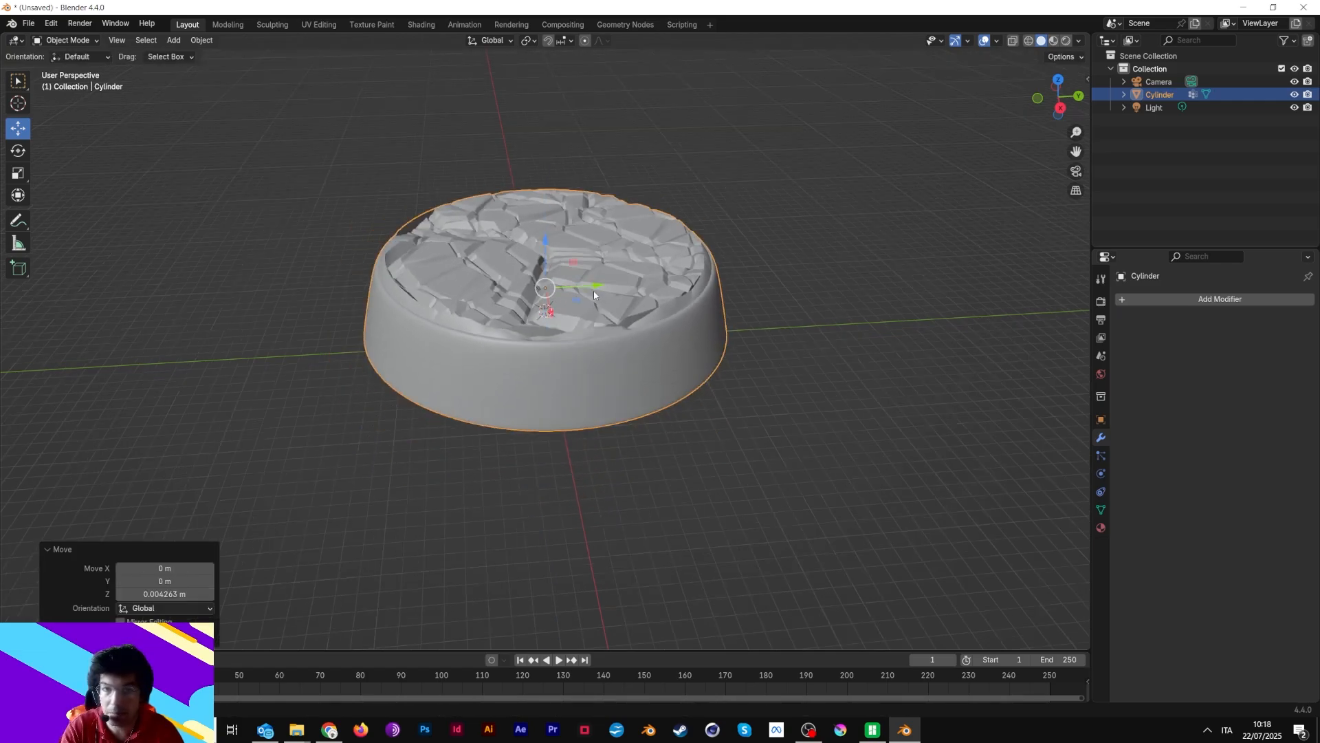
pyautogui.moveTo(592, 293); pyautogui.dragTo(589, 249, button='middle')
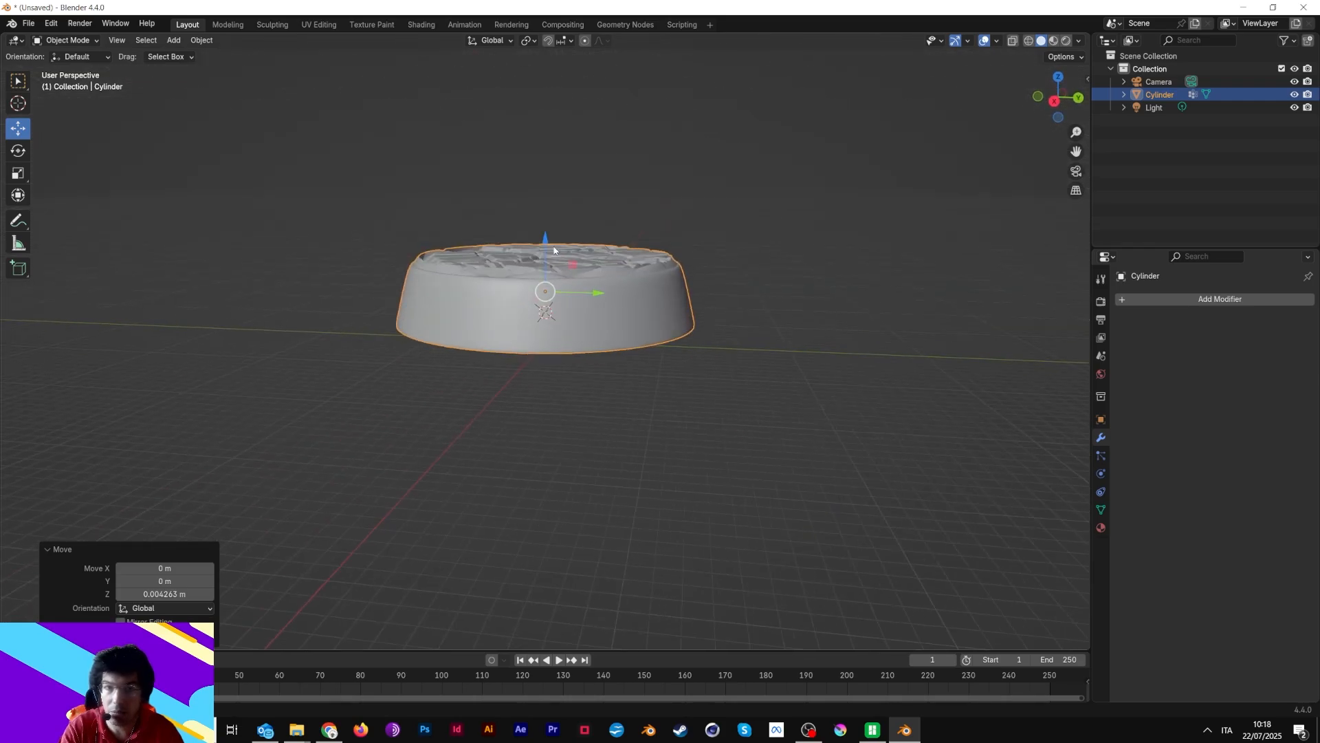
pyautogui.moveTo(547, 246); pyautogui.dragTo(549, 260)
pyautogui.moveTo(549, 260); pyautogui.dragTo(709, 278, button='middle')
# Save the scene in the Downloads folder under the file name Base
pyautogui.click(28, 22)
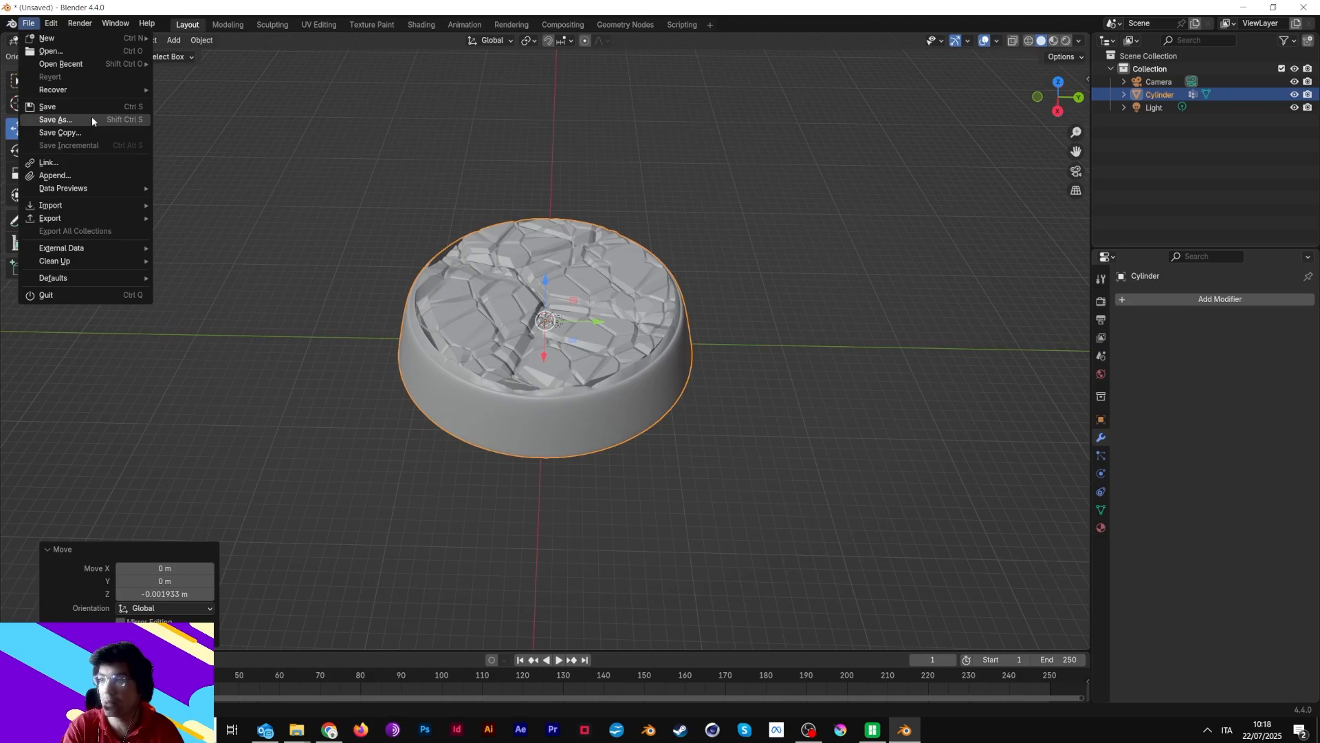
pyautogui.click(92, 119)
pyautogui.click(97, 296)
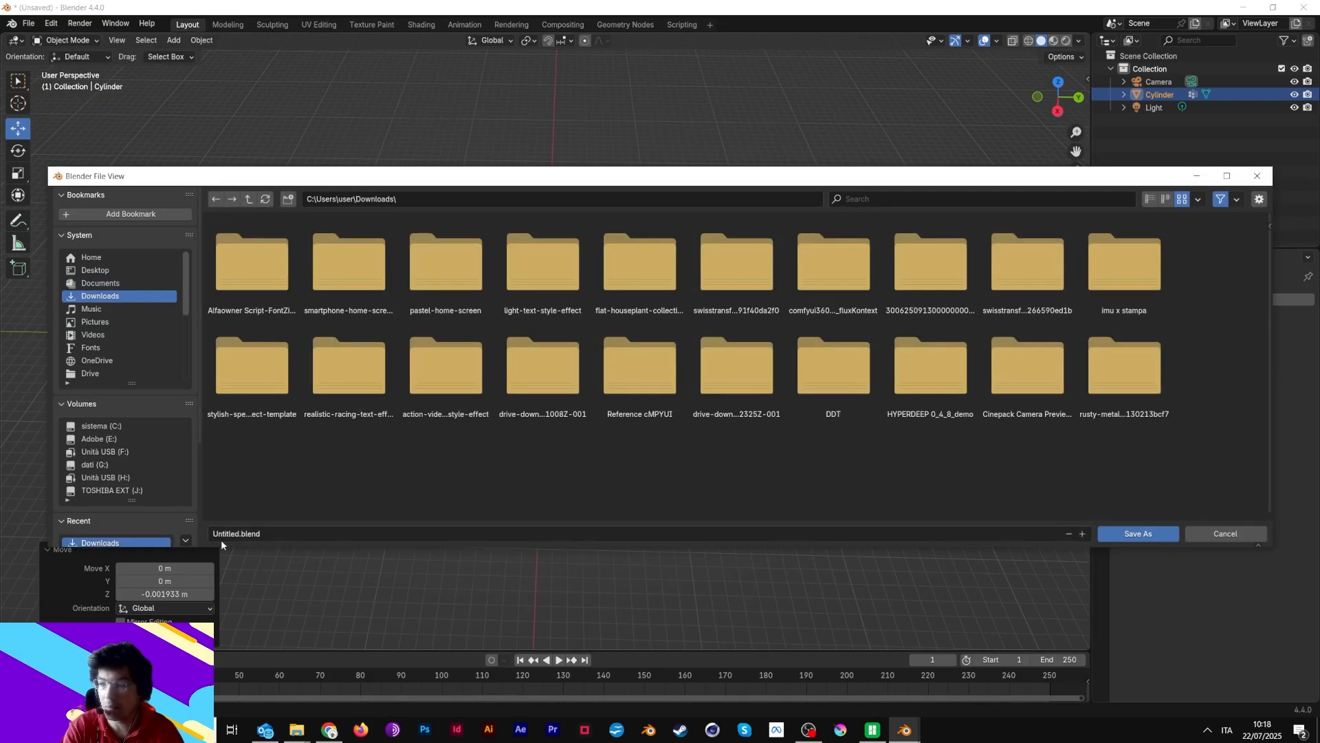
pyautogui.click(282, 534)
pyautogui.write('Base')
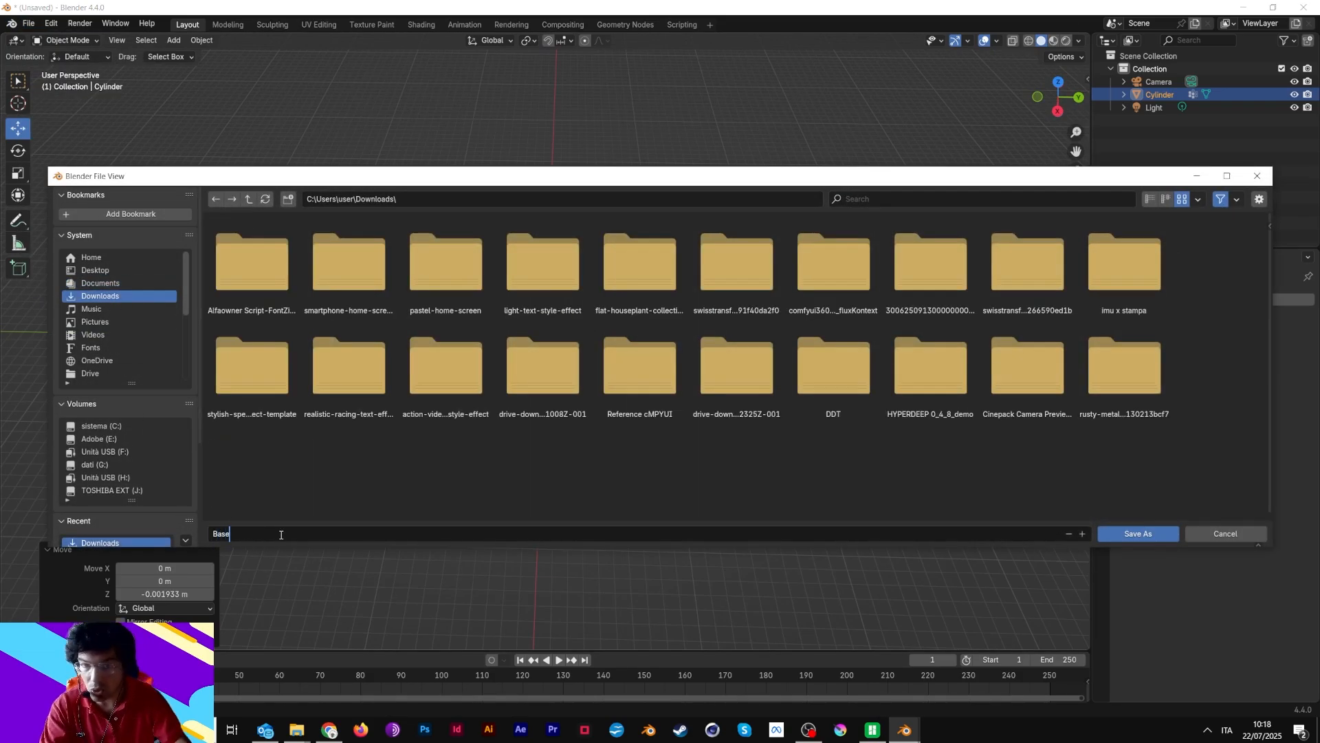
pyautogui.press('Return')
pyautogui.click(1138, 534)
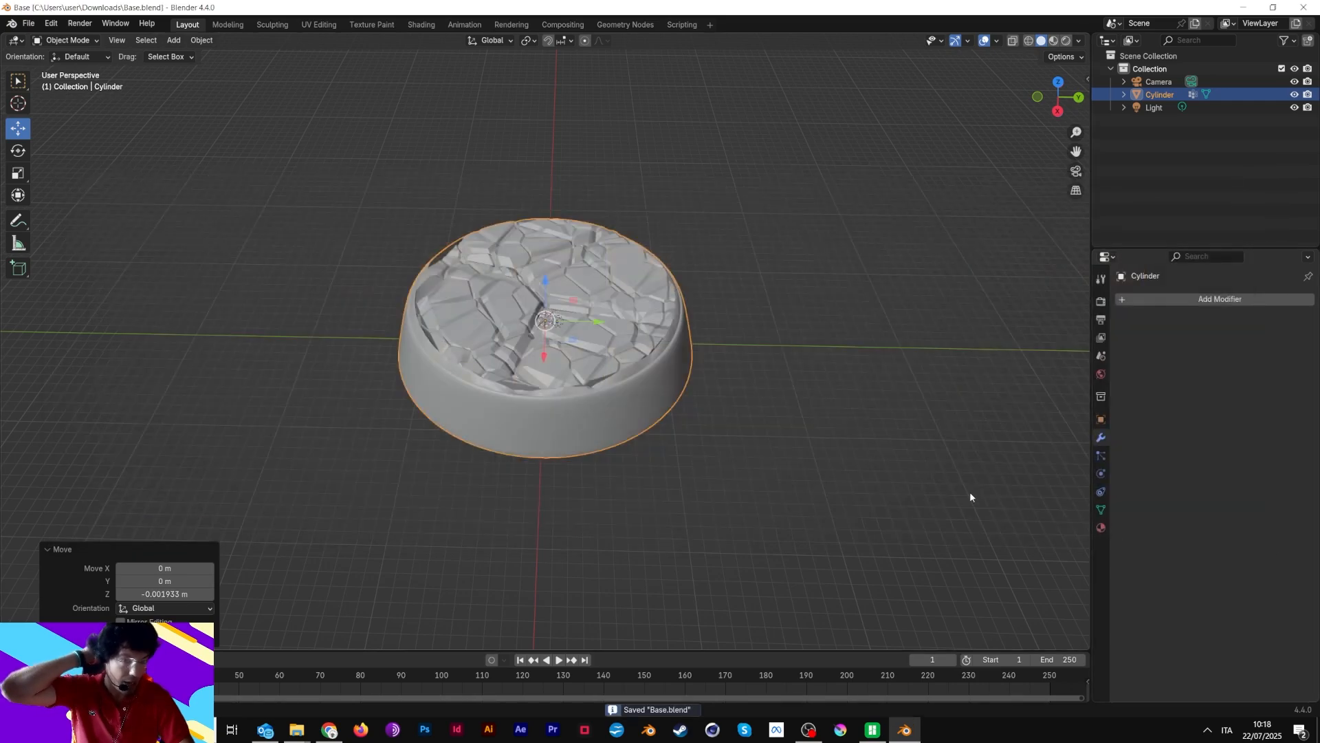